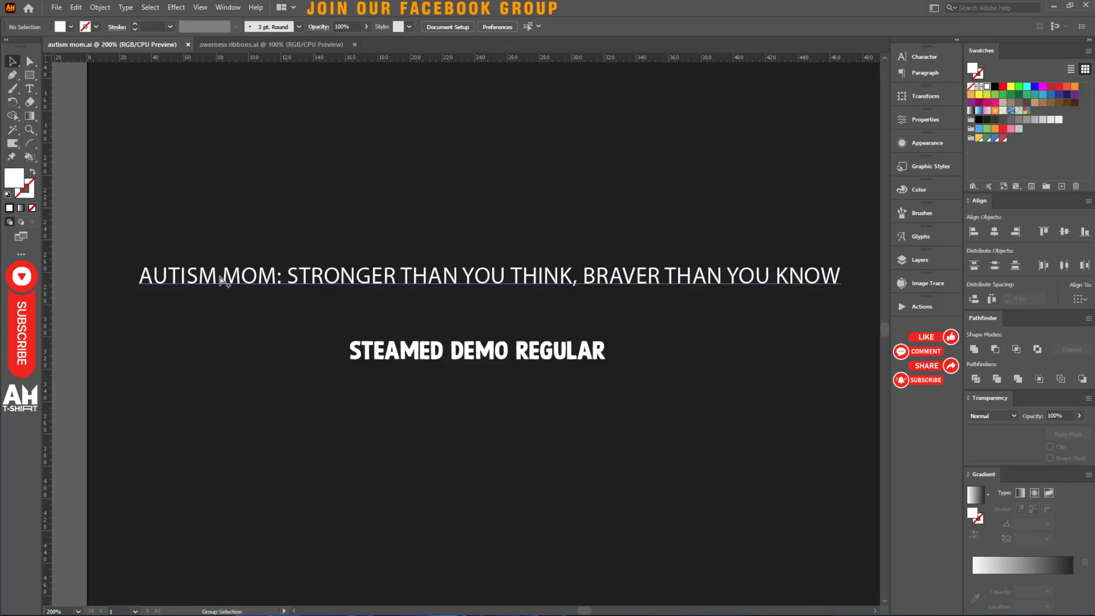
scroll(235, 280, up, 2)
scroll(334, 280, down, 2)
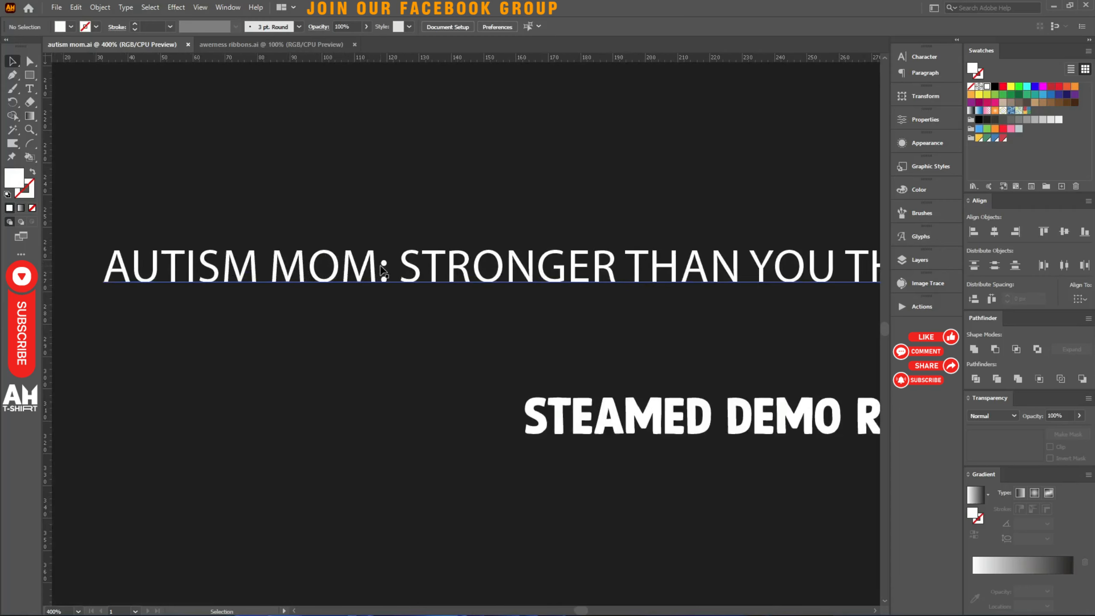
scroll(289, 305, down, 1)
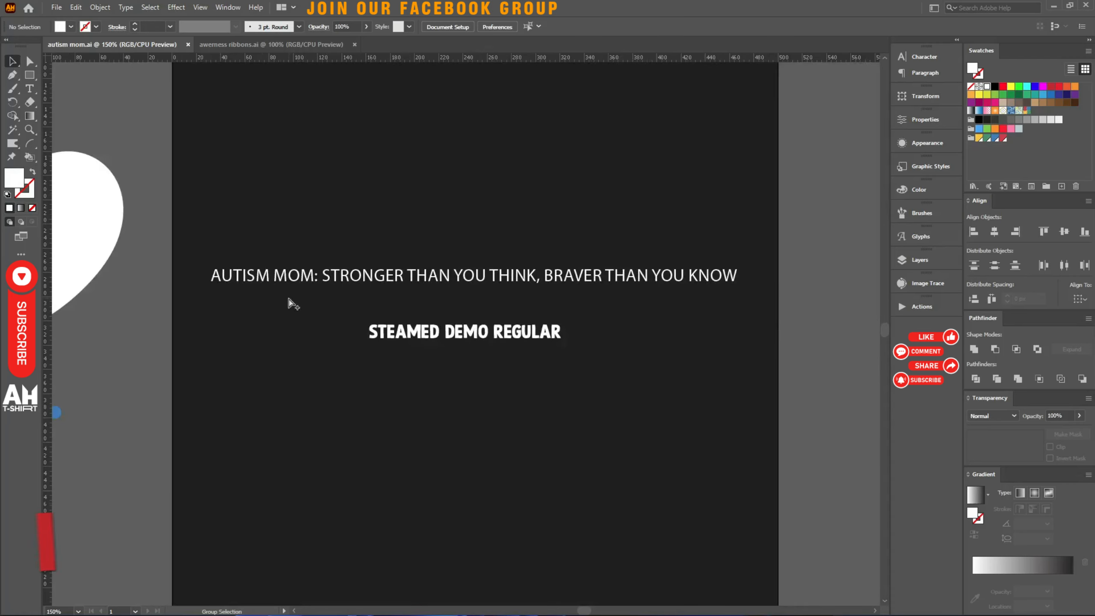
mouse_move(328, 601)
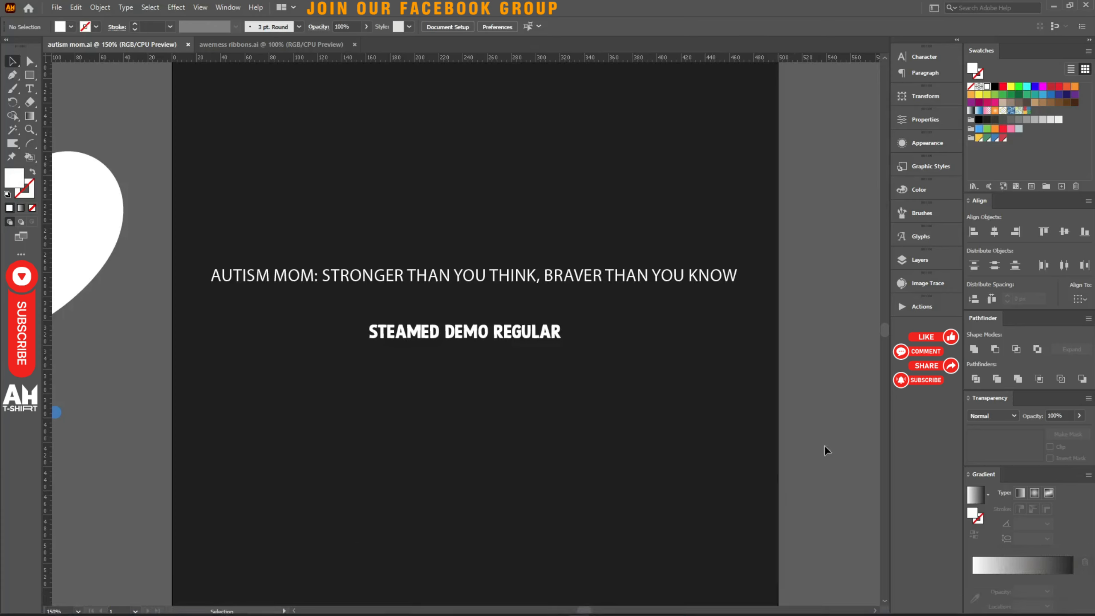
Step: Move the STEAMED DEMO REGULAR line down the artboard and the AUTISM MOM slogan slightly higher to separate the two texts
drag(668, 433, 336, 295)
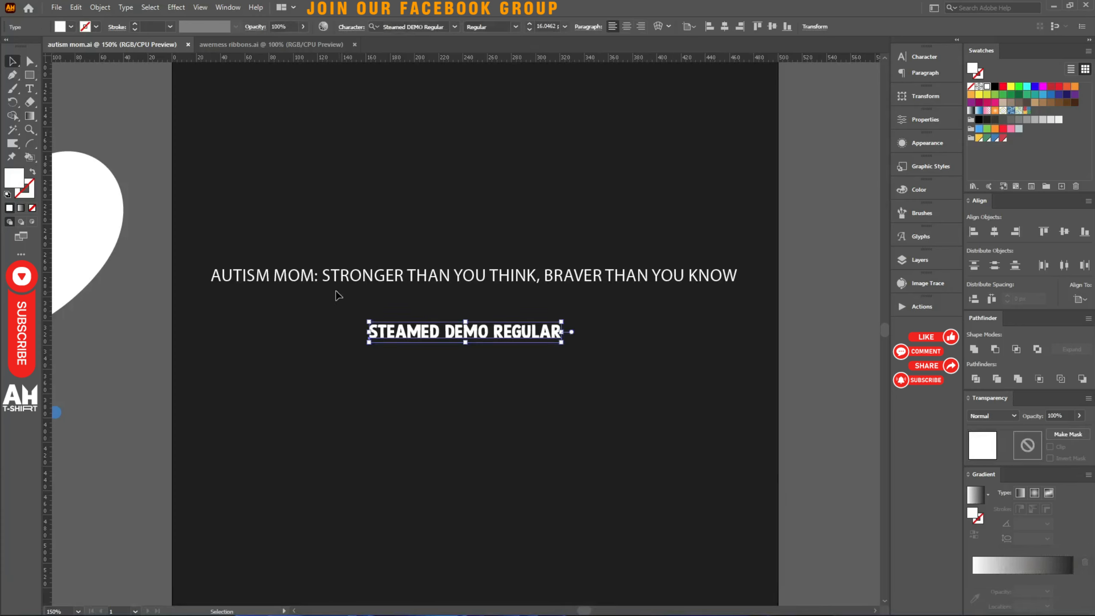
drag(299, 232, 502, 371)
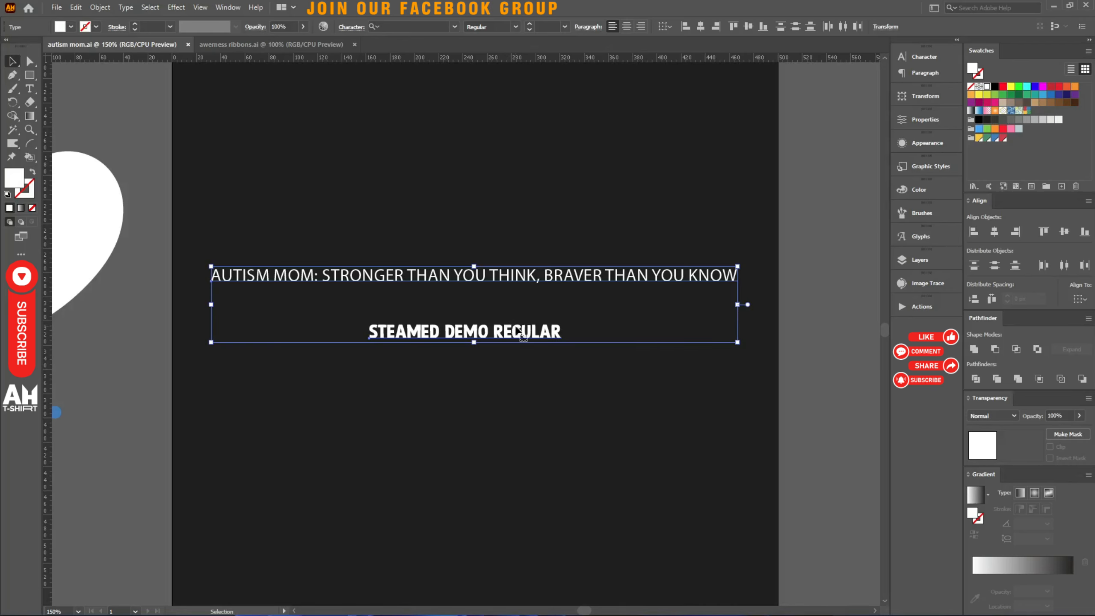
drag(523, 337, 553, 438)
click(577, 496)
drag(565, 382, 554, 242)
click(544, 292)
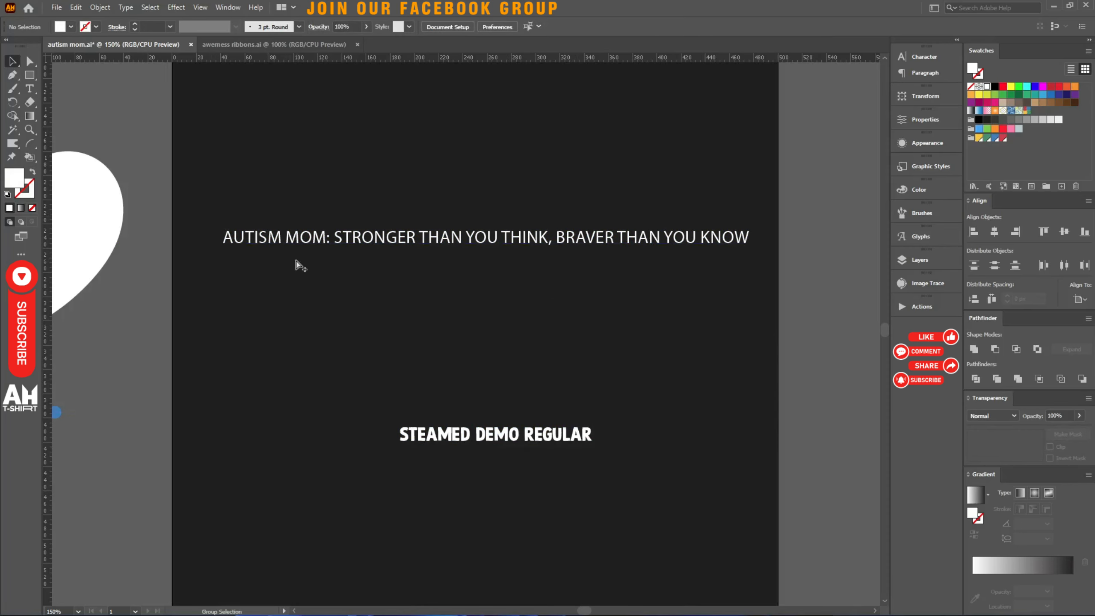
Step: Place the STEAMED DEMO REGULAR font-name line back closely beneath the slogan and deselect it
scroll(303, 258, up, 1)
drag(533, 304, 453, 307)
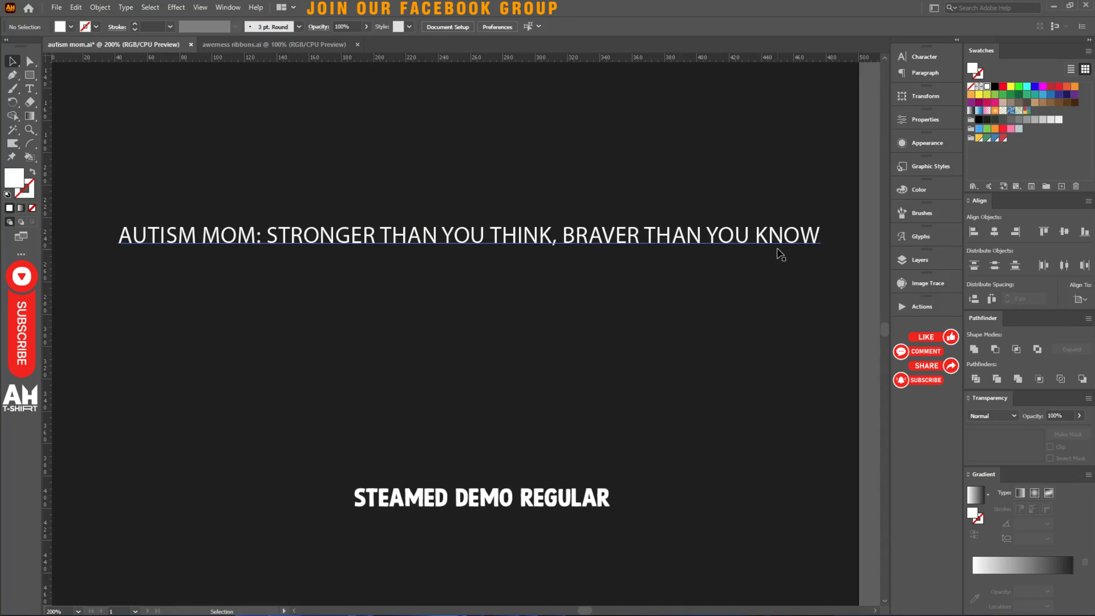
drag(539, 496, 451, 309)
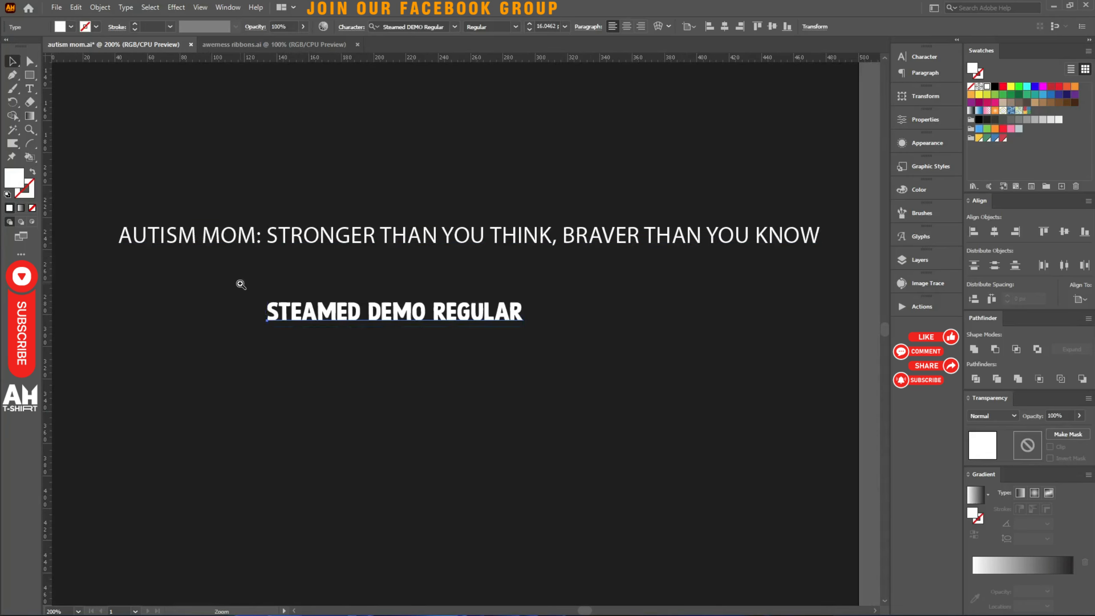
drag(250, 292, 556, 343)
scroll(555, 343, down, 1)
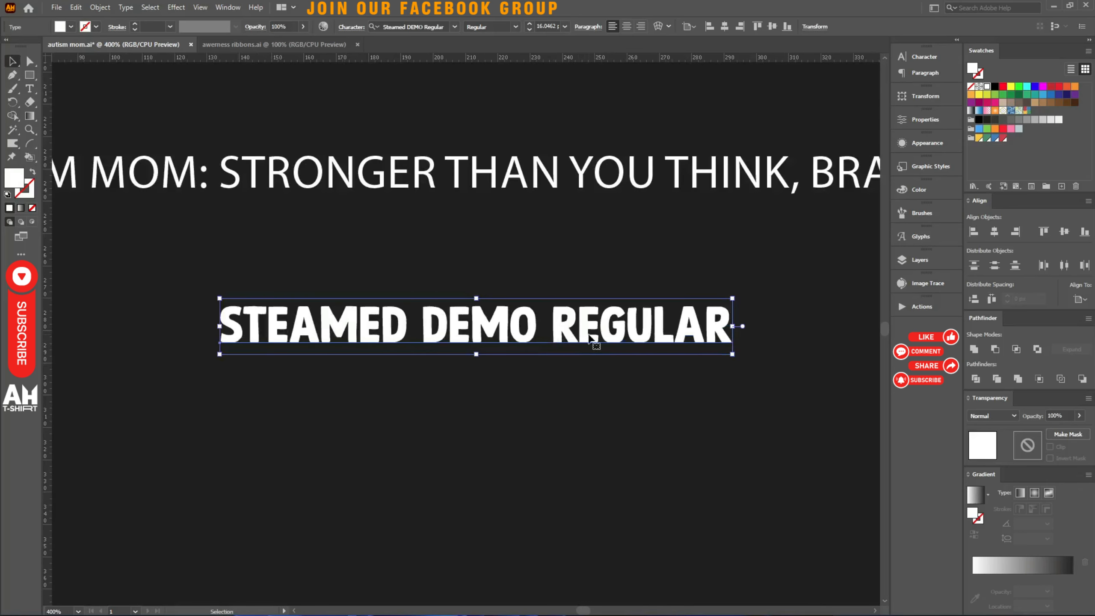
scroll(592, 337, right, 1)
scroll(597, 336, down, 2)
click(671, 456)
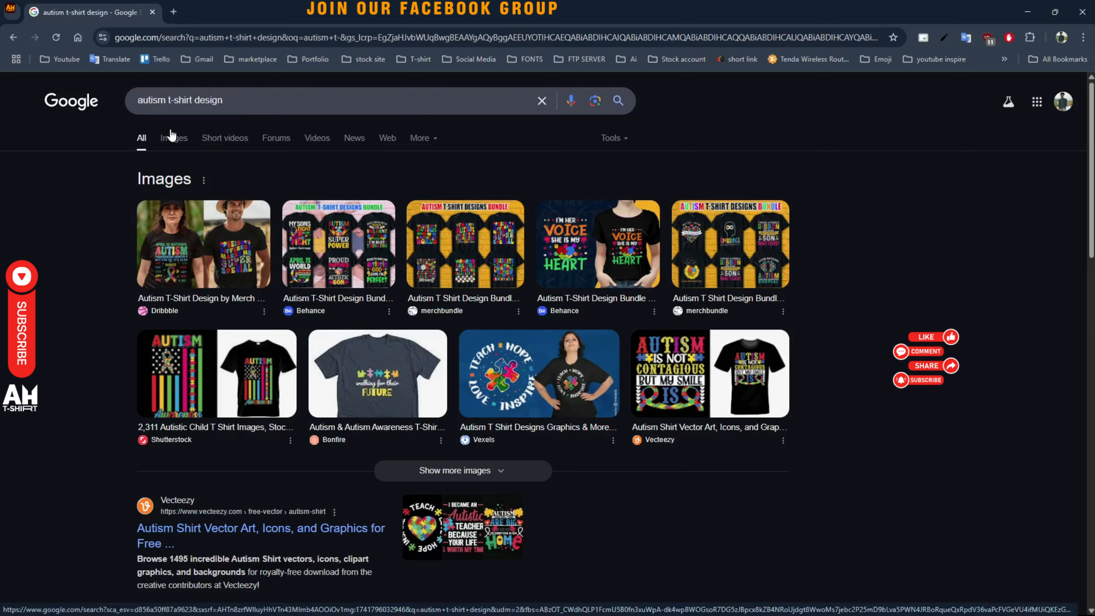
Step: Switch to the browser, show the image results for "autism t-shirt design" and examine the shirts' layouts, lettering, colours and motifs
click(172, 136)
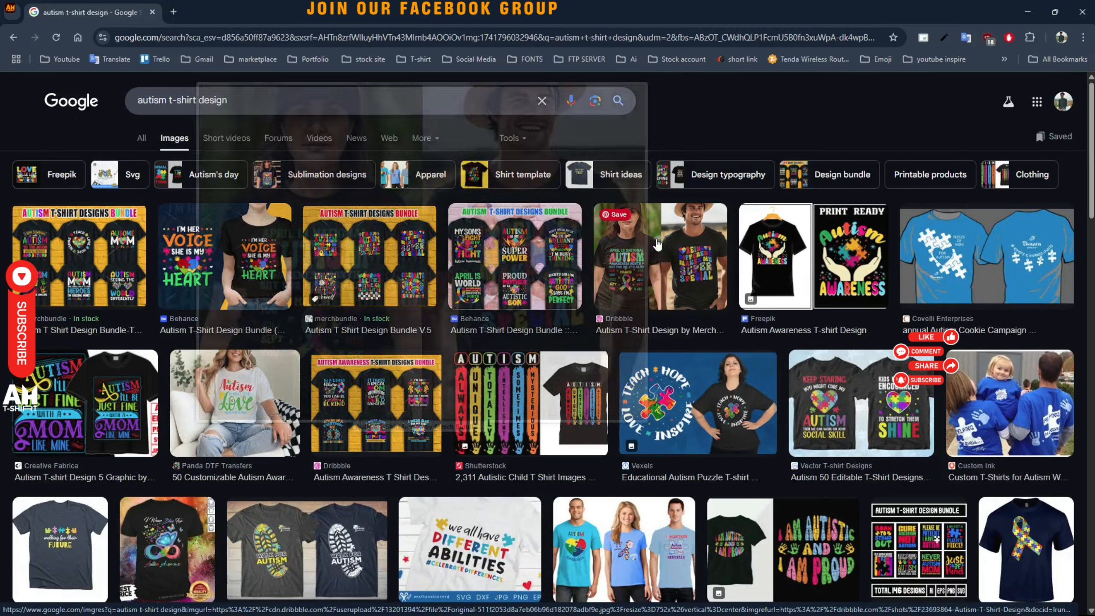
scroll(535, 261, down, 1)
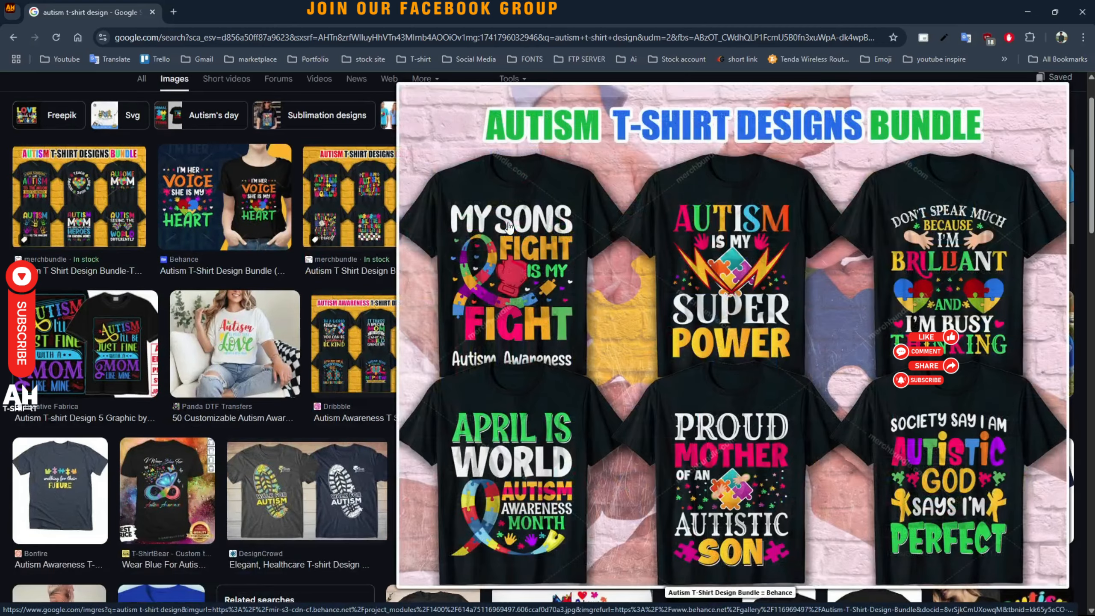
scroll(496, 255, down, 2)
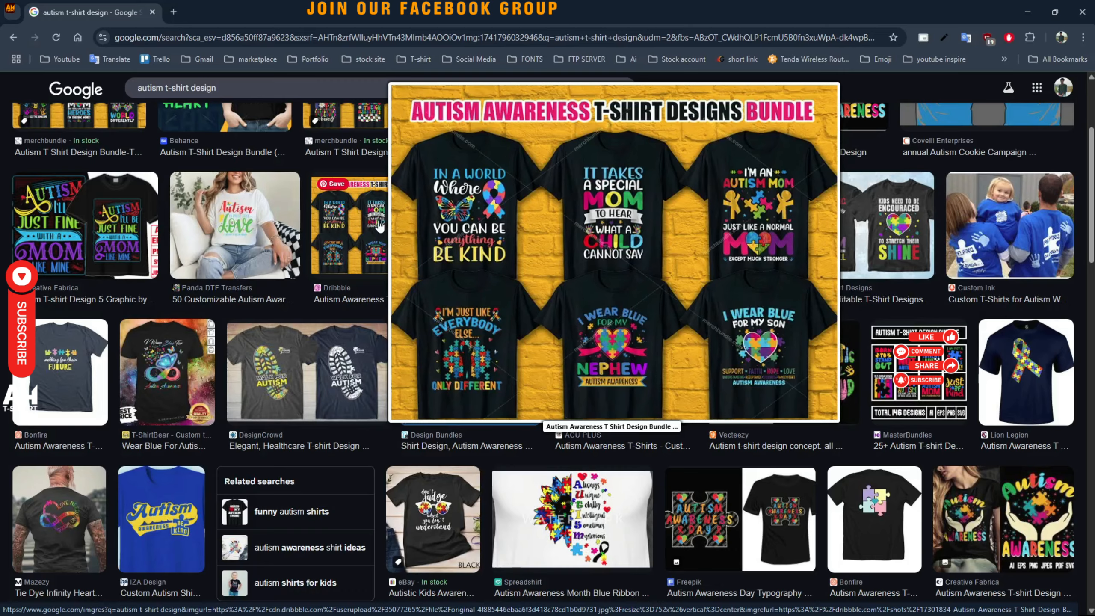
scroll(379, 224, down, 3)
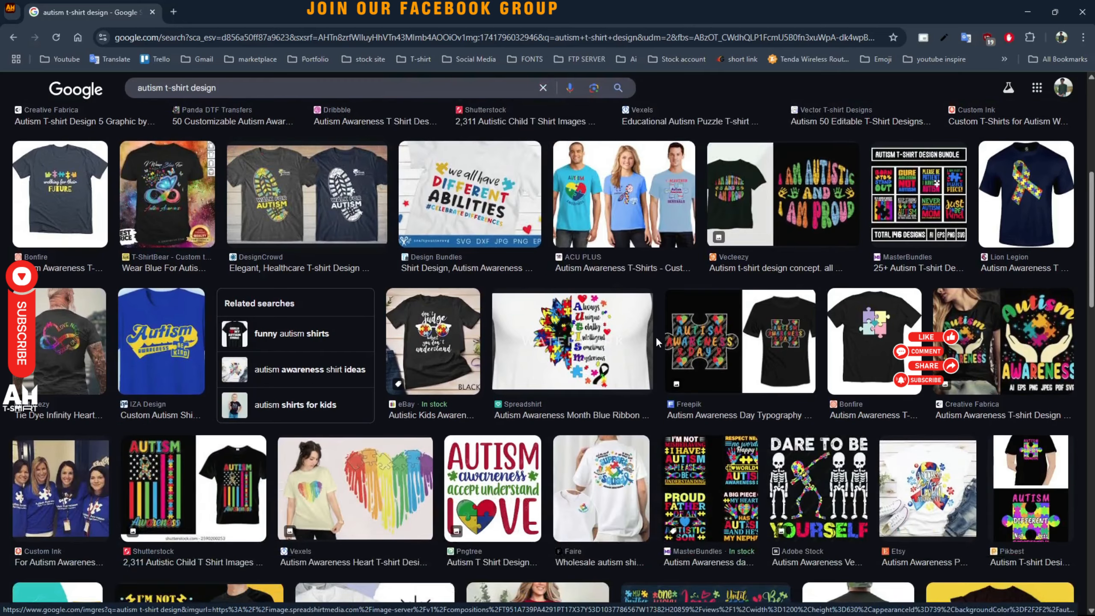
click(697, 345)
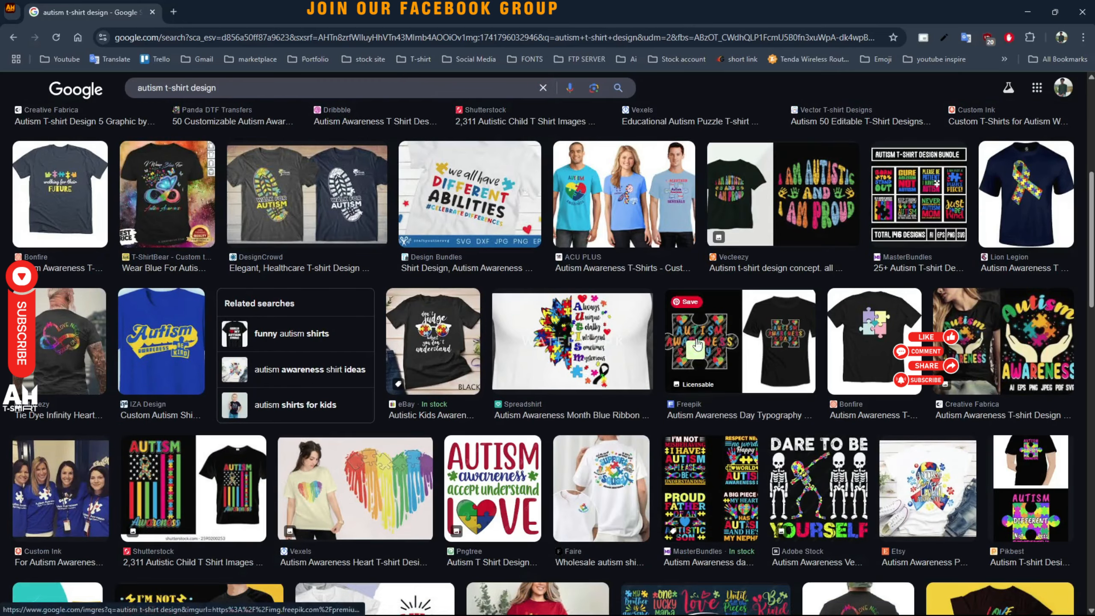
scroll(696, 345, down, 2)
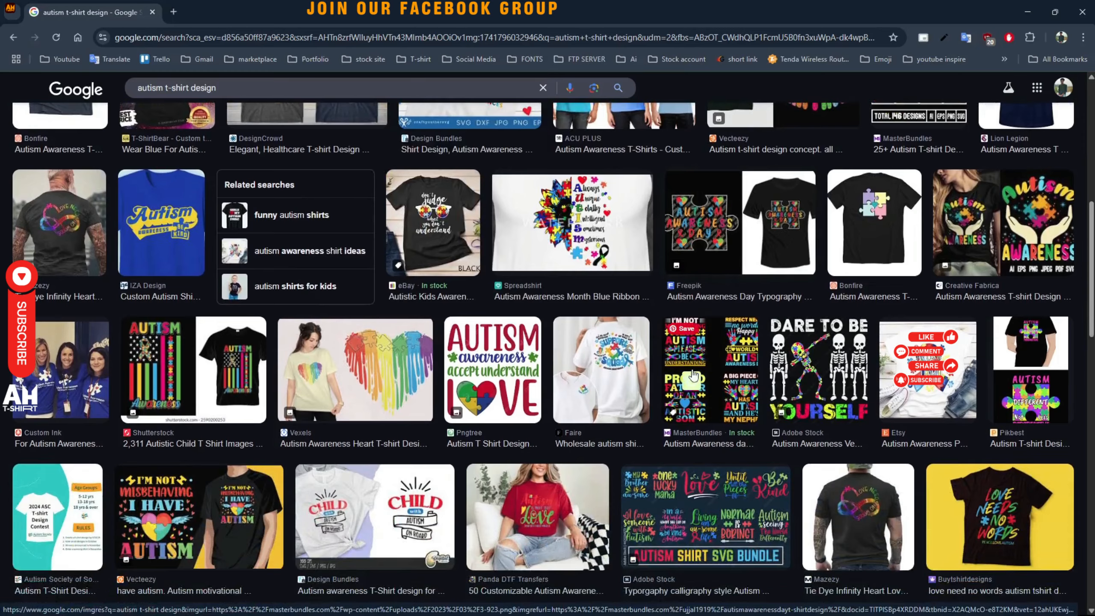
scroll(693, 375, down, 1)
mouse_move(334, 336)
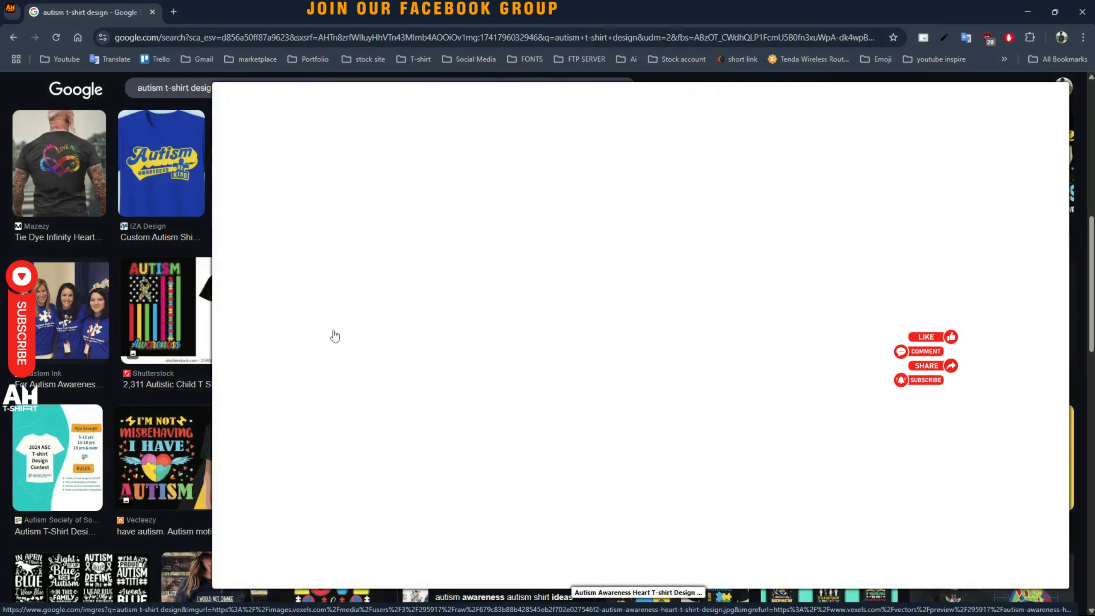
scroll(290, 428, down, 2)
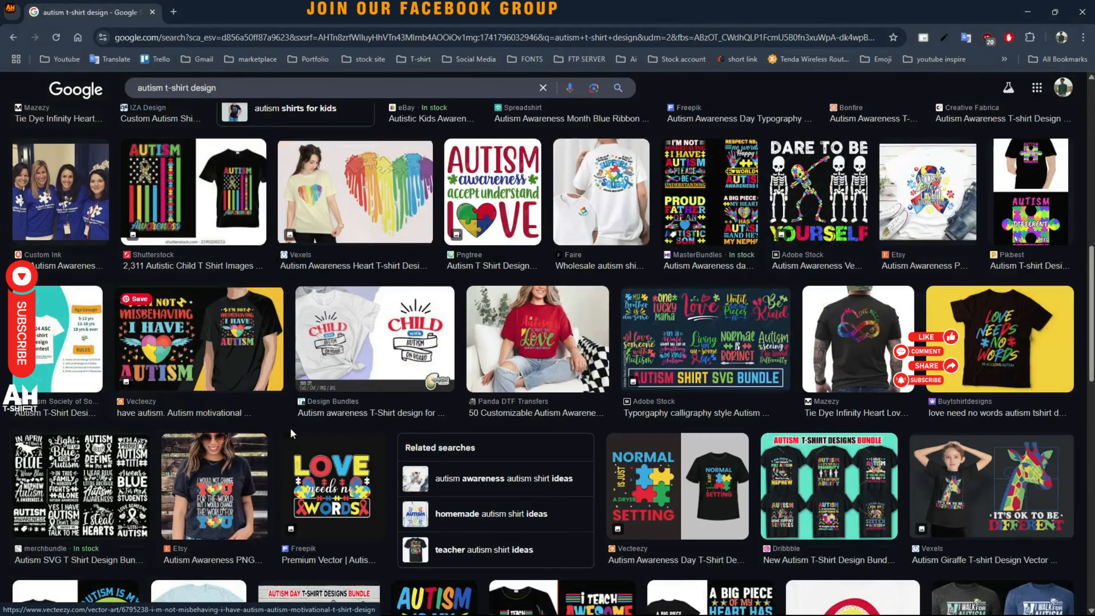
scroll(313, 484, up, 10)
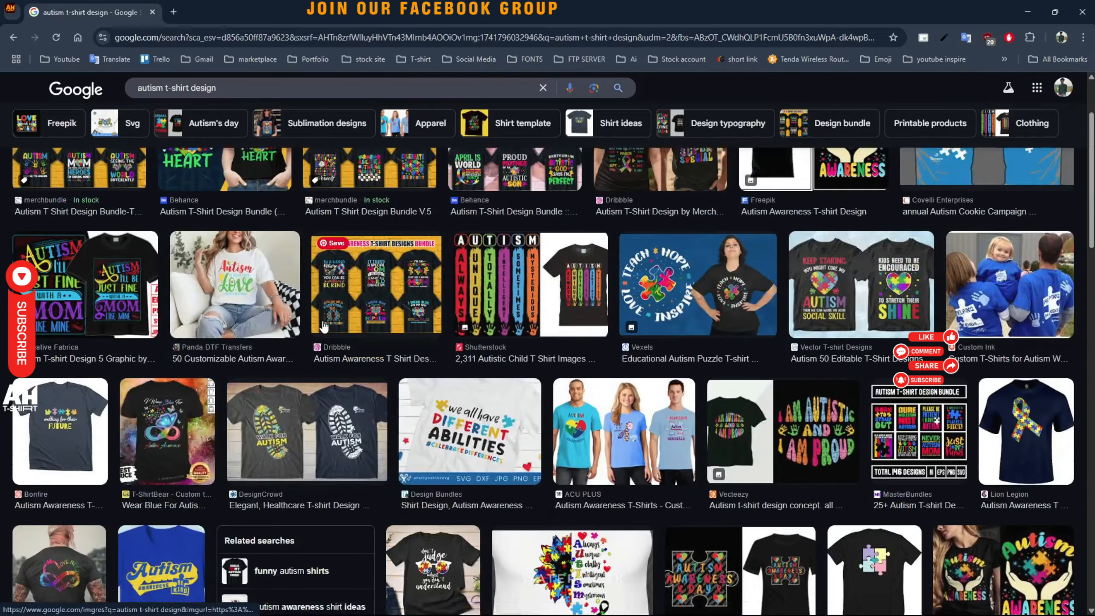
scroll(358, 285, down, 8)
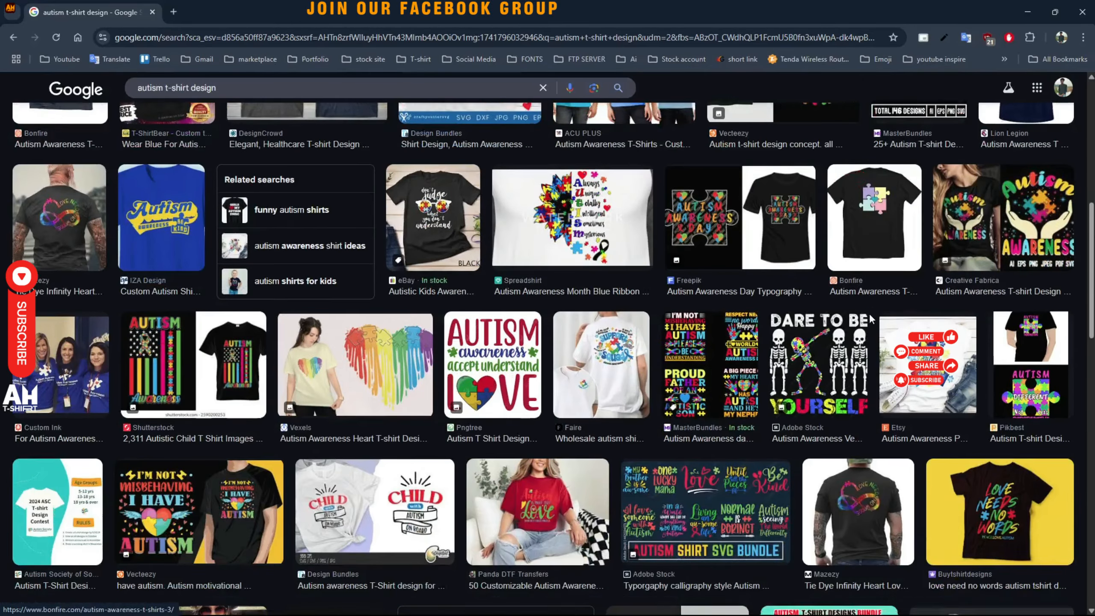
scroll(869, 313, down, 4)
mouse_move(792, 271)
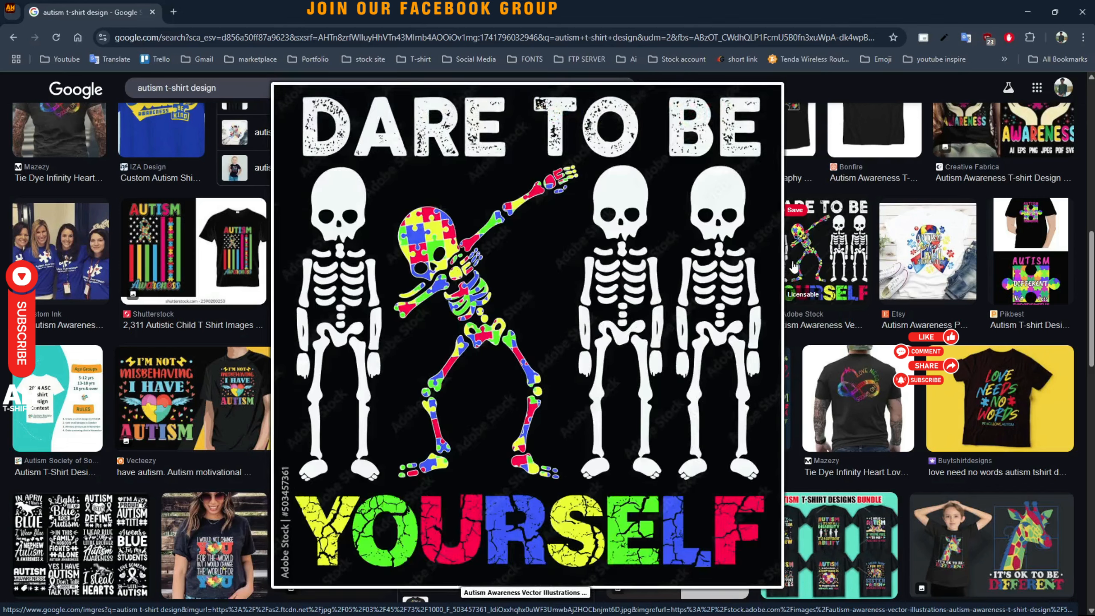
scroll(792, 268, down, 4)
mouse_move(676, 363)
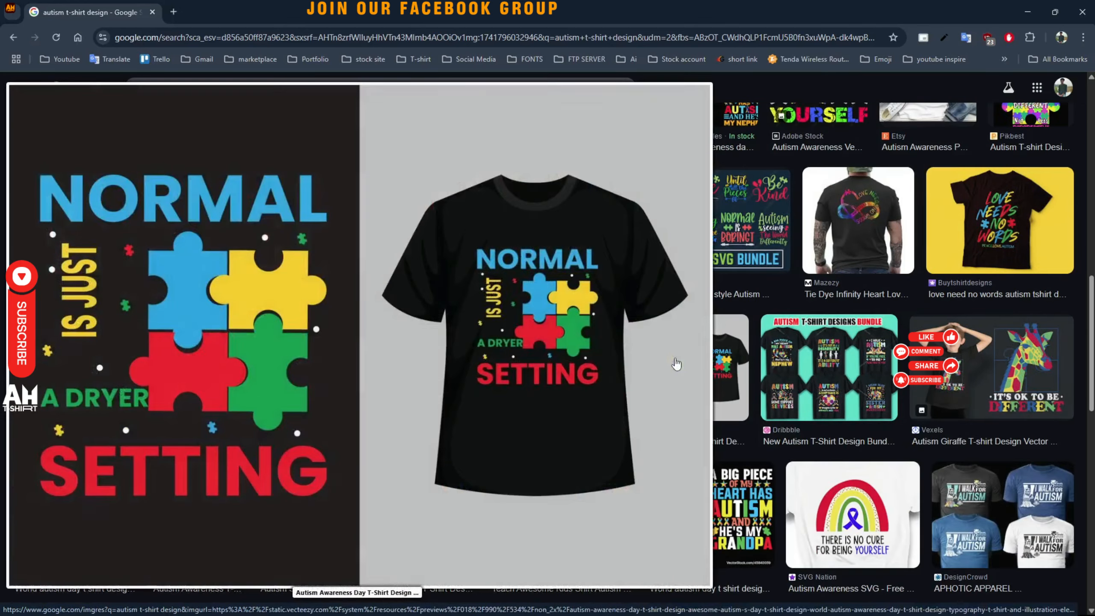
scroll(677, 362, down, 4)
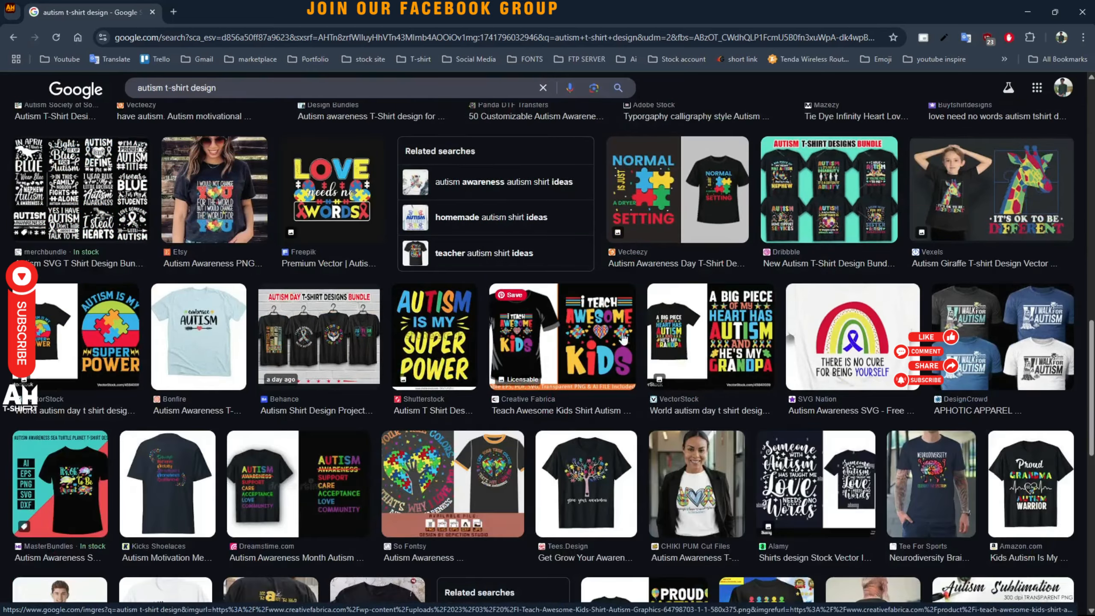
Step: Return to Illustrator and move the four-colour puzzle group onto the artboard below the text, keeping it selected
click(1027, 9)
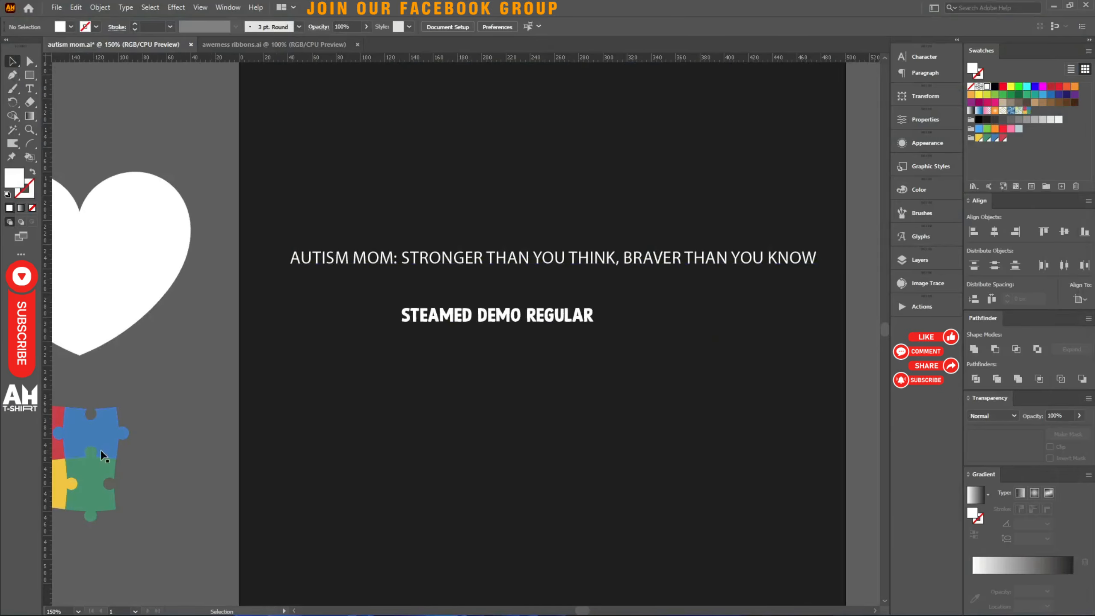
drag(102, 455, 519, 453)
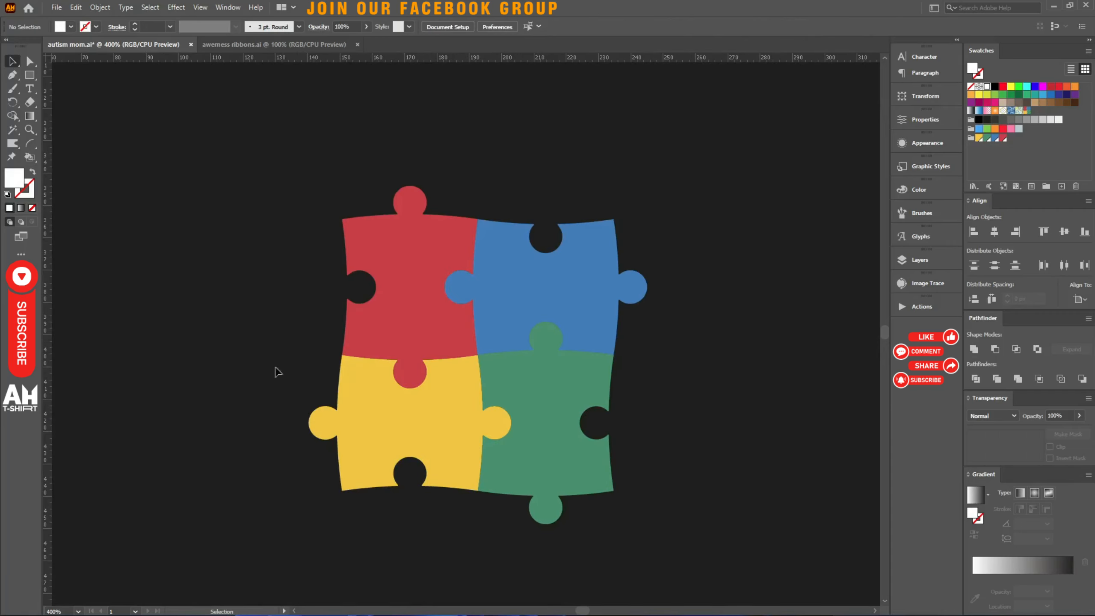
drag(271, 166, 690, 566)
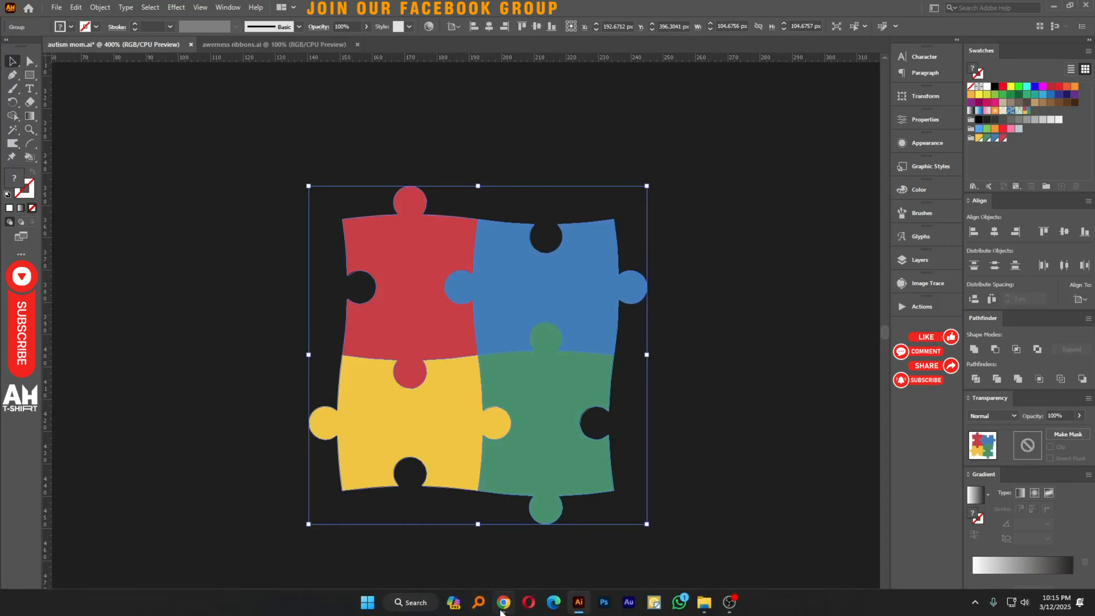
Step: Compare the puzzle artwork in Illustrator with the autism T-shirt designs in the browser's image results
click(504, 602)
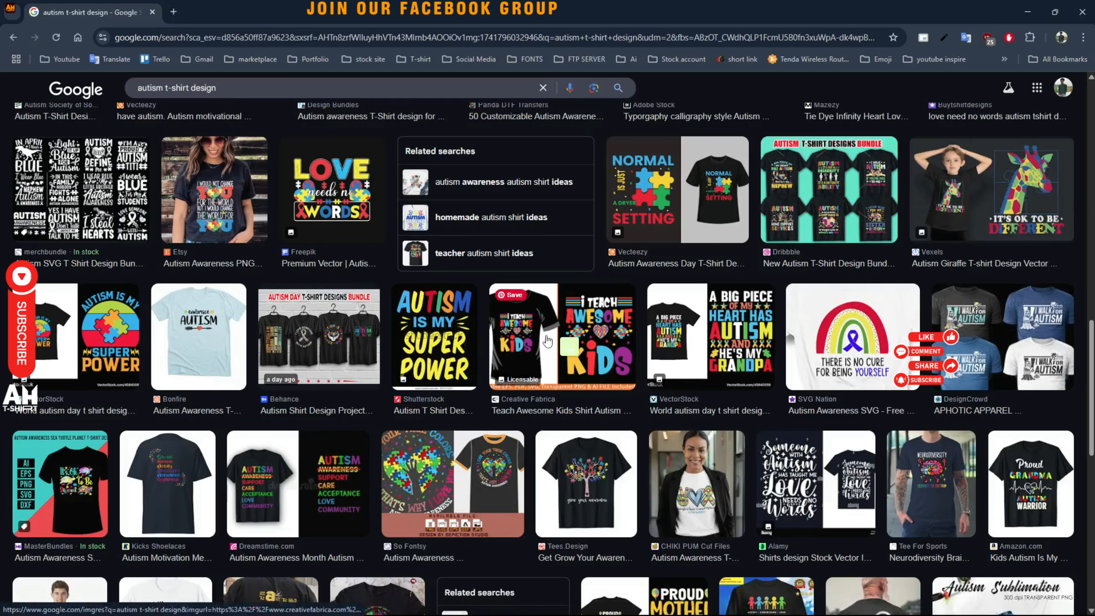
mouse_move(742, 336)
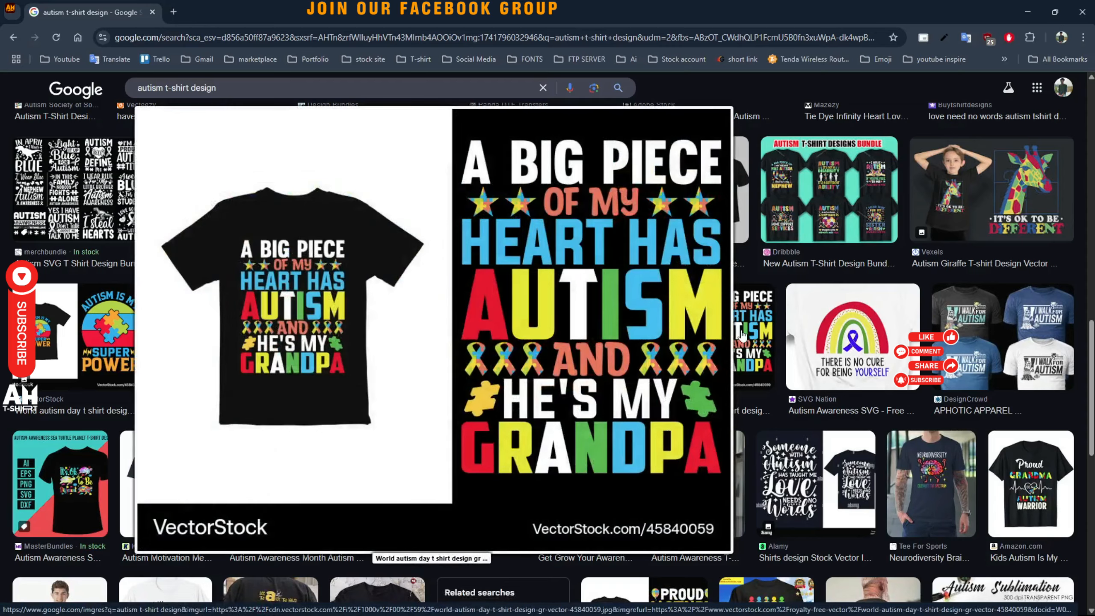
scroll(741, 335, up, 10)
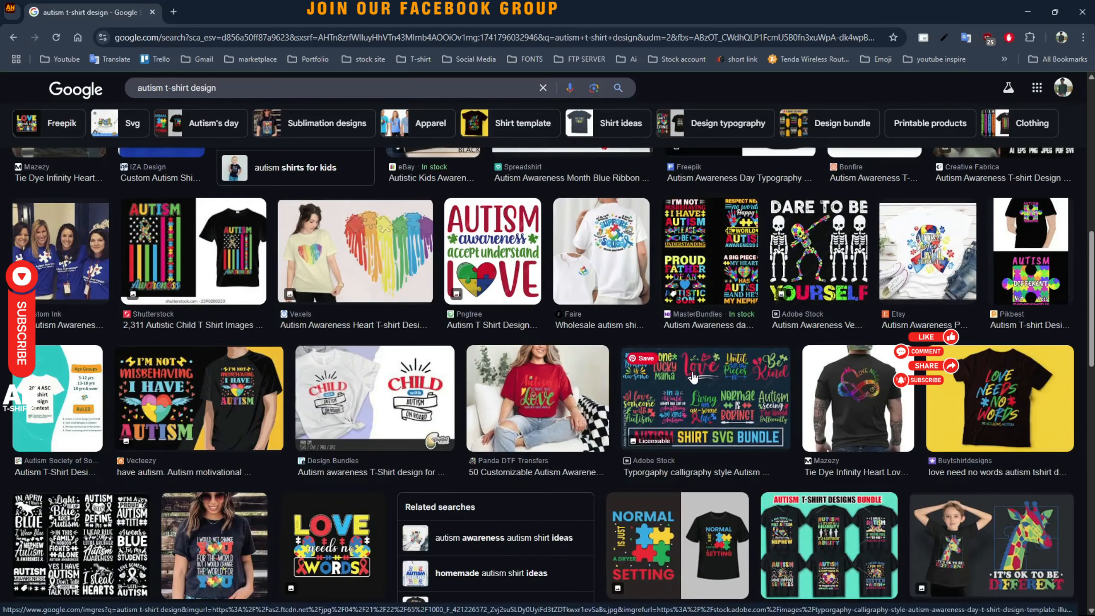
mouse_move(692, 377)
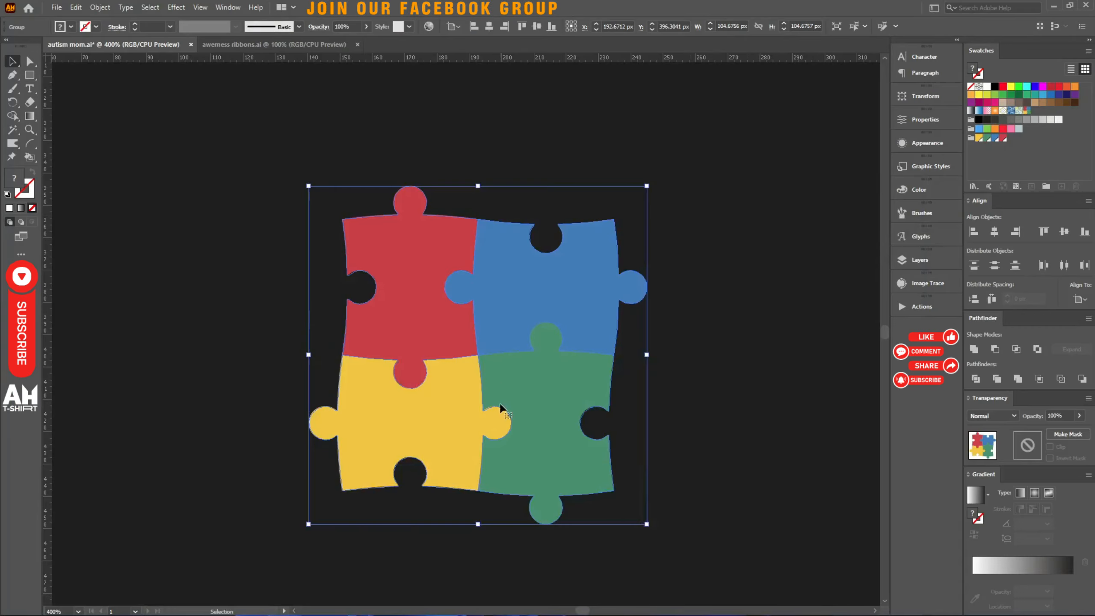
drag(269, 133, 738, 580)
drag(748, 584, 251, 149)
click(502, 604)
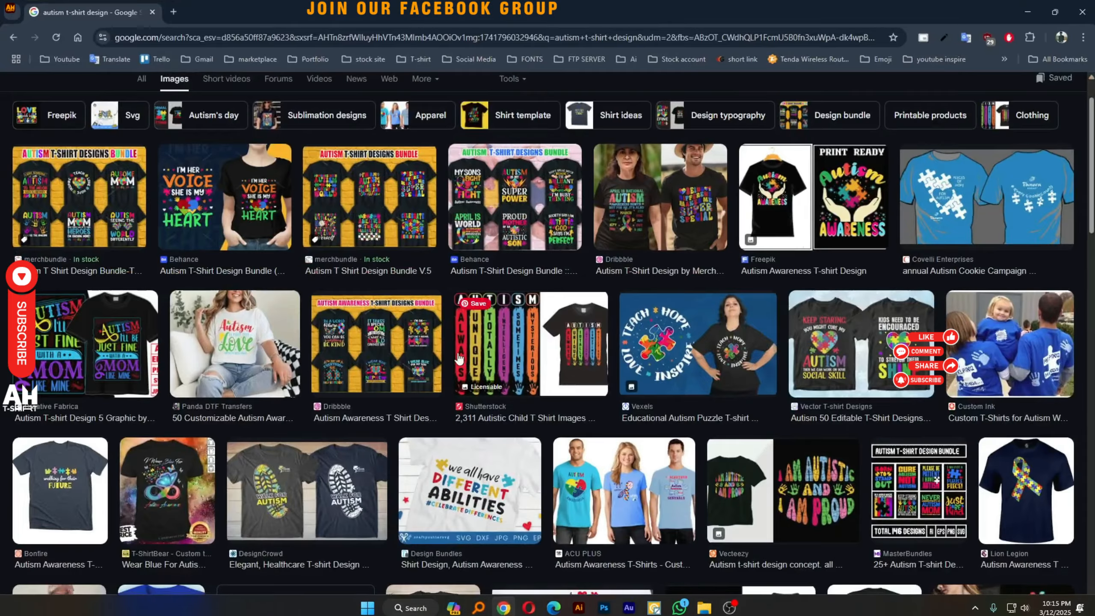
scroll(445, 332, up, 2)
mouse_move(377, 287)
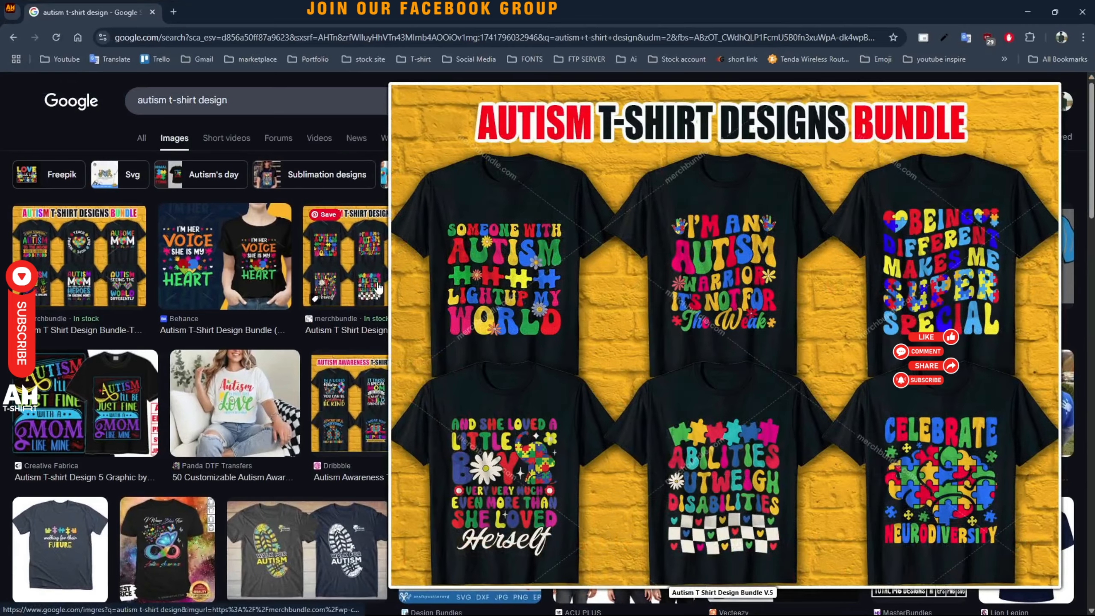
scroll(378, 286, down, 5)
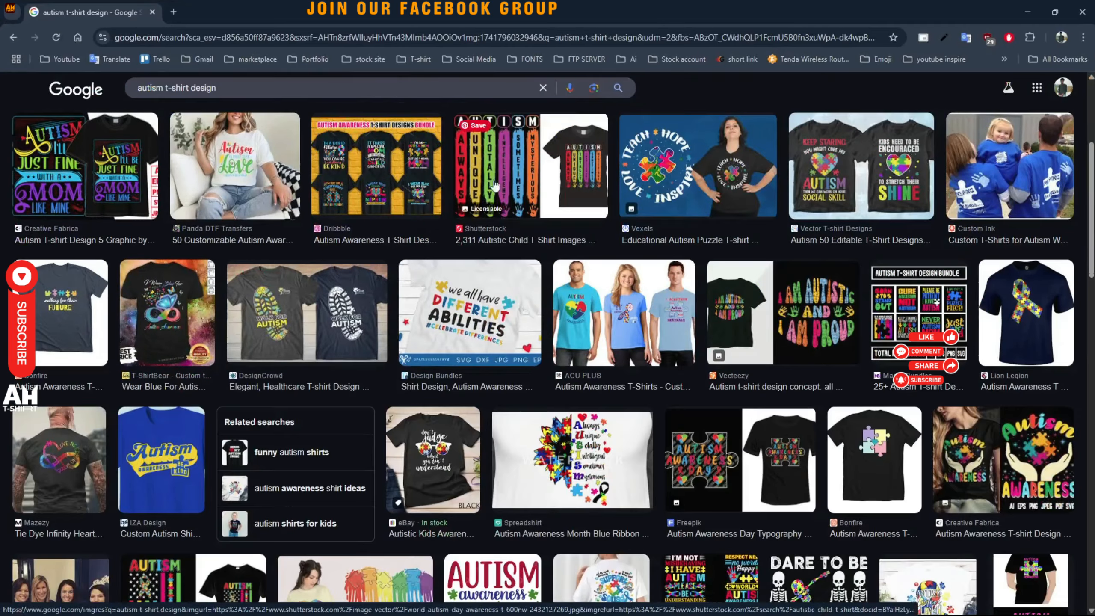
mouse_move(385, 176)
scroll(687, 345, down, 6)
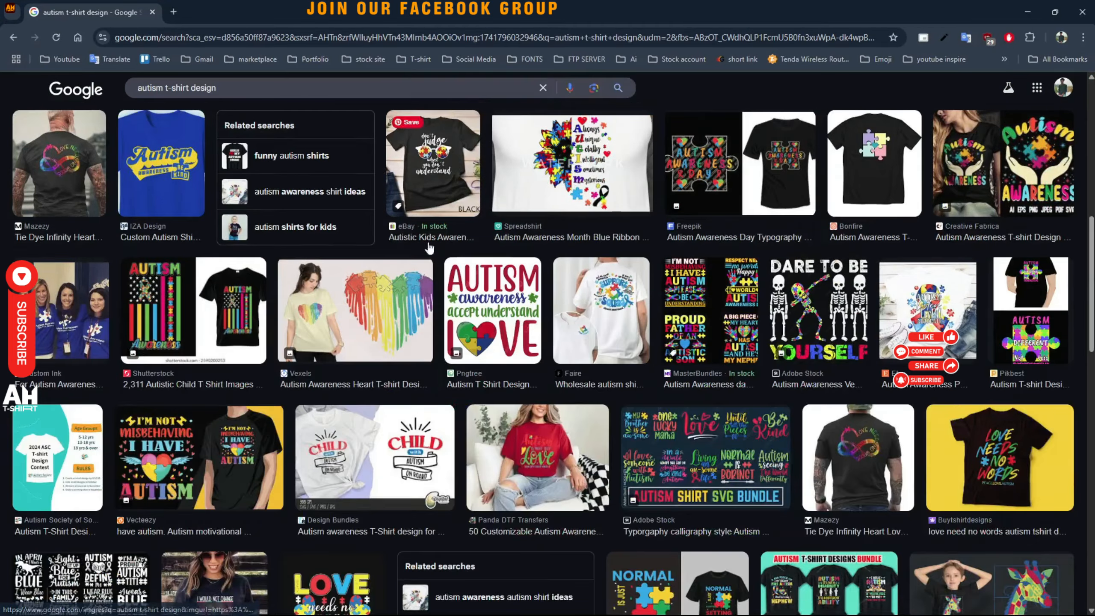
scroll(688, 345, down, 11)
scroll(671, 437, up, 8)
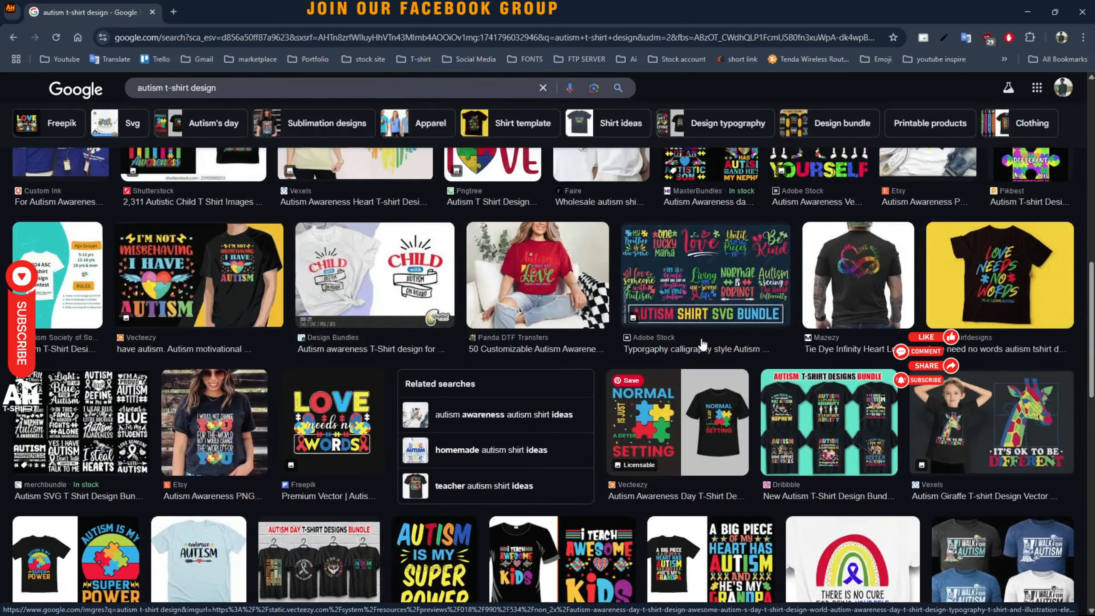
Step: Return to Illustrator and move the four-colour puzzle group off the artboard to the pasteboard below the white heart, leaving it deselected
mouse_move(671, 437)
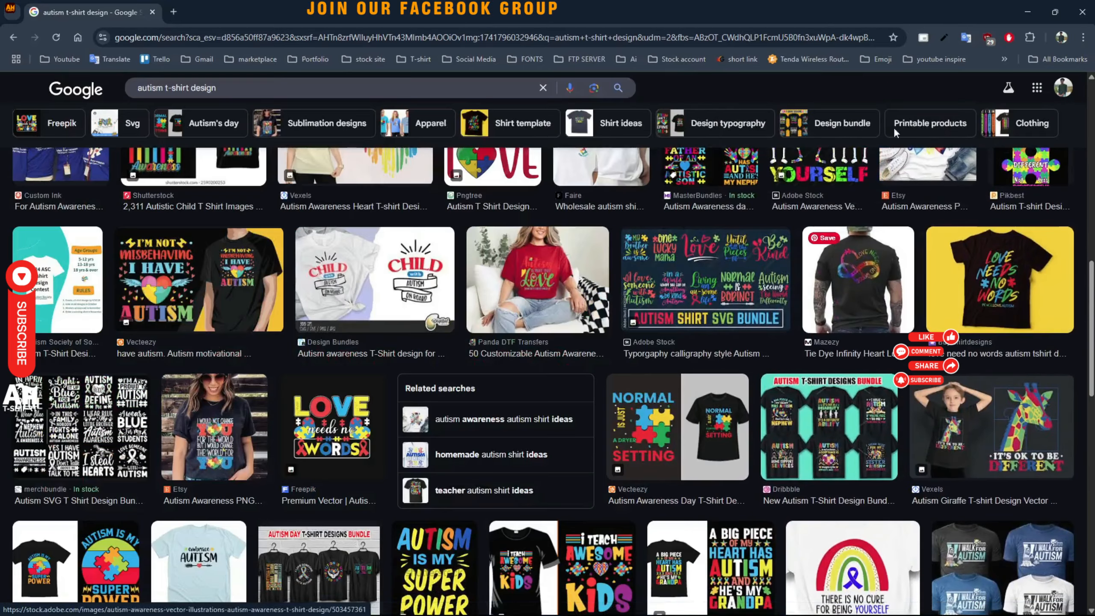
click(1027, 11)
scroll(623, 236, down, 3)
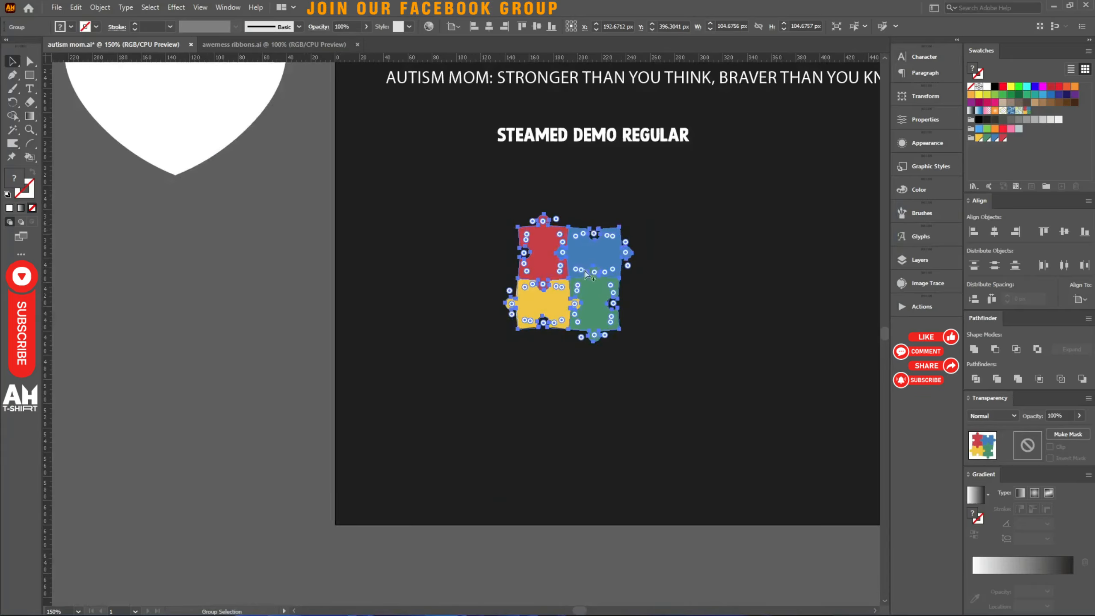
drag(596, 293, 267, 324)
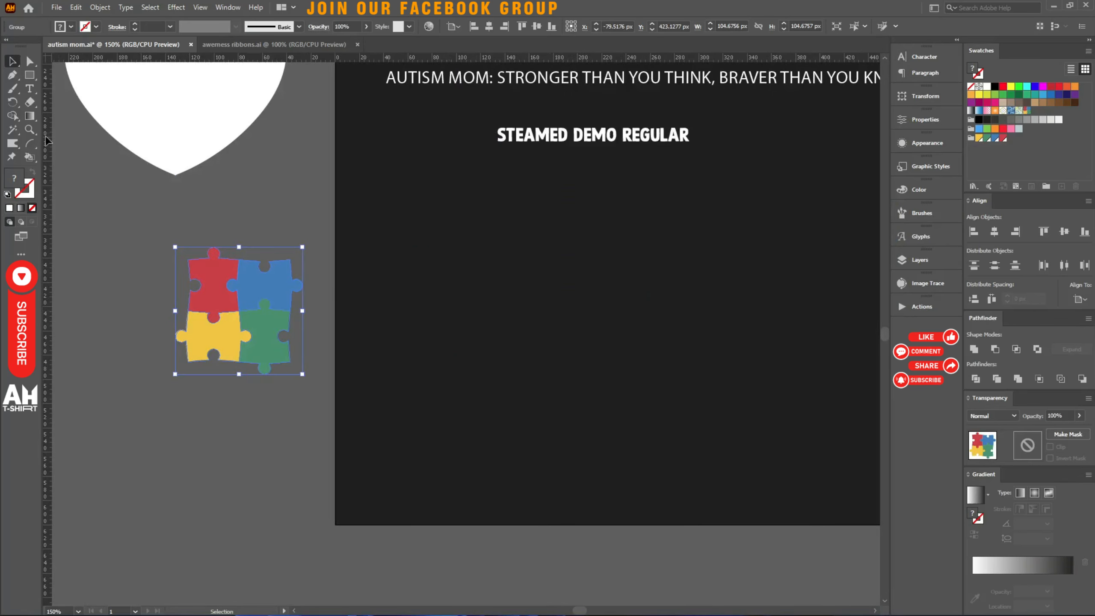
click(81, 253)
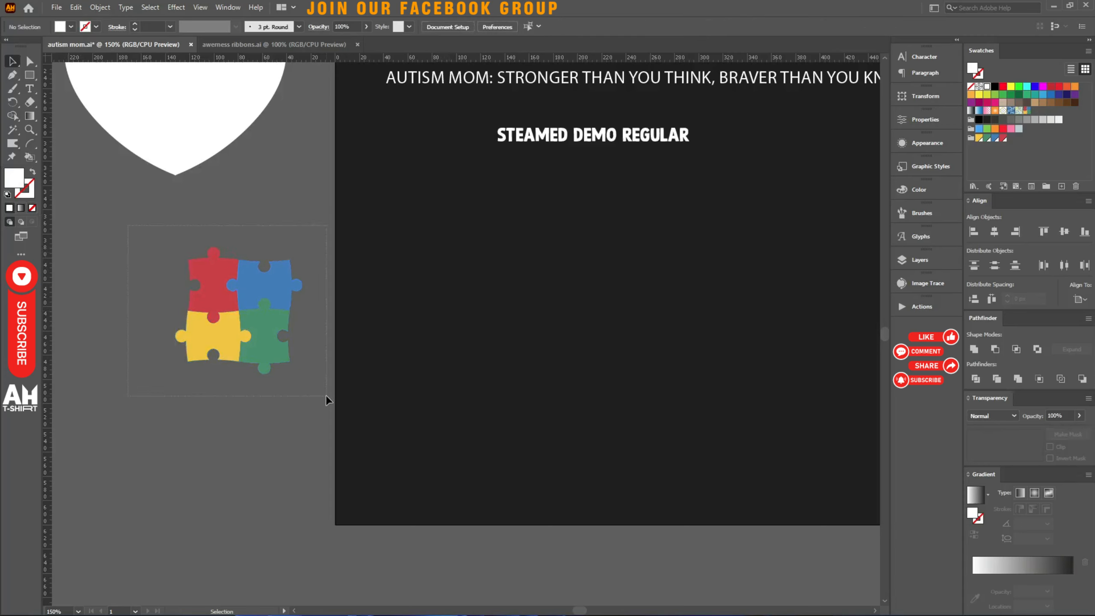
Step: Ungroup the puzzle artwork on the pasteboard by one level, deselect it and save the document
drag(326, 396, 327, 397)
key(ctrl+shift+g)
ctrl+click(396, 352)
key(ctrl+s)
Step: Move the slogan and the STEAMED DEMO REGULAR line off the artboard to sit above the white heart
drag(661, 244, 262, 198)
scroll(495, 363, down, 2)
click(492, 315)
Step: Draw a white square about 94 px wide on the artboard and swap its fill with its stroke
drag(27, 78, 59, 78)
scroll(511, 342, up, 2)
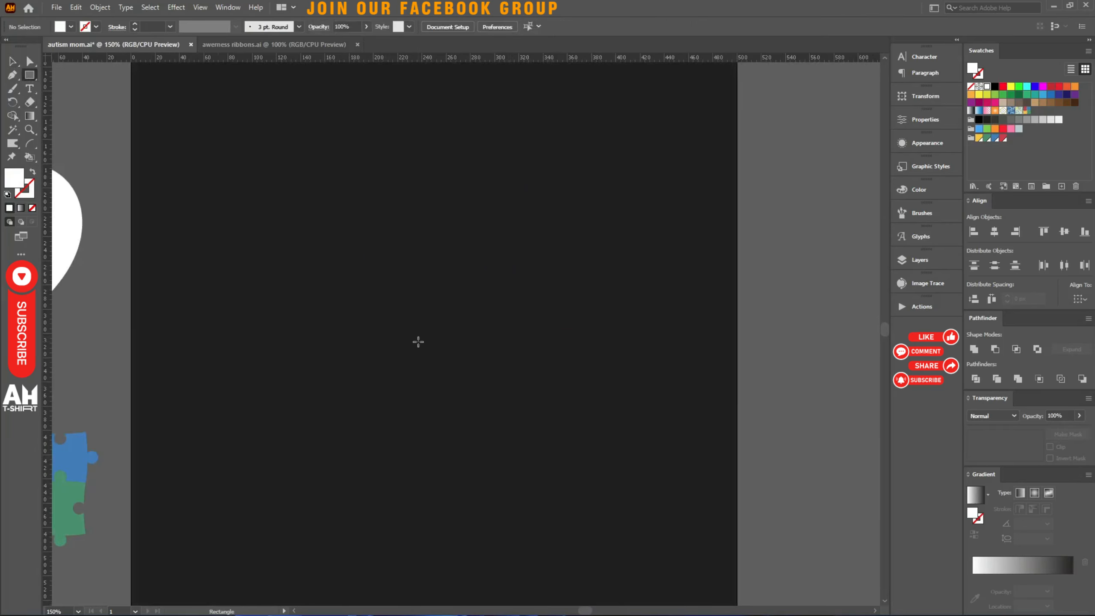
drag(386, 322, 499, 435)
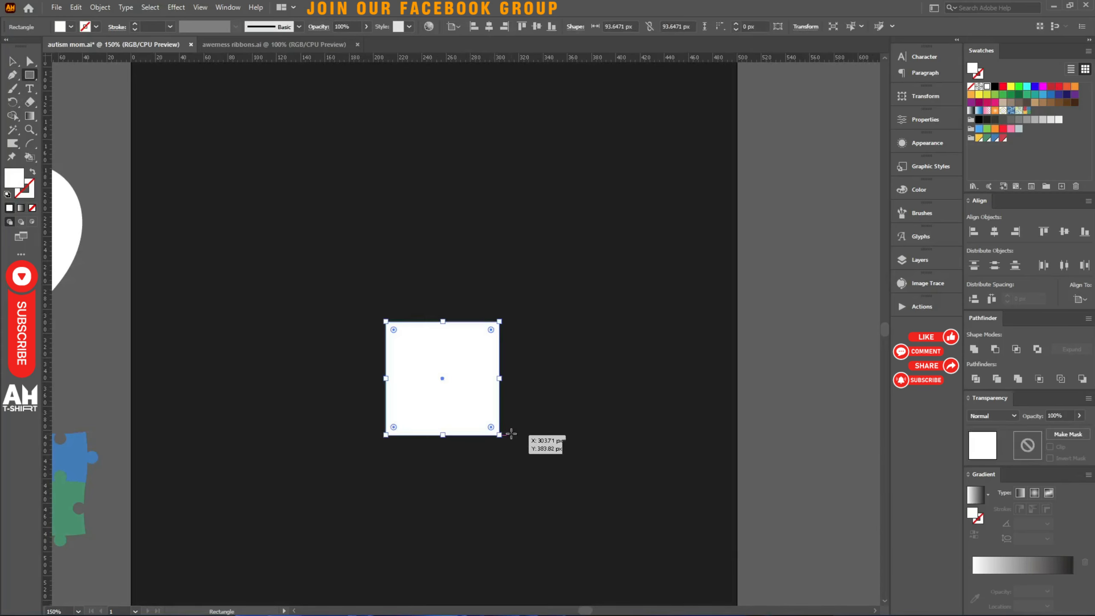
click(32, 172)
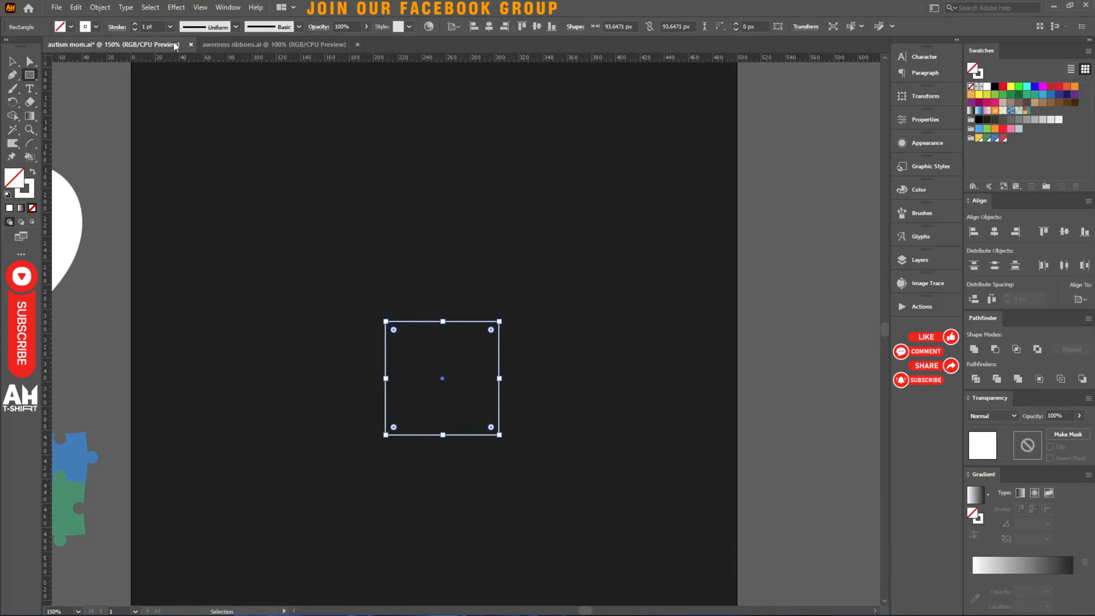
Step: Set the square's stroke weight to 3 pt
key(v)
scroll(471, 370, up, 1)
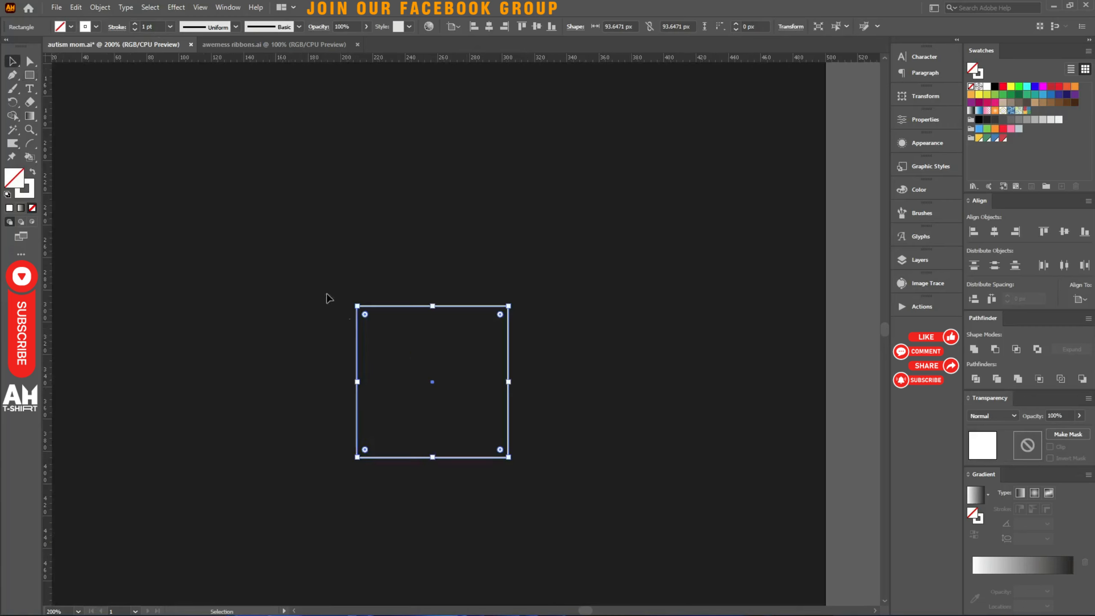
scroll(155, 21, up, 1)
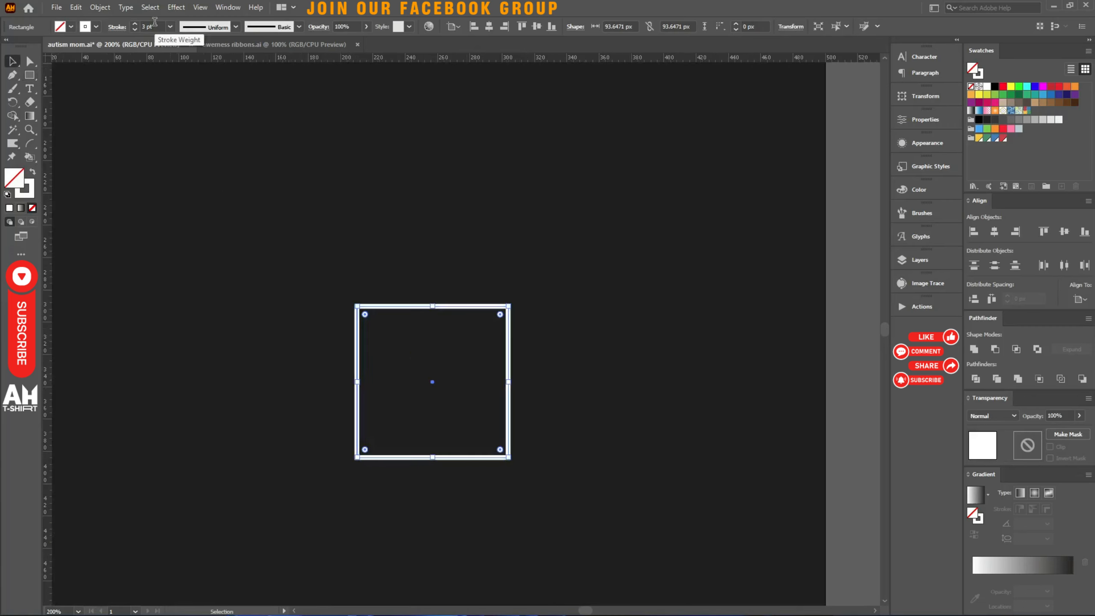
scroll(156, 26, down, 1)
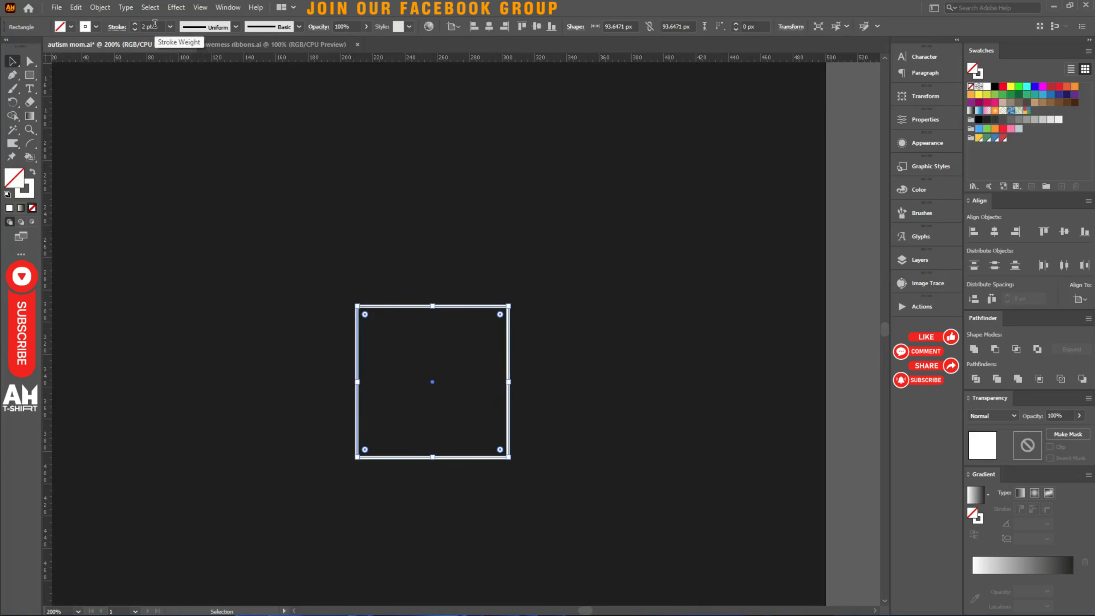
scroll(154, 24, up, 1)
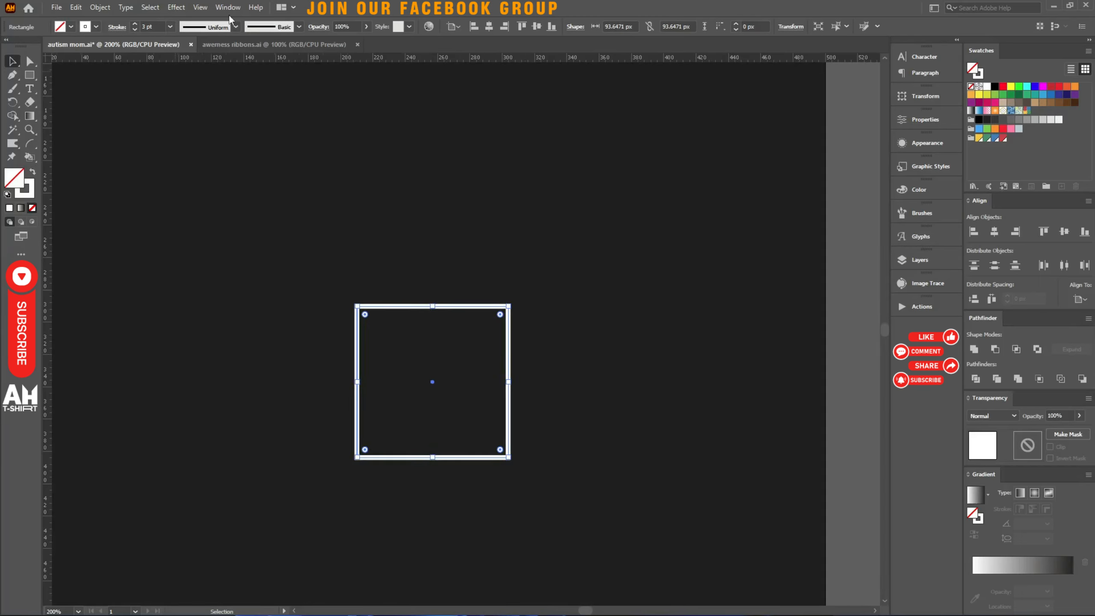
Step: Switch to the browser and copy a screen capture of the puzzle in the "Autism is my super power" shirt design
scroll(271, 69, down, 1)
drag(244, 278, 350, 222)
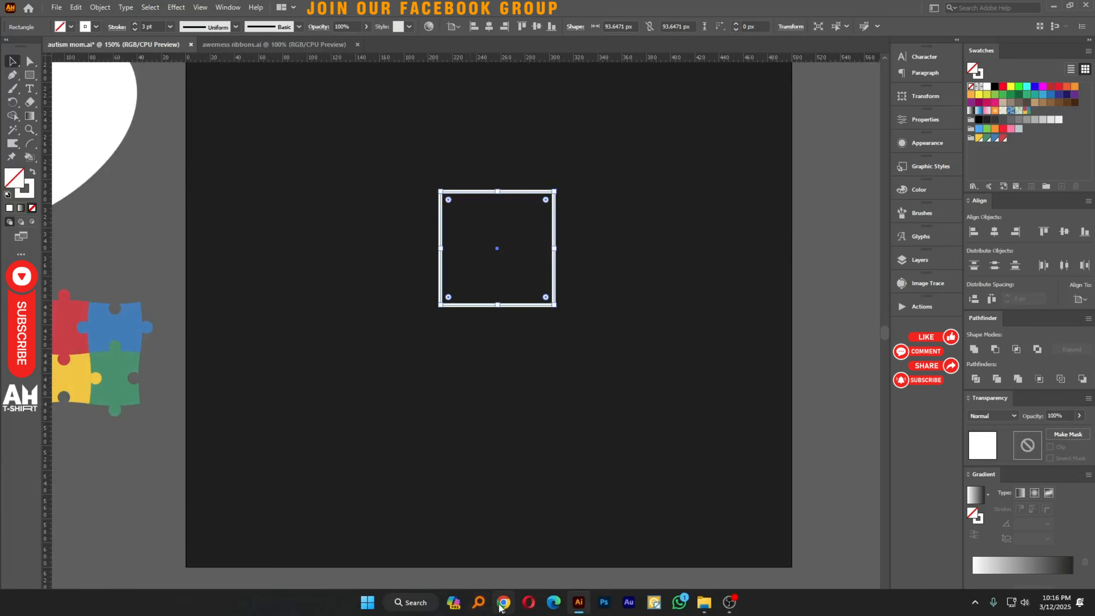
click(504, 604)
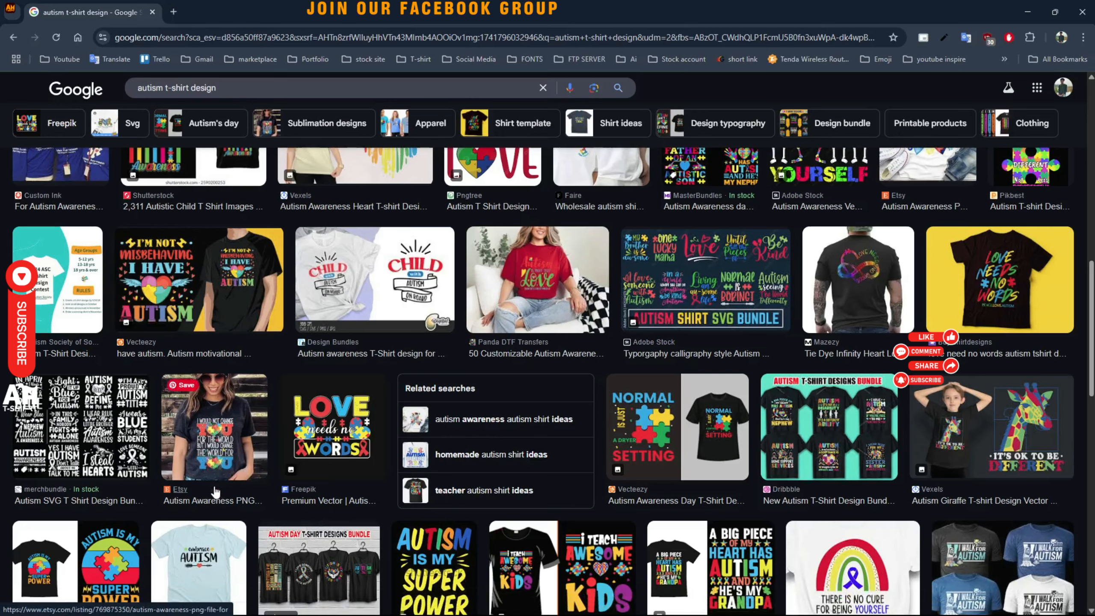
mouse_move(111, 559)
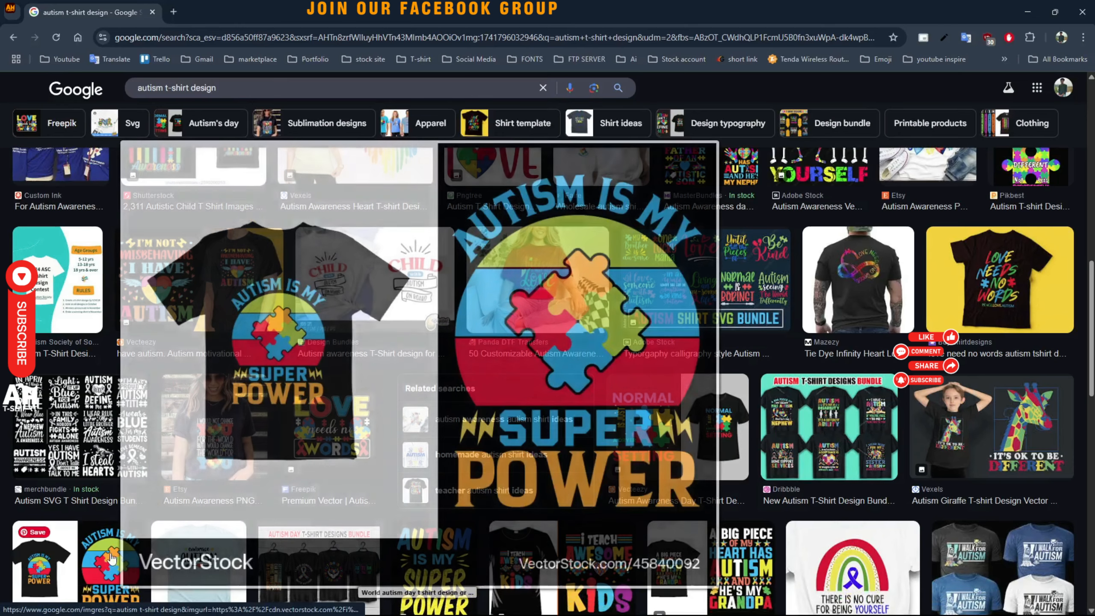
key(Print)
drag(484, 210, 663, 444)
key(ctrl+c)
Step: Paste the captured puzzle reference into the Illustrator document and place it over the artboard's right edge, beside the square
click(1027, 11)
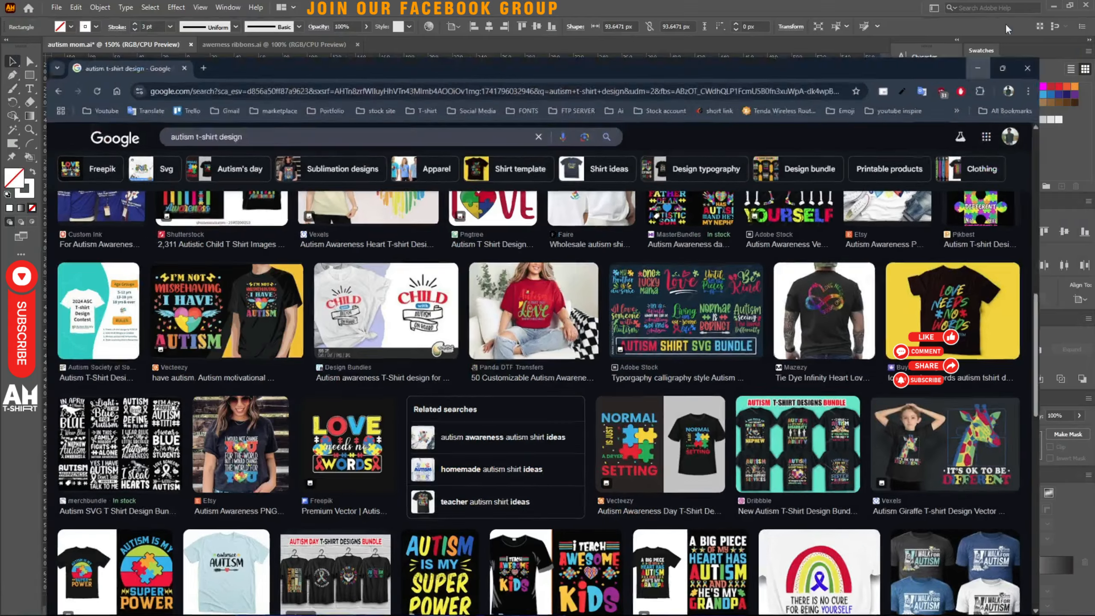
key(ctrl+v)
scroll(453, 313, down, 1)
drag(453, 313, 723, 310)
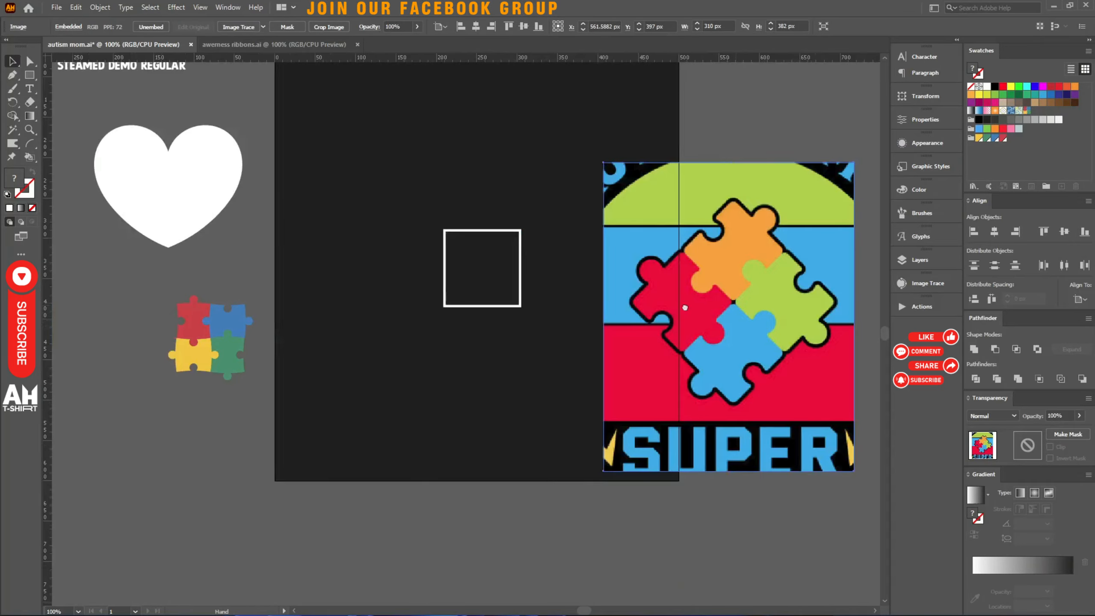
scroll(654, 291, right, 3)
scroll(617, 251, up, 1)
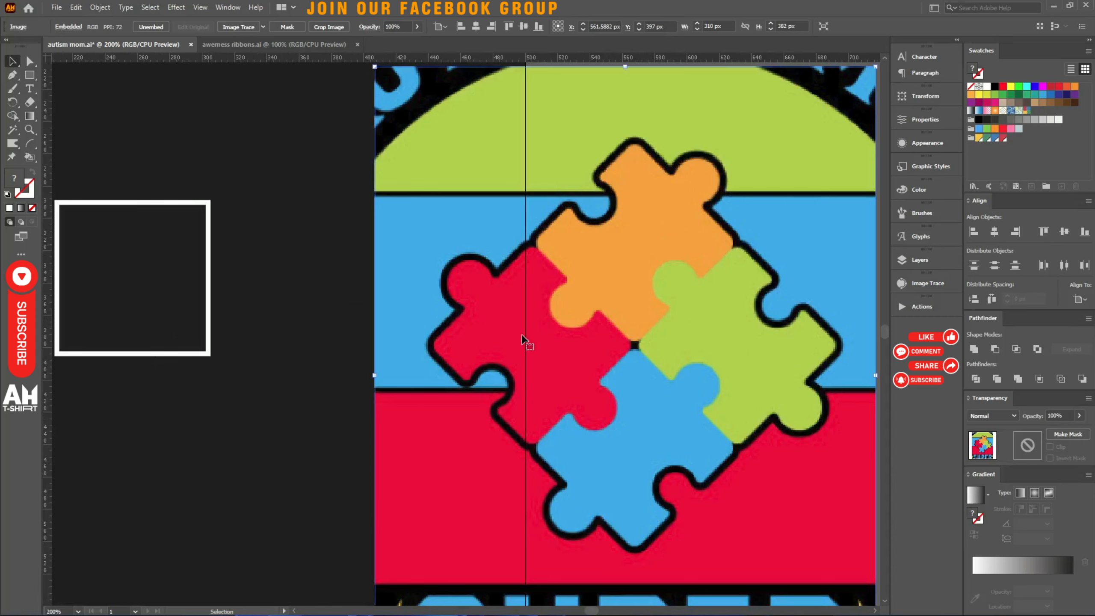
Step: Sketch the diamond outline around the reference puzzle with the Paintbrush and delete the strokes
key(b)
mouse_move(428, 337)
mouse_down()
mouse_move(560, 198)
mouse_move(688, 228)
mouse_move(714, 492)
mouse_up()
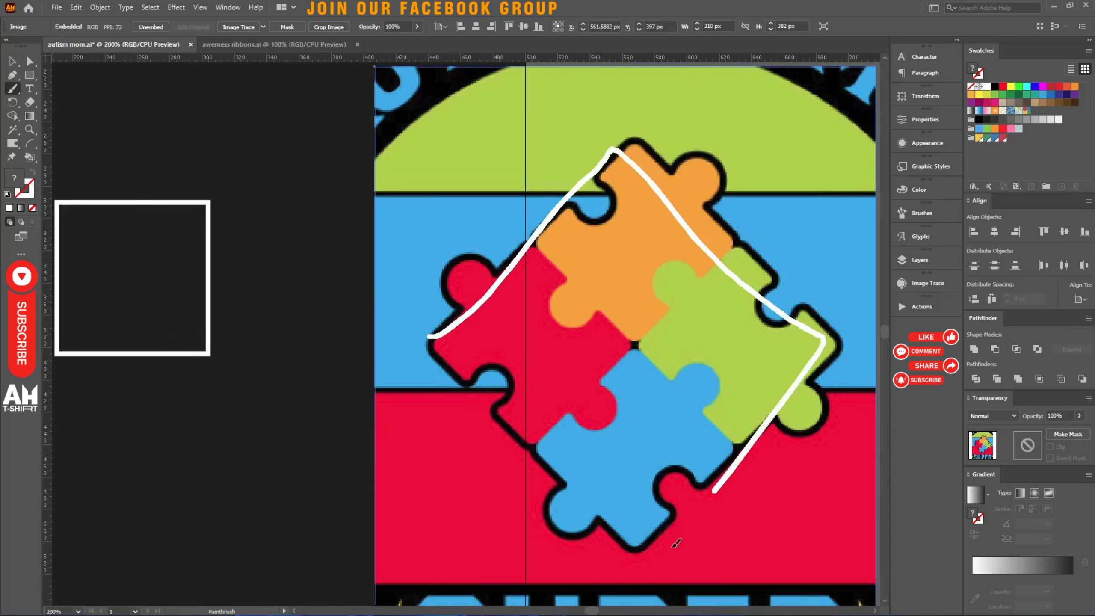
drag(675, 543, 459, 361)
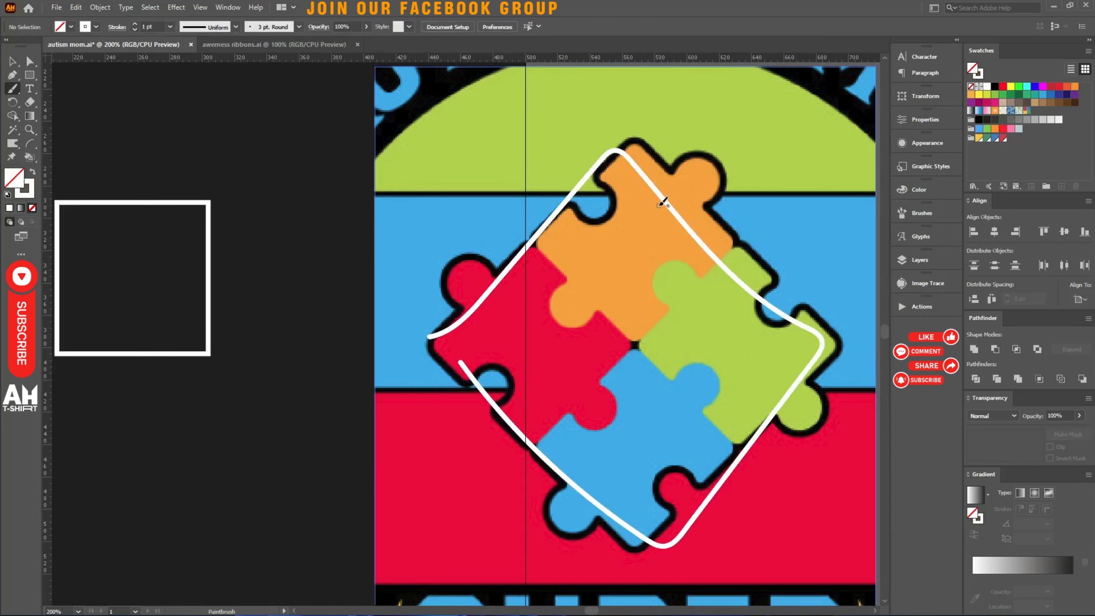
key(v)
mouse_move(672, 215)
mouse_down()
mouse_move(614, 305)
mouse_move(631, 302)
mouse_up()
key(Delete)
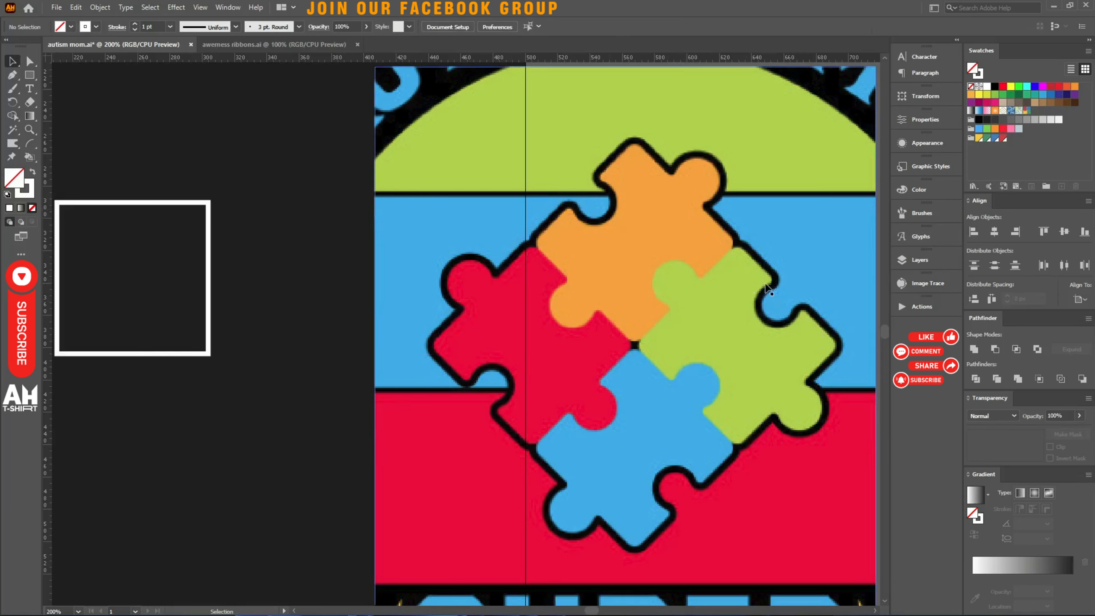
Step: Examine the curved edges and interlocking knobs of the four-colour puzzle artwork on the pasteboard
scroll(770, 287, down, 5)
scroll(560, 314, up, 4)
scroll(658, 251, up, 2)
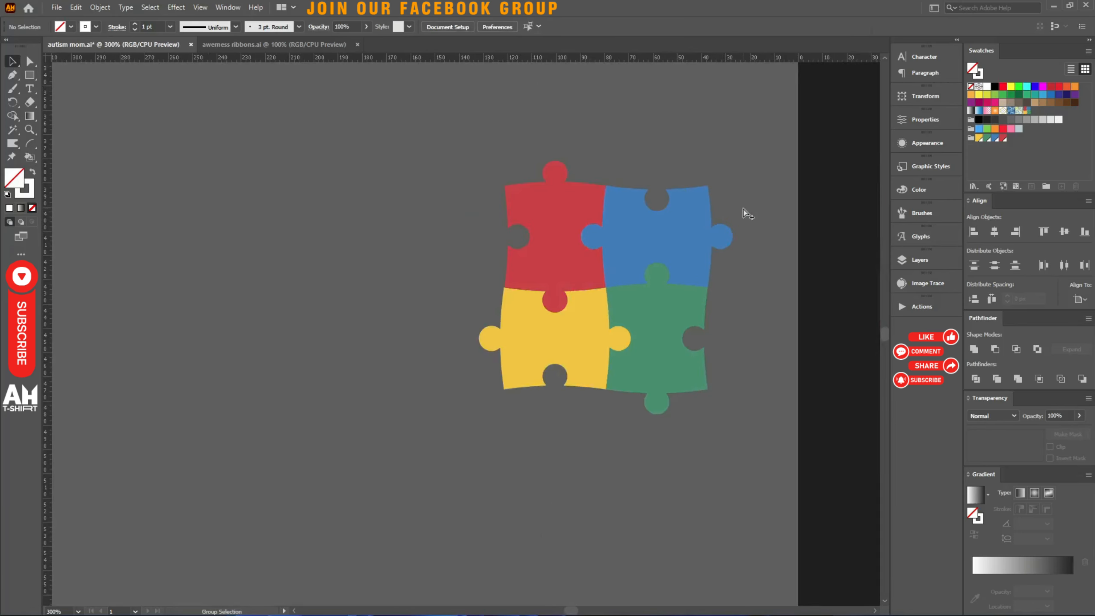
scroll(672, 200, up, 3)
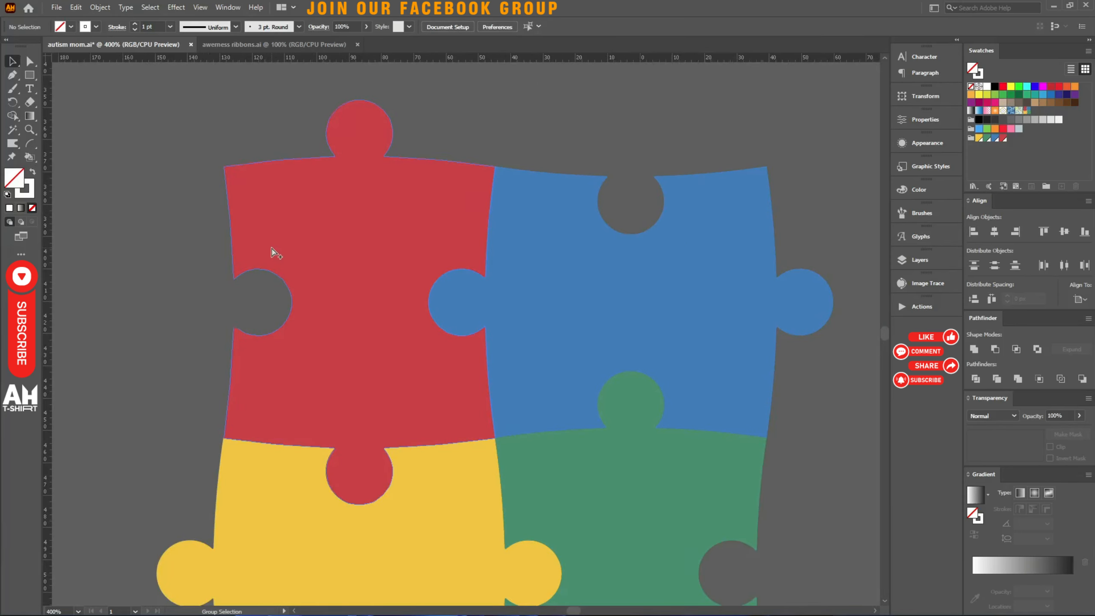
scroll(274, 249, down, 2)
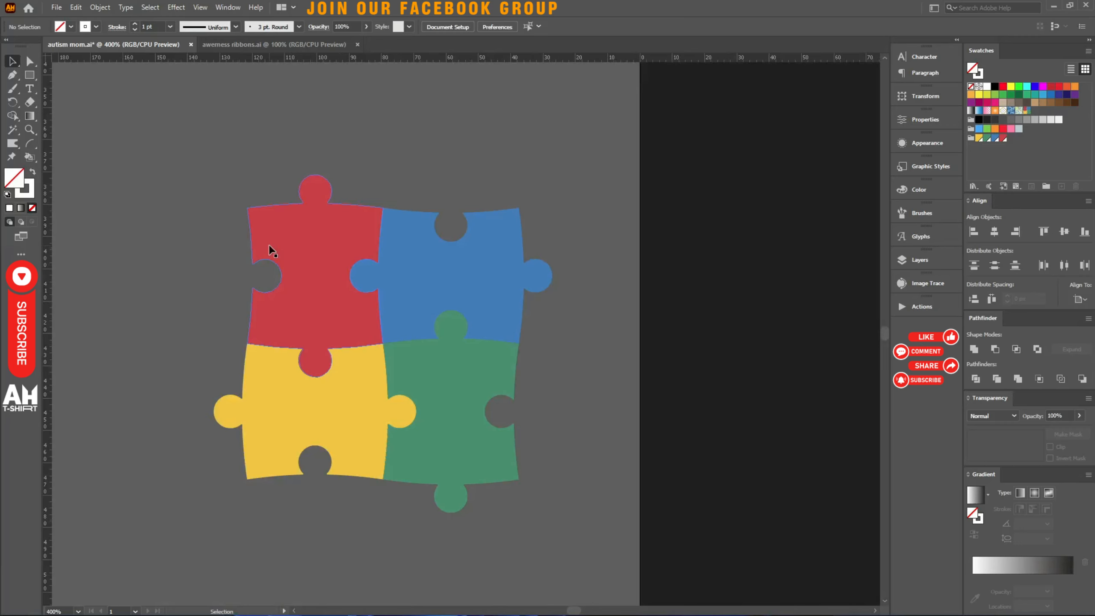
scroll(269, 245, down, 3)
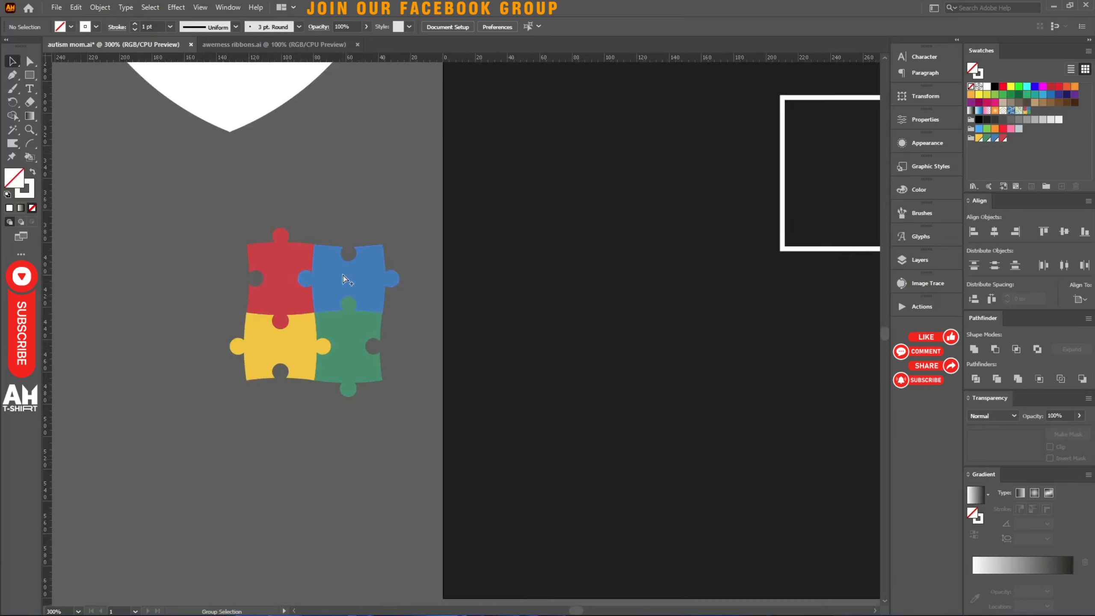
scroll(342, 279, up, 2)
scroll(290, 274, down, 3)
Step: Apply a horizontal Squeeze warp with a bend of -17% to the outlined square
drag(734, 317, 514, 355)
drag(700, 273, 566, 290)
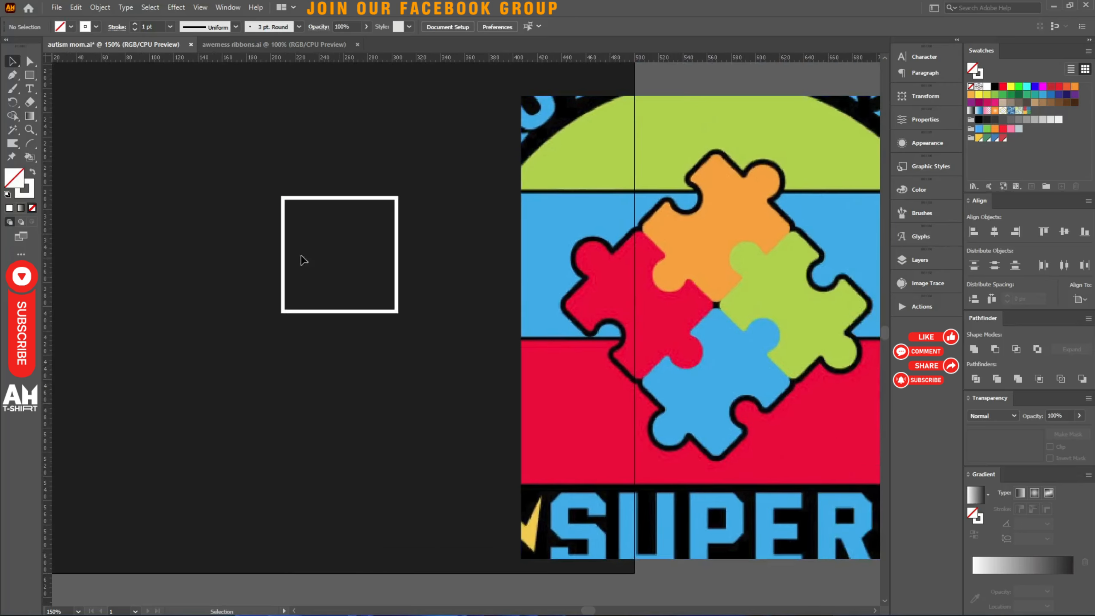
drag(269, 155, 336, 235)
click(175, 9)
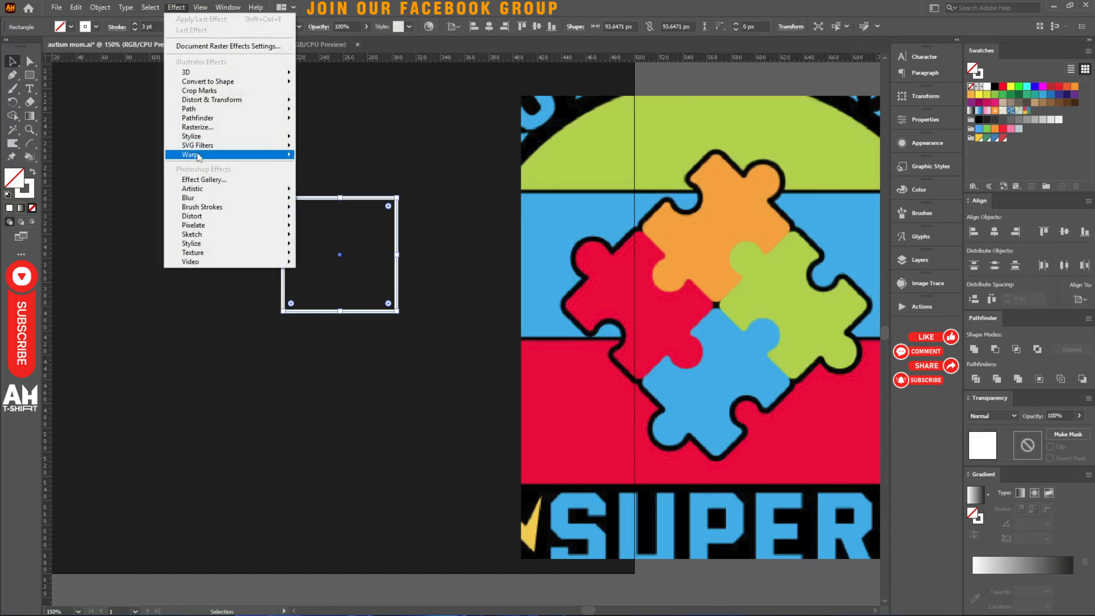
mouse_move(205, 153)
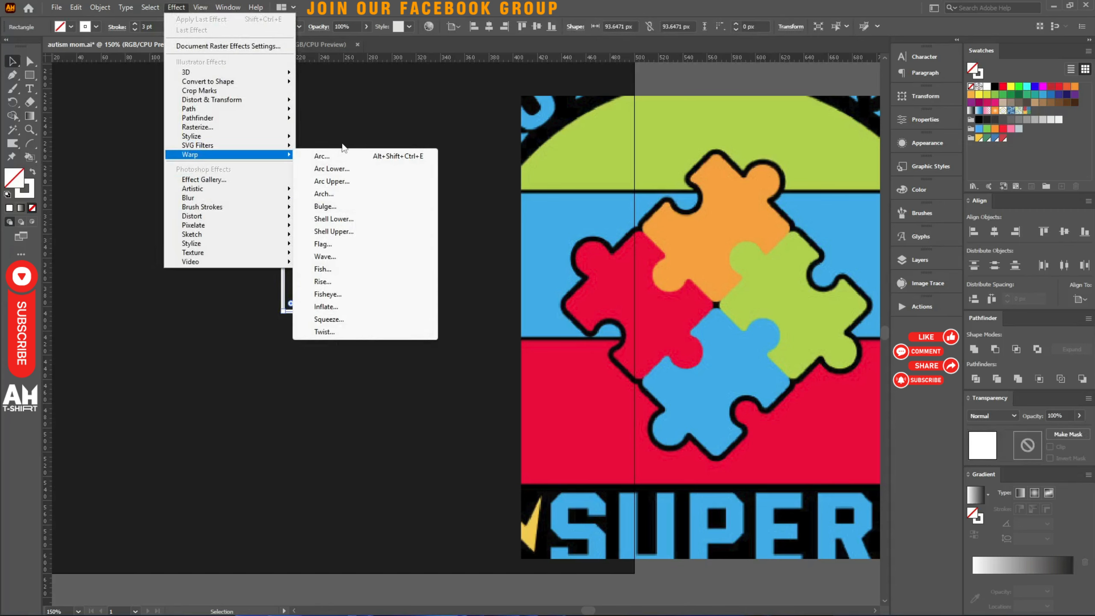
click(328, 320)
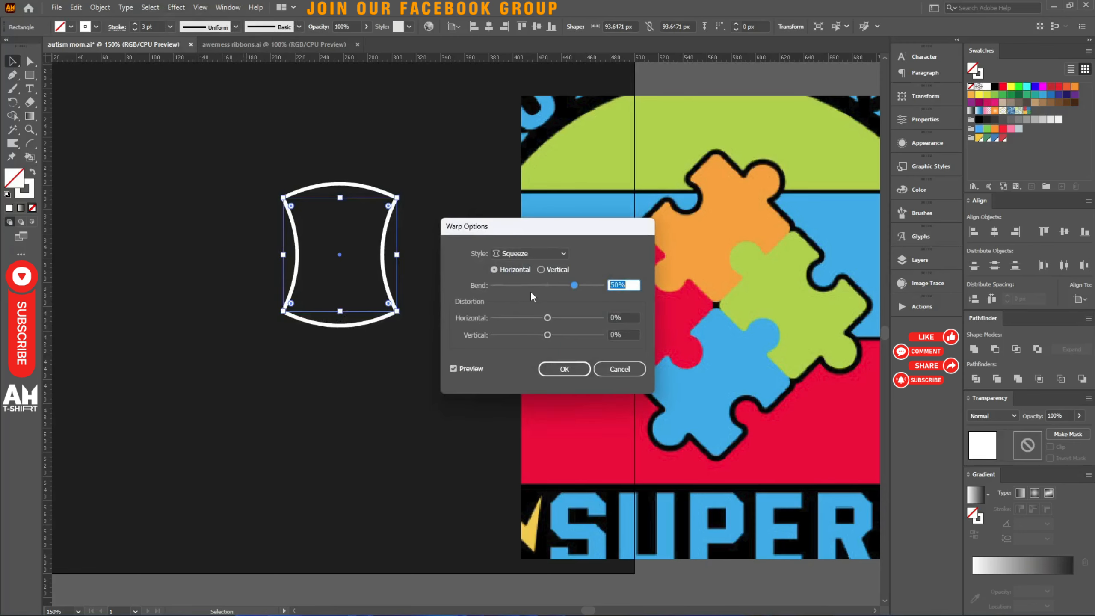
mouse_move(544, 286)
mouse_down()
mouse_move(555, 288)
mouse_move(545, 289)
mouse_up()
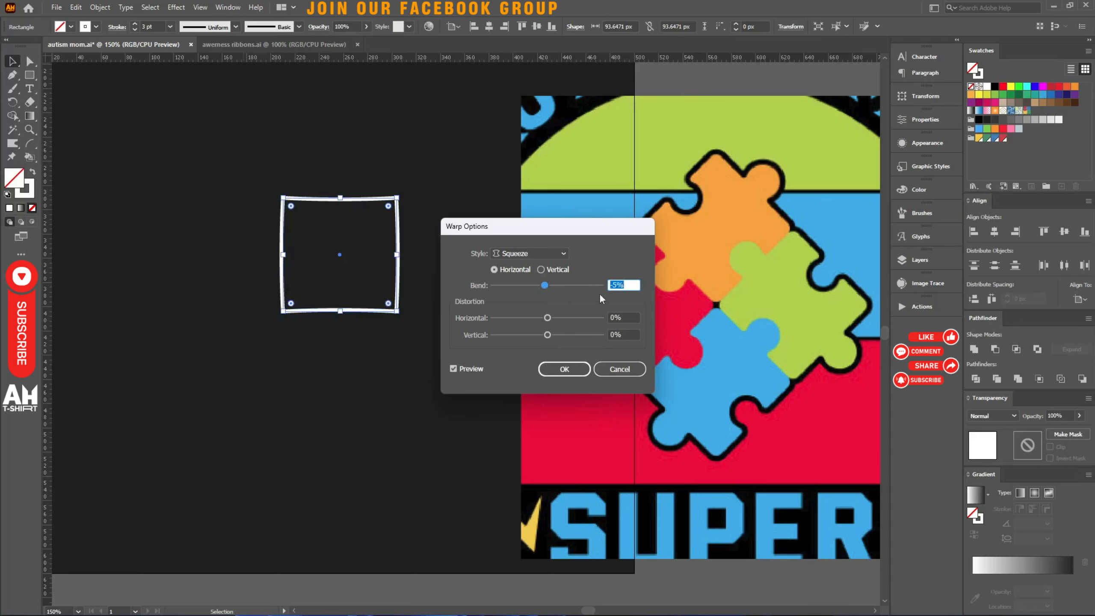
scroll(619, 285, down, 14)
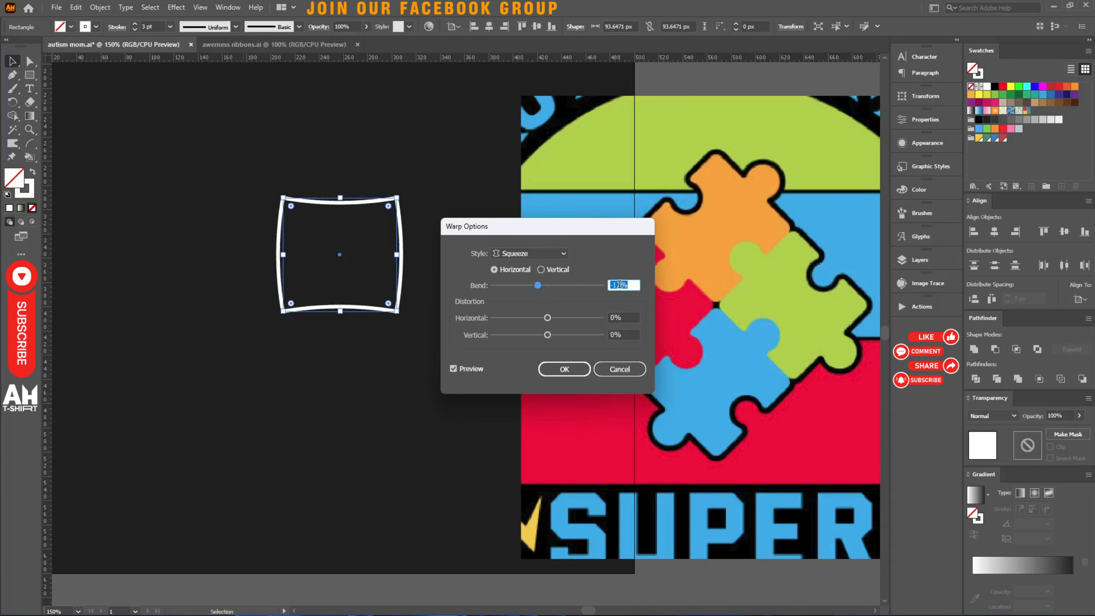
key(Return)
Step: Move the four-colour puzzle group onto the artboard, to the left of the warped square
key(ctrl+minus)
key(ctrl+minus)
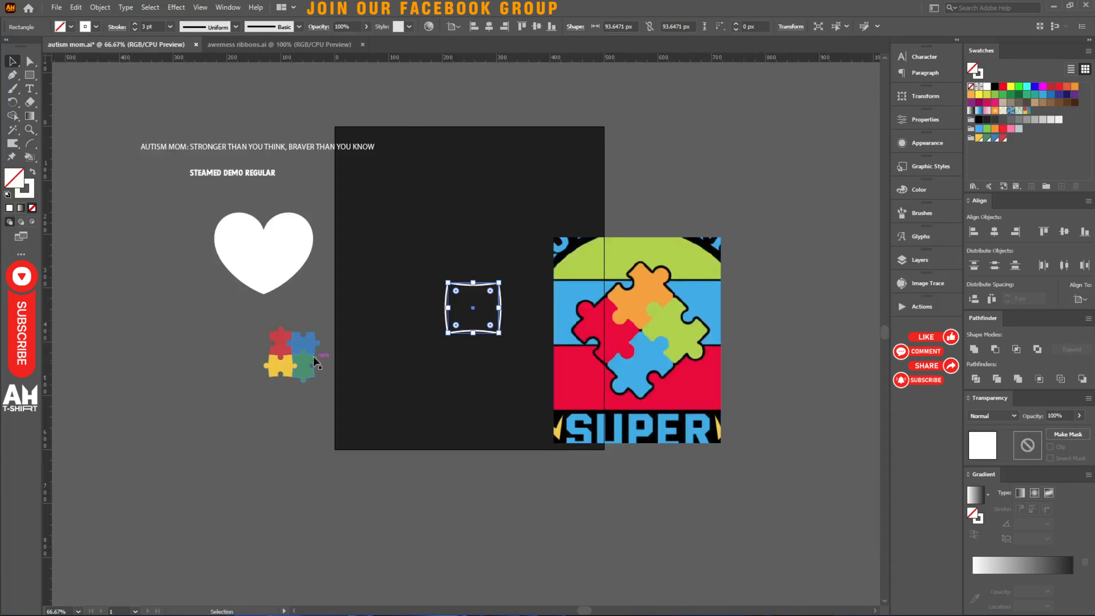
drag(313, 356, 406, 313)
scroll(481, 303, up, 3)
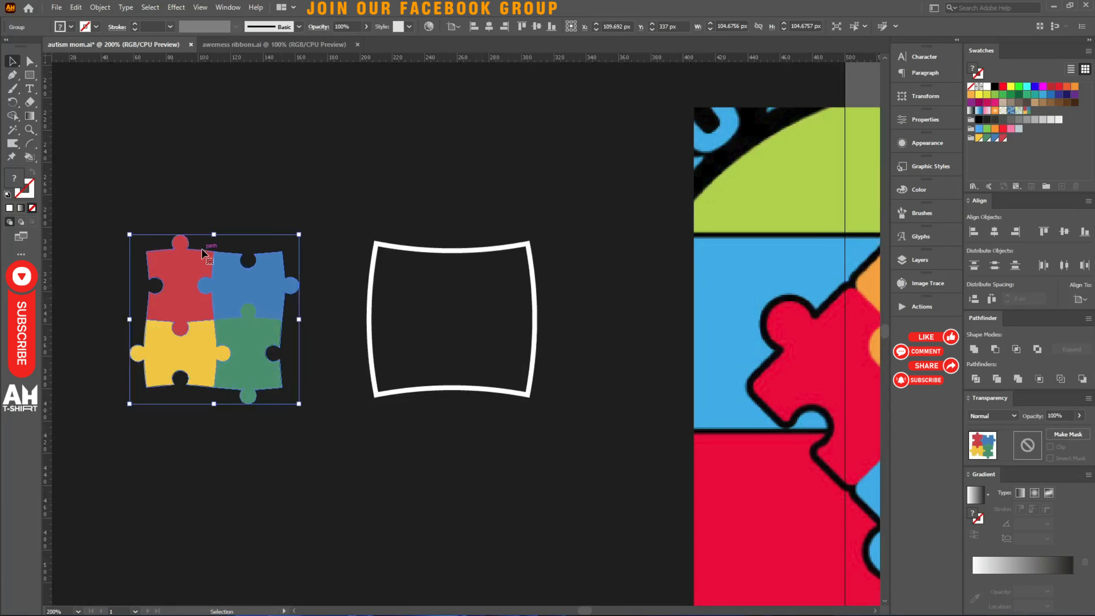
Step: Change the warped square's stroke colour to red and show its appearance attributes
drag(422, 198, 455, 312)
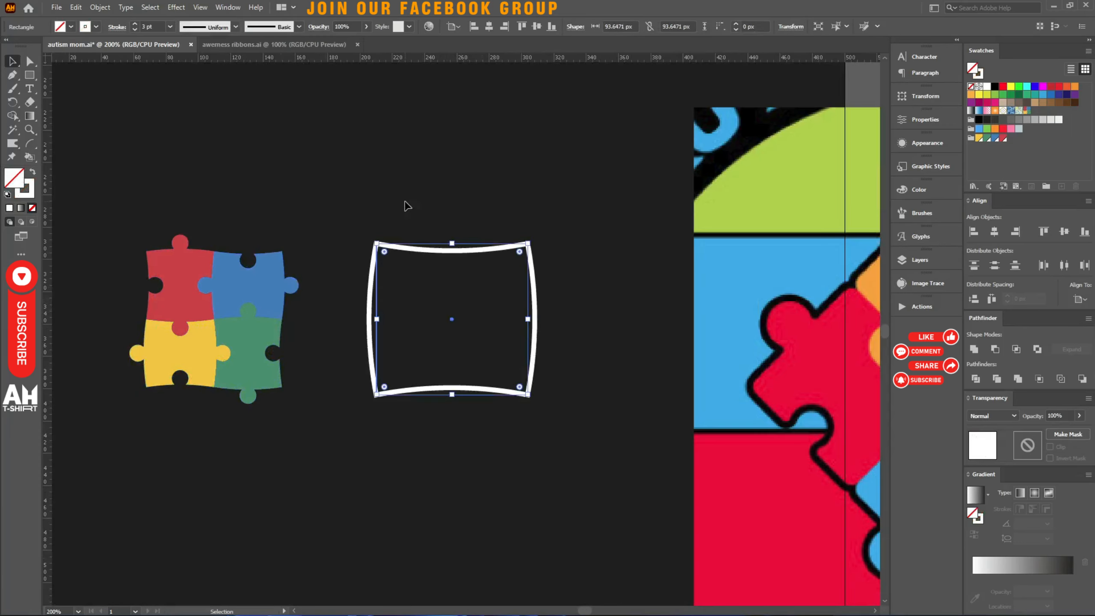
key(a)
key(v)
key(x)
click(1003, 87)
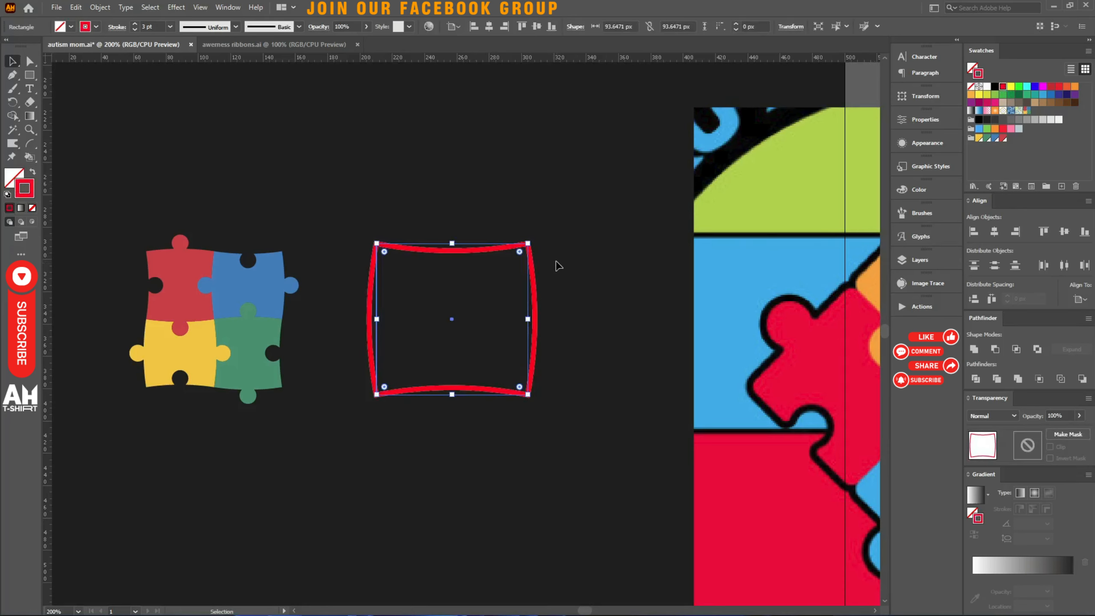
click(926, 142)
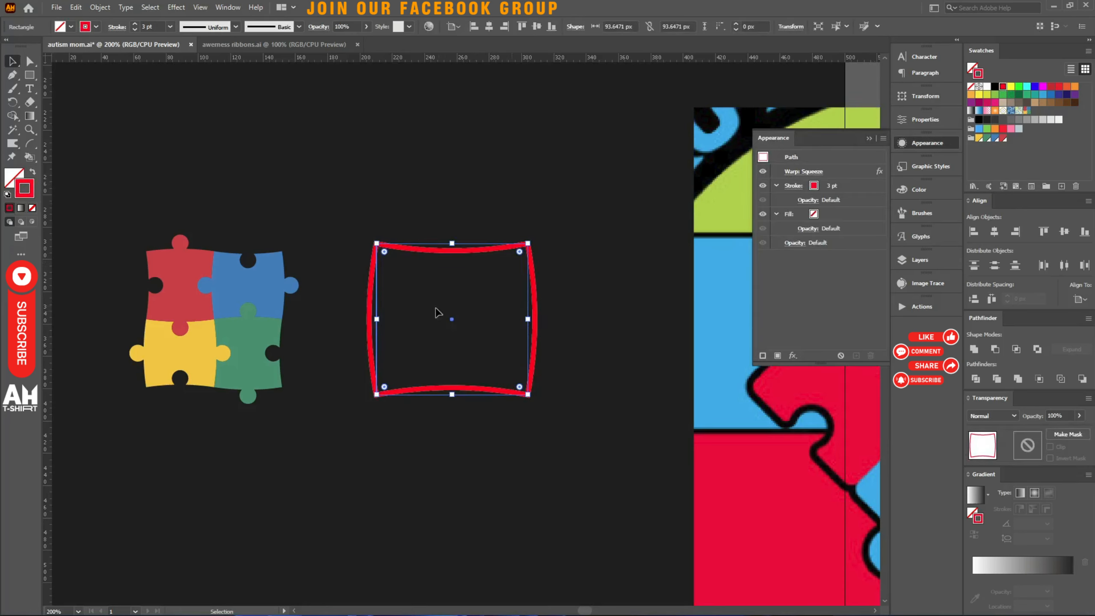
Step: Remove the Squeeze warp effect from the red square's appearance
click(879, 174)
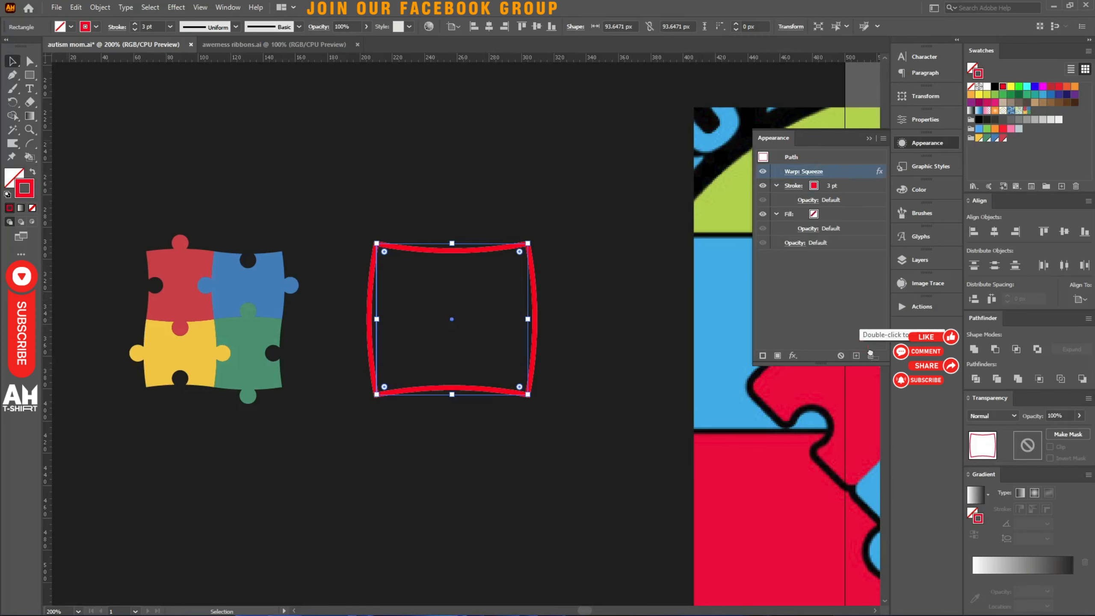
click(871, 355)
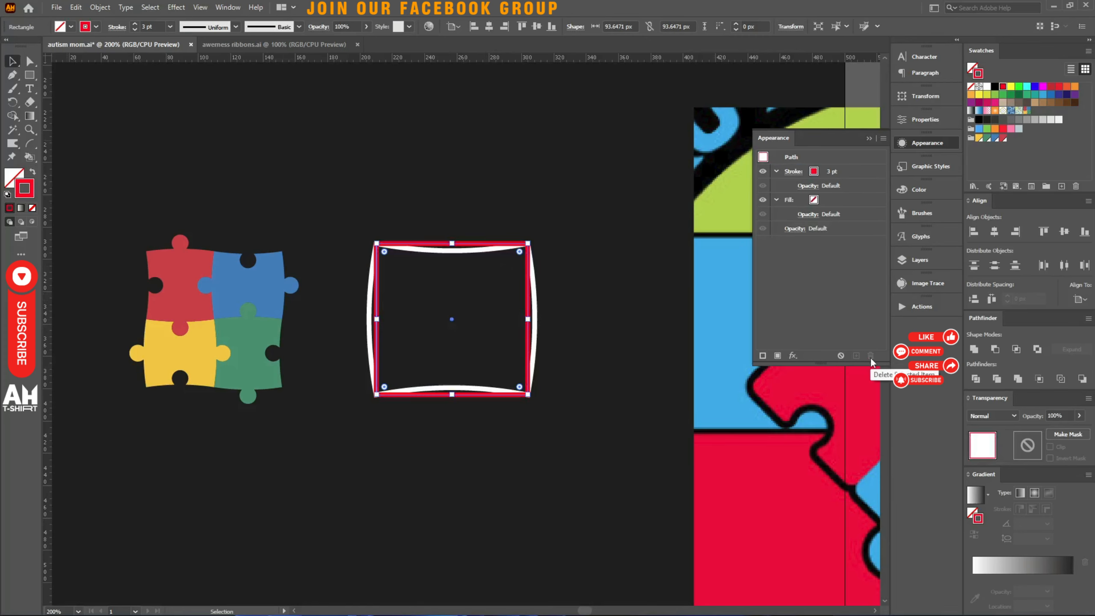
click(868, 139)
click(227, 8)
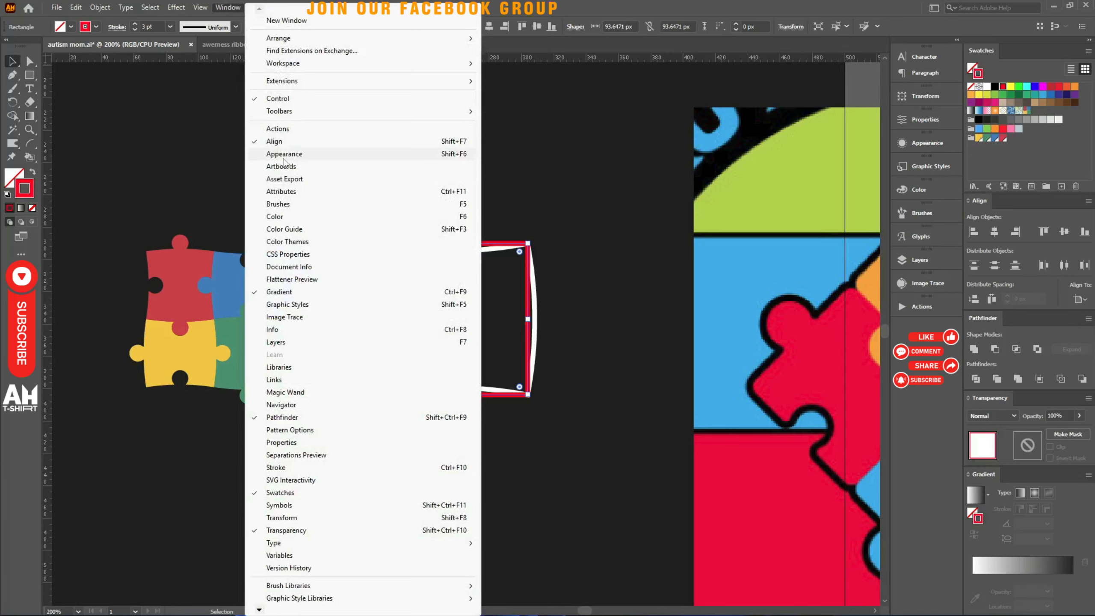
click(782, 1)
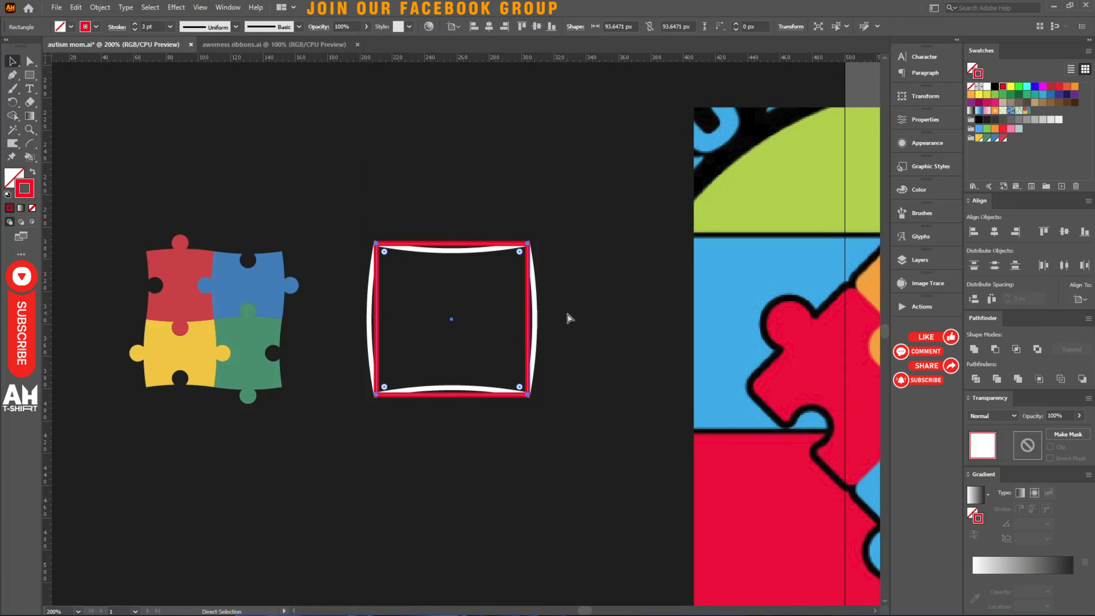
Step: Set the Squeeze warp bend of the white warped square to -12%
scroll(548, 315, up, 1)
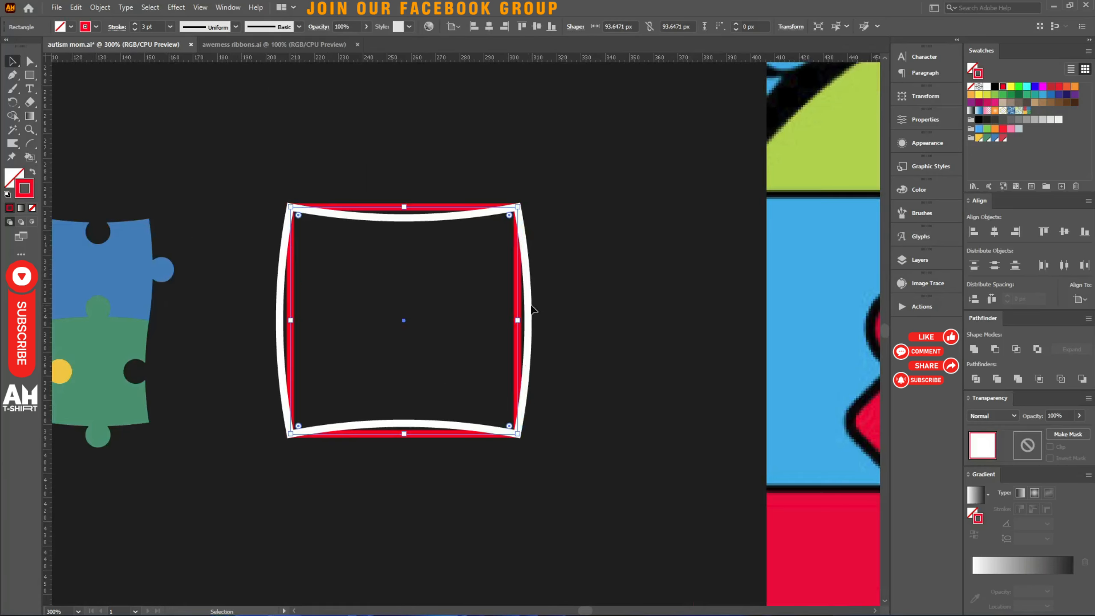
drag(530, 309, 716, 318)
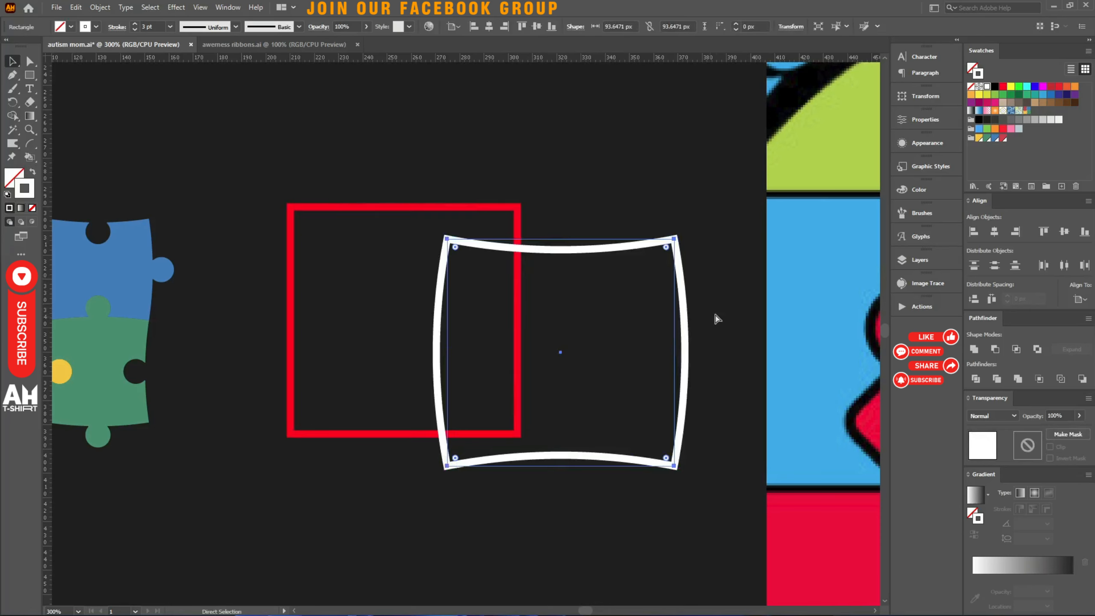
key(ctrl+z)
key(space)
drag(412, 302, 490, 309)
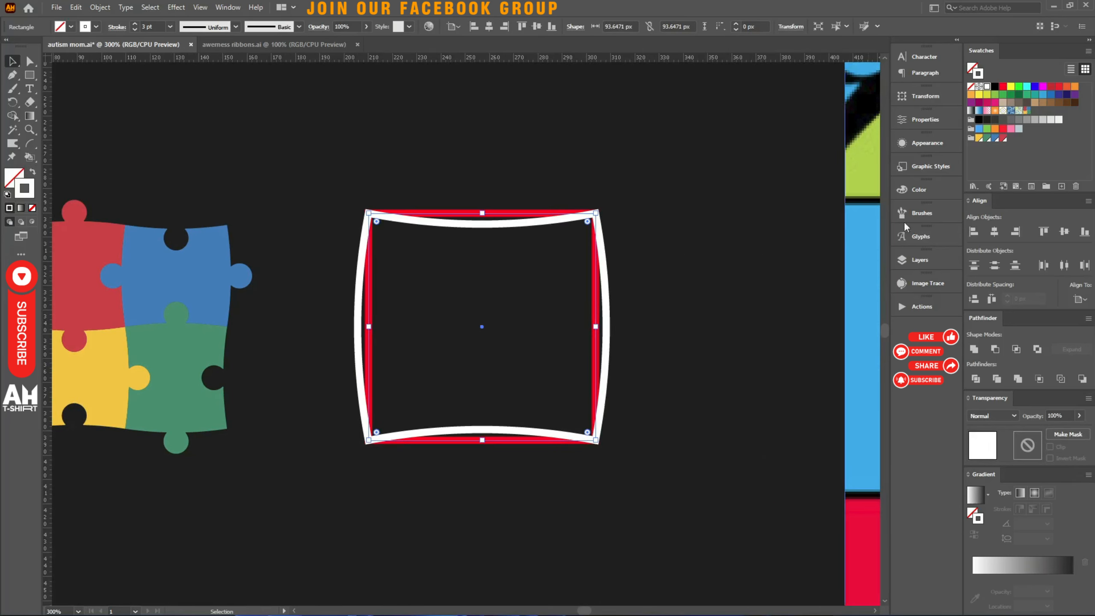
click(910, 146)
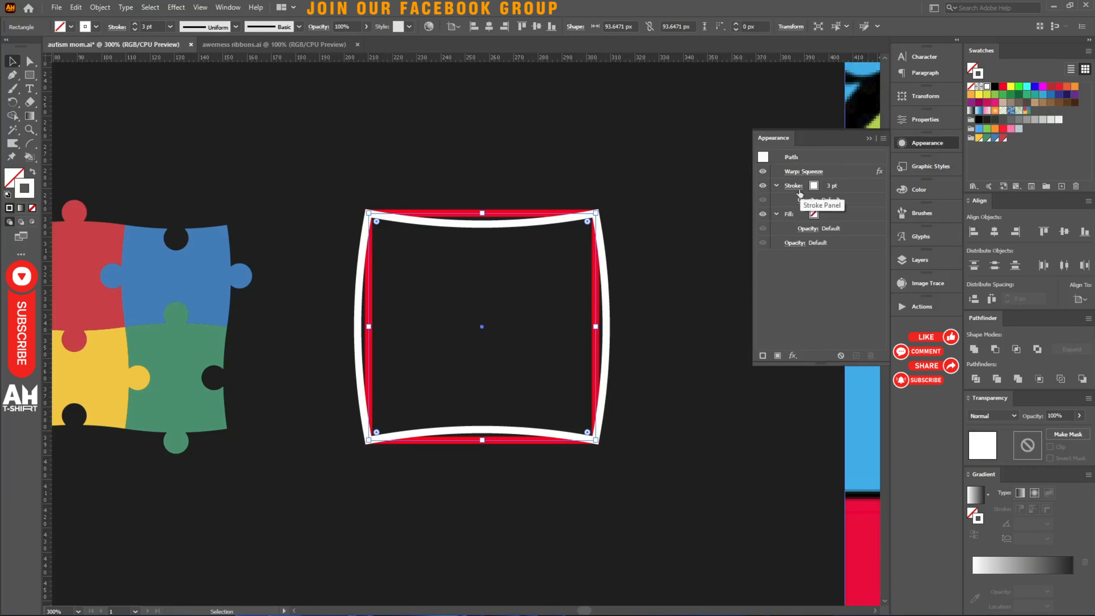
click(804, 172)
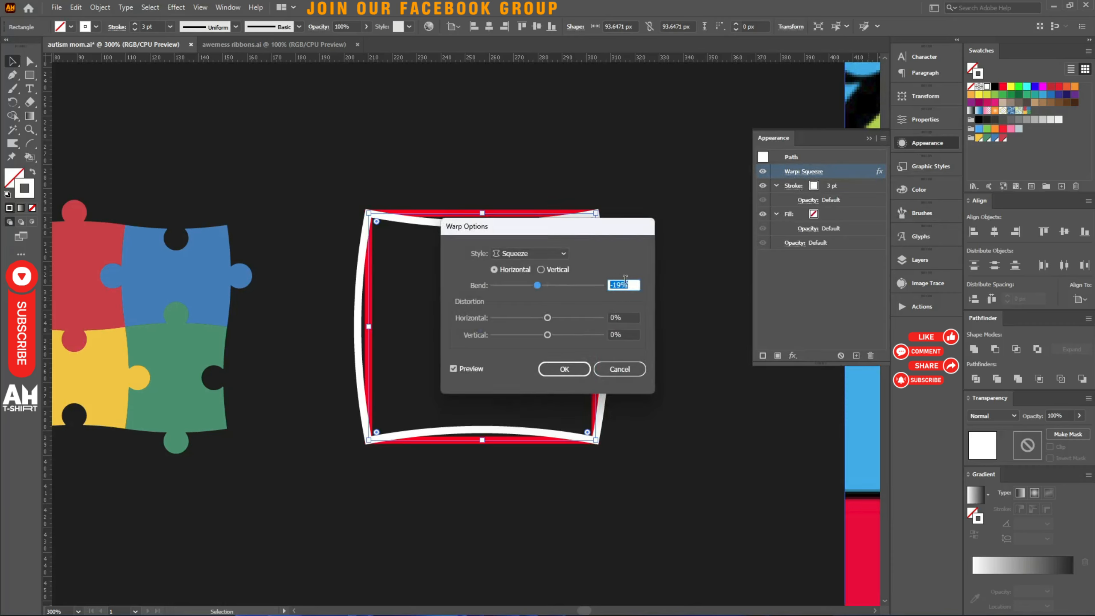
scroll(625, 285, up, 7)
scroll(625, 285, up, 1)
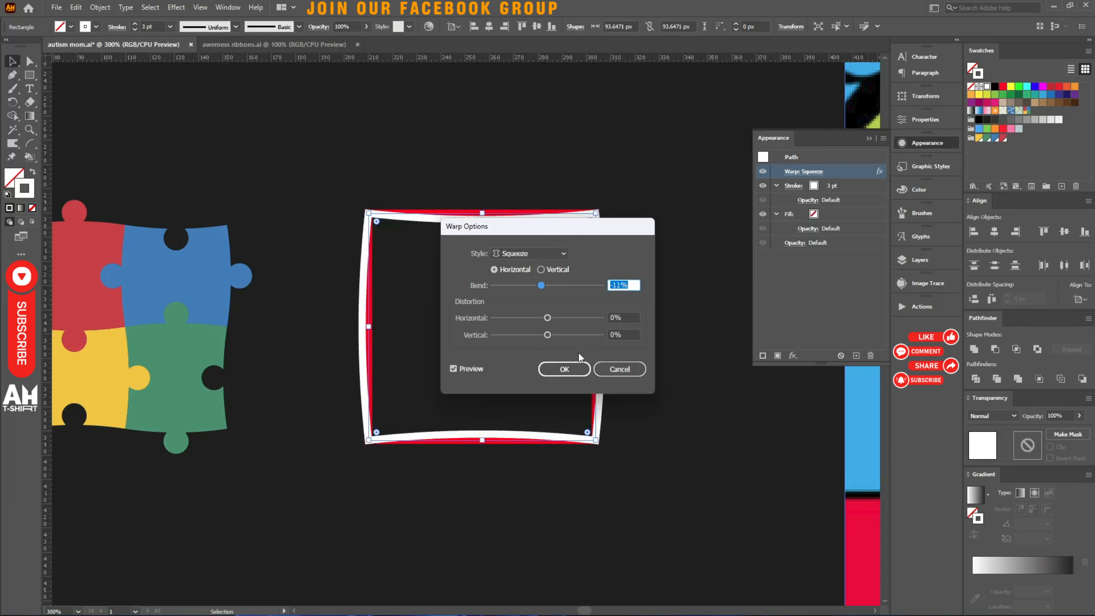
scroll(613, 285, down, 1)
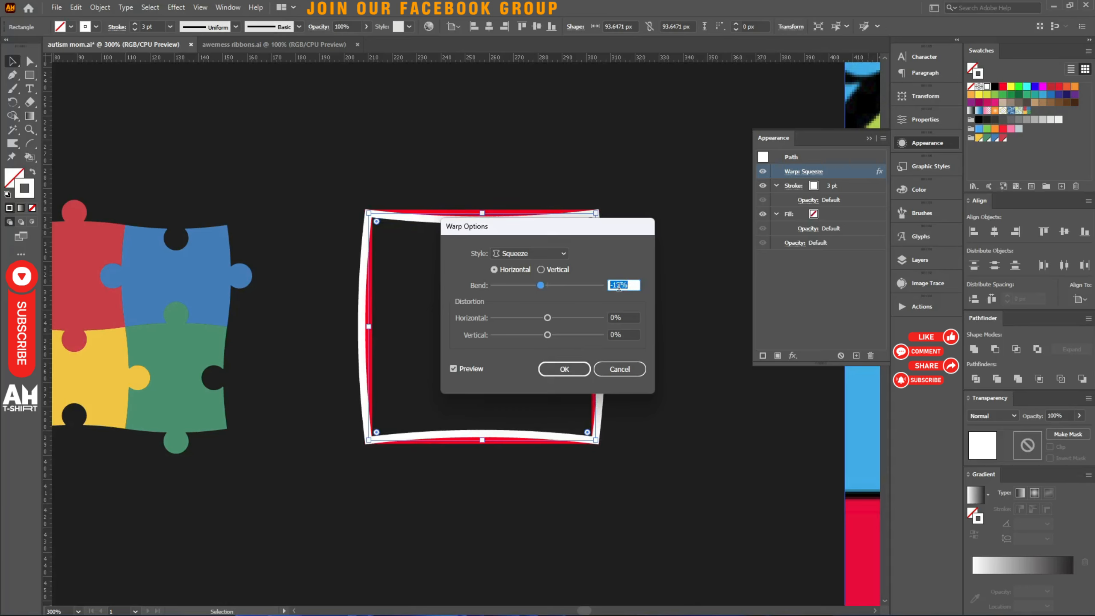
click(564, 368)
Step: Expand the appearance of the white warped square into a plain curved path
key(ctrl+shift+x)
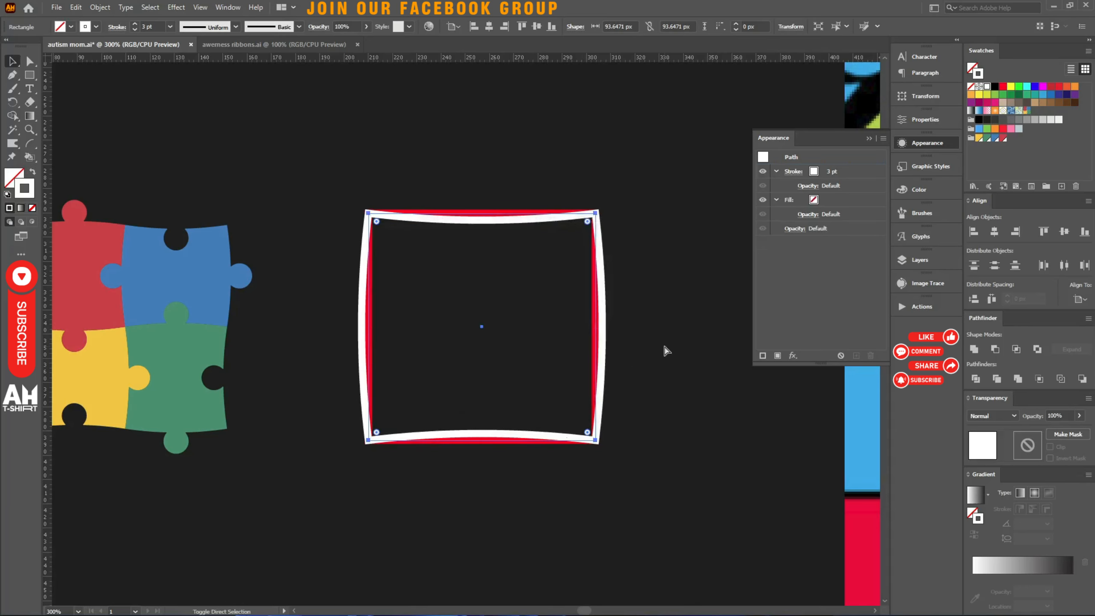
click(108, 6)
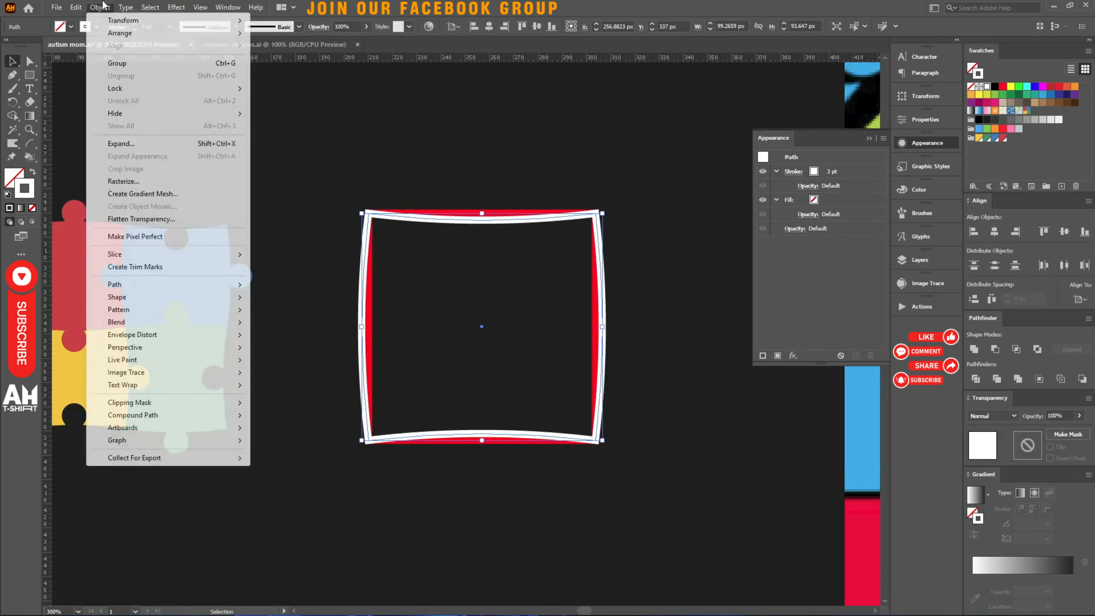
click(295, 122)
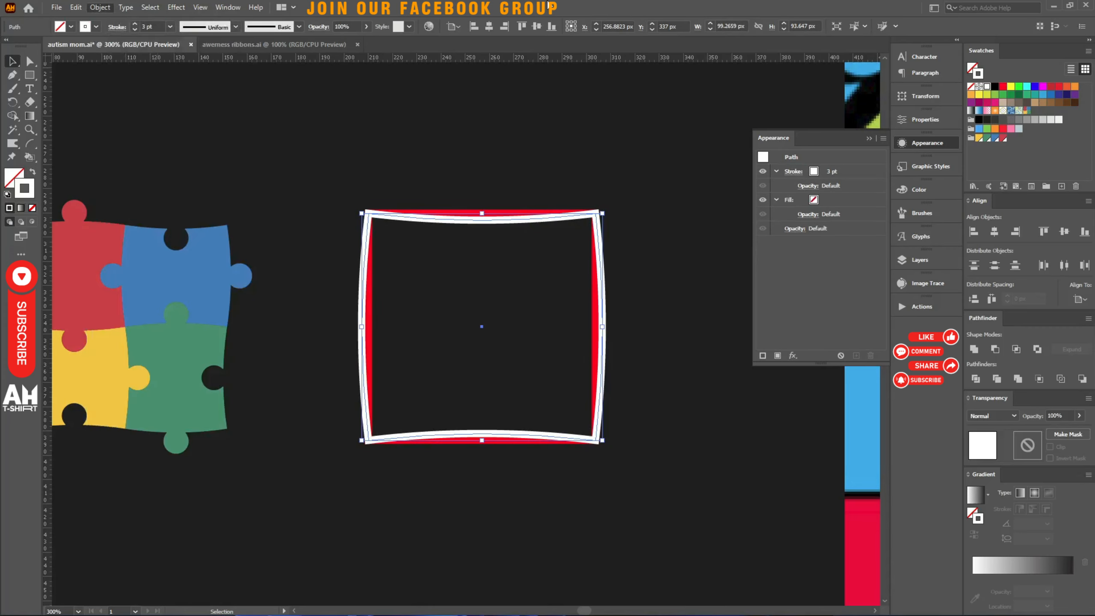
click(503, 300)
Step: Try moving the expanded white outline up off the red square and undo the move
drag(441, 216, 408, 115)
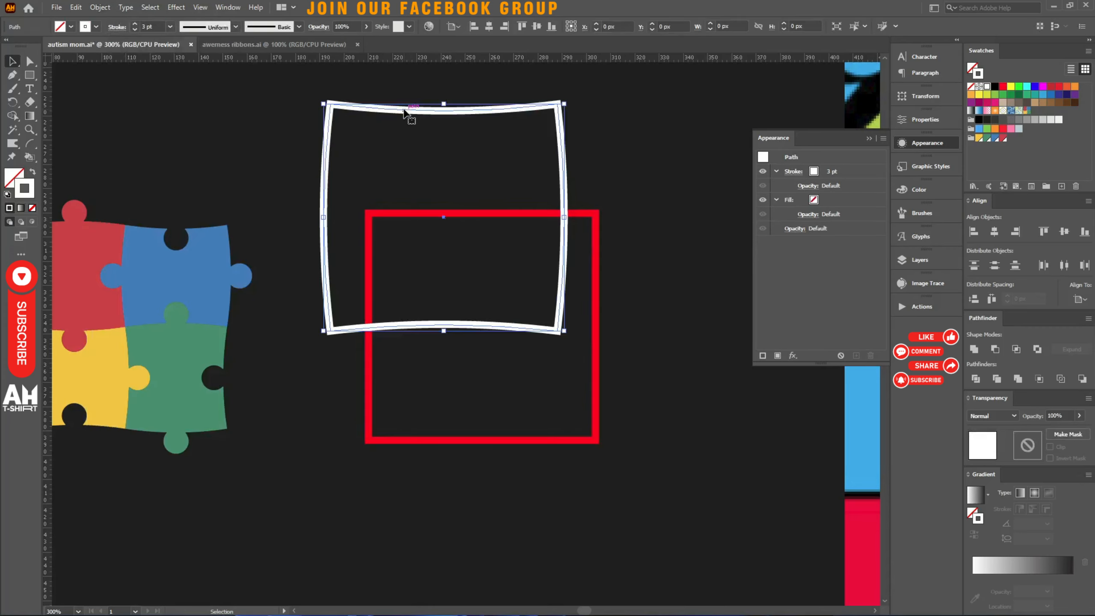
scroll(408, 113, up, 3)
key(ctrl+z)
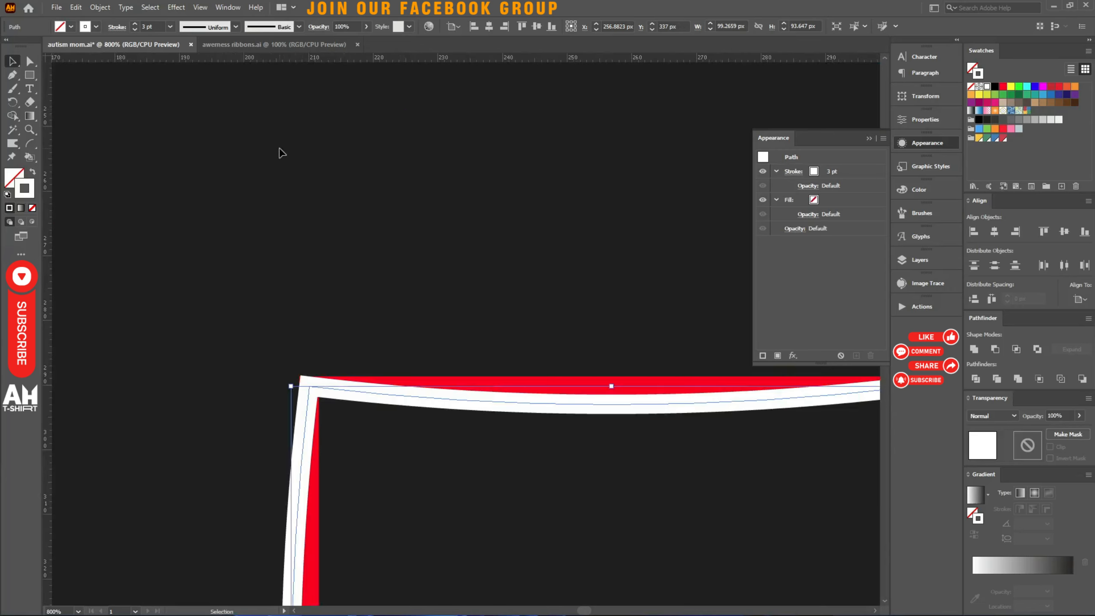
scroll(254, 159, down, 2)
Step: Draw a circle about 23 px in diameter inside the white outline, near its top edge
drag(253, 165, 352, 133)
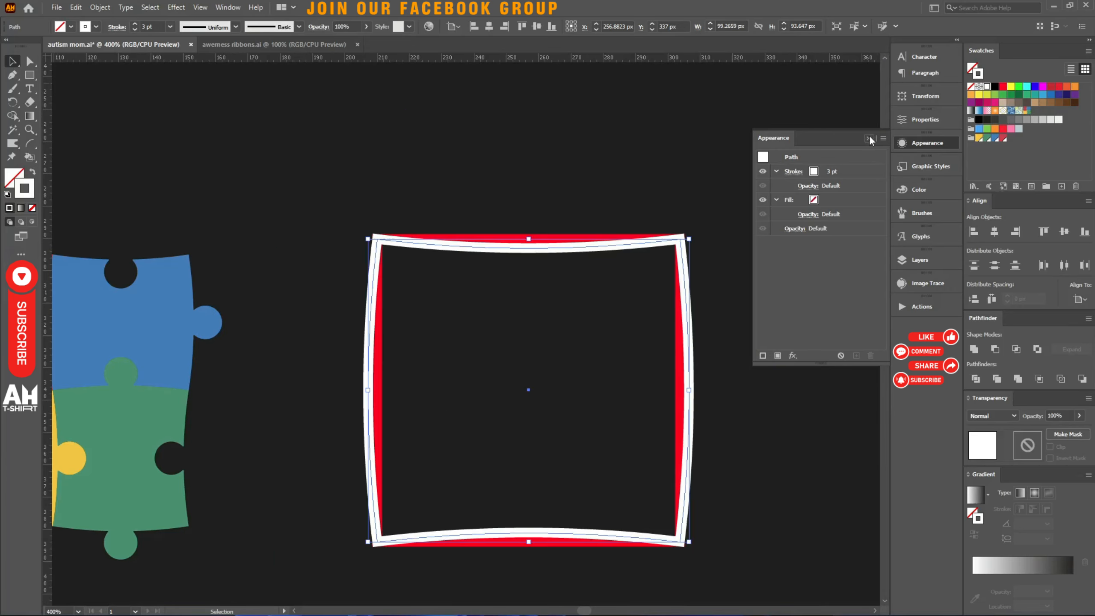
click(869, 137)
drag(325, 207, 532, 165)
scroll(362, 225, up, 5)
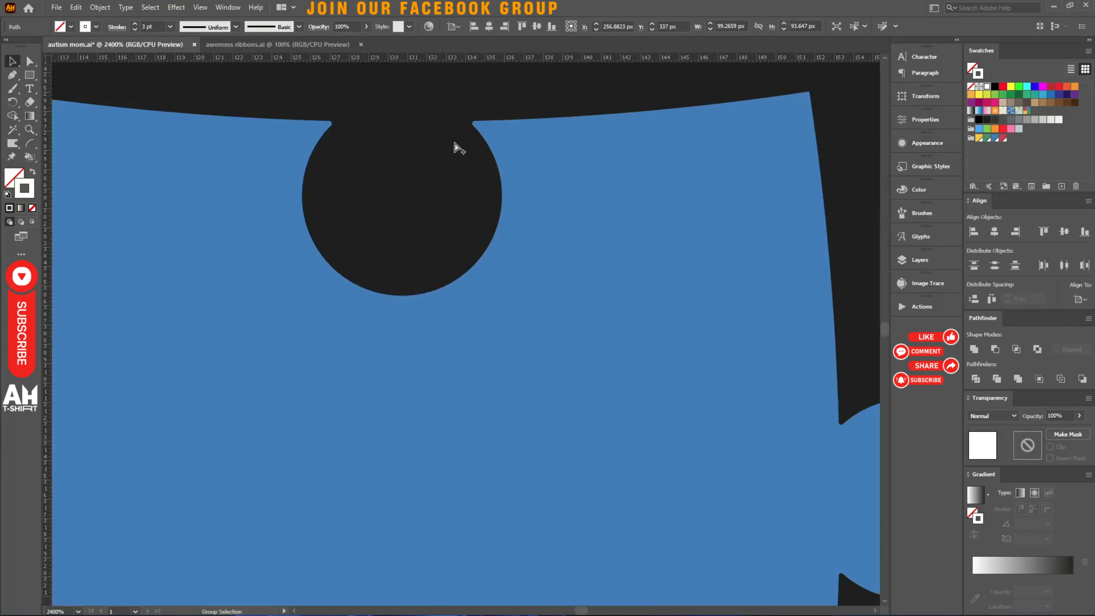
scroll(171, 203, down, 5)
drag(588, 285, 424, 309)
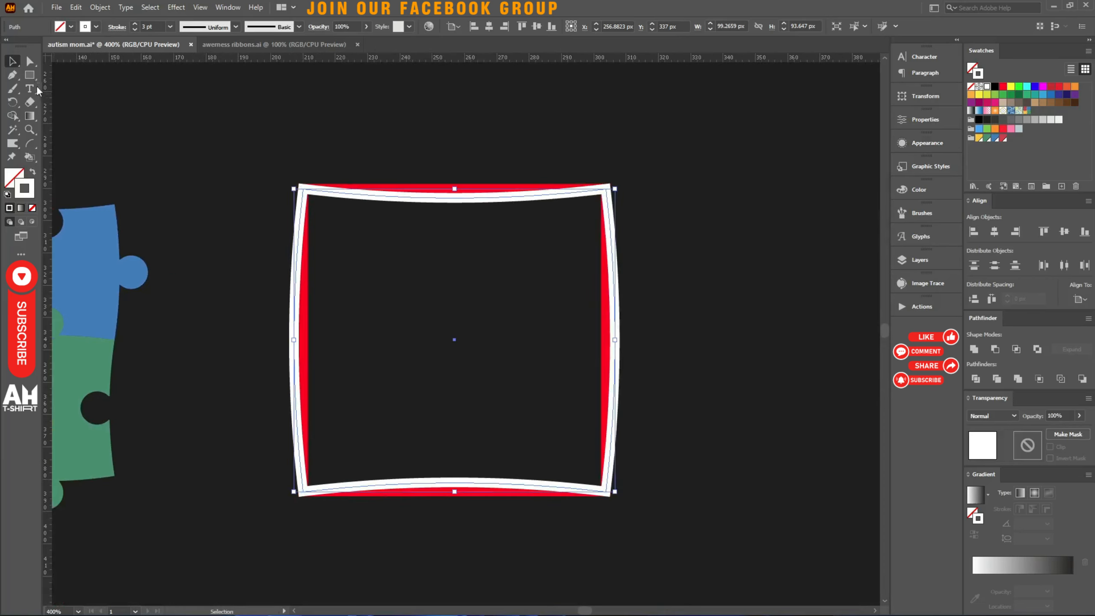
click(29, 75)
click(54, 89)
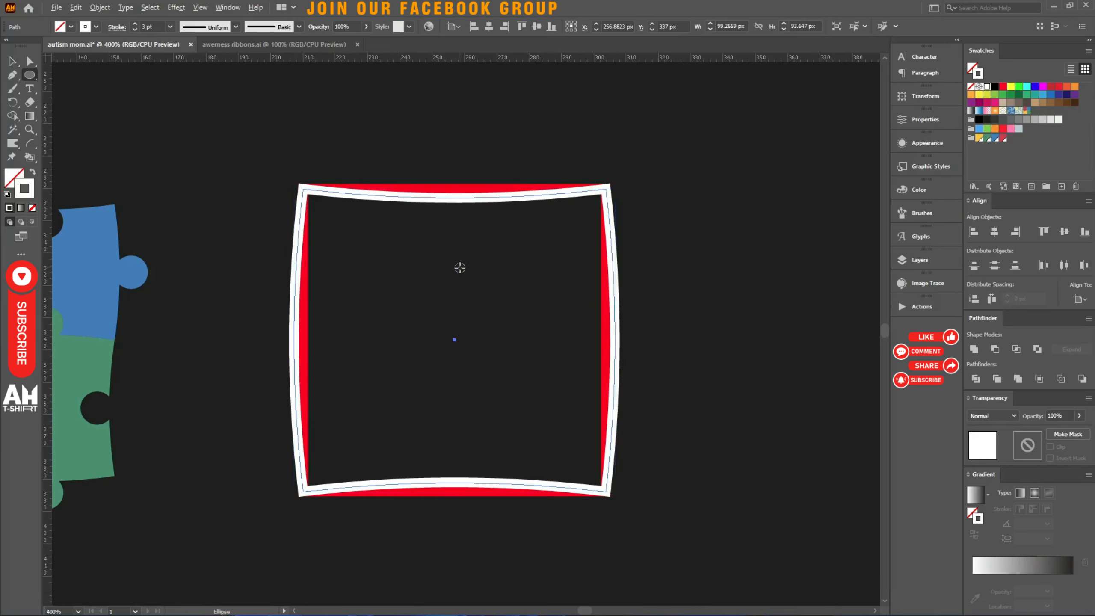
drag(459, 267, 497, 286)
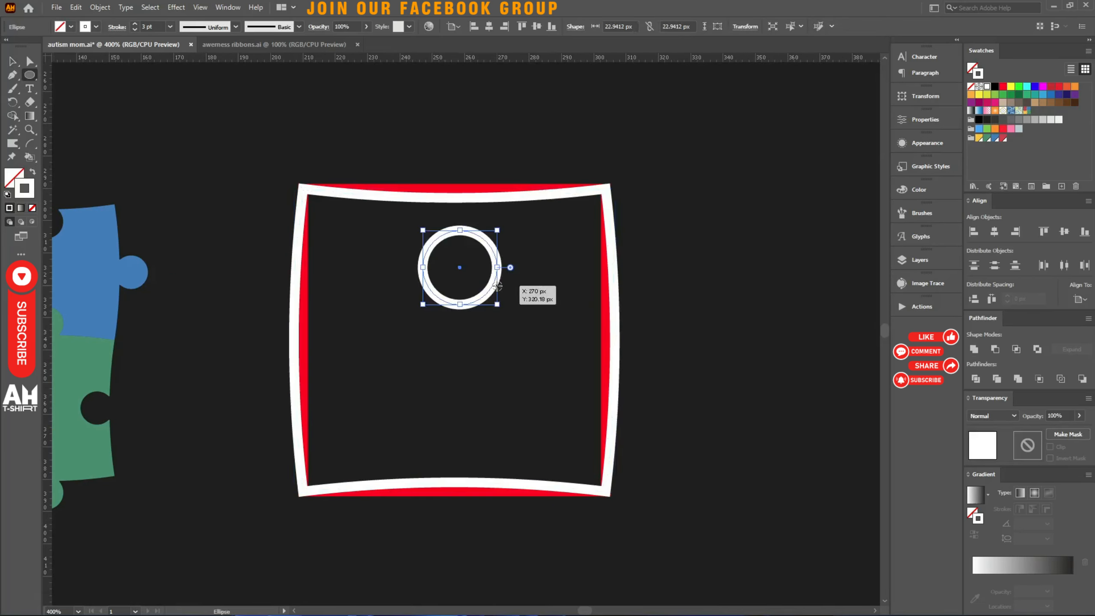
key(v)
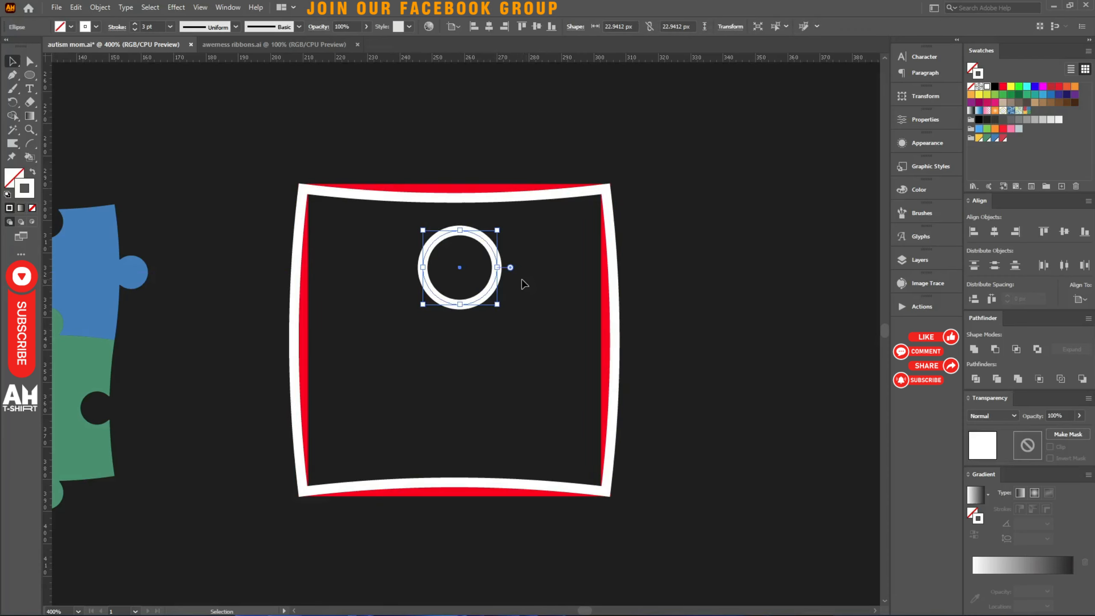
Step: Centre the circle horizontally on the white outline, using the outline as the key object
alt+scroll(479, 245, up, 1)
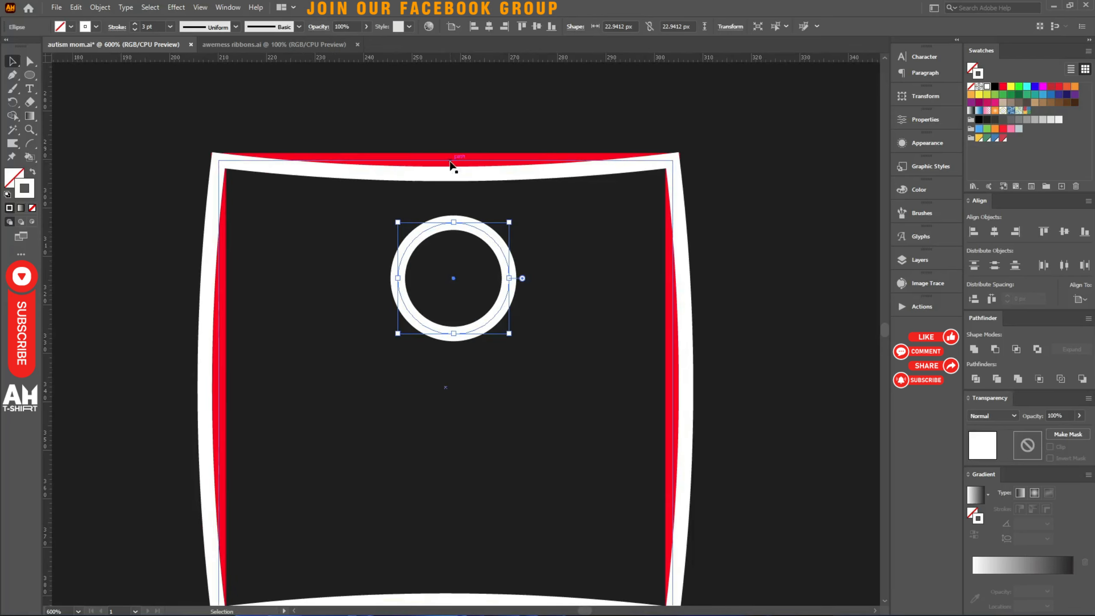
drag(454, 164, 455, 144)
key(ctrl+z)
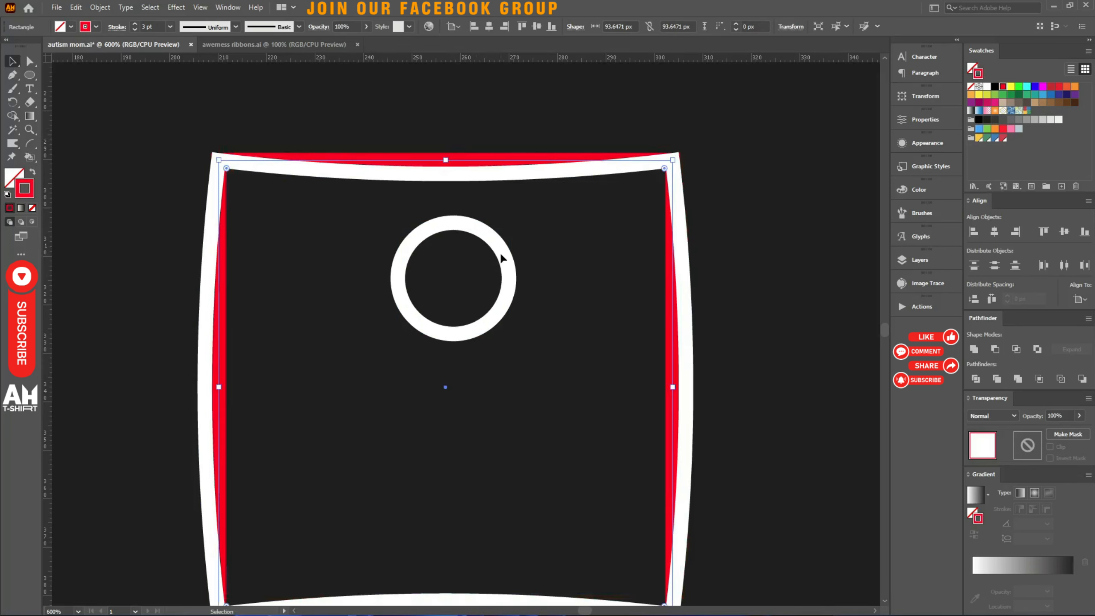
click(503, 256)
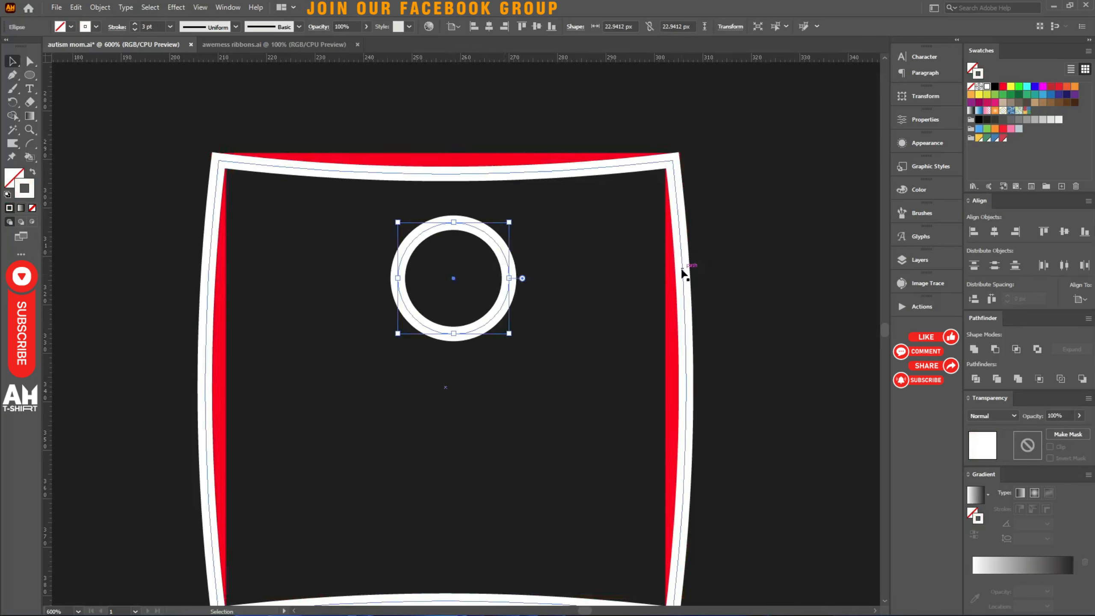
shift+click(681, 270)
click(682, 272)
click(994, 232)
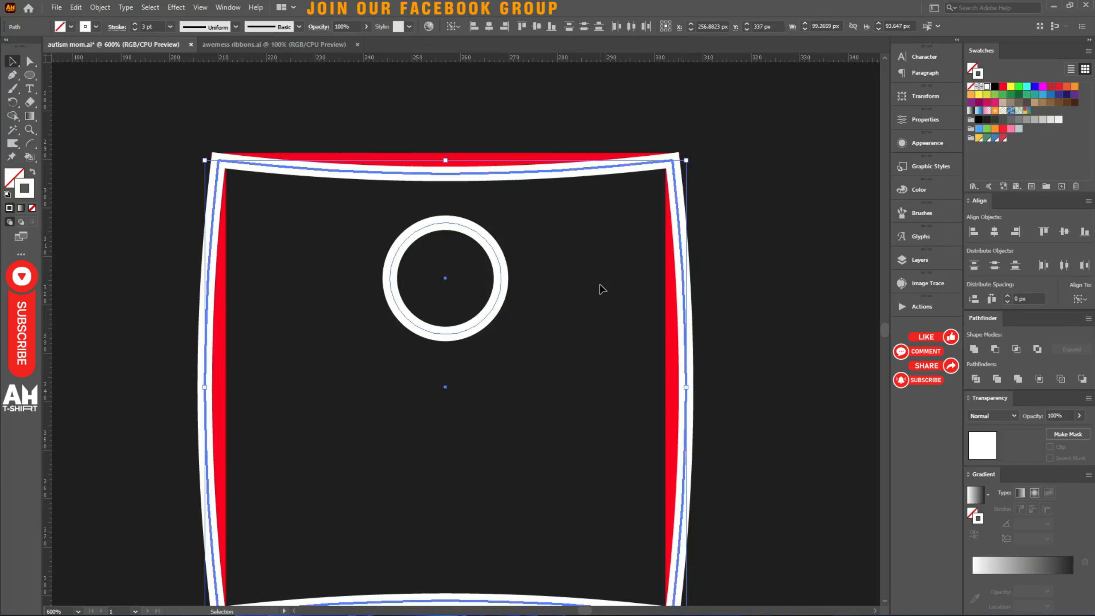
click(602, 289)
Step: Move the circle so its topmost point sits at the midpoint of the red square's top edge and set its stroke to 2 pt
drag(471, 325, 461, 213)
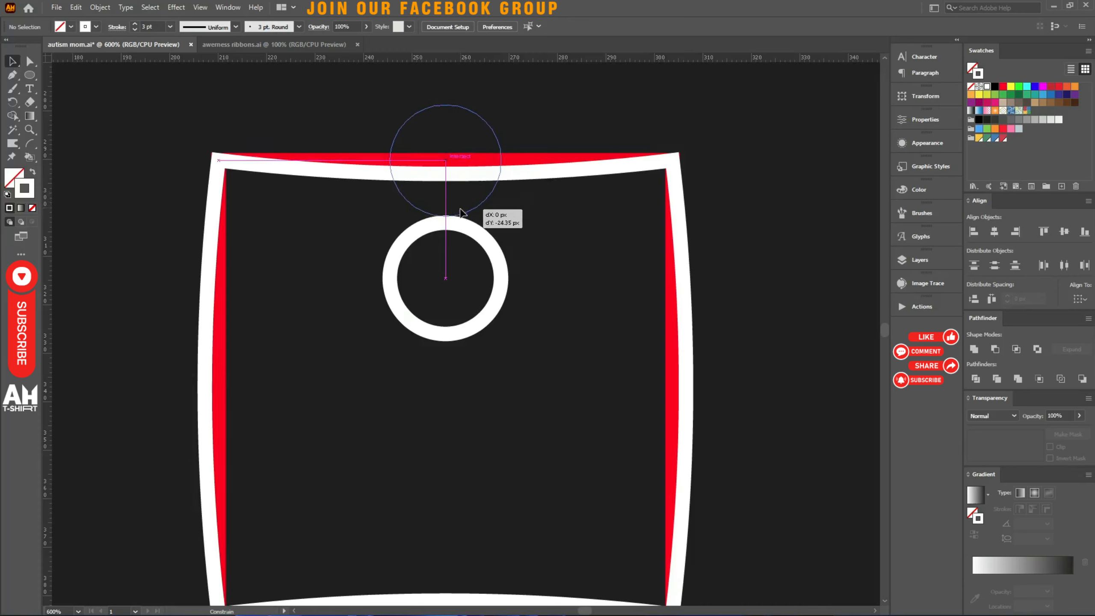
drag(461, 211, 463, 213)
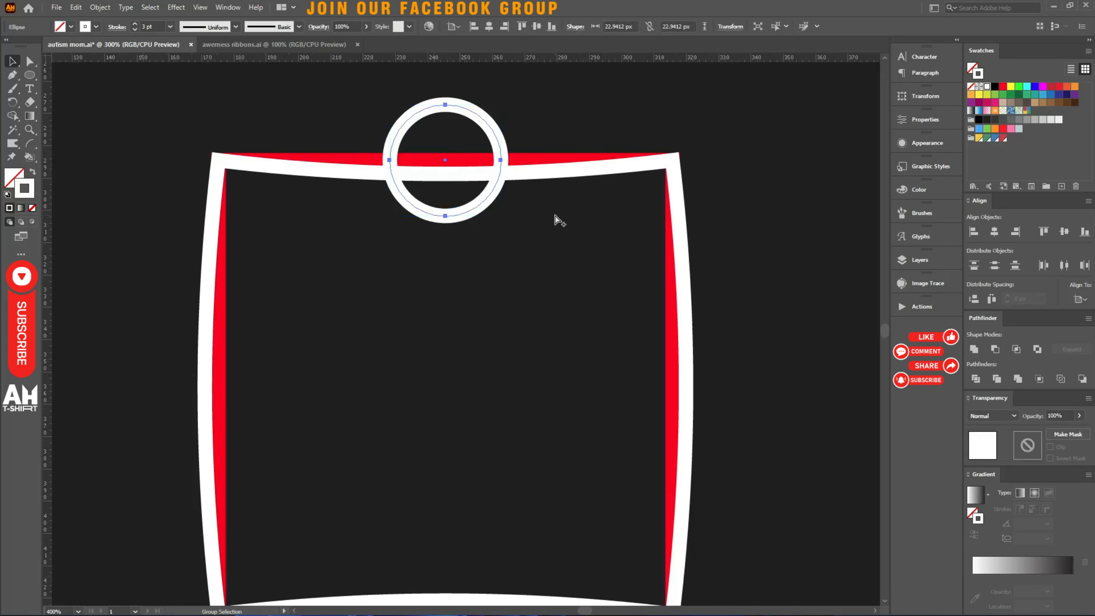
scroll(556, 220, down, 2)
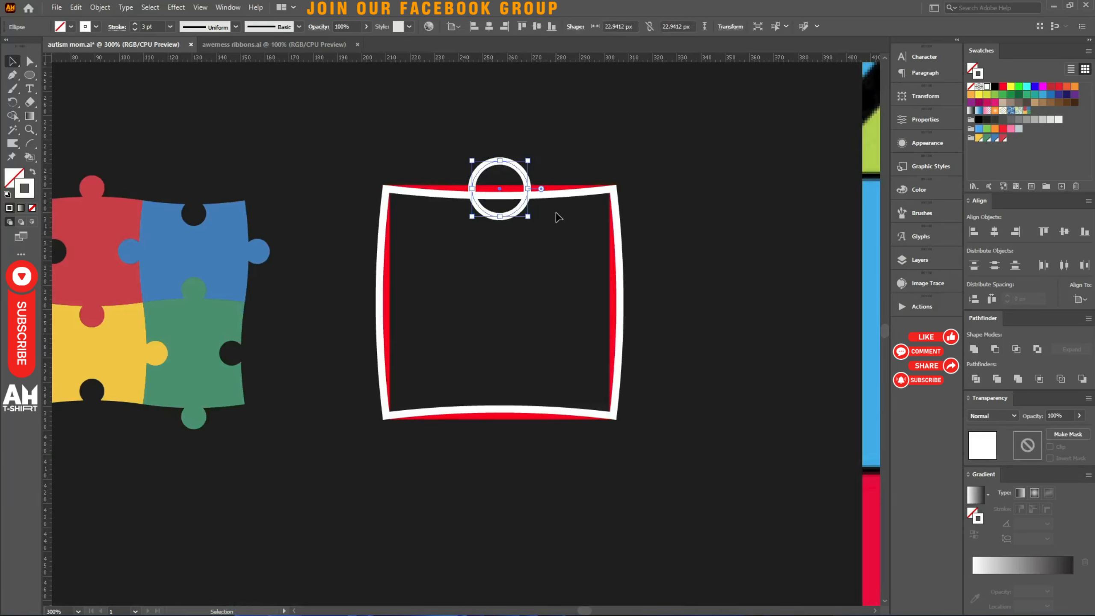
scroll(496, 173, up, 3)
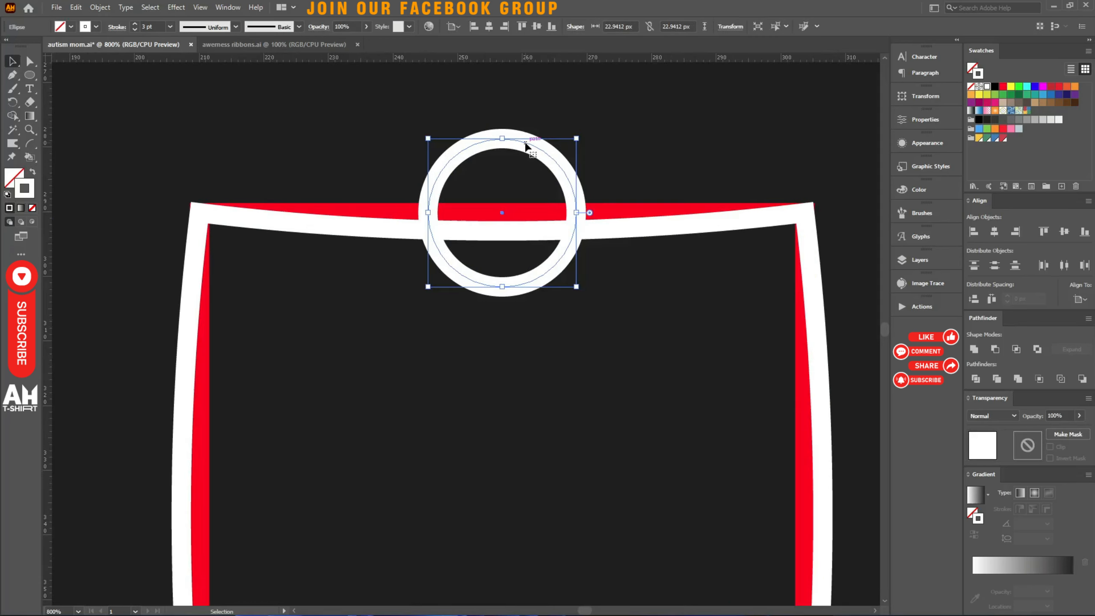
drag(526, 147, 535, 225)
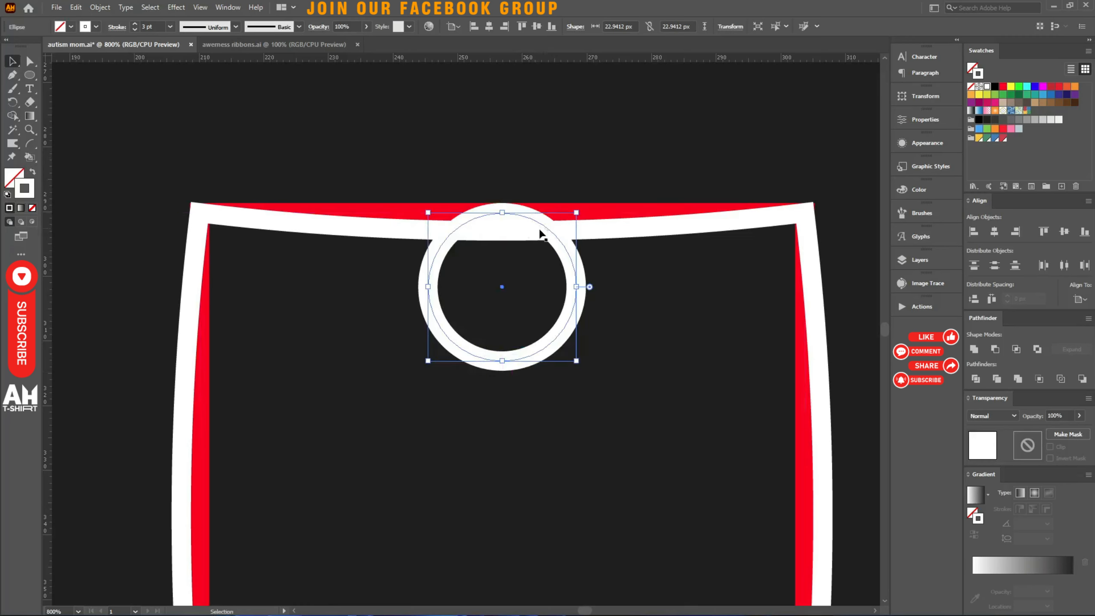
click(135, 30)
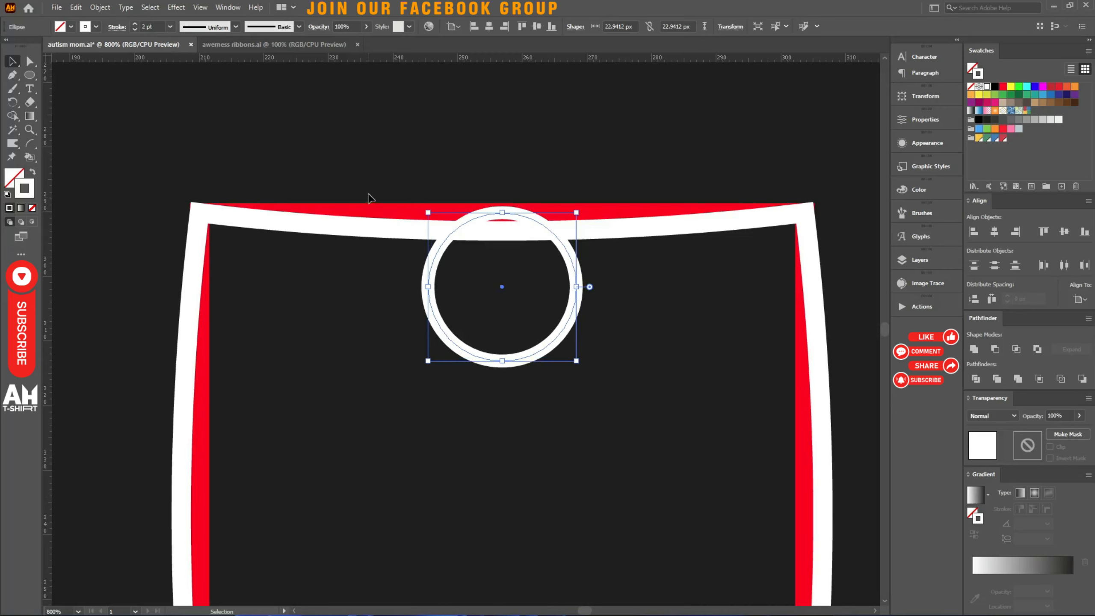
Step: Duplicate the circle straight down so the copy meets the red square's bottom edge, and select both circles
key(ctrl+minus)
key(ctrl+minus)
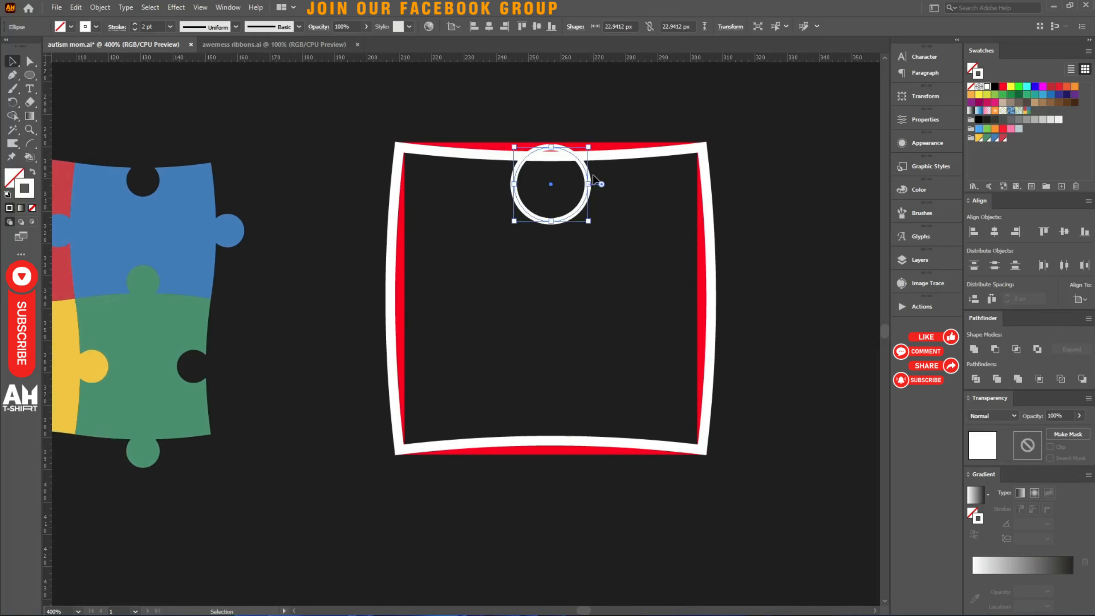
key(ctrl+plus)
key(ctrl+plus)
key(ctrl+plus)
key(ctrl+minus)
key(ctrl+minus)
key(ctrl+minus)
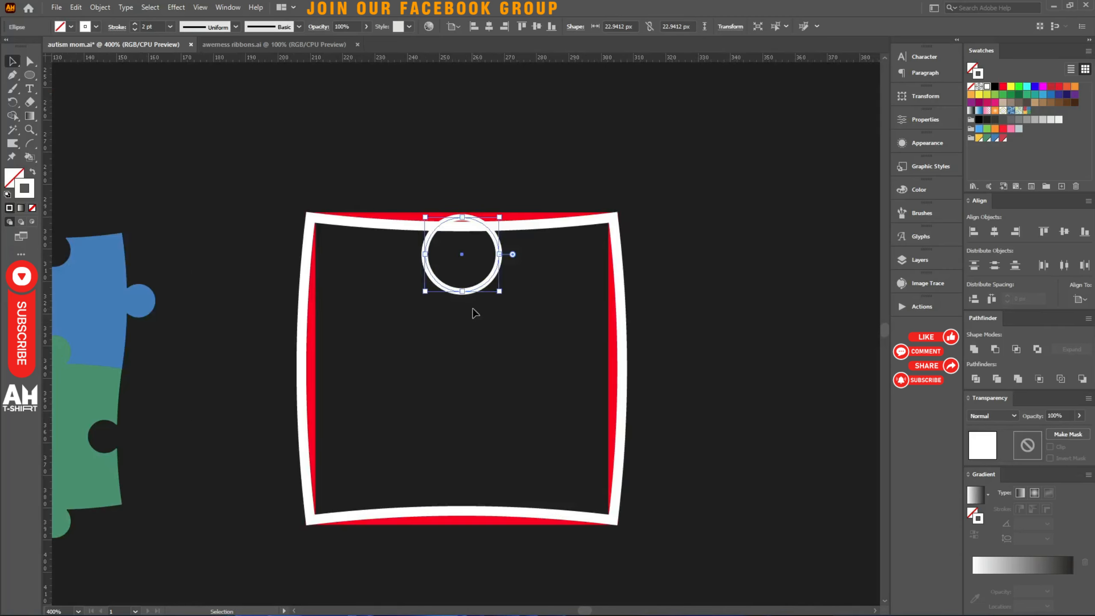
drag(473, 309, 563, 439)
shift+click(577, 234)
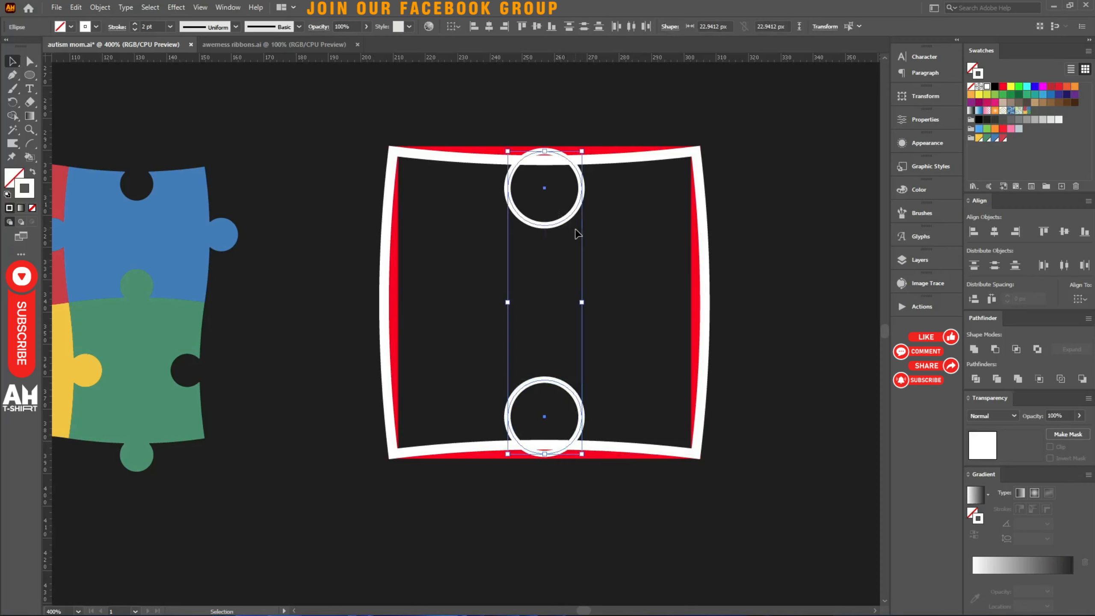
Step: Duplicate the two circles in place and rotate the copies 90° so they sit inside the square's left and right sides
key(ctrl)
key(ctrl+c)
key(ctrl+f)
drag(545, 147, 704, 303)
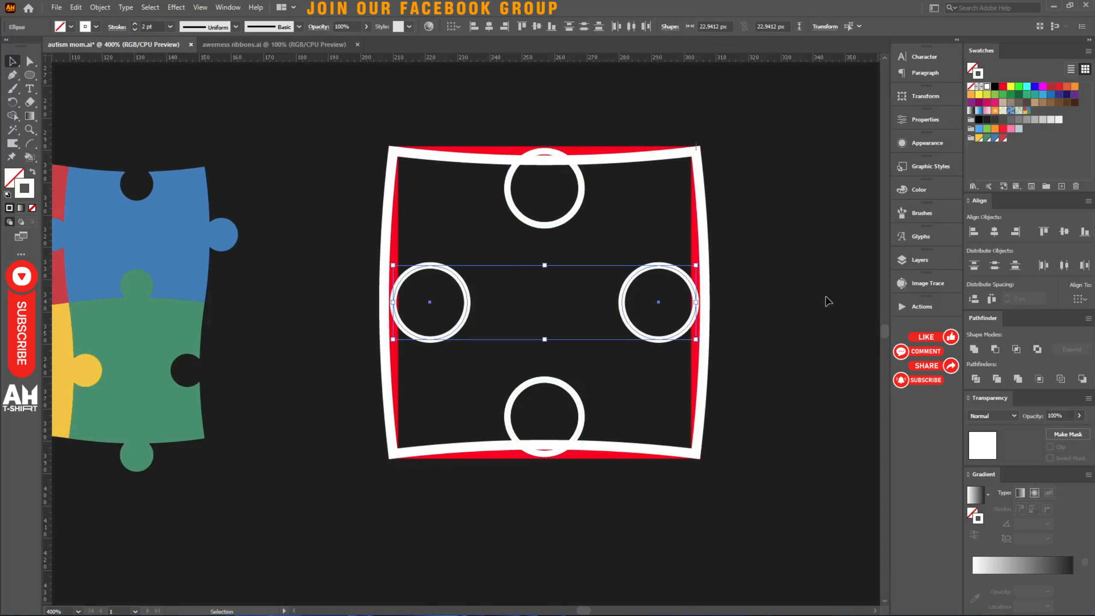
Step: Move the left circle outward horizontally so its rightmost point meets the red square's left edge
scroll(431, 257, up, 2)
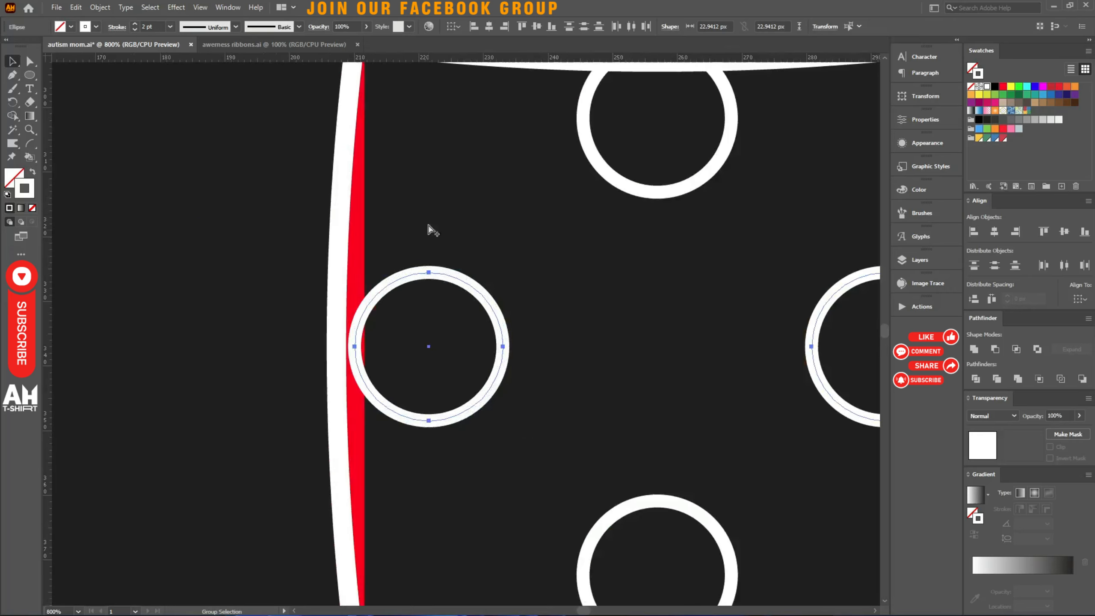
click(274, 362)
scroll(274, 362, down, 1)
scroll(326, 376, up, 1)
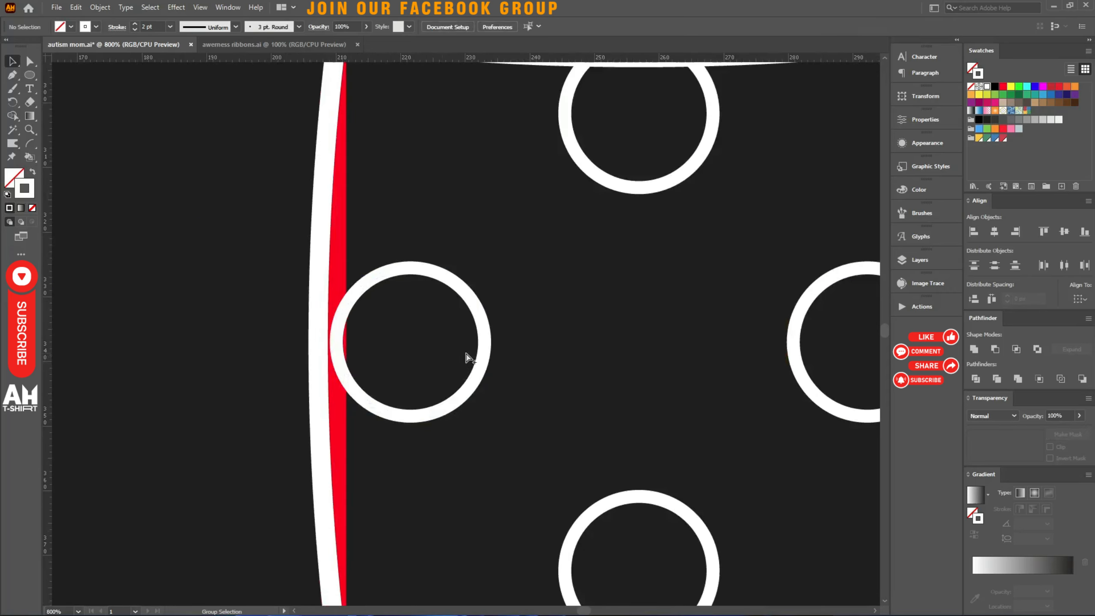
drag(168, 342, 721, 354)
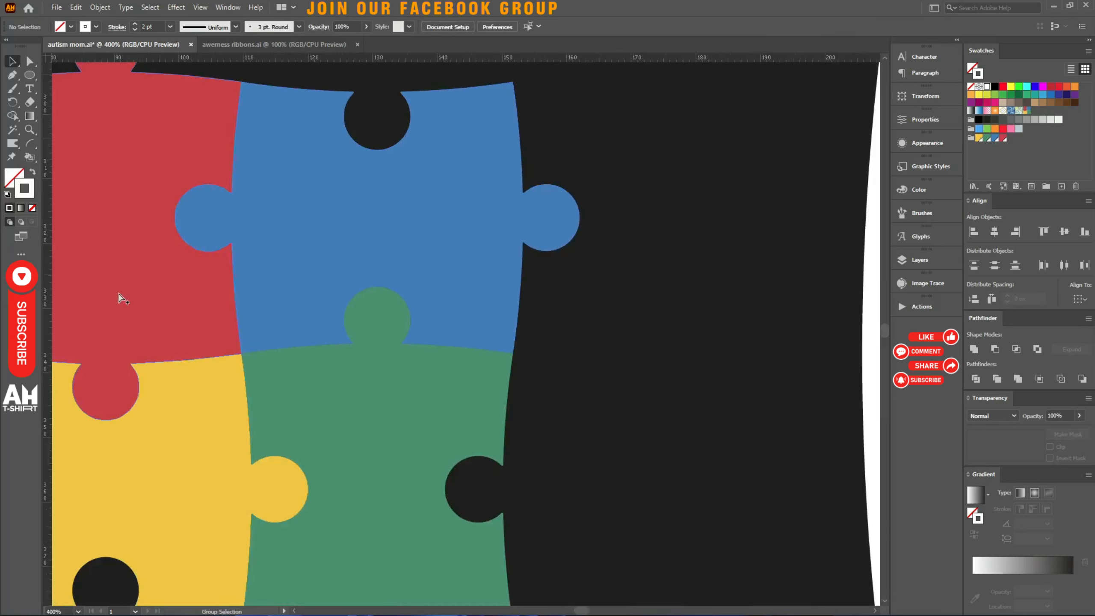
scroll(117, 298, down, 3)
scroll(580, 336, up, 3)
drag(569, 328, 431, 319)
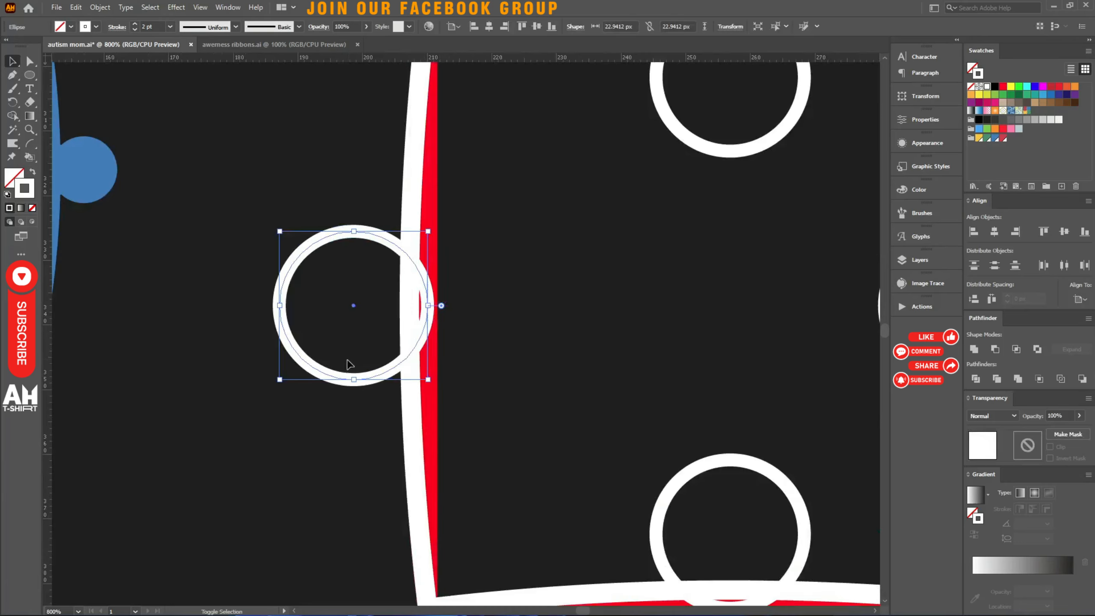
Step: Move the right circle outward so its leftmost point meets the red square's right edge, and check the placement in Outline view
scroll(110, 369, down, 1)
scroll(575, 364, up, 2)
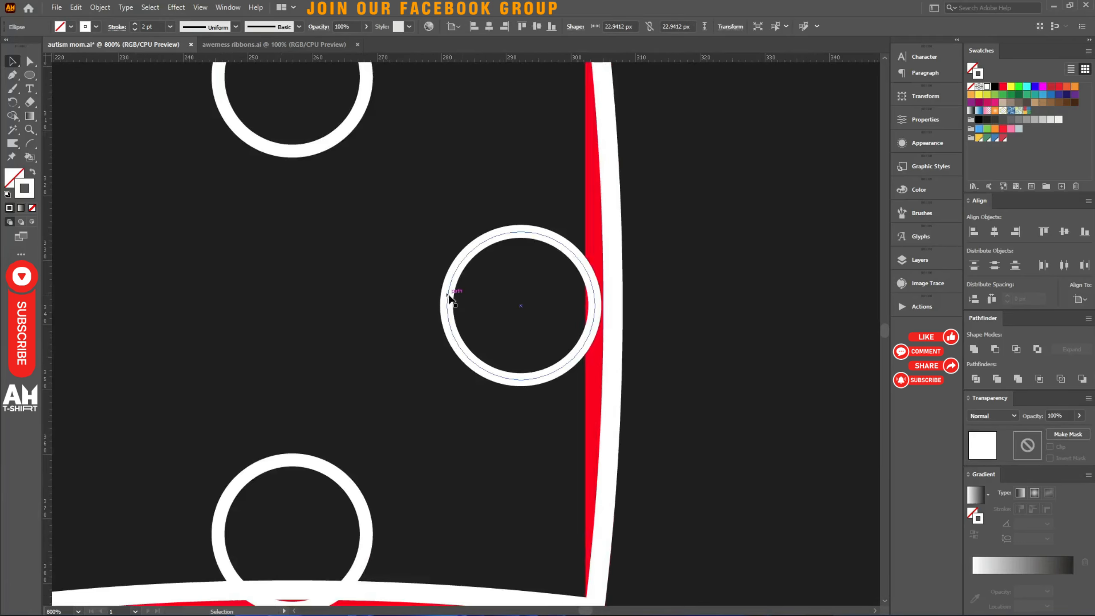
drag(449, 297, 597, 302)
key(ctrl+y)
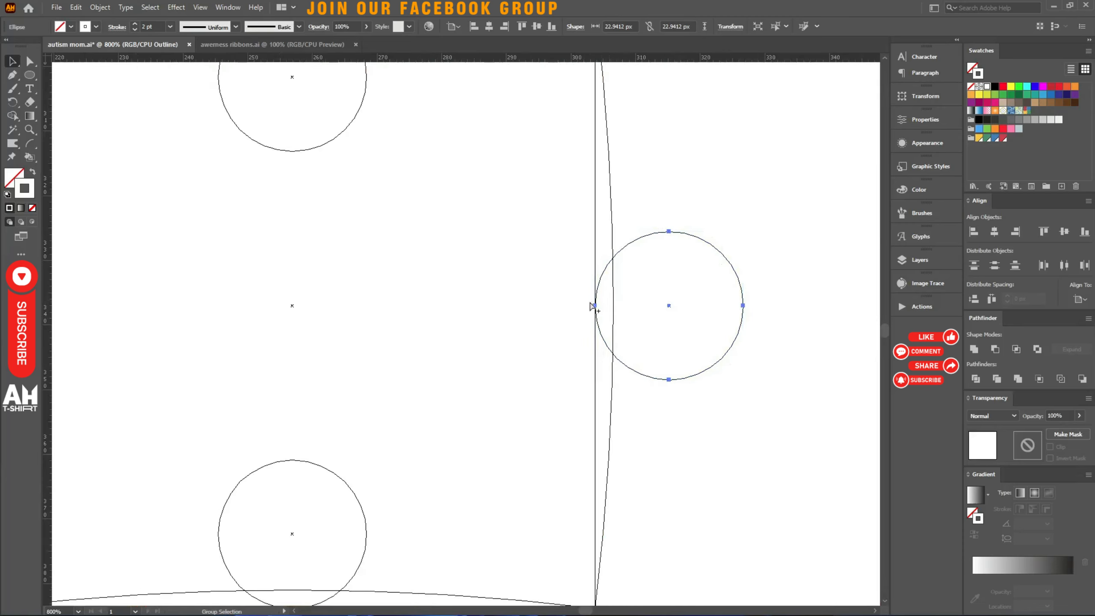
scroll(593, 302, up, 4)
scroll(604, 300, down, 6)
key(a)
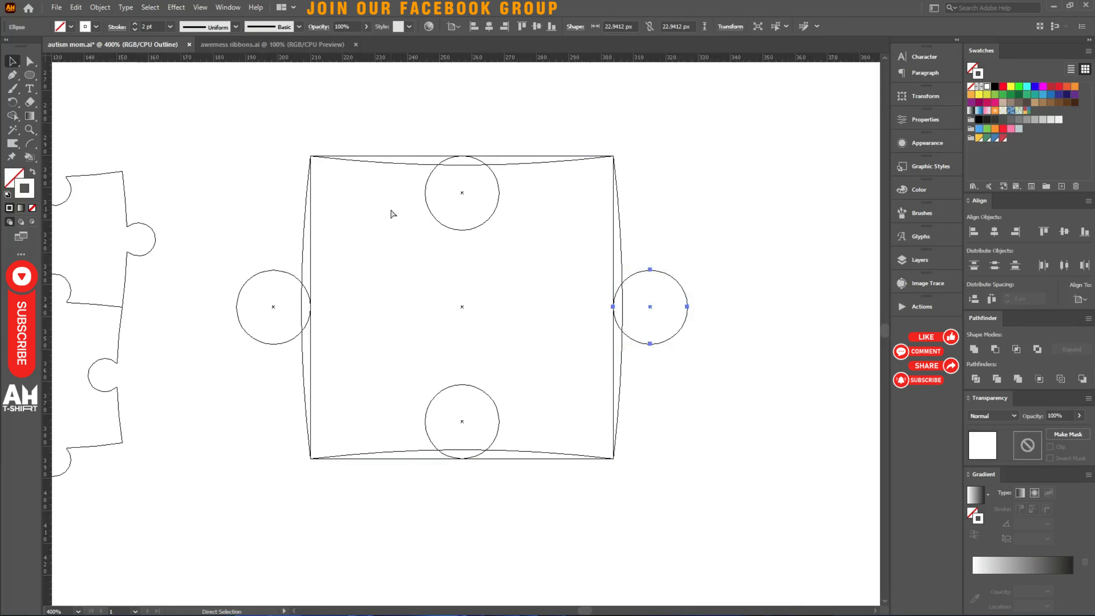
key(ctrl+y)
Step: Delete the red guide square, keeping the white warped outline and the four circles
key(v)
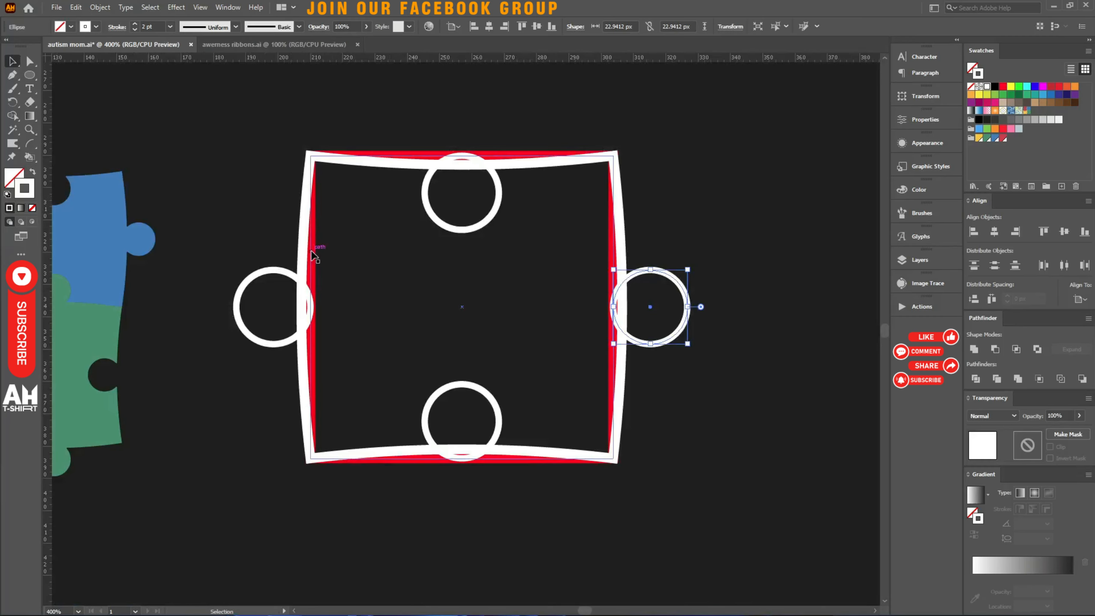
drag(313, 252, 430, 370)
key(Delete)
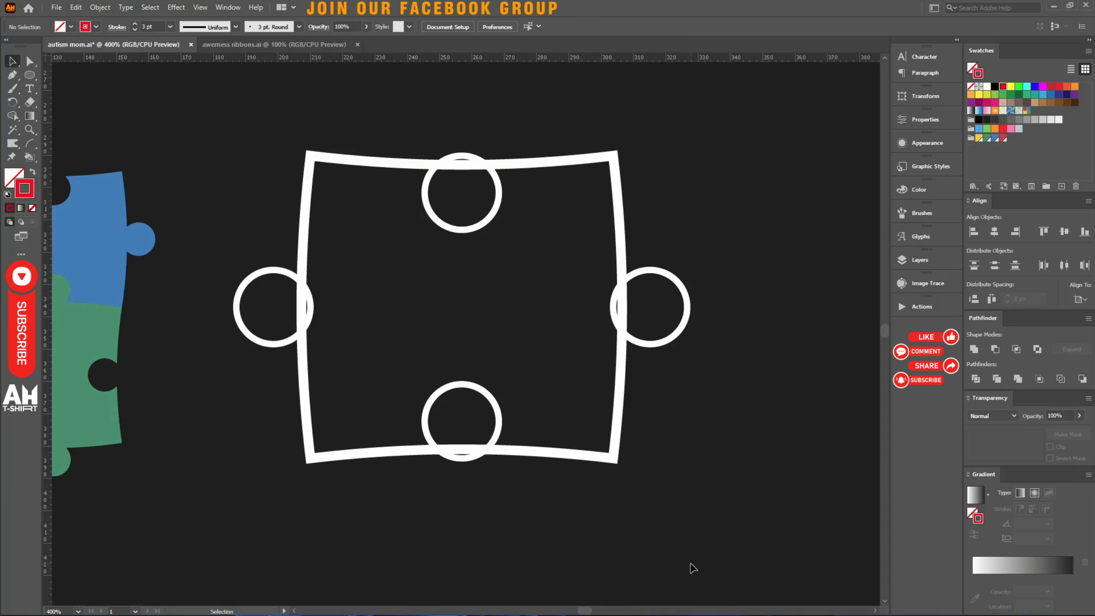
Step: Subtract the top and bottom circles from the white warped outline to cut the puzzle piece's two notches
scroll(672, 556, down, 3)
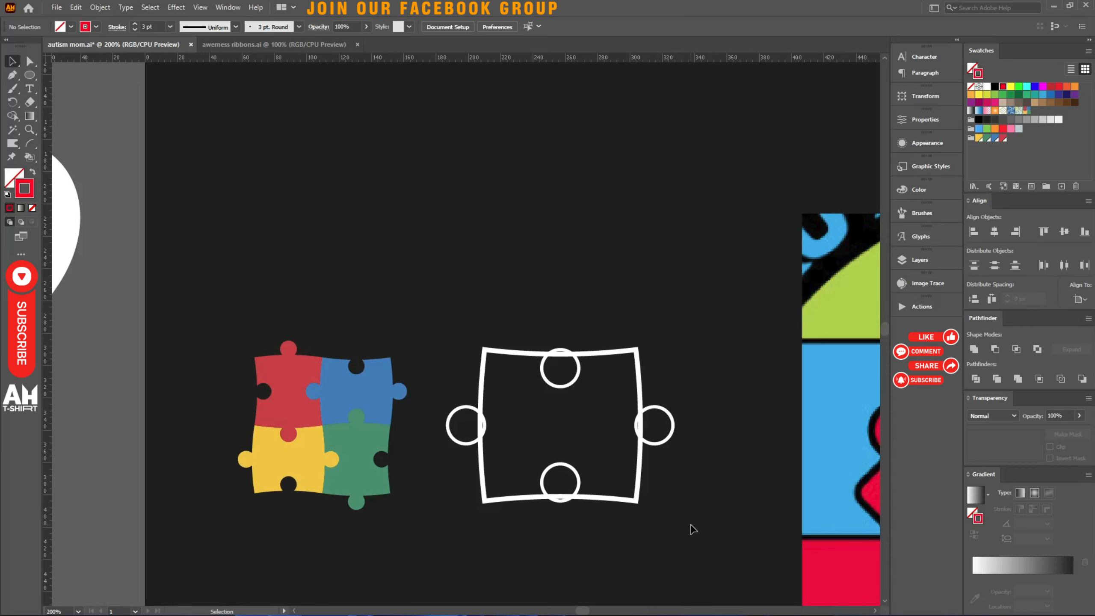
scroll(617, 461, up, 3)
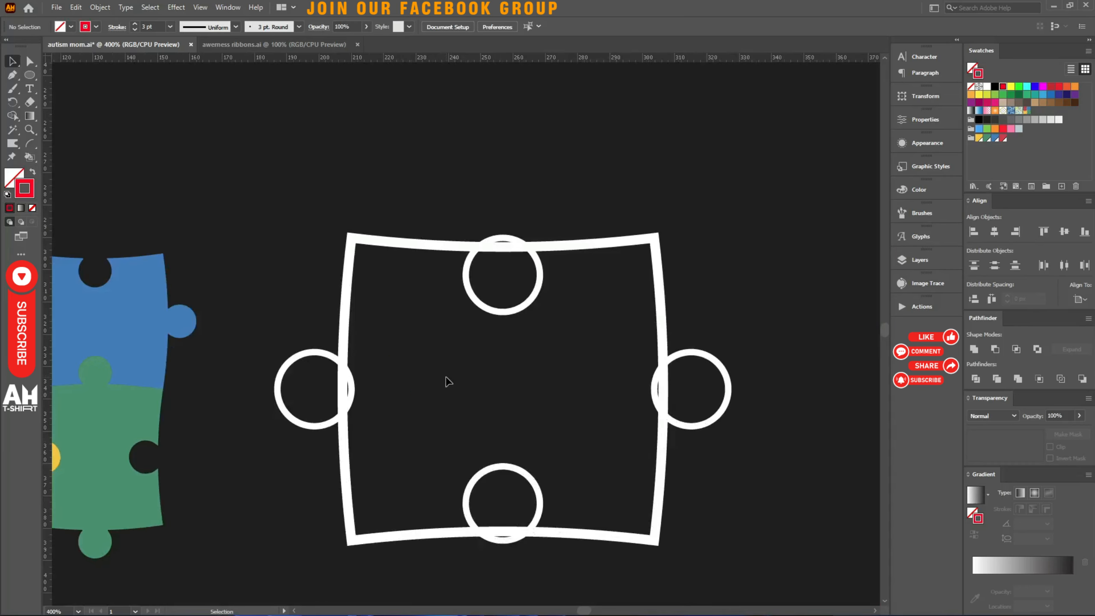
drag(448, 381, 557, 183)
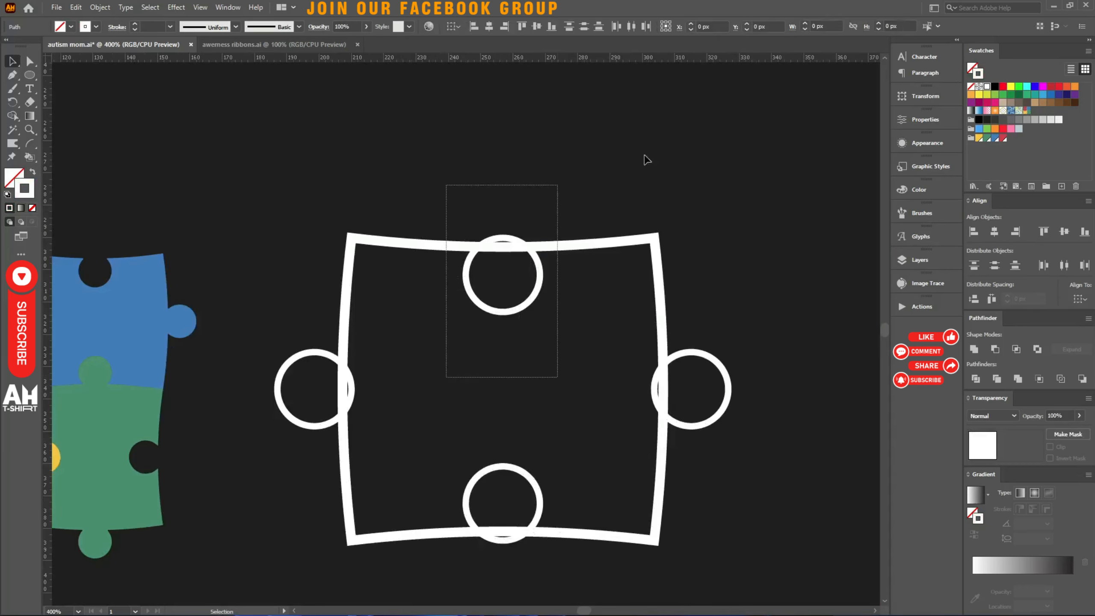
click(996, 350)
scroll(477, 359, down, 2)
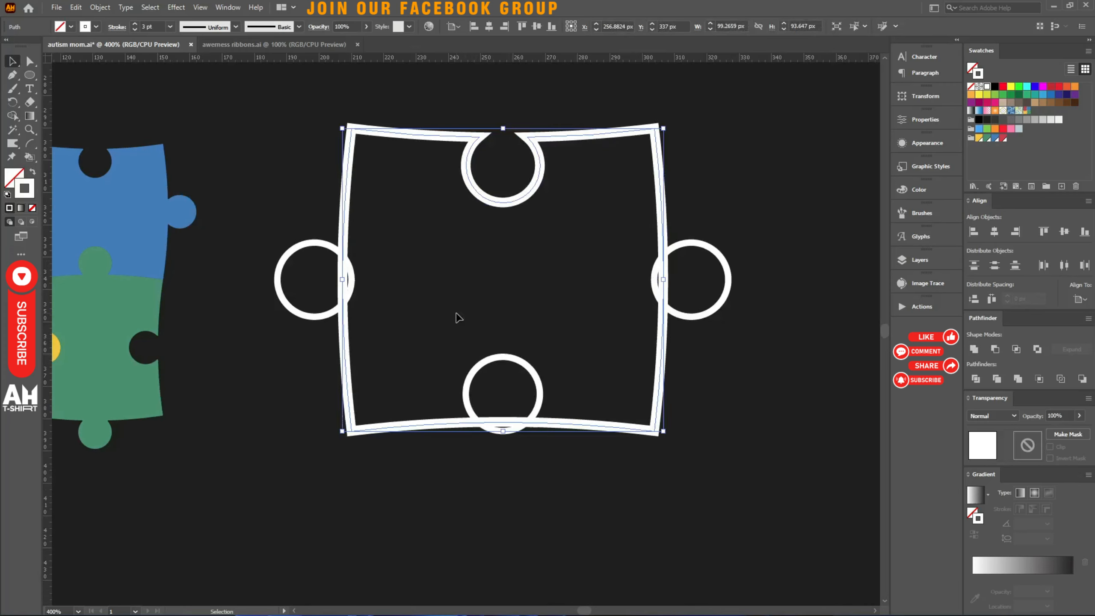
drag(458, 318, 531, 451)
click(994, 349)
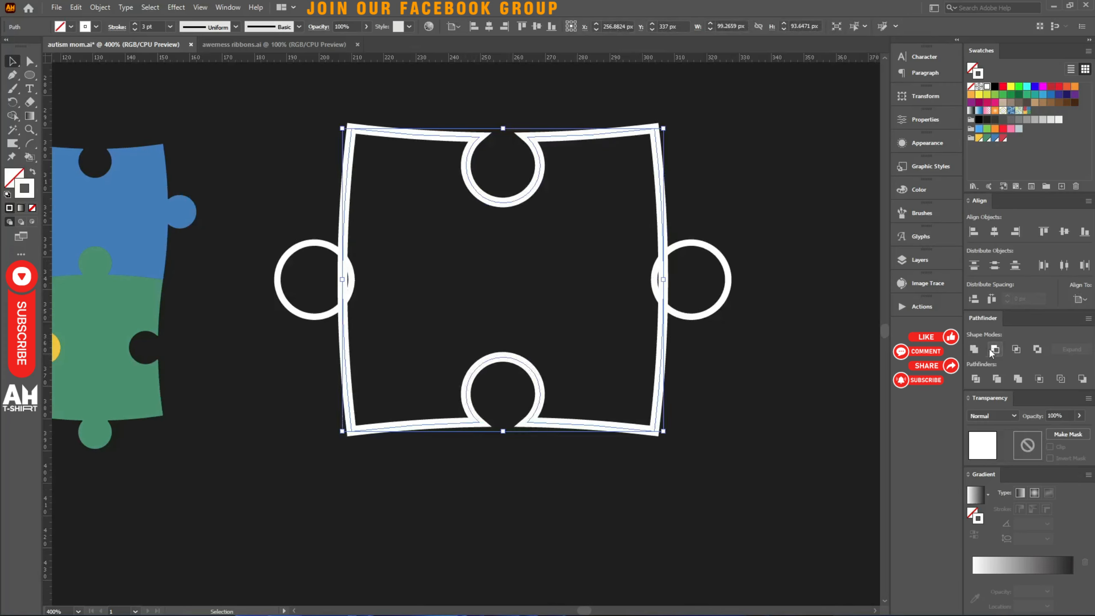
Step: Unite the left and right circles with the notched outline to form the puzzle piece's two tabs
drag(238, 251, 655, 296)
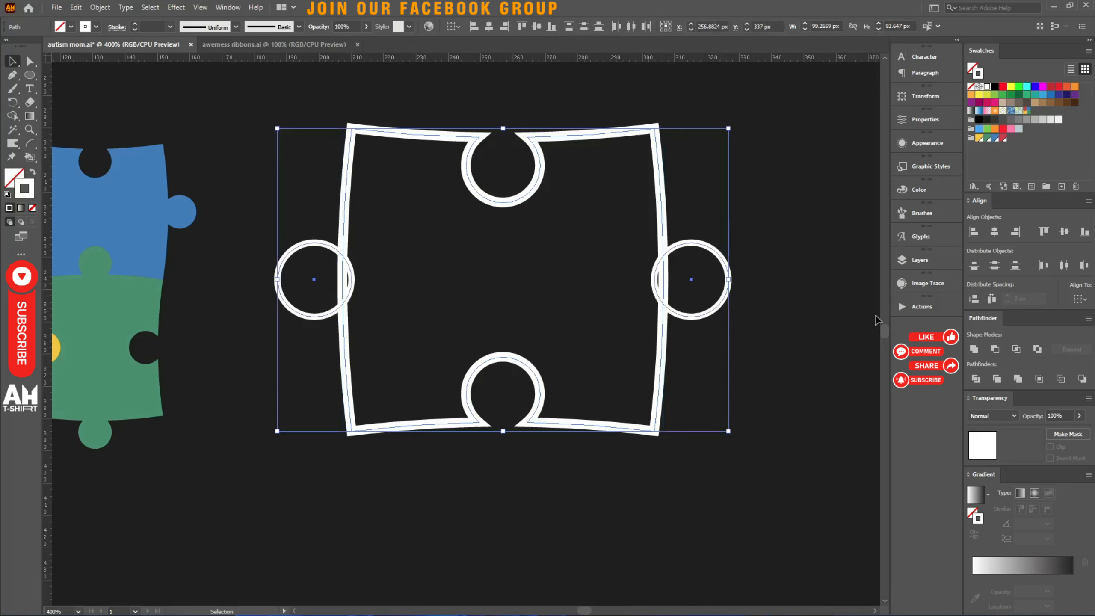
click(973, 349)
click(725, 416)
scroll(660, 447, down, 3)
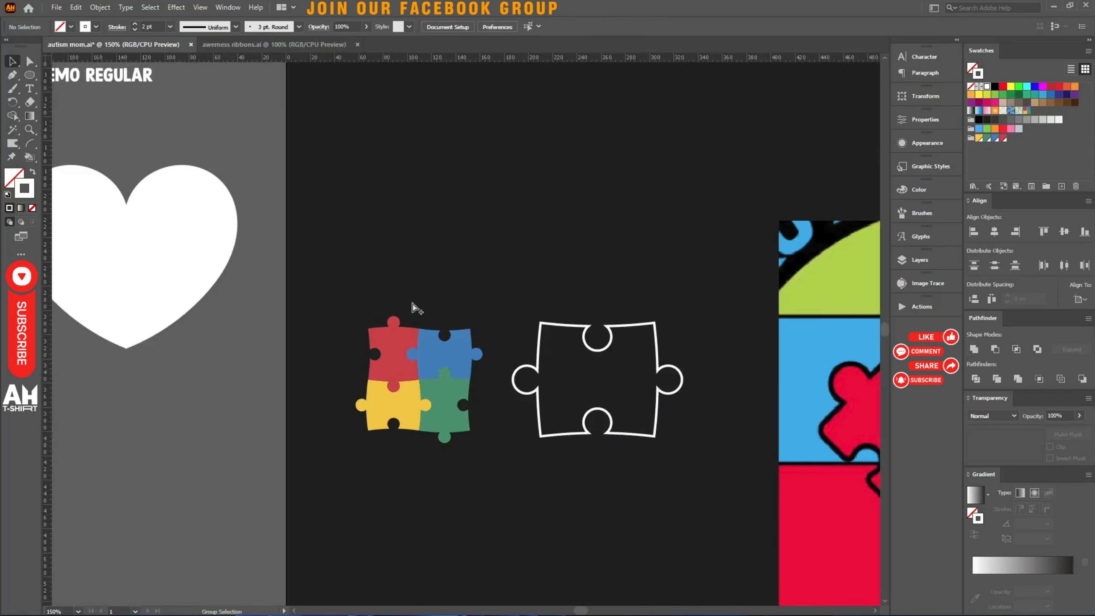
scroll(440, 404, up, 2)
drag(807, 387, 606, 378)
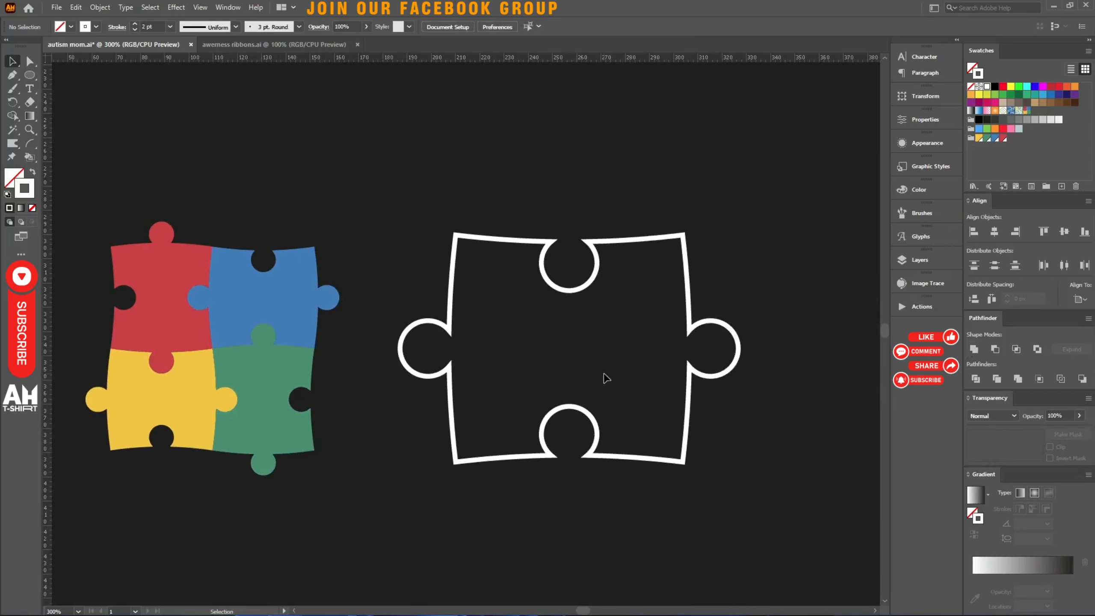
Step: Slightly round the eight corners where the notches and tabs join the puzzle piece's sides by selecting only those anchor points
scroll(559, 235, up, 6)
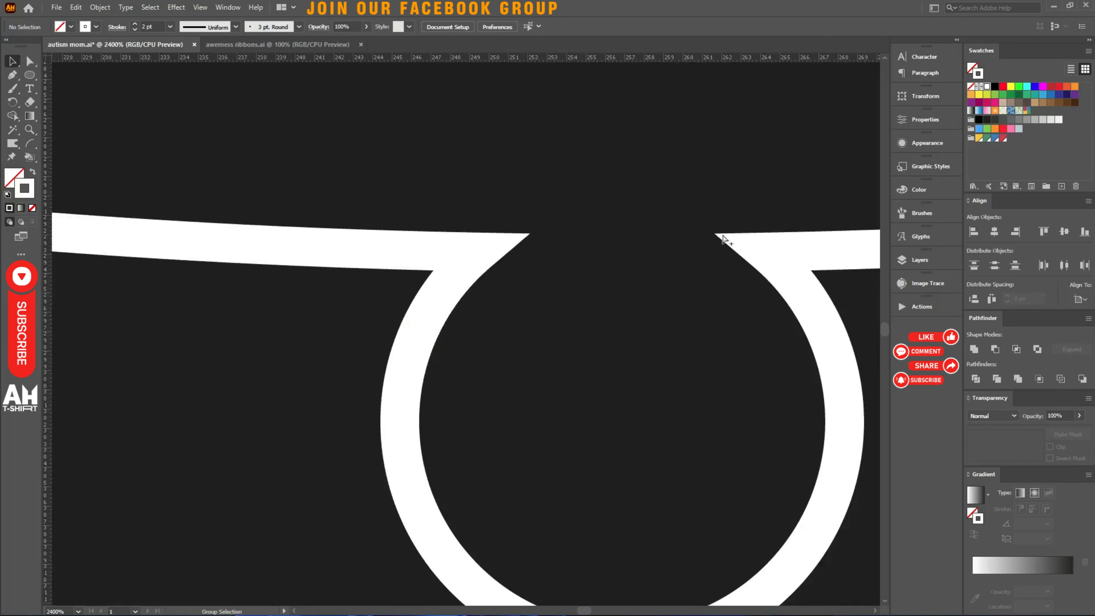
drag(425, 196, 824, 314)
scroll(635, 285, down, 4)
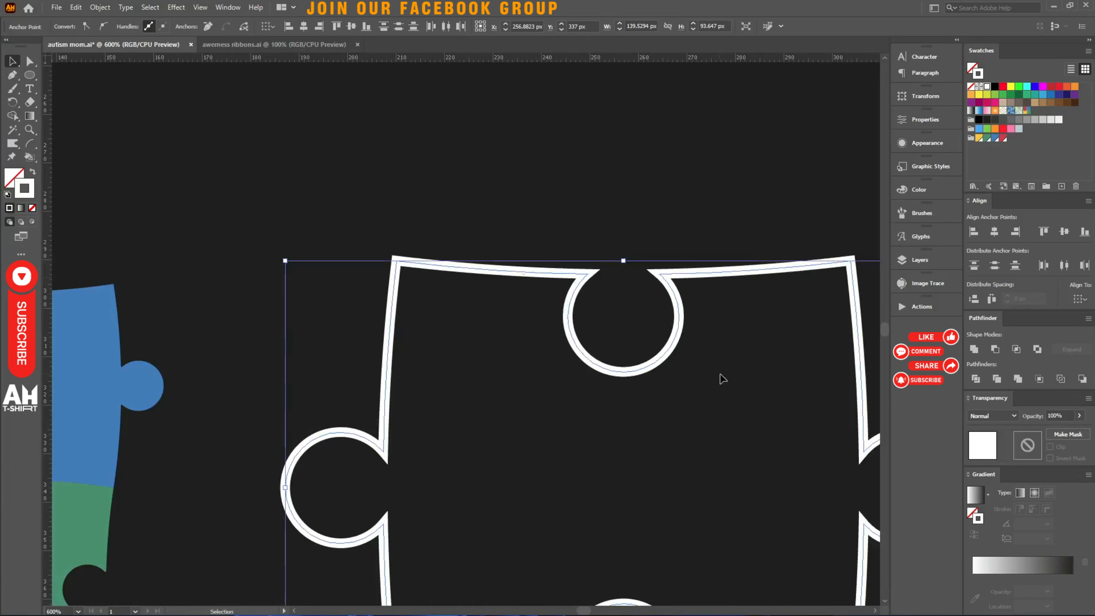
drag(721, 379, 366, 186)
scroll(542, 300, up, 1)
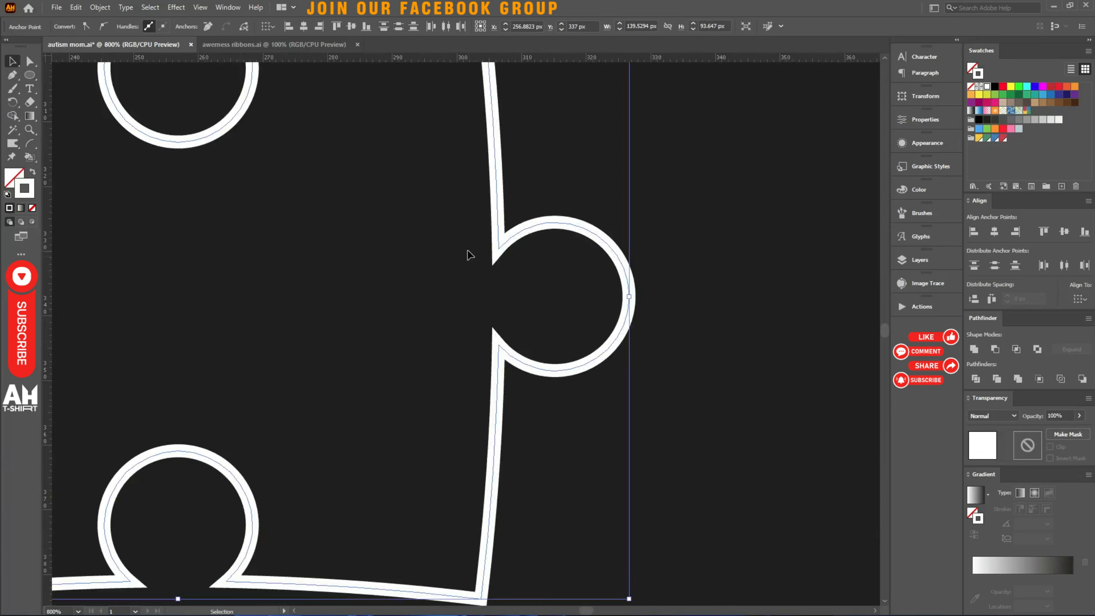
ctrl+drag(462, 231, 513, 354)
key(space)
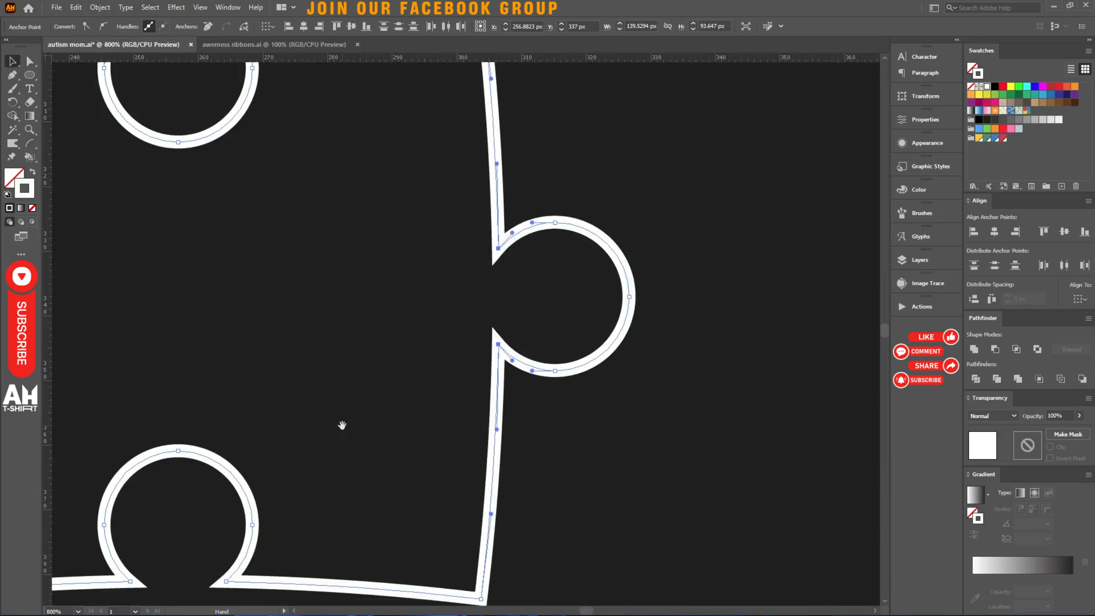
drag(342, 425, 694, 244)
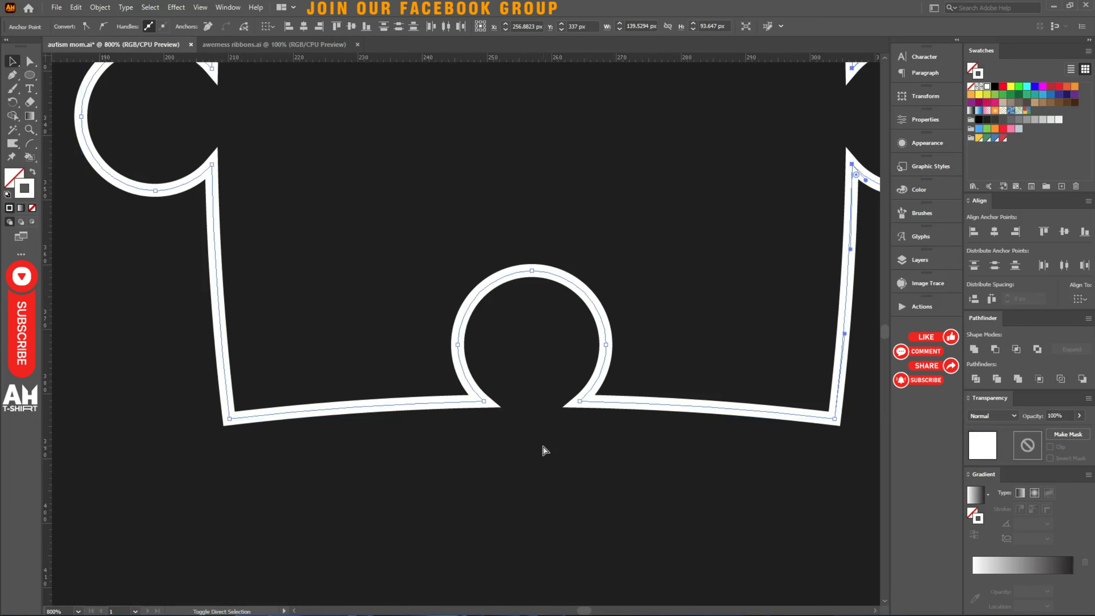
ctrl+drag(622, 450, 468, 388)
key(space)
drag(264, 226, 444, 338)
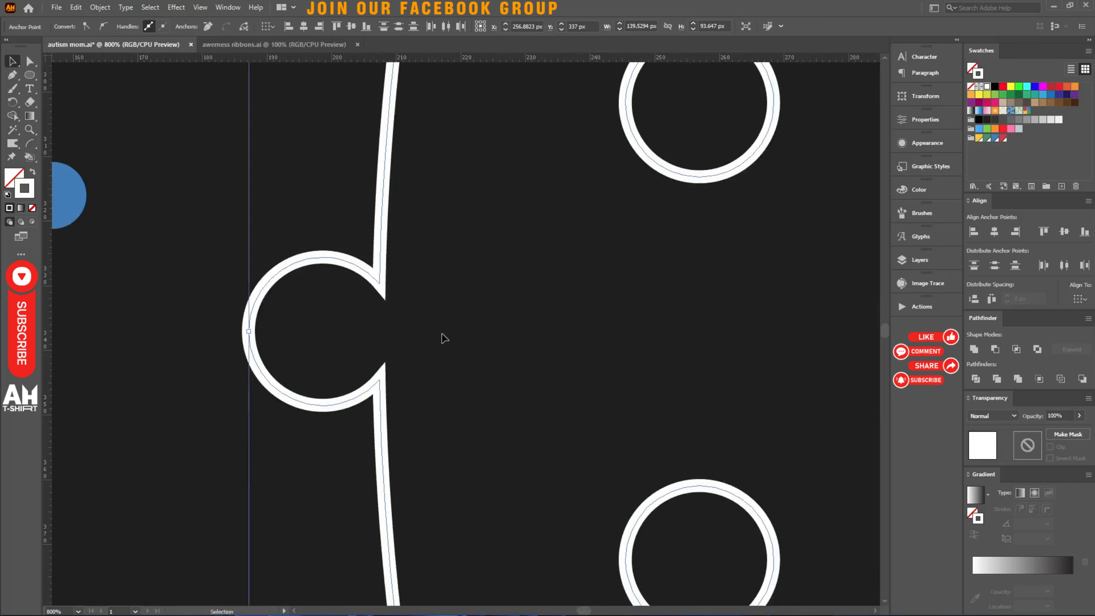
ctrl+drag(429, 263, 361, 405)
scroll(442, 375, down, 2)
scroll(608, 224, up, 4)
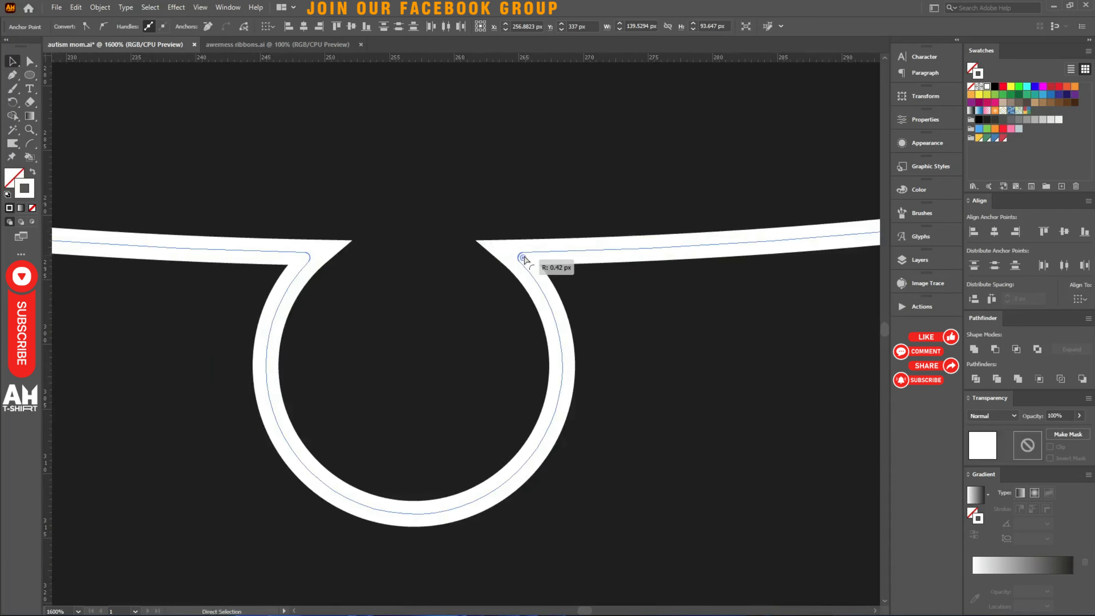
scroll(631, 358, down, 3)
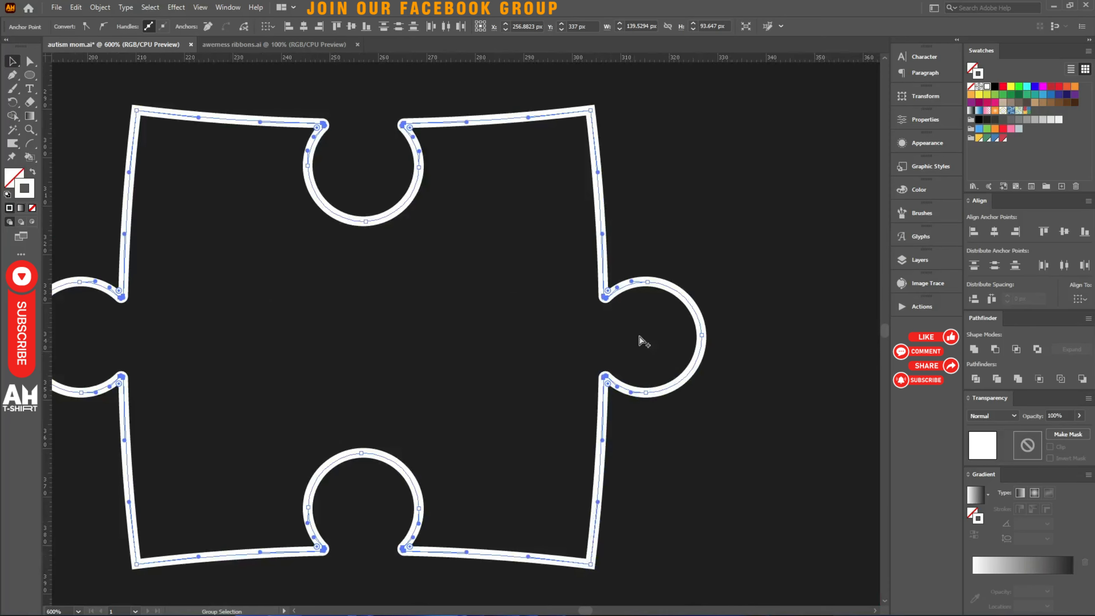
scroll(367, 110, up, 2)
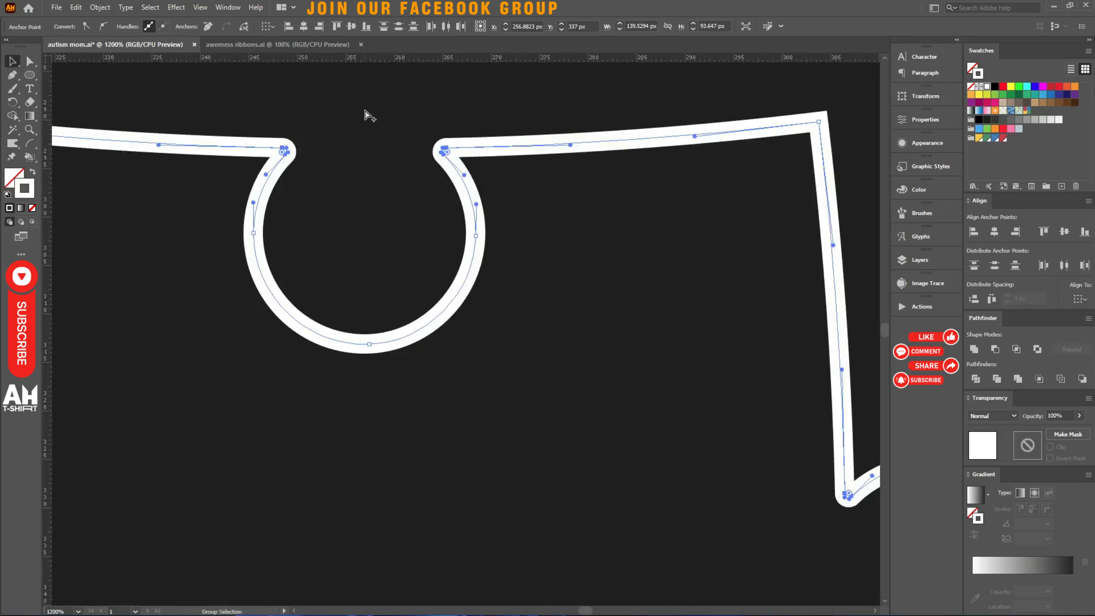
click(365, 121)
key(v)
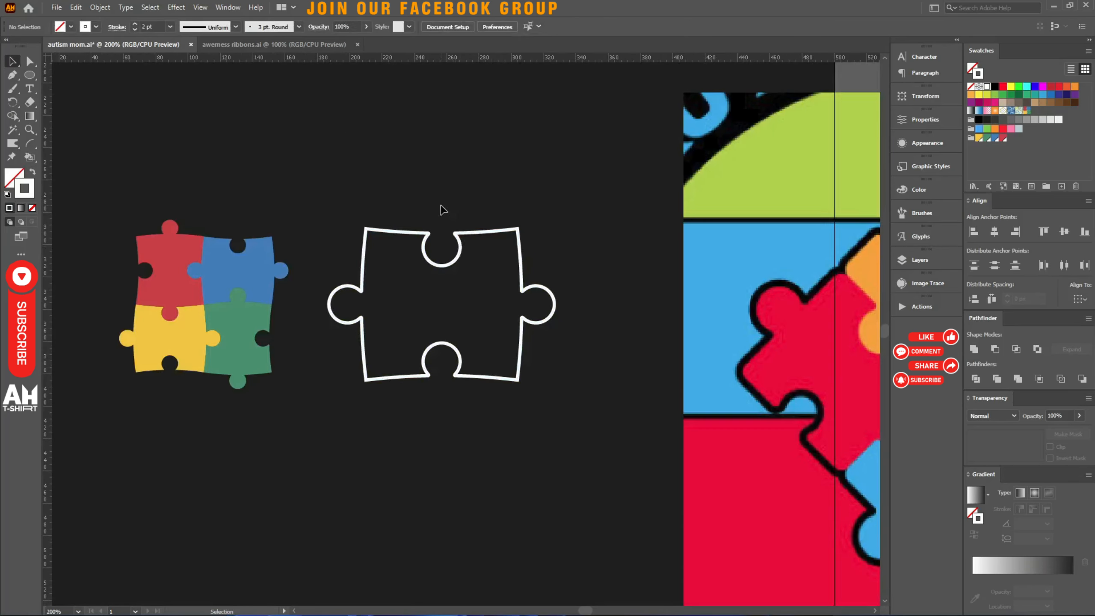
Step: Swap the puzzle piece's fill and stroke to make it solid white without an outline
drag(439, 207, 494, 306)
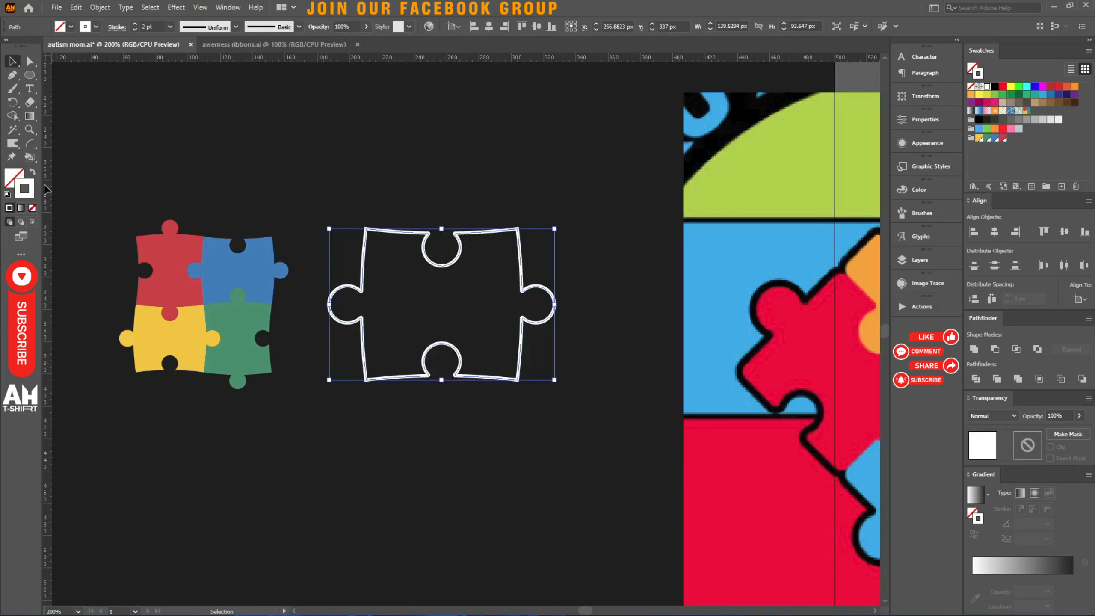
click(33, 172)
click(615, 252)
Step: Move the white puzzle piece below the coloured puzzle artwork and scale it down proportionally to about 36 × 24 px
scroll(418, 307, down, 3)
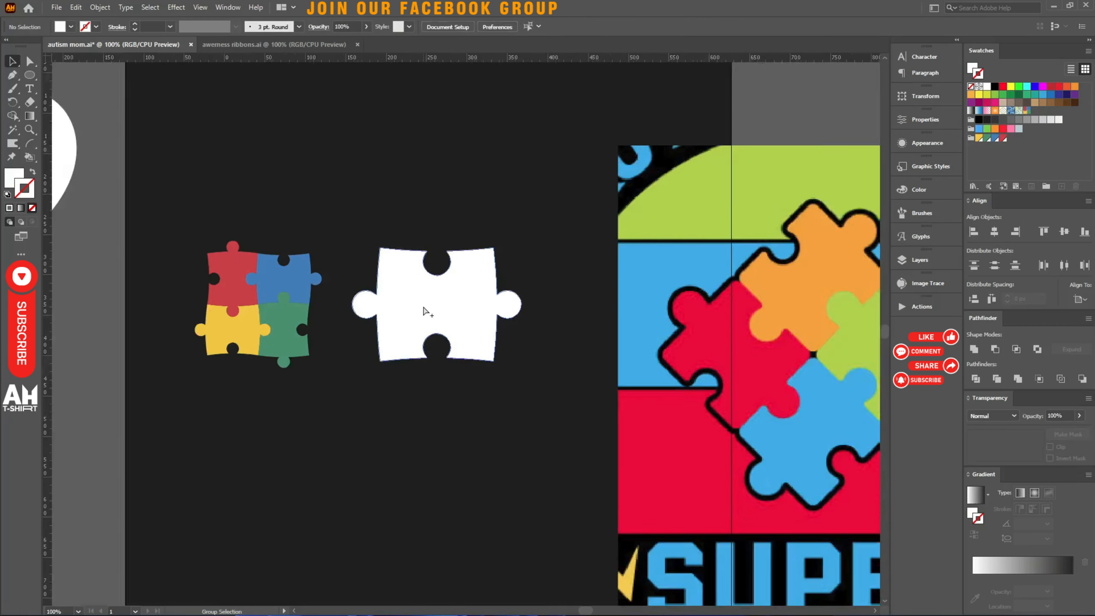
drag(412, 307, 378, 380)
scroll(375, 385, up, 3)
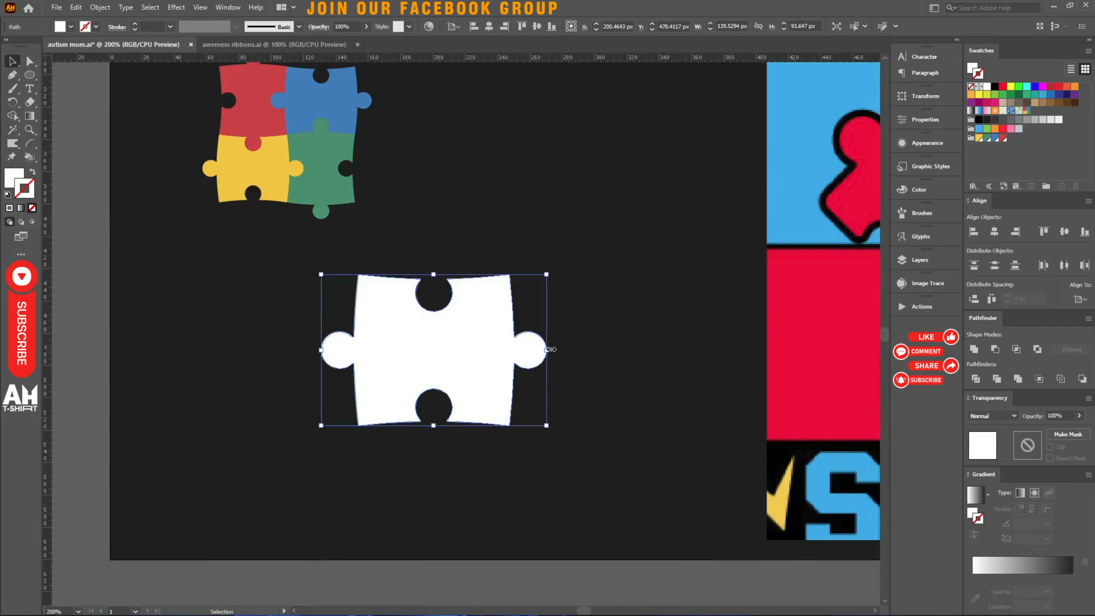
drag(546, 350, 345, 393)
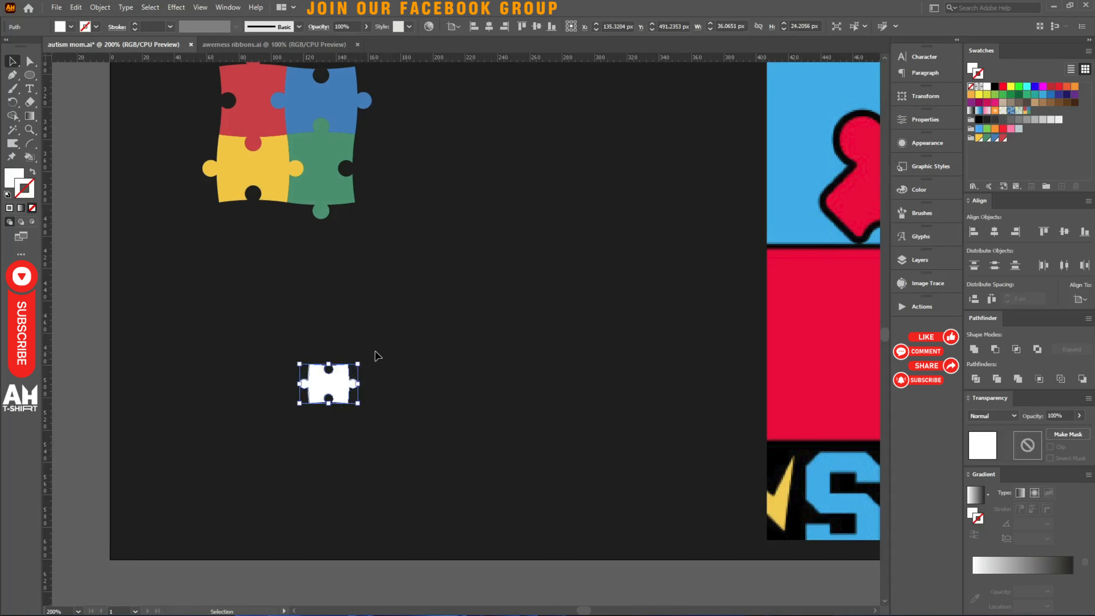
Step: Move the small white puzzle piece to the right of the coloured artwork and rotate it 90° so its tabs point up and down
scroll(378, 358, up, 1)
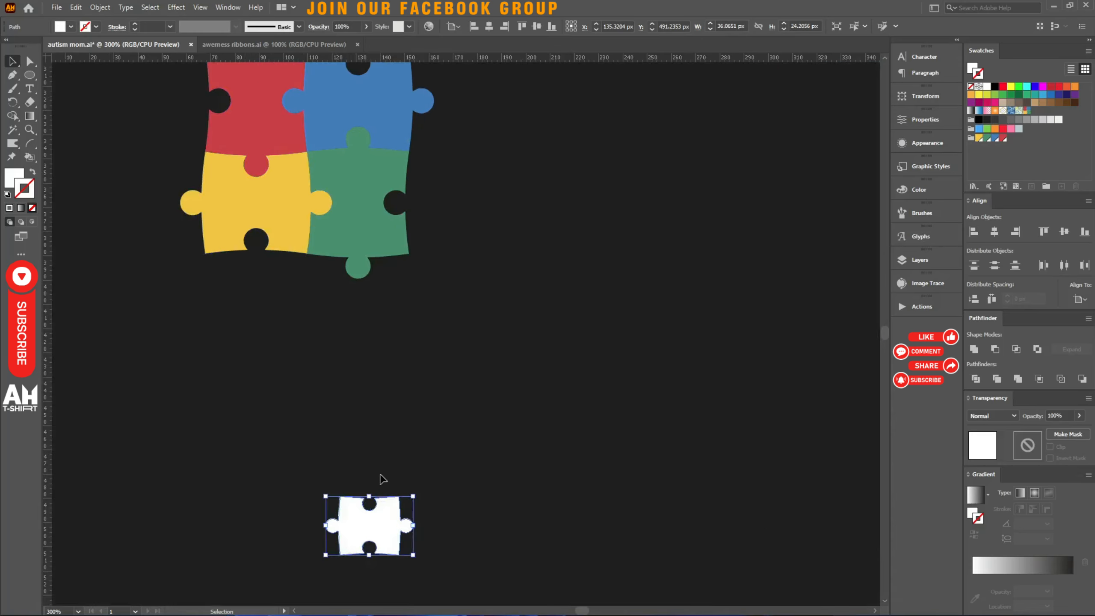
drag(409, 517, 555, 353)
scroll(433, 267, up, 3)
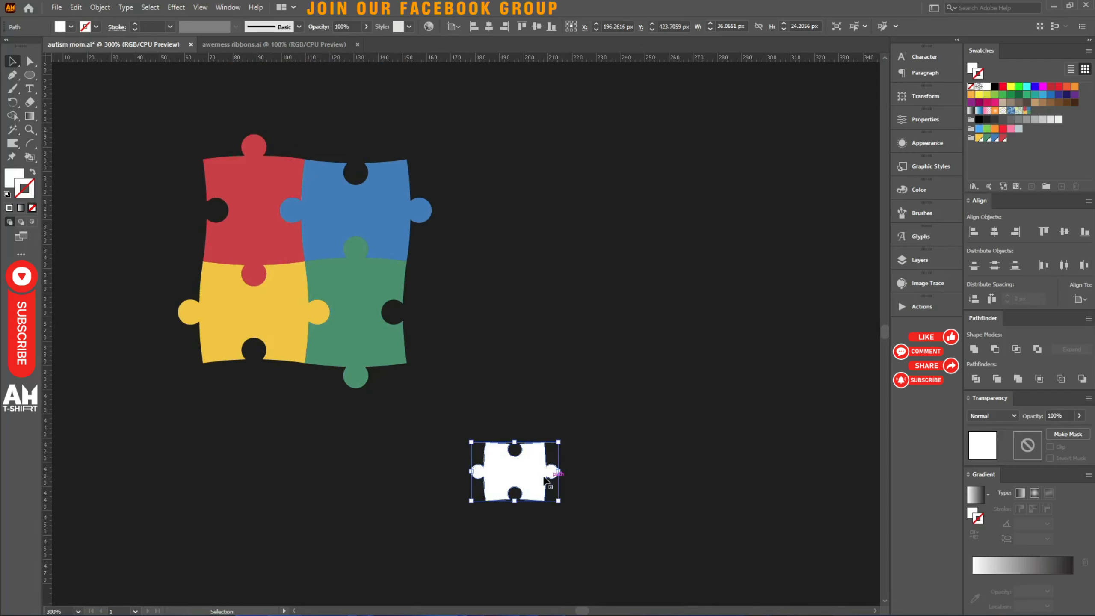
drag(546, 479, 574, 453)
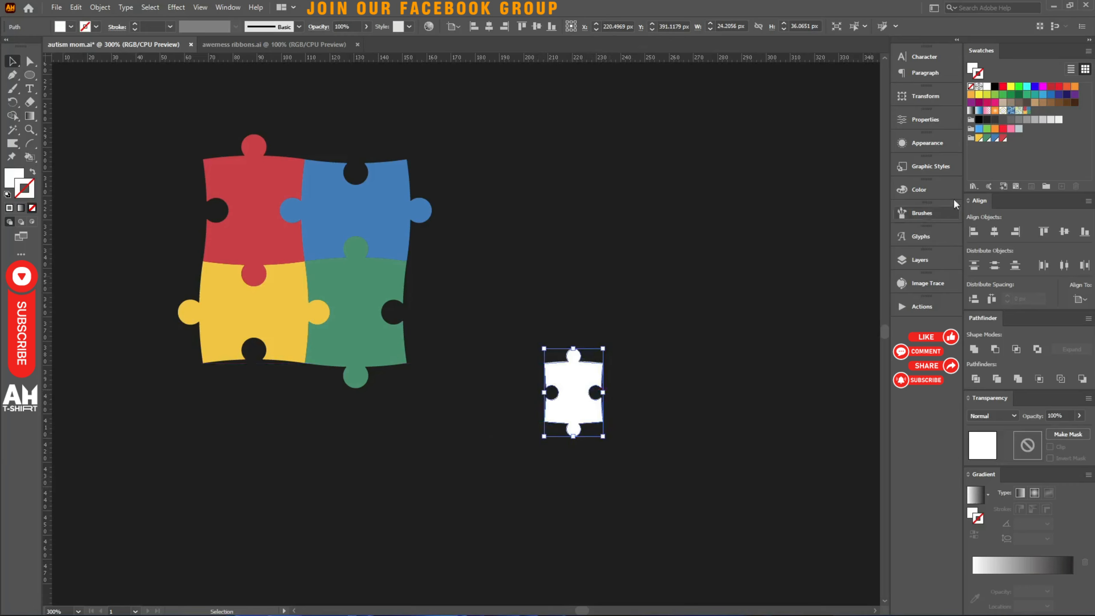
Step: Fill the small puzzle piece with the artwork's red and remove its stroke
click(1003, 139)
click(745, 359)
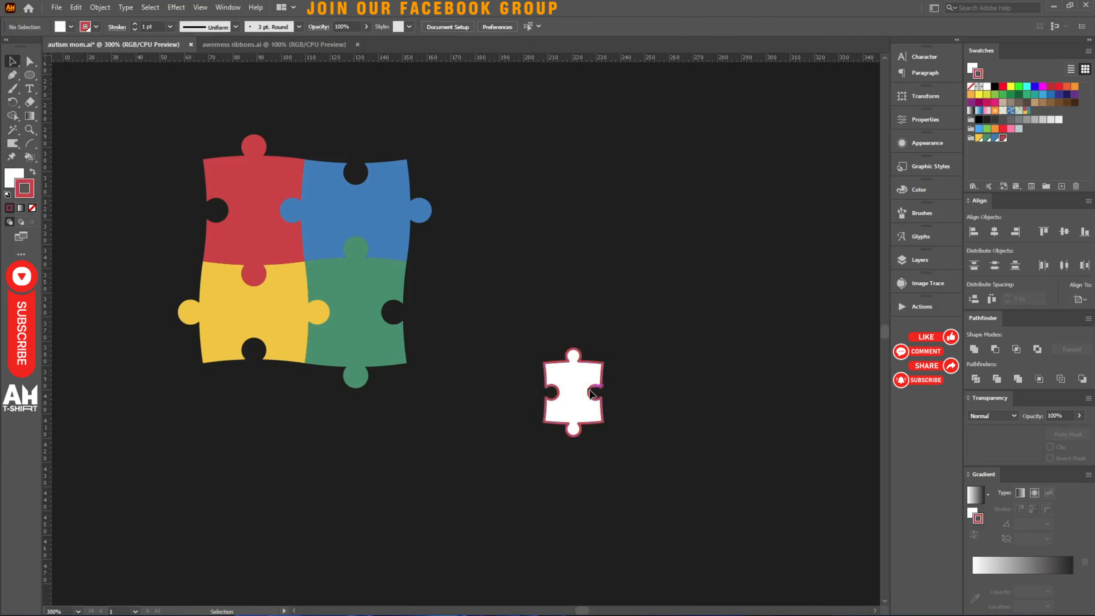
click(592, 393)
click(33, 171)
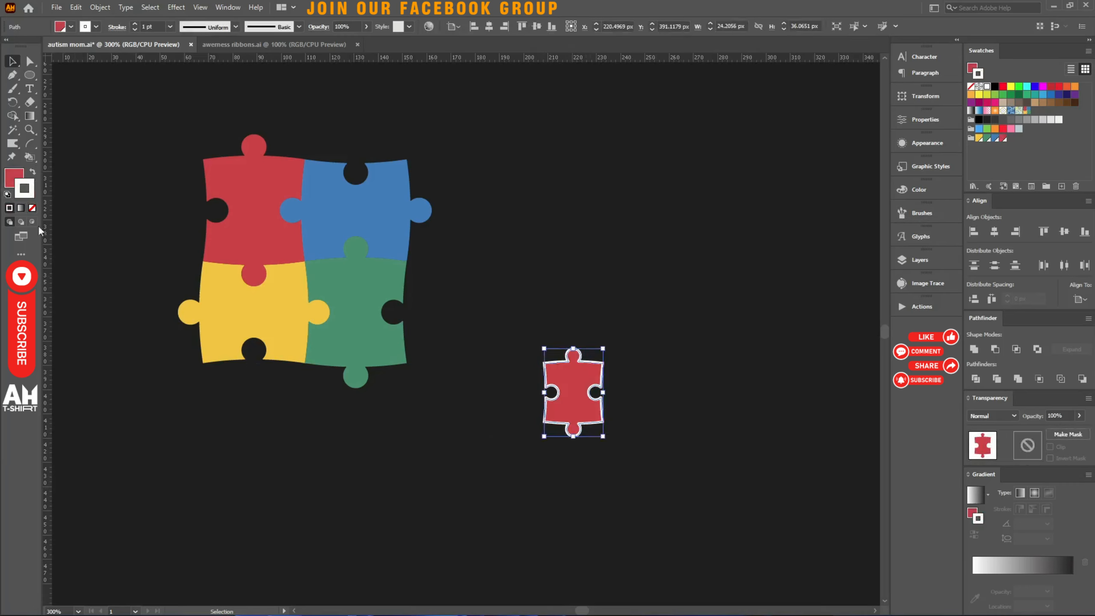
click(33, 207)
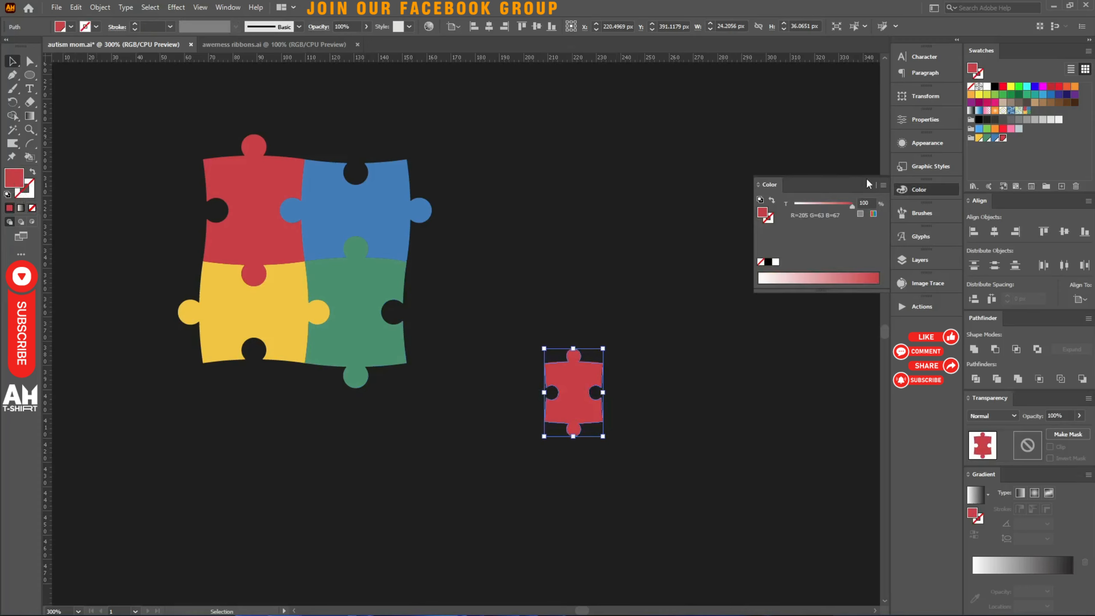
click(871, 186)
Step: Duplicate the small red puzzle piece beside the original, rotate the copy 90°, and fill it with the artwork's blue
drag(565, 394, 652, 393)
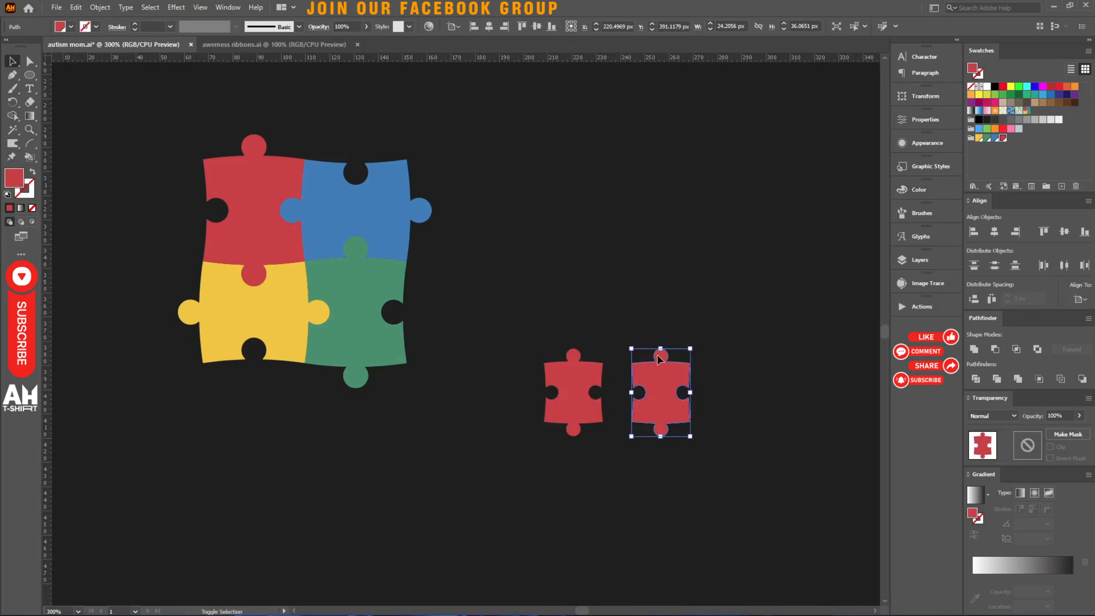
drag(656, 344, 758, 366)
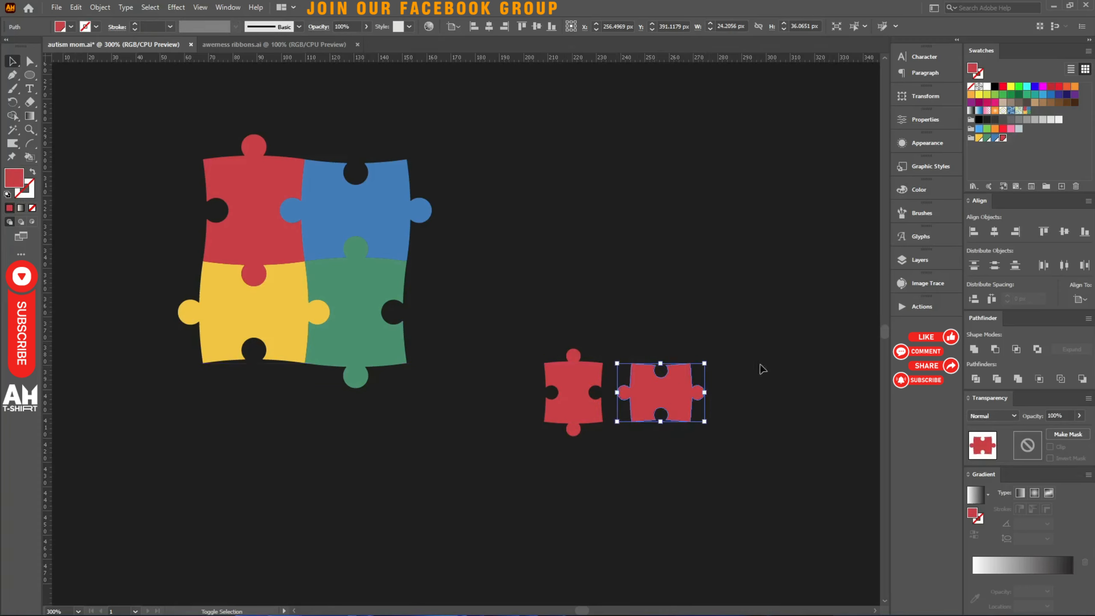
click(996, 138)
click(745, 332)
Step: Fit the blue piece's tab exactly into the red piece's facing notch using outline view, and inspect the seam up close
scroll(647, 404, up, 6)
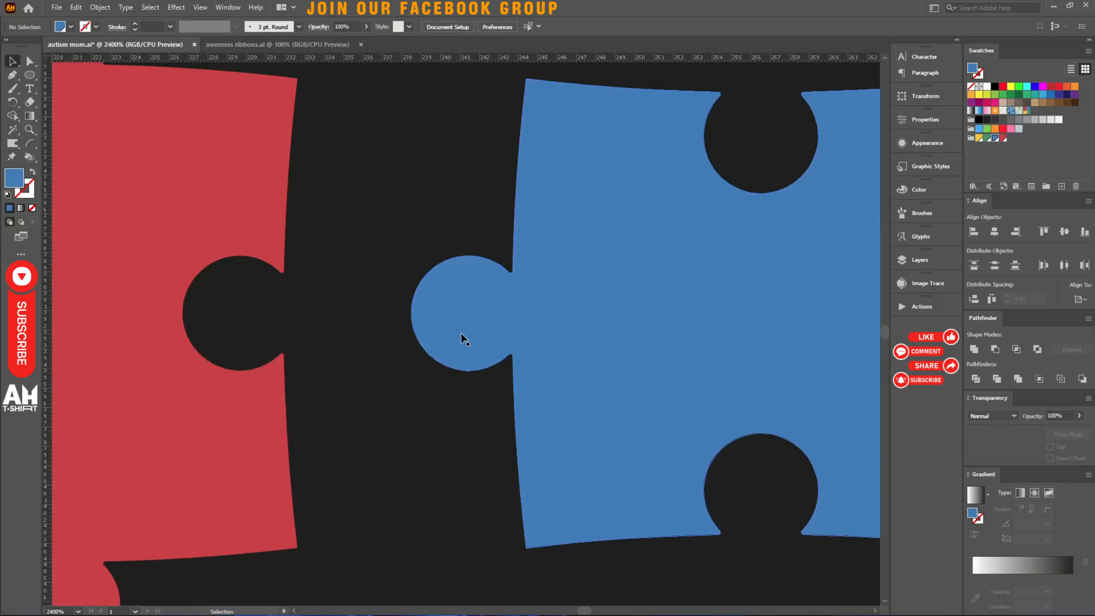
key(ctrl+y)
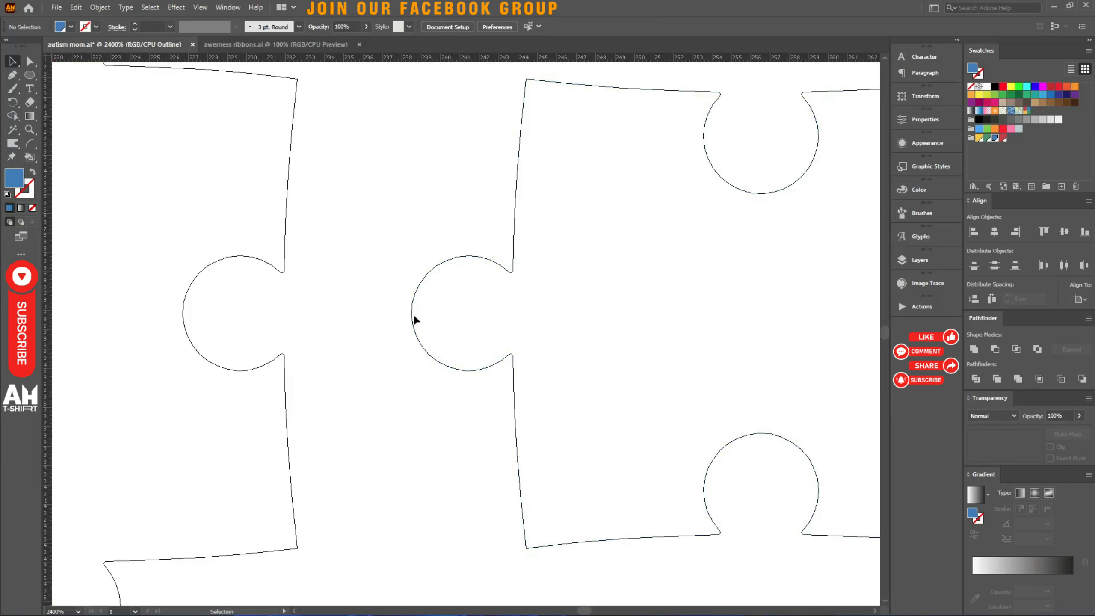
drag(413, 314, 183, 310)
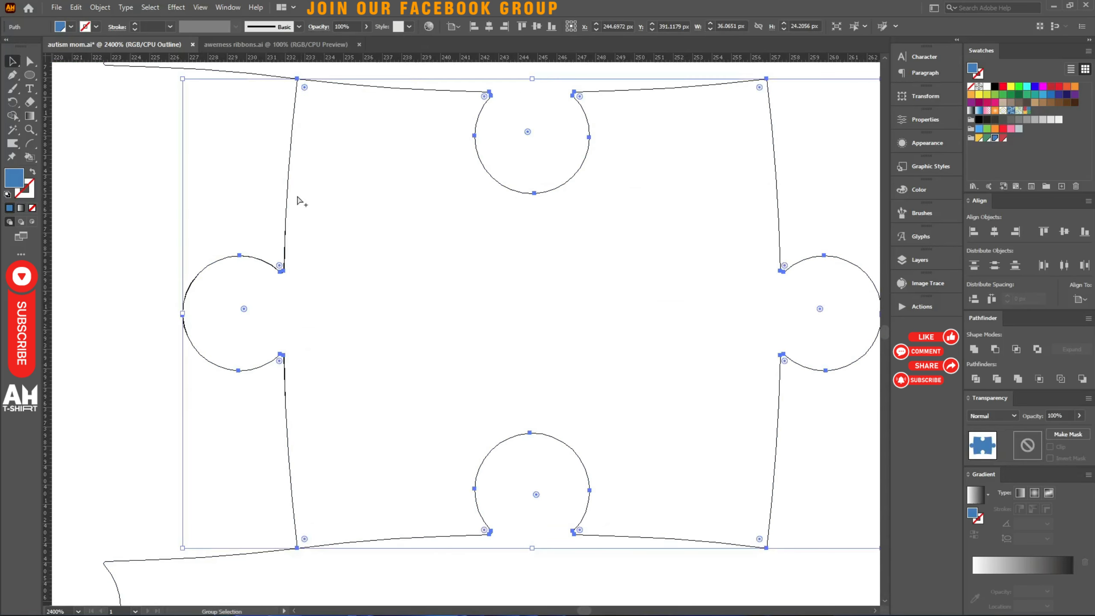
scroll(301, 207, up, 4)
scroll(319, 241, down, 3)
key(ctrl+y)
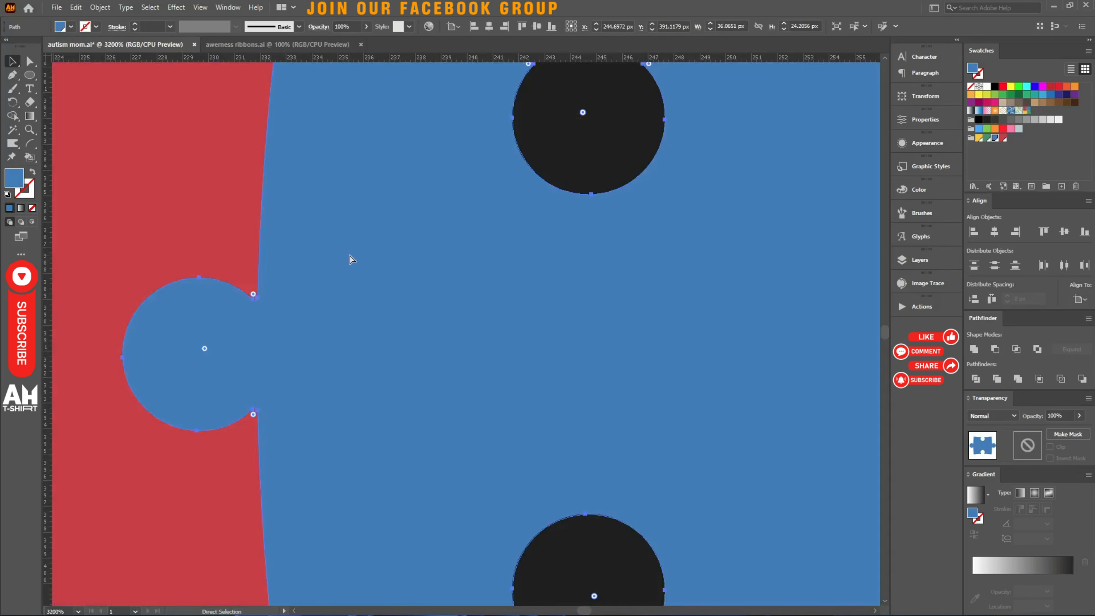
scroll(362, 263, down, 3)
click(318, 129)
scroll(336, 184, up, 4)
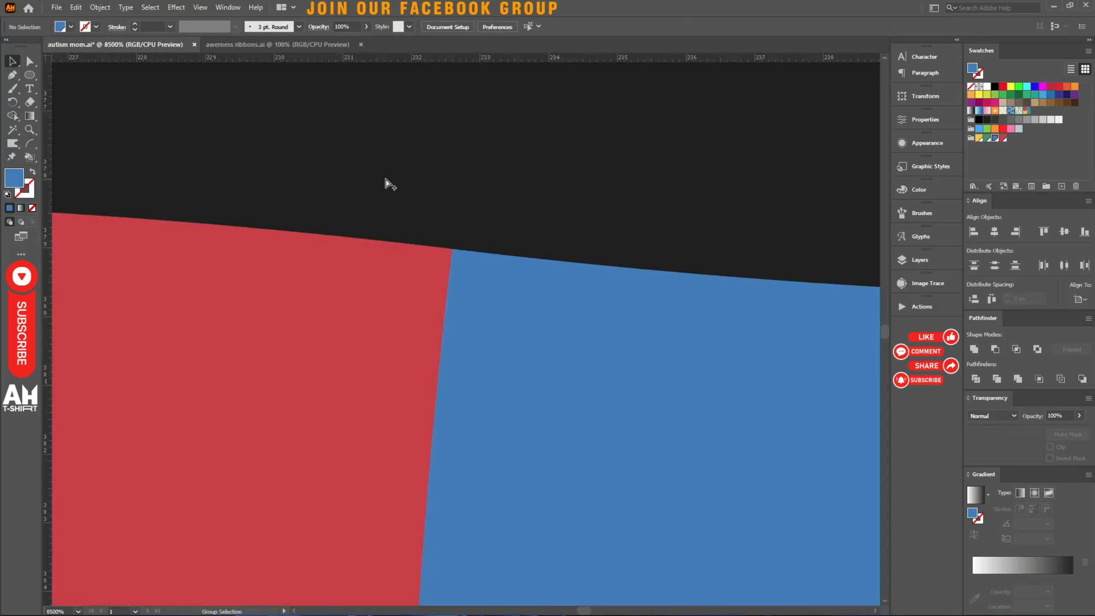
Step: Duplicate the joined red and blue pieces directly below and rotate the copy 180° so blue comes before red
scroll(431, 194, down, 8)
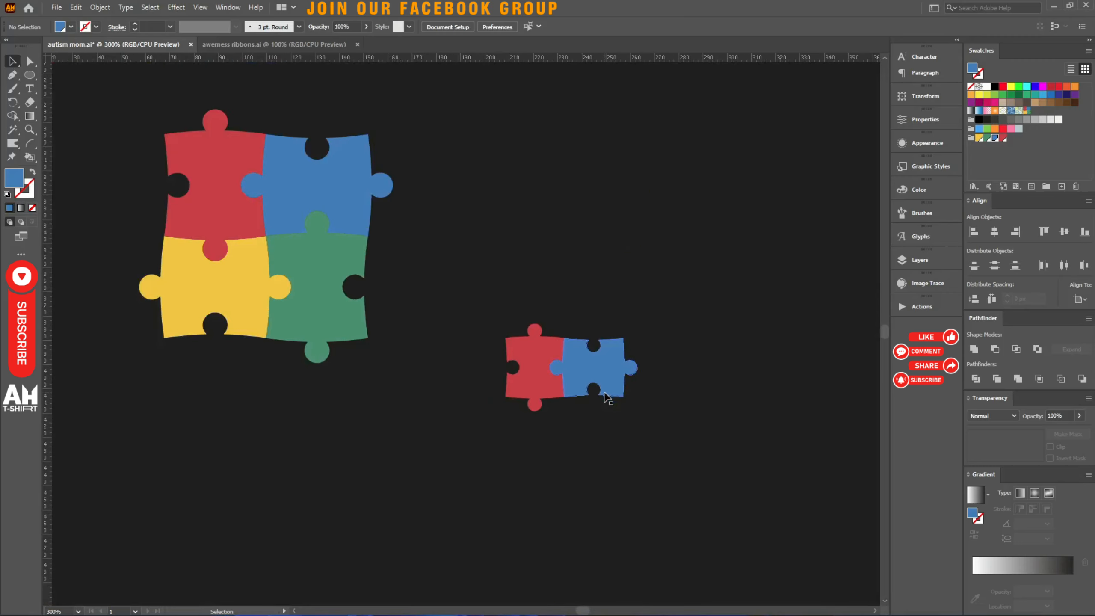
scroll(606, 396, up, 3)
drag(416, 364, 777, 368)
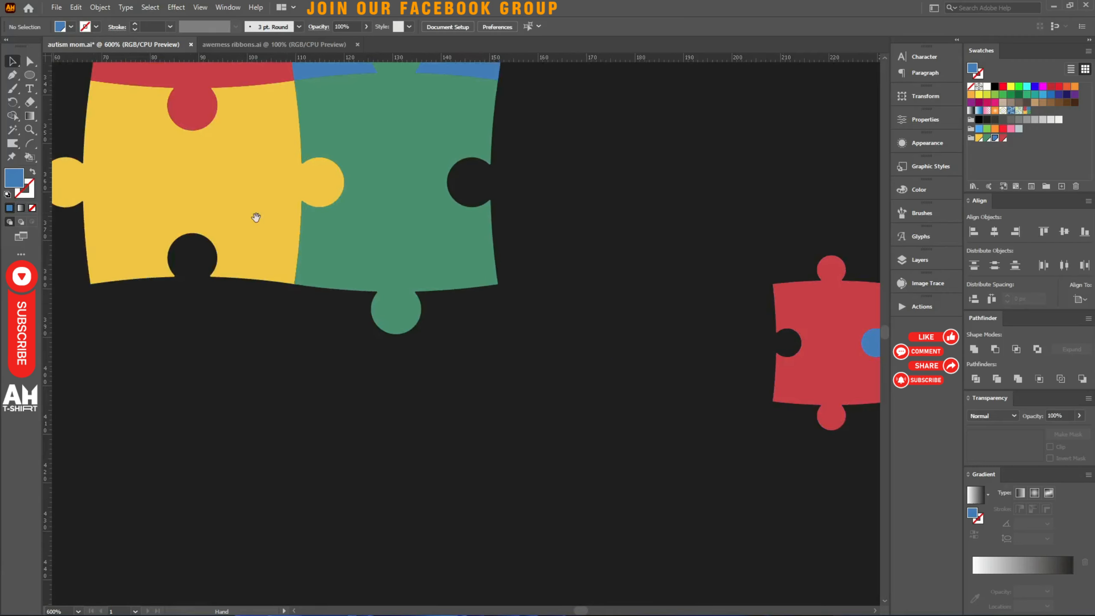
drag(672, 443, 285, 367)
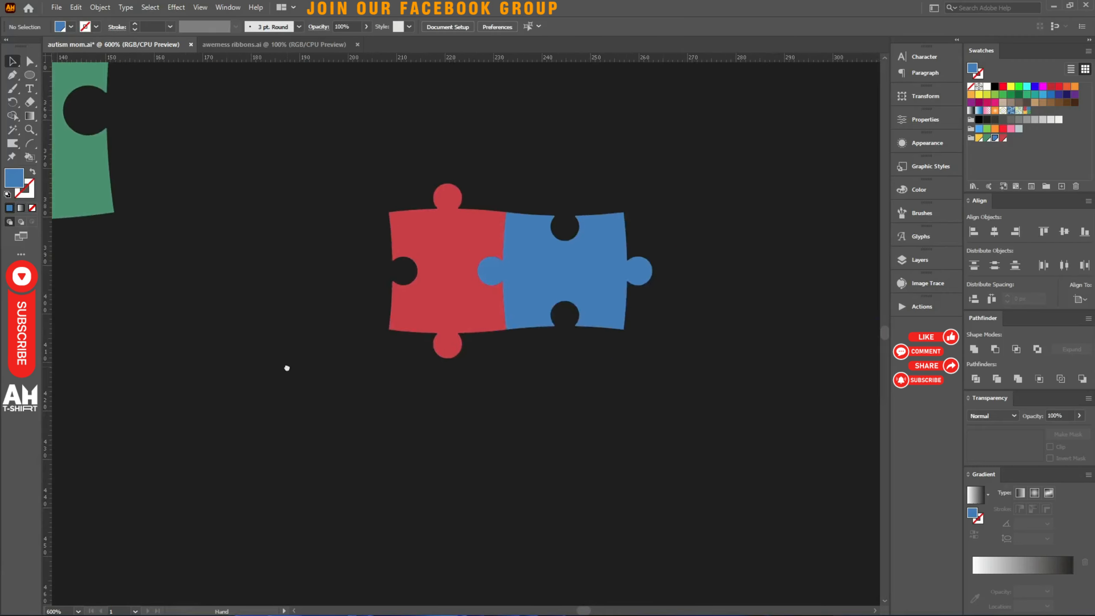
drag(602, 387, 473, 468)
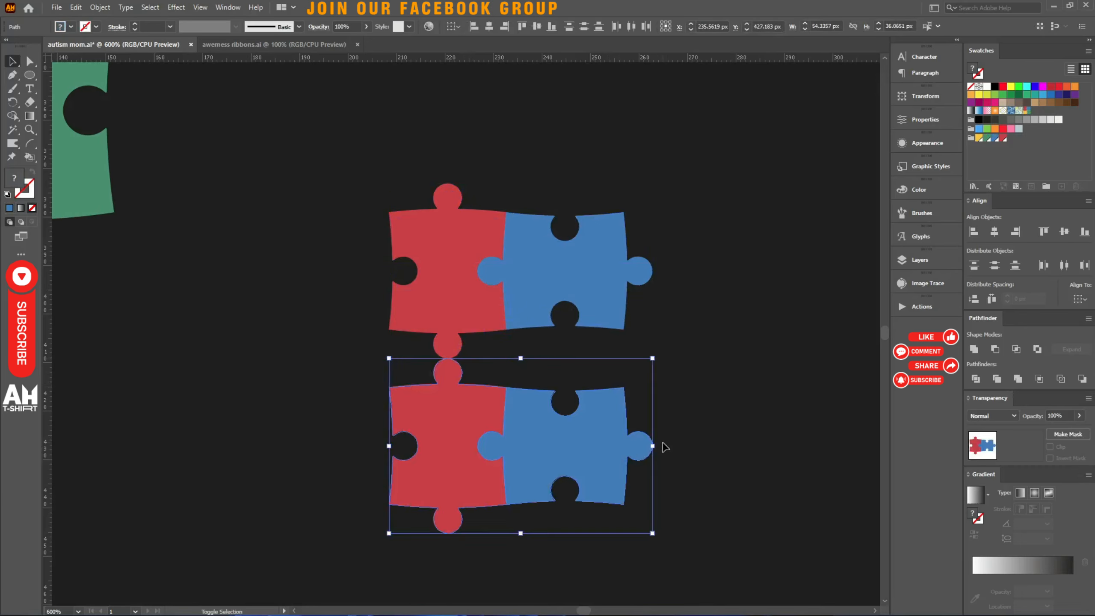
drag(660, 445, 416, 487)
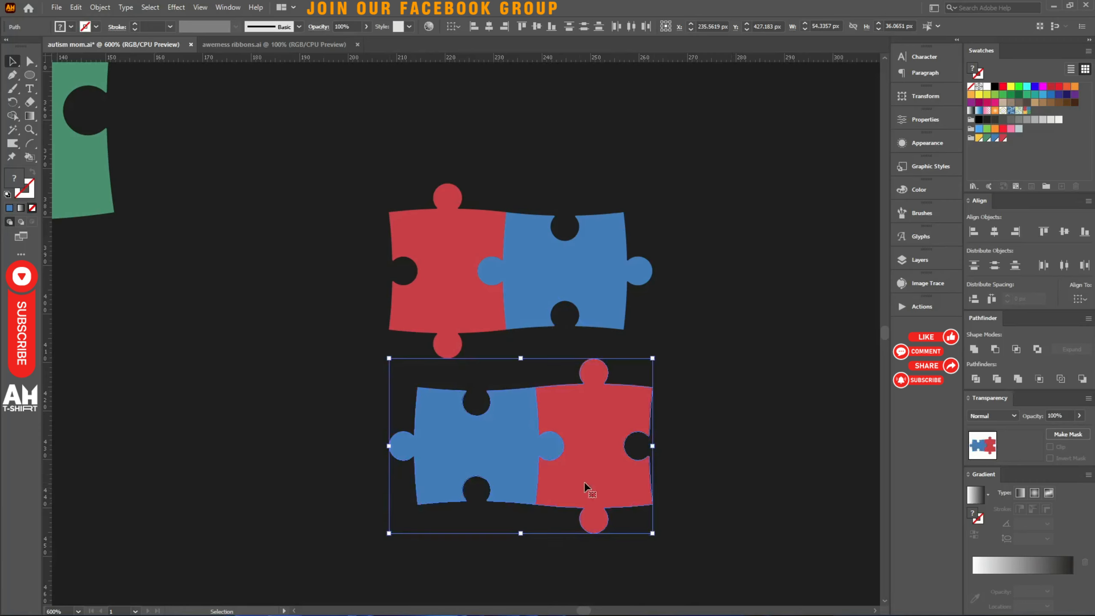
Step: Move the rotated pair slightly aside and group each two-piece row
drag(585, 487, 640, 499)
key(a)
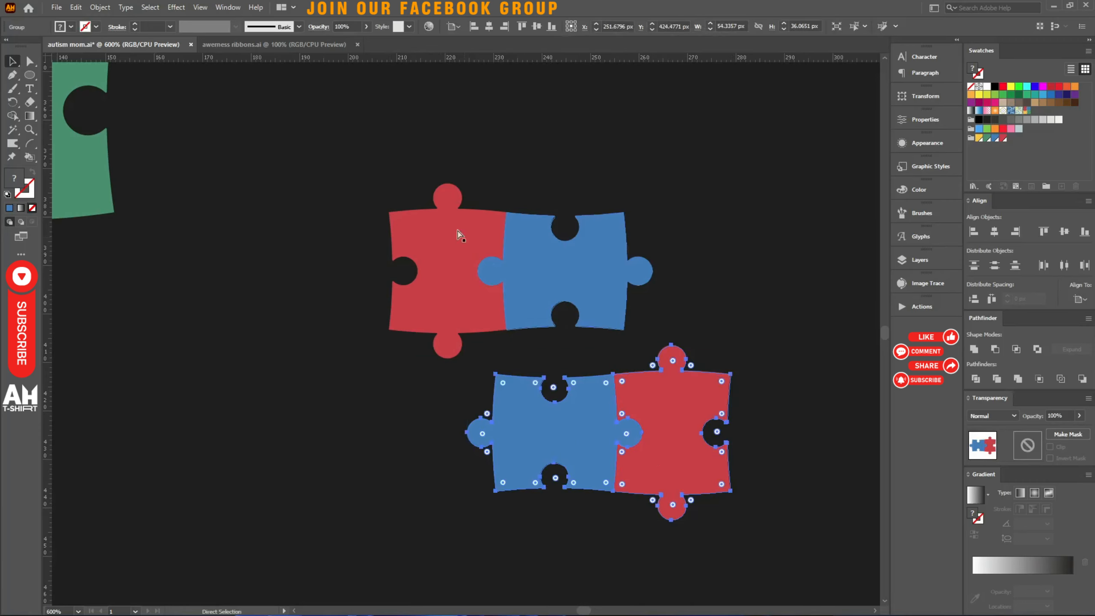
drag(401, 148, 619, 255)
key(ctrl+g)
Step: Move the lower row up under the upper row in outline view so their tabs and notches interlock exactly
drag(613, 421, 509, 398)
key(ctrl+y)
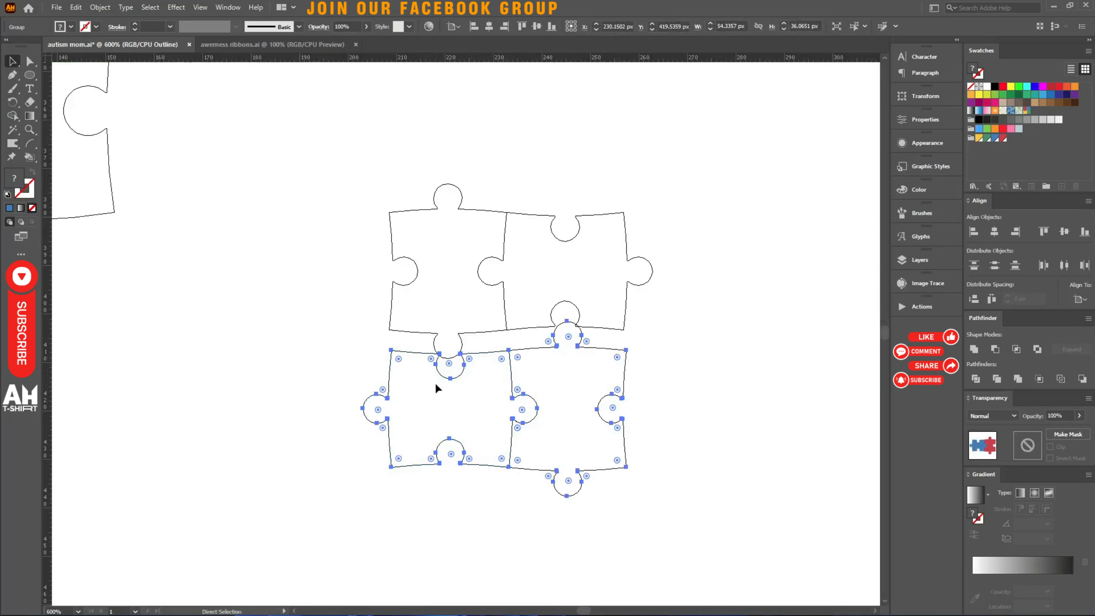
scroll(435, 388, up, 5)
drag(446, 454, 423, 342)
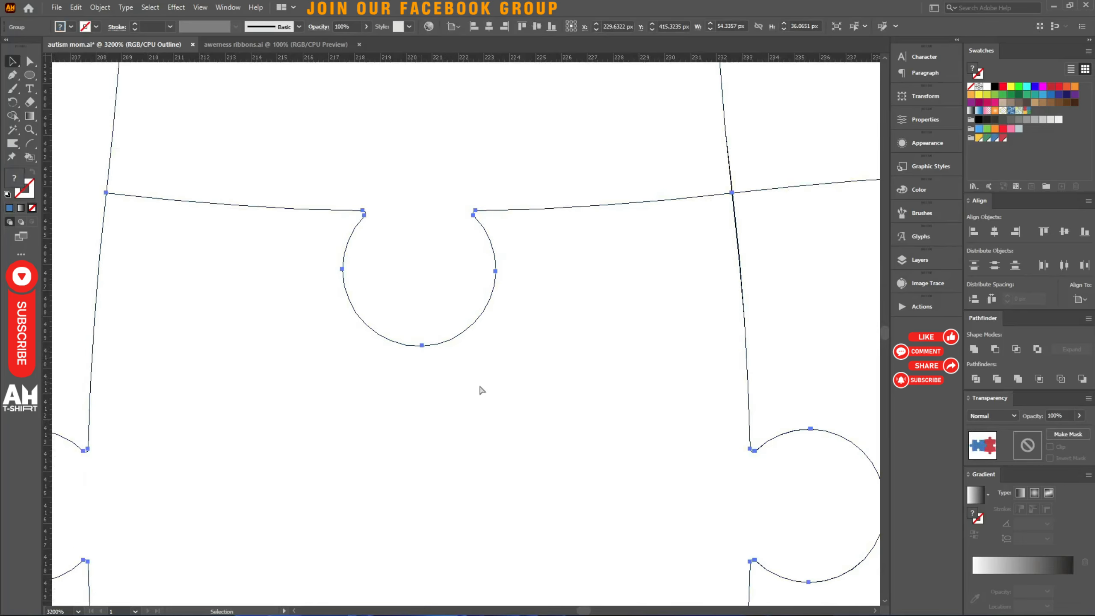
scroll(470, 396, down, 3)
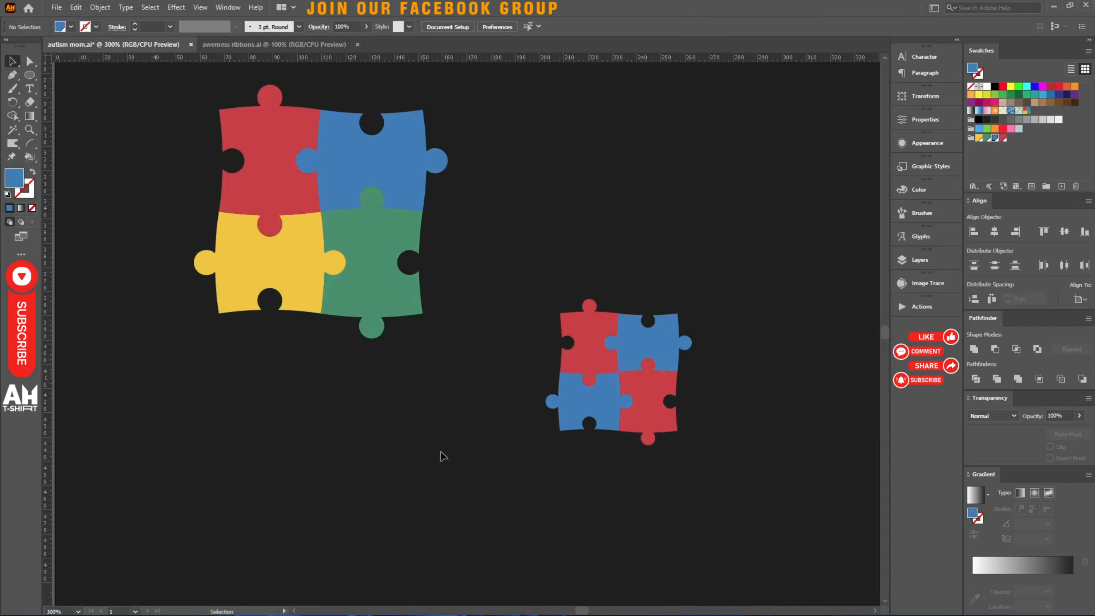
Step: Recolour the lower row's blue piece yellow and its red piece green by sampling the original artwork with the Eyedropper
key(i)
click(276, 275)
alt+click(564, 405)
click(390, 282)
alt+click(664, 409)
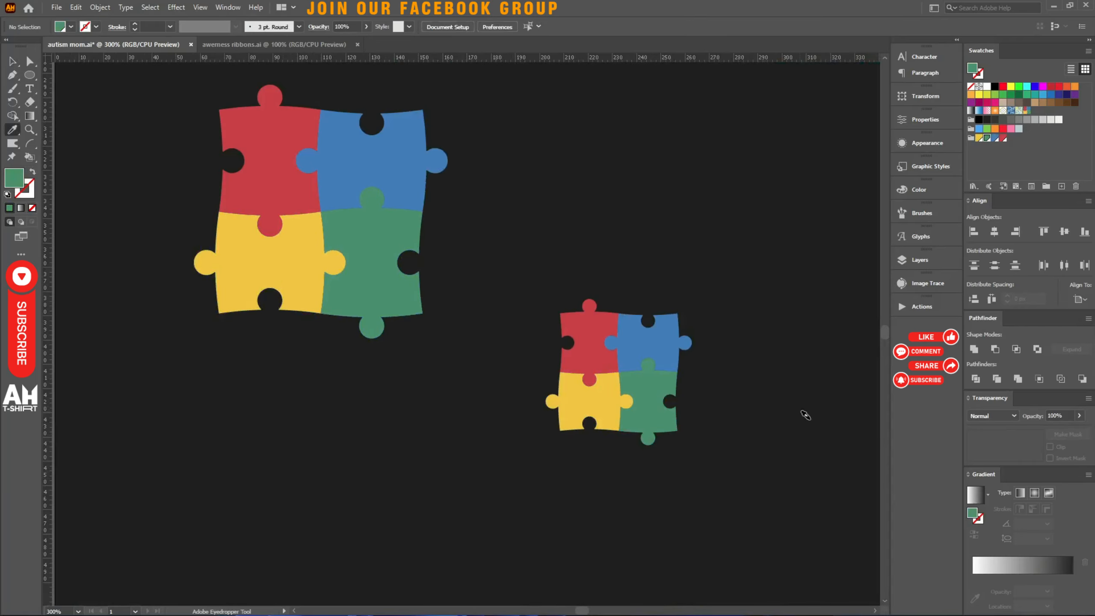
Step: Group the four small puzzle pieces and enlarge them proportionally to about 102 px wide
key(v)
scroll(707, 487, down, 2)
drag(733, 501, 605, 367)
drag(691, 424, 742, 424)
key(ctrl+g)
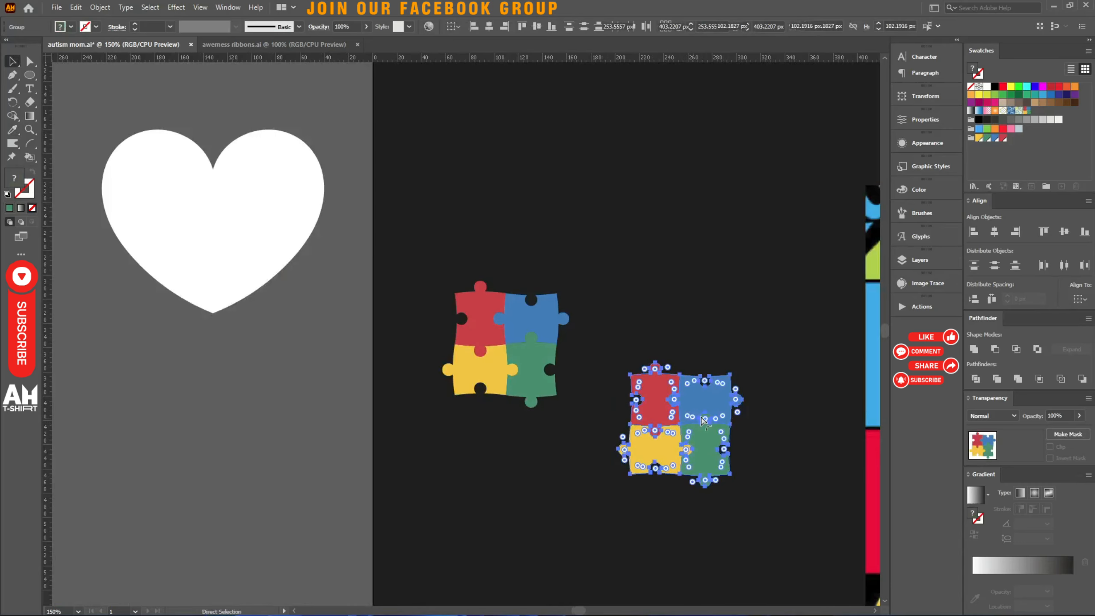
Step: Clear the artboard by moving the reference image to its left and both four-piece puzzles off the artboard
scroll(518, 353, down, 3)
drag(750, 384, 265, 424)
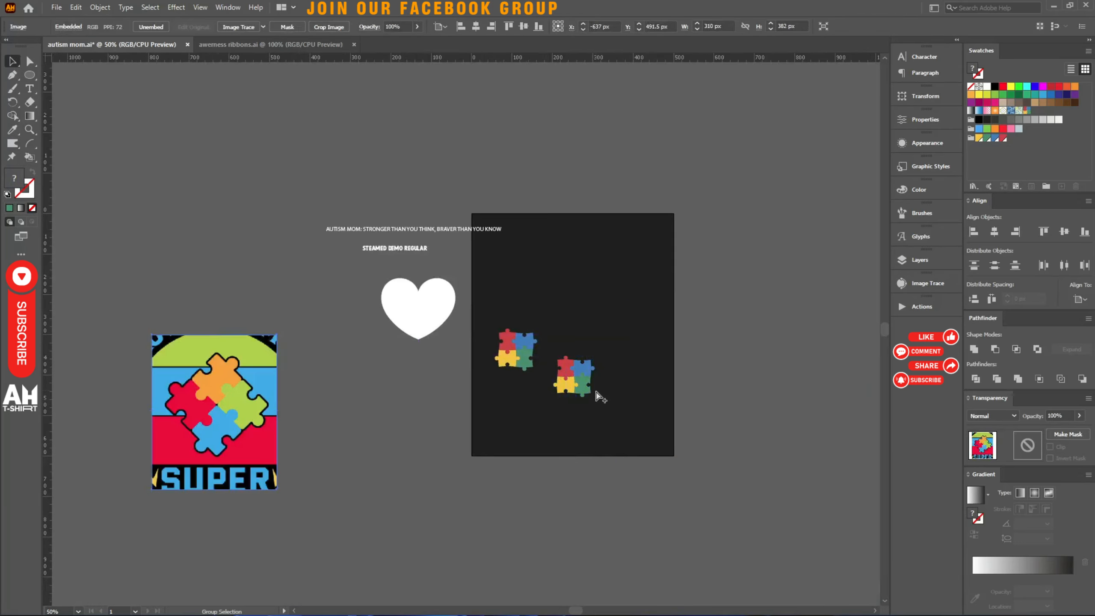
scroll(573, 372, up, 1)
drag(501, 342, 299, 280)
drag(591, 390, 484, 281)
scroll(645, 284, up, 3)
scroll(548, 294, down, 2)
click(321, 351)
scroll(530, 293, up, 2)
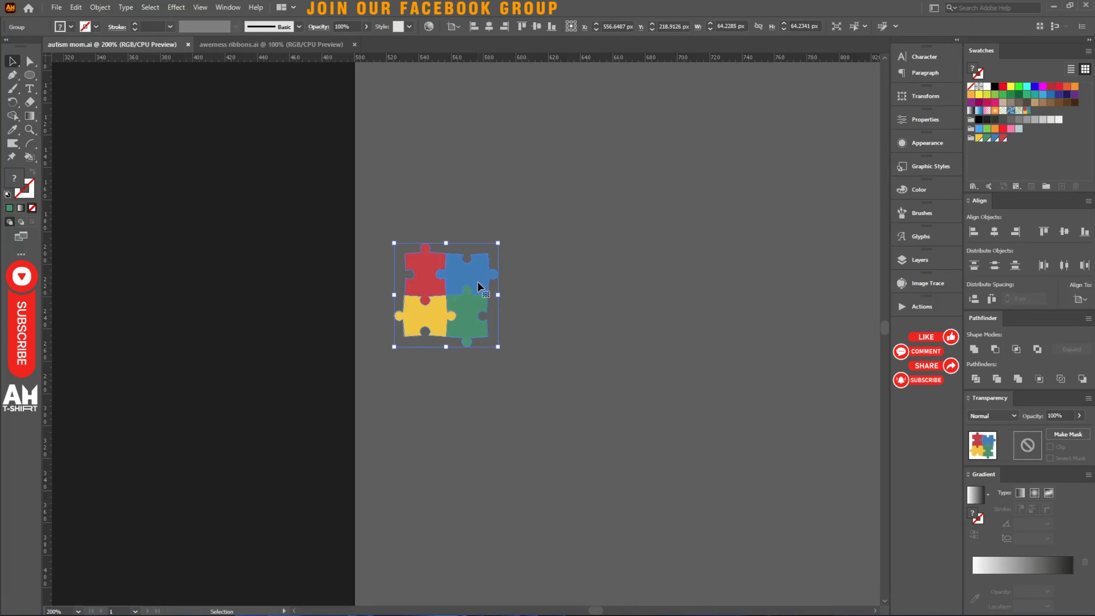
click(100, 7)
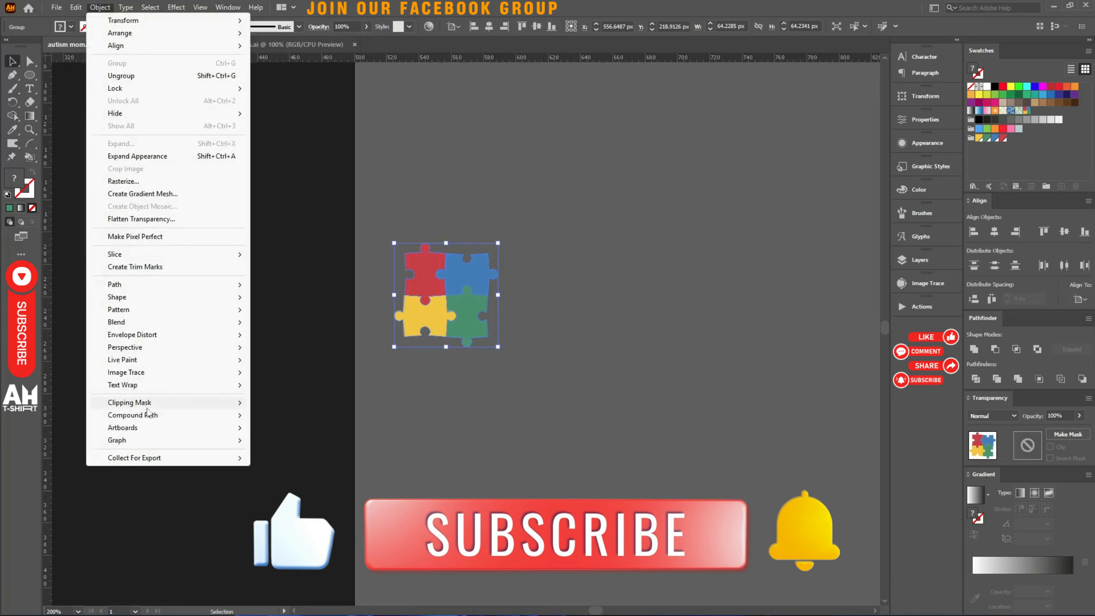
mouse_move(118, 310)
click(267, 309)
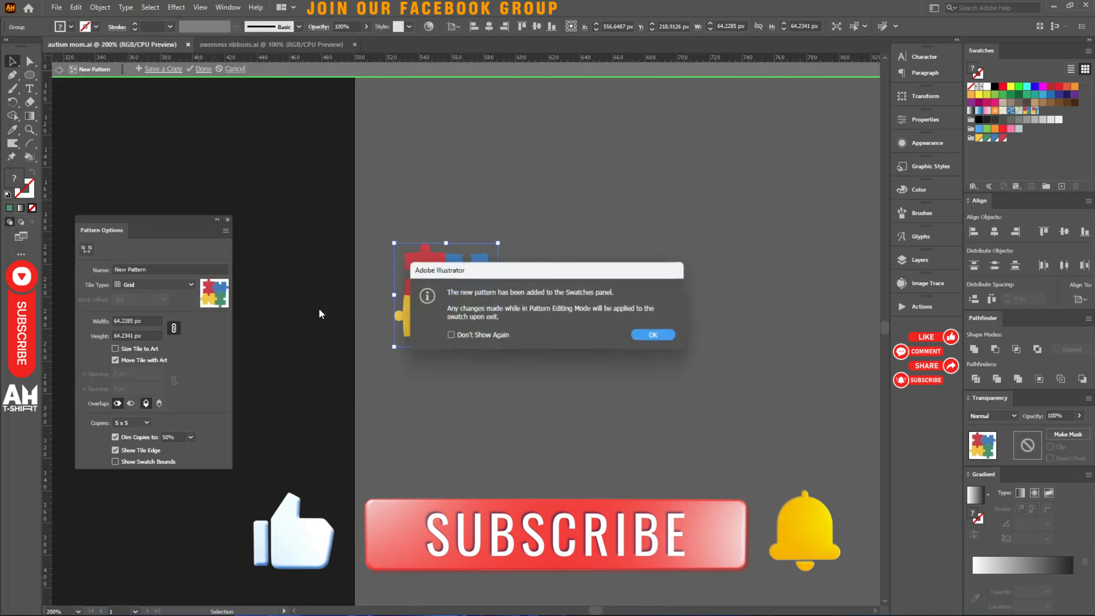
click(657, 336)
scroll(375, 226, up, 4)
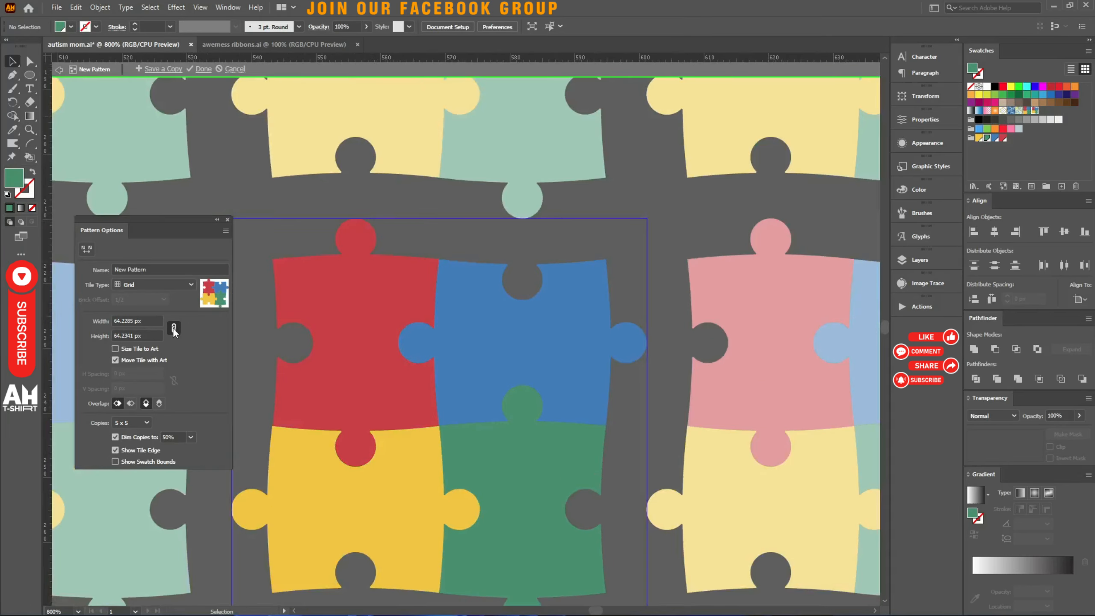
click(142, 319)
key(ctrl+a)
text(64)
key(Return)
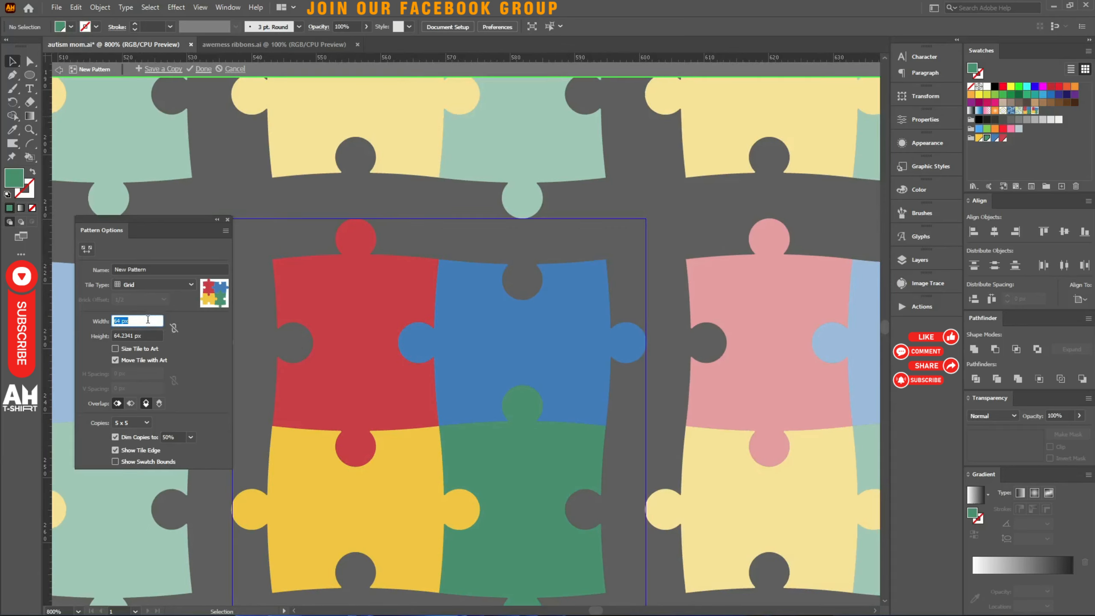
key(Up)
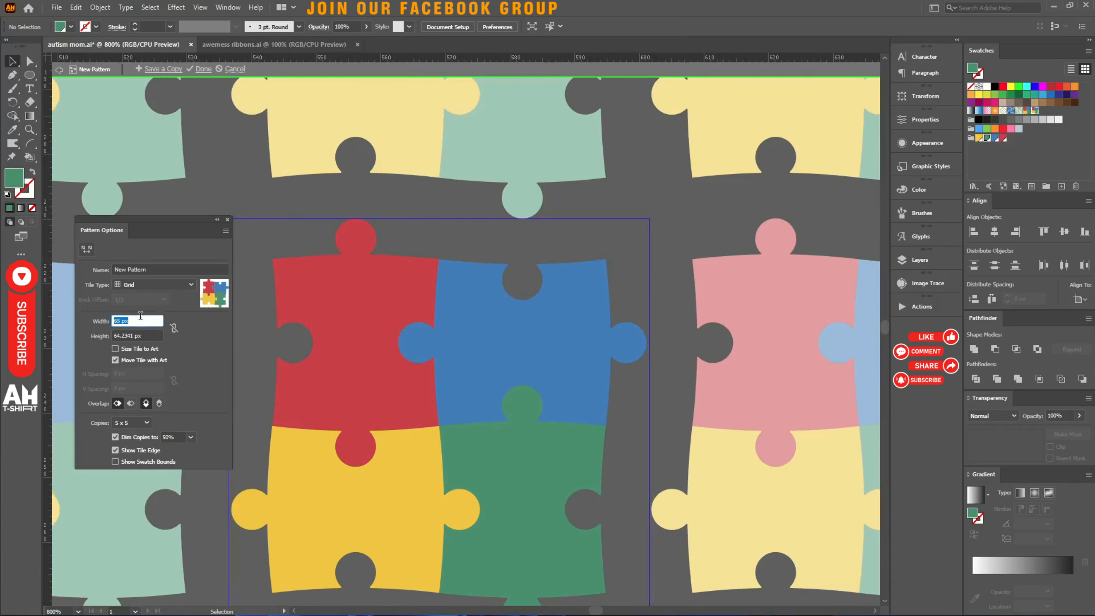
click(203, 69)
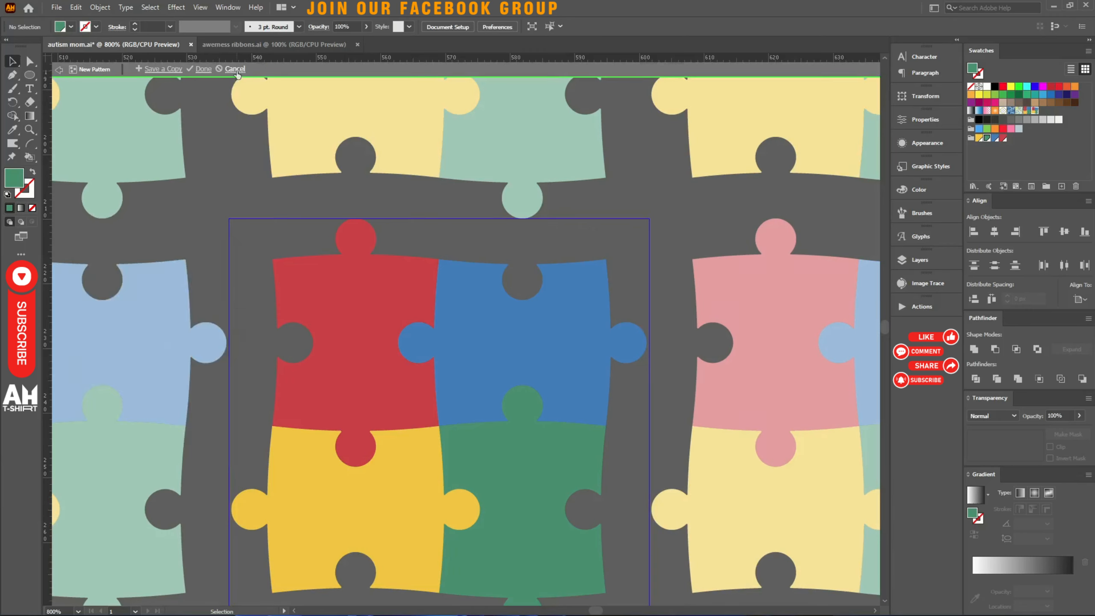
Step: Create a new pattern from the four-piece puzzle group and accept the swatch notice
click(277, 238)
click(100, 7)
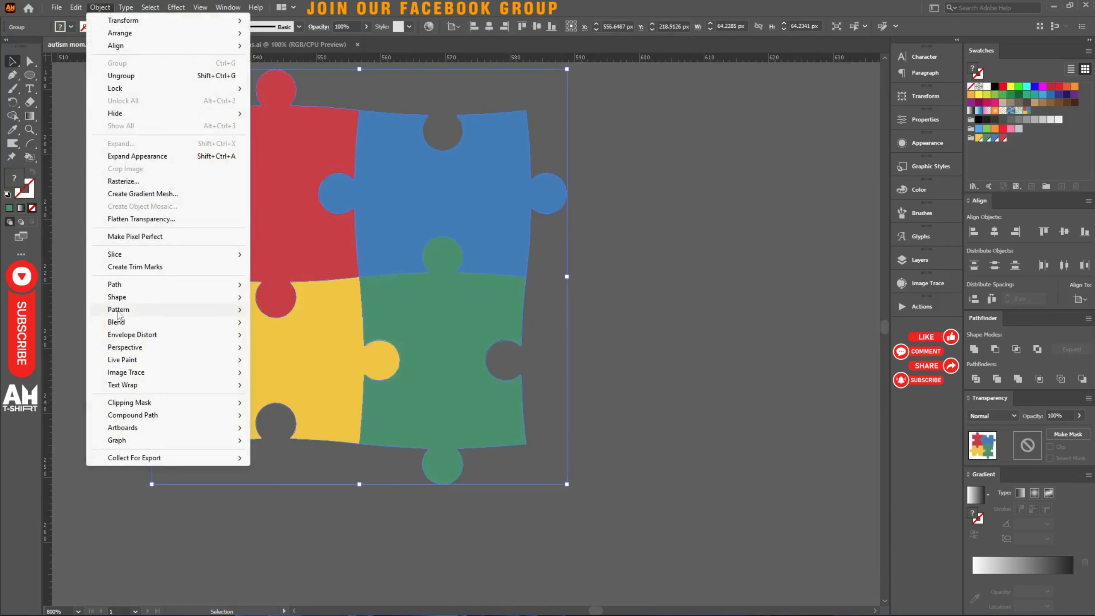
mouse_move(234, 312)
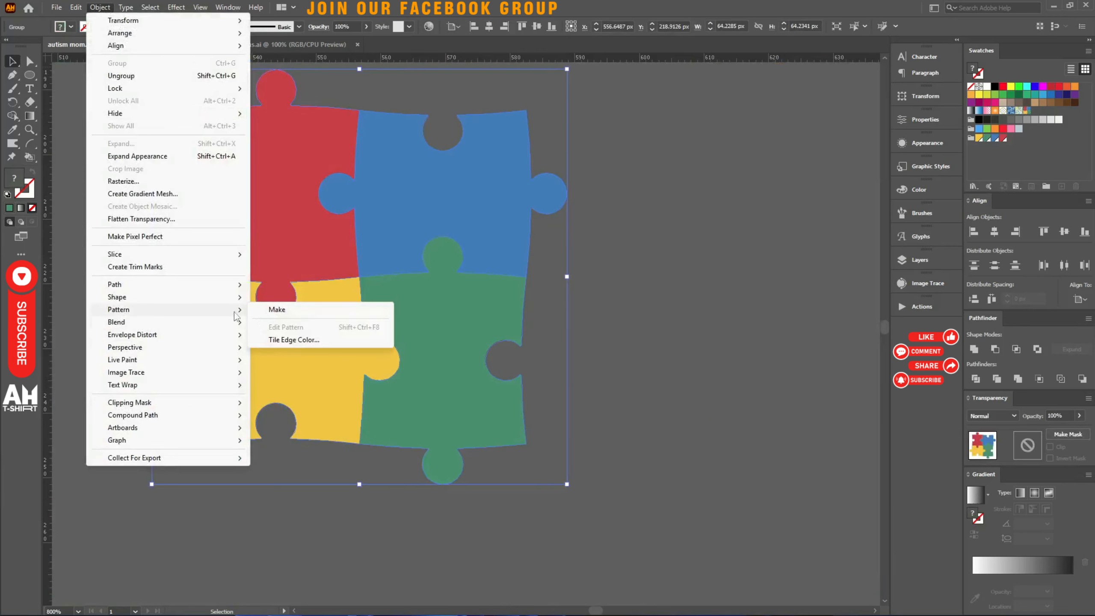
click(276, 309)
click(656, 336)
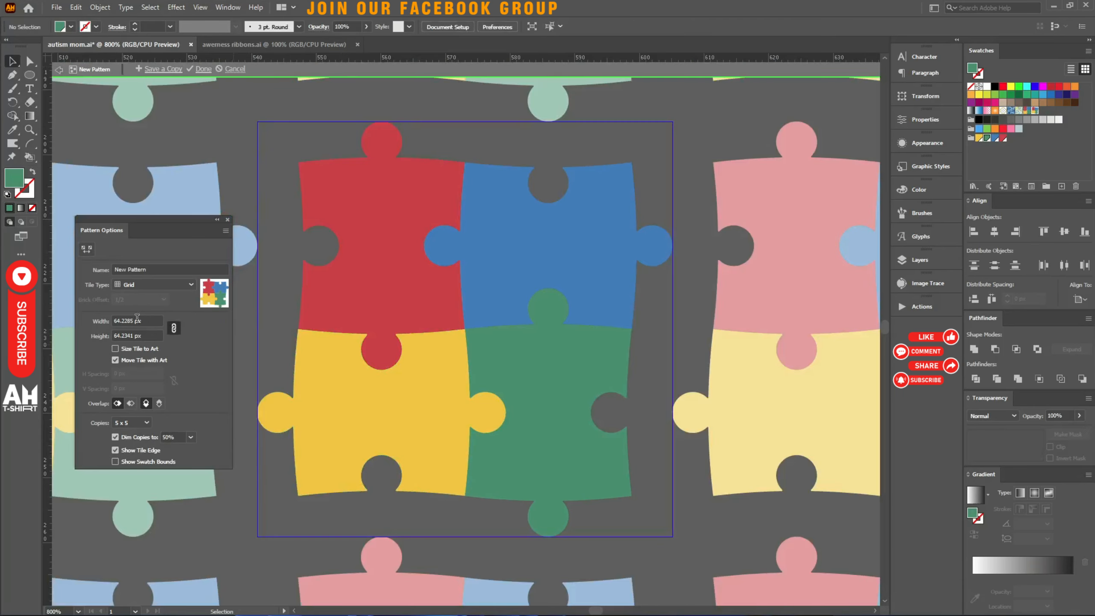
Step: Reduce the linked pattern tile size to about 51.7 px wide so neighbouring puzzle pieces interlock, and finish the pattern
scroll(133, 320, up, 1)
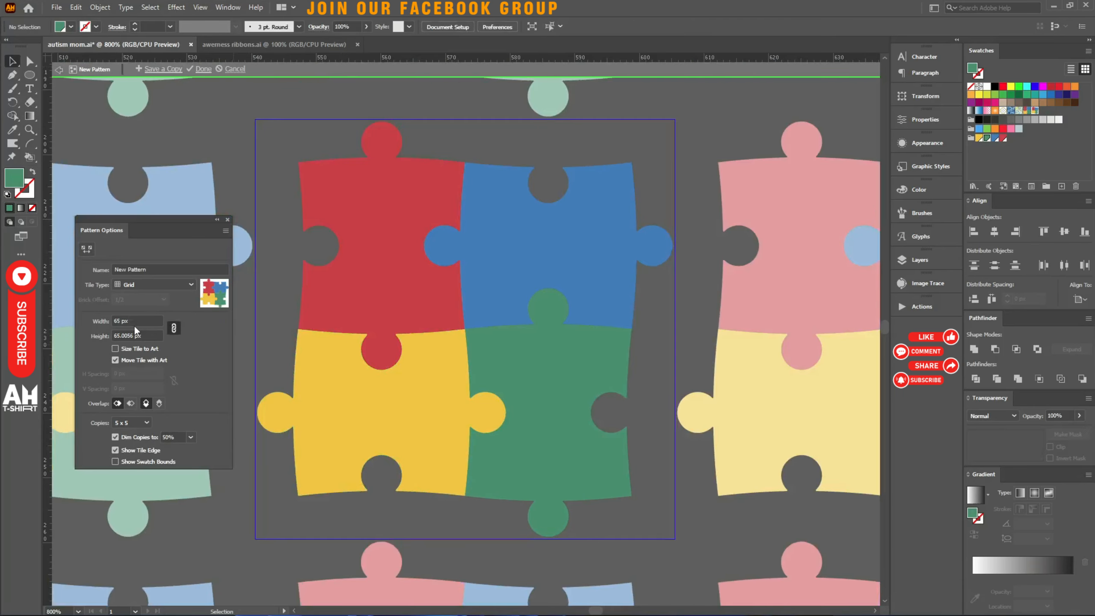
scroll(133, 324, down, 9)
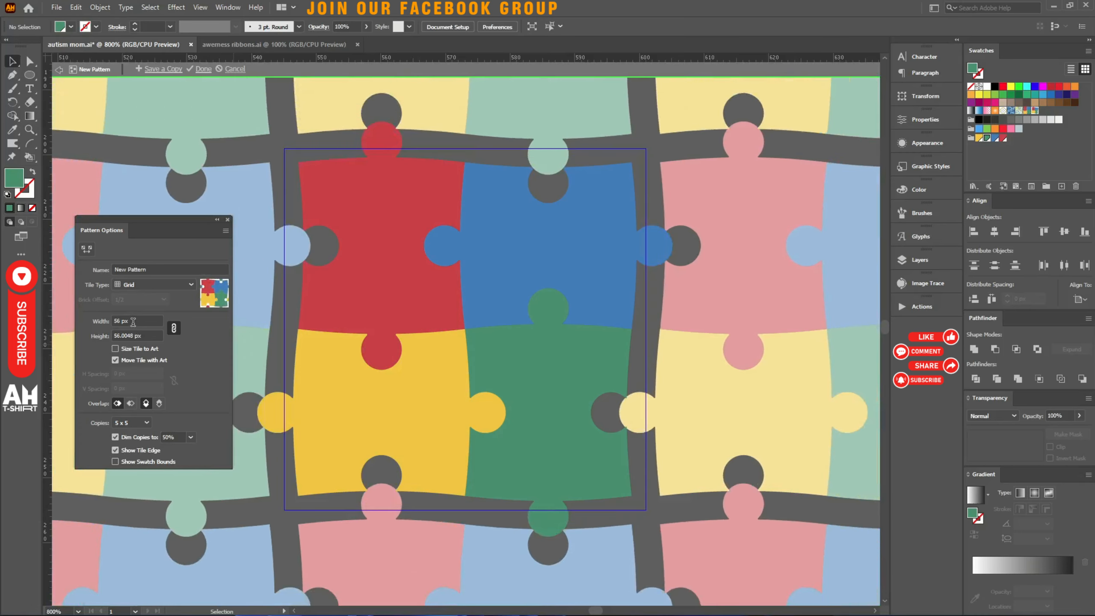
scroll(133, 321, down, 1)
scroll(371, 115, up, 5)
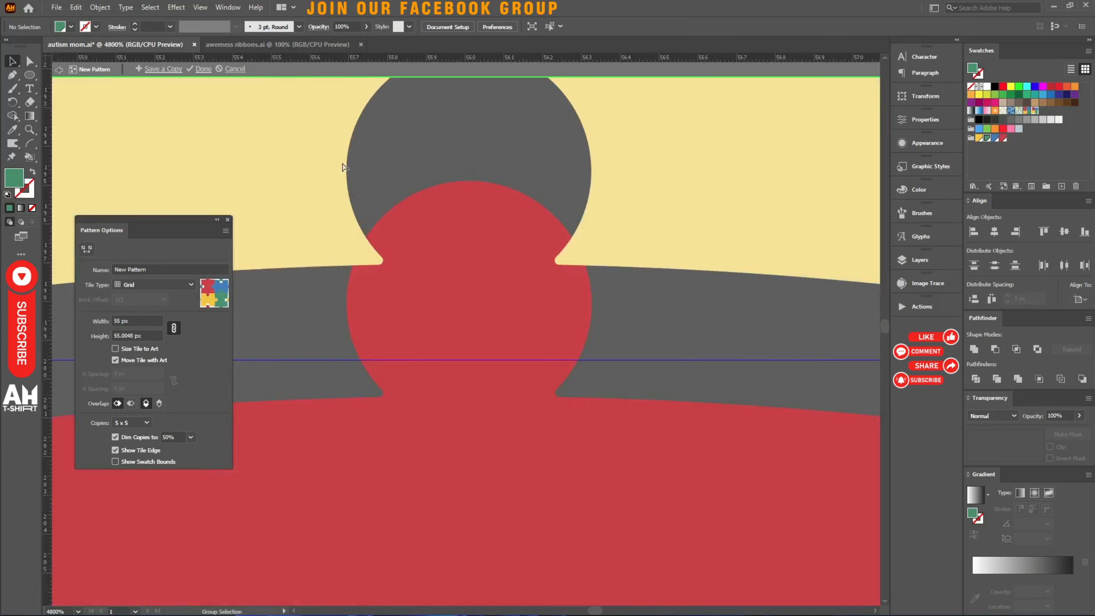
scroll(137, 320, down, 3)
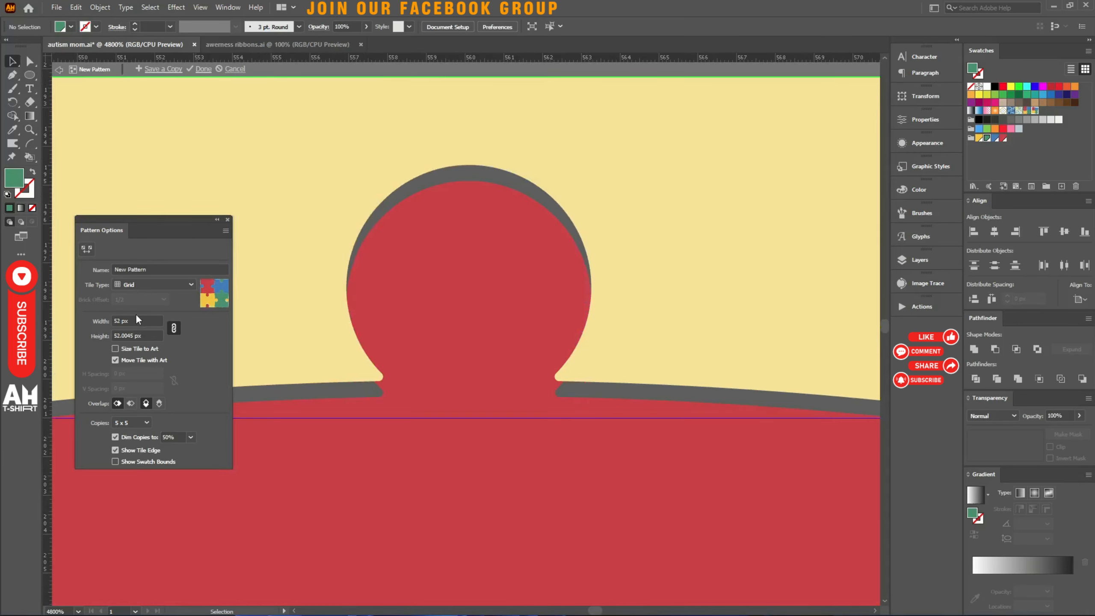
scroll(136, 320, down, 4)
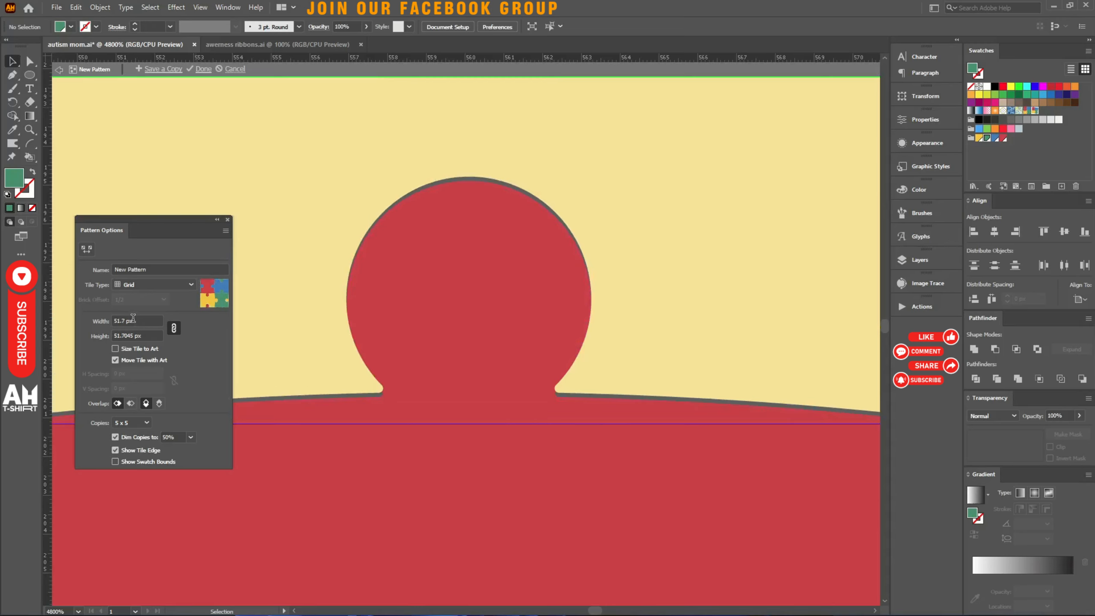
click(200, 68)
Step: Move the small four-piece puzzle group off the artboard to below the white heart and save the document
drag(628, 281, 216, 344)
key(ctrl+s)
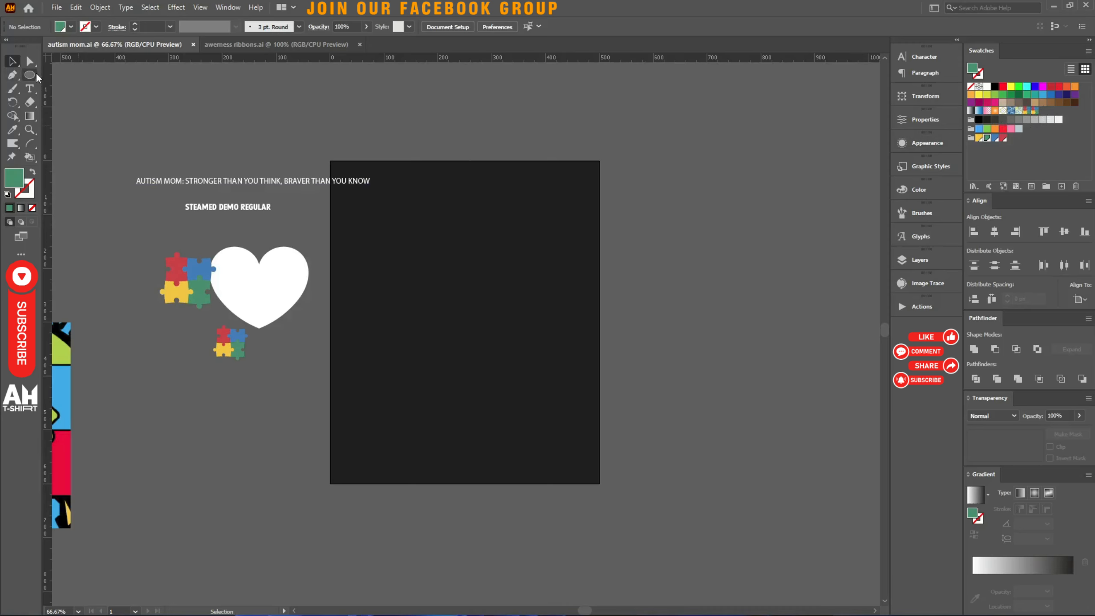
Step: Draw a rectangle about 320 by 281 px on the artboard and fill it with the new puzzle pattern
drag(37, 74, 69, 75)
scroll(459, 300, up, 2)
drag(312, 173, 701, 514)
click(978, 139)
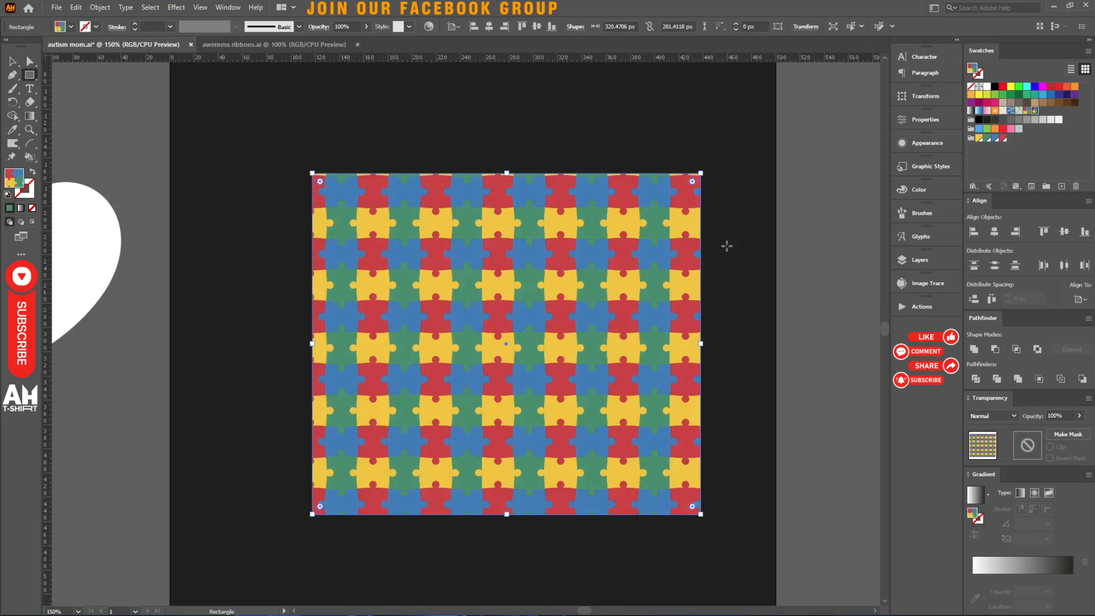
Step: Enlarge the patterned rectangle to about 1355 by 1561 px and inspect the piece joints for gaps
key(v)
scroll(451, 359, down, 2)
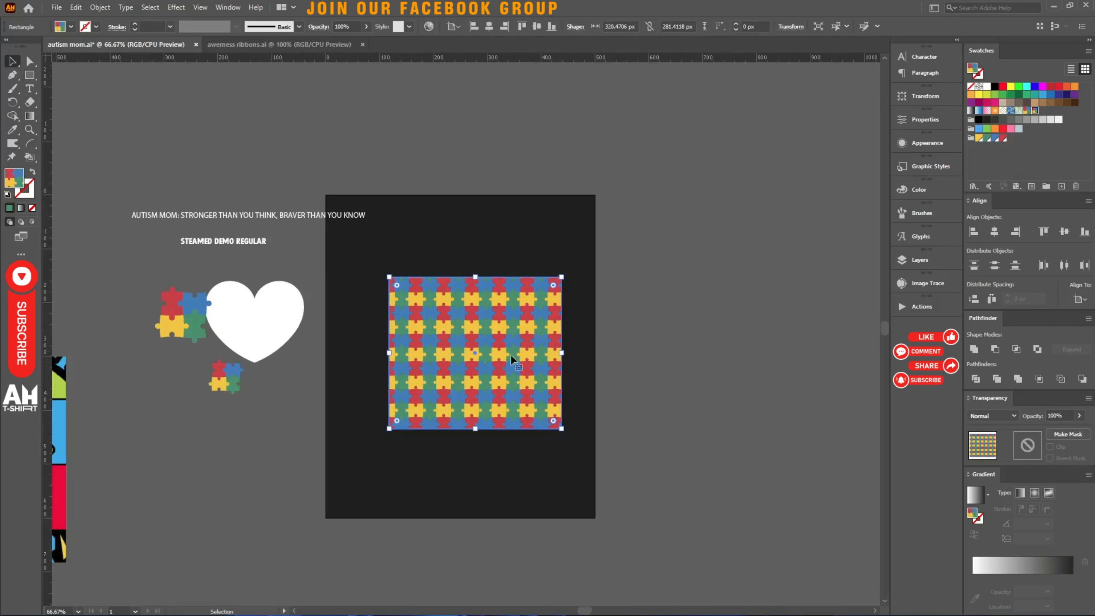
scroll(511, 358, down, 2)
drag(492, 390, 768, 548)
drag(587, 312, 588, 130)
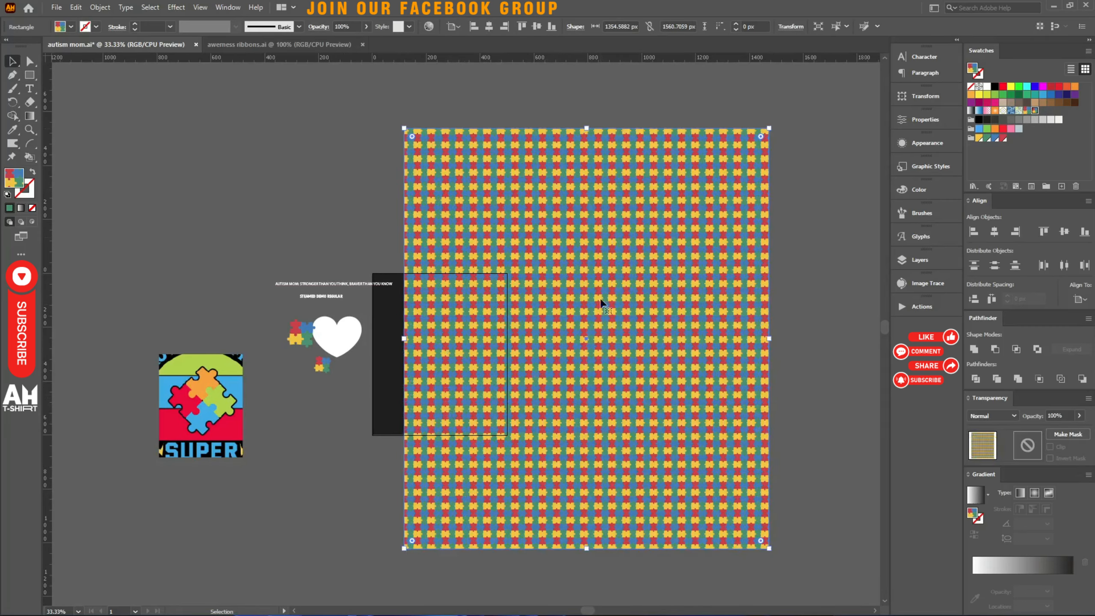
scroll(564, 243, up, 12)
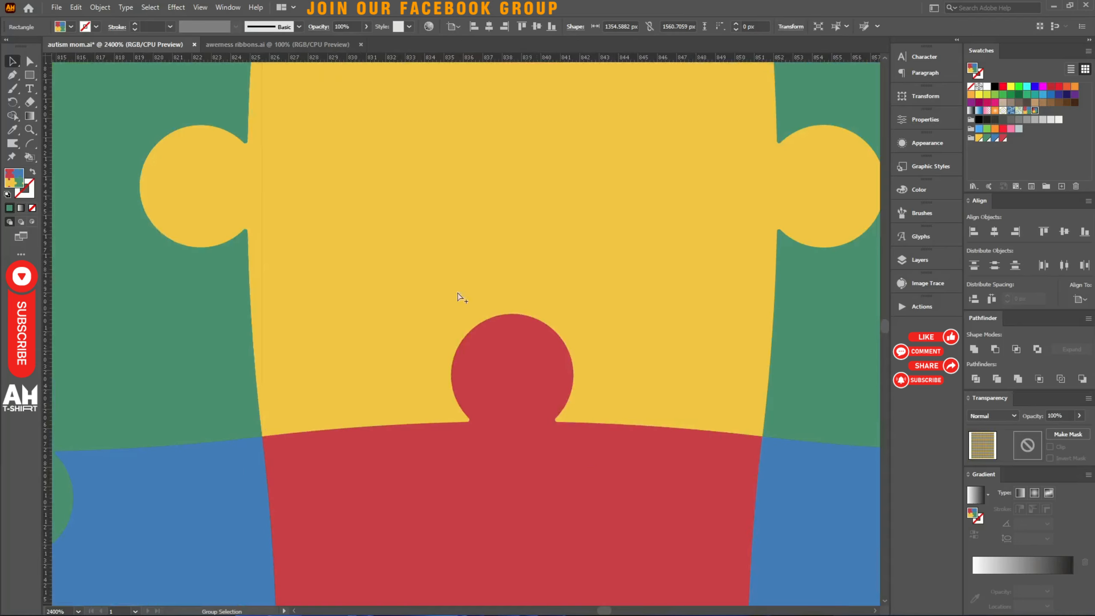
scroll(215, 195, up, 2)
scroll(543, 249, down, 15)
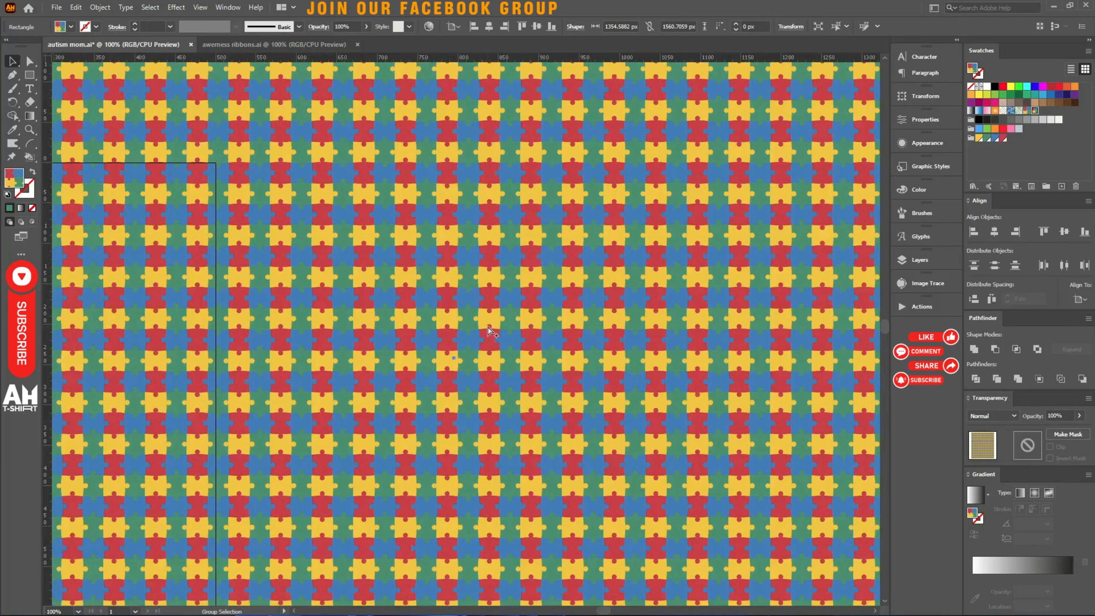
scroll(492, 332, down, 3)
Step: Delete the large patterned test rectangle and fit the artboard in the window
drag(441, 339, 591, 262)
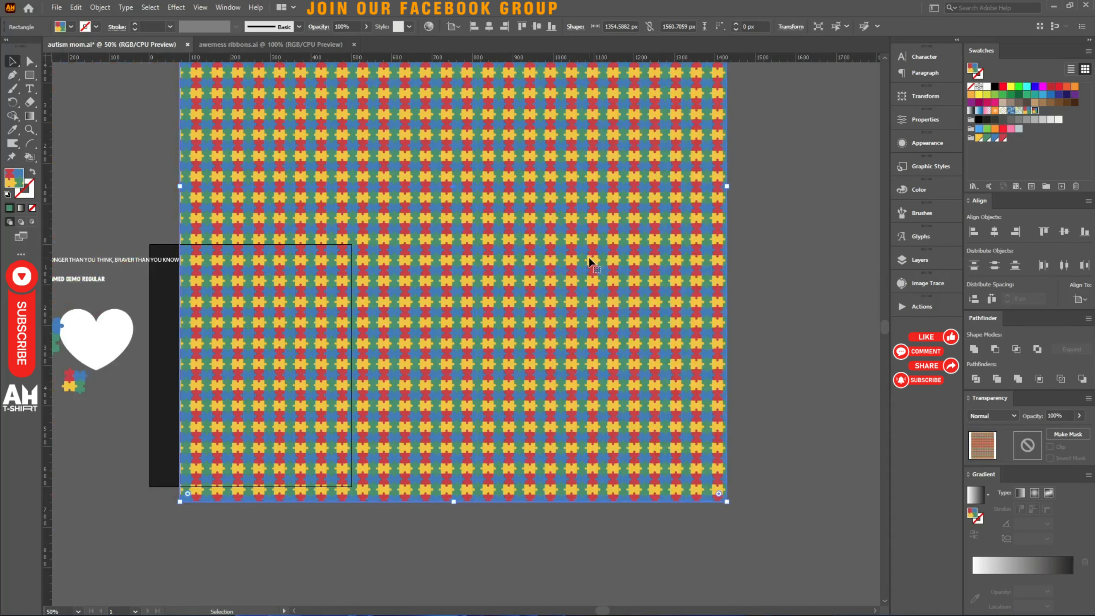
key(Delete)
key(ctrl+0)
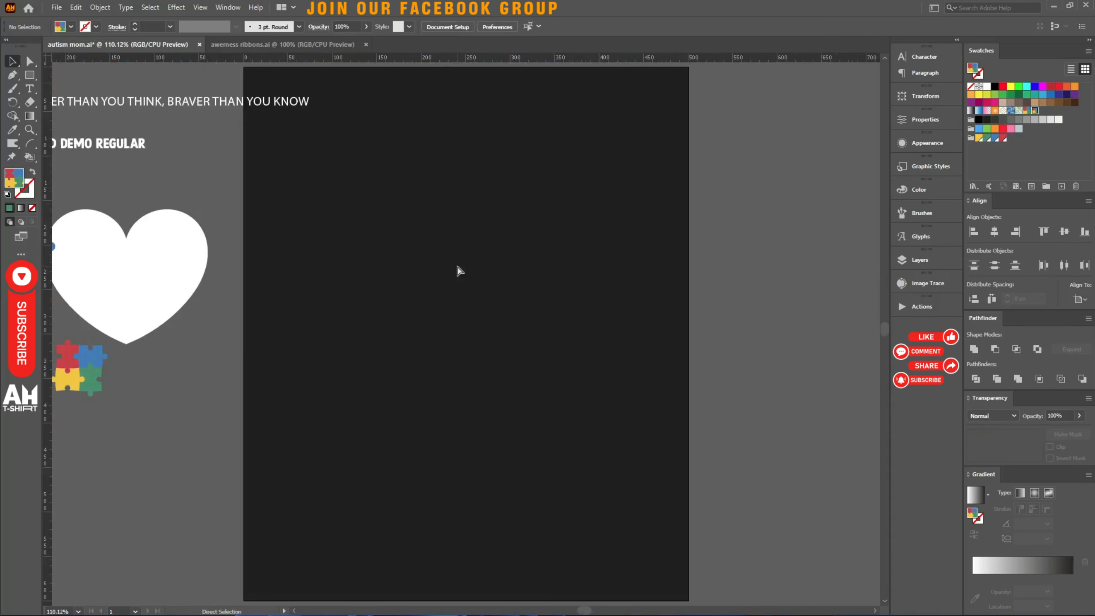
Step: Move the large four-piece puzzle away from the white heart and shift the heart slightly, both left of the artboard
drag(373, 342, 609, 313)
drag(260, 239, 222, 297)
mouse_move(358, 263)
mouse_down()
mouse_move(362, 235)
mouse_move(362, 257)
mouse_move(348, 257)
mouse_up()
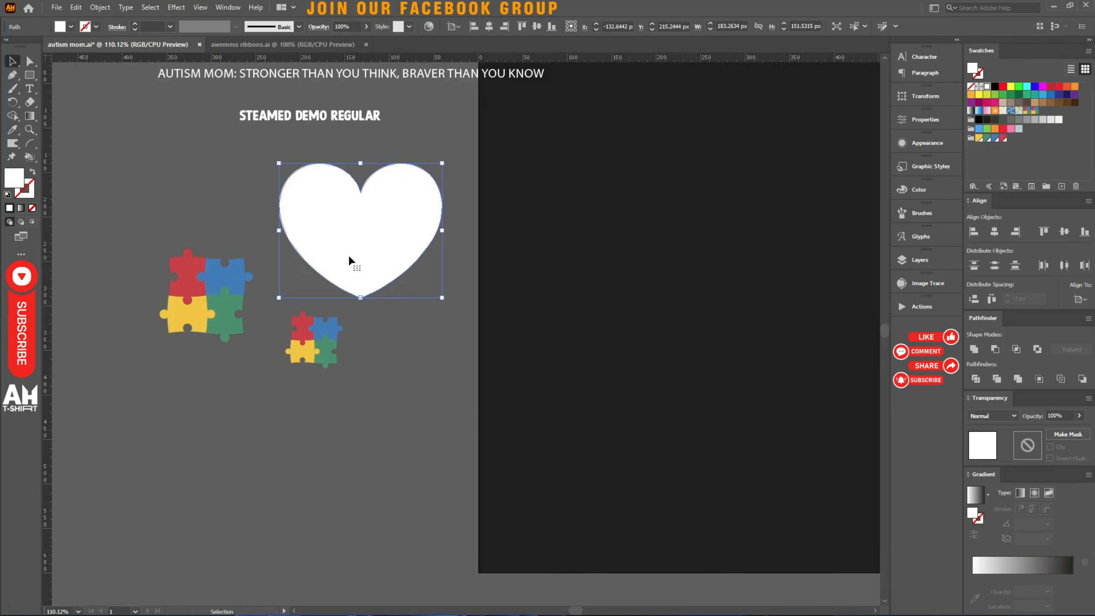
Step: Show the document's guides
right_click(634, 230)
click(655, 343)
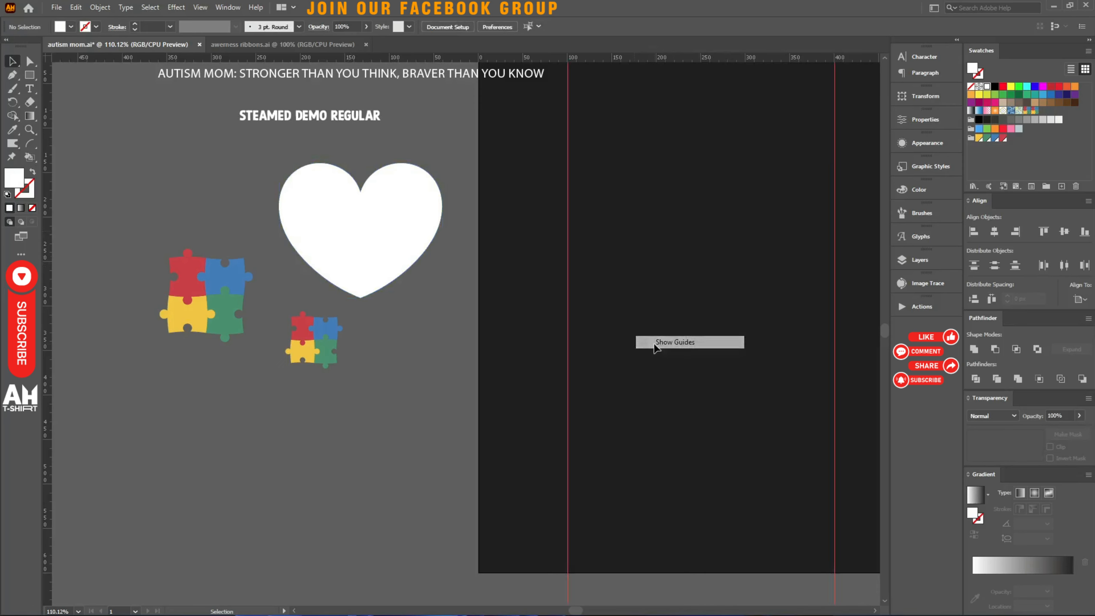
key(space)
drag(564, 306, 485, 388)
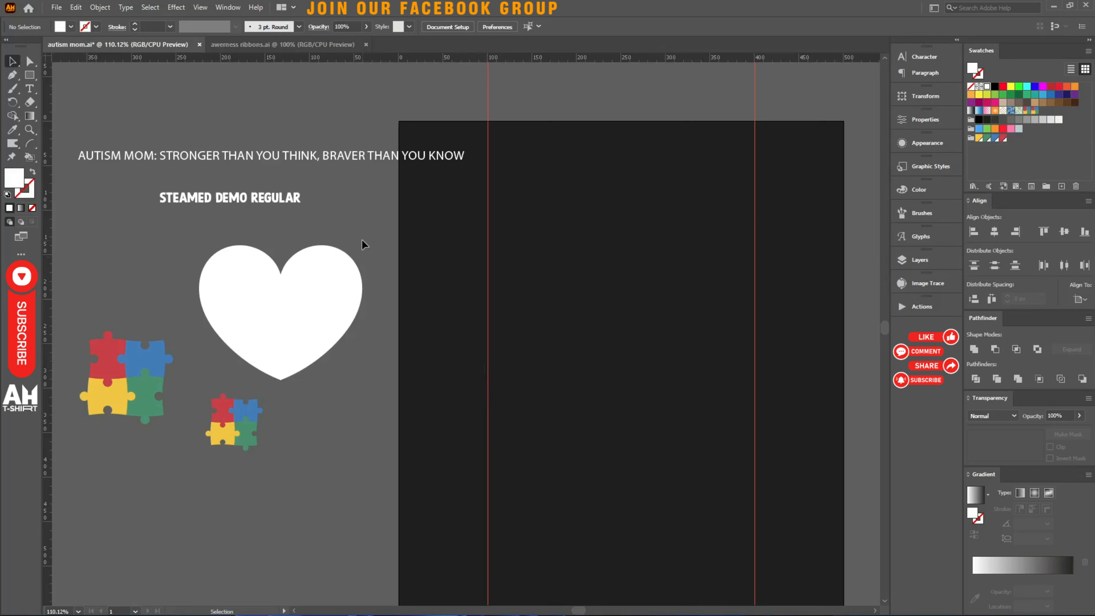
Step: Move the slogan text onto the artboard and place the STEAMED DEMO REGULAR sample text over the artboard's left edge
key(space)
drag(256, 162, 633, 277)
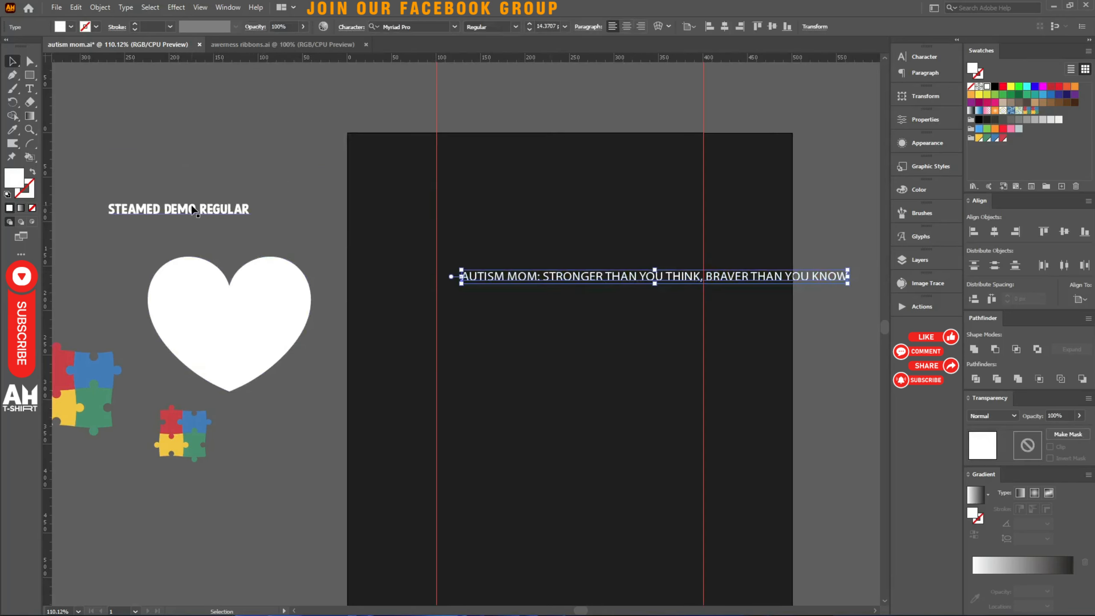
drag(193, 210, 347, 222)
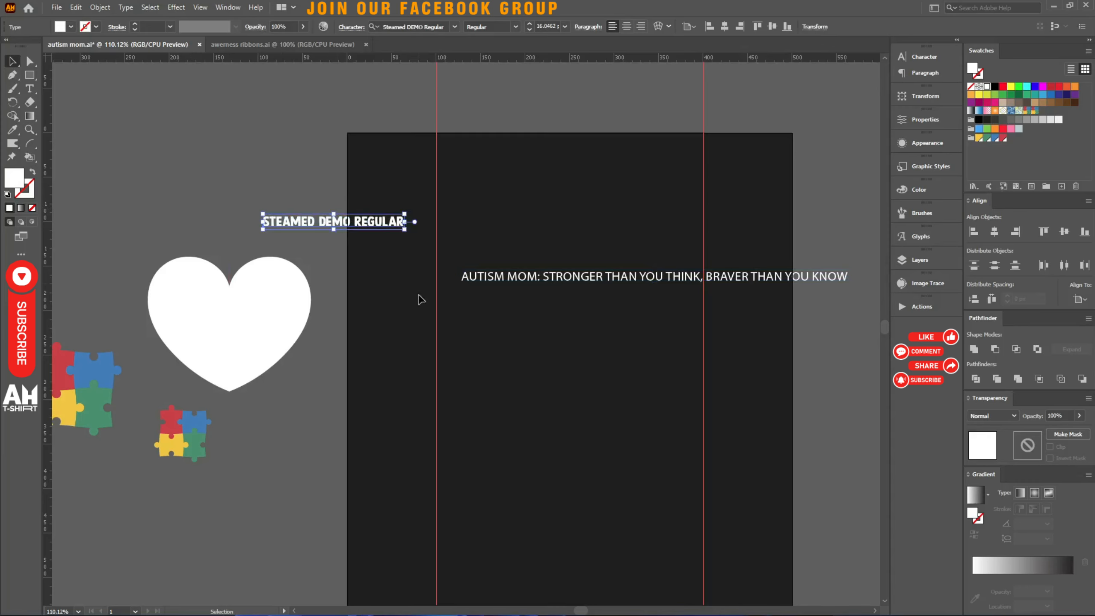
click(421, 300)
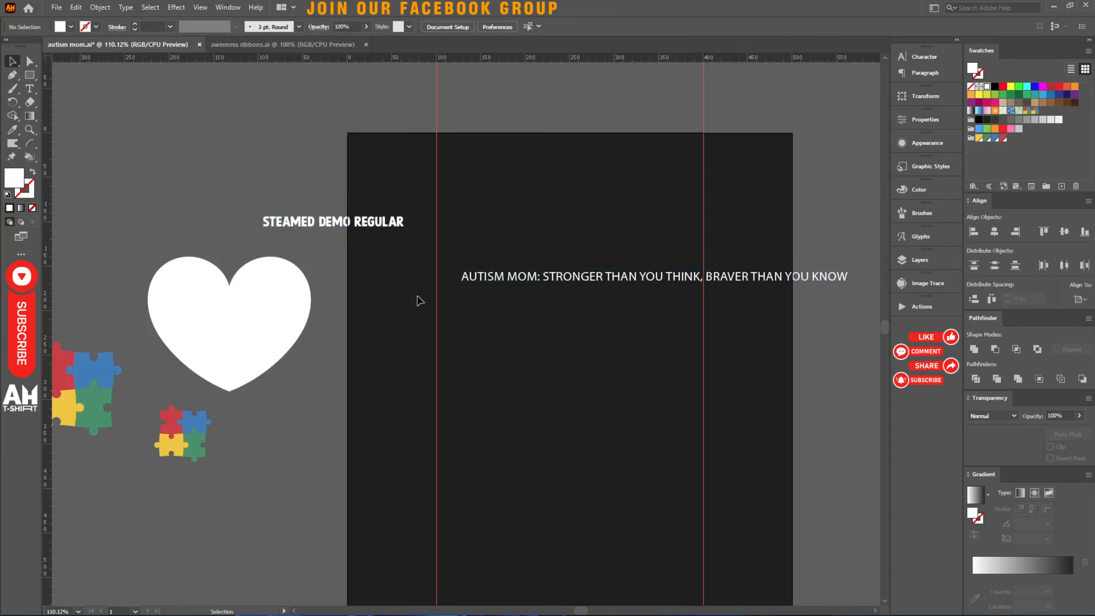
Step: Remove the slogan's punctuation and break it into six lines: AUTISM, MOM, STRONGER, THAN YOU THINK, BRAVER, THAN YOU KNOW
key(t)
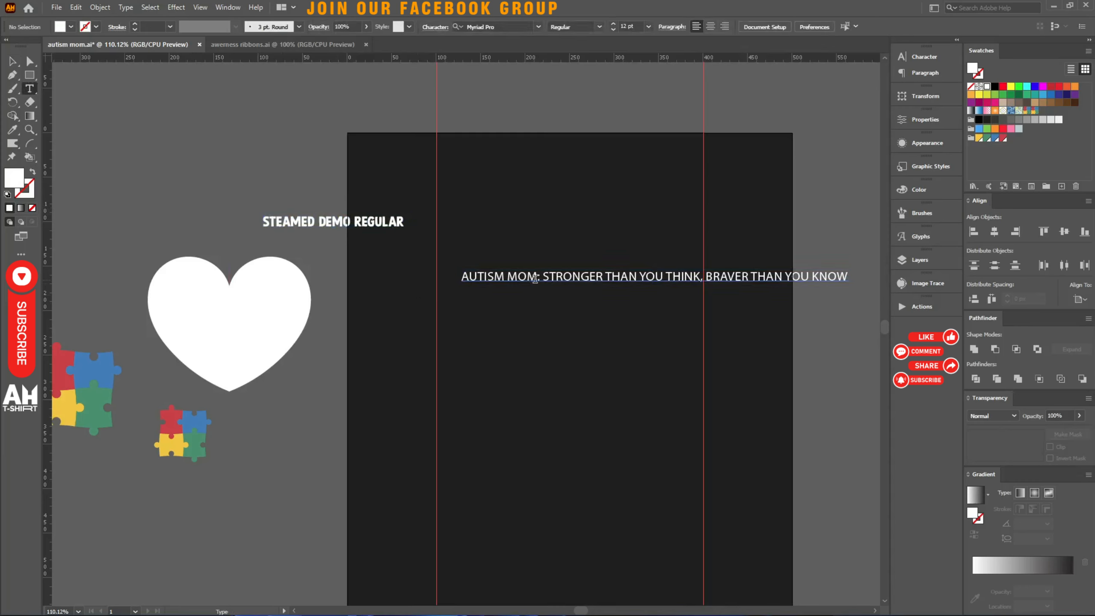
drag(537, 278, 543, 279)
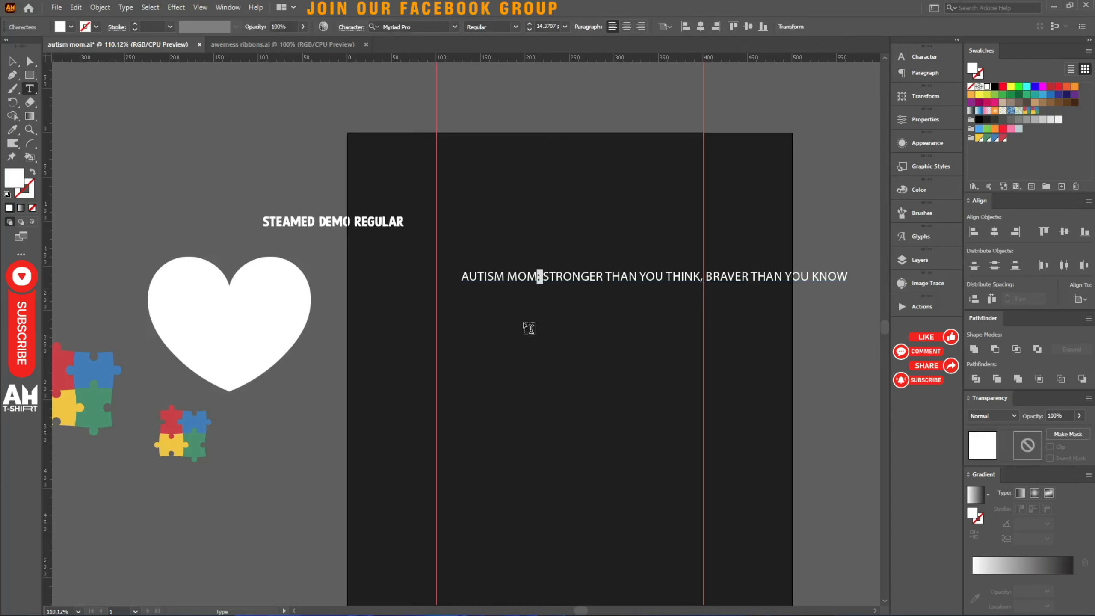
key(Return)
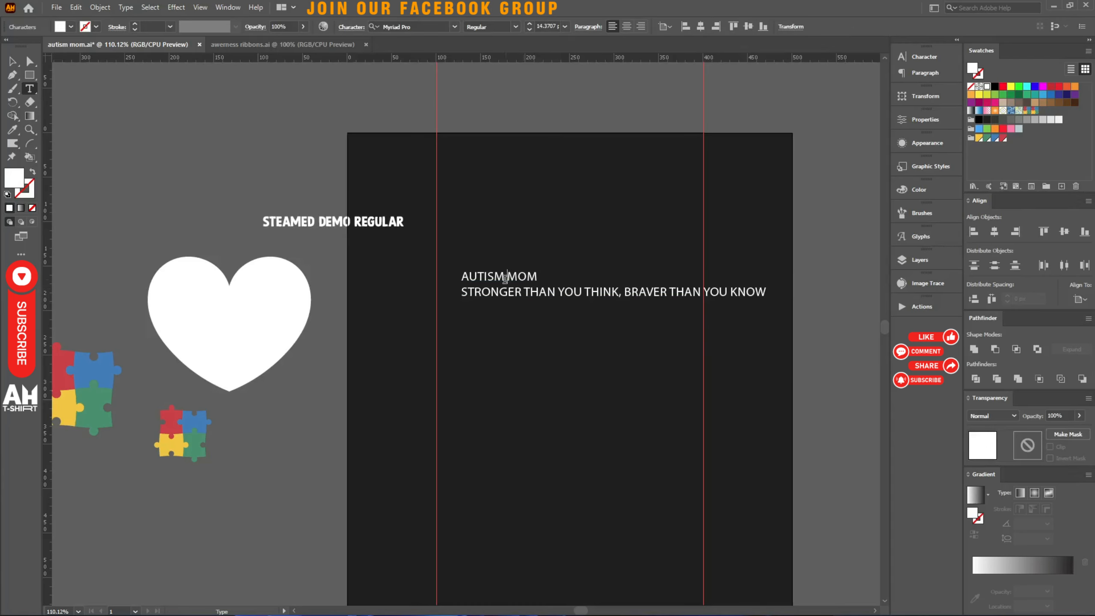
key(Return)
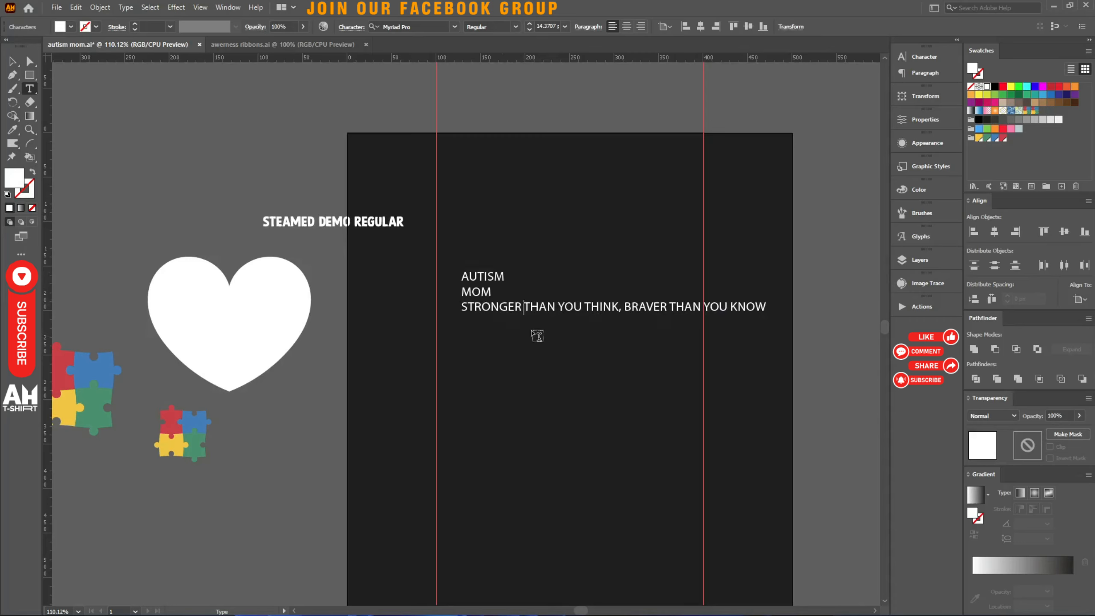
key(Return)
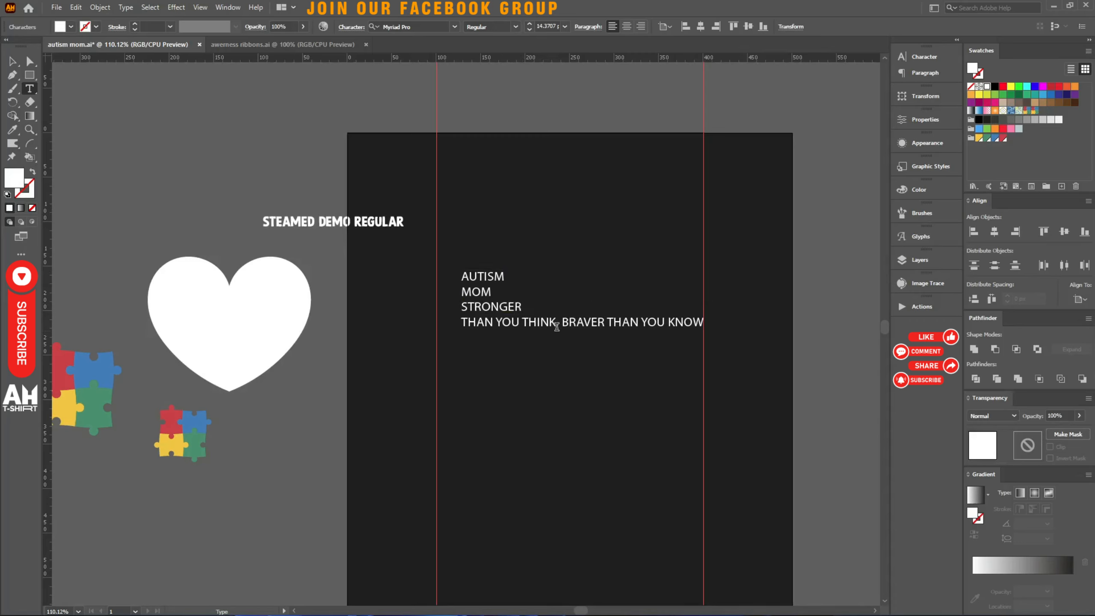
key(Return)
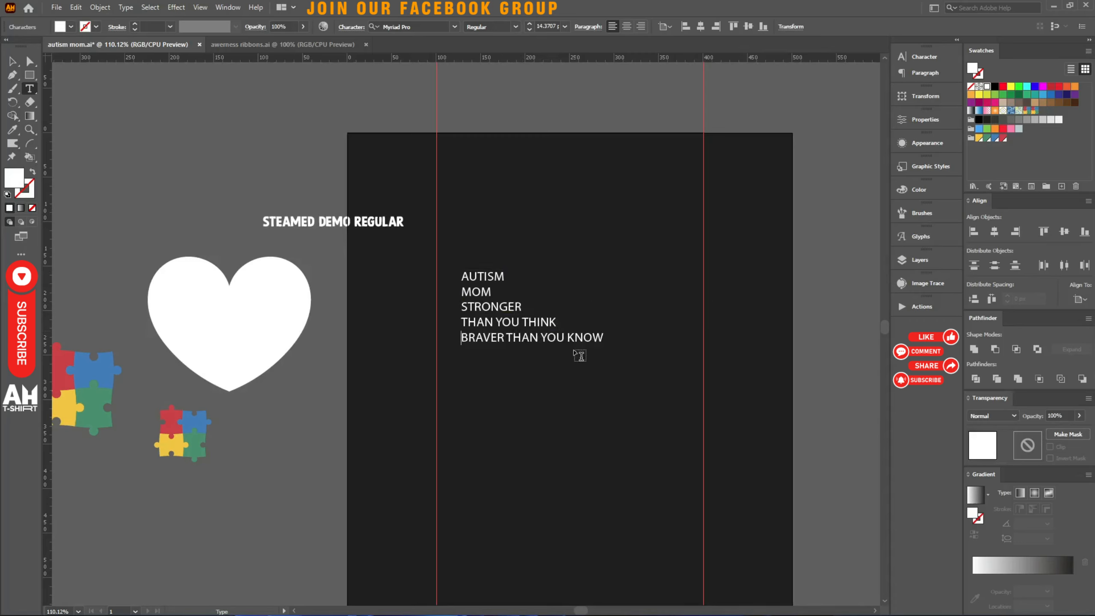
click(505, 336)
key(Return)
key(Escape)
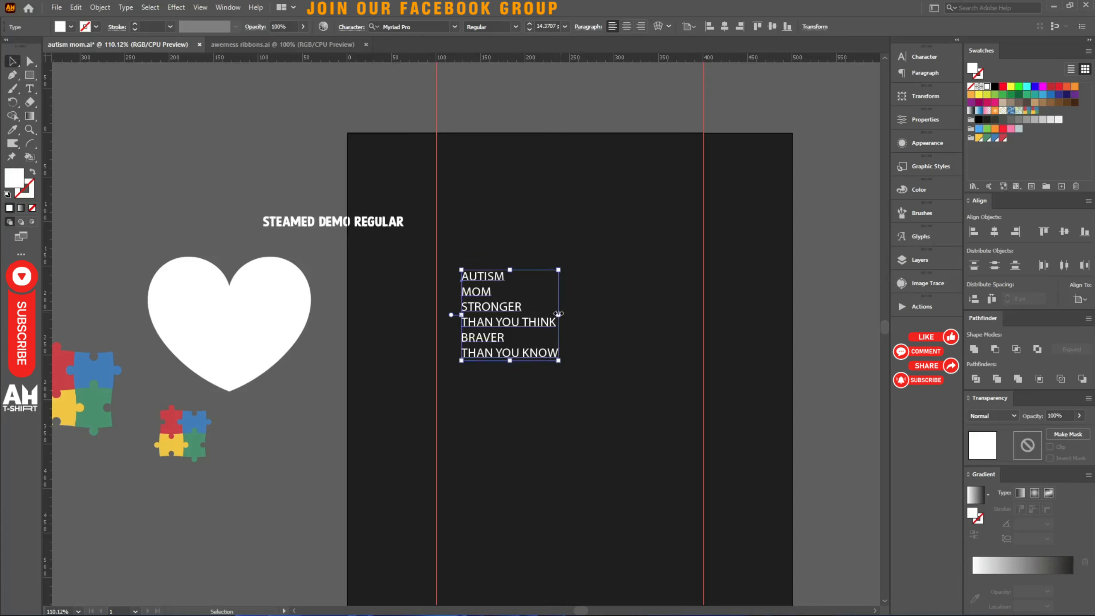
Step: Scale the six-line slogan up to about 35 pt and split it into separate text objects with the divideTextFrame script
drag(558, 313, 729, 328)
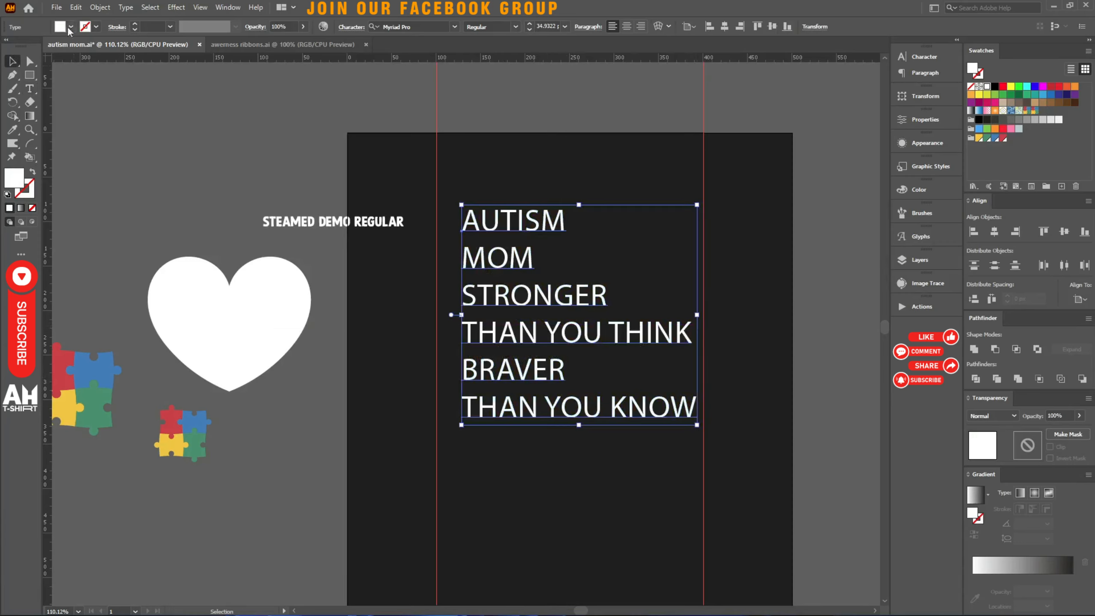
click(56, 7)
mouse_move(172, 265)
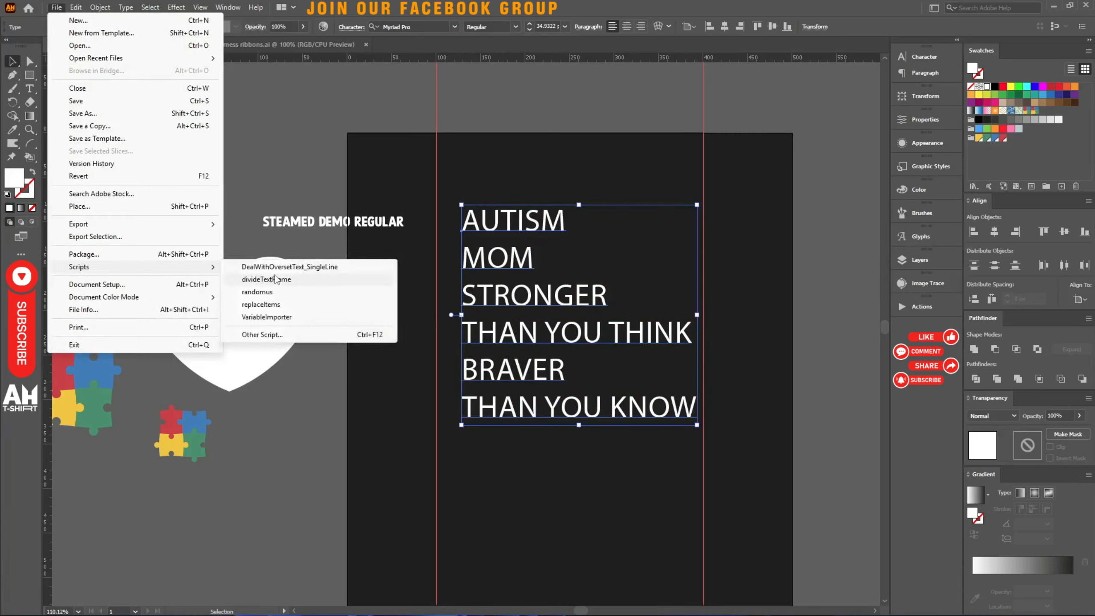
click(276, 280)
Step: Apply the sample text's Steamed Demo Regular font to all six slogan lines with the Eyedropper and set their size to 31 pt
drag(679, 192, 472, 501)
click(185, 442)
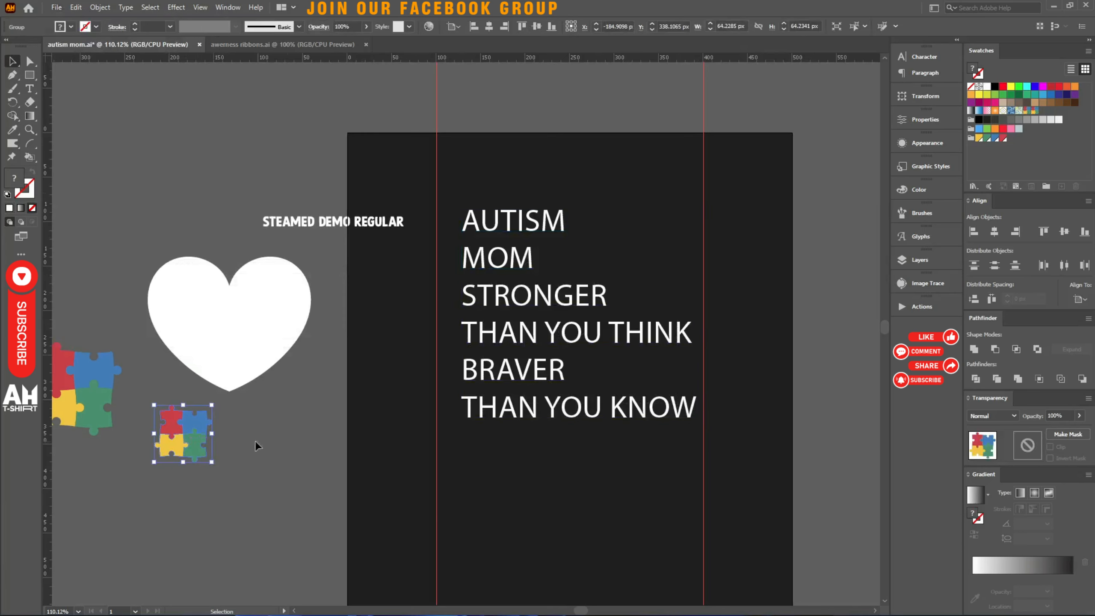
drag(545, 538, 485, 181)
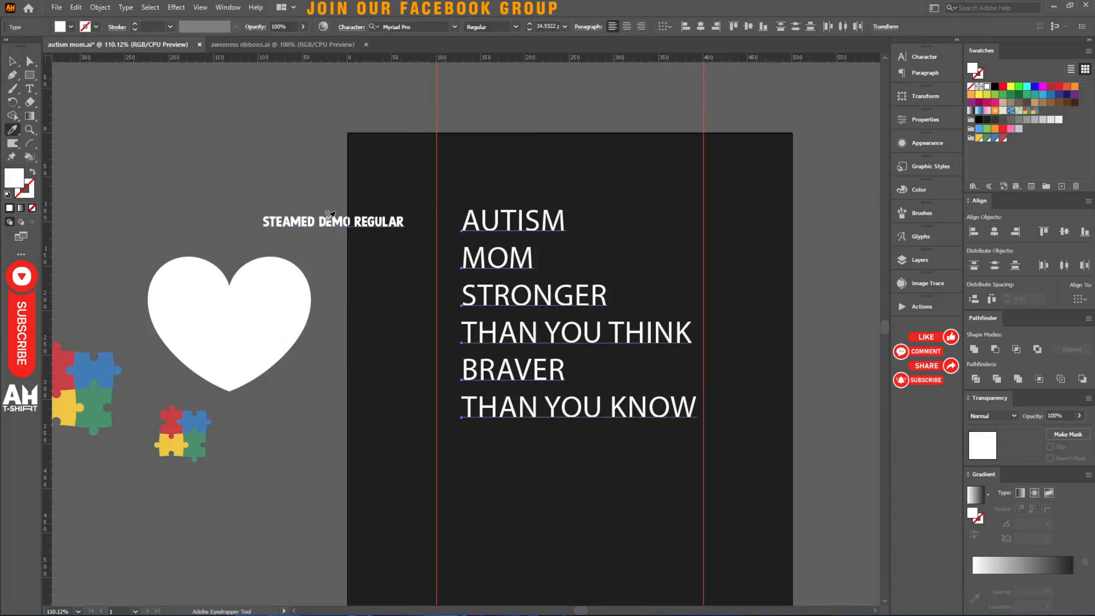
key(i)
click(328, 218)
key(v)
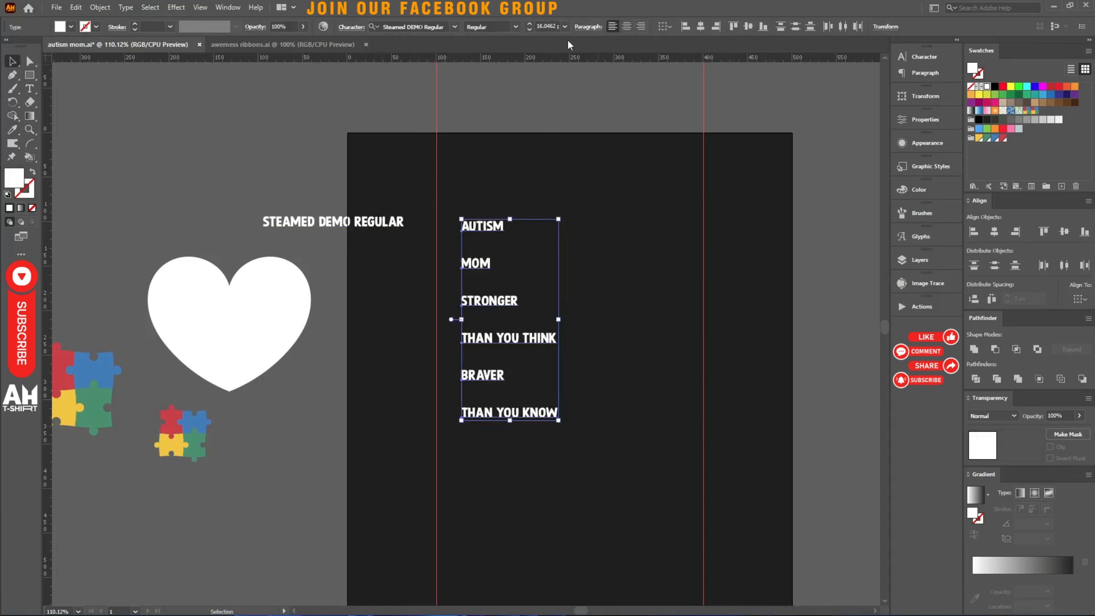
scroll(546, 31, up, 15)
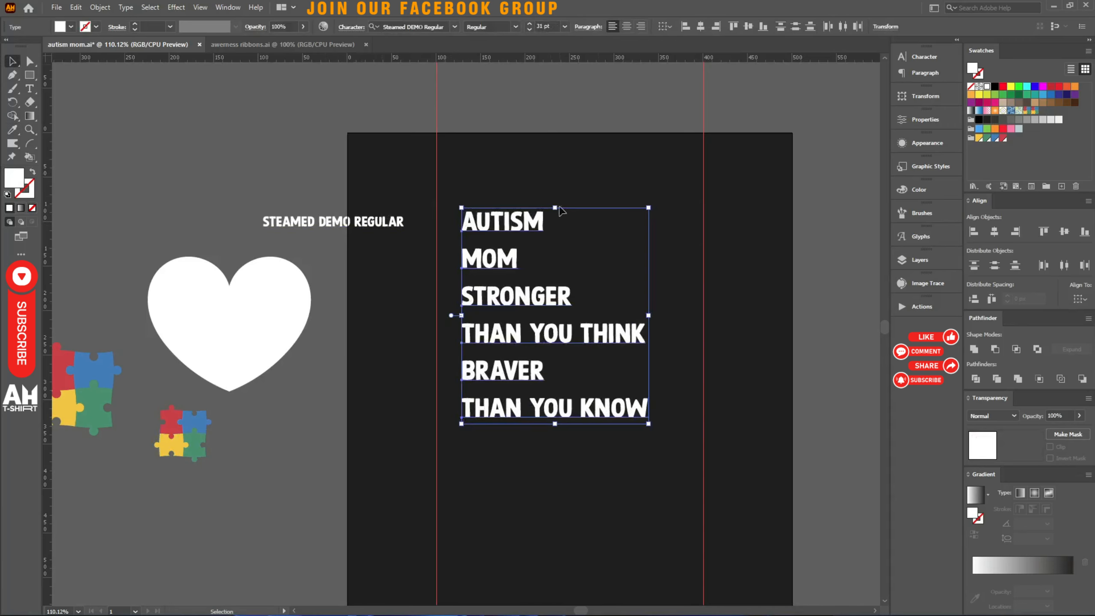
Step: Place a backup copy of the six slogan lines off the artboard, above and left of the white heart
key(ctrl+minus)
key(ctrl+minus)
drag(551, 327, 235, 207)
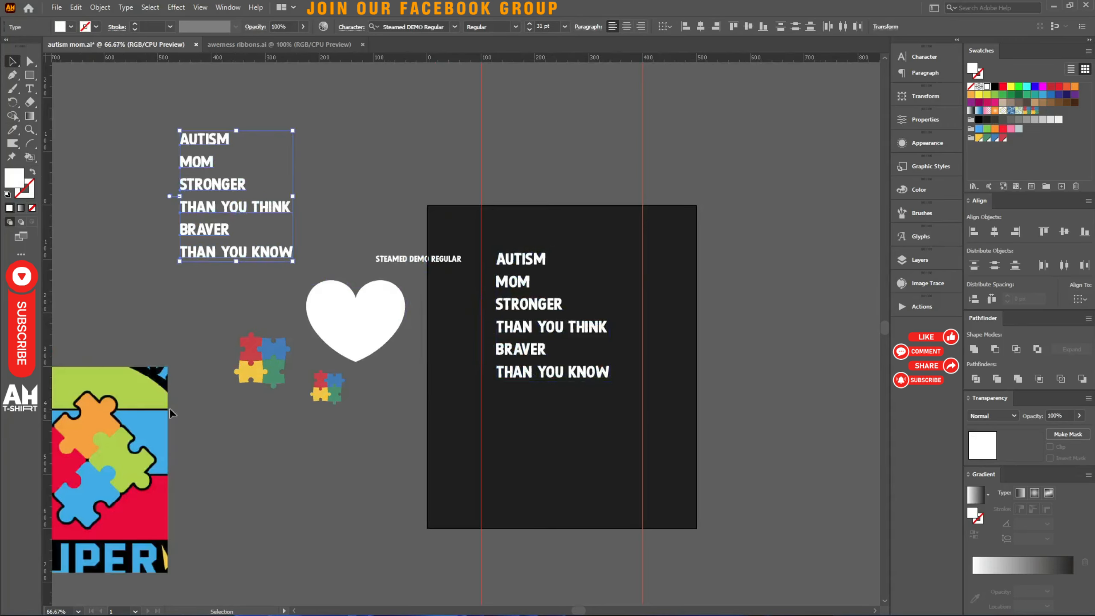
Step: Delete the coloured puzzle reference image left of the artboard and save the document
drag(166, 414, 401, 417)
key(Delete)
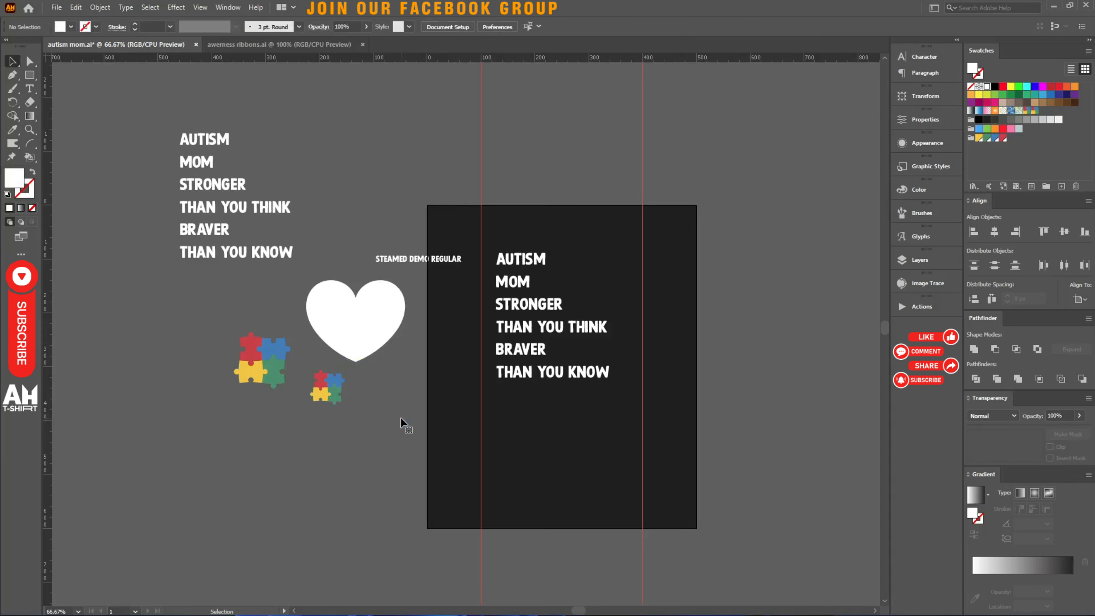
key(ctrl+s)
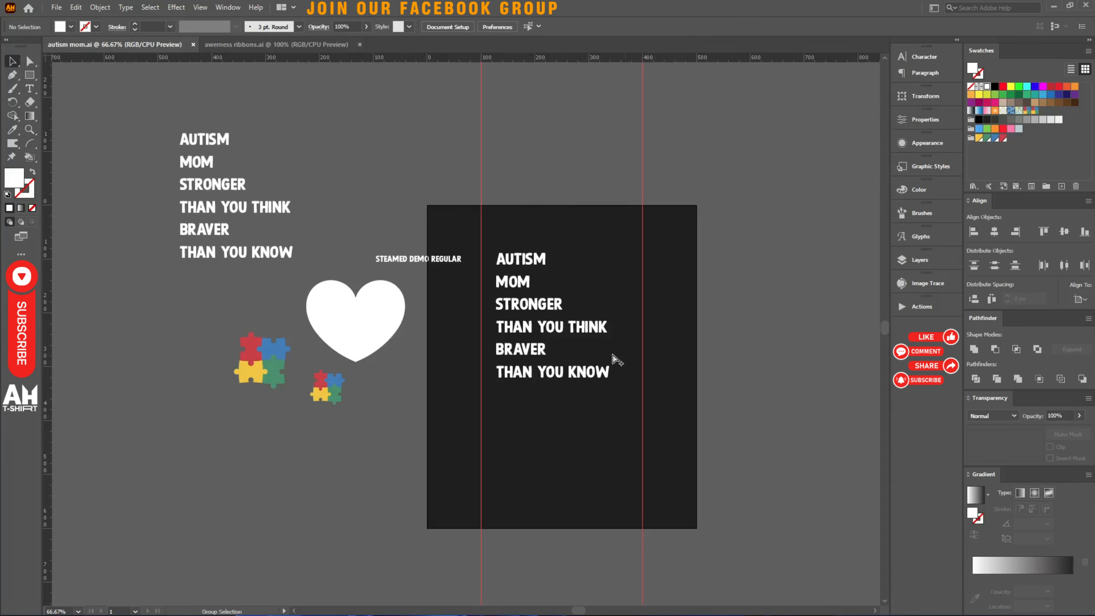
Step: Convert the six slogan lines on the artboard to outlines and save the document
scroll(614, 359, up, 1)
drag(641, 510, 440, 190)
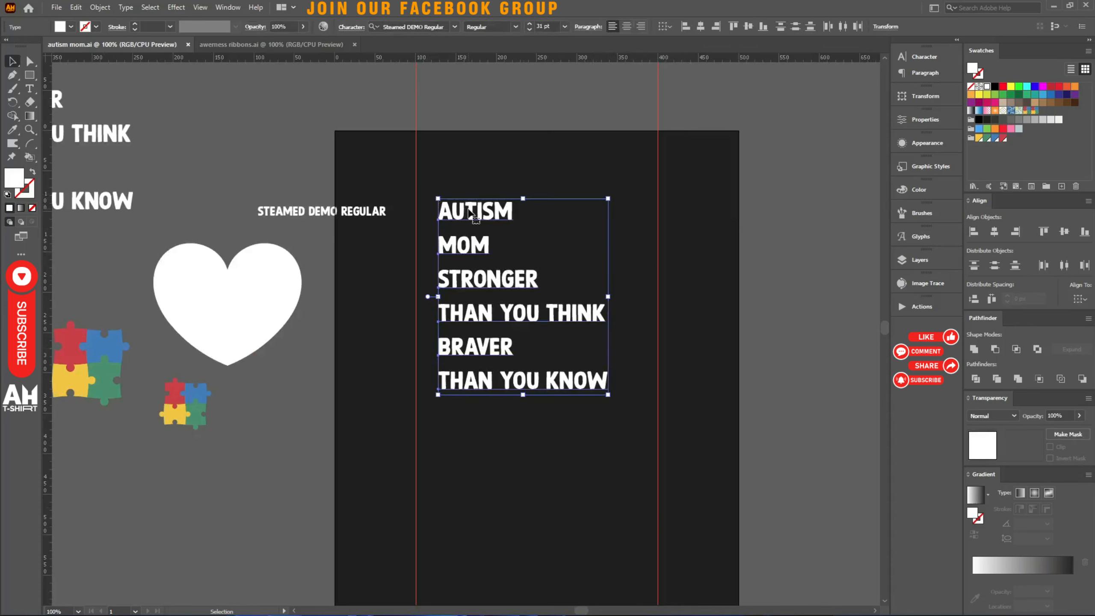
right_click(469, 208)
click(536, 306)
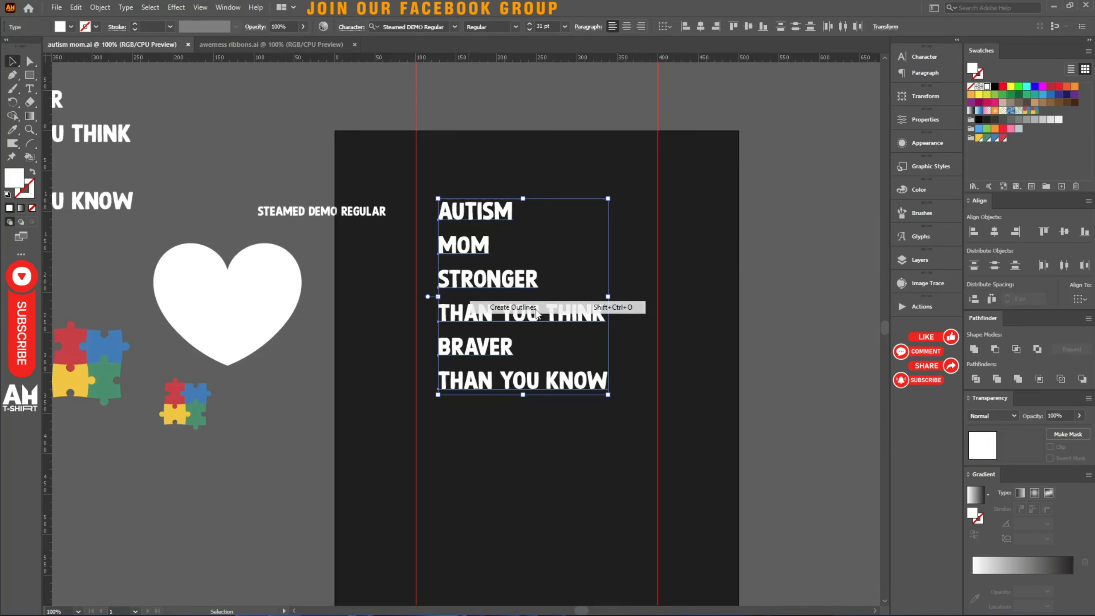
drag(536, 310, 482, 297)
click(721, 410)
key(ctrl+s)
Step: Move the outlined slogan lines to the artboard's right edge and place AUTISM alone near the top, centred horizontally
drag(546, 452, 643, 274)
drag(510, 245, 419, 199)
click(490, 27)
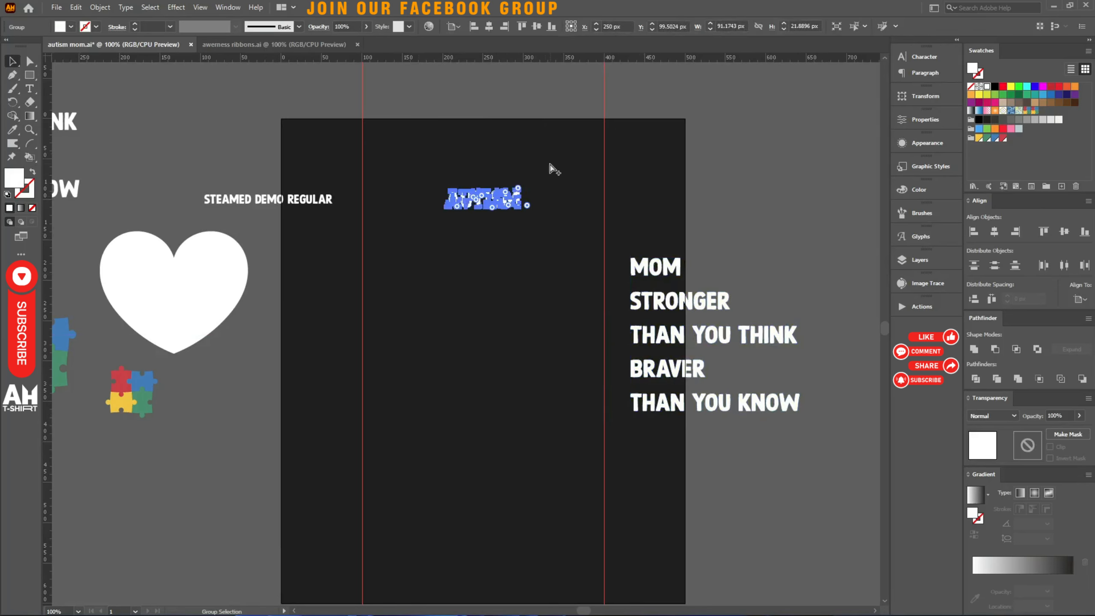
Step: Scale the AUTISM lettering proportionally to about 300 px wide so it spans the space between the two vertical guides
scroll(551, 166, up, 1)
drag(505, 218, 632, 224)
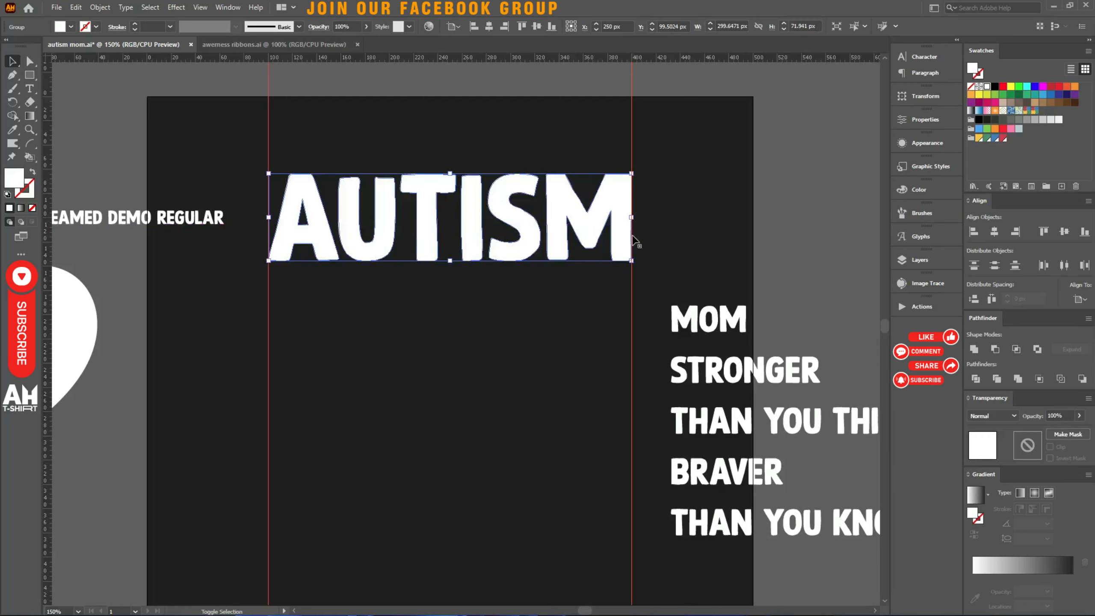
scroll(530, 362, down, 3)
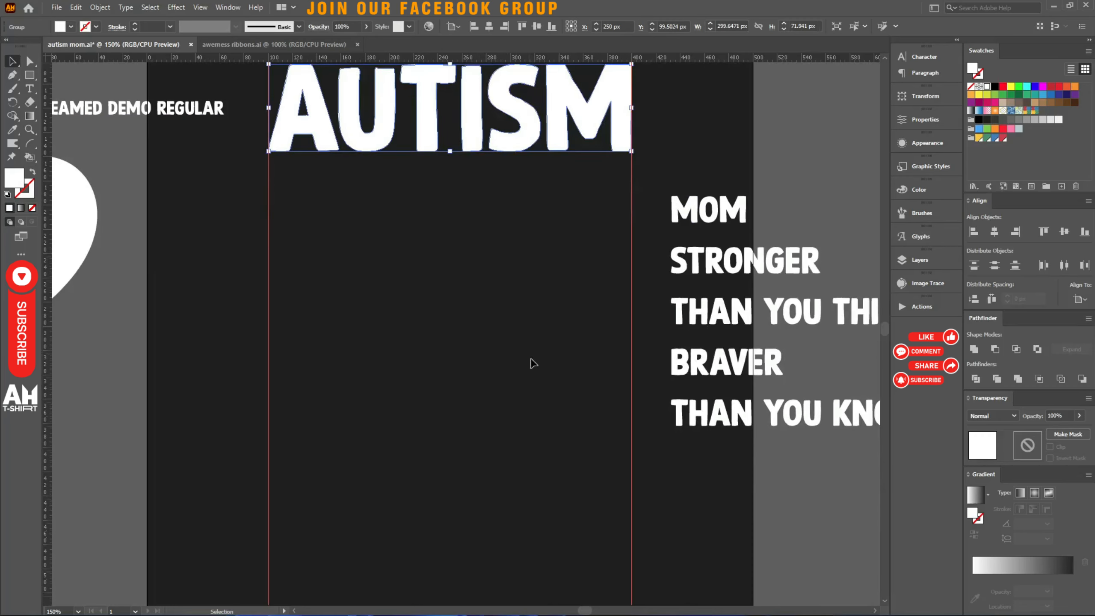
click(471, 339)
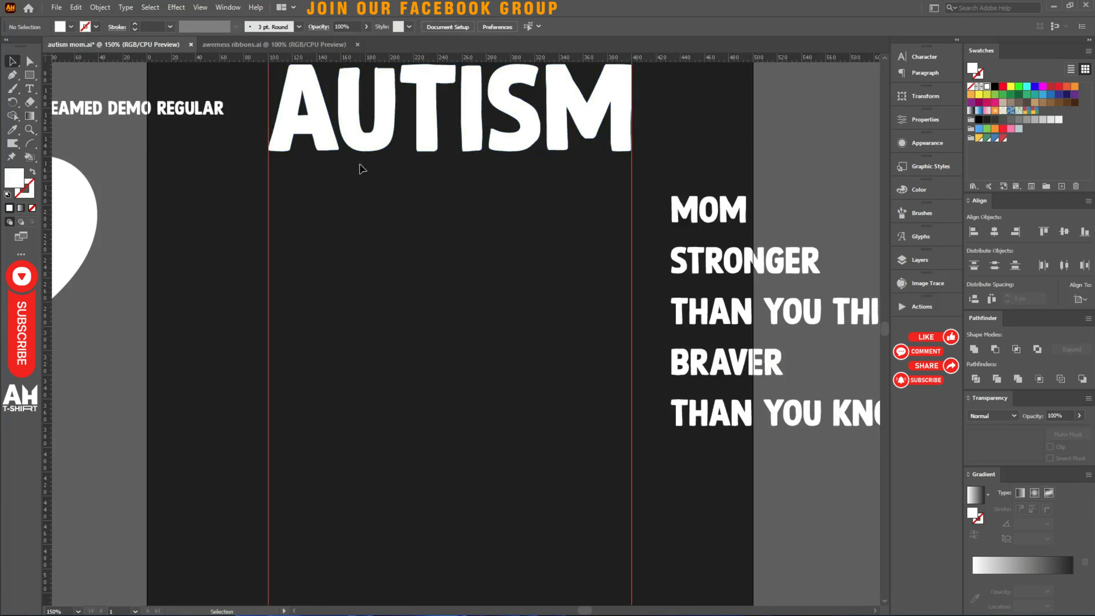
Step: Move the enlarged AUTISM lettering out of the design area, above the remaining slogan lines at the artboard's right edge
scroll(330, 172, down, 3)
drag(319, 160, 473, 162)
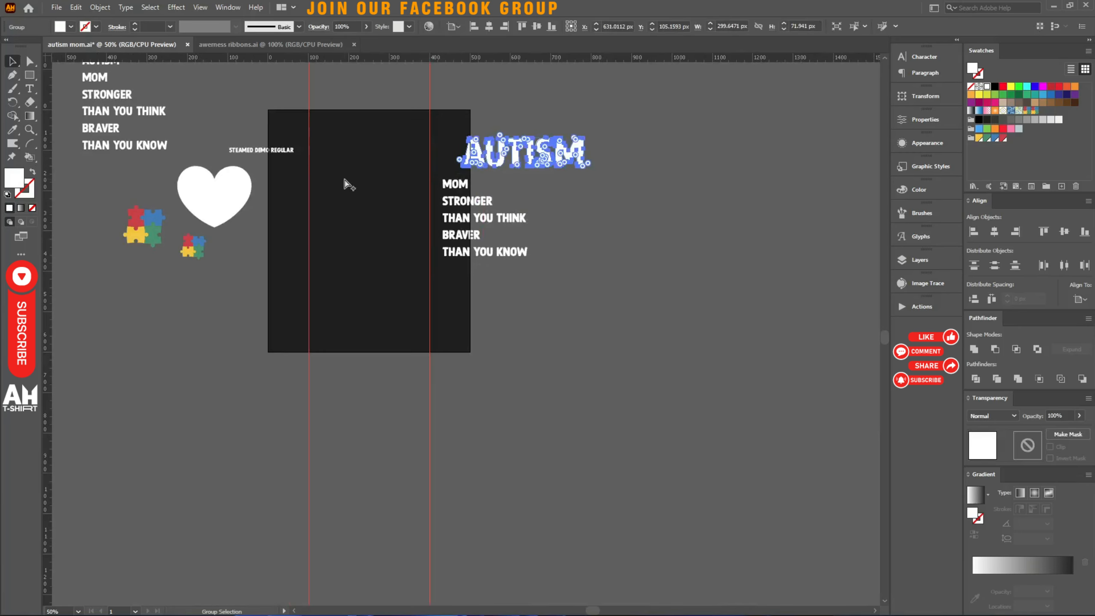
scroll(335, 168, up, 1)
click(349, 182)
Step: Sketch a gently curved white line with the Paintbrush across the artboard's upper part, from one guide to the other
key(b)
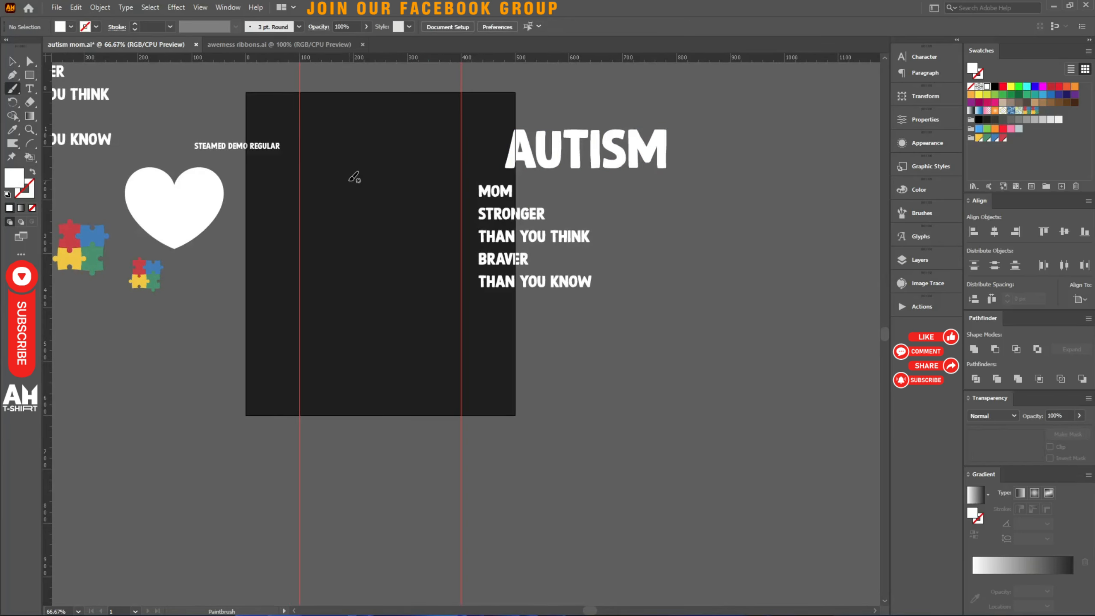
key(v)
scroll(364, 143, up, 1)
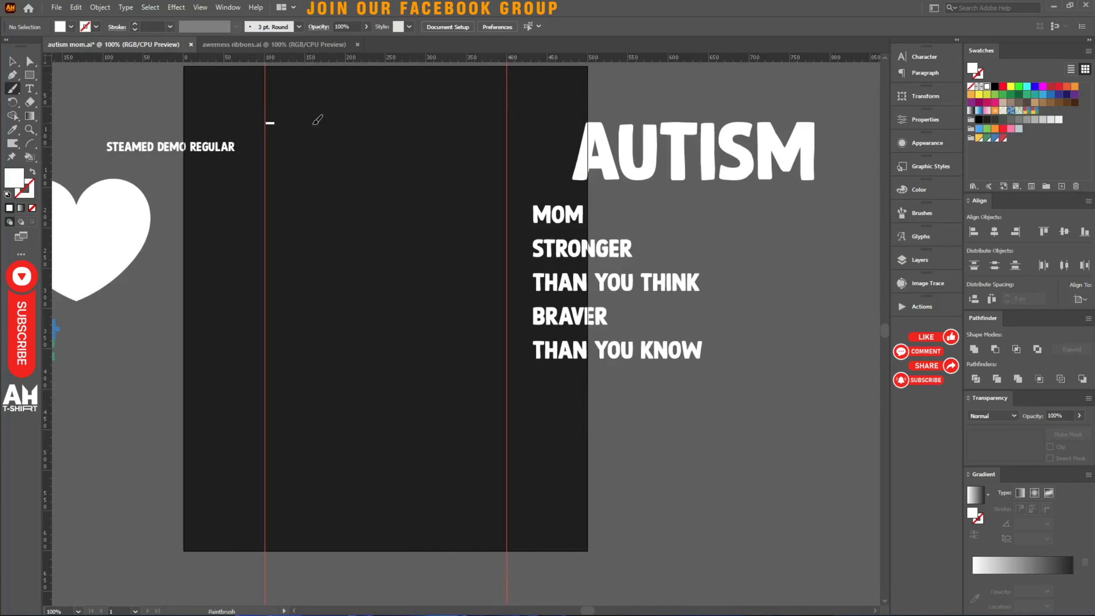
drag(314, 123, 507, 111)
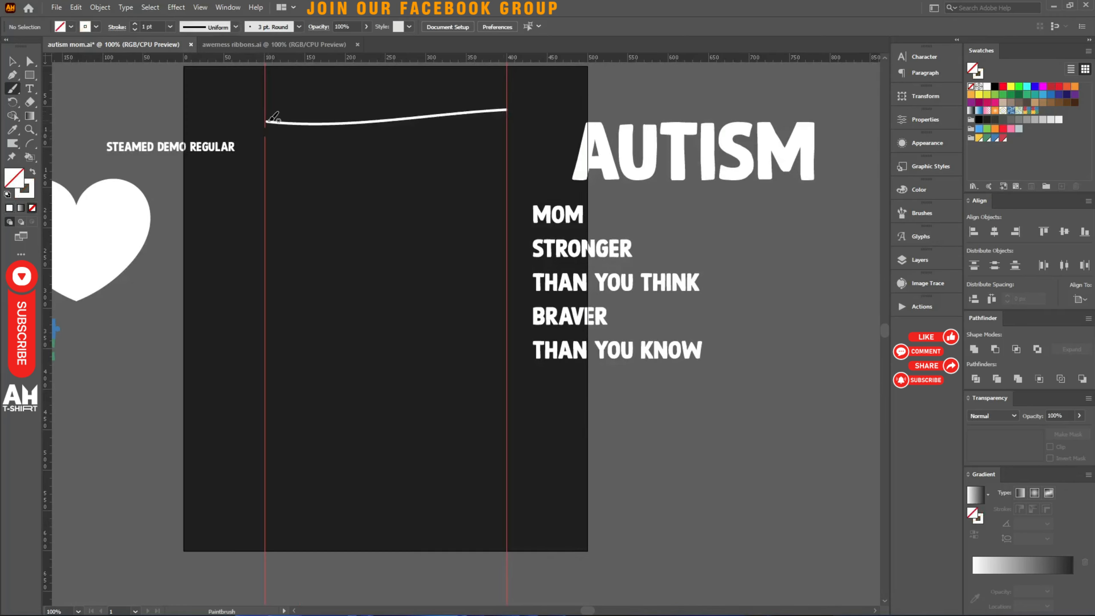
mouse_move(269, 121)
mouse_down()
mouse_move(285, 190)
mouse_move(362, 178)
mouse_up()
key(ctrl+z)
mouse_move(269, 119)
mouse_down()
mouse_move(267, 205)
mouse_move(345, 161)
mouse_move(417, 153)
mouse_move(504, 194)
mouse_move(502, 103)
mouse_up()
key(ctrl+z)
scroll(270, 161, up, 1)
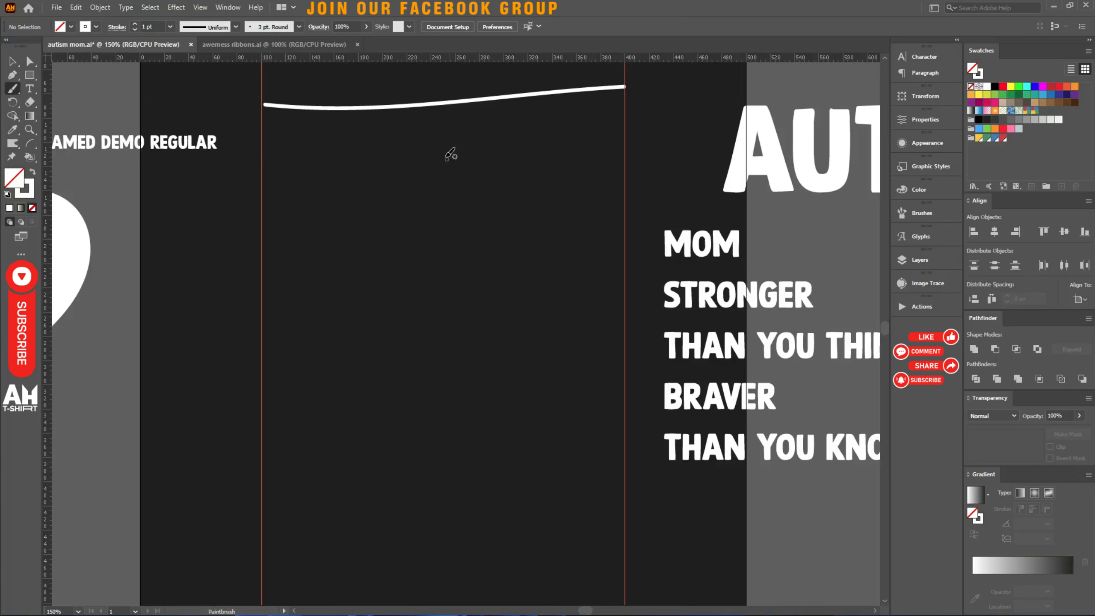
Step: Sketch a shorter horizontal line with a rounded loop over it below the right half of the curved line
drag(428, 160, 646, 154)
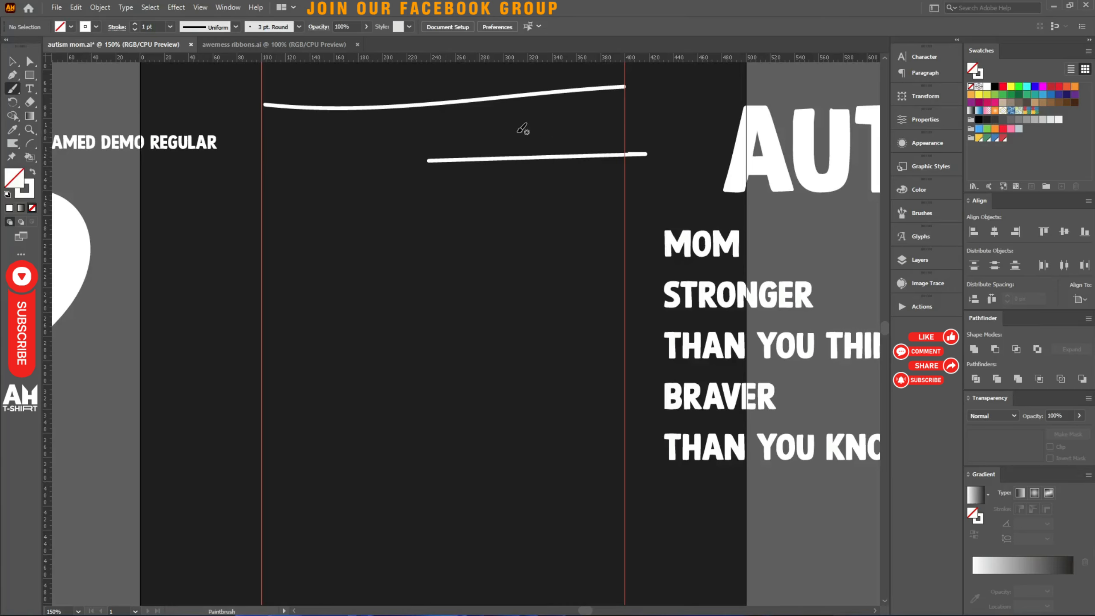
drag(517, 131, 497, 121)
mouse_move(361, 201)
mouse_down()
mouse_move(307, 232)
mouse_move(250, 216)
mouse_move(200, 168)
mouse_up()
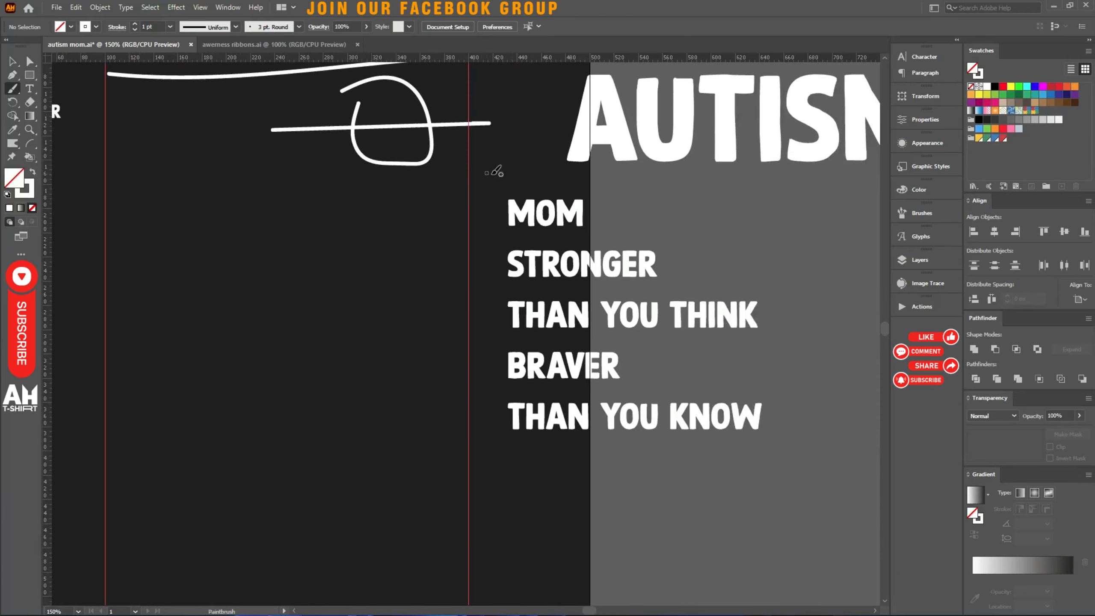
drag(265, 181, 505, 181)
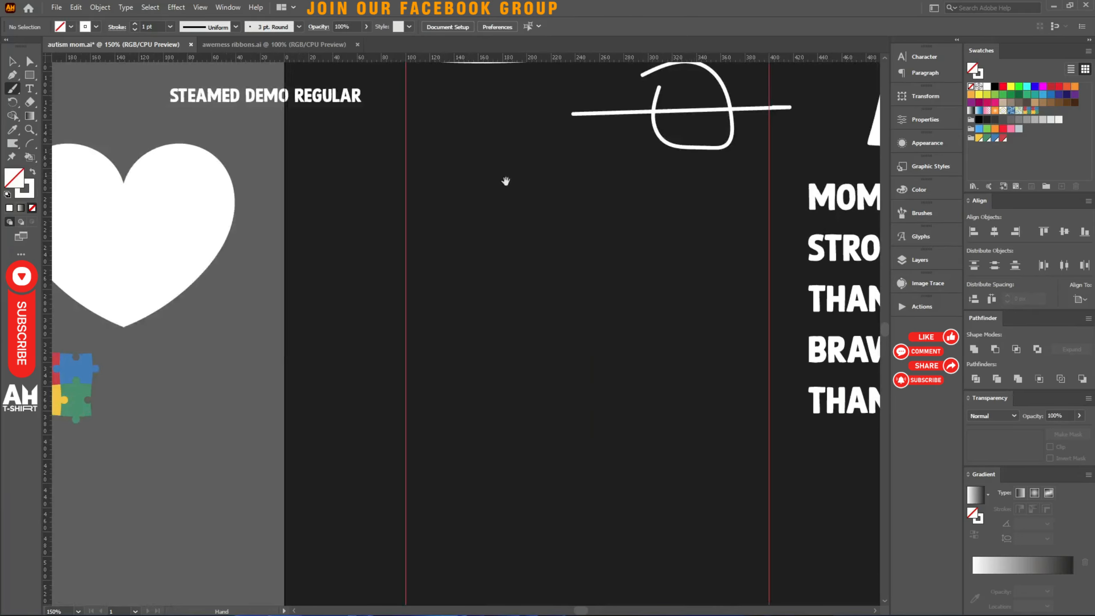
Step: Sketch a crossing ribbon loop on the left half of the artboard and a long, slightly rising line beneath it
drag(195, 252, 313, 137)
key(ctrl+z)
drag(650, 215, 565, 280)
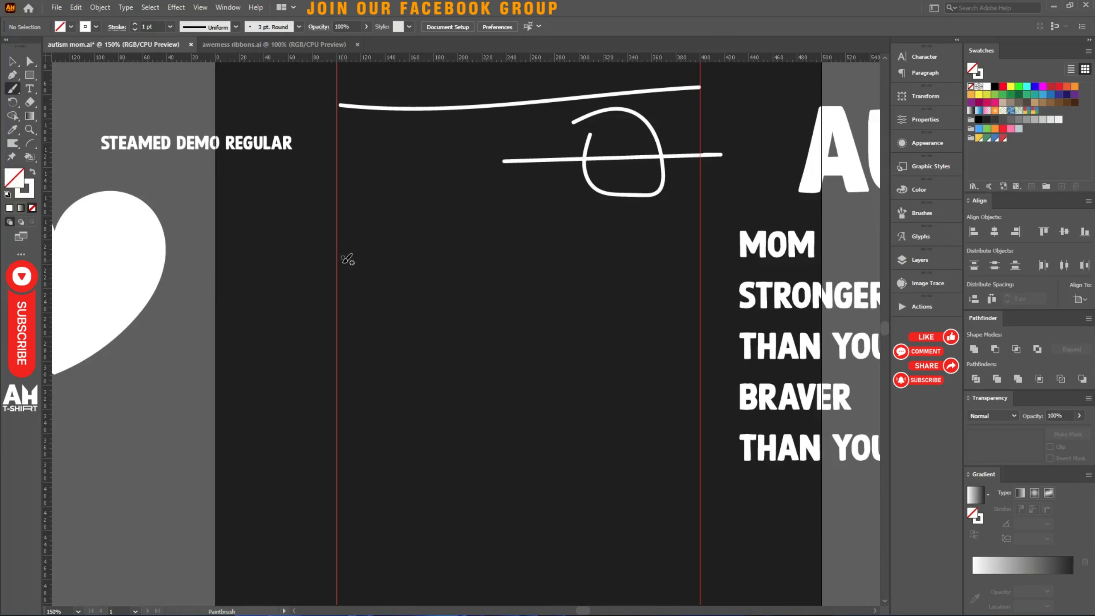
mouse_move(342, 263)
mouse_down()
mouse_move(440, 201)
mouse_move(393, 111)
mouse_move(421, 333)
mouse_up()
key(ctrl+z)
mouse_move(350, 287)
mouse_down()
mouse_move(417, 124)
mouse_move(458, 350)
mouse_move(341, 280)
mouse_move(655, 271)
mouse_up()
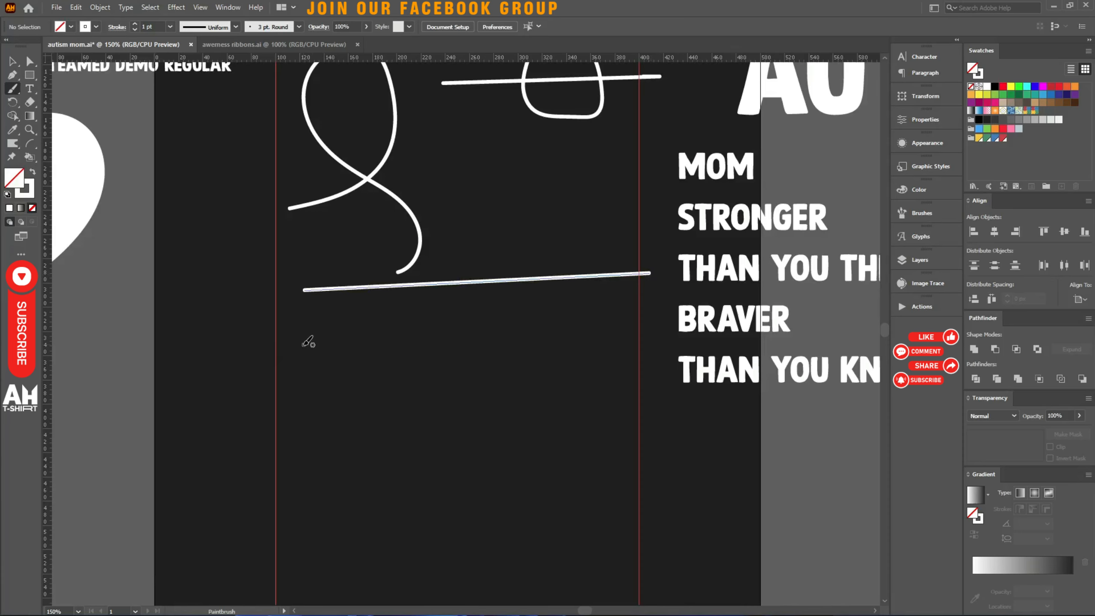
Step: Sketch three more horizontal brush lines below the ribbon sketch to mark the remaining text rows
drag(301, 343, 627, 345)
drag(398, 365, 379, 289)
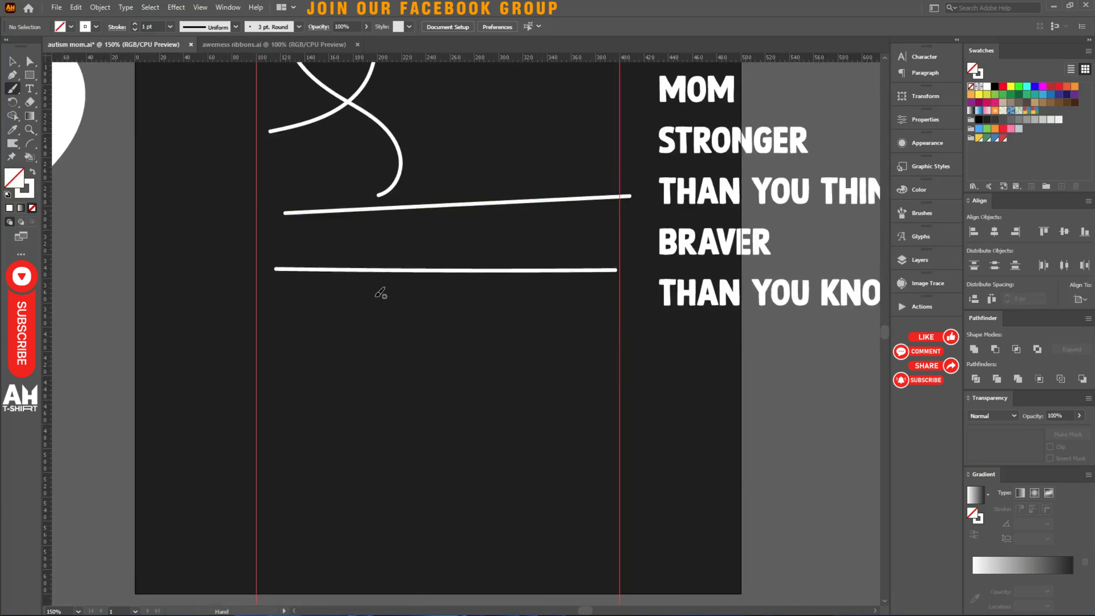
drag(304, 307, 621, 309)
drag(273, 374, 587, 370)
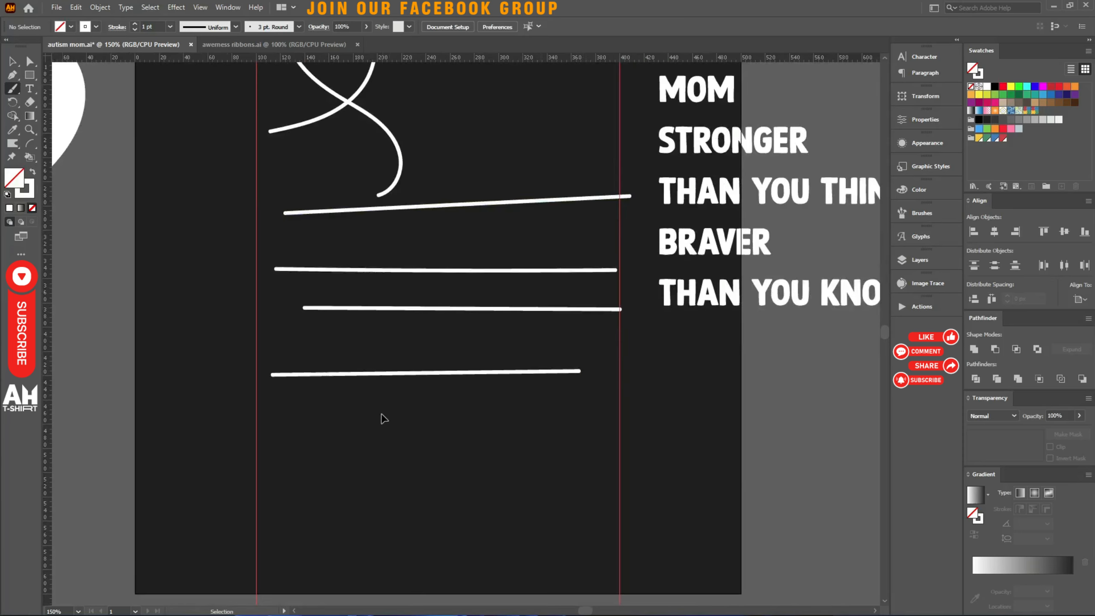
Step: Move the whole layout sketch off the artboard, to the right of the slogan lines, and save the document
scroll(383, 416, down, 4)
scroll(388, 413, up, 2)
key(v)
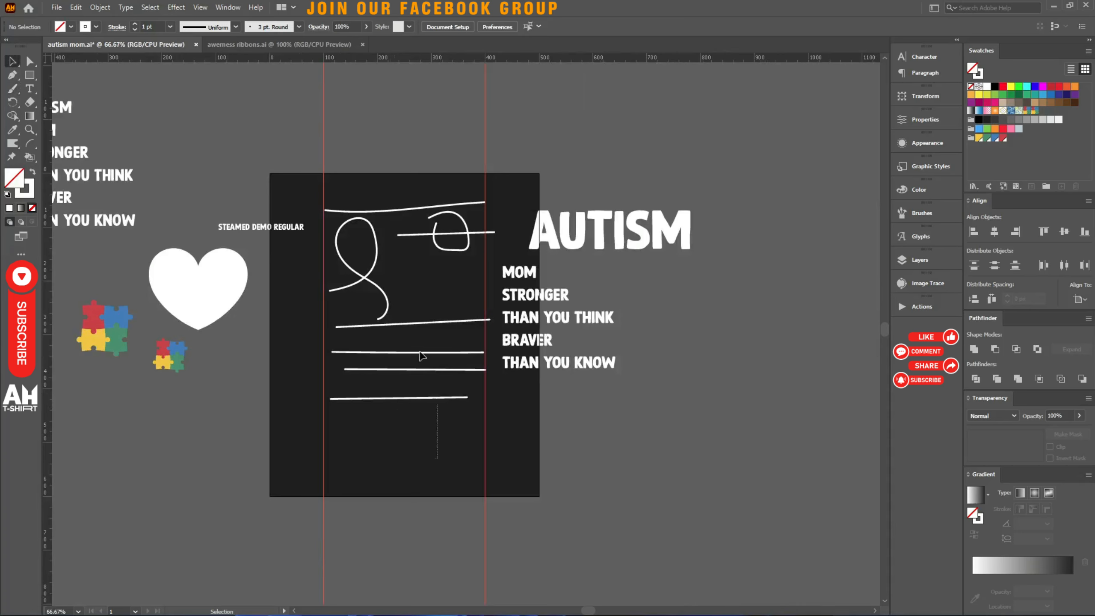
mouse_move(458, 301)
mouse_down()
mouse_move(660, 374)
mouse_move(674, 323)
mouse_up()
key(a)
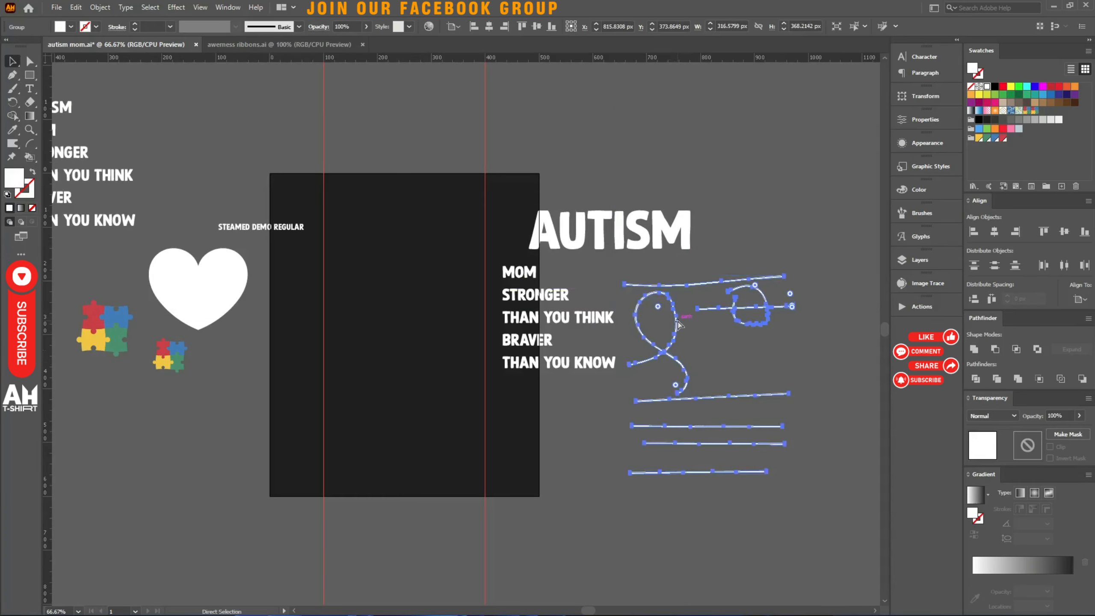
key(ctrl+shift+a)
key(ctrl+s)
Step: Centre AUTISM horizontally on the artboard and place MOM beneath it, aligned to its right edge
click(638, 235)
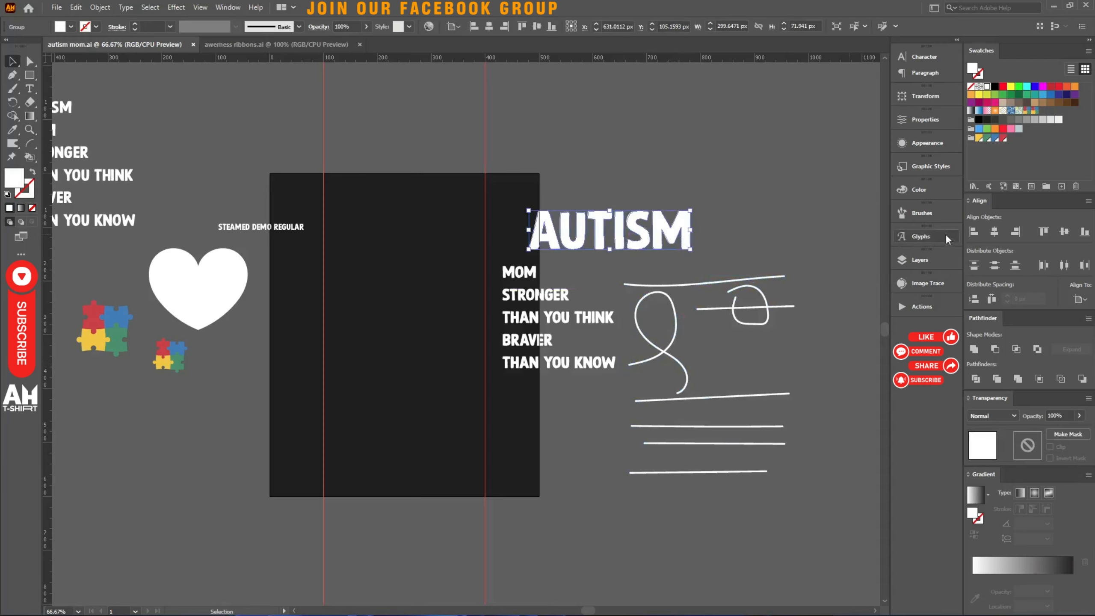
click(994, 232)
scroll(433, 285, up, 2)
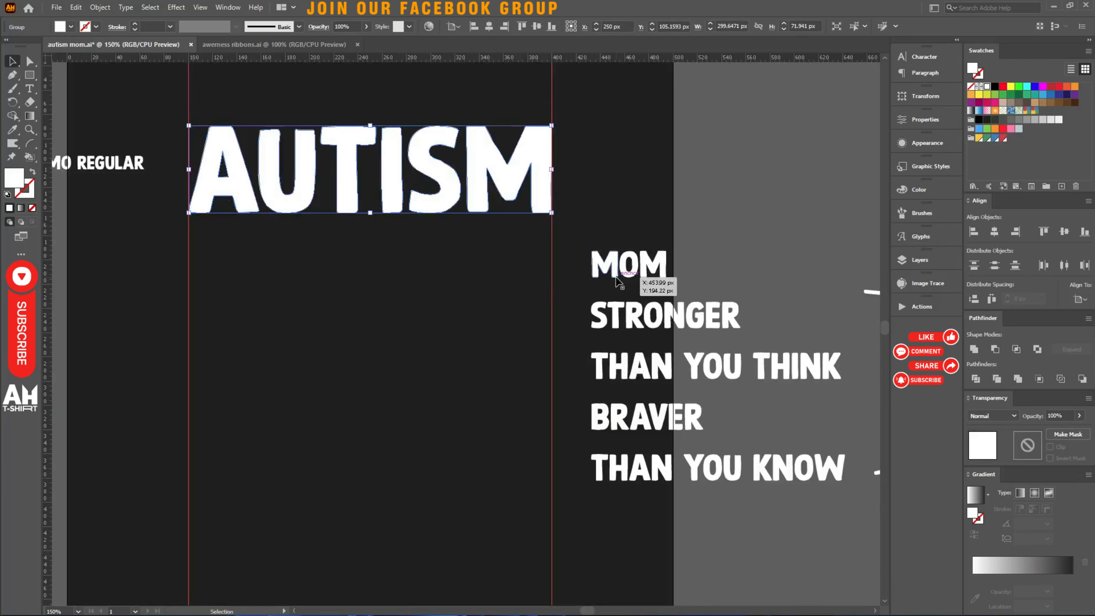
drag(617, 280, 460, 260)
shift+click(481, 195)
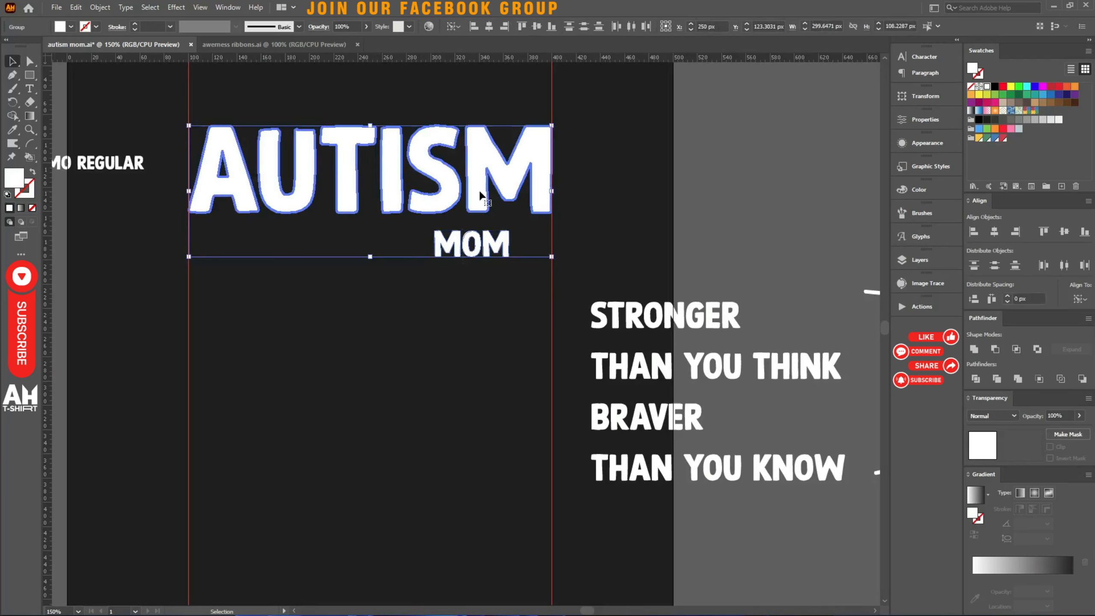
click(505, 27)
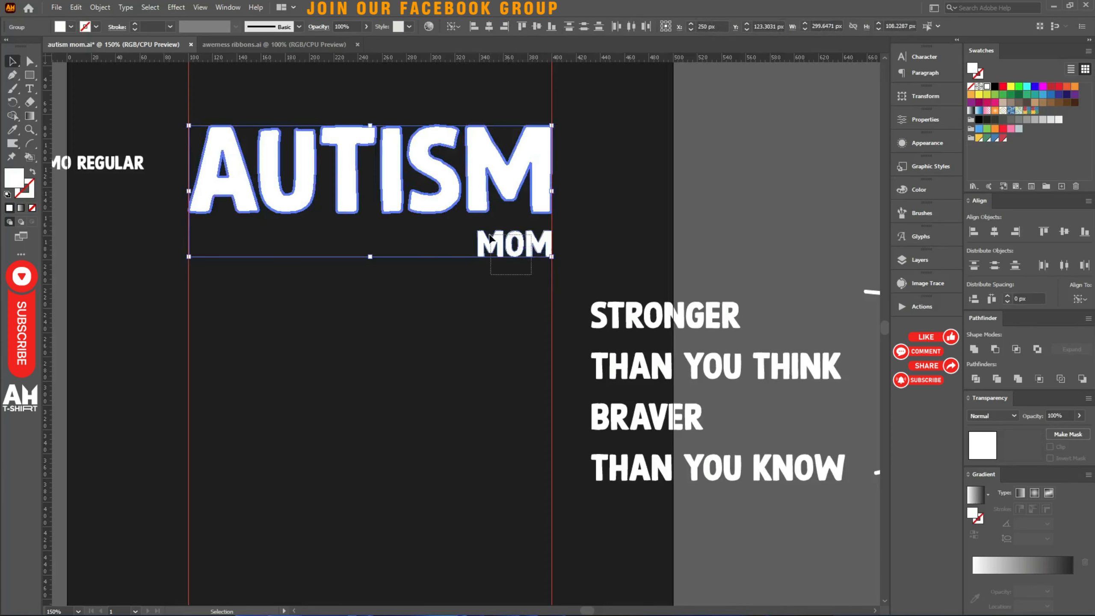
Step: Scale MOM up proportionally from its right edge to nearly the height of AUTISM and nudge it down below that word
click(476, 244)
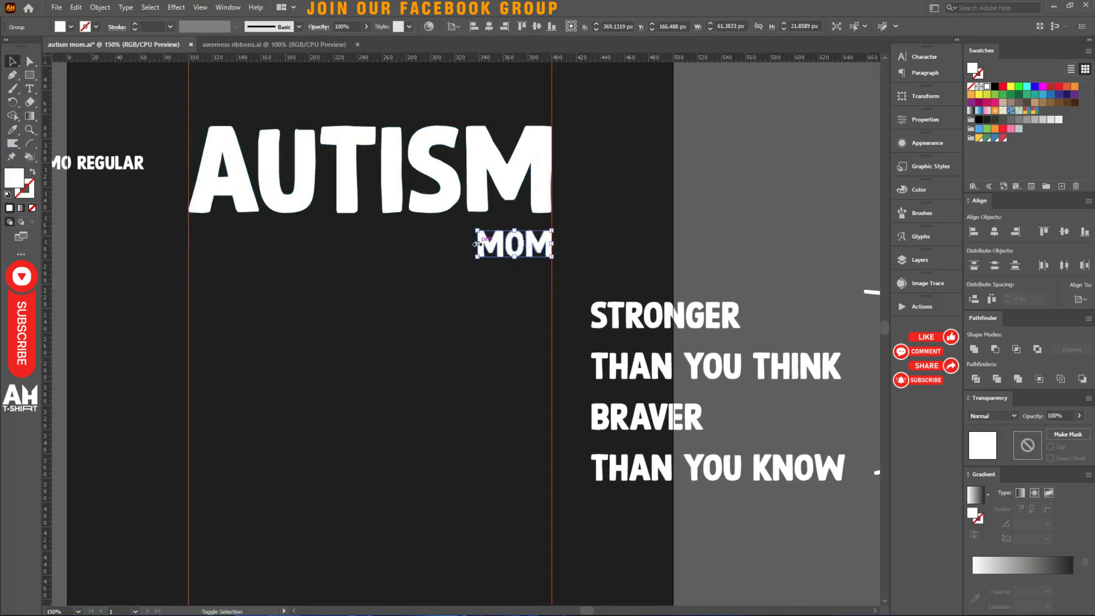
drag(477, 244, 323, 243)
drag(449, 221, 448, 234)
key(Down)
key(Down)
key(Down)
click(470, 337)
scroll(467, 333, down, 3)
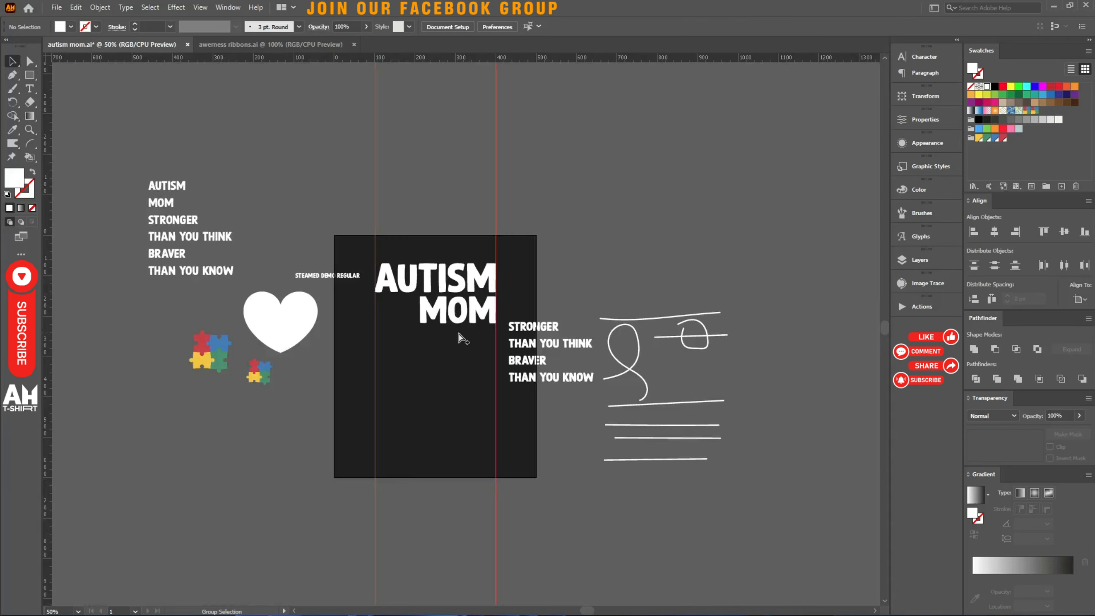
scroll(462, 339, up, 2)
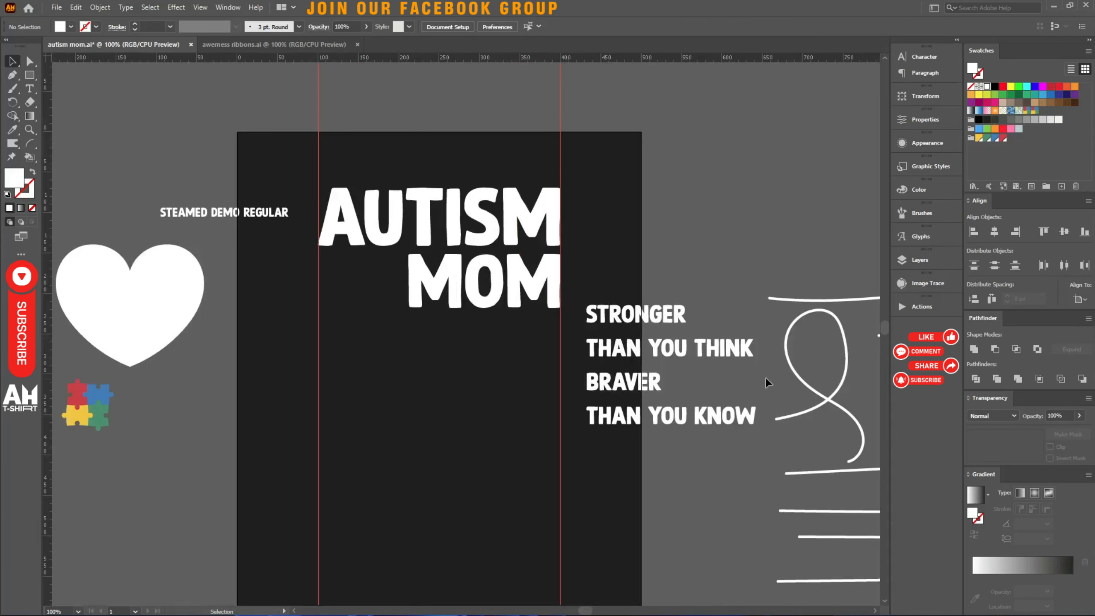
Step: Copy the white awareness ribbon with the long wavy tail from awerness ribbons.ai and paste it into autism mom.ai
click(251, 47)
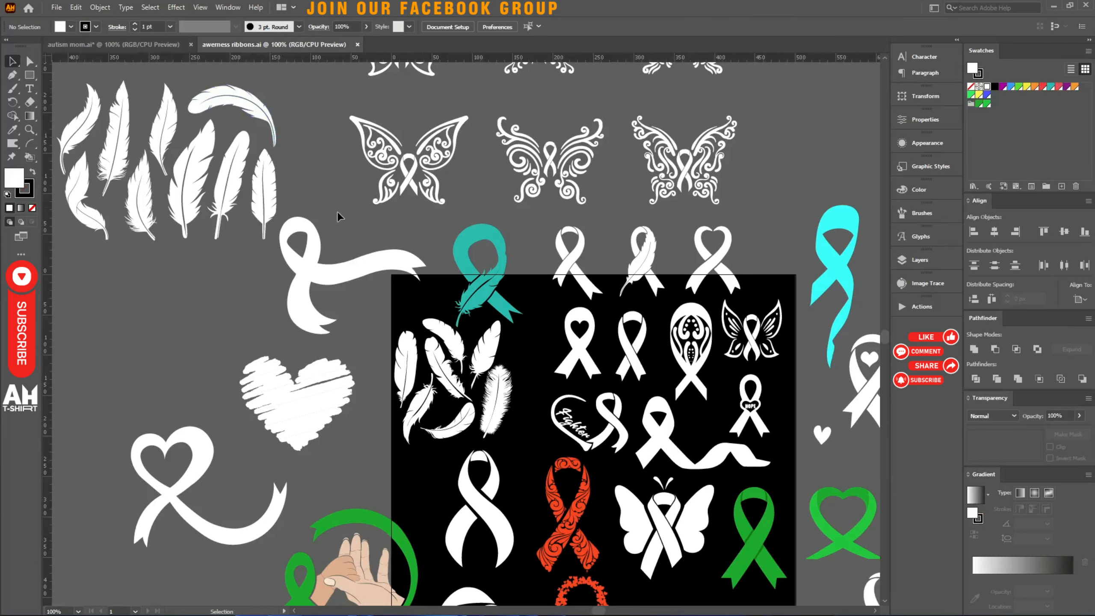
scroll(337, 210, down, 3)
scroll(523, 174, up, 3)
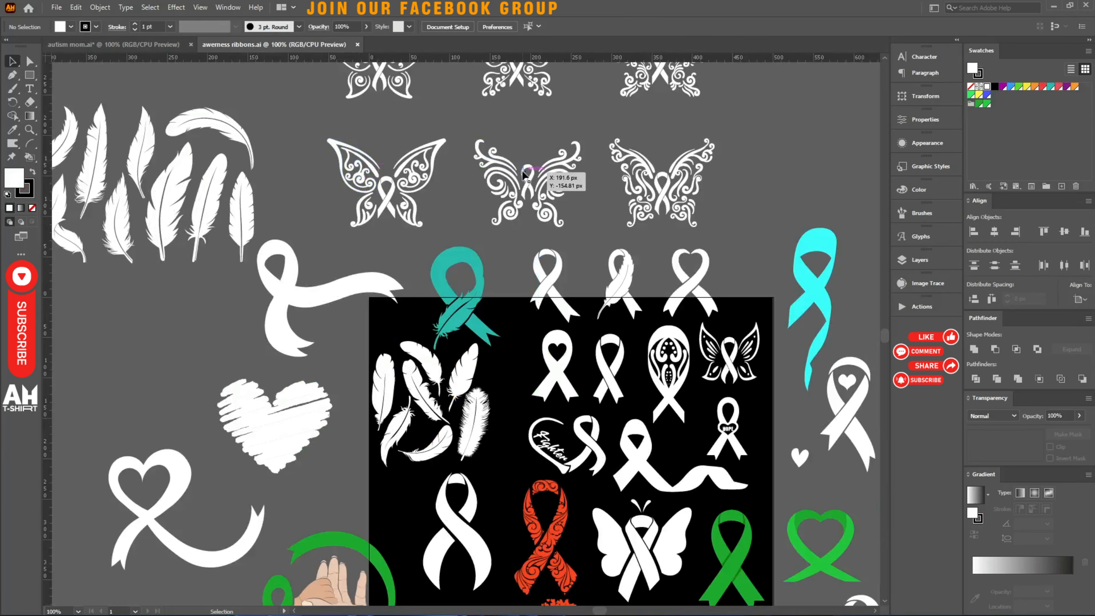
scroll(544, 223, down, 2)
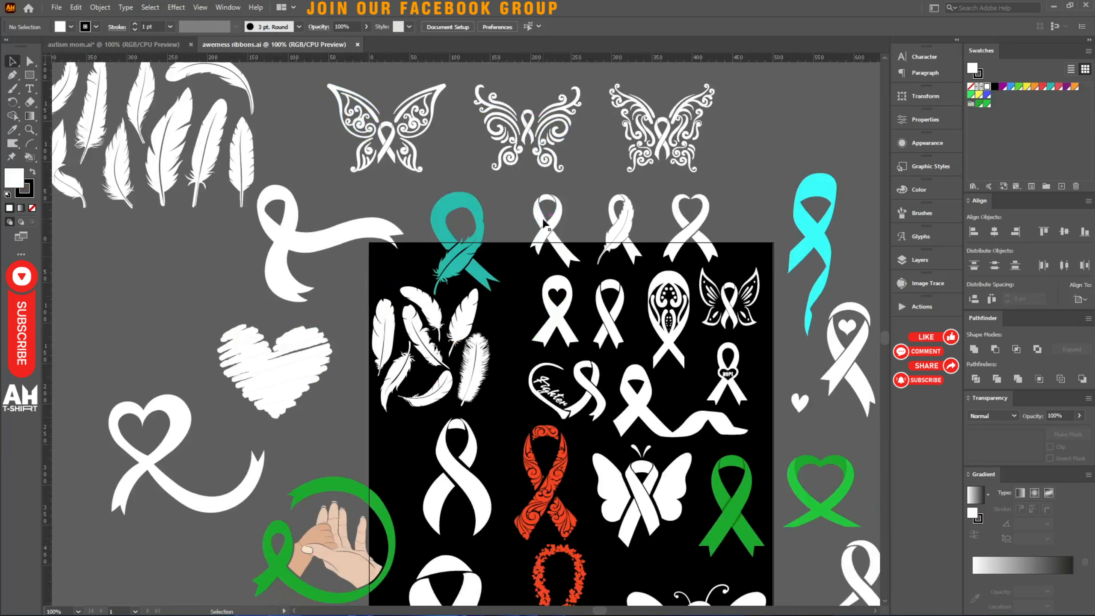
scroll(545, 226, down, 5)
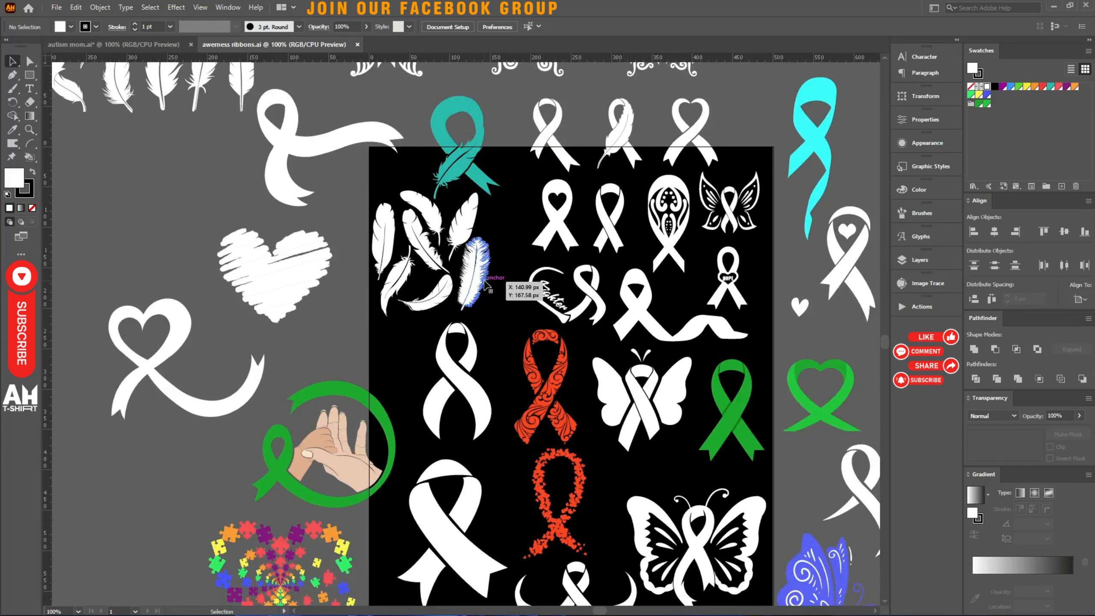
scroll(461, 293, down, 4)
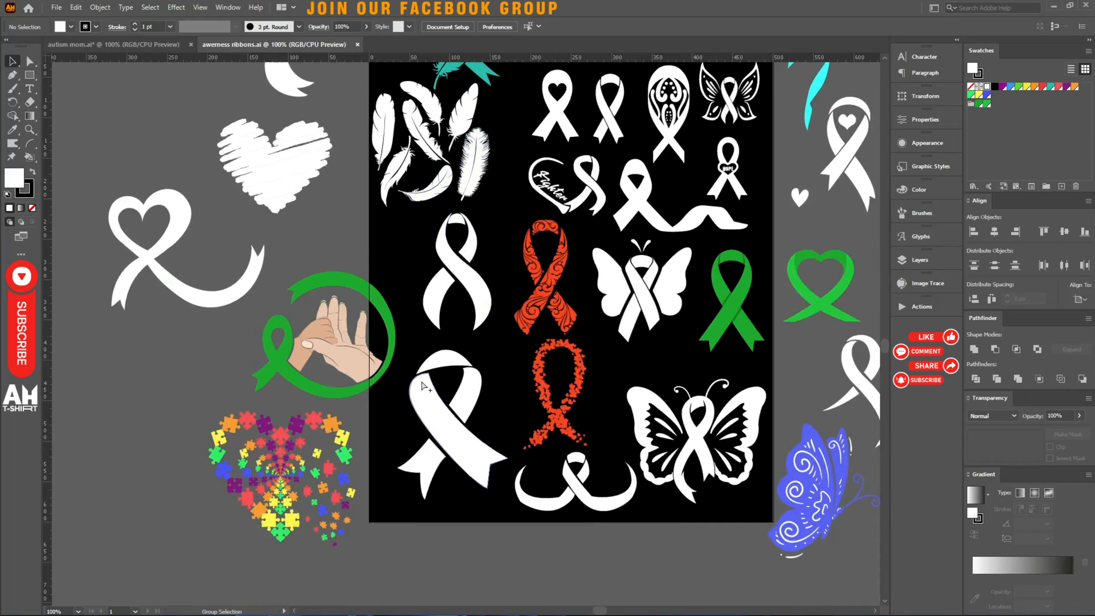
scroll(431, 399, up, 3)
scroll(404, 406, down, 4)
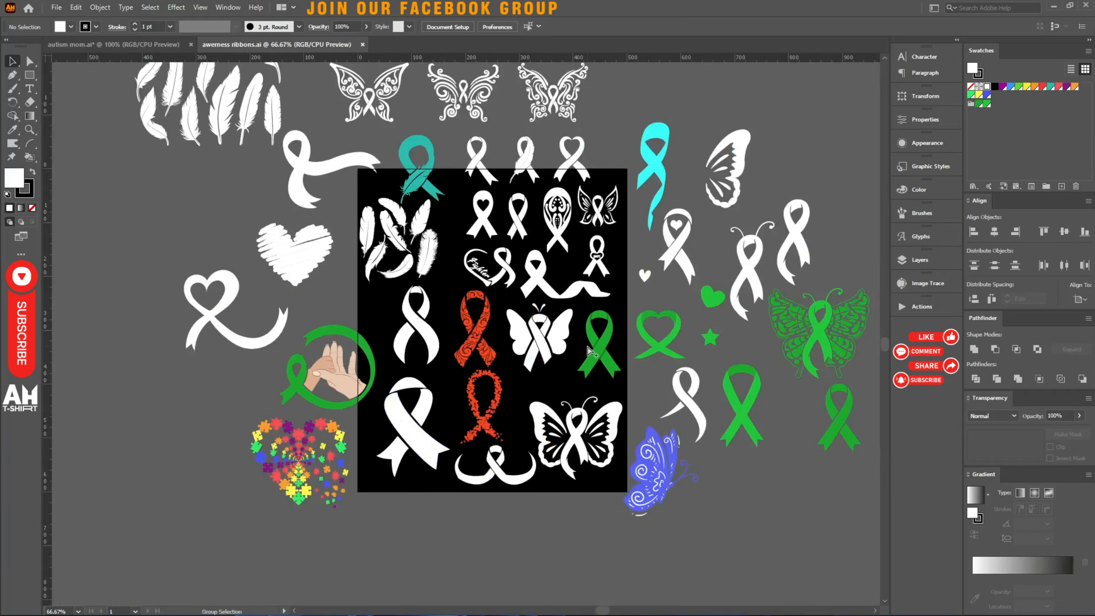
scroll(590, 352, up, 1)
mouse_move(723, 264)
mouse_down()
mouse_move(529, 289)
mouse_move(573, 209)
mouse_move(740, 191)
mouse_move(850, 379)
mouse_move(733, 330)
mouse_move(712, 276)
mouse_up()
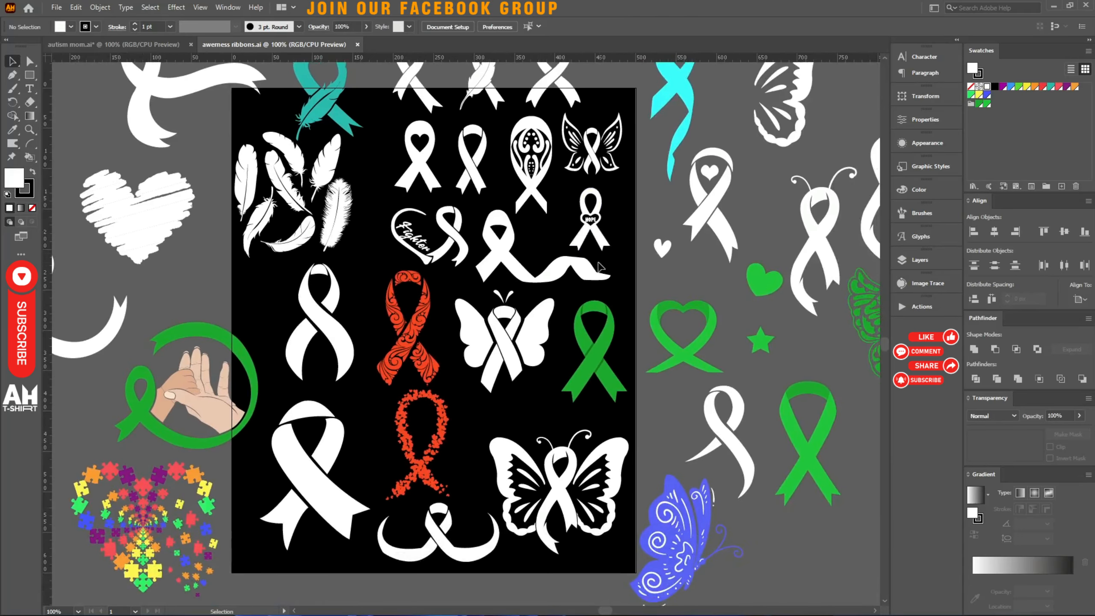
click(113, 45)
key(ctrl+v)
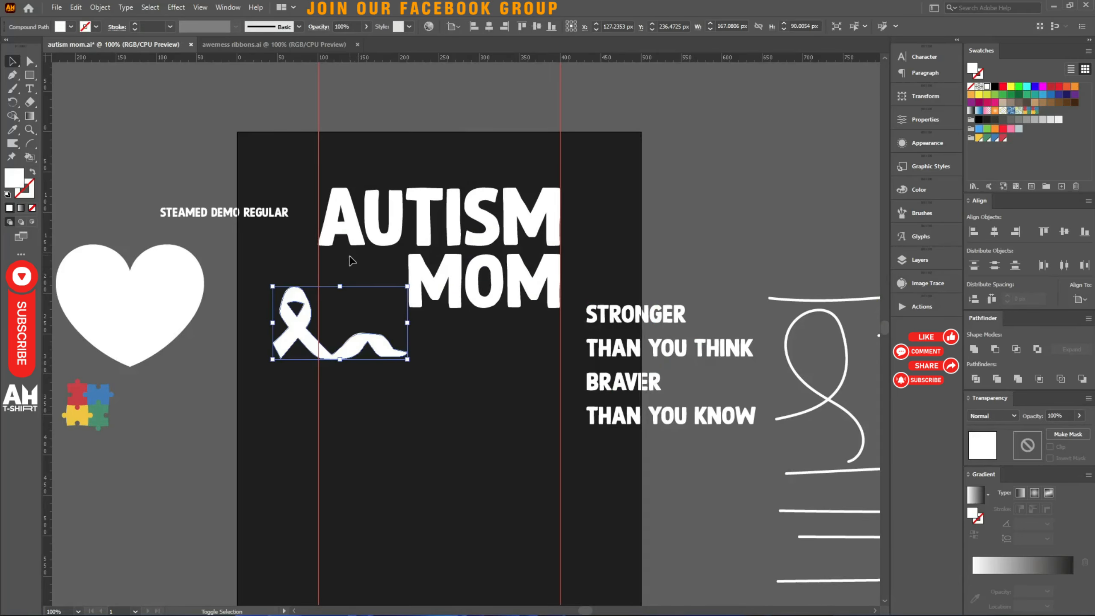
Step: Align the awareness ribbon's left edge with AUTISM and scale it up proportionally to span the width between the two guides
shift+click(362, 235)
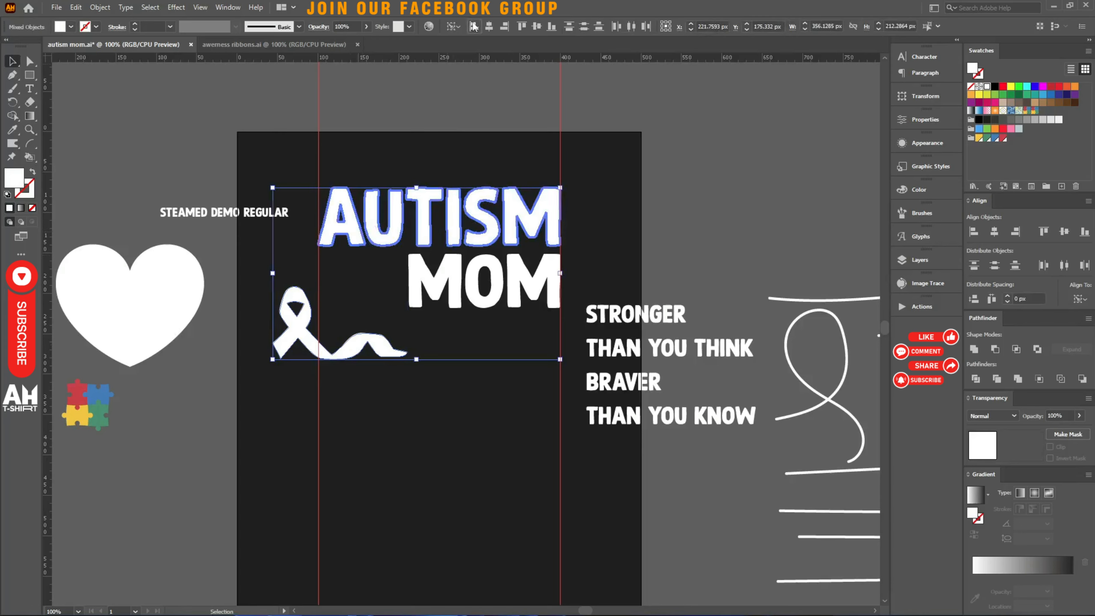
click(474, 27)
click(347, 313)
drag(452, 323, 560, 322)
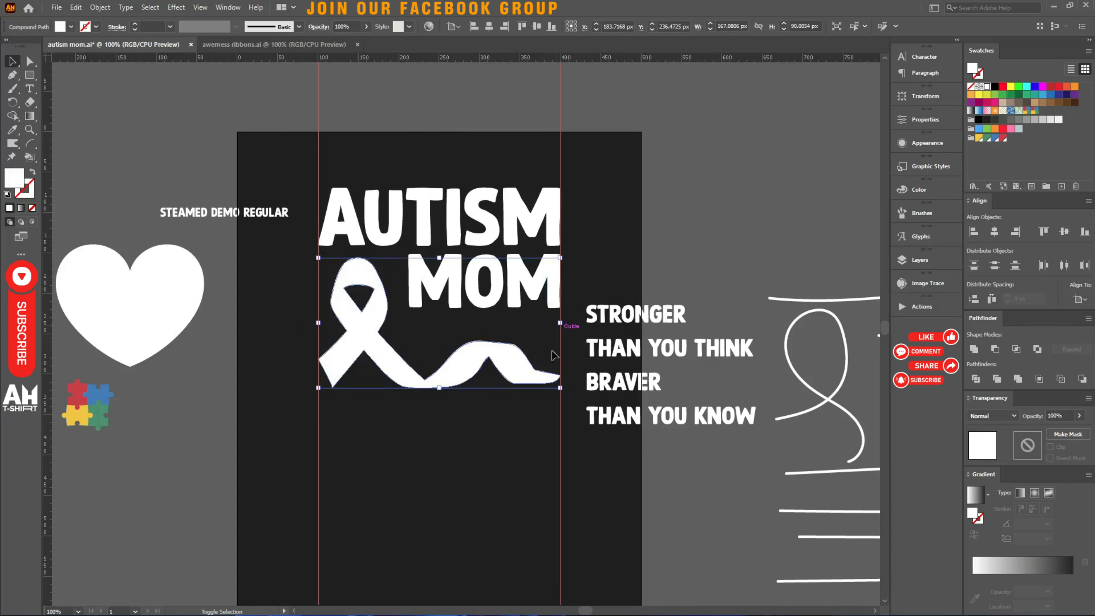
Step: Align the ribbon's top edge with the top of MOM and nudge both slightly up towards AUTISM
shift+click(451, 290)
click(523, 27)
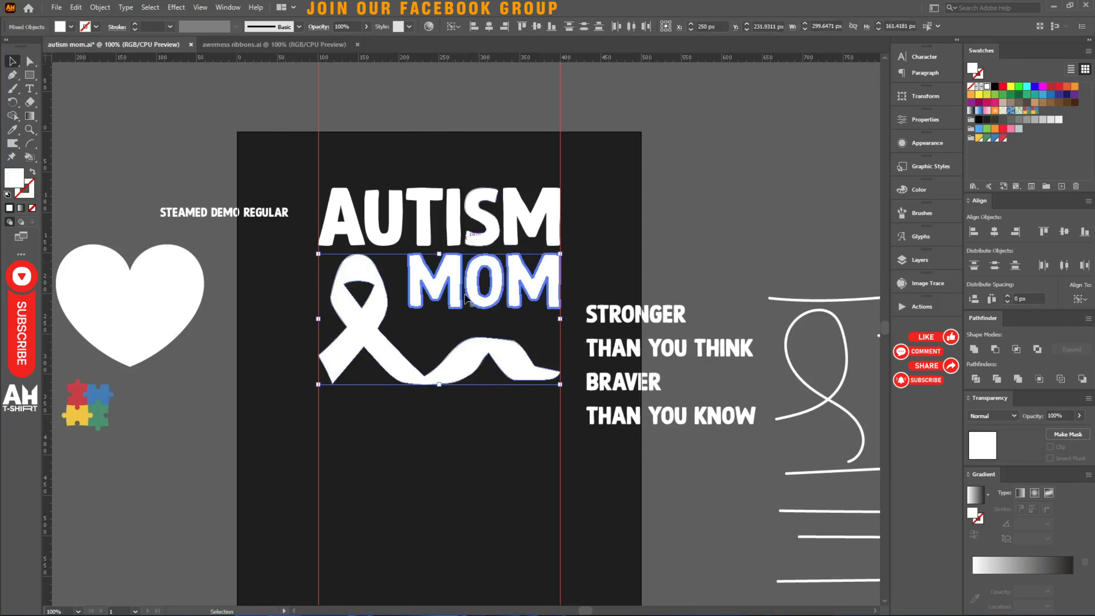
key(Up)
key(Up)
key(Up)
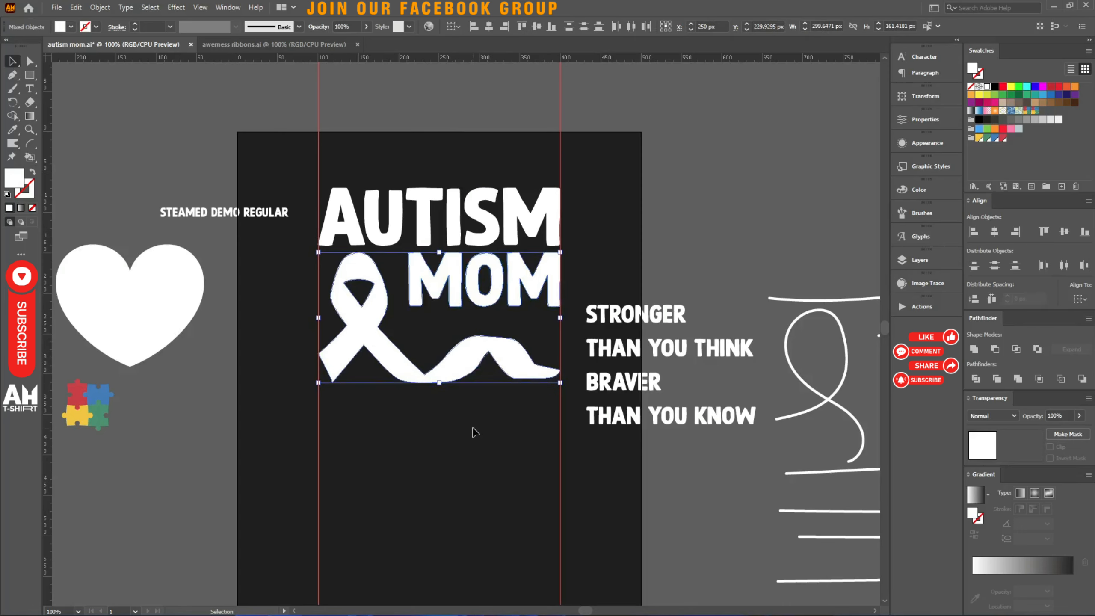
click(474, 432)
Step: Nudge MOM and the ribbon slightly down from AUTISM and enlarge MOM to fill the space above the ribbon's tail
scroll(484, 311, up, 2)
drag(478, 316, 393, 268)
drag(333, 301, 324, 347)
drag(459, 502, 221, 260)
key(Down)
key(Down)
key(Down)
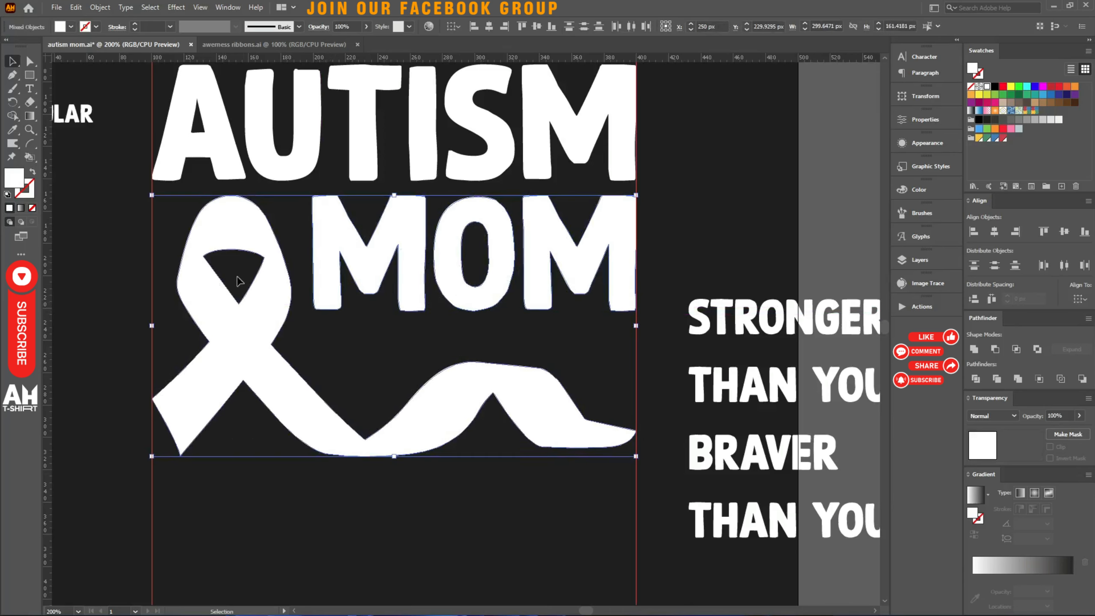
drag(380, 356, 477, 337)
click(484, 470)
Step: Place STRONGER beneath the ribbon, centre it on the artboard and scale it proportionally to fit the width between the guides
scroll(460, 436, down, 5)
scroll(465, 452, up, 2)
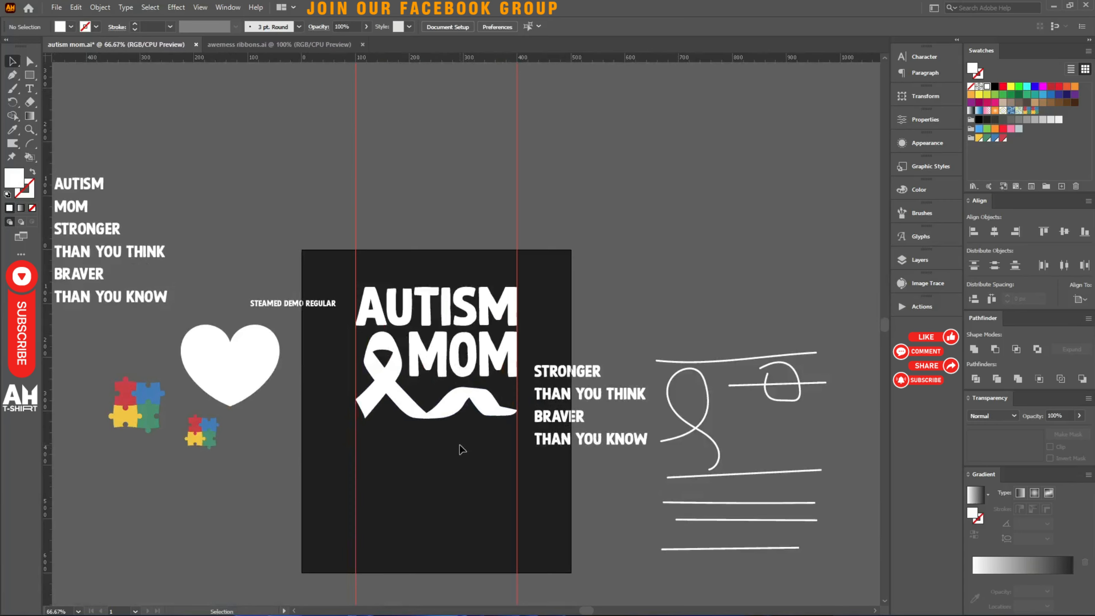
scroll(494, 390, down, 3)
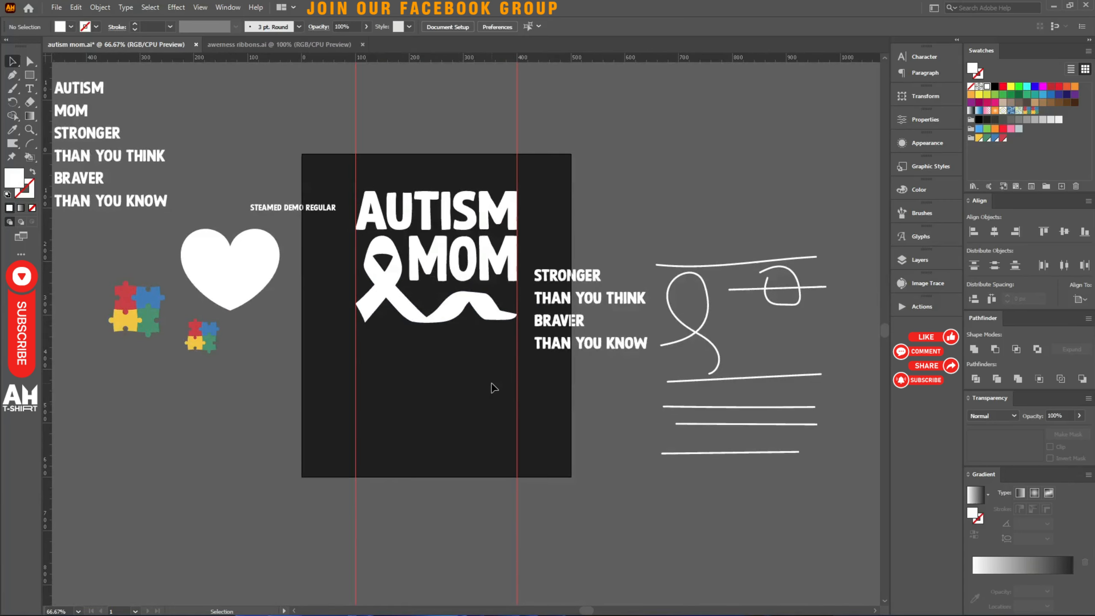
scroll(487, 307, down, 3)
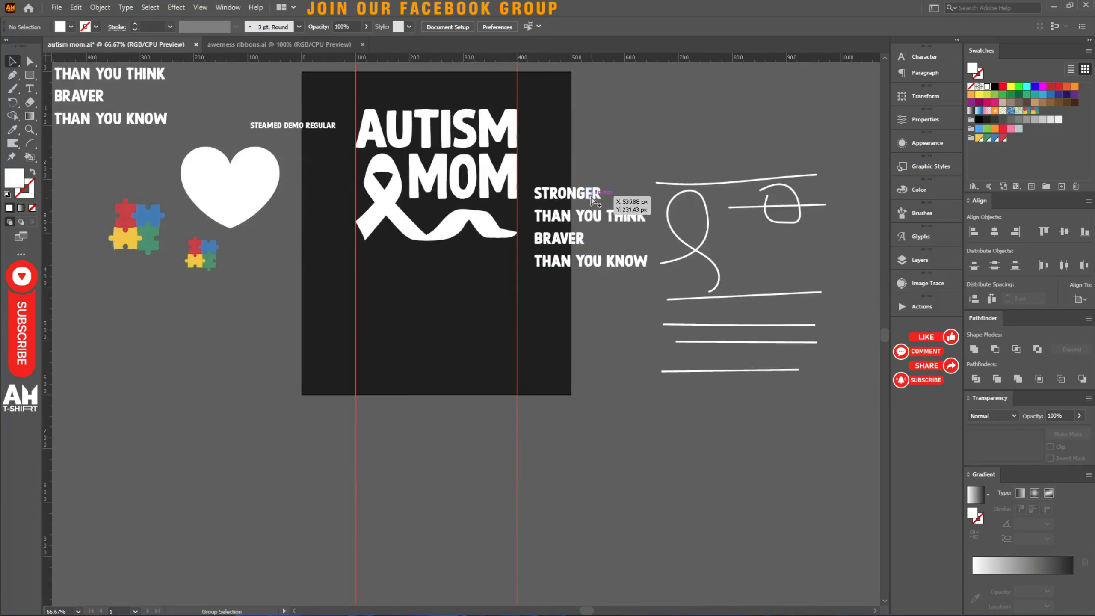
scroll(603, 195, up, 1)
drag(592, 193, 398, 291)
click(489, 27)
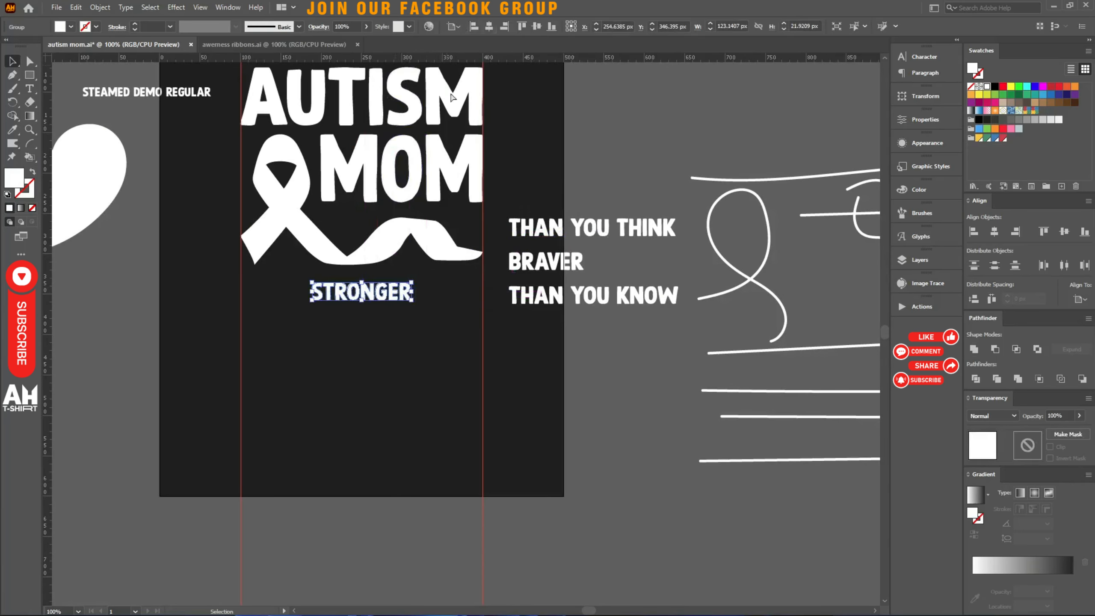
scroll(428, 300, up, 2)
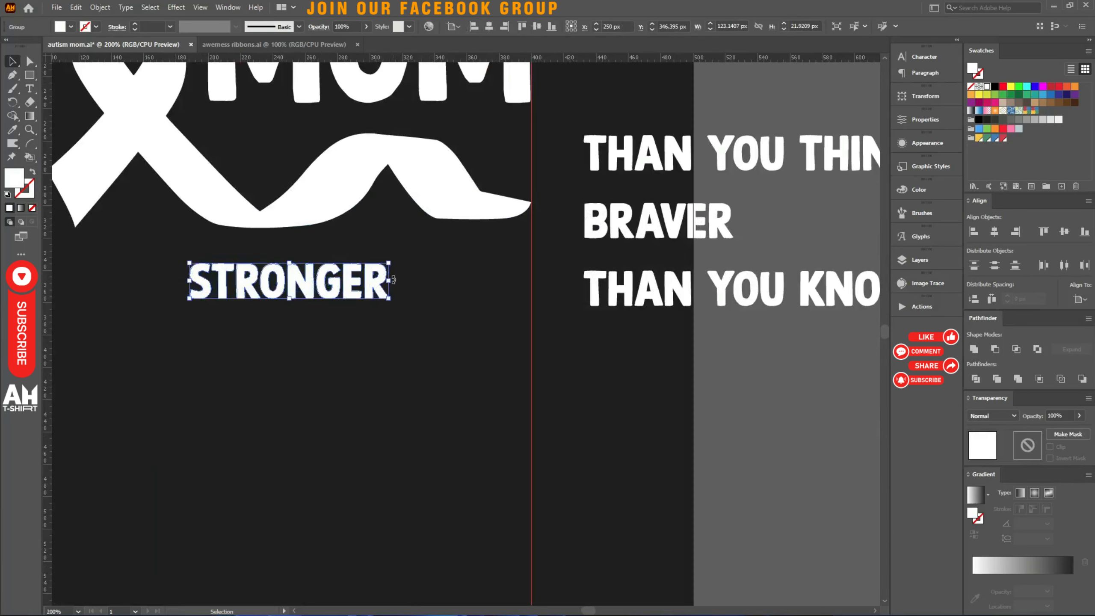
drag(390, 281, 527, 288)
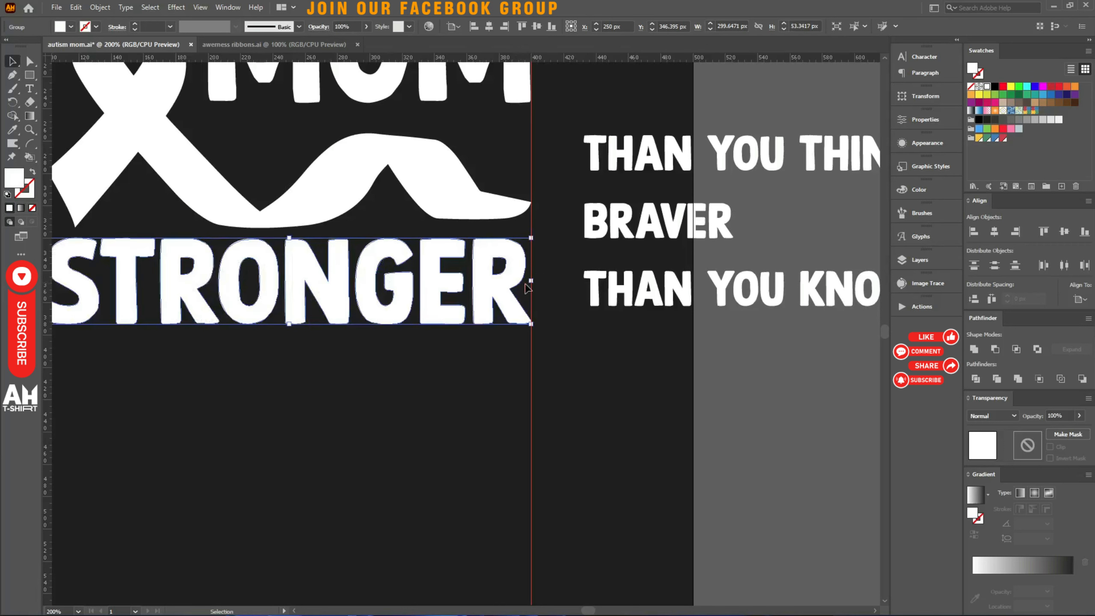
click(361, 389)
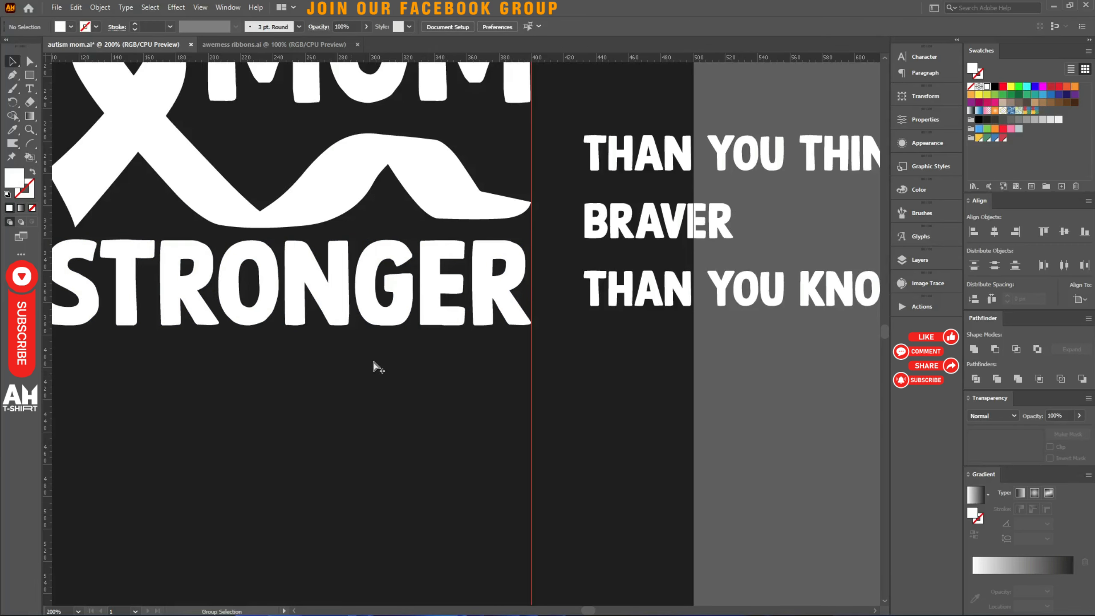
Step: Place THAN YOU THINK centred under STRONGER and scale it up proportionally to slightly narrower than the guides
scroll(373, 364, down, 1)
drag(486, 308, 490, 252)
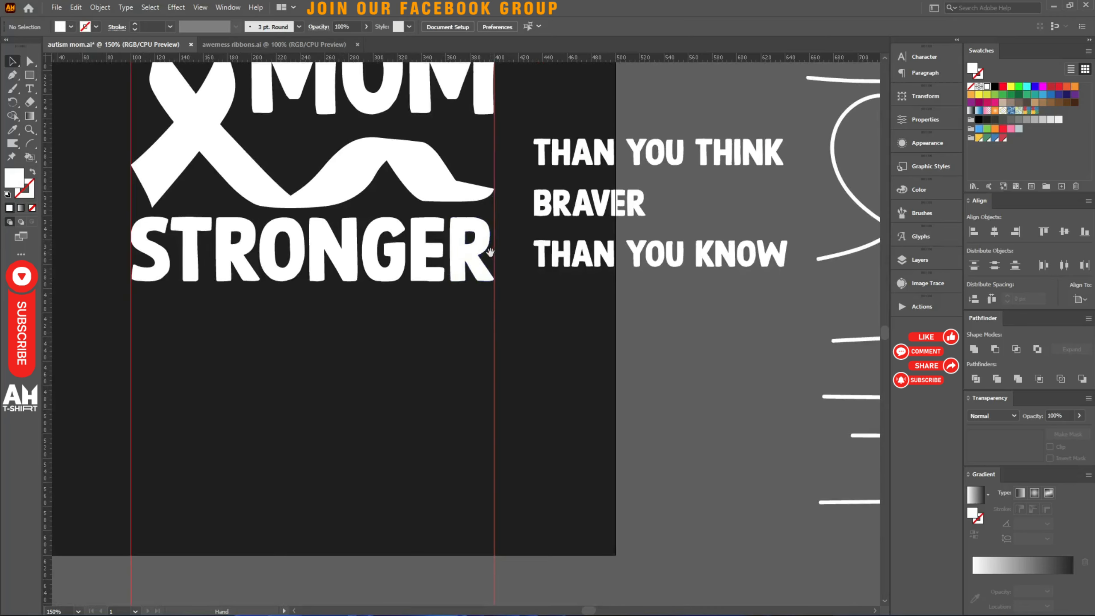
drag(571, 156, 226, 320)
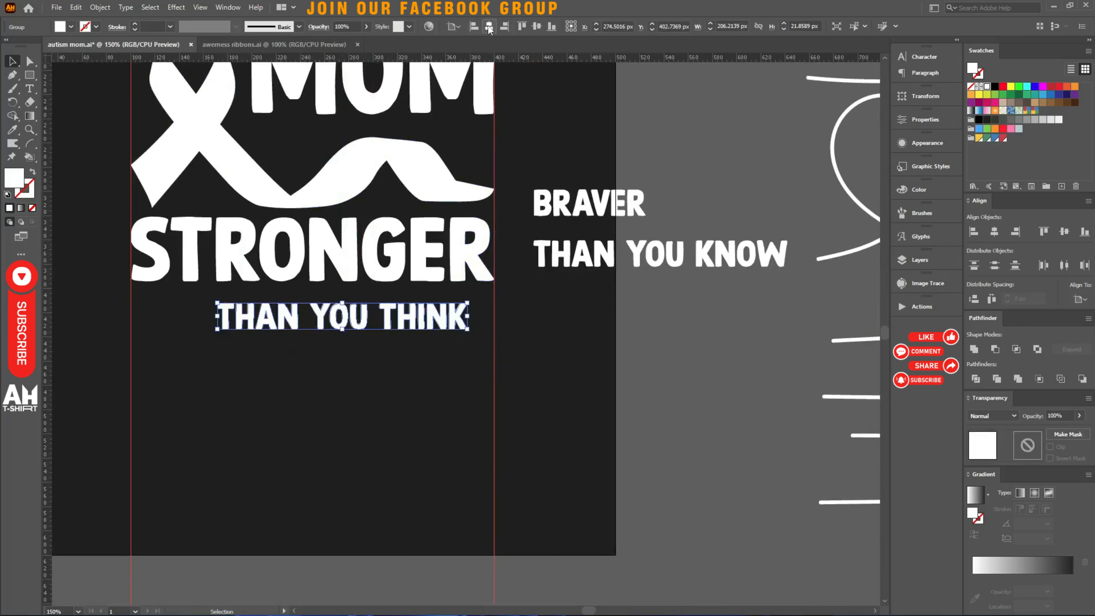
drag(441, 317, 494, 317)
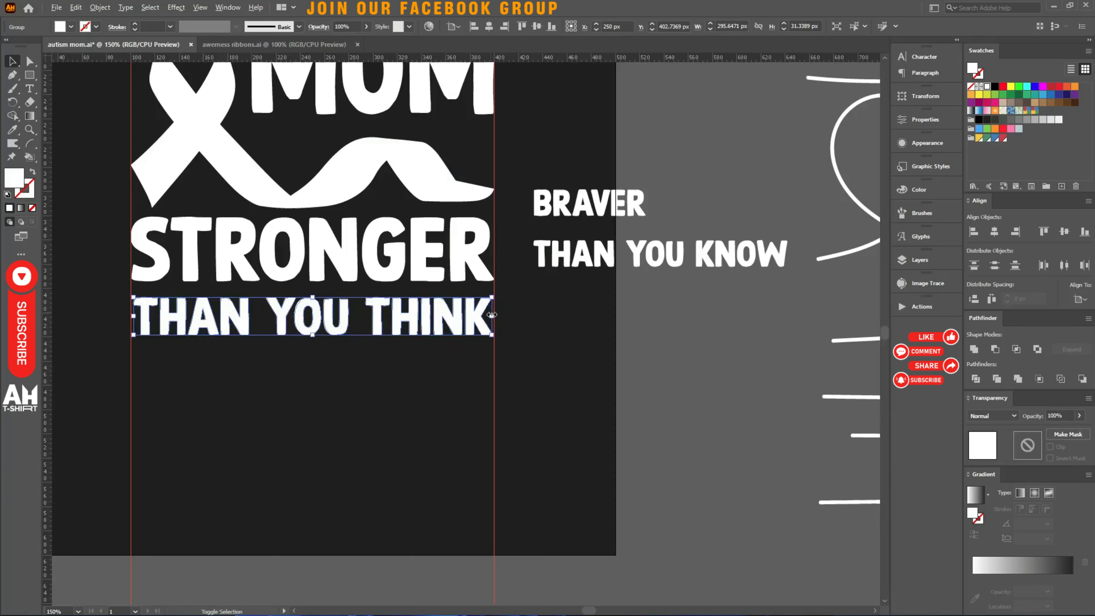
drag(492, 314, 472, 315)
click(501, 369)
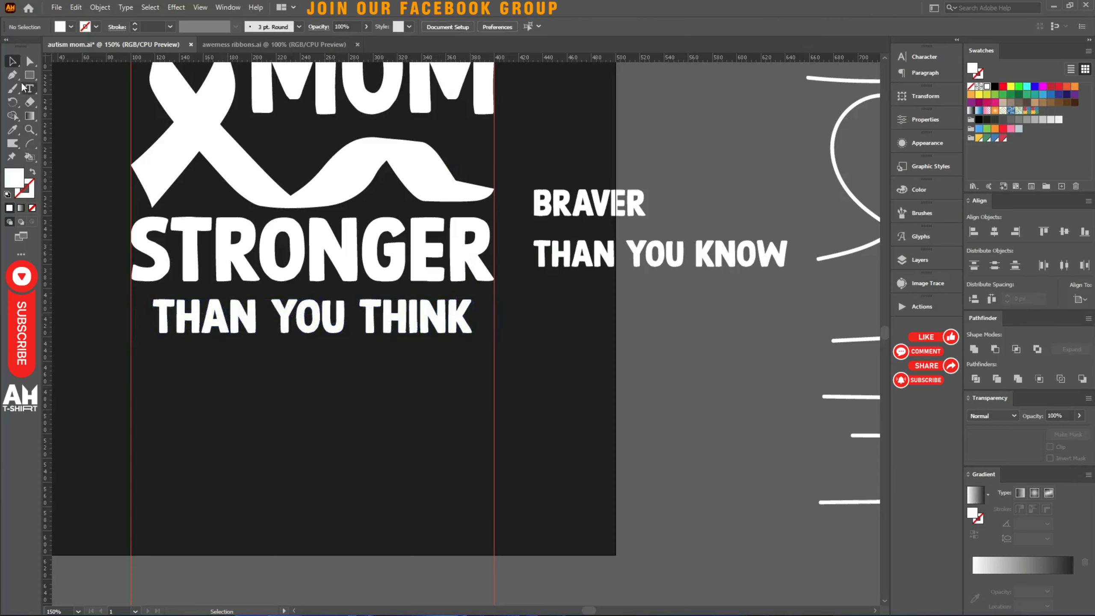
Step: Draw an unfilled white-stroked rectangle about 35.5 px high around THAN YOU THINK, extending from guide to guide
click(29, 74)
scroll(181, 313, up, 2)
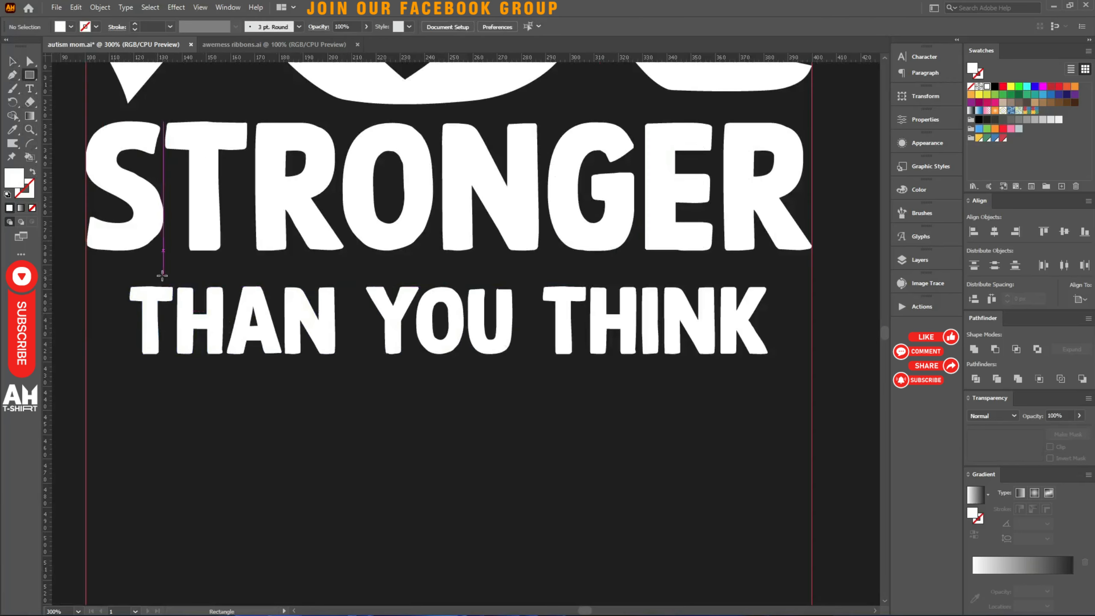
click(32, 172)
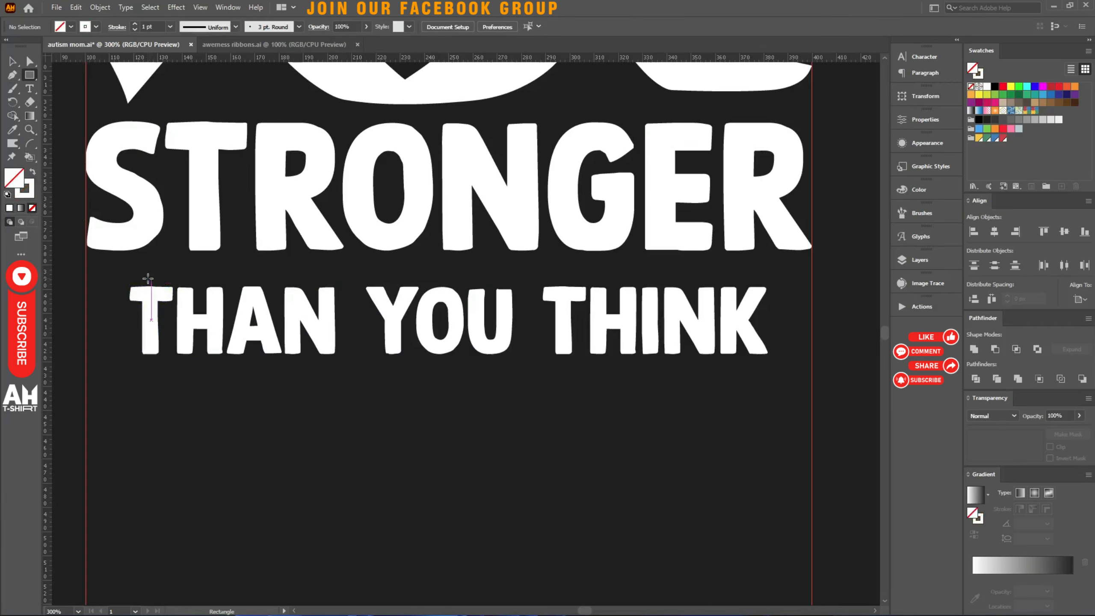
drag(148, 278, 203, 364)
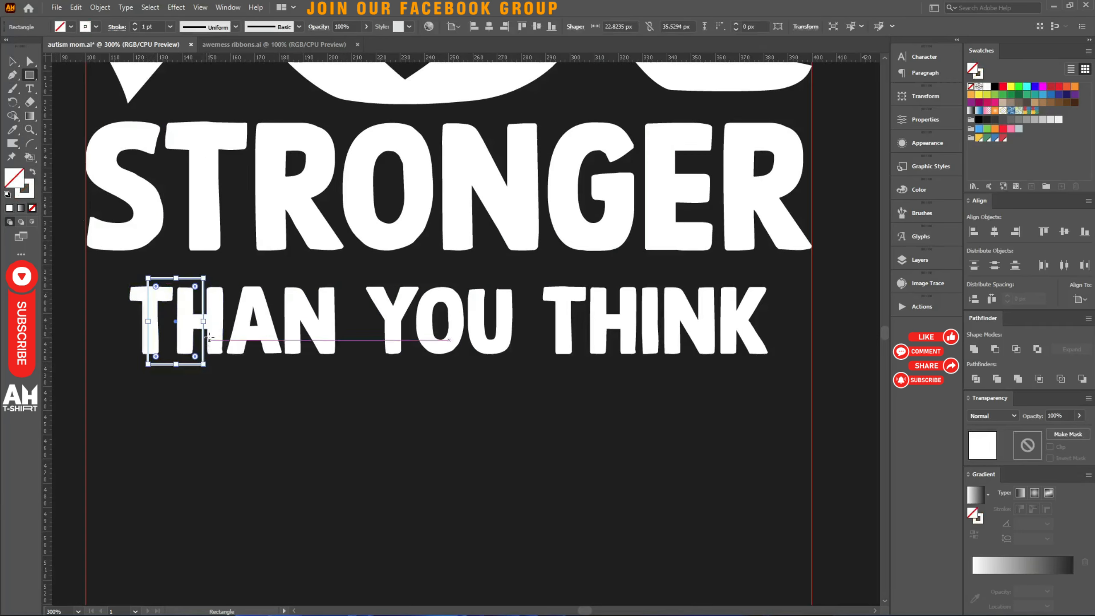
drag(204, 321, 812, 326)
drag(148, 321, 88, 321)
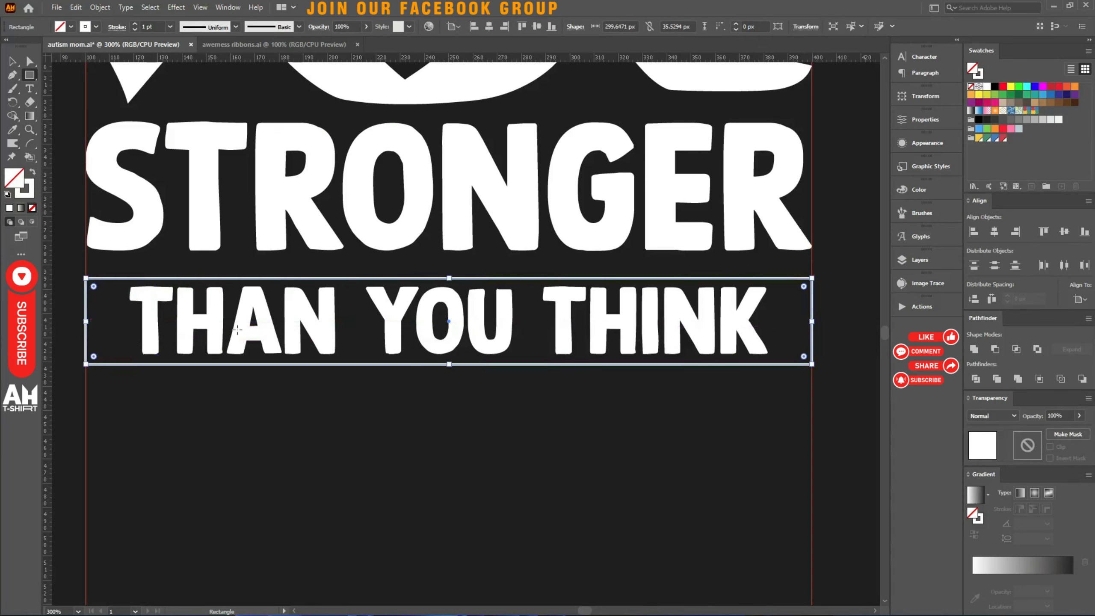
Step: Scale THAN YOU THINK down proportionally from its centre inside the rectangle to about 251.5 px wide
key(v)
click(733, 323)
drag(768, 322, 754, 322)
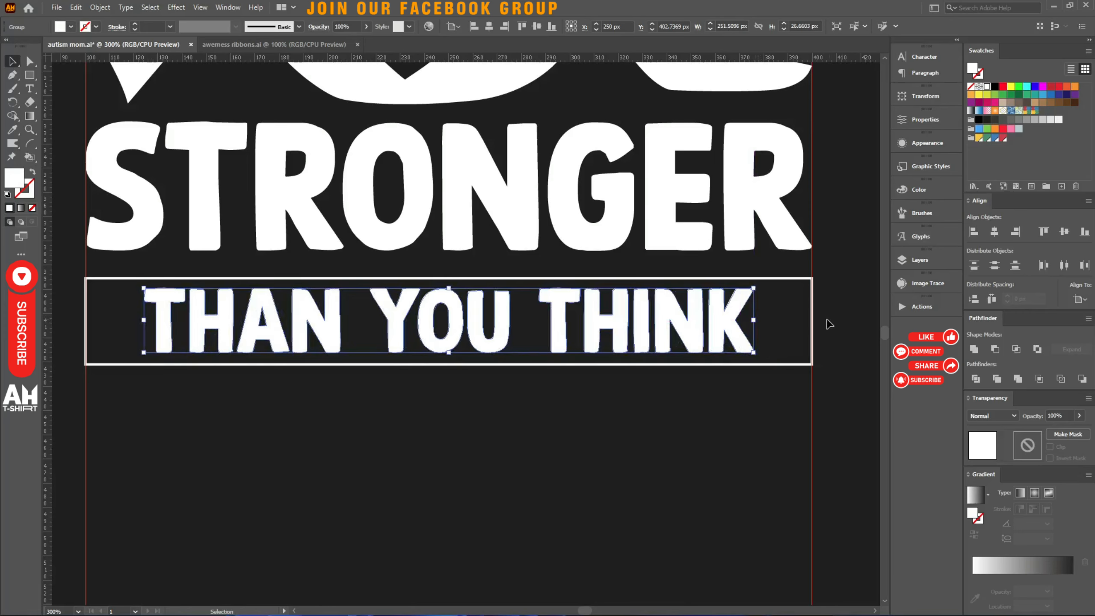
Step: Add an anchor point at the middle of the rectangle's left side and another at the middle of its right side
click(811, 322)
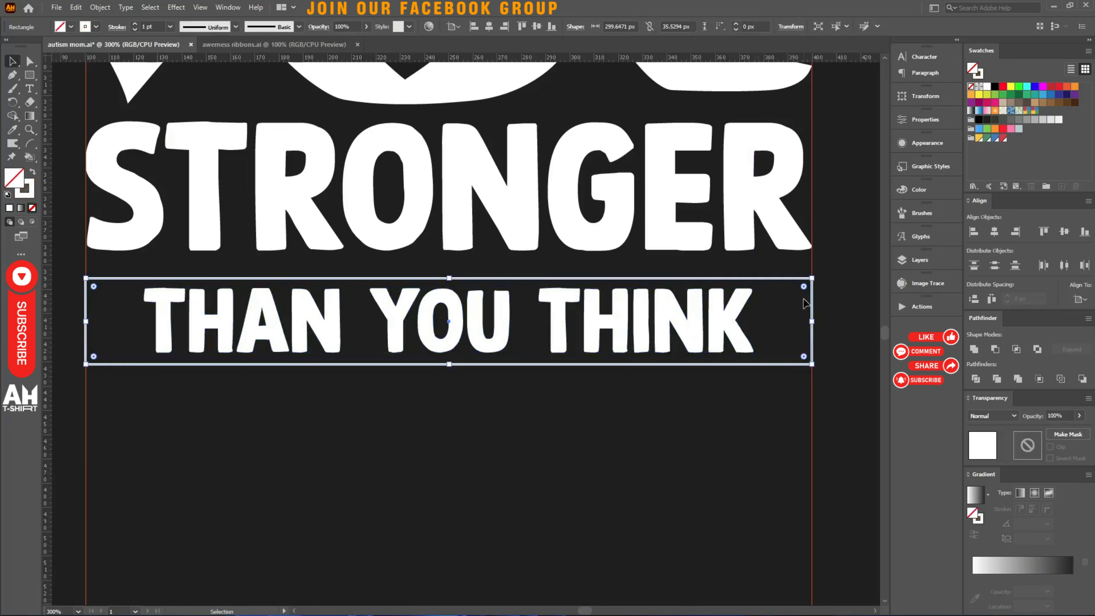
key(plus)
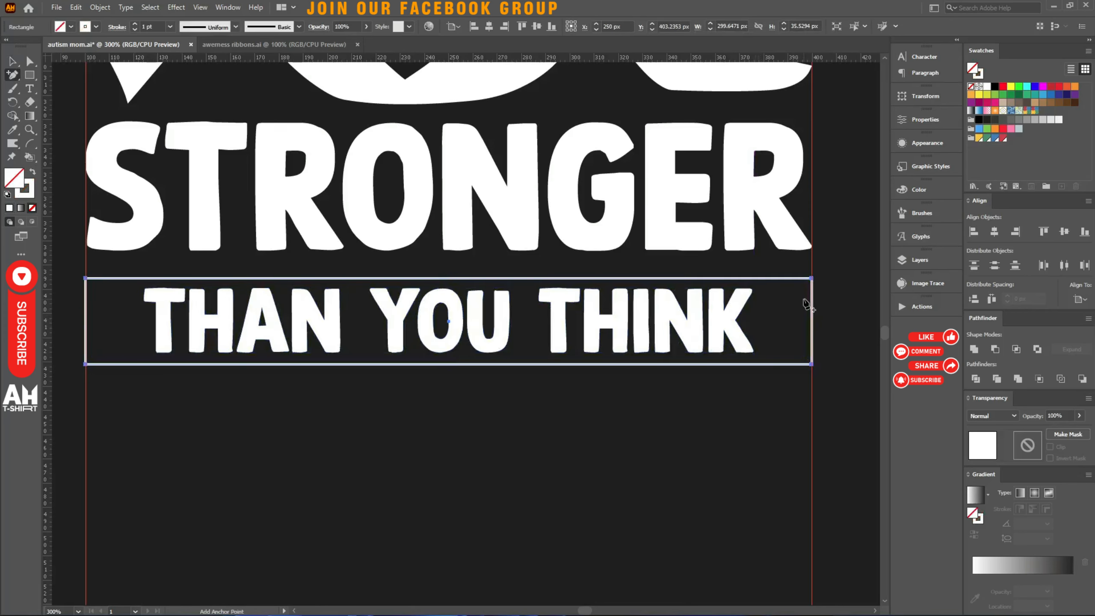
click(16, 79)
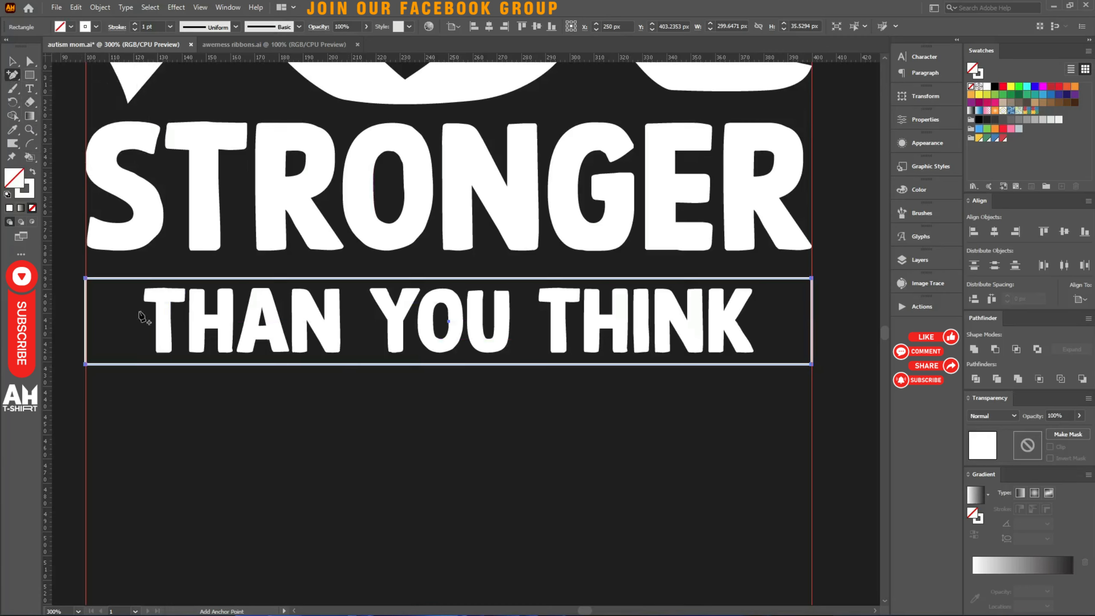
key(ctrl)
click(87, 322)
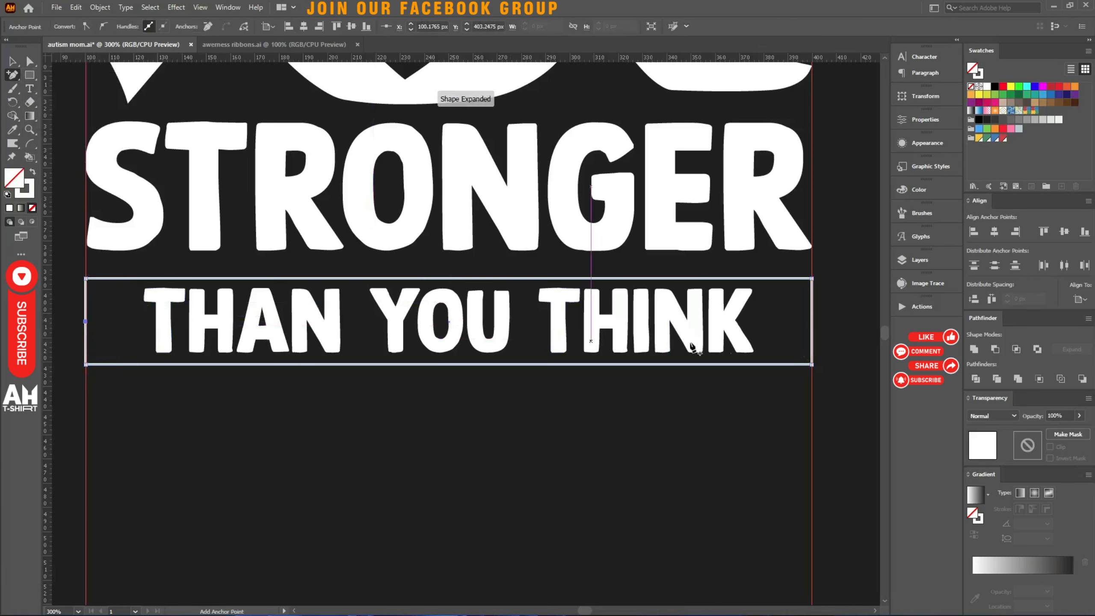
click(811, 322)
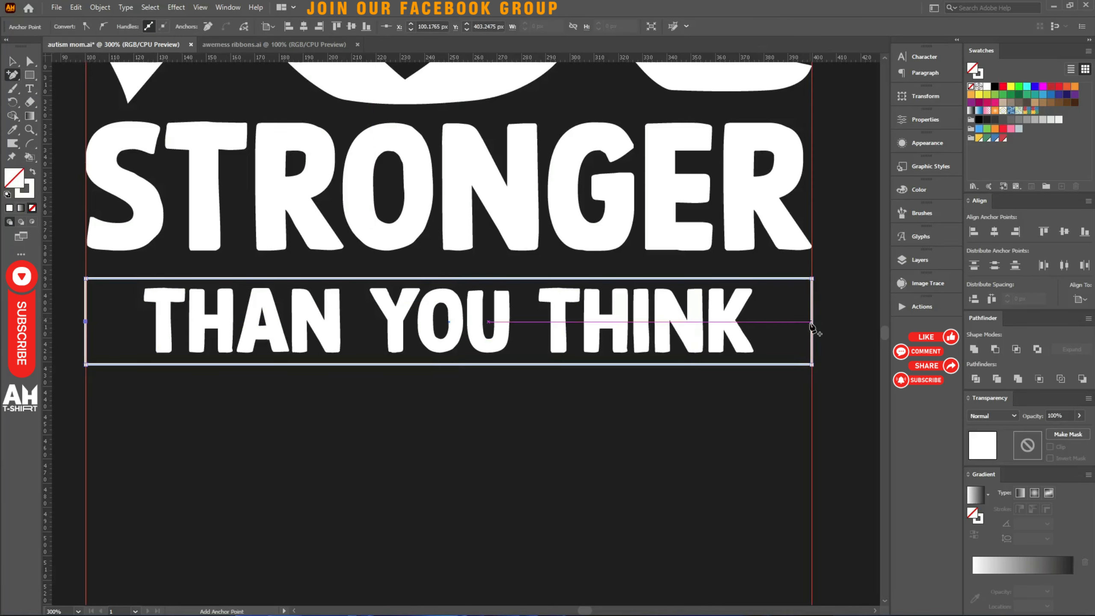
Step: Scale the two added side anchor points inward together to form notched banner ends around THAN YOU THINK
key(a)
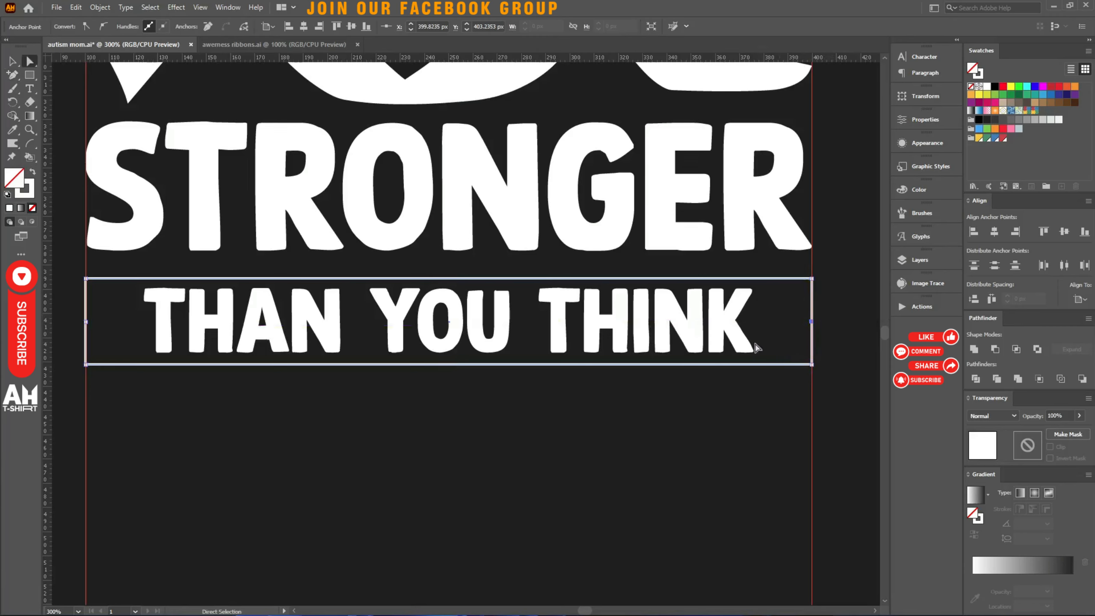
click(106, 335)
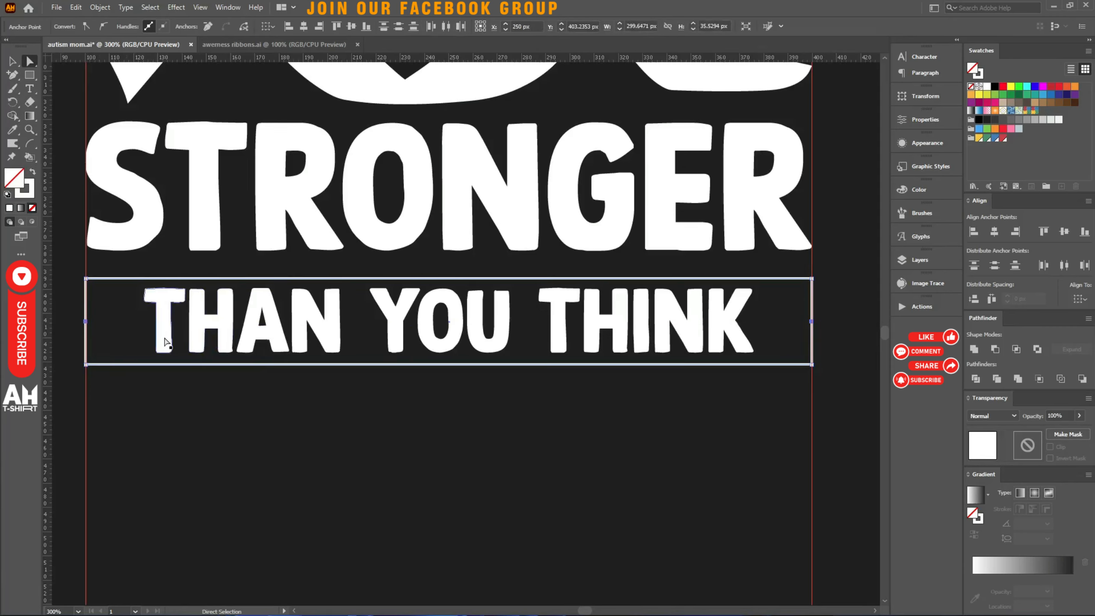
key(s)
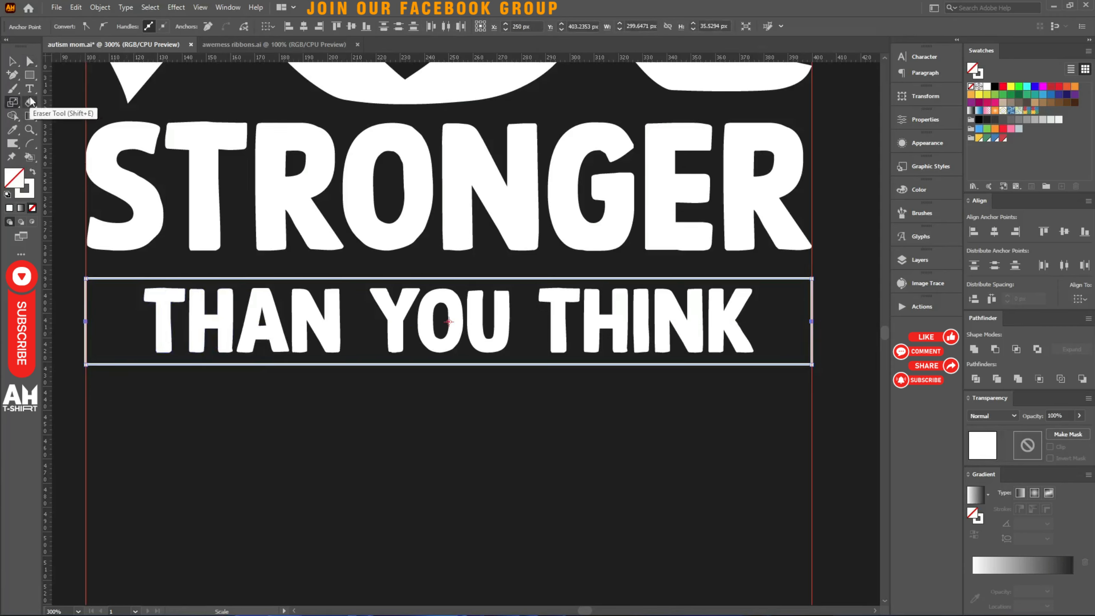
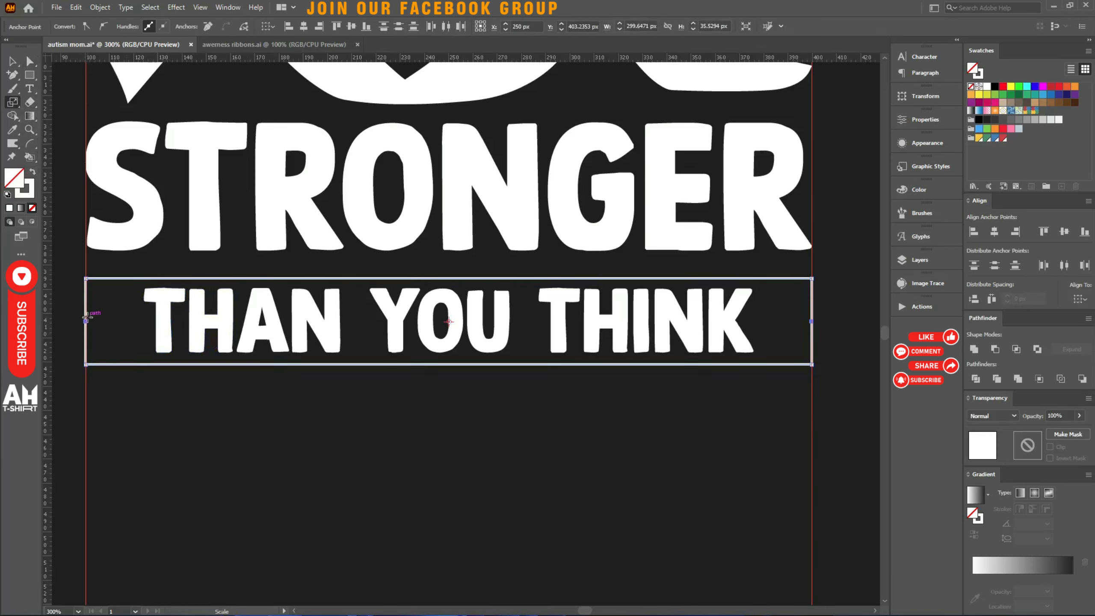
drag(86, 321, 113, 326)
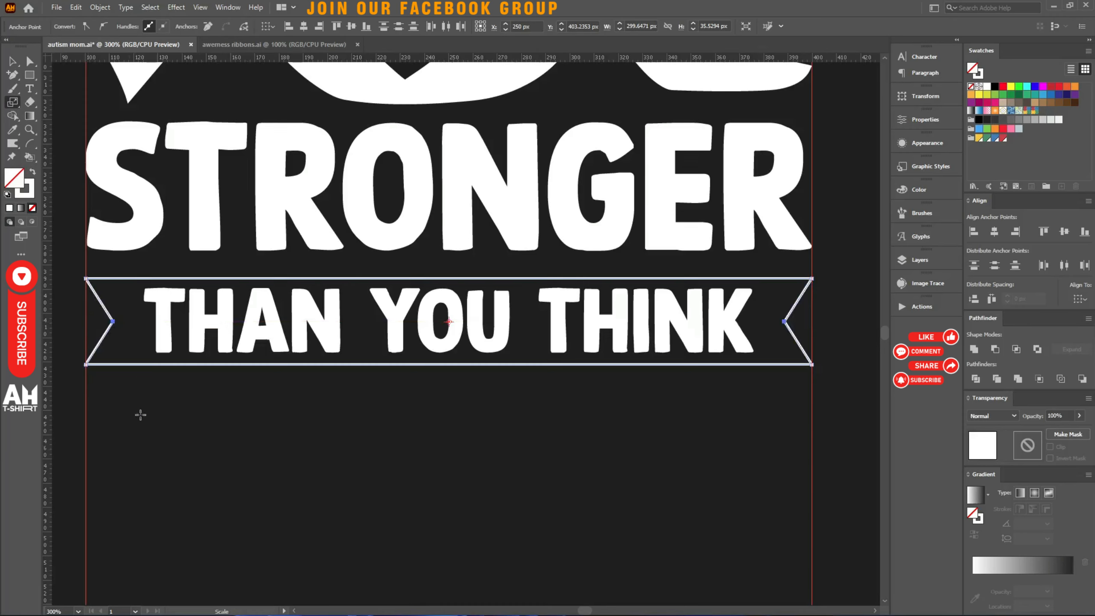
Step: Select the banner together with THAN YOU THINK and align their vertical centres
key(v)
drag(189, 426, 413, 289)
click(1063, 232)
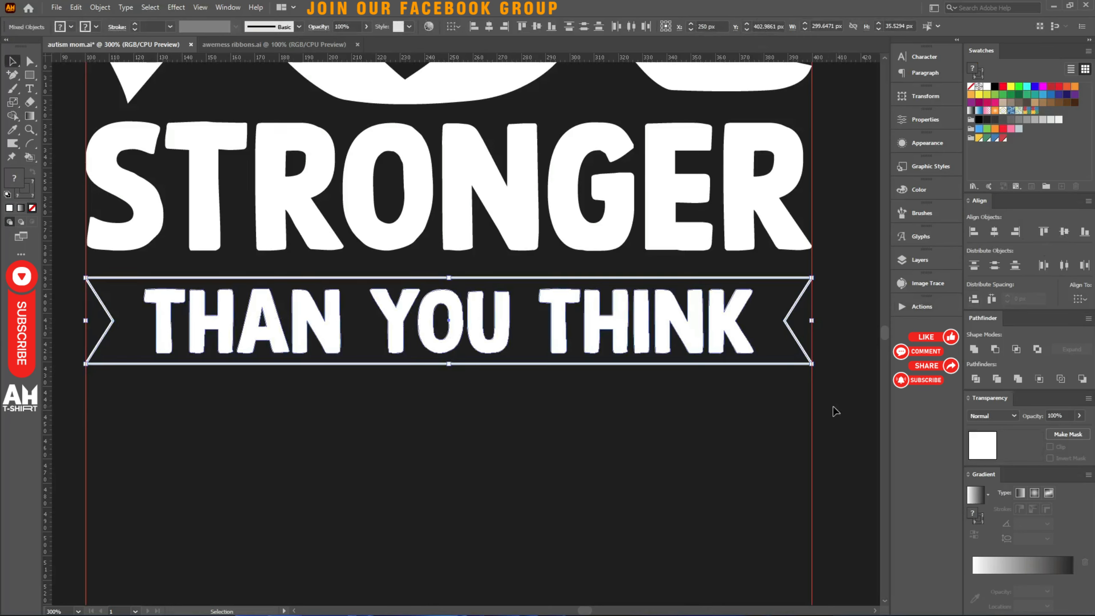
Step: Change the banner from a white outline to a solid green swatch fill and send it behind the THAN YOU THINK lettering
drag(825, 392, 796, 338)
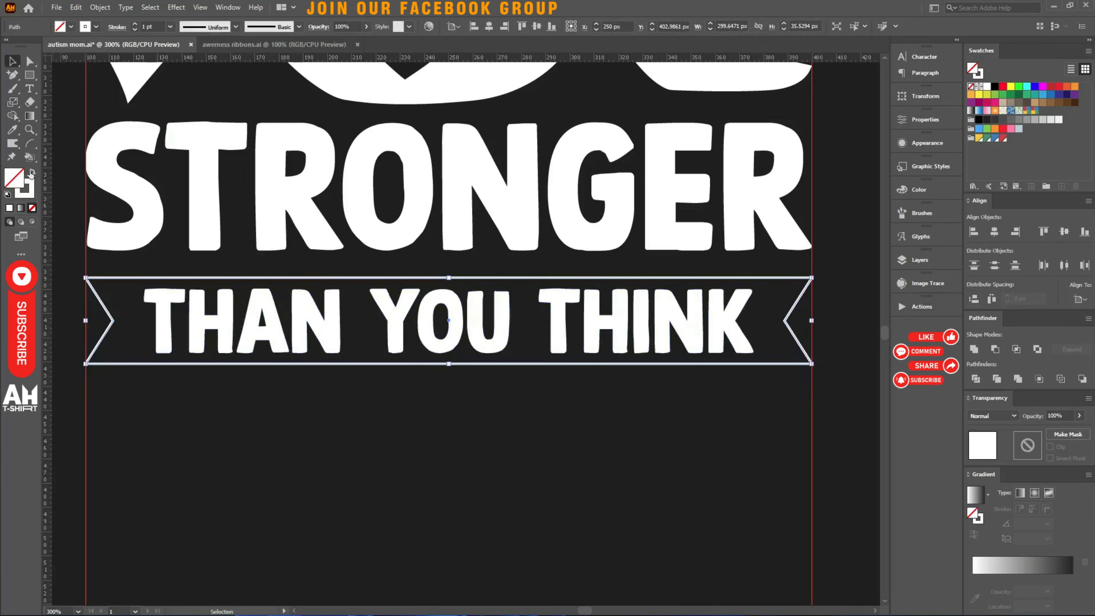
click(32, 172)
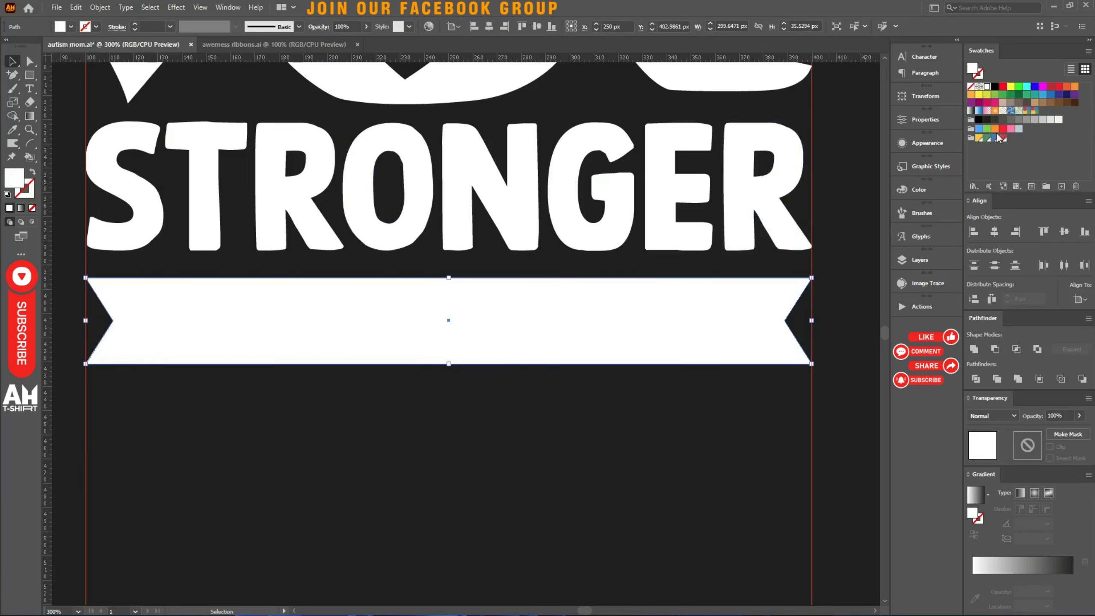
click(988, 138)
key(ctrl+shift+bracketleft)
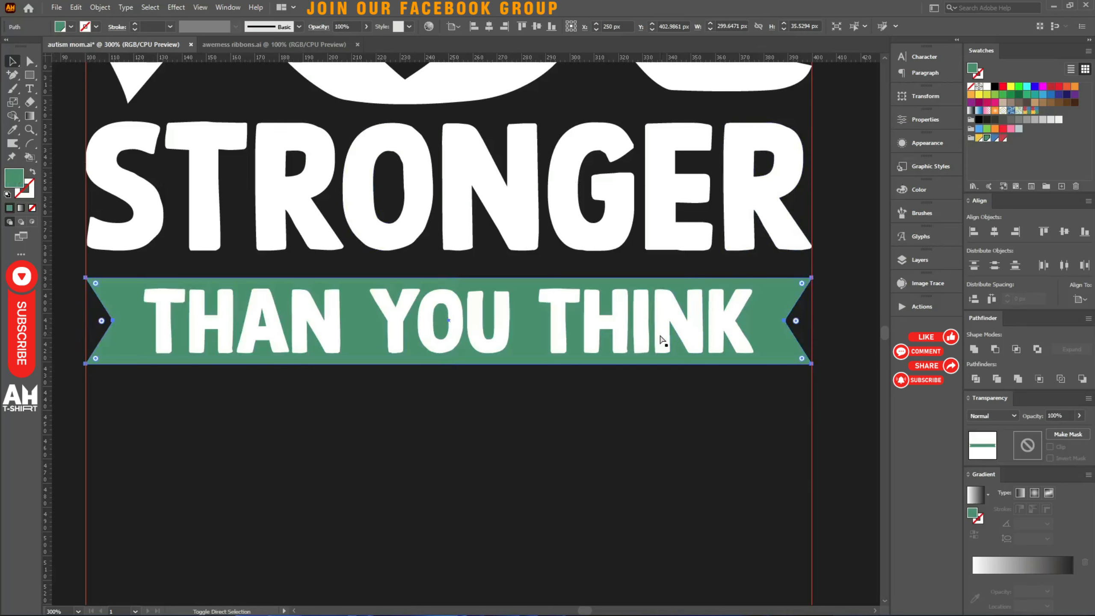
Step: Group the green notched banner with the THAN YOU THINK lettering
drag(712, 416, 621, 337)
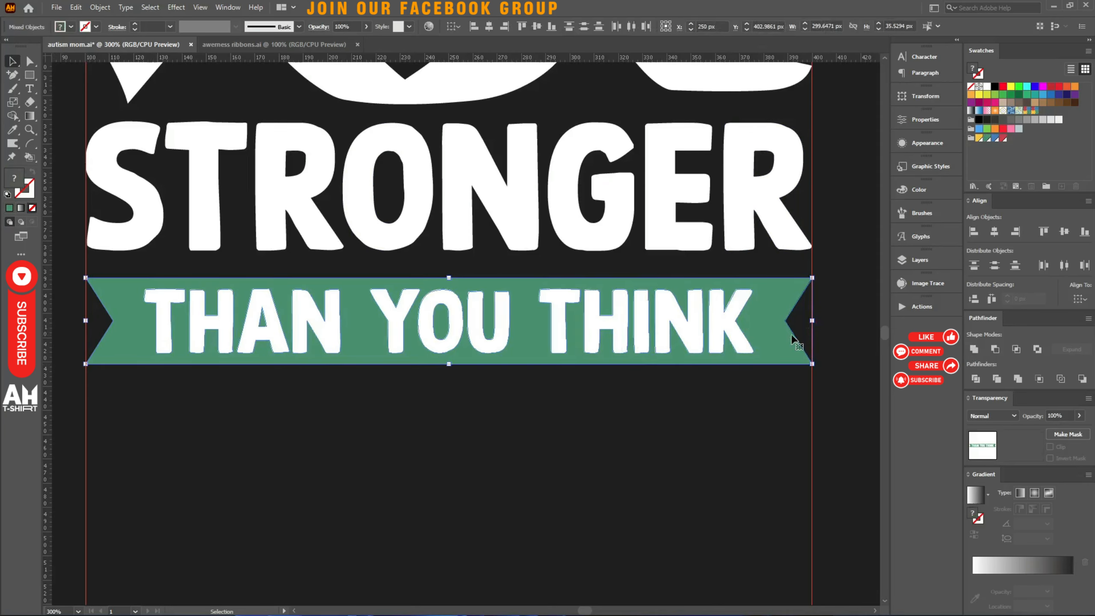
key(ctrl+g)
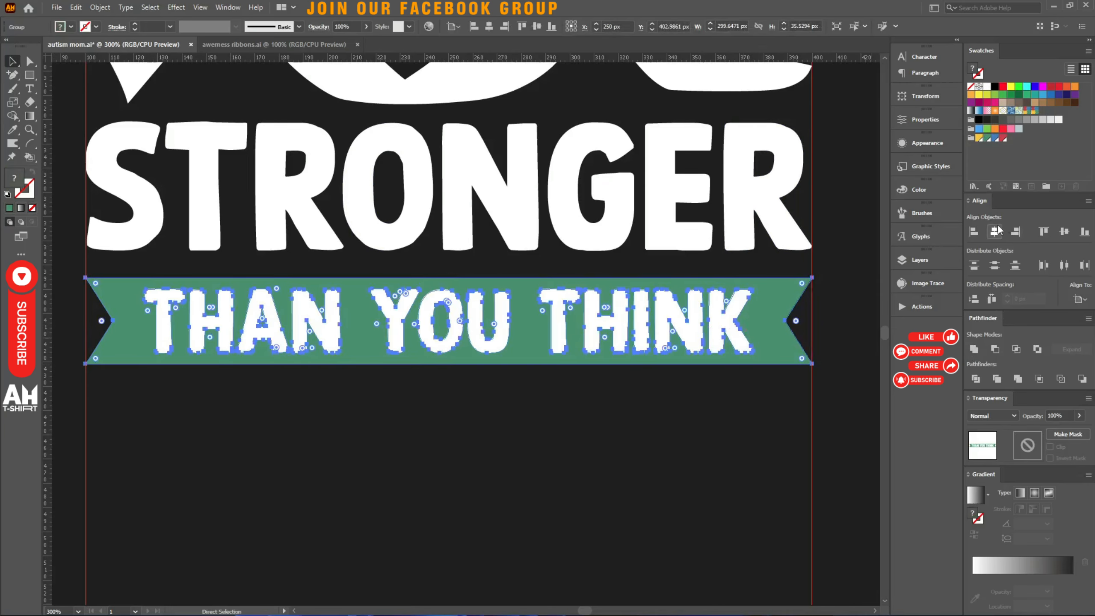
scroll(843, 321, up, 6)
scroll(674, 319, down, 8)
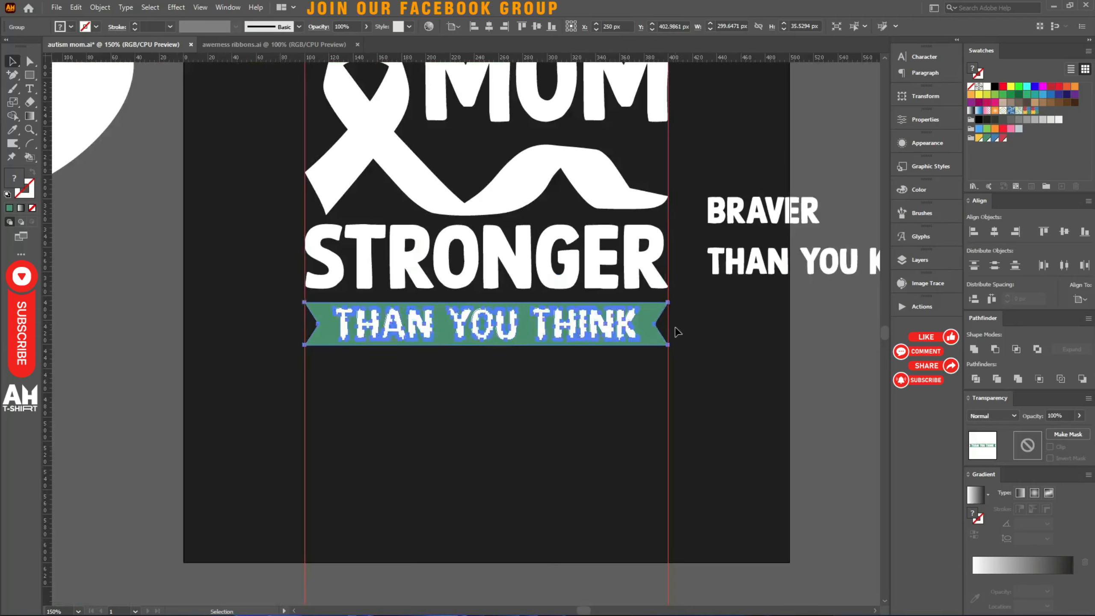
click(572, 441)
Step: Place the BRAVER lettering centred below the green banner and enlarge it to about 227 px wide
drag(678, 194, 575, 126)
drag(640, 147, 374, 303)
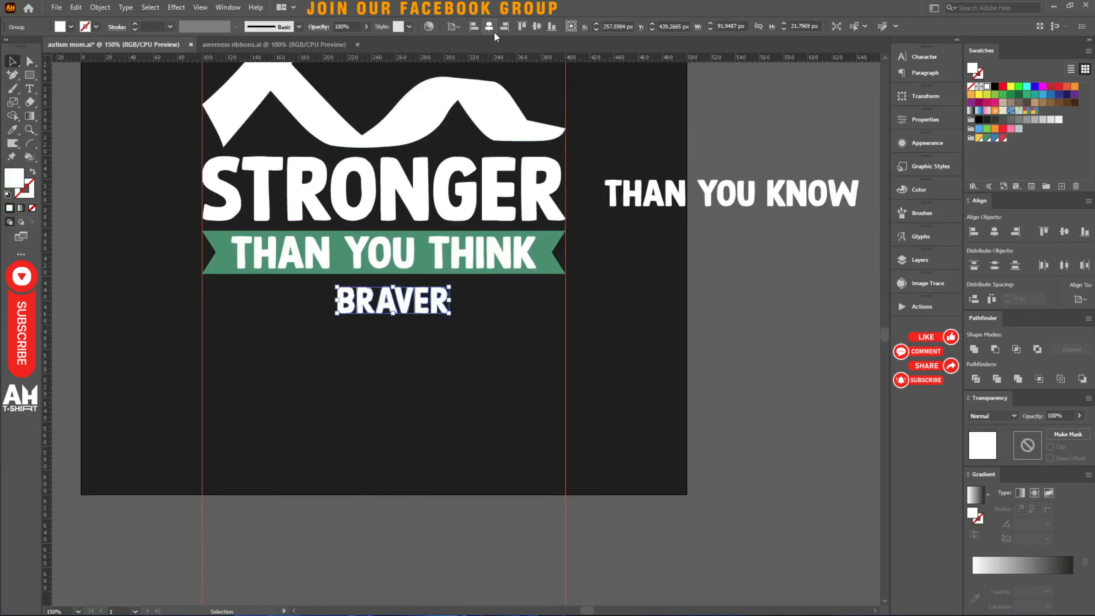
drag(450, 300, 518, 317)
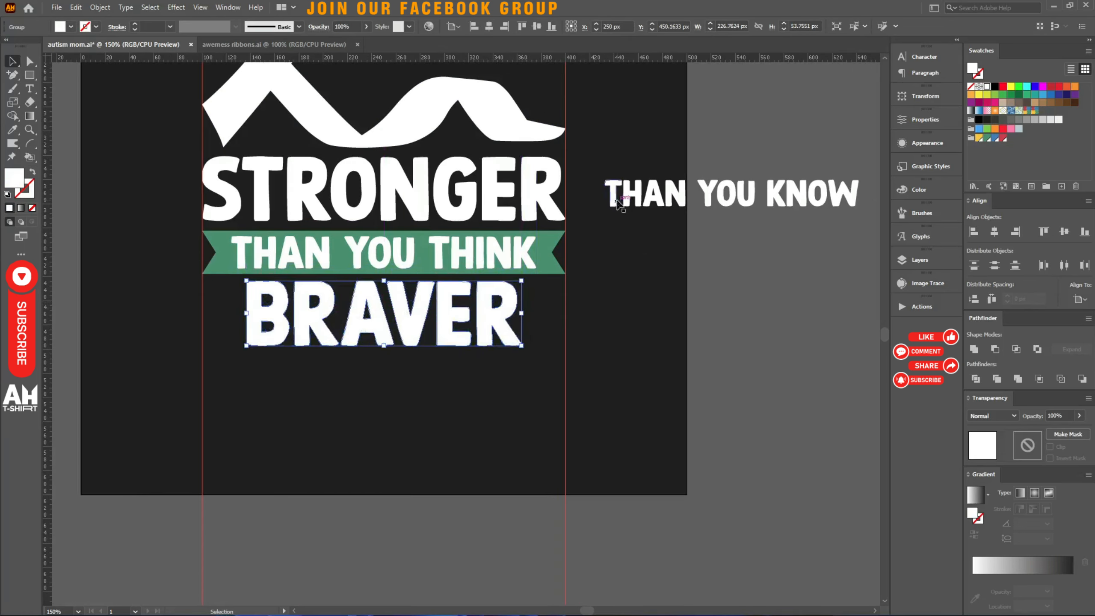
Step: Place the THAN YOU KNOW lettering beneath BRAVER and scale it to span the two vertical guides
drag(619, 203, 286, 391)
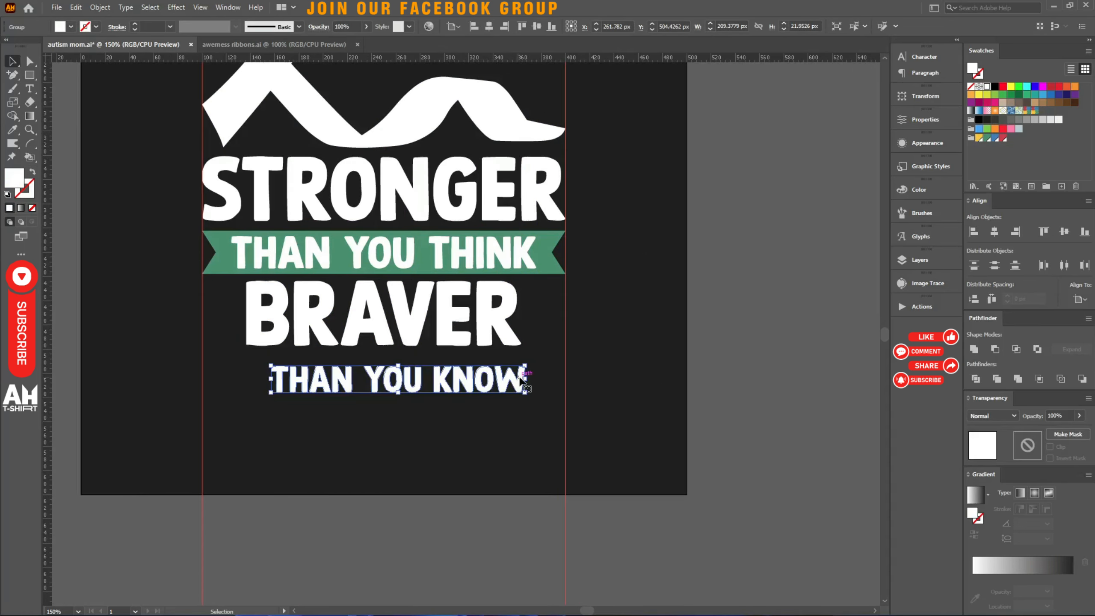
drag(521, 380, 562, 379)
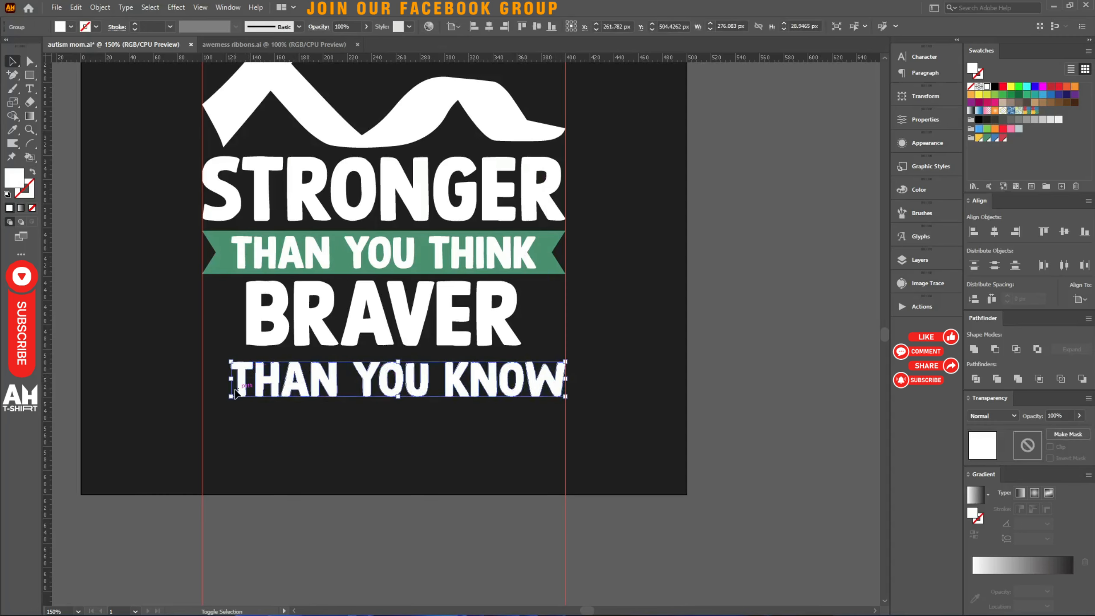
drag(232, 380, 203, 380)
click(363, 445)
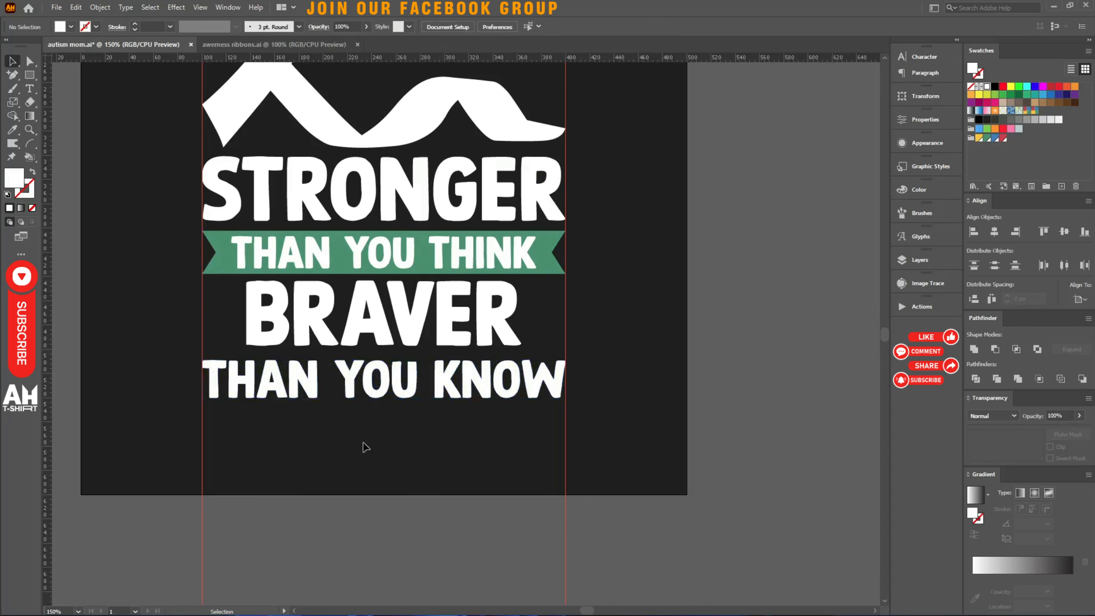
Step: Delete the outlined BRAVER and THAN YOU KNOW lettering below the green banner
scroll(380, 416, down, 1)
scroll(414, 348, down, 2)
scroll(429, 222, up, 2)
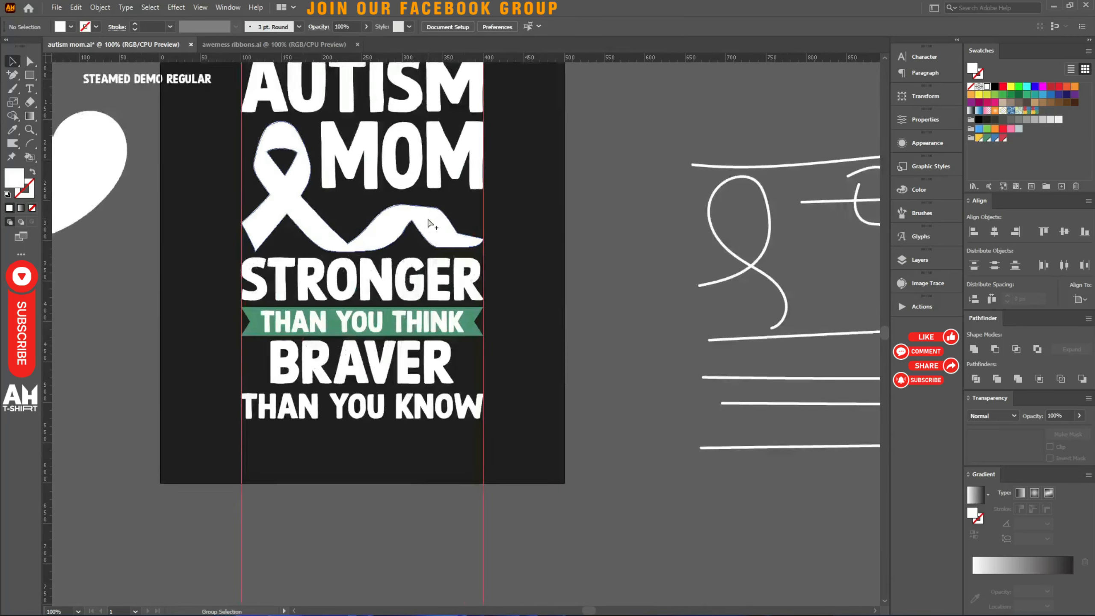
scroll(513, 301, up, 2)
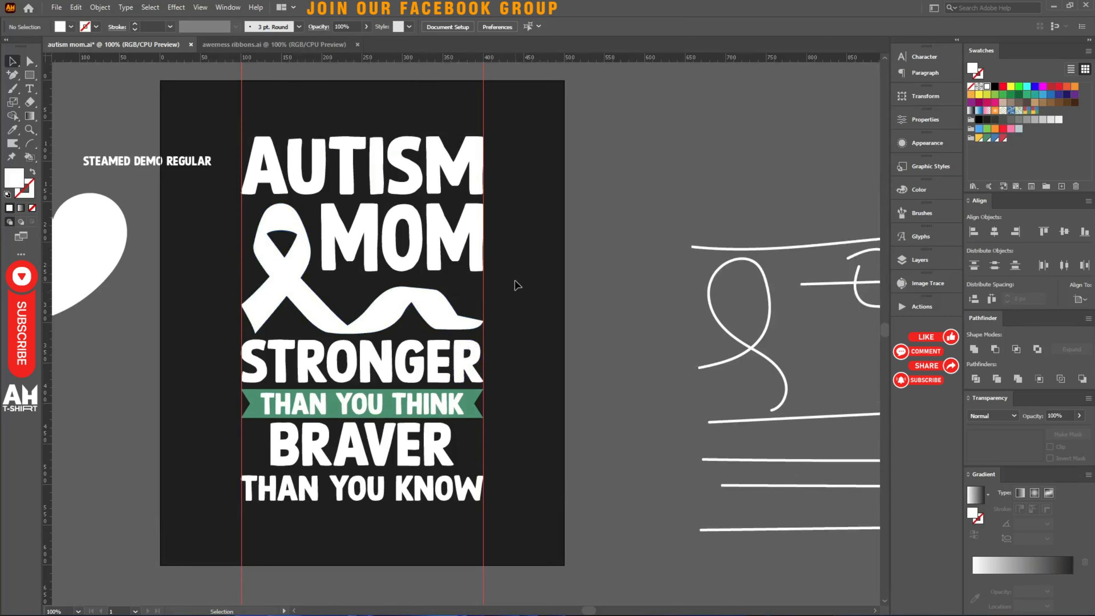
scroll(489, 326, down, 2)
drag(499, 489, 303, 376)
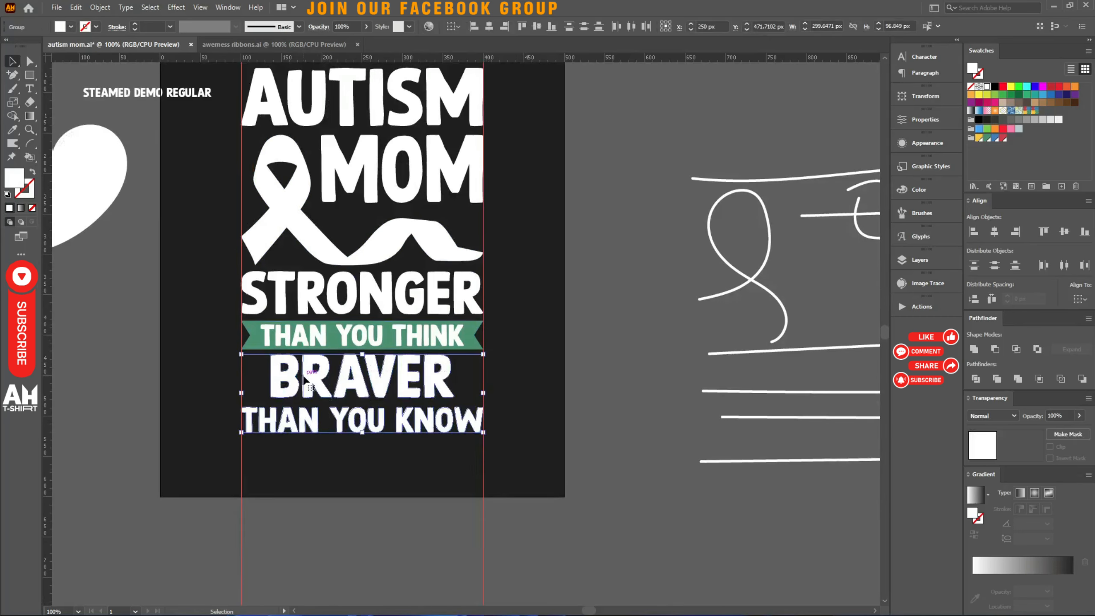
key(Delete)
Step: Delete the separate BRAVER line from the editable slogan text and insert BRAVER before THAN YOU KNOW
scroll(448, 383, up, 2)
scroll(533, 374, down, 1)
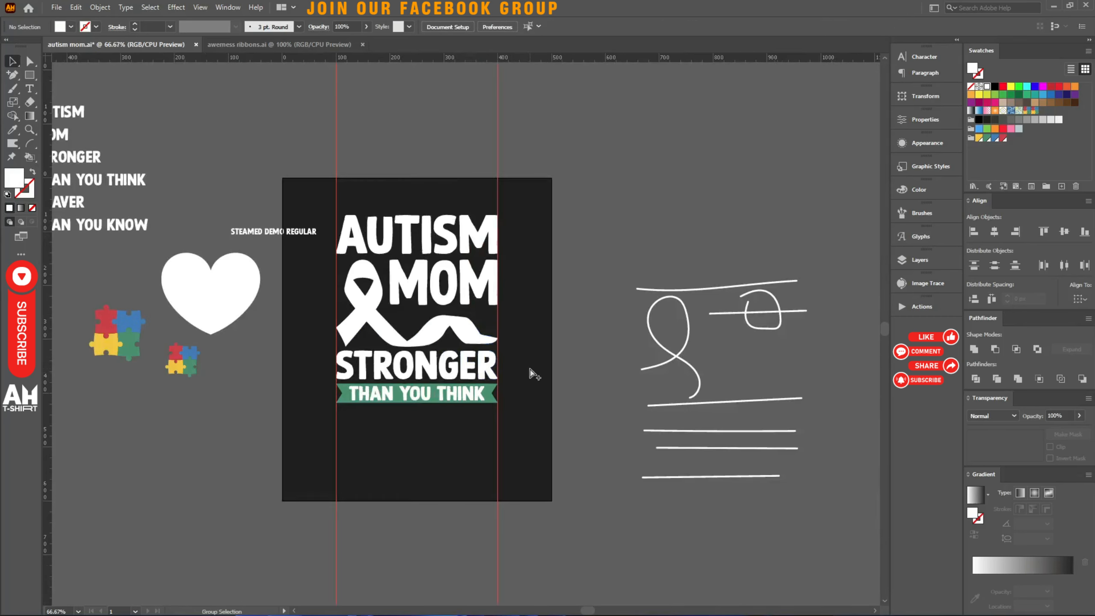
drag(188, 249, 394, 264)
scroll(229, 200, up, 3)
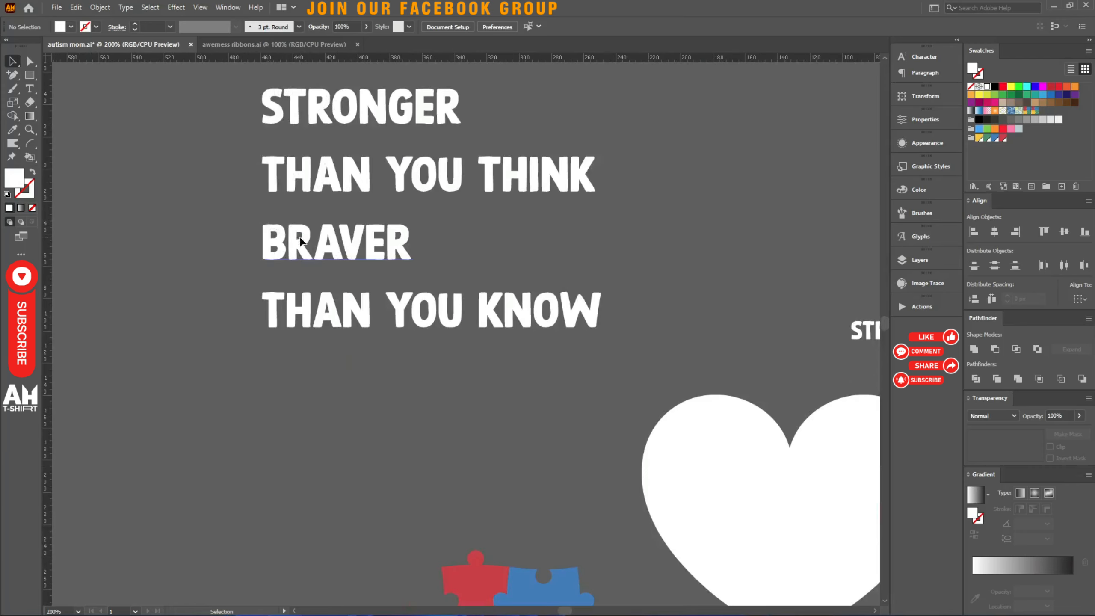
click(300, 241)
key(Delete)
click(265, 308)
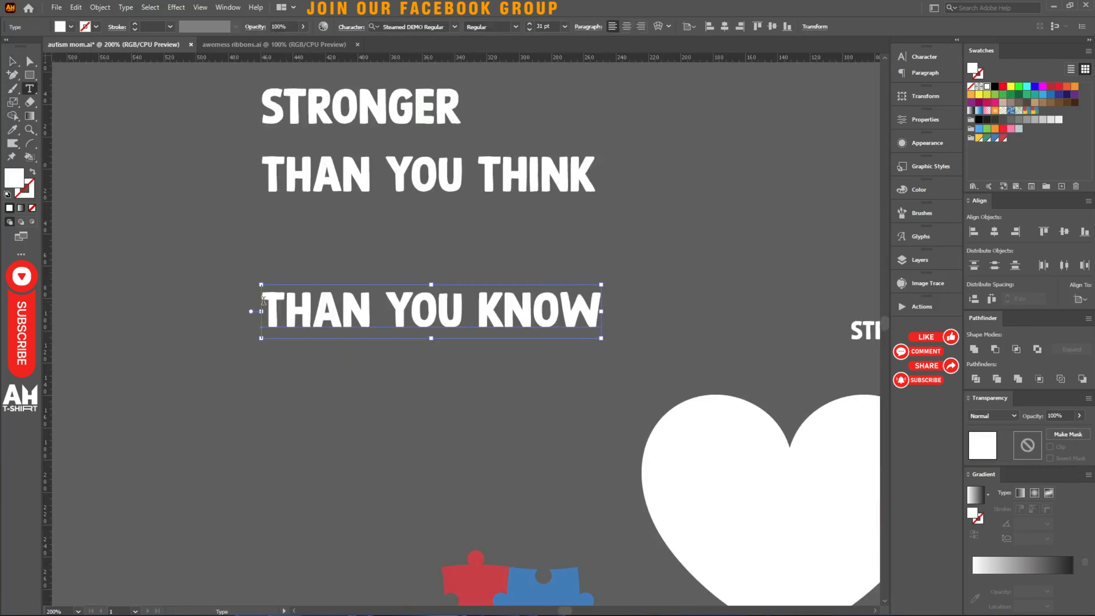
key(t)
click(264, 307)
text(BRAVER)
key(Escape)
Step: Place a copy of the BRAVER THAN YOU KNOW text below the green banner and convert it to outlines
scroll(139, 286, down, 4)
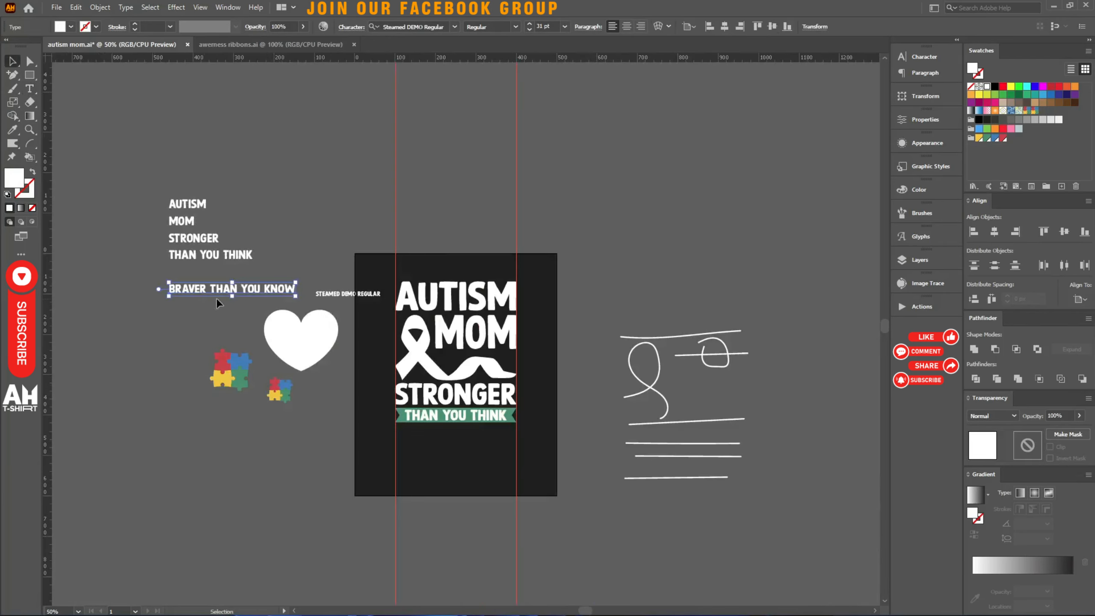
drag(260, 292, 476, 443)
right_click(481, 437)
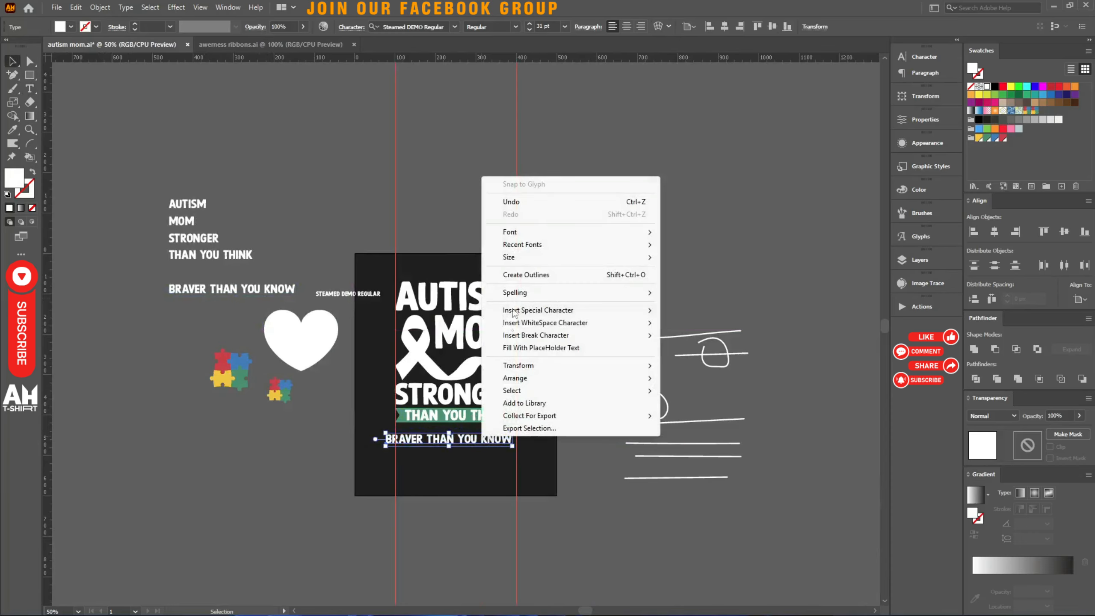
click(513, 274)
scroll(442, 472, up, 5)
click(437, 484)
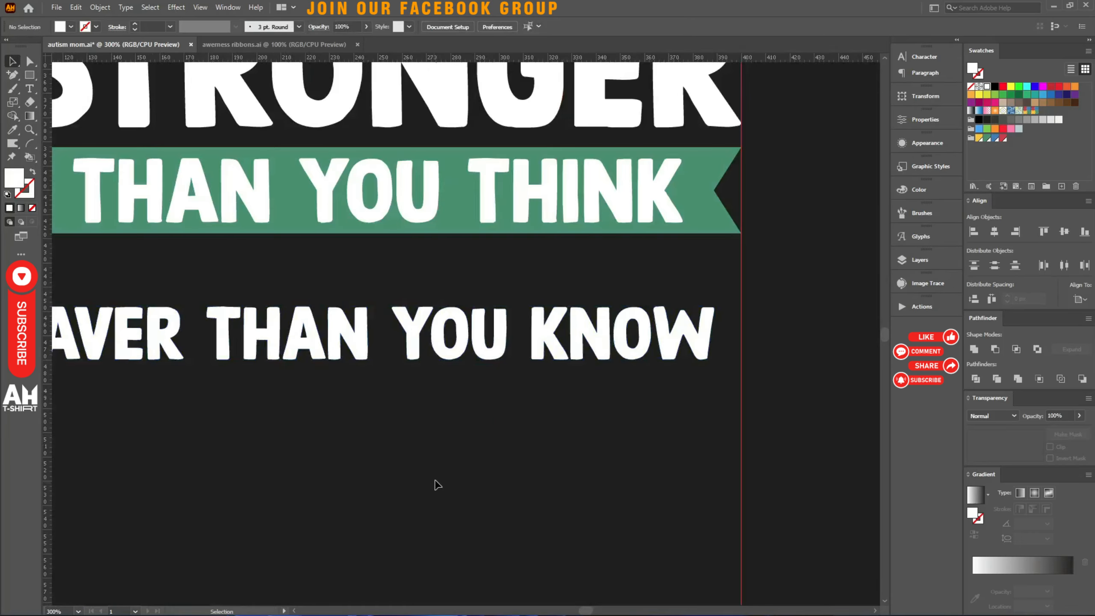
Step: Tighten the gaps between the words of the outlined BRAVER THAN YOU KNOW line
drag(541, 451, 663, 436)
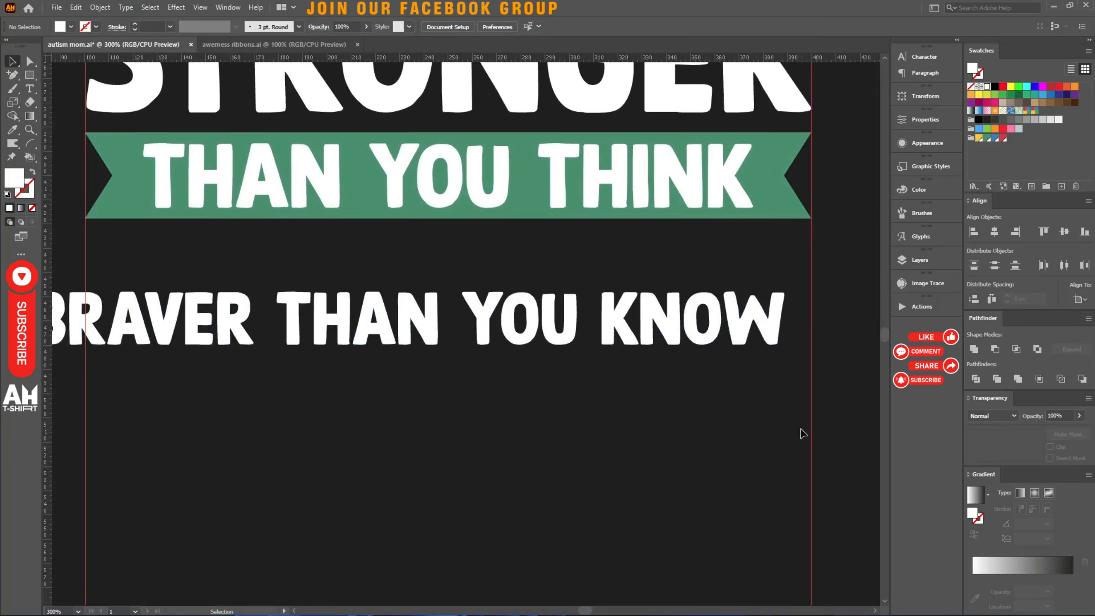
scroll(789, 429, down, 5)
scroll(774, 420, up, 5)
drag(827, 418, 264, 320)
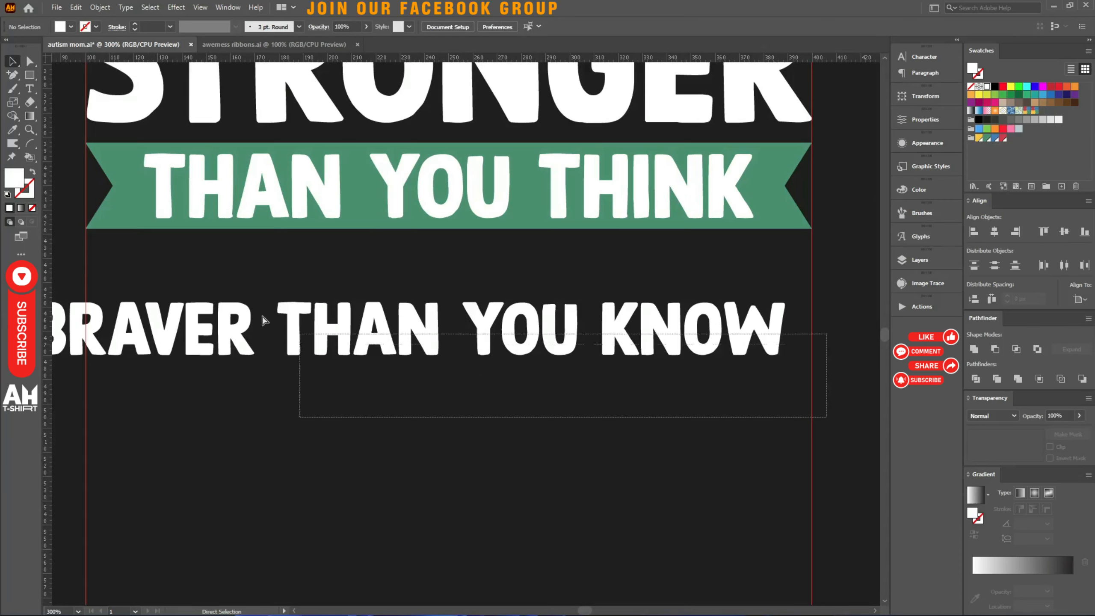
drag(595, 448, 489, 360)
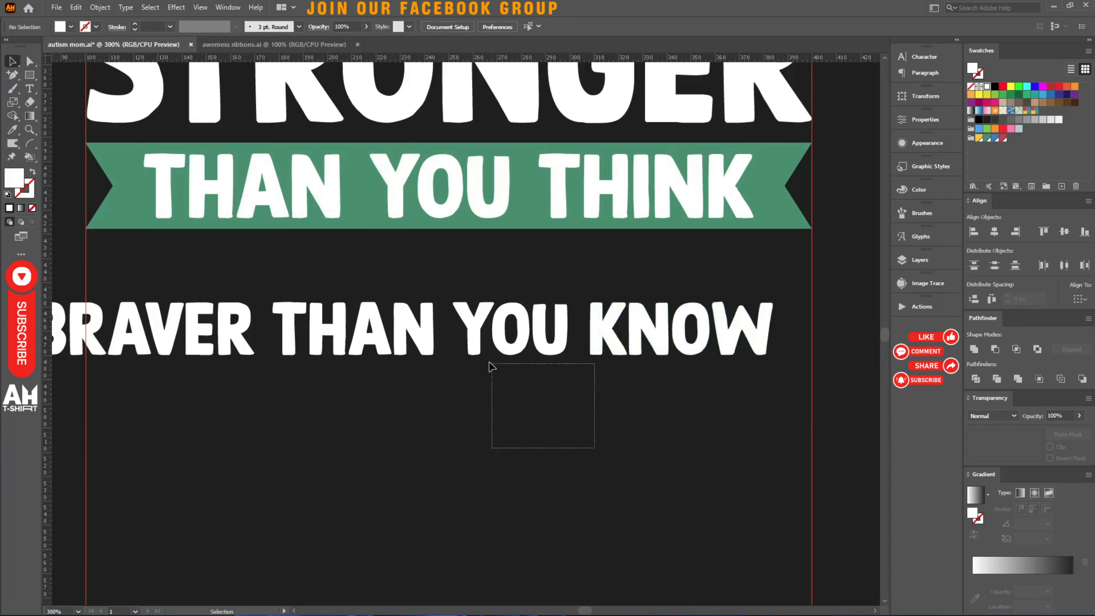
Step: Centre BRAVER THAN YOU KNOW horizontally on the artboard and scale it down to fit between the vertical guides
drag(595, 432, 491, 338)
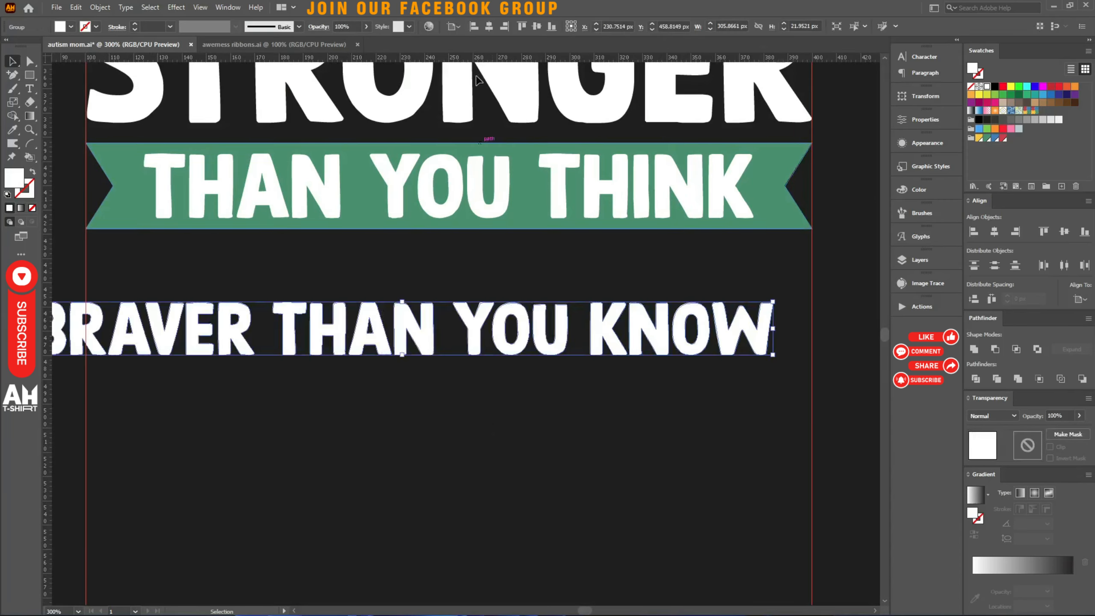
click(488, 27)
scroll(828, 316, up, 4)
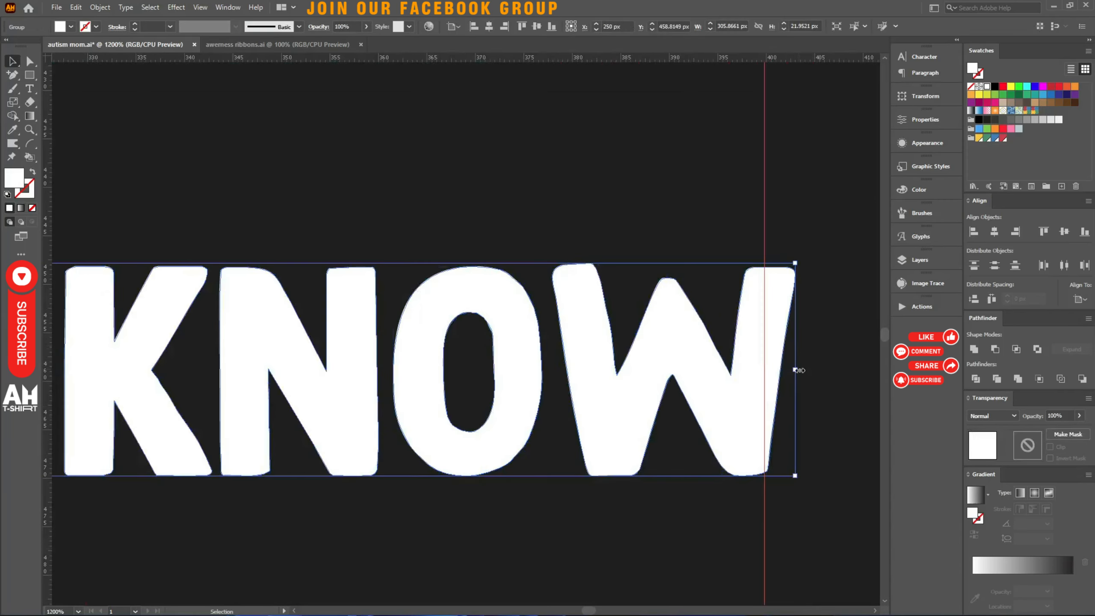
drag(797, 369, 764, 374)
scroll(764, 375, down, 4)
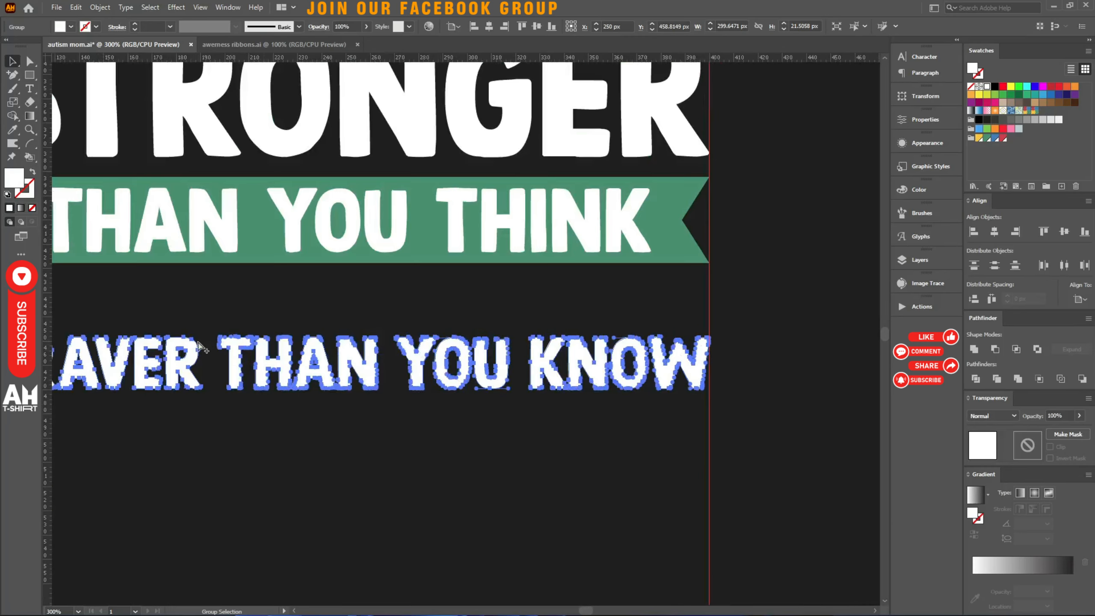
Step: Move BRAVER THAN YOU KNOW up close beneath the green banner and stretch it slightly taller
drag(281, 352, 278, 294)
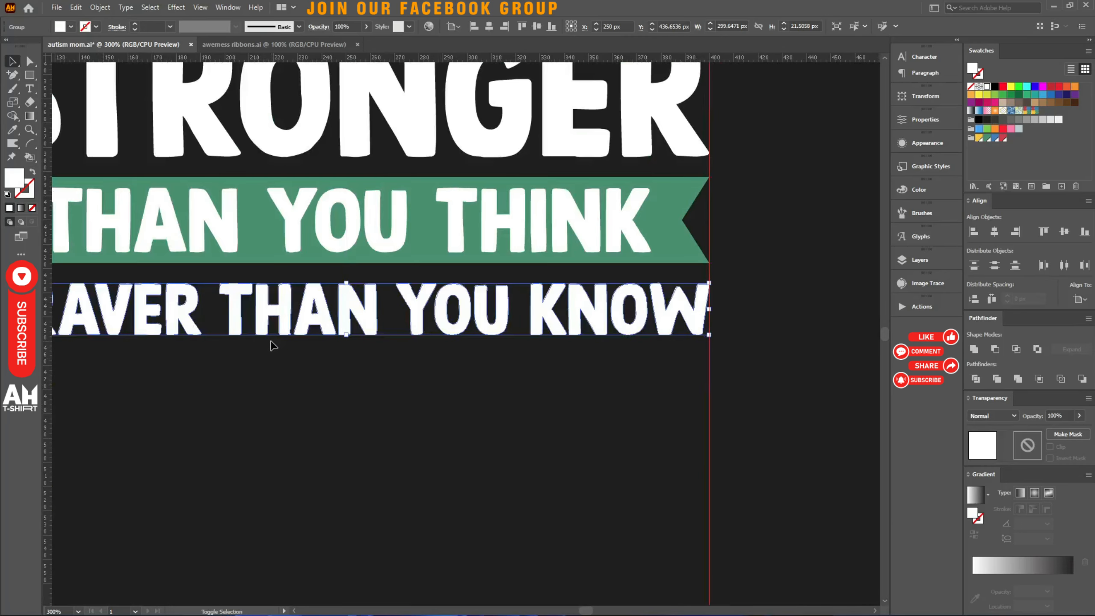
drag(346, 335, 346, 340)
scroll(557, 435, down, 2)
Step: Distribute equal vertical spacing between STRONGER, the green banner and BRAVER THAN YOU KNOW
drag(571, 441, 390, 207)
click(971, 304)
click(693, 331)
scroll(589, 381, right, 1)
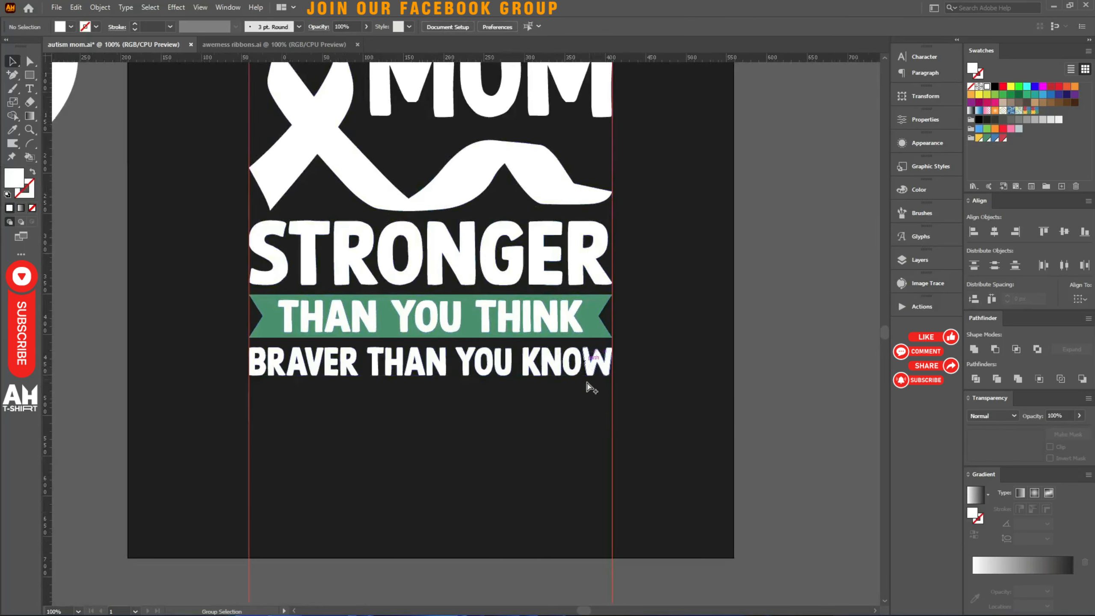
Step: Isolate the MOM group and nudge its first M left toward the awareness ribbon
scroll(589, 381, down, 2)
scroll(612, 302, down, 2)
scroll(609, 288, up, 3)
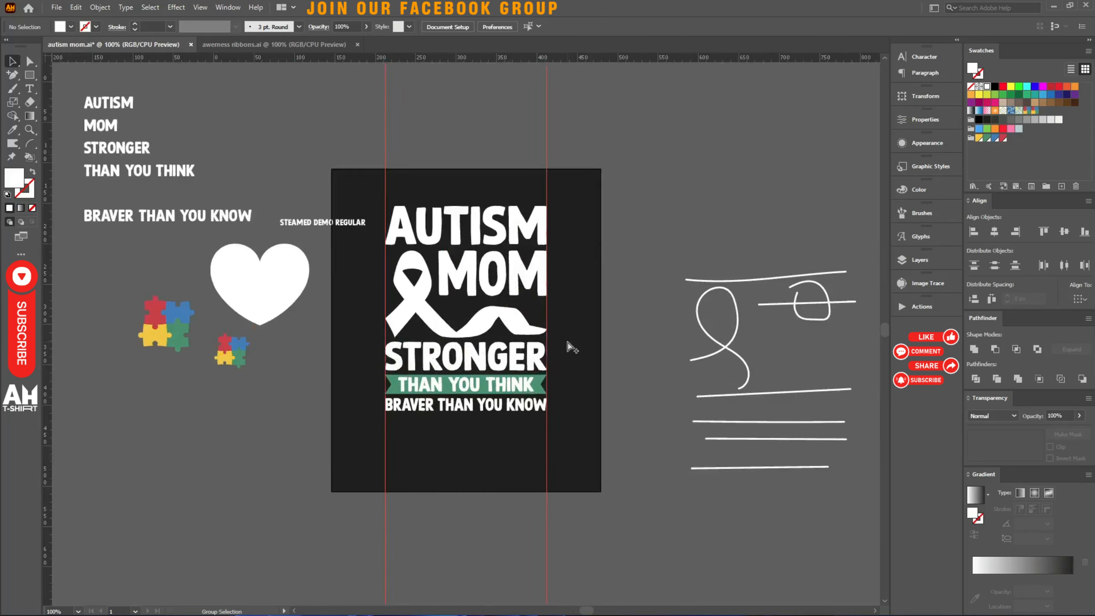
scroll(434, 242, up, 2)
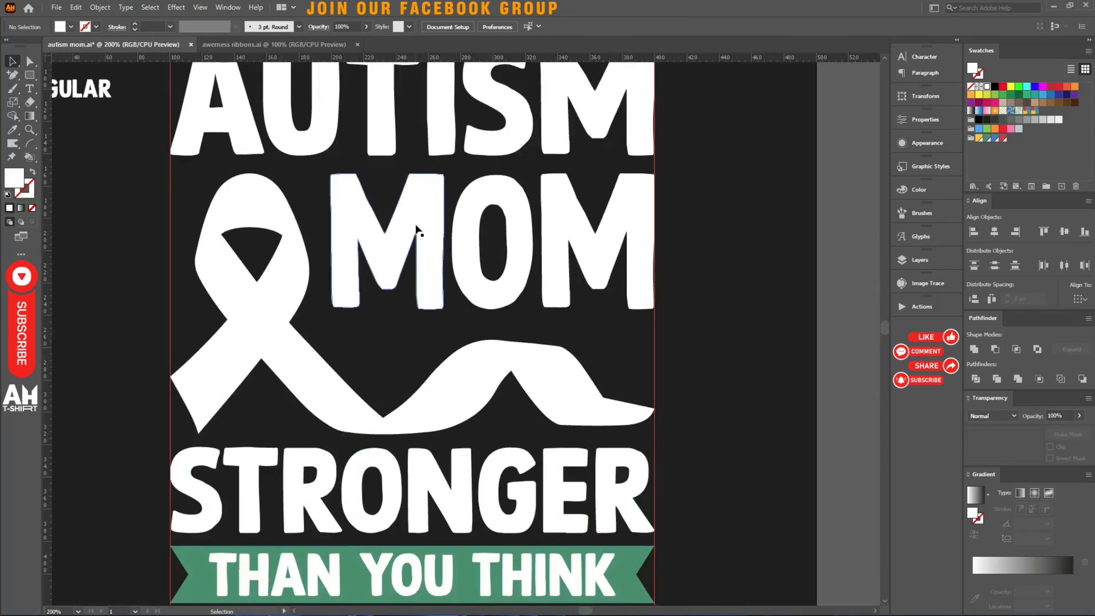
double_click(418, 234)
click(416, 227)
key(Left)
key(Left)
key(Left)
key(Left)
key(Left)
key(Left)
key(Left)
key(Left)
key(Left)
key(Left)
key(Left)
key(Left)
key(Left)
key(Left)
key(Left)
key(Left)
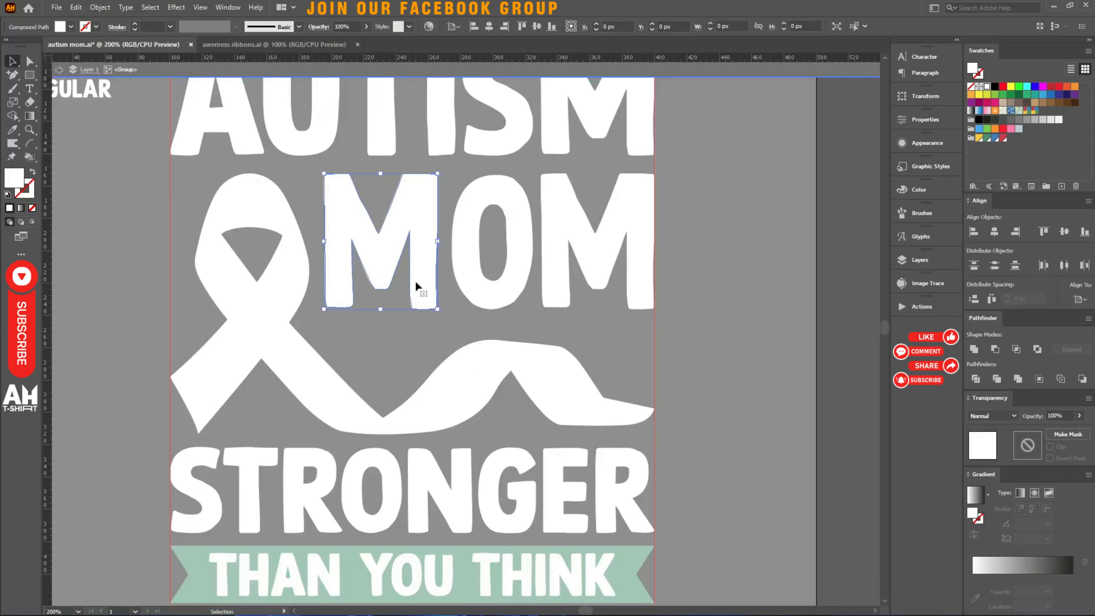
Step: Delete the O from MOM and leave the group's isolation mode
click(485, 294)
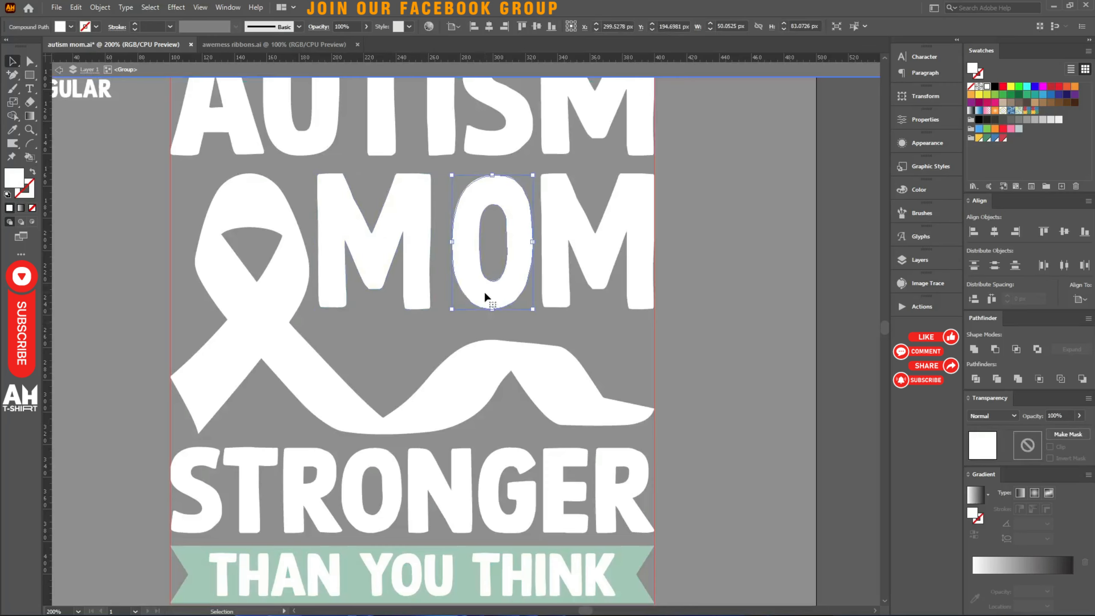
key(Delete)
key(Escape)
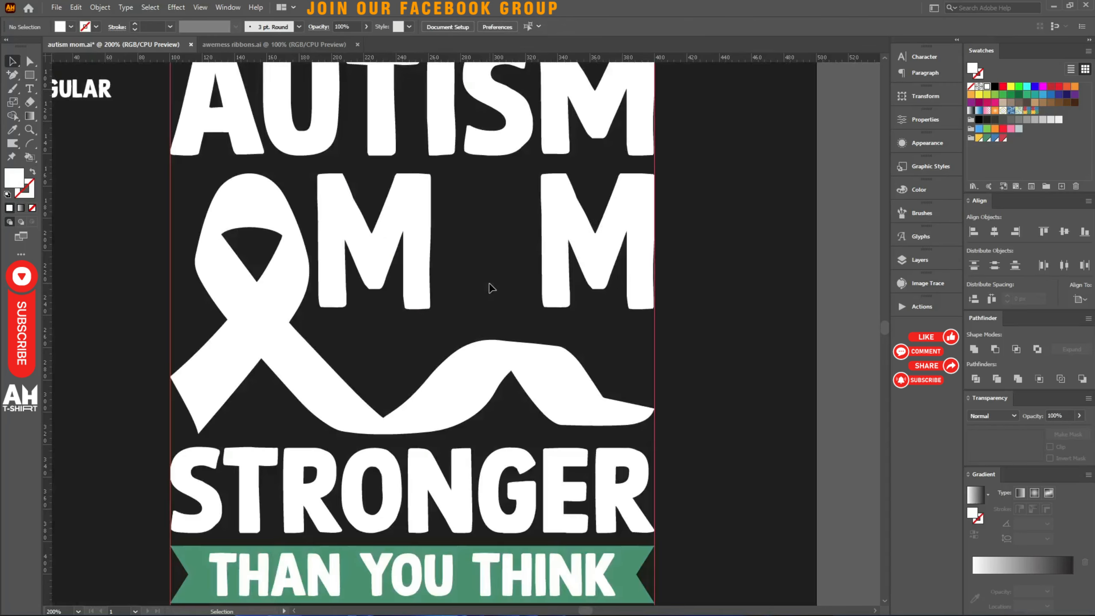
Step: Place the white heart in the gap between the two Ms of MOM and scale it proportionally to about 88 px wide
scroll(519, 310, down, 2)
scroll(332, 315, up, 3)
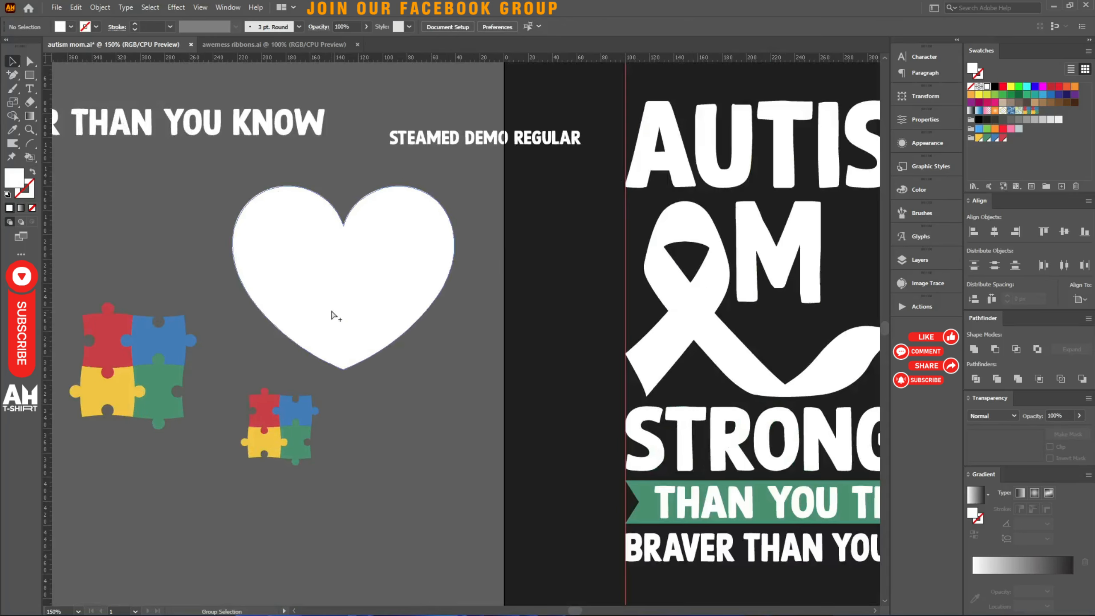
scroll(338, 314, down, 2)
drag(320, 295, 530, 252)
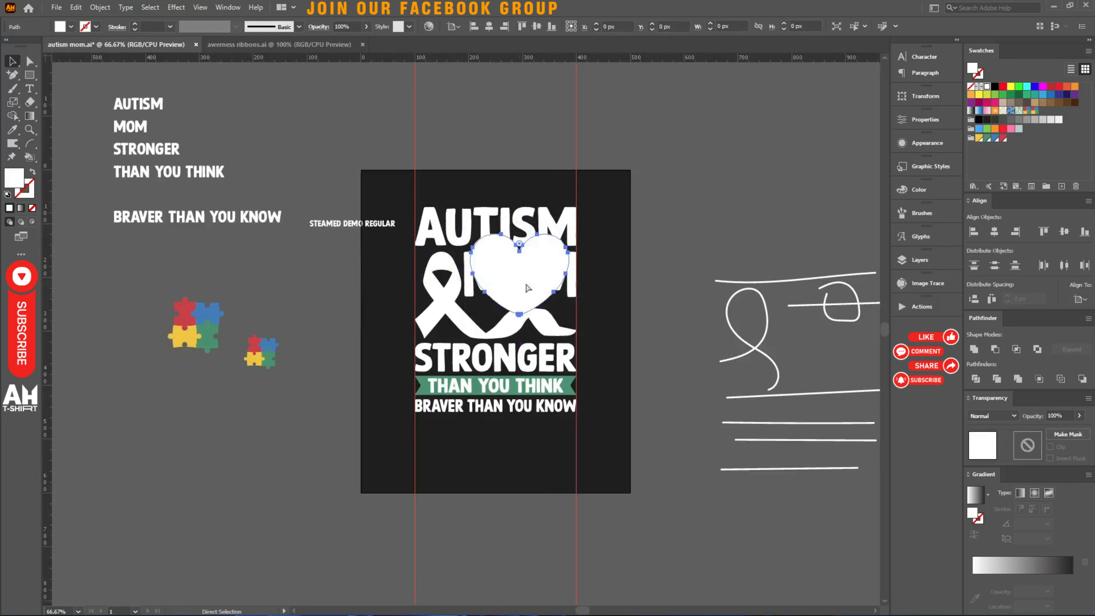
scroll(583, 282, up, 3)
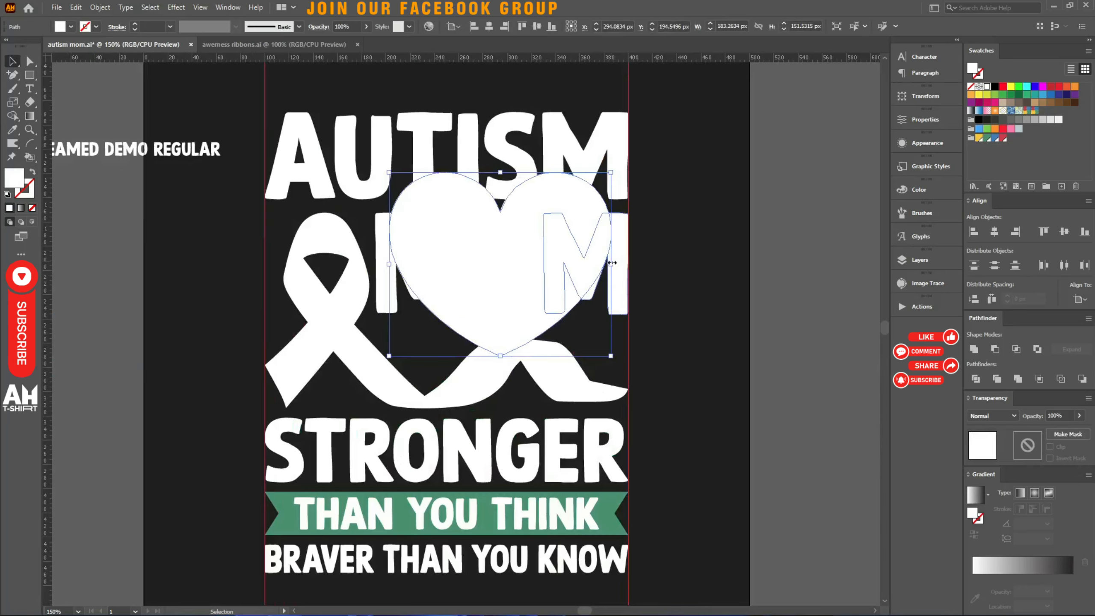
drag(608, 264, 535, 267)
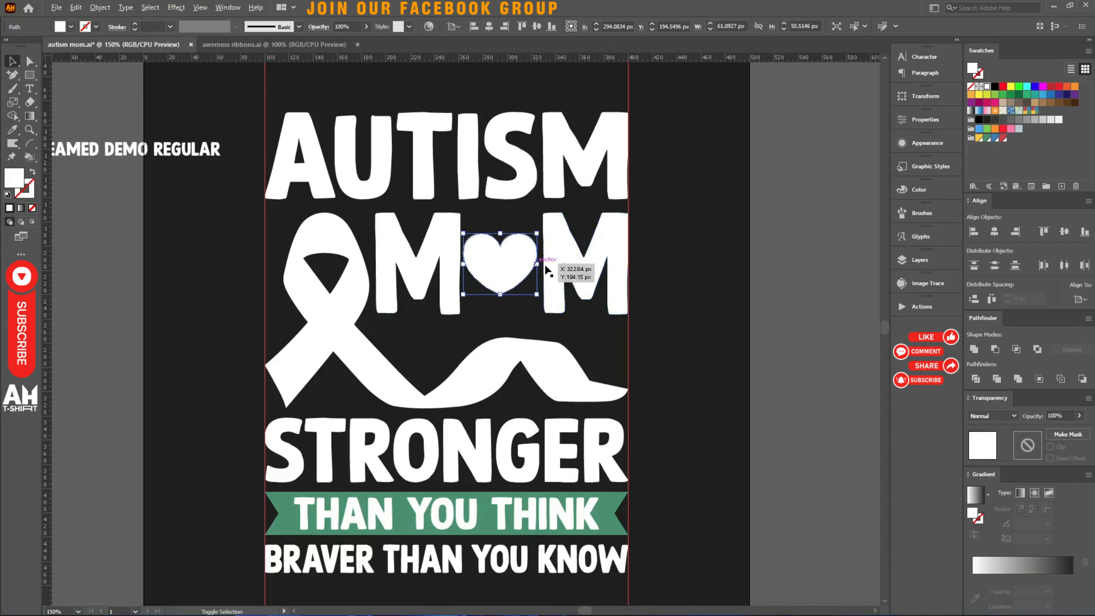
drag(538, 263, 558, 264)
click(749, 343)
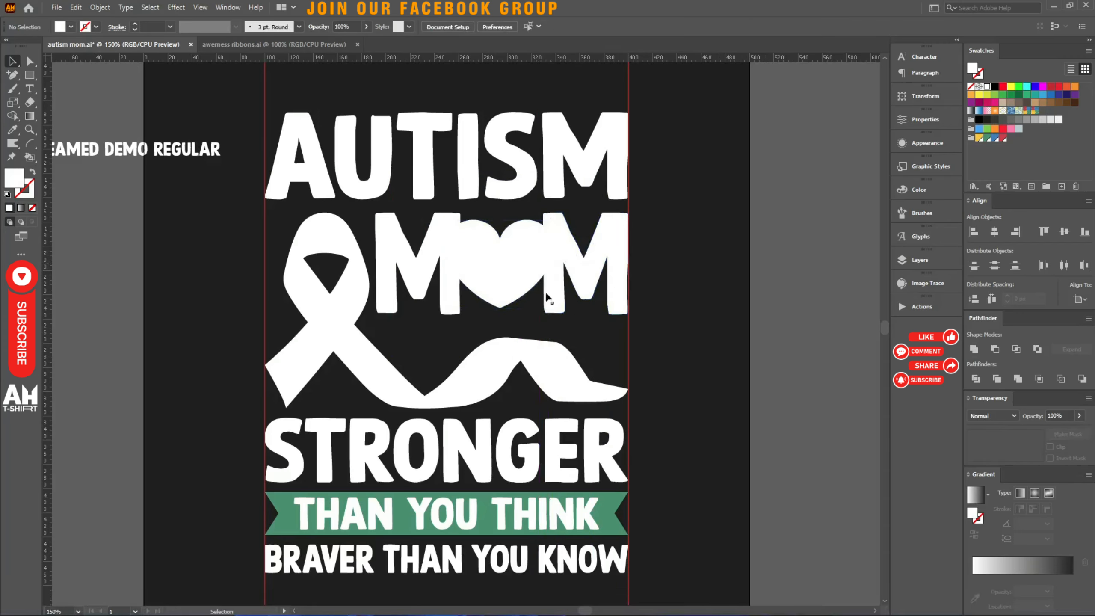
Step: Move the heart off the artboard with the small puzzle centered over it, and place a spare copy of the heart nearby
drag(504, 277, 259, 269)
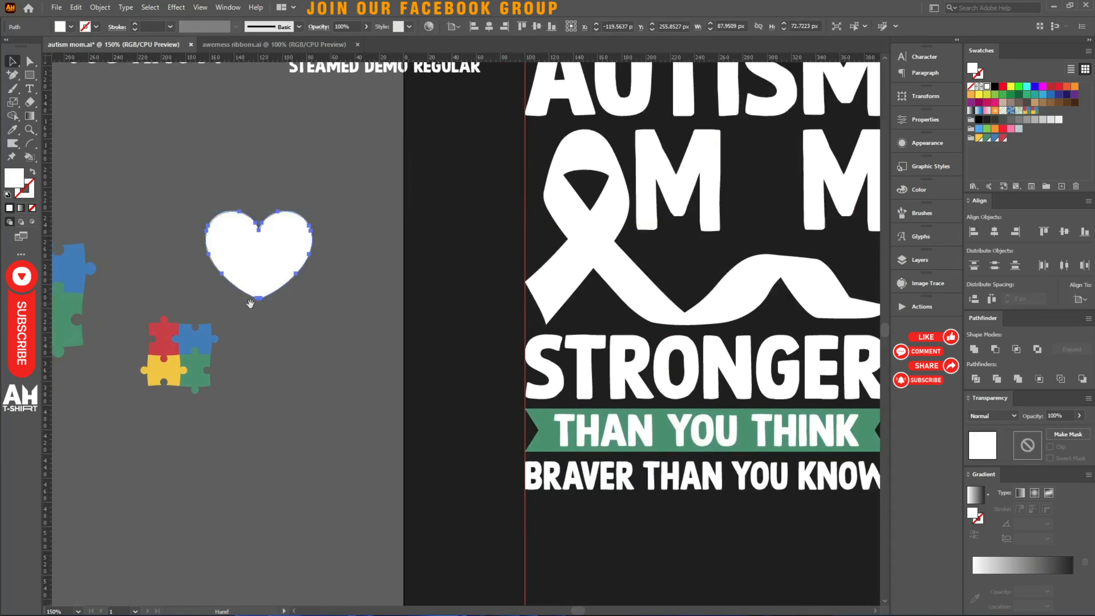
drag(185, 352, 385, 233)
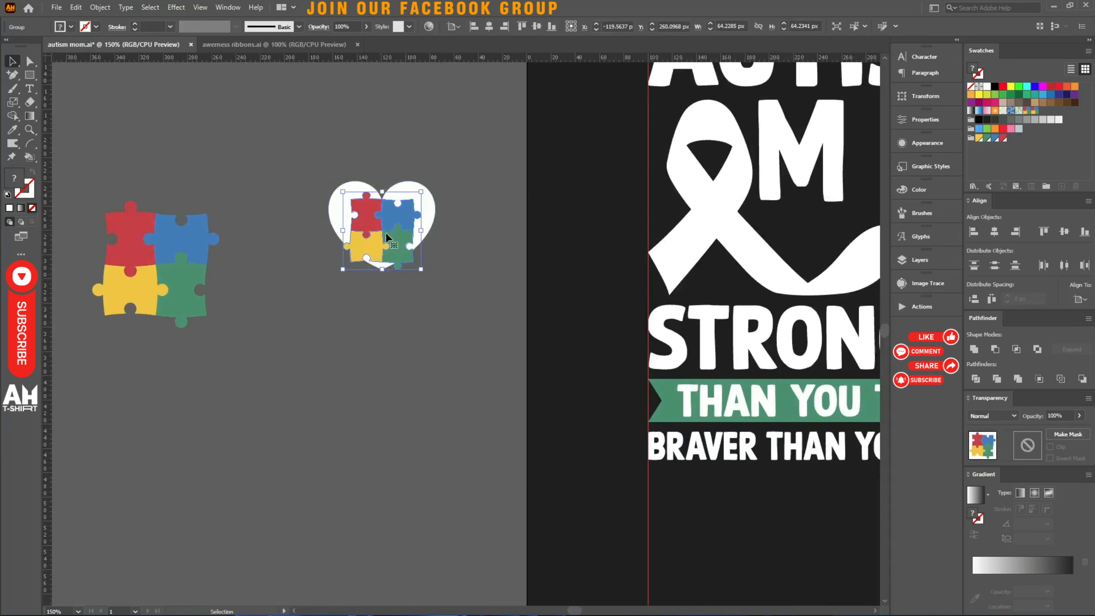
drag(430, 206, 364, 128)
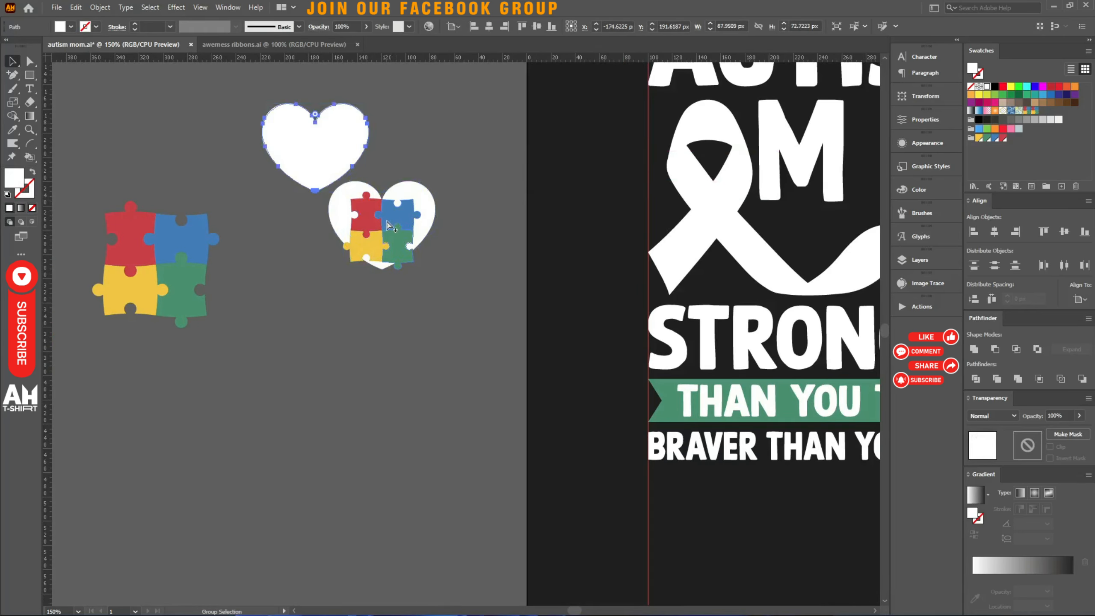
Step: Scale the small puzzle to about 125 px so it covers the heart completely, and send it behind the heart
scroll(386, 221, up, 3)
click(389, 226)
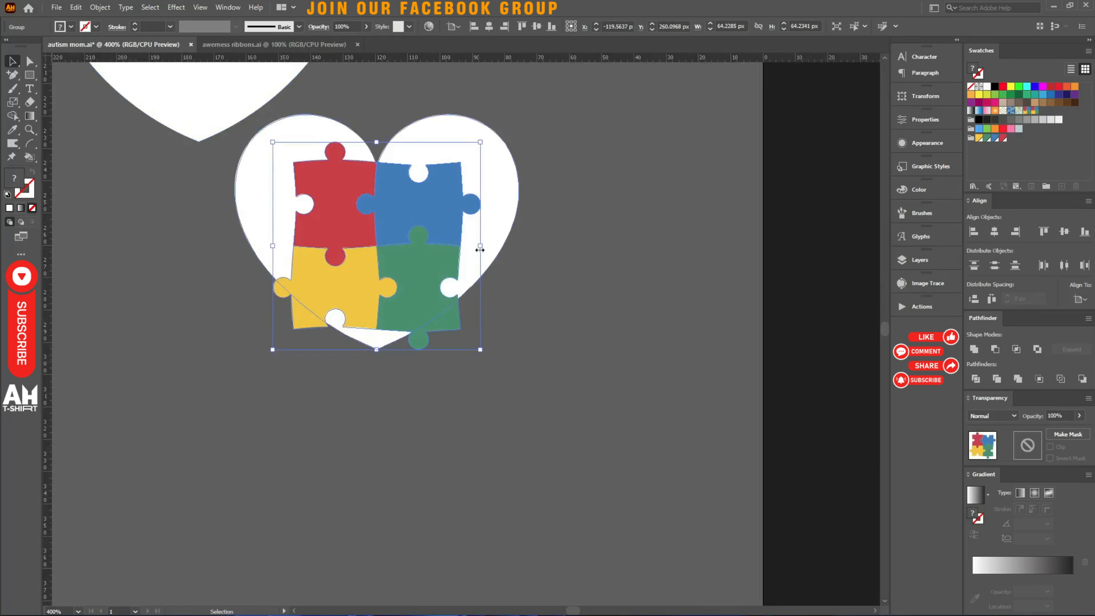
drag(480, 249, 554, 245)
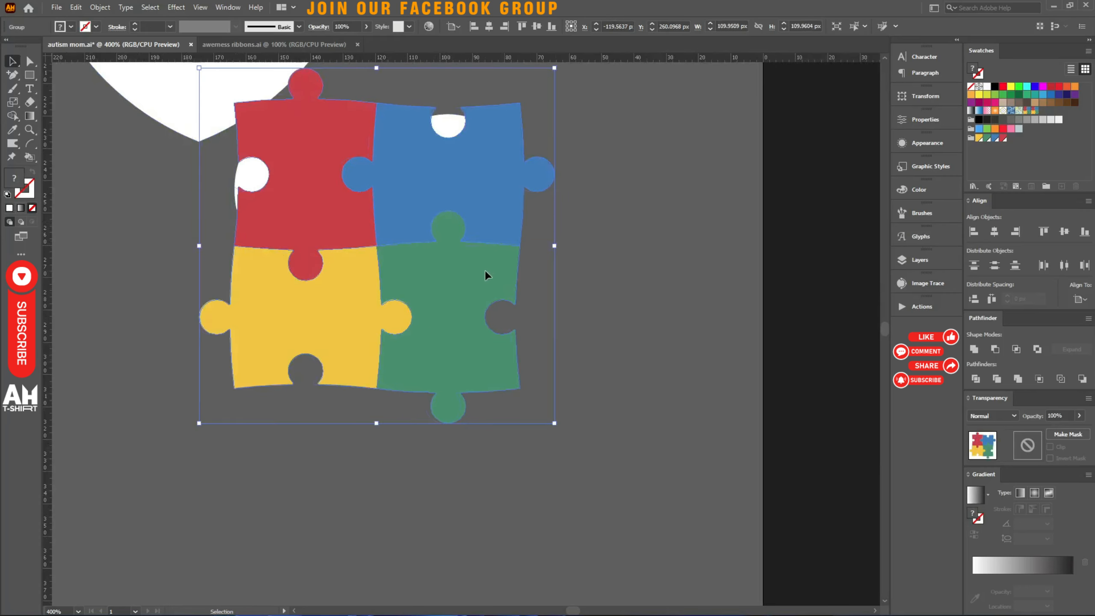
drag(484, 270, 488, 240)
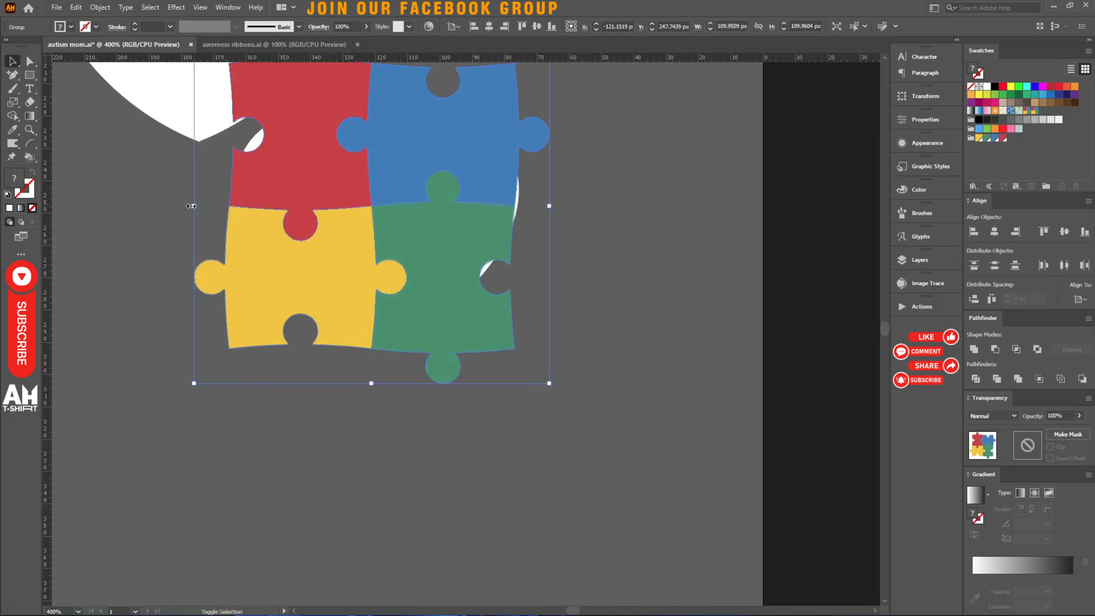
drag(190, 206, 165, 206)
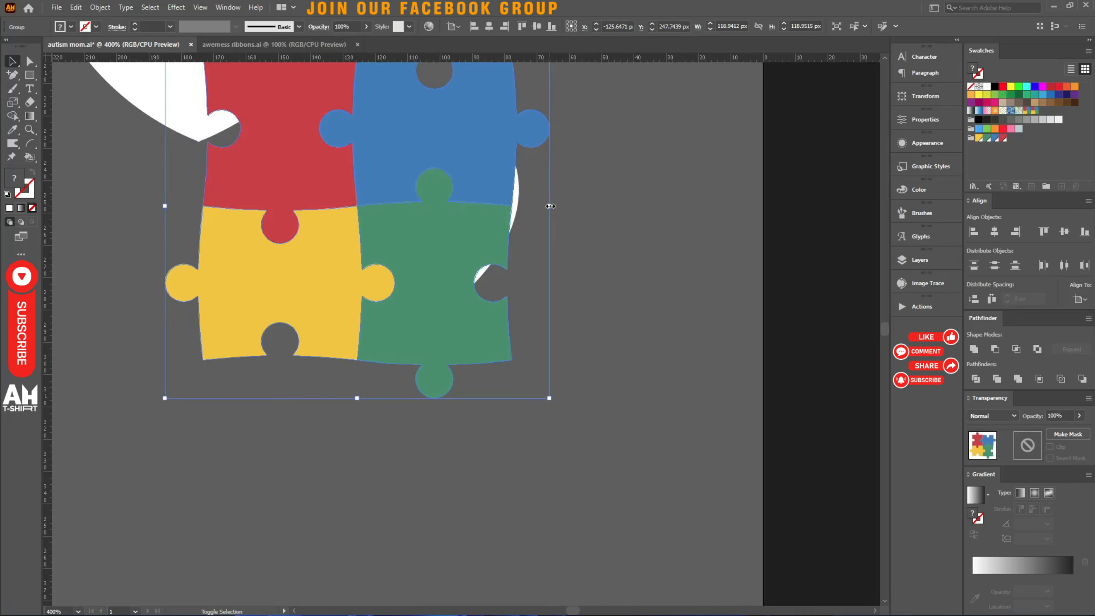
drag(551, 206, 570, 217)
key(ctrl+shift+bracketleft)
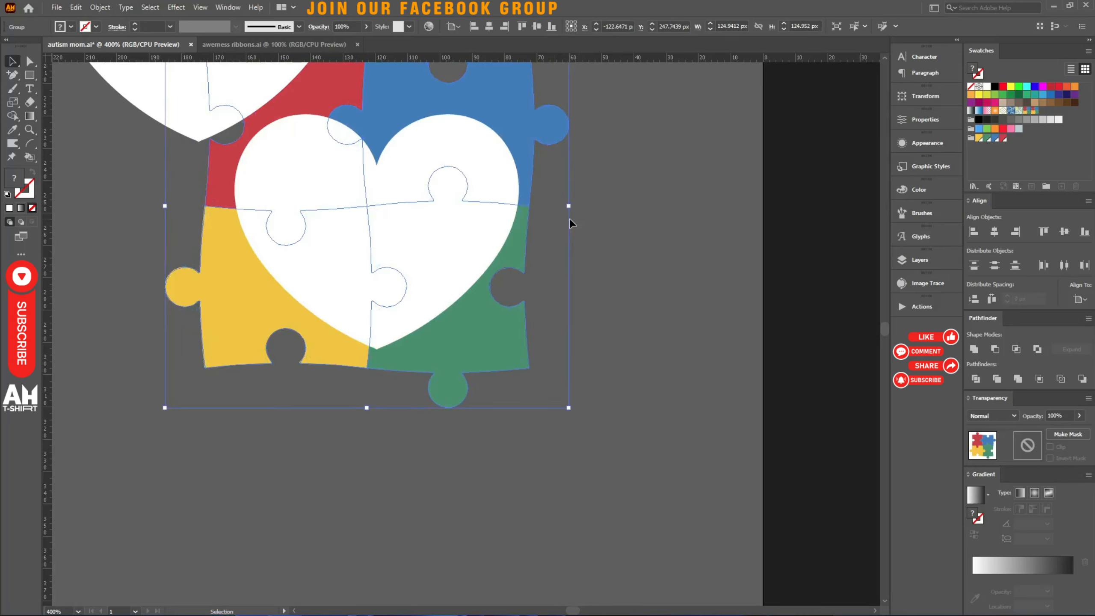
Step: Place a copy of the enlarged puzzle off to the side and clip the original puzzle to the heart shape with a clipping mask
click(621, 363)
scroll(646, 393, down, 2)
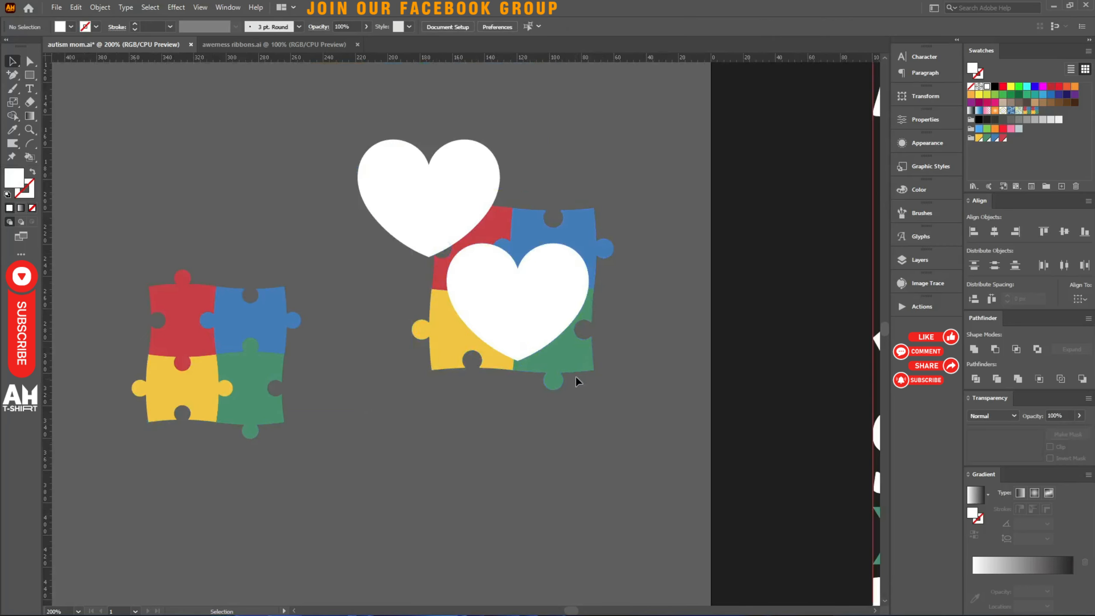
alt+drag(583, 354, 213, 219)
drag(470, 399, 584, 296)
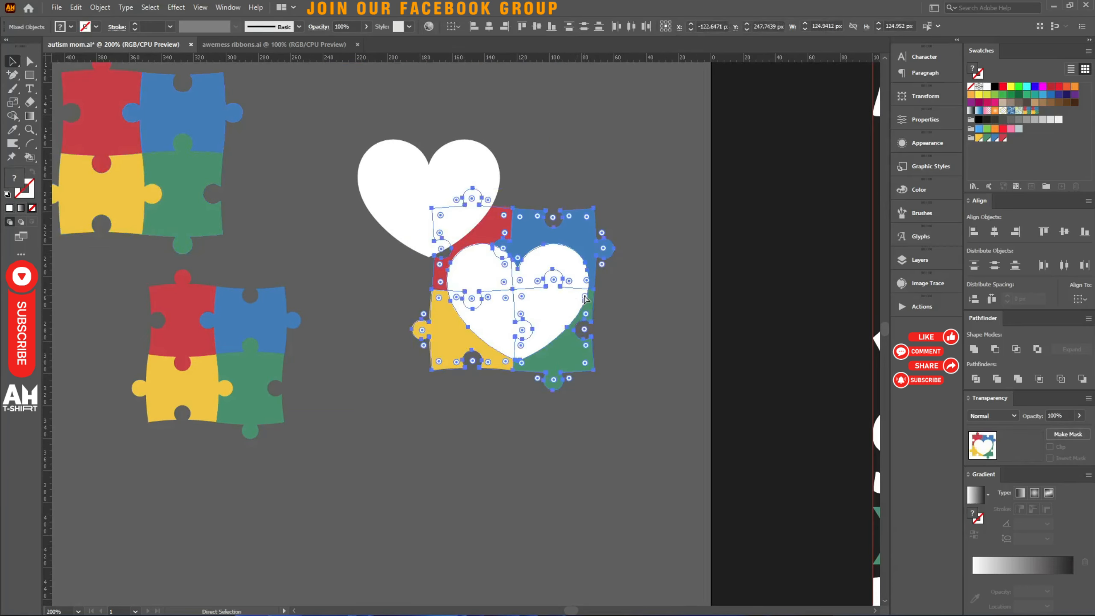
key(ctrl+7)
click(669, 376)
Step: Move the clipped puzzle heart below the other puzzle, and bring the spare white heart and the large puzzle copy together in the free area
drag(628, 359, 471, 372)
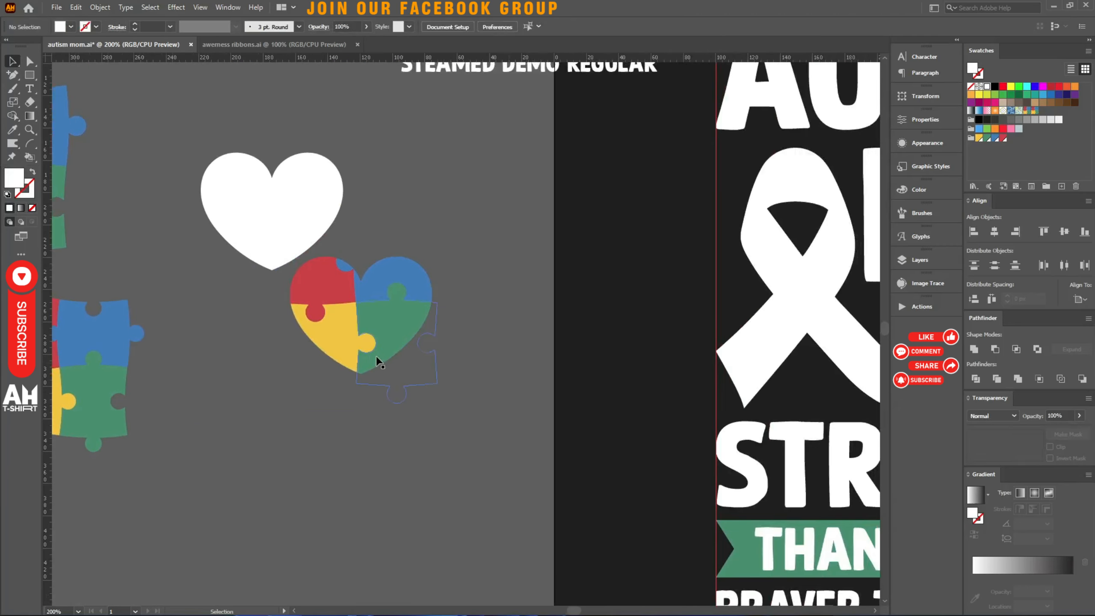
scroll(371, 345, down, 1)
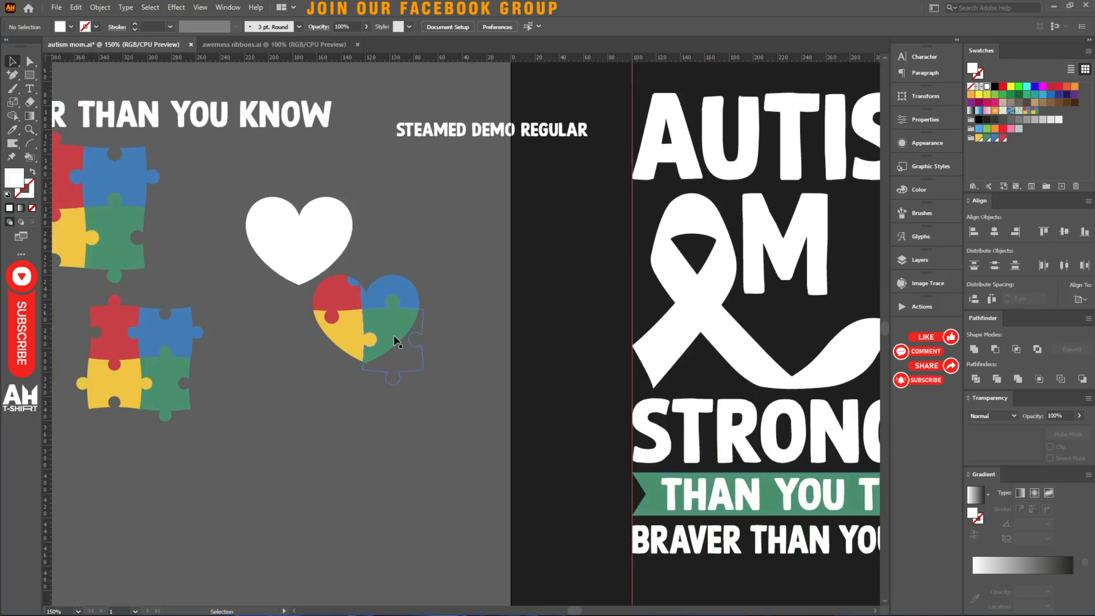
drag(393, 336, 149, 520)
drag(246, 212, 304, 289)
drag(146, 206, 418, 226)
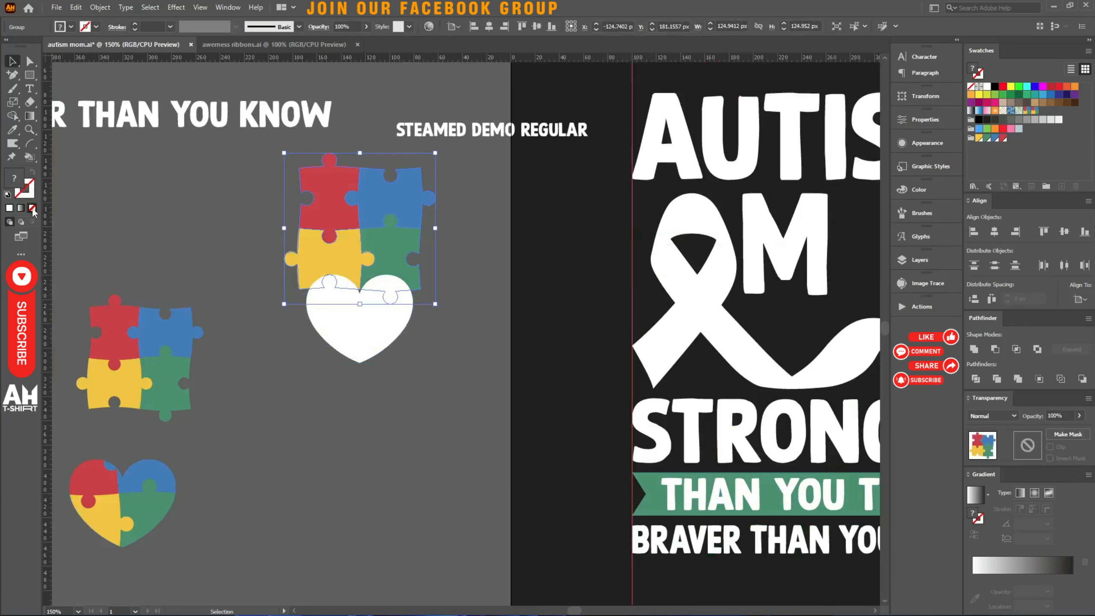
Step: Remove the fill from the large puzzle copy and give it a white stroke
click(9, 209)
click(32, 208)
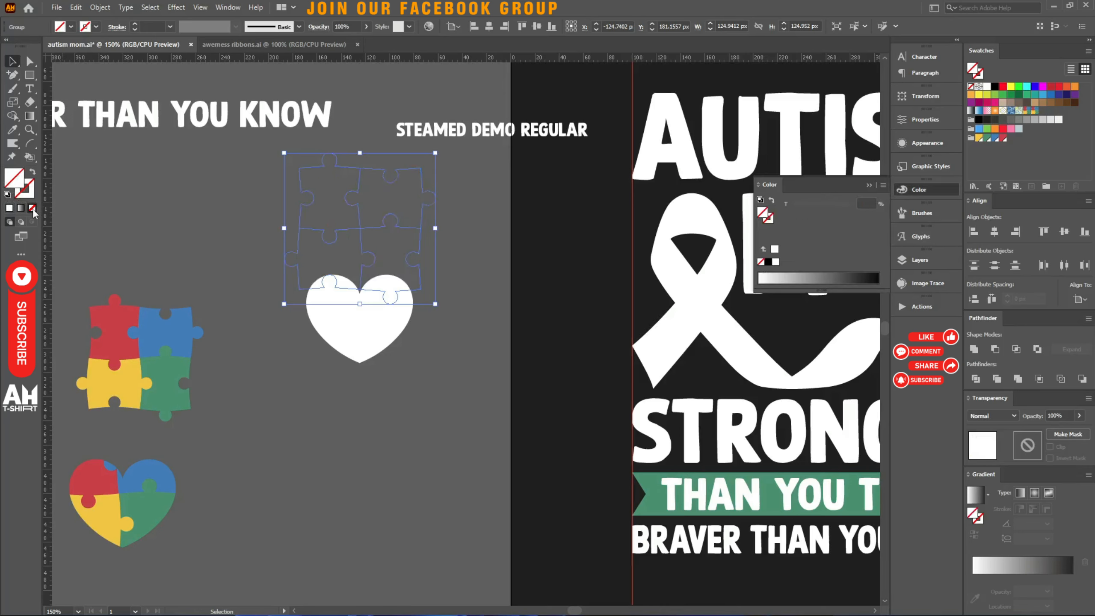
click(21, 209)
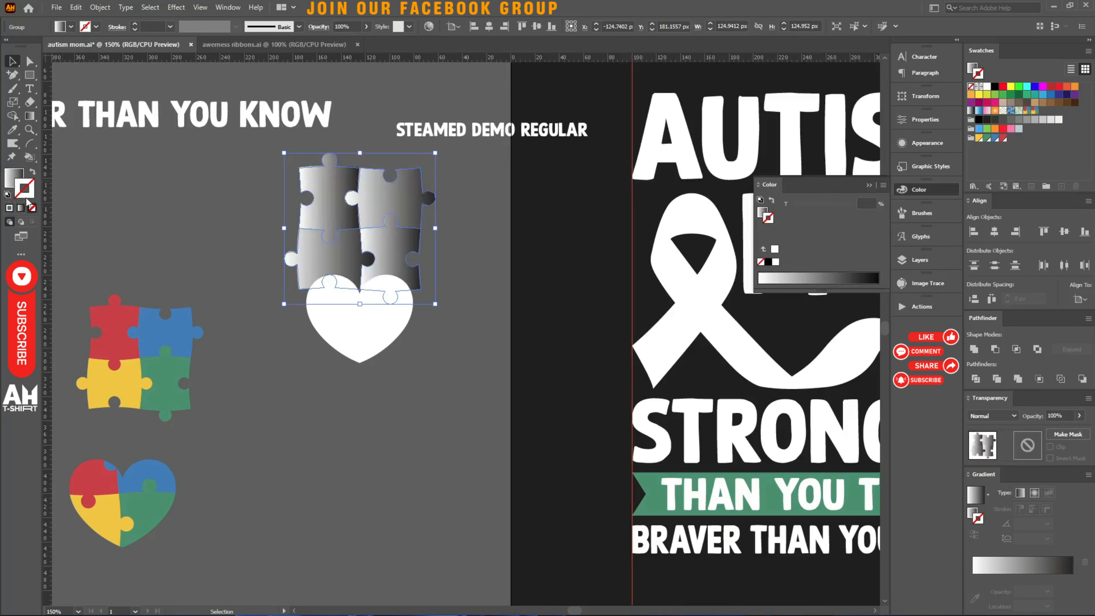
click(15, 180)
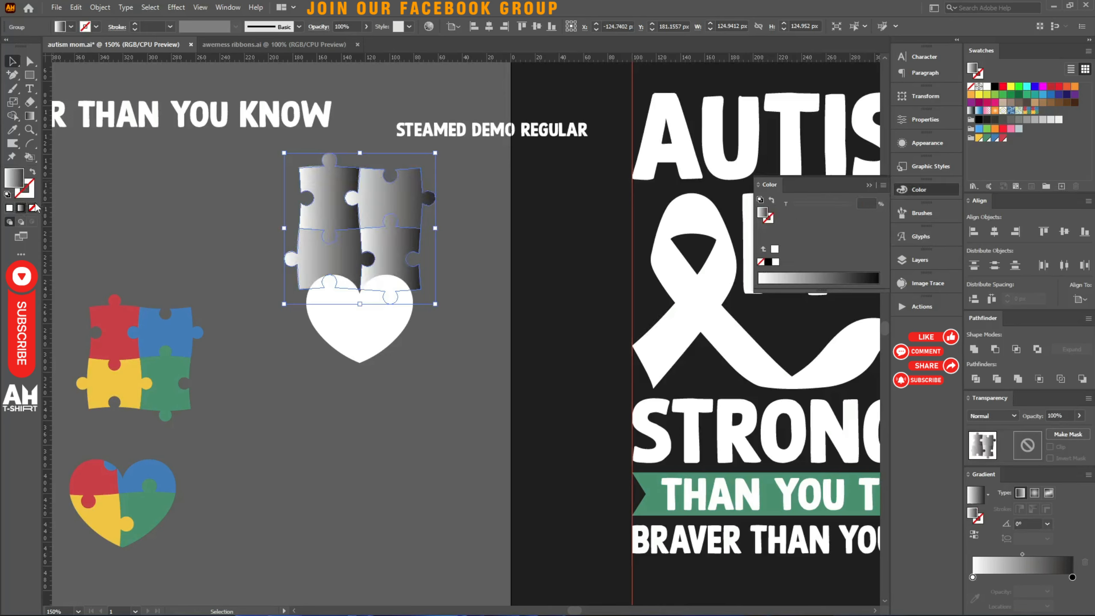
click(33, 207)
click(27, 193)
click(10, 208)
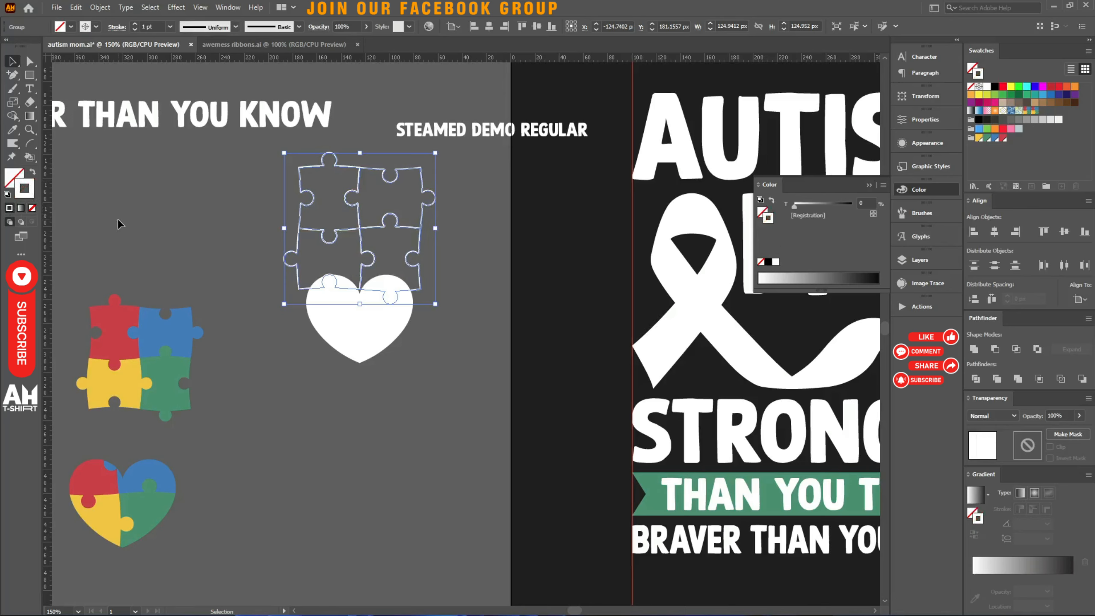
Step: Change the puzzle outline's stroke color to the orange swatch F15A24
scroll(377, 294, up, 3)
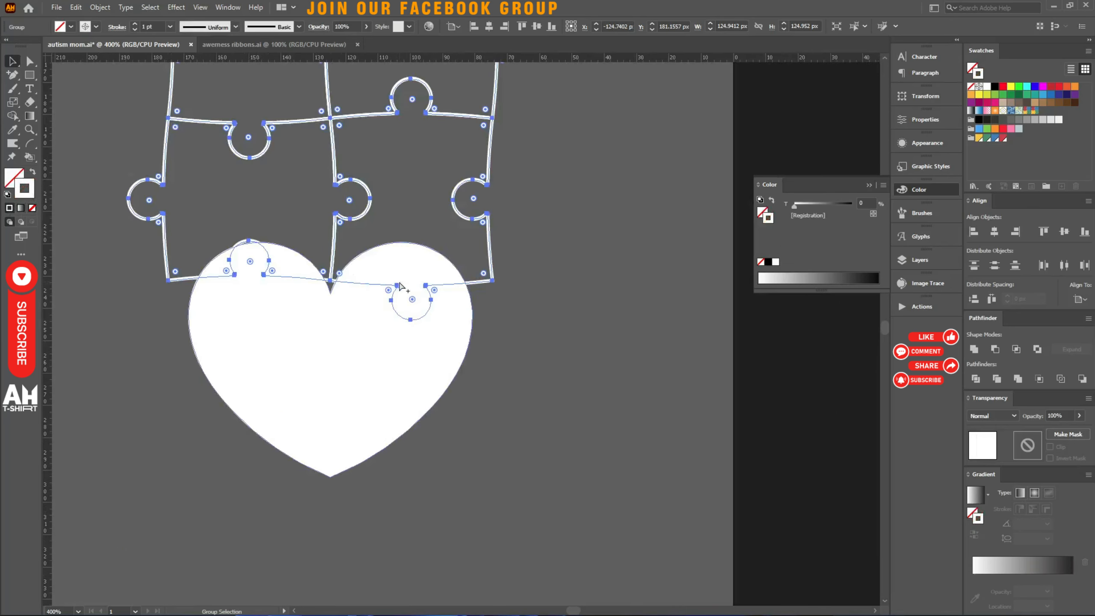
key(x)
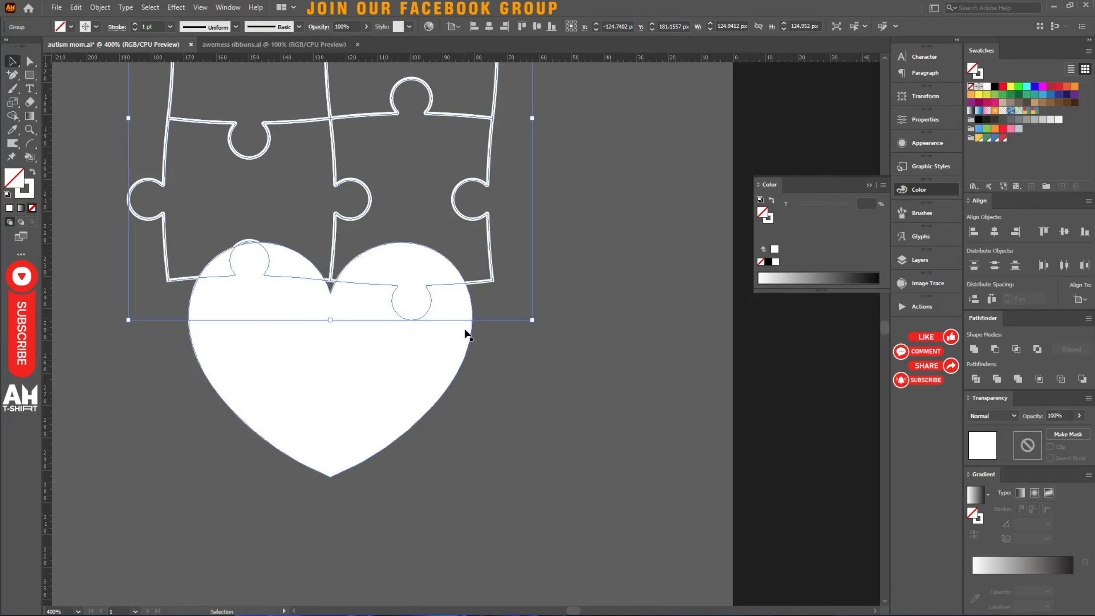
key(x)
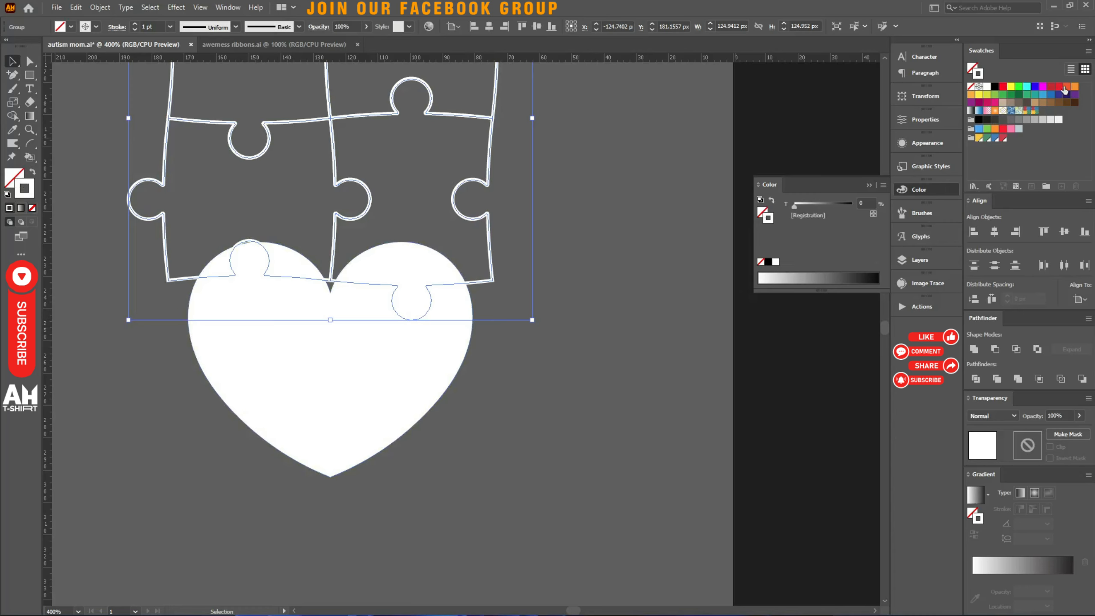
click(1064, 87)
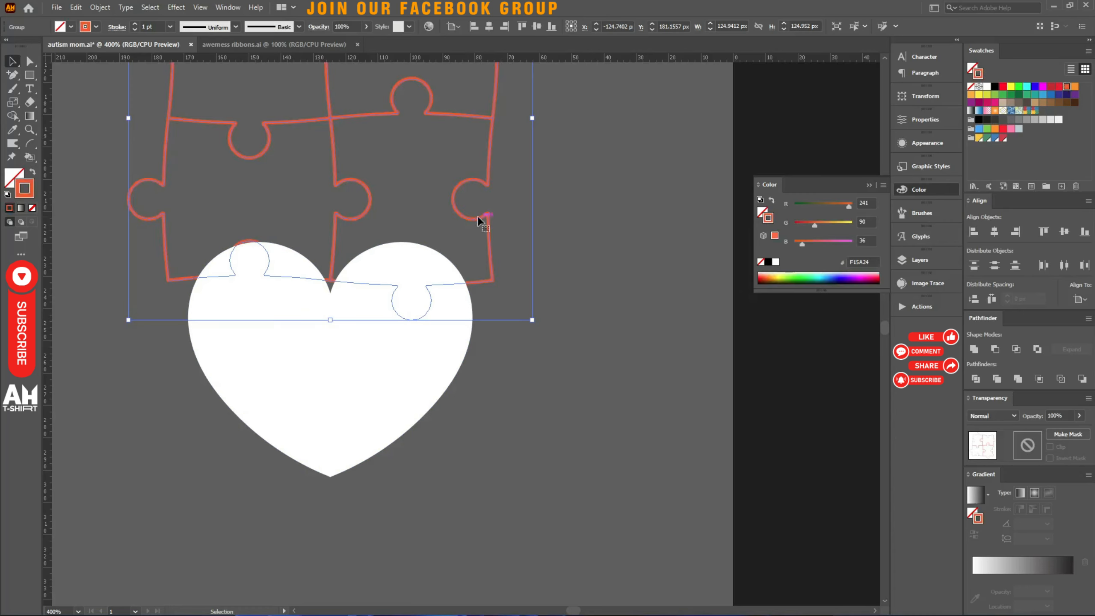
Step: Position the puzzle outline over the white heart and nudge it until its vertical seam runs close to the heart's notch and bottom tip
drag(474, 214, 466, 396)
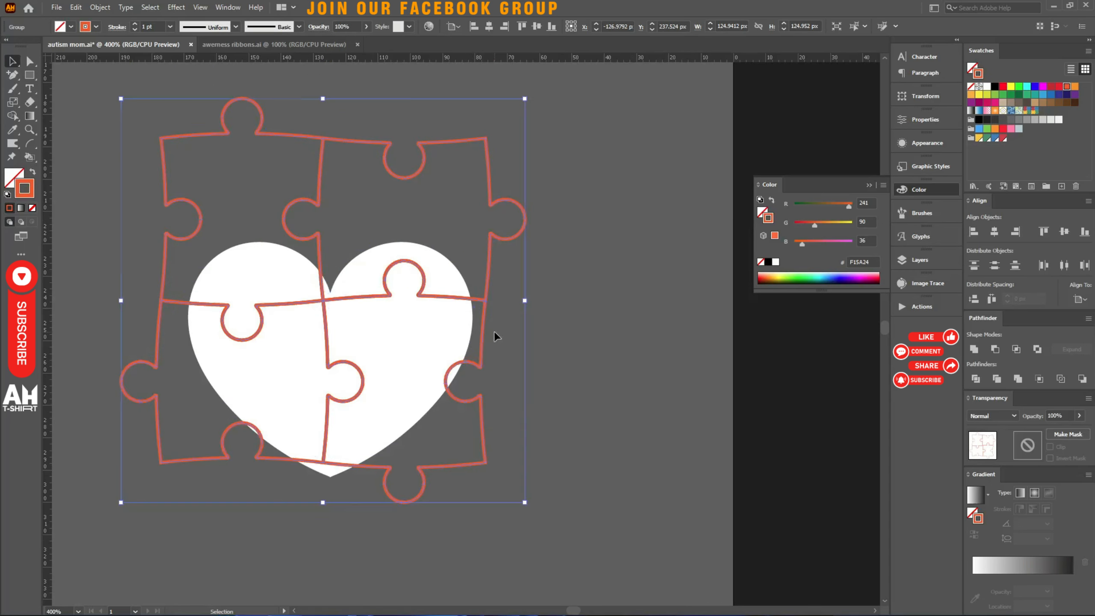
scroll(425, 440, up, 1)
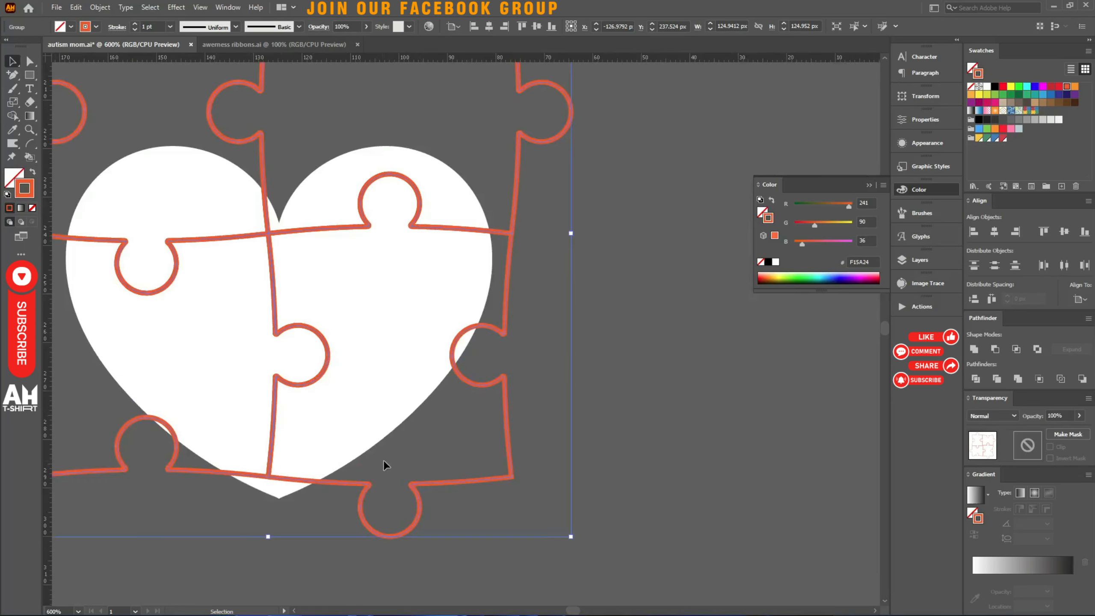
drag(376, 463, 448, 431)
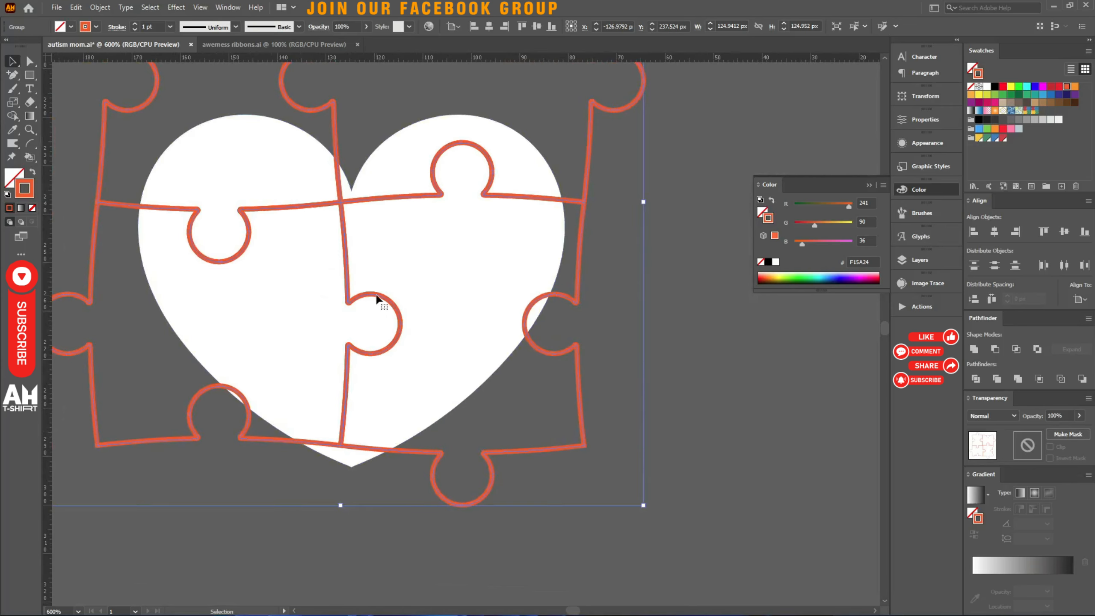
drag(376, 297, 375, 382)
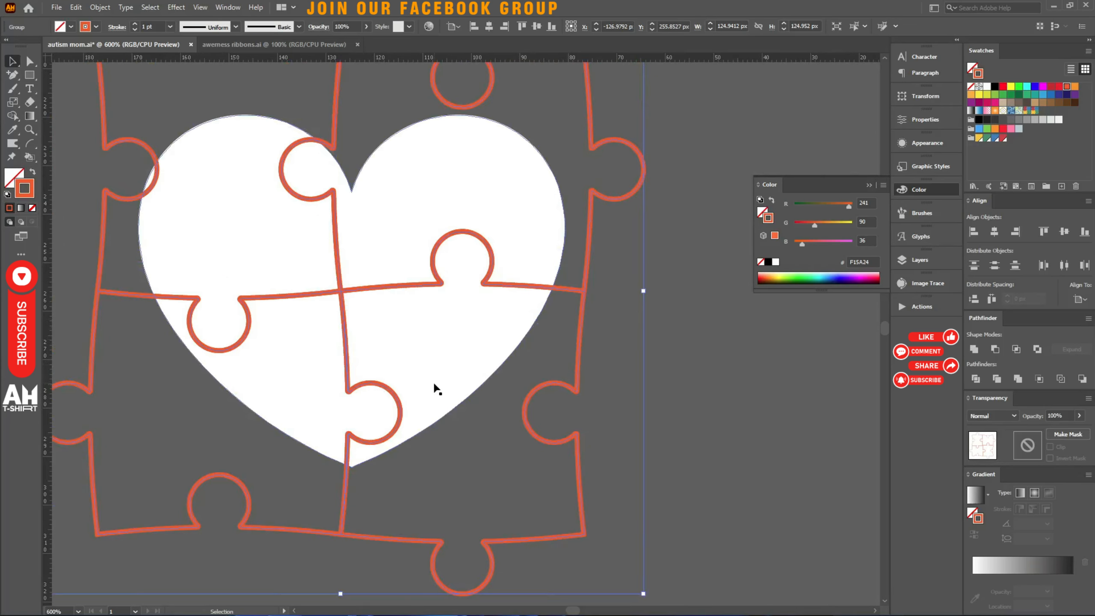
key(Right)
key(Right)
key(Right)
key(Left)
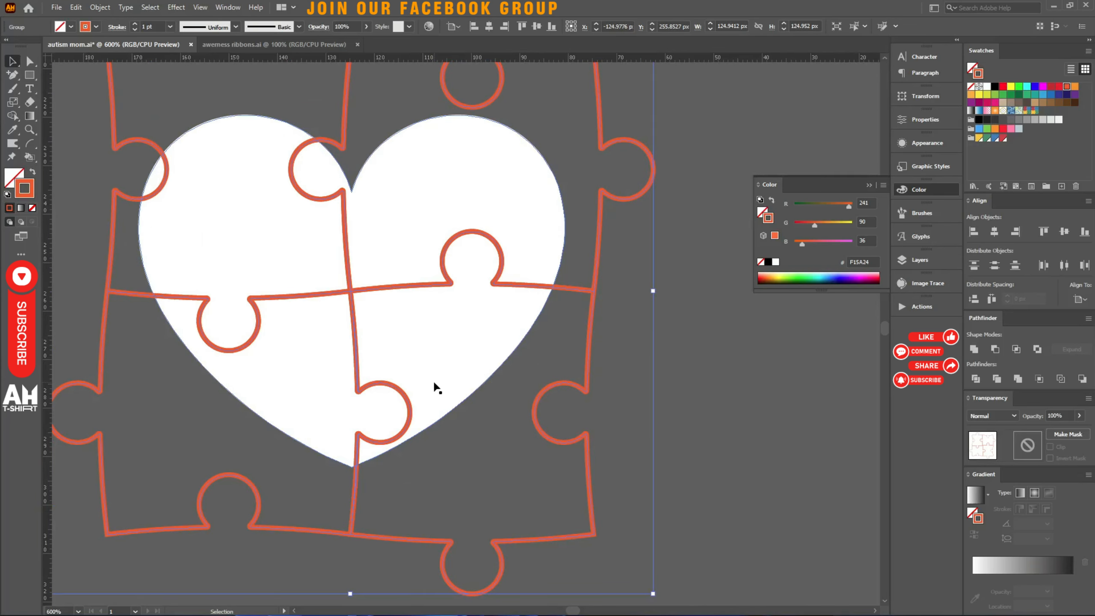
key(Up)
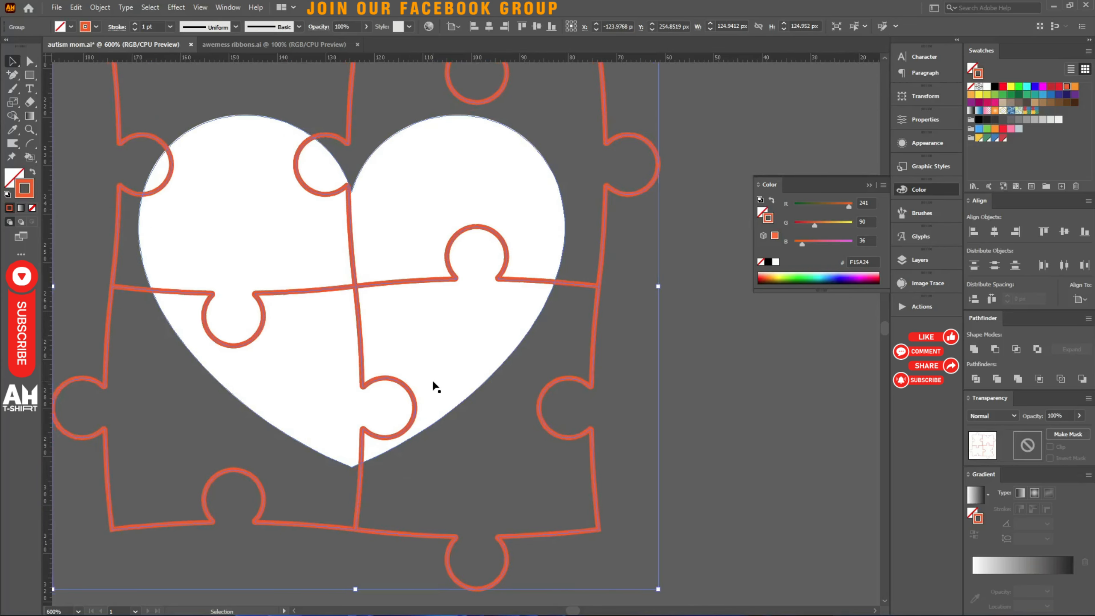
key(Left)
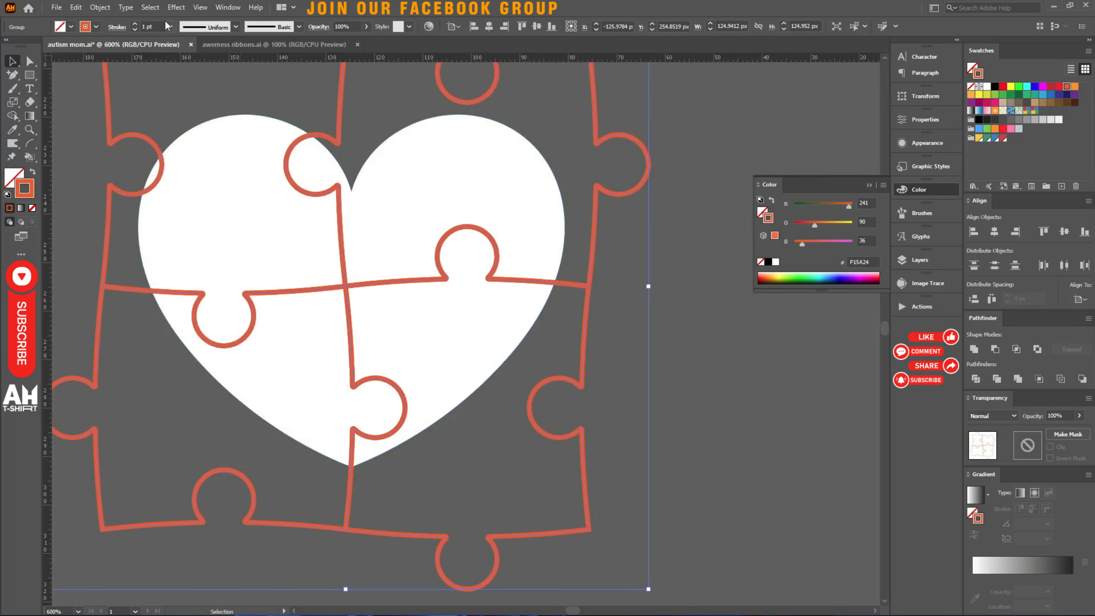
Step: Set the puzzle outline's stroke weight to 1.5 pt
scroll(155, 25, up, 1)
scroll(155, 24, down, 2)
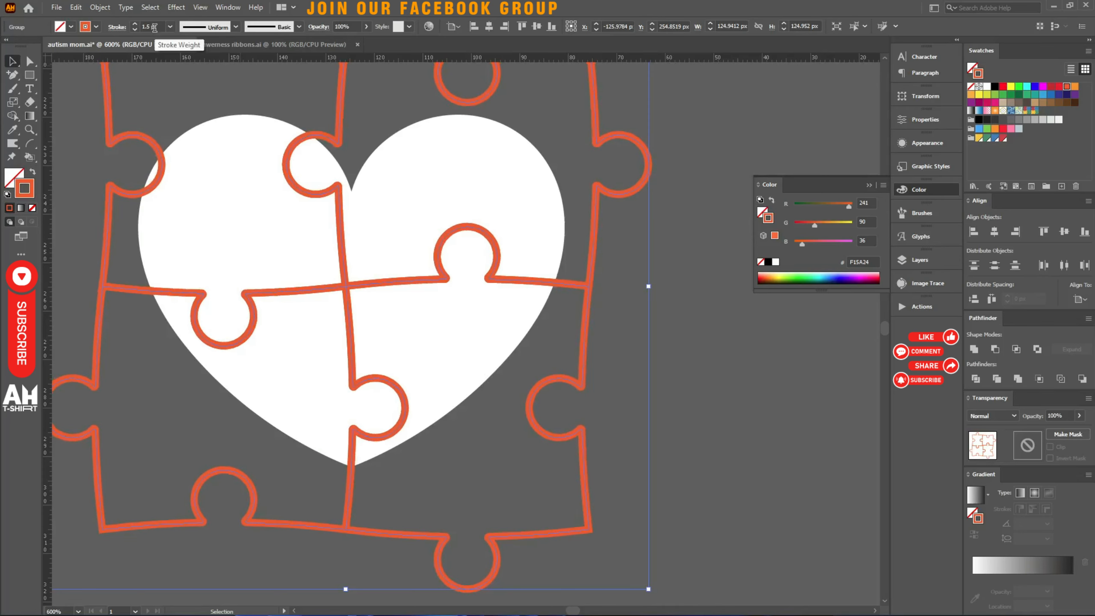
key(v)
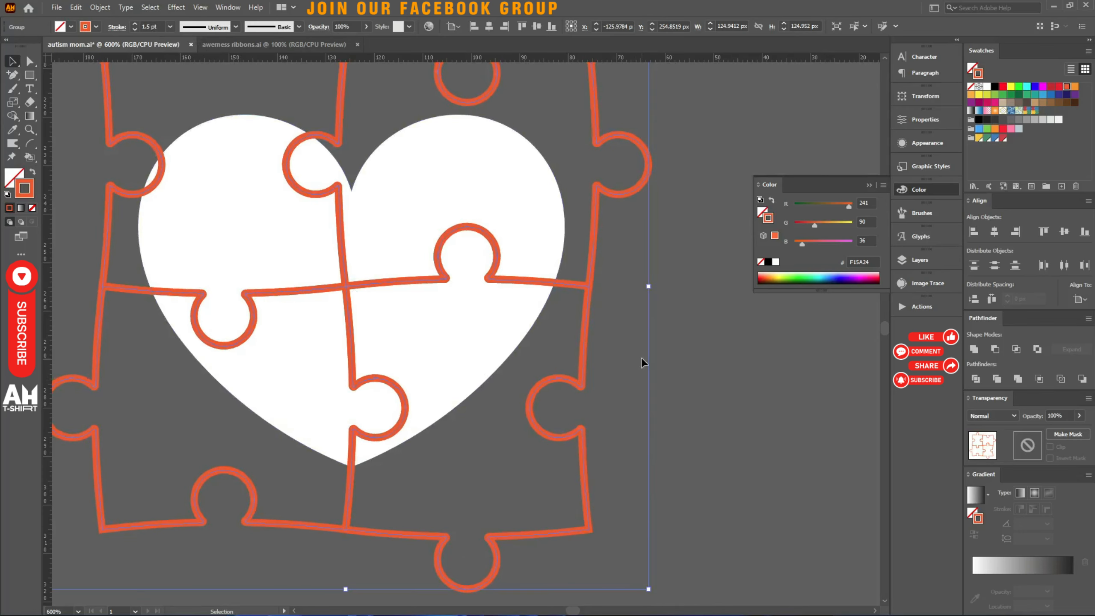
Step: Nudge the puzzle outline 1 px right and 4 px up over the white heart
key(Right)
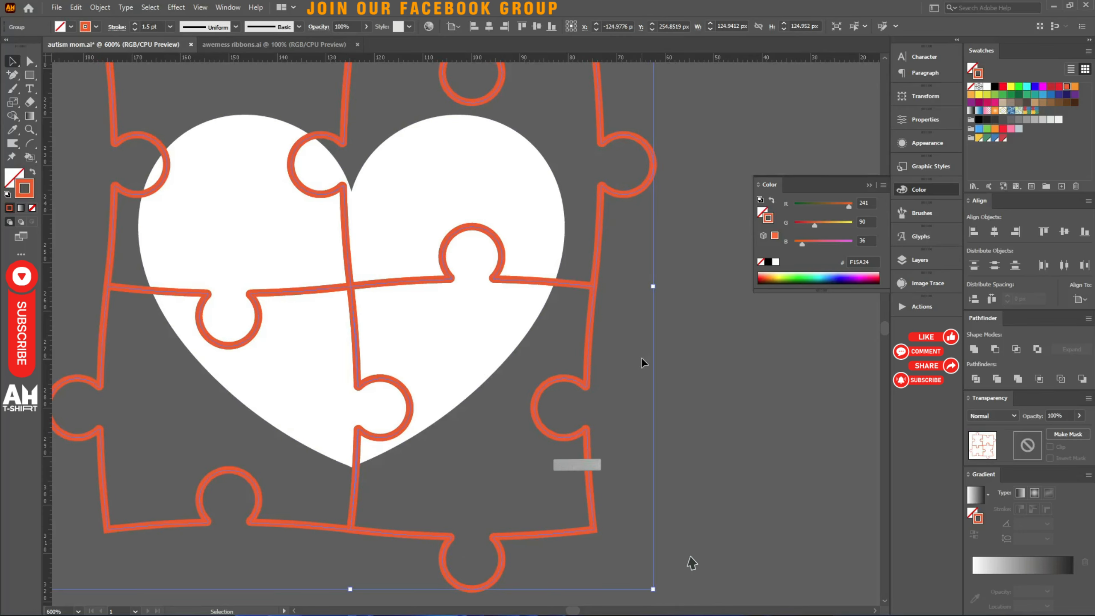
key(a)
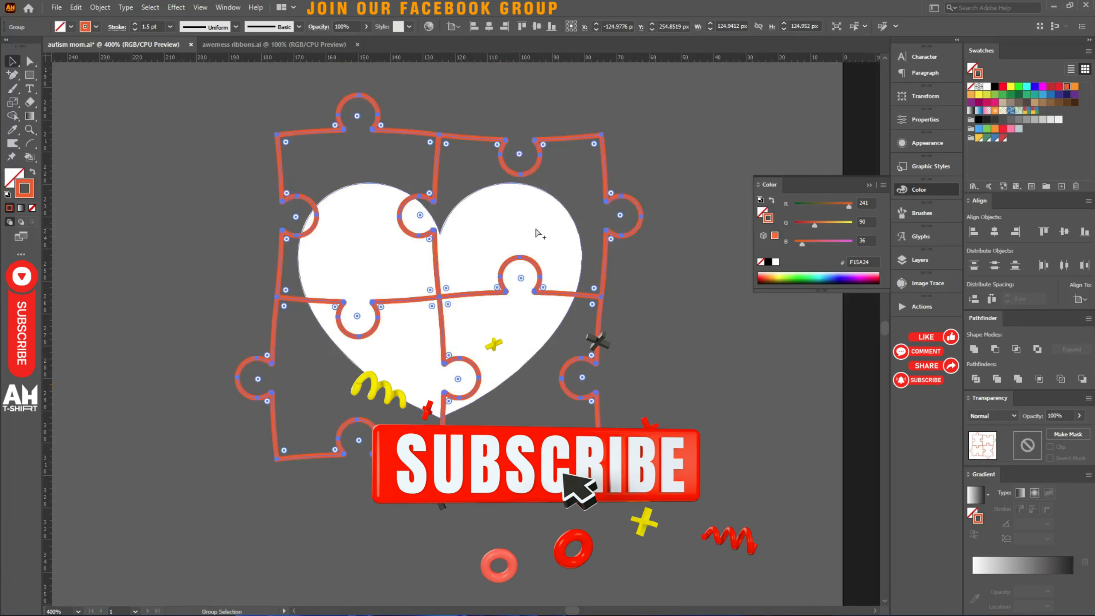
scroll(441, 231, up, 3)
key(v)
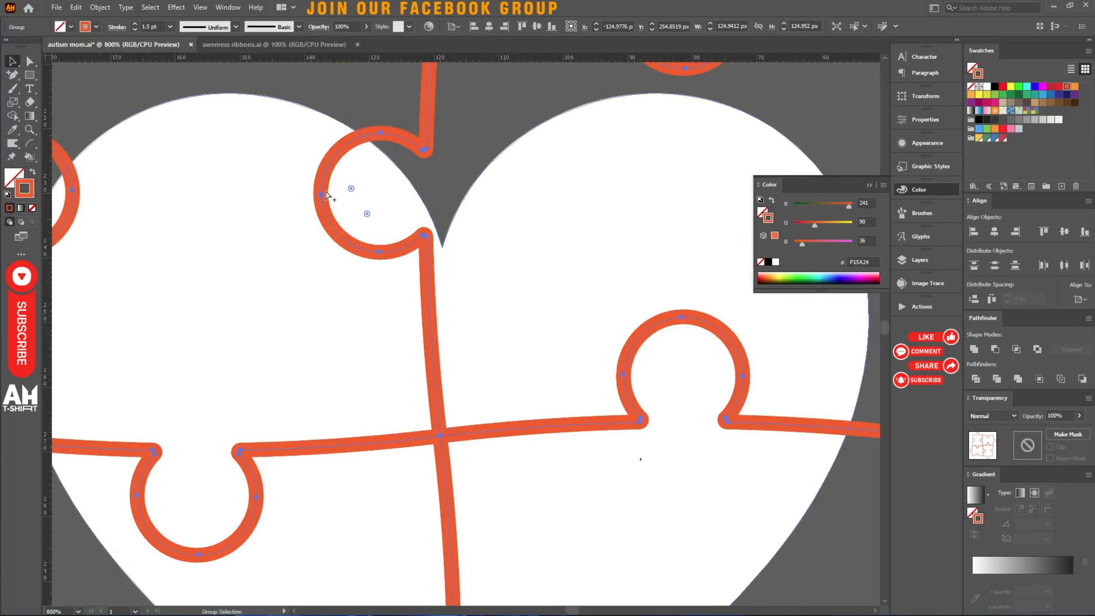
scroll(332, 194, down, 3)
key(Up)
key(Up)
key(Up)
key(Up)
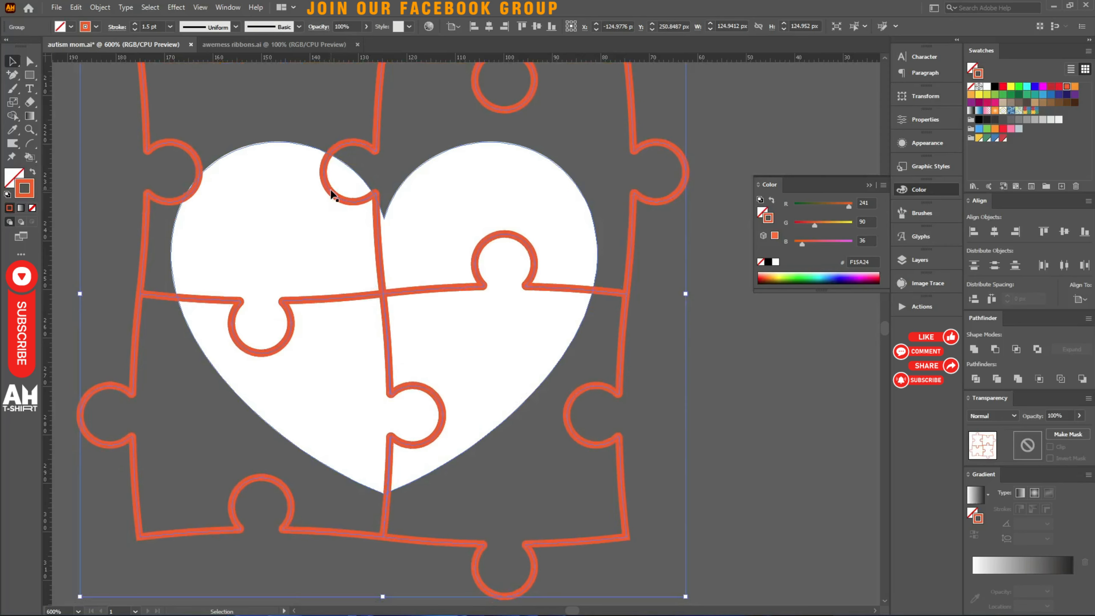
scroll(279, 151, up, 2)
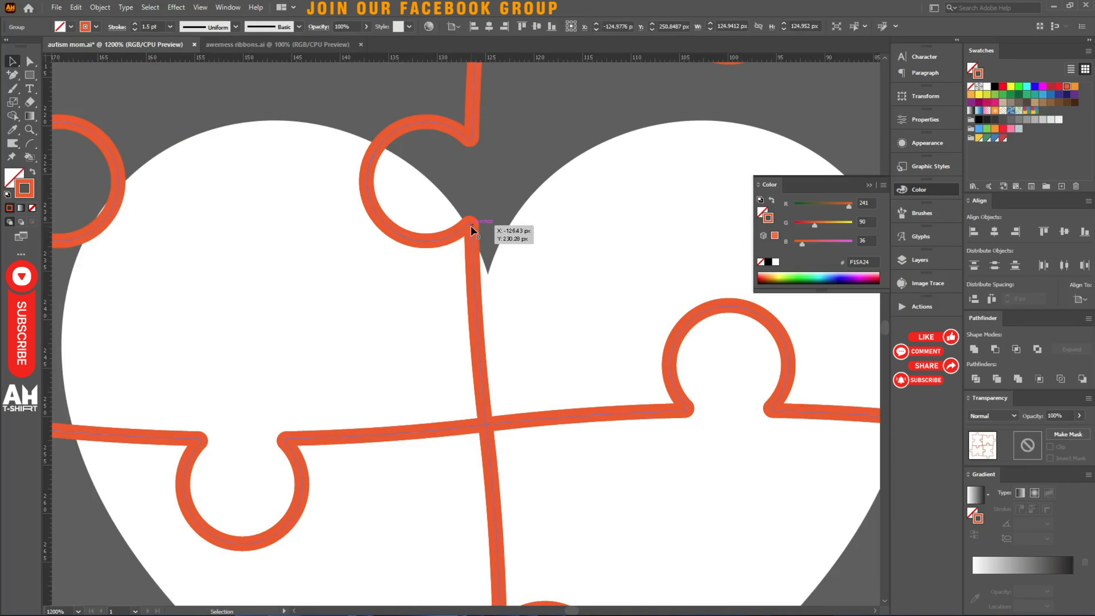
key(shift+e)
scroll(471, 228, up, 3)
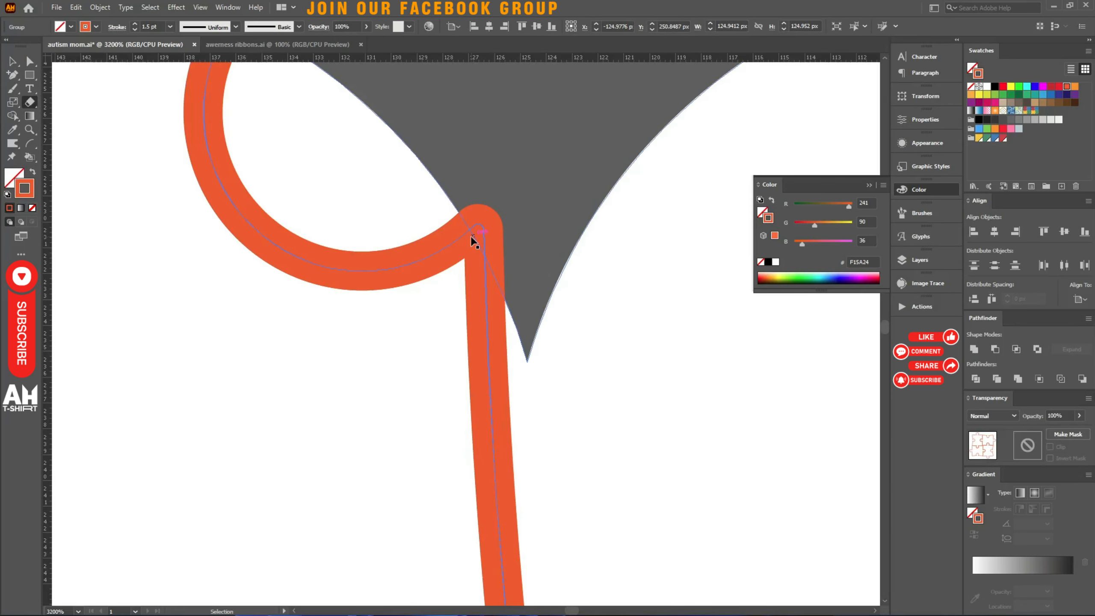
key(ctrl+y)
click(500, 205)
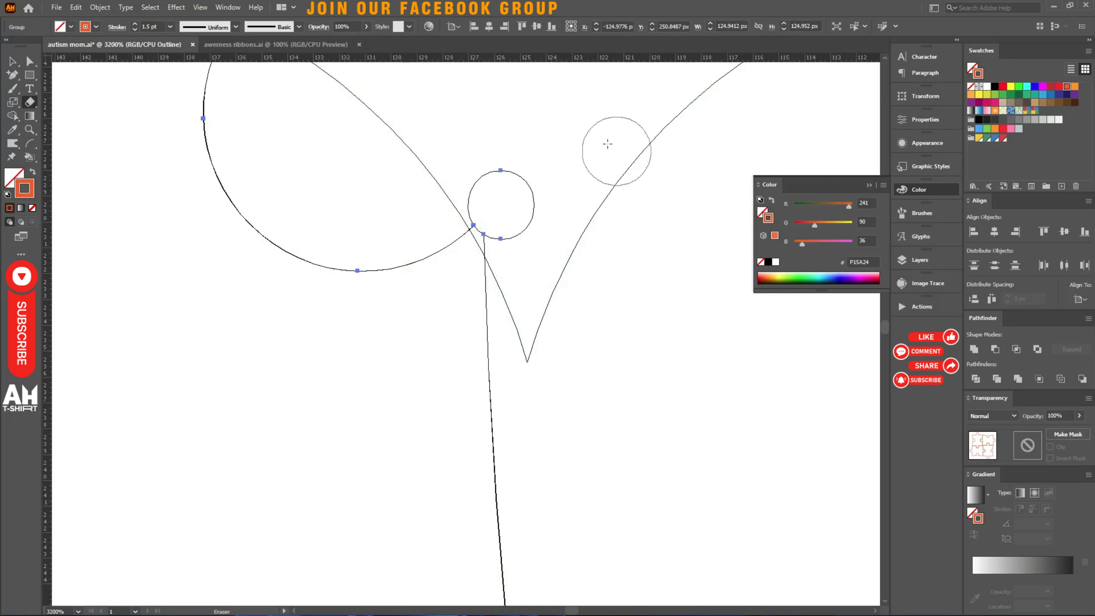
key(ctrl+y)
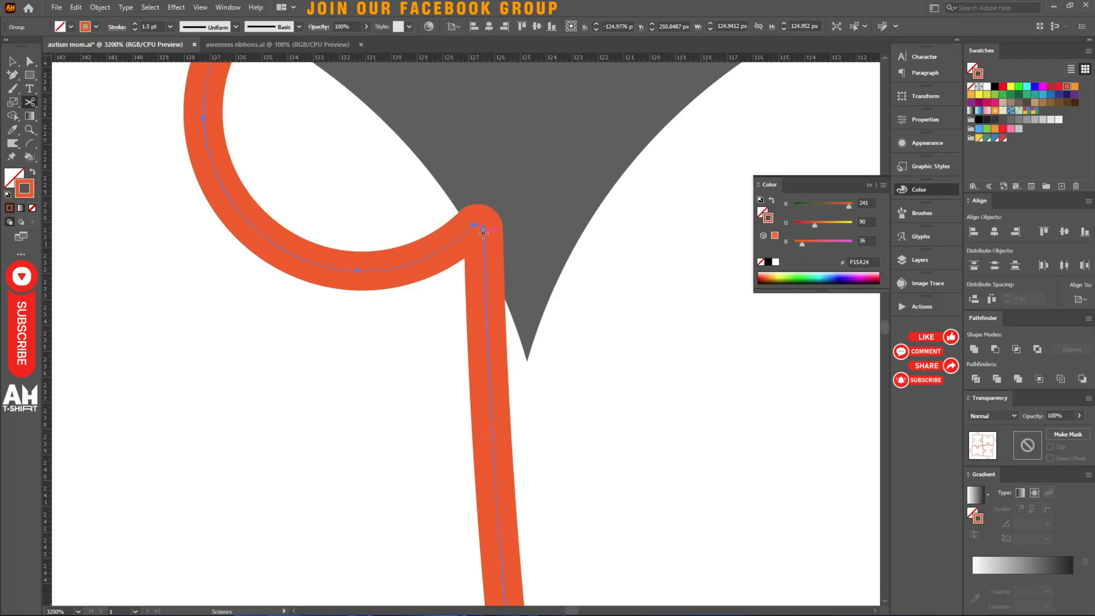
Step: Try to cut loose the round puzzle tab beside the heart's notch with Scissors and move it away
key(ctrl+minus)
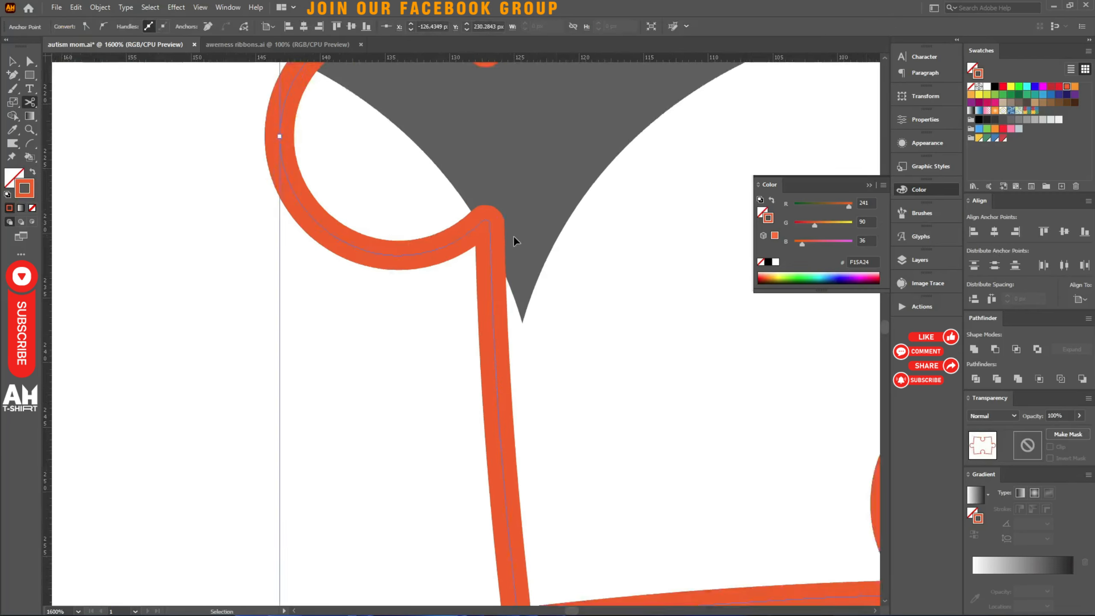
click(490, 163)
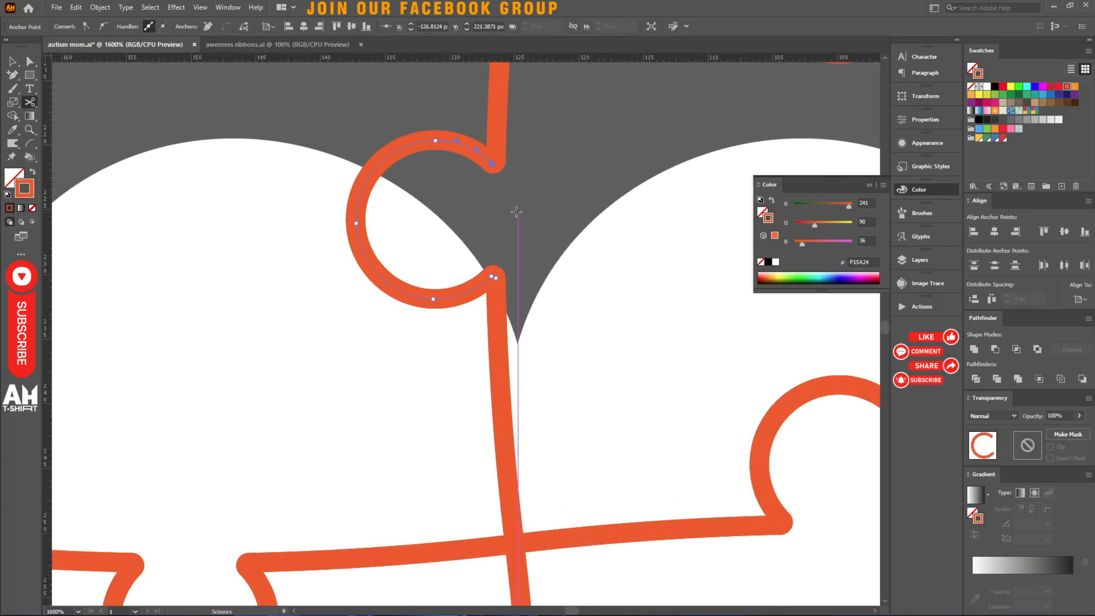
key(v)
click(449, 159)
drag(428, 139, 583, 219)
key(ctrl+z)
click(416, 116)
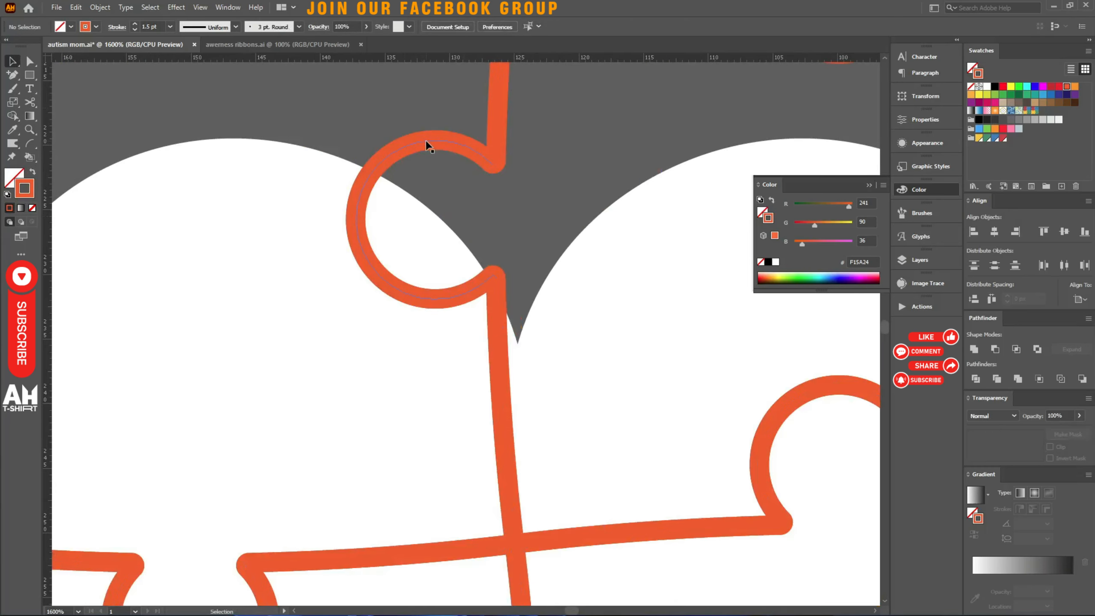
key(a)
click(451, 149)
click(493, 226)
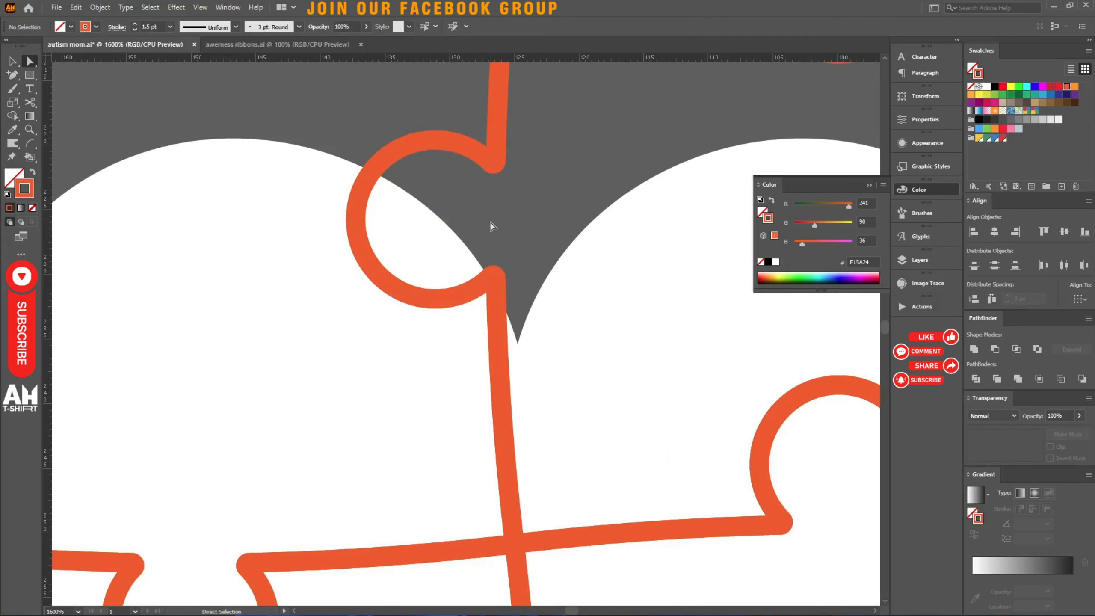
Step: Try to split the outline with Scissors at the lower base of the round tab beside the heart's notch
key(c)
click(496, 277)
key(Return)
key(v)
click(494, 275)
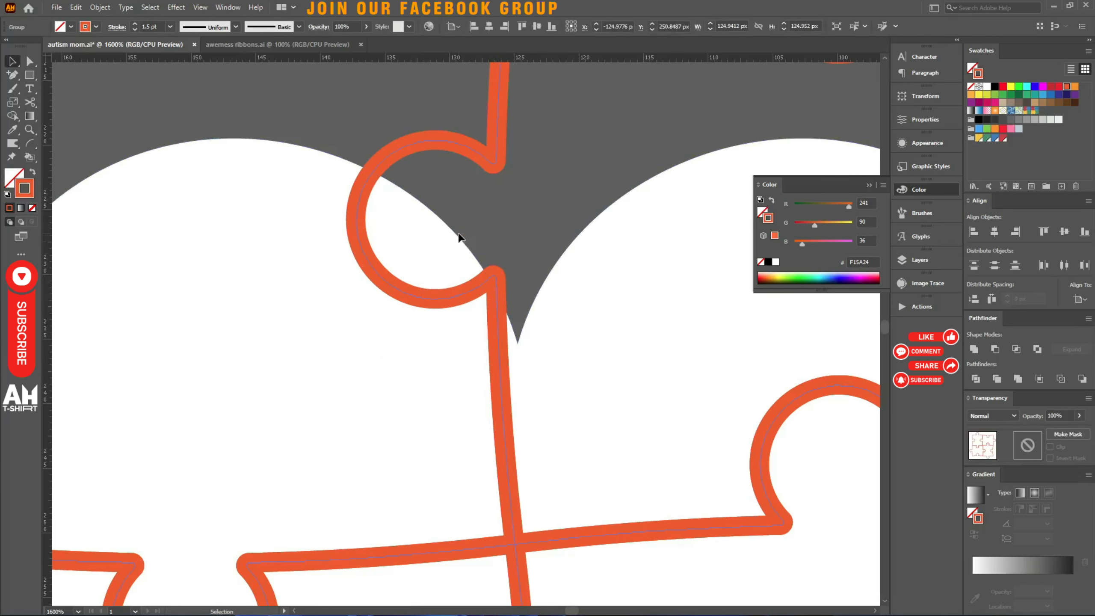
key(c)
click(495, 276)
key(Return)
key(v)
Step: Cut the puzzle path at both ends of the round tab beside the heart's notch and delete that tab
scroll(493, 285, up, 2)
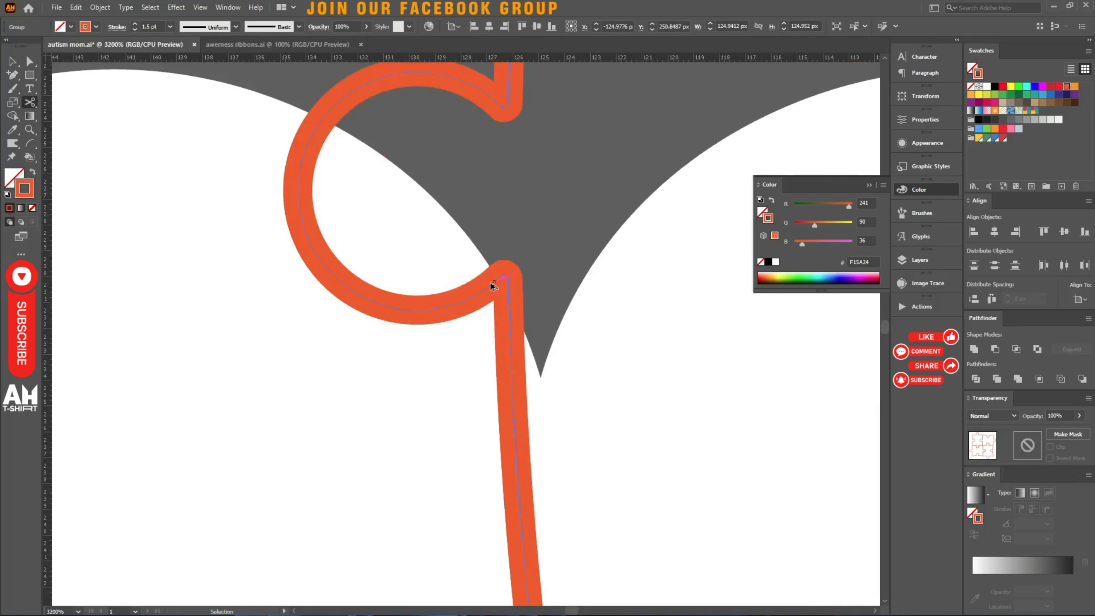
scroll(493, 286, up, 2)
key(c)
click(505, 282)
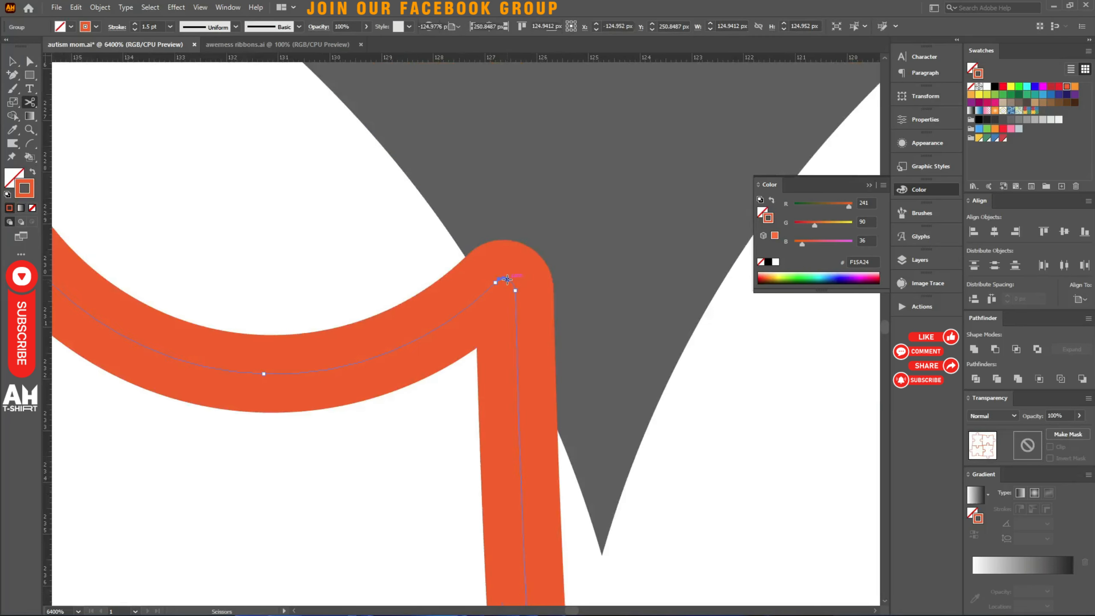
scroll(552, 277, down, 4)
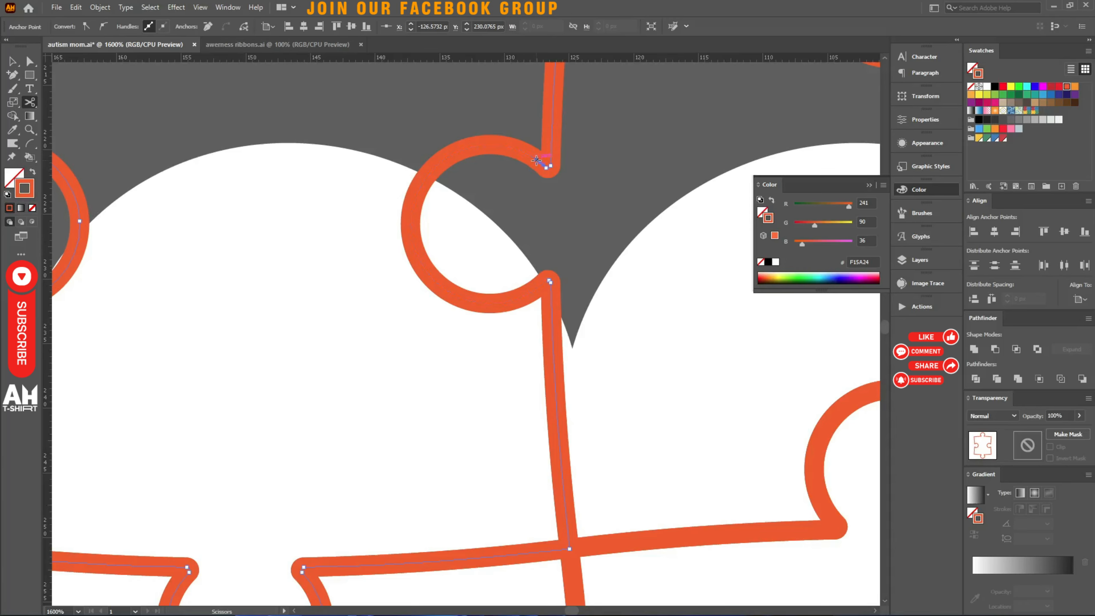
key(a)
click(573, 200)
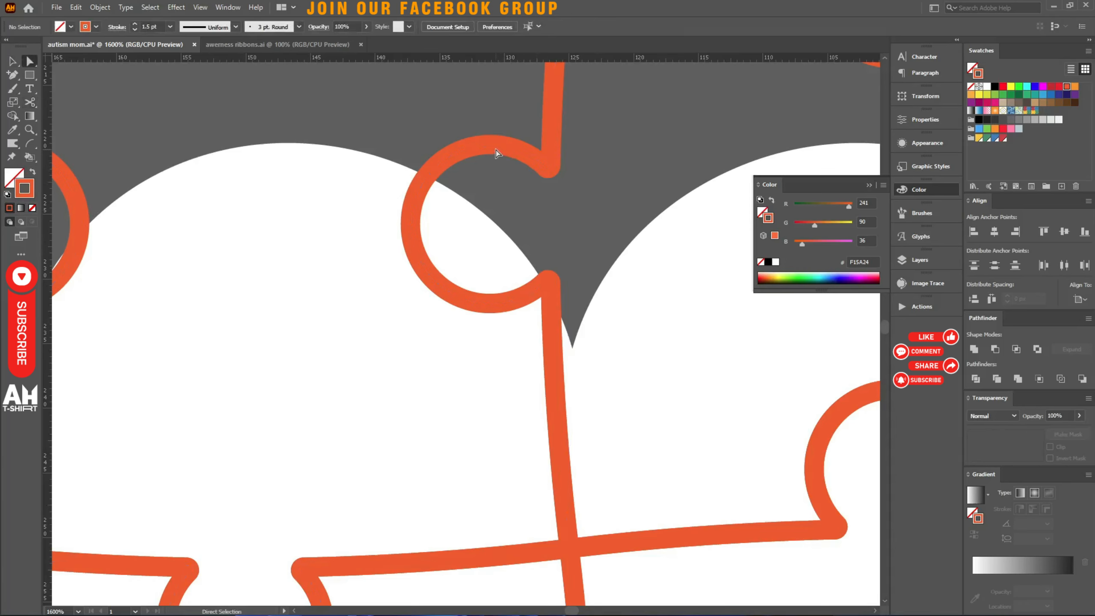
click(494, 149)
key(Delete)
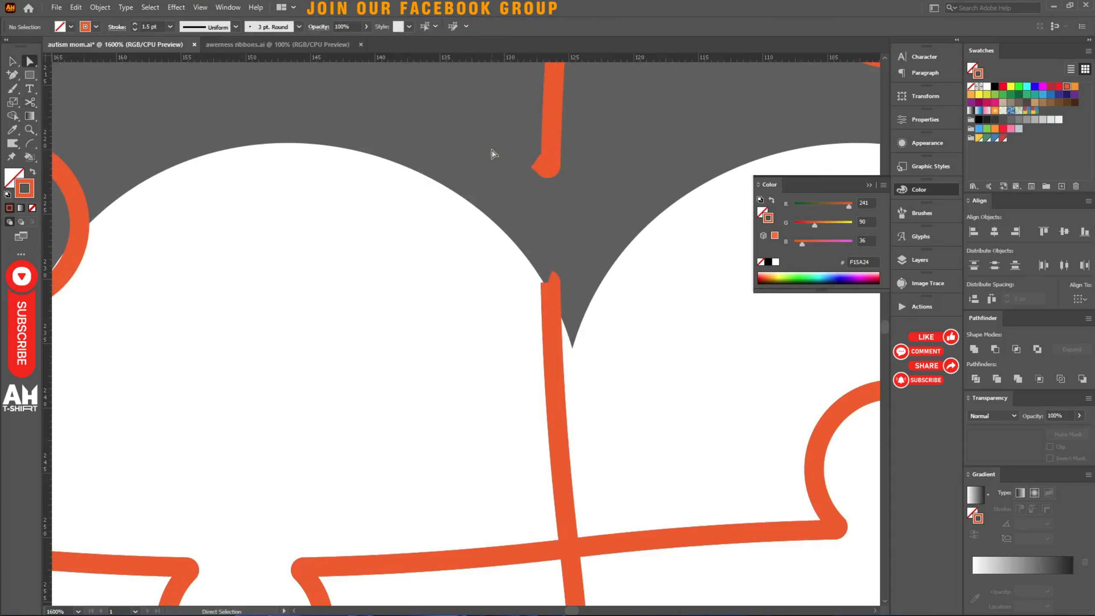
Step: Try to extend the open upper end of the vertical seam beyond the heart's edge near the notch
click(552, 284)
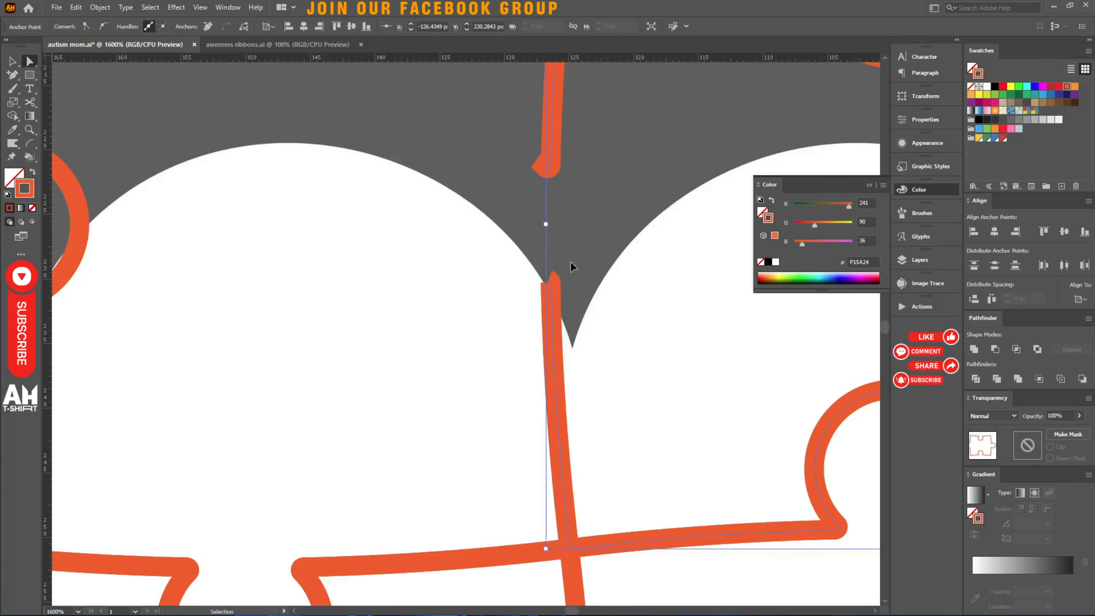
scroll(554, 288, up, 1)
drag(537, 284, 539, 245)
ctrl+click(578, 240)
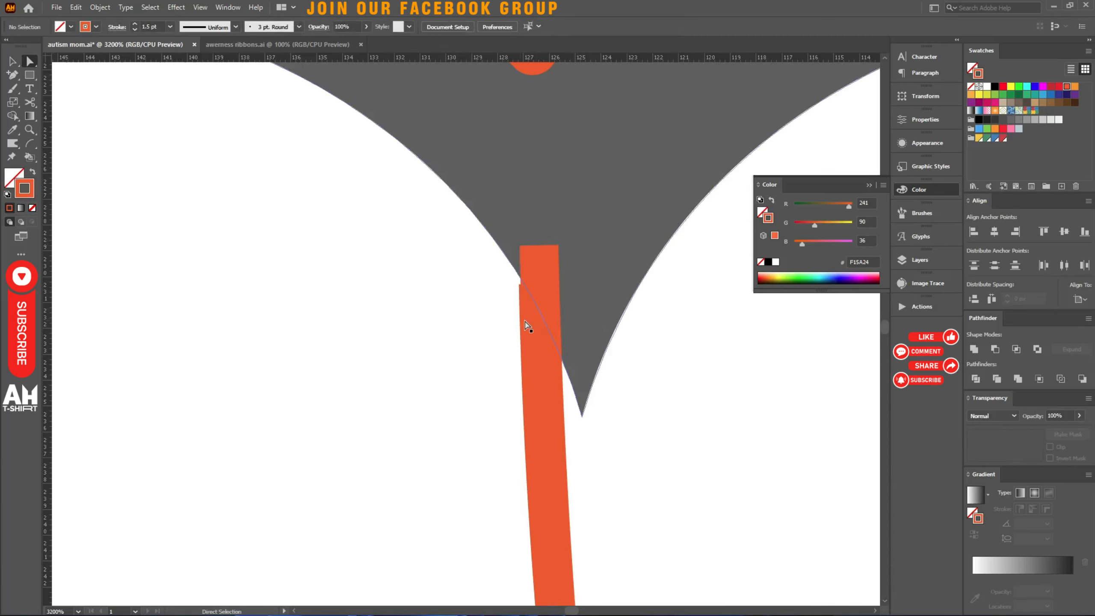
click(539, 331)
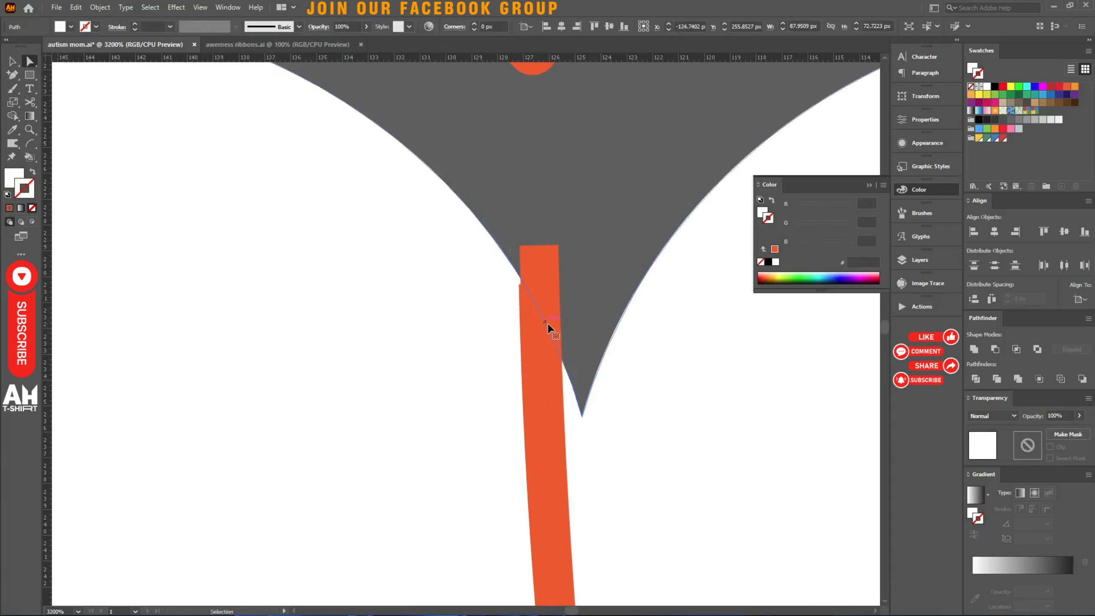
scroll(547, 319, up, 1)
click(559, 290)
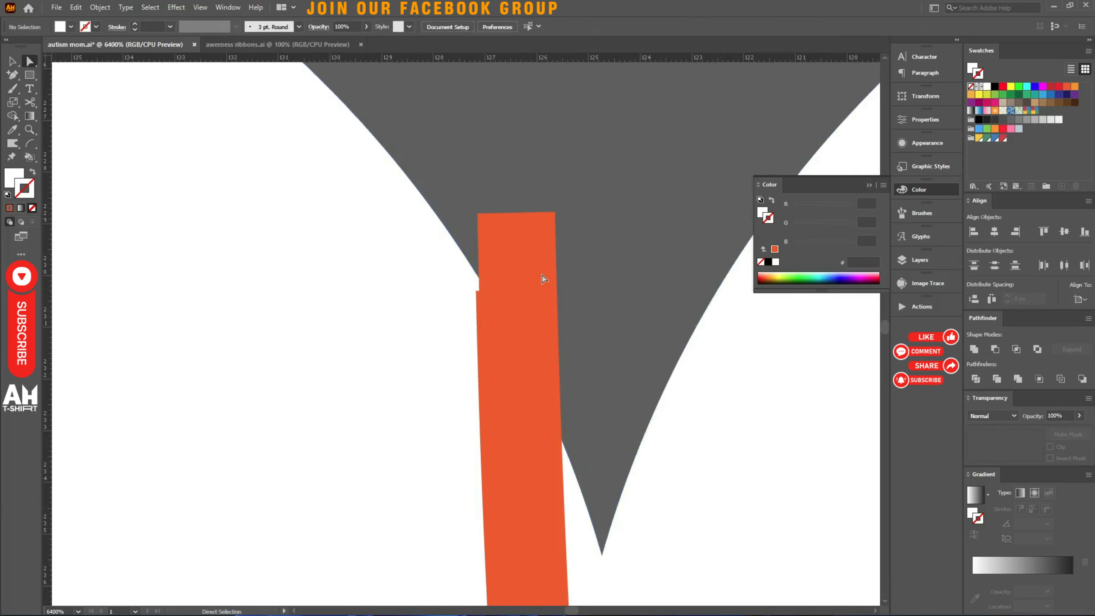
click(517, 245)
key(Delete)
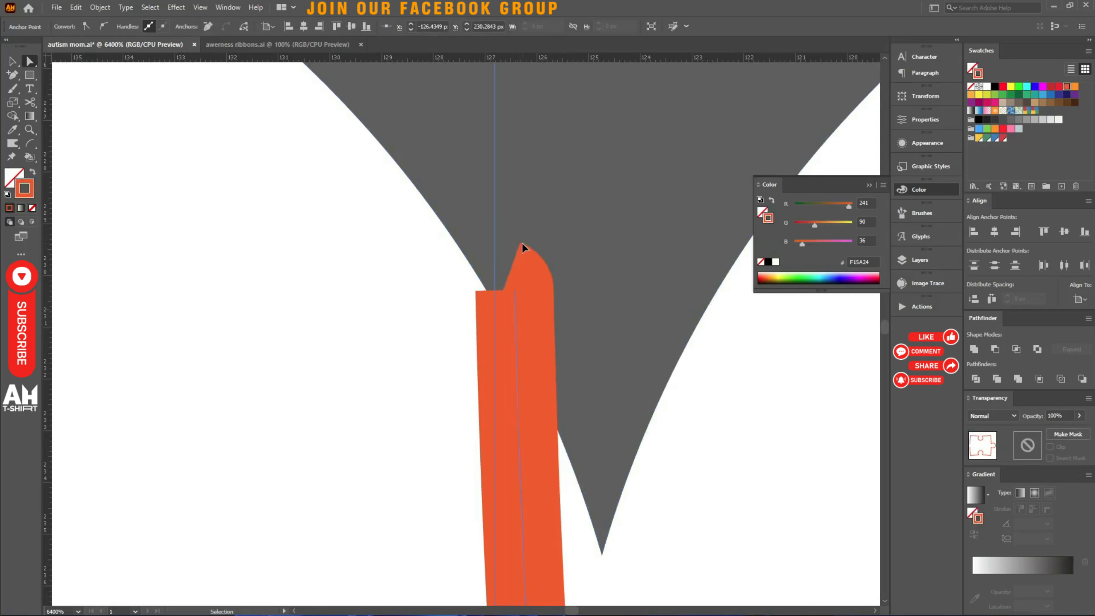
Step: Move the end anchor points of the overlapping seam paths upward in outline view so they extend past the heart's edge
key(ctrl+y)
drag(538, 251, 511, 211)
key(ctrl+y)
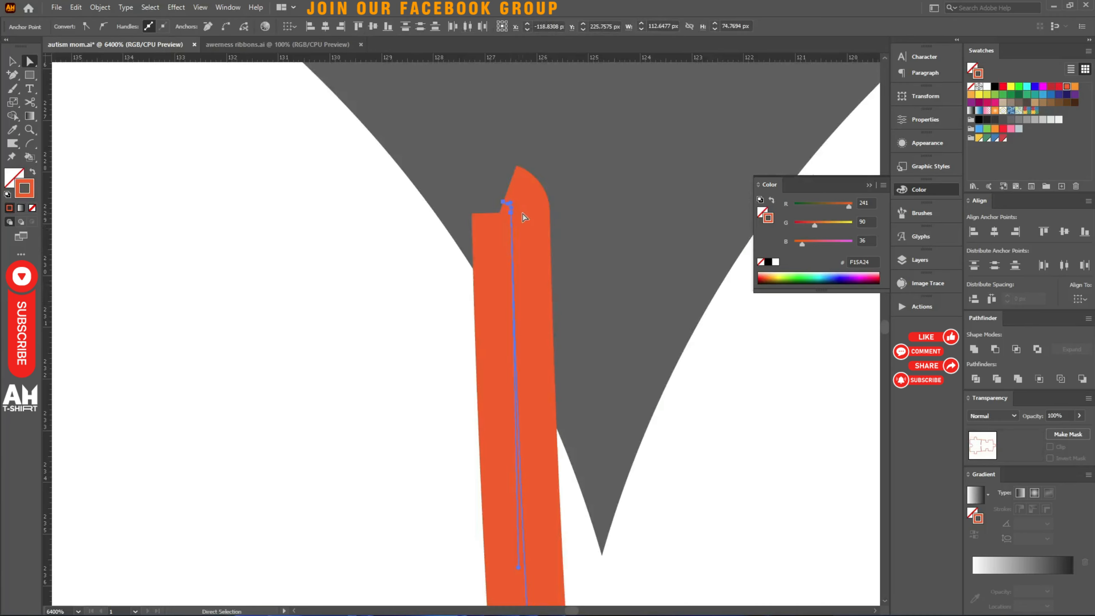
scroll(597, 209, down, 5)
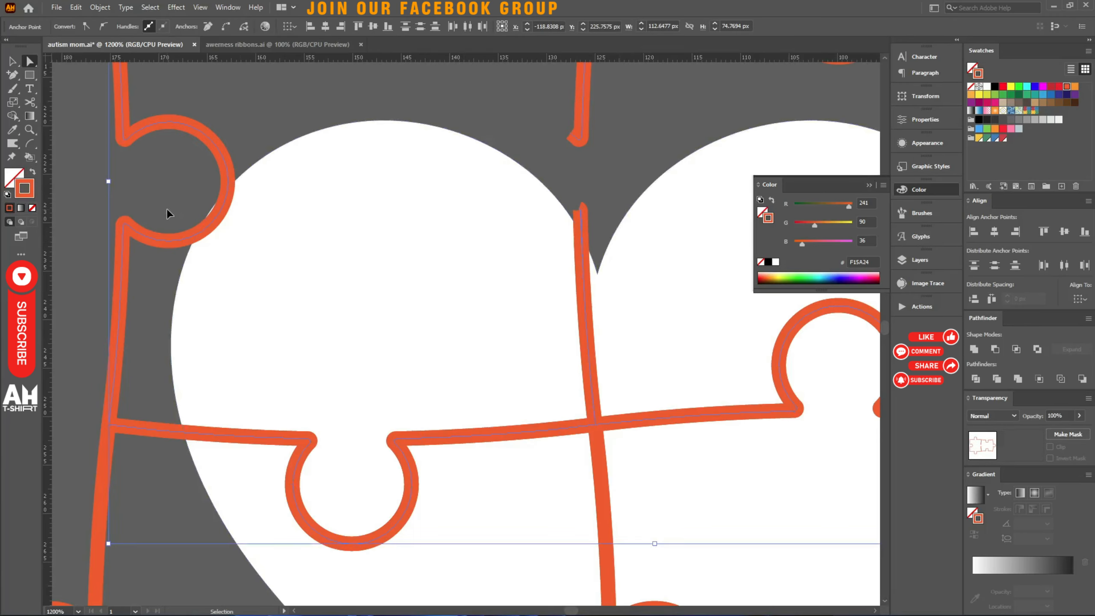
Step: Try to remove the round tab overlapping the heart's upper left edge with the Eraser and Scissors tools
scroll(166, 209, up, 2)
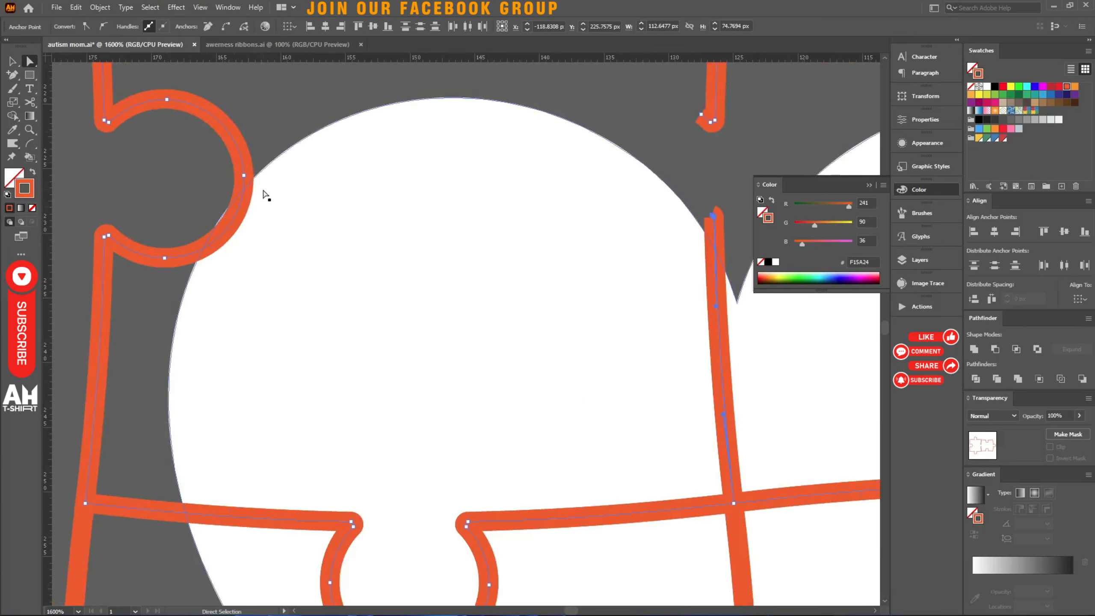
key(shift+e)
scroll(344, 263, up, 1)
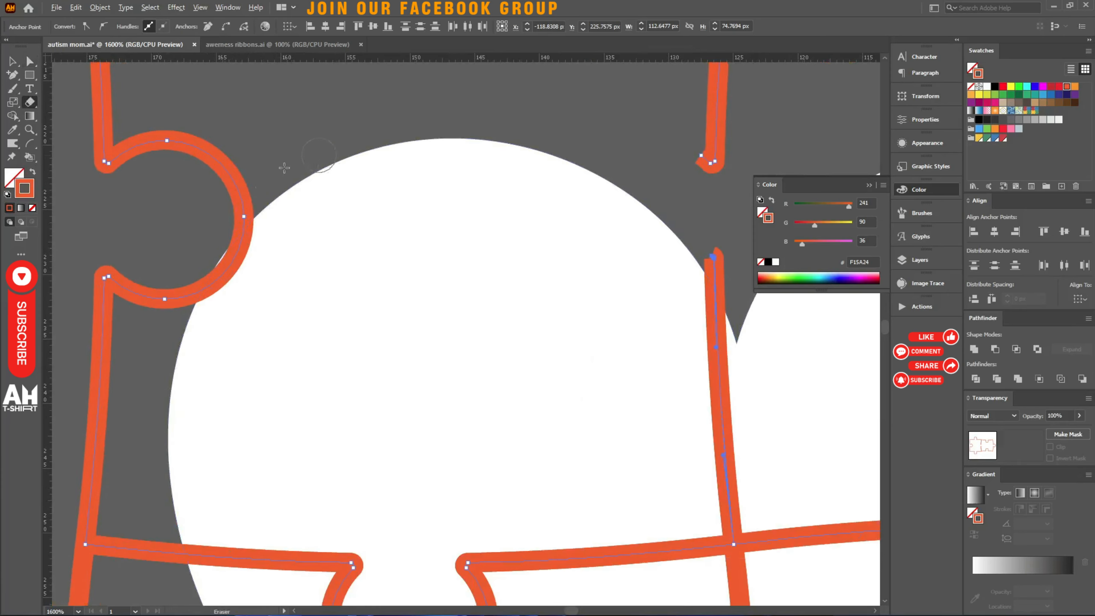
drag(314, 155, 147, 321)
key(ctrl+z)
key(ctrl+z)
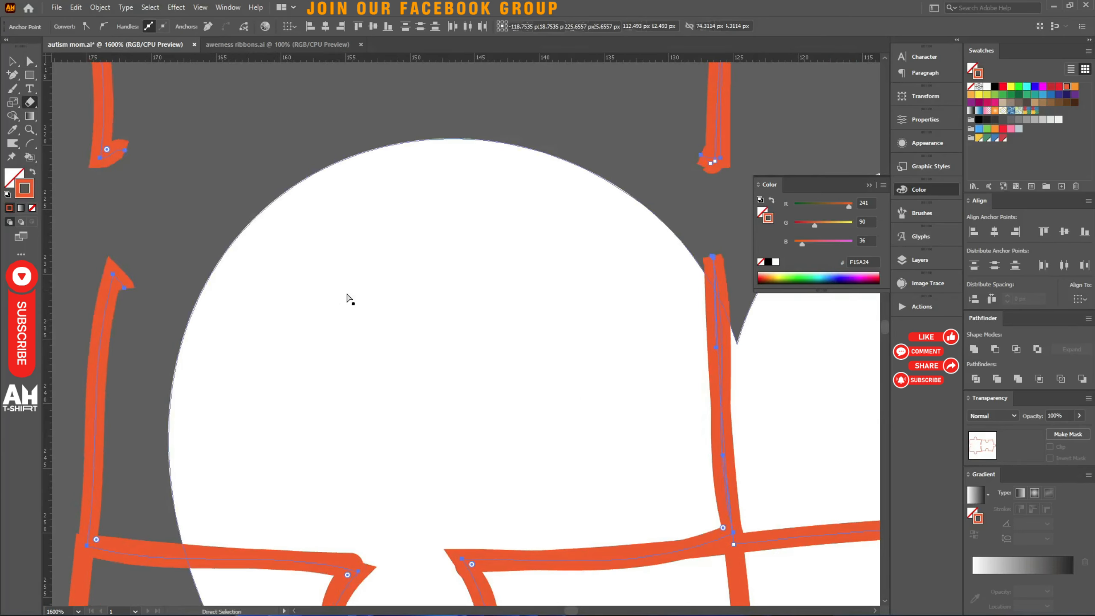
key(c)
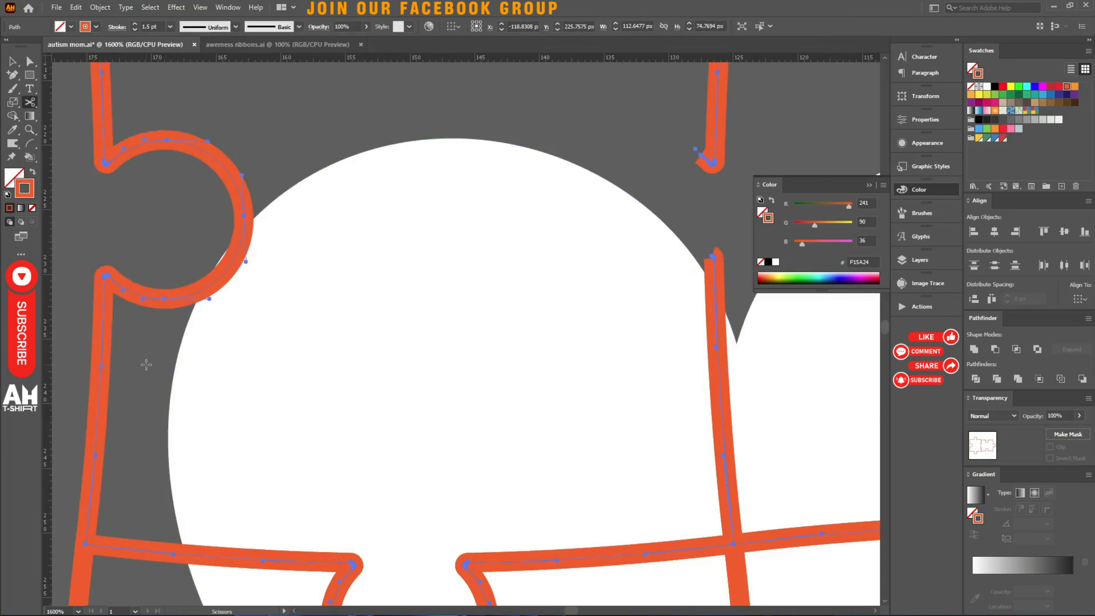
click(210, 297)
key(Return)
Step: Move the outermost anchor point of the upper left puzzle tab inward so the tab clears the heart
key(a)
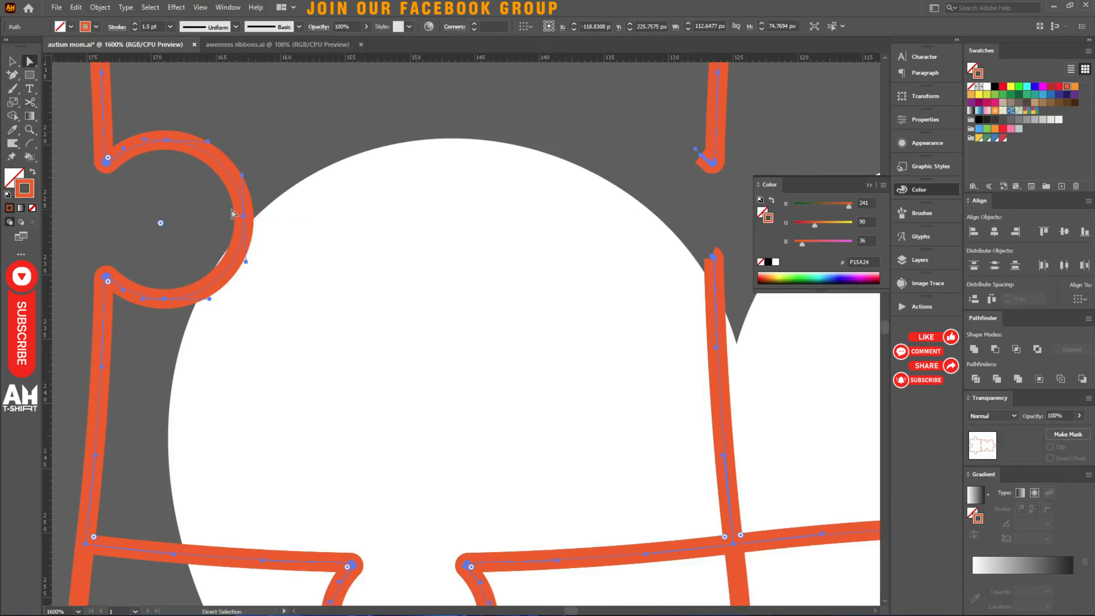
click(243, 218)
drag(243, 219, 182, 221)
click(253, 214)
scroll(255, 215, down, 5)
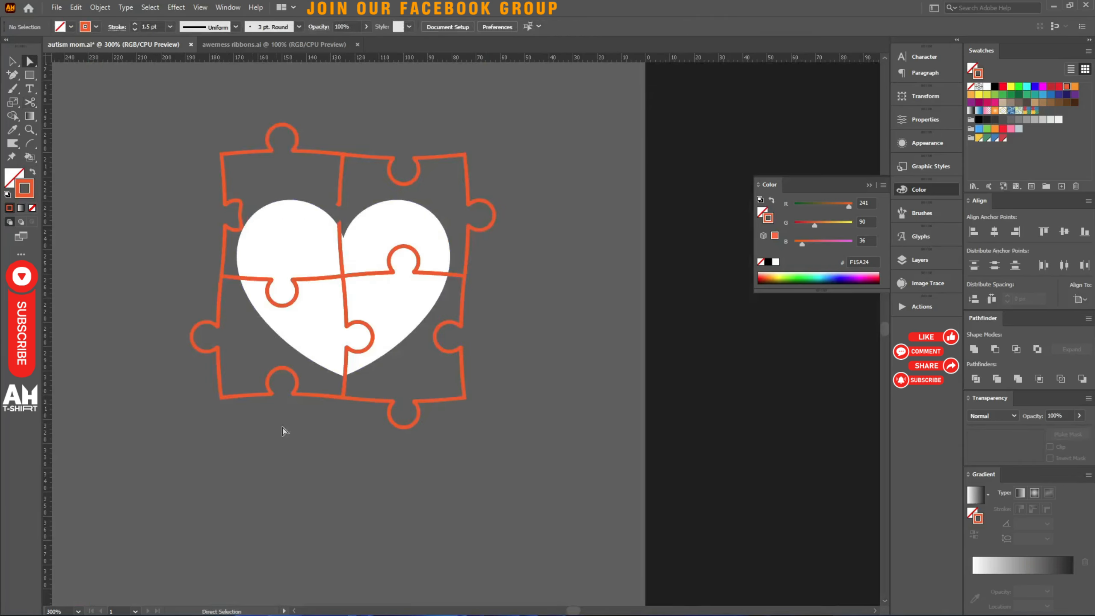
Step: Expand the whole puzzle outline into filled shapes with the Fill and Stroke options
key(v)
scroll(260, 207, up, 2)
drag(150, 187, 214, 210)
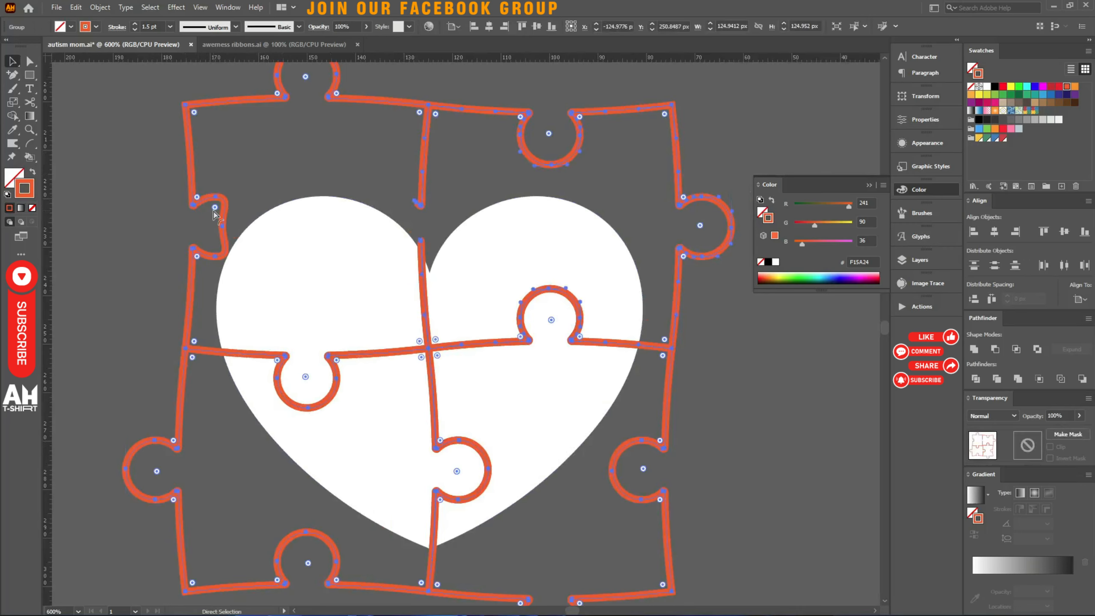
key(ctrl+shift+x)
key(Return)
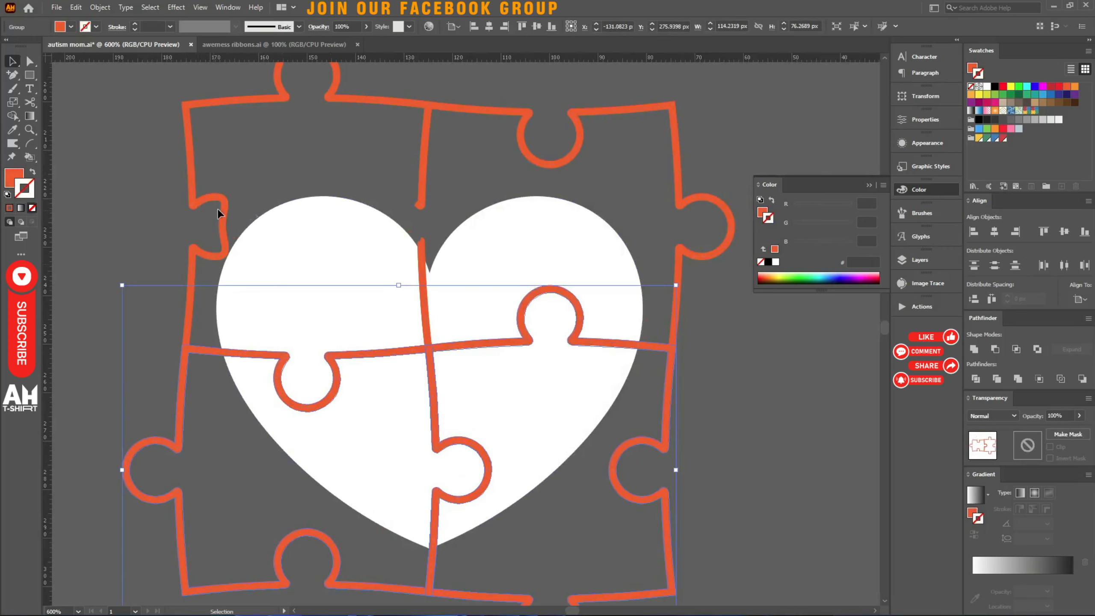
key(ctrl+a)
key(ctrl+shift+x)
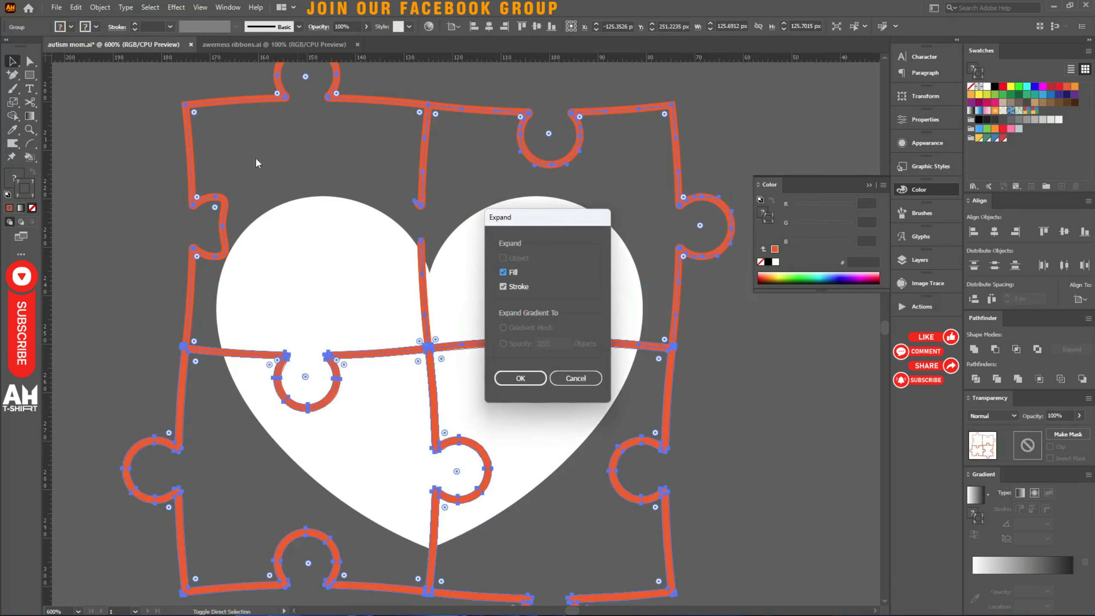
key(Return)
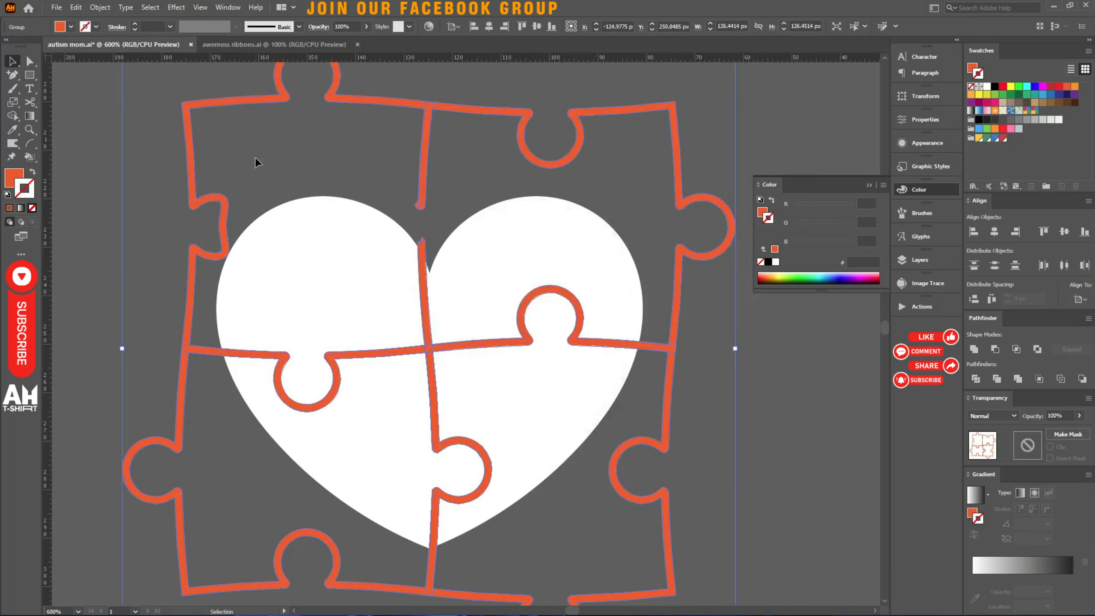
Step: Unite the expanded puzzle outline into a single shape
click(974, 348)
key(ctrl+minus)
key(ctrl+minus)
click(690, 452)
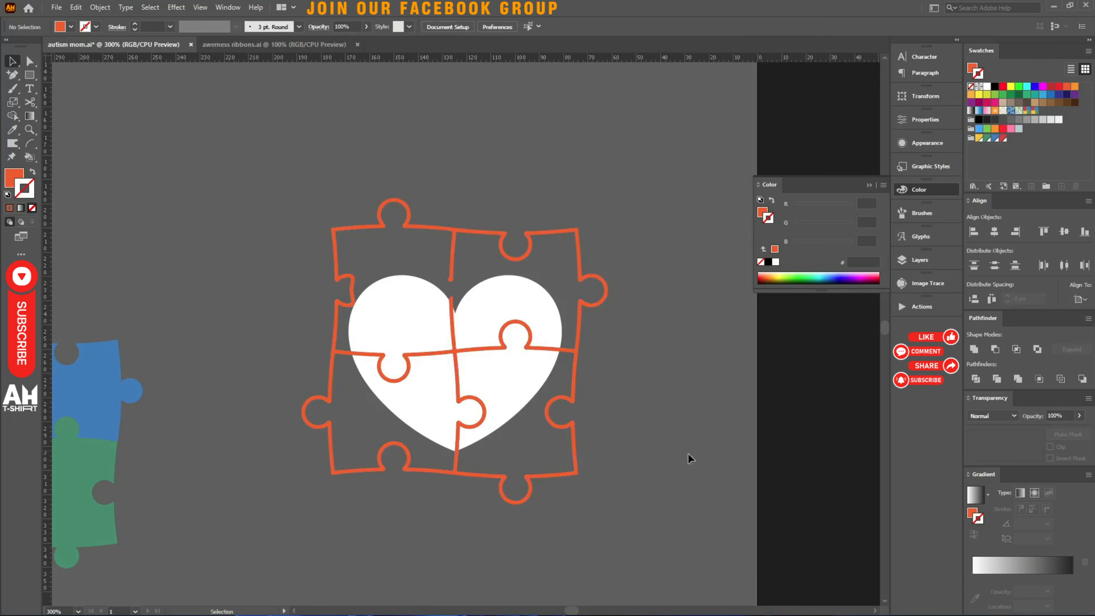
Step: Subtract the puzzle outline from the white heart with Minus Front to cut it into four pieces
scroll(626, 458, up, 1)
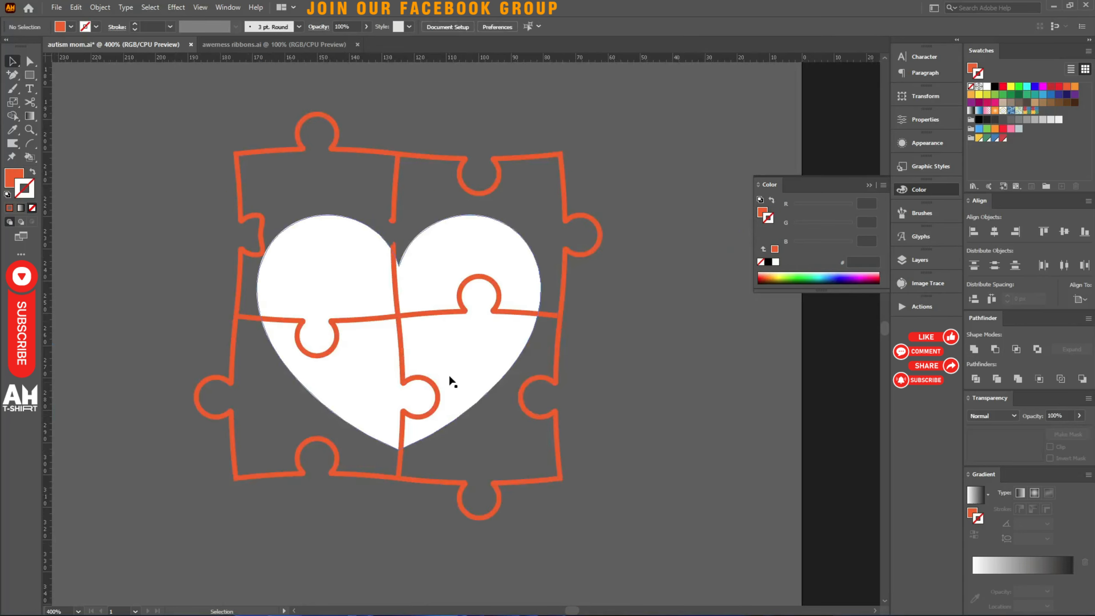
click(407, 318)
shift+click(264, 276)
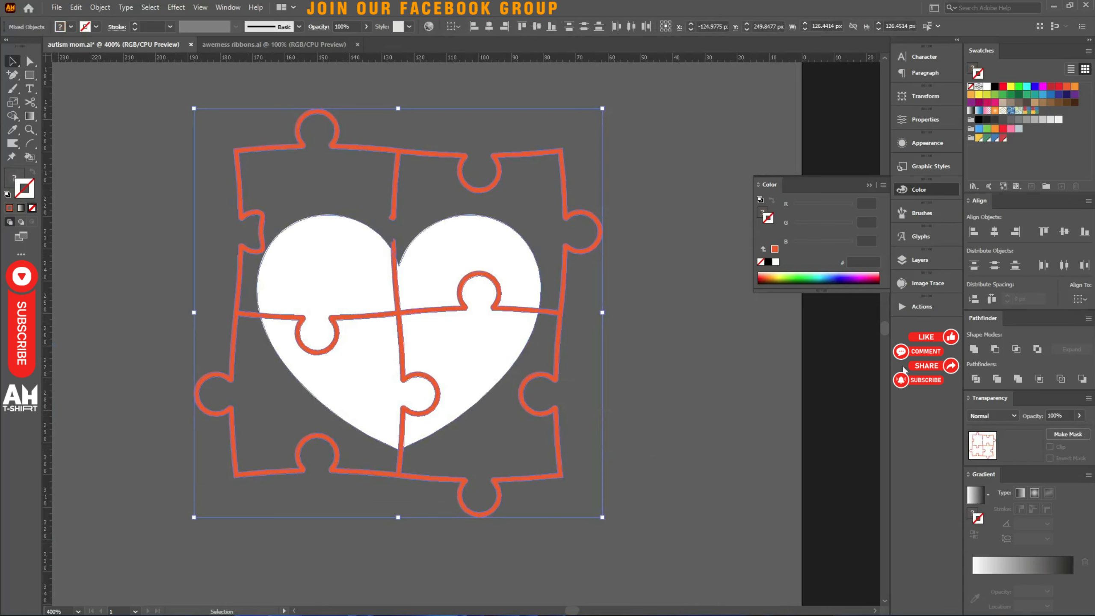
click(994, 349)
click(726, 371)
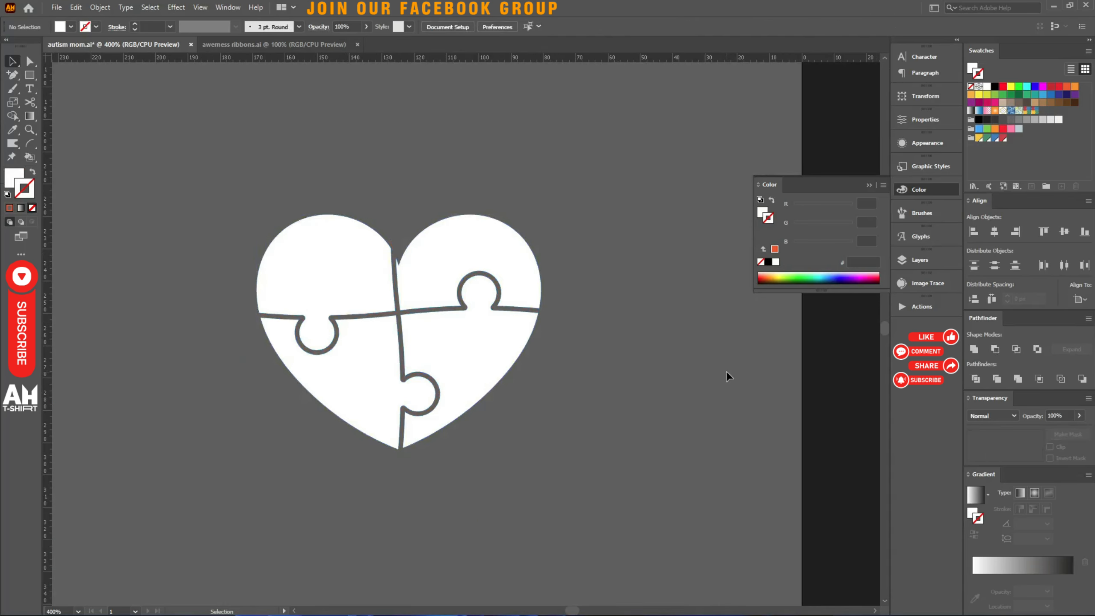
Step: Colour the heart's pieces red, blue, yellow and green by sampling the matching colours of the four-piece puzzle with the Eyedropper
key(ctrl+minus)
key(ctrl+minus)
key(i)
click(110, 370)
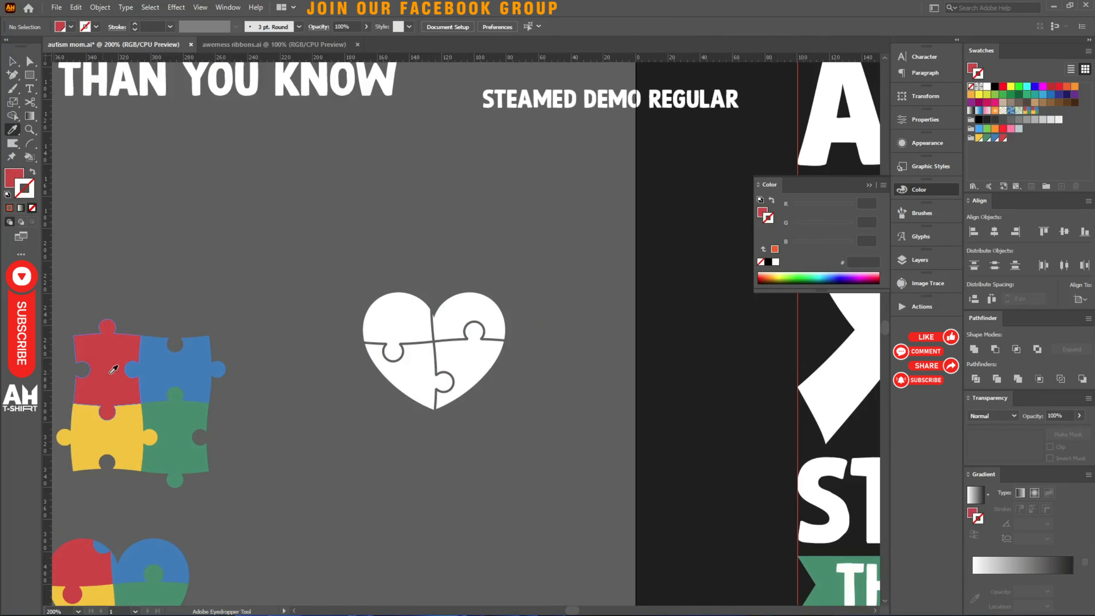
alt+click(393, 322)
click(174, 364)
alt+click(458, 331)
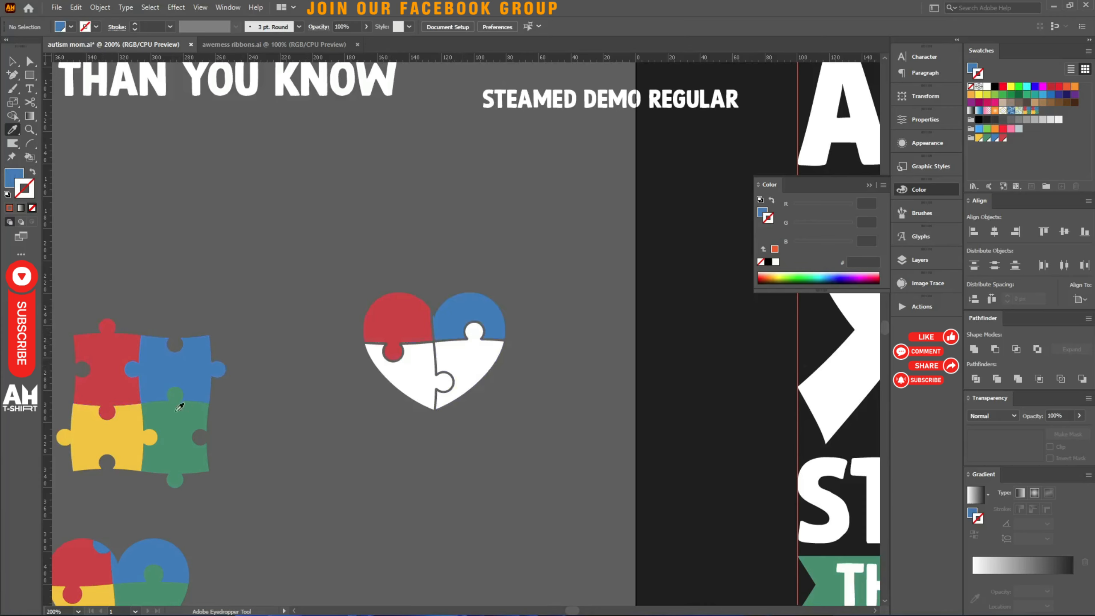
click(110, 437)
alt+click(395, 384)
click(181, 423)
alt+click(465, 371)
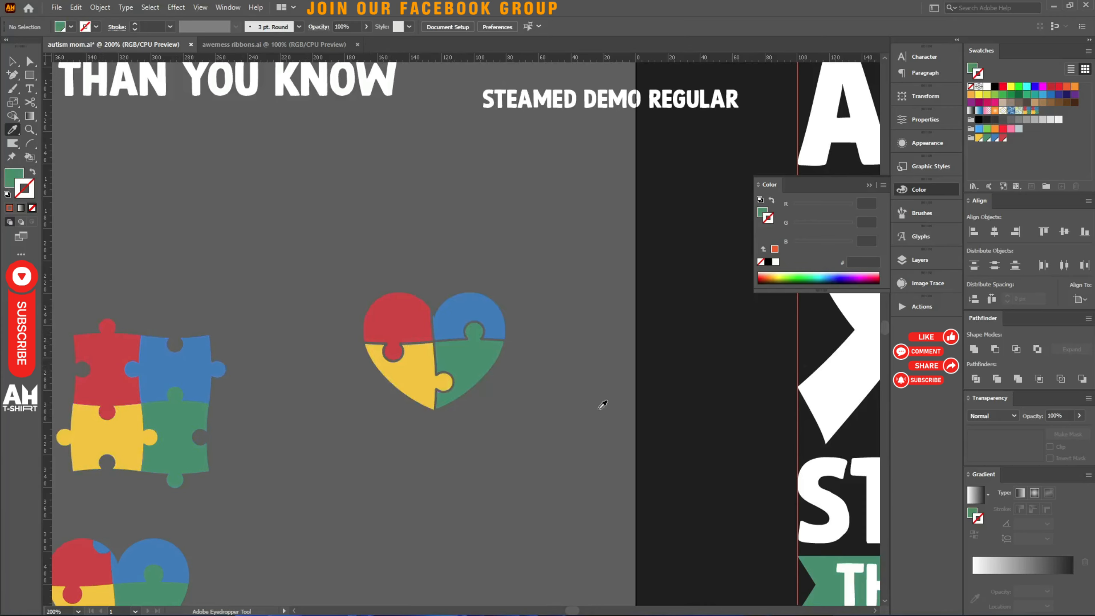
Step: Move the newly coloured heart beside the other puzzle heart, below the four-piece puzzle
key(v)
scroll(243, 327, down, 3)
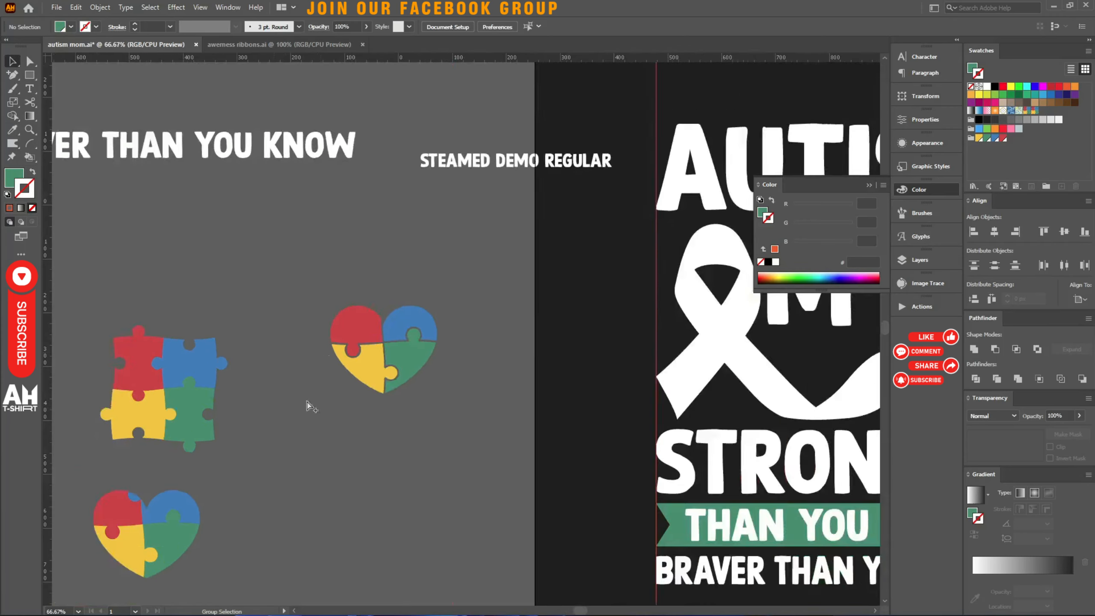
drag(323, 341, 286, 429)
scroll(210, 456, up, 4)
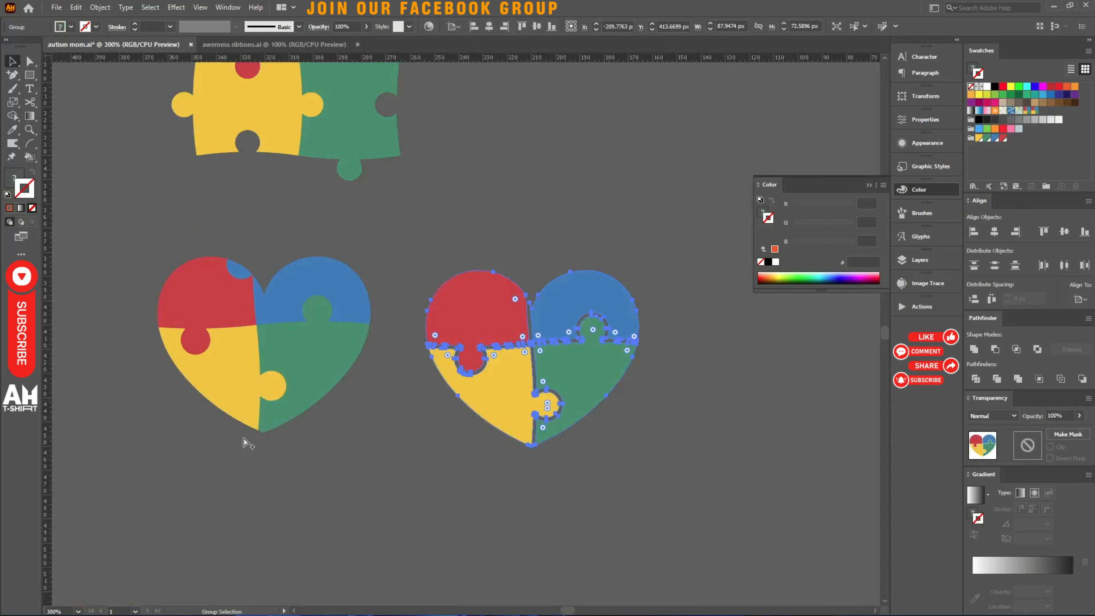
drag(515, 382, 515, 361)
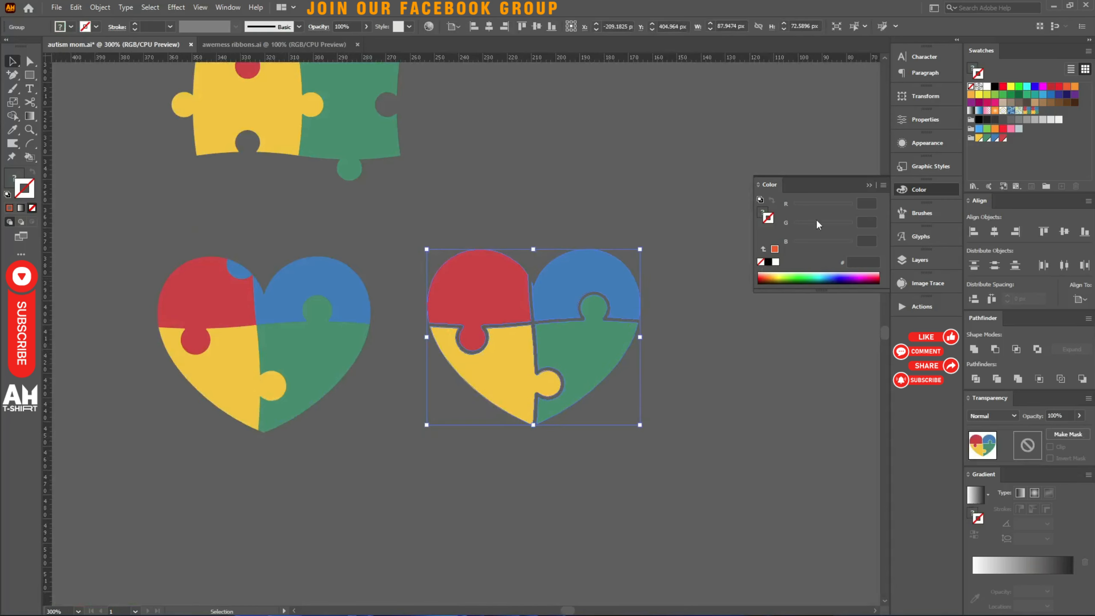
click(869, 186)
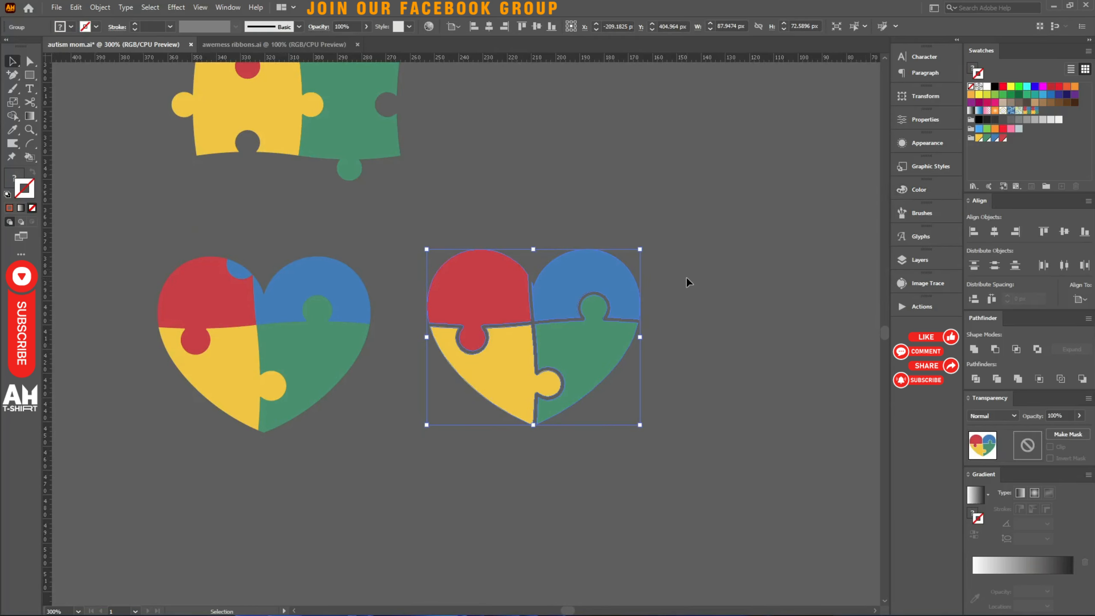
click(671, 283)
Step: Place a copy of the gapped puzzle heart between the two Ms of MOM on the artboard
scroll(276, 381, up, 1)
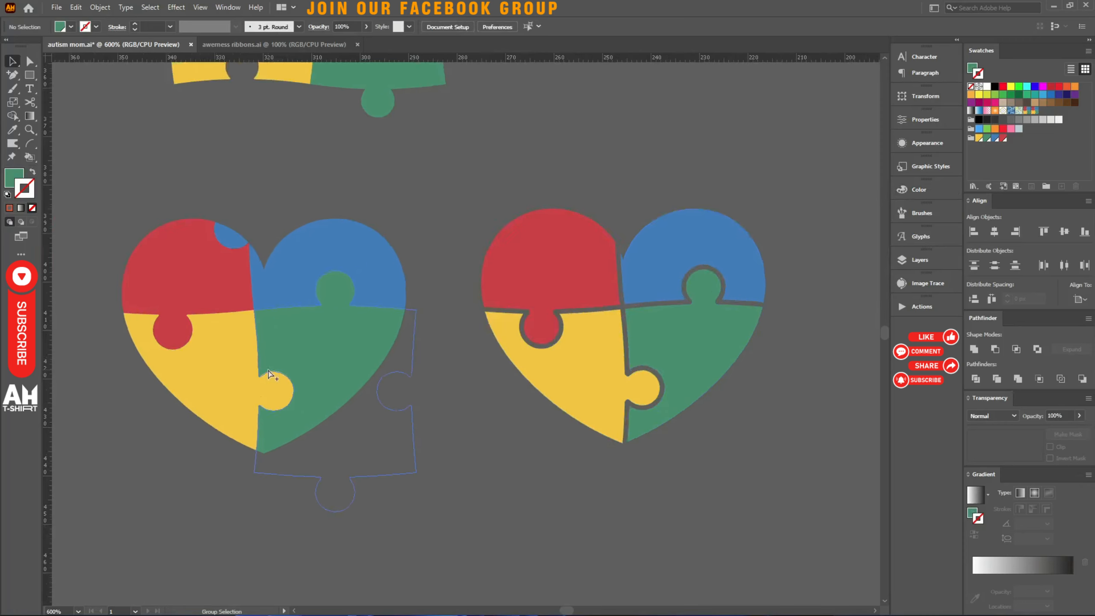
scroll(288, 378, down, 4)
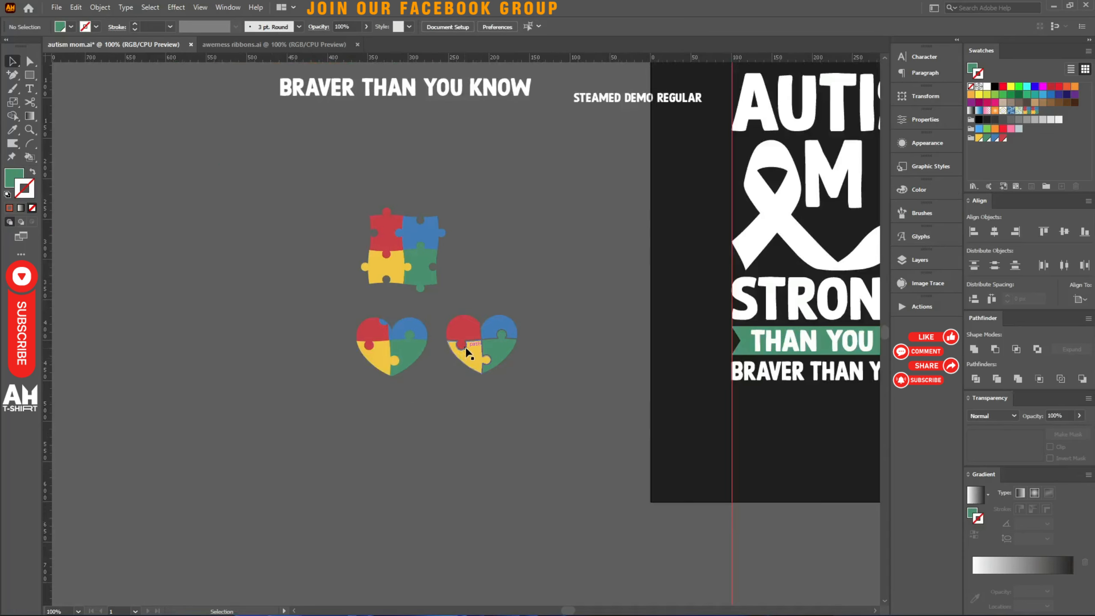
scroll(382, 371, down, 2)
alt+drag(431, 361, 632, 277)
alt+scroll(650, 264, up, 5)
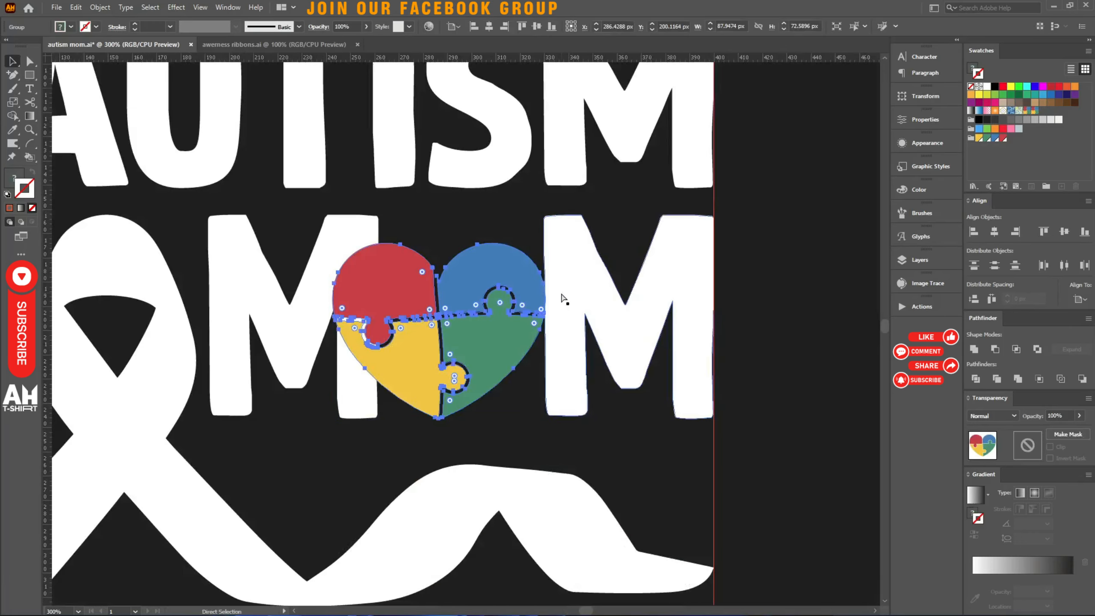
Step: Paste the puzzle heart in front within the group of the two Ms and centre it vertically on the letters
key(Delete)
click(555, 294)
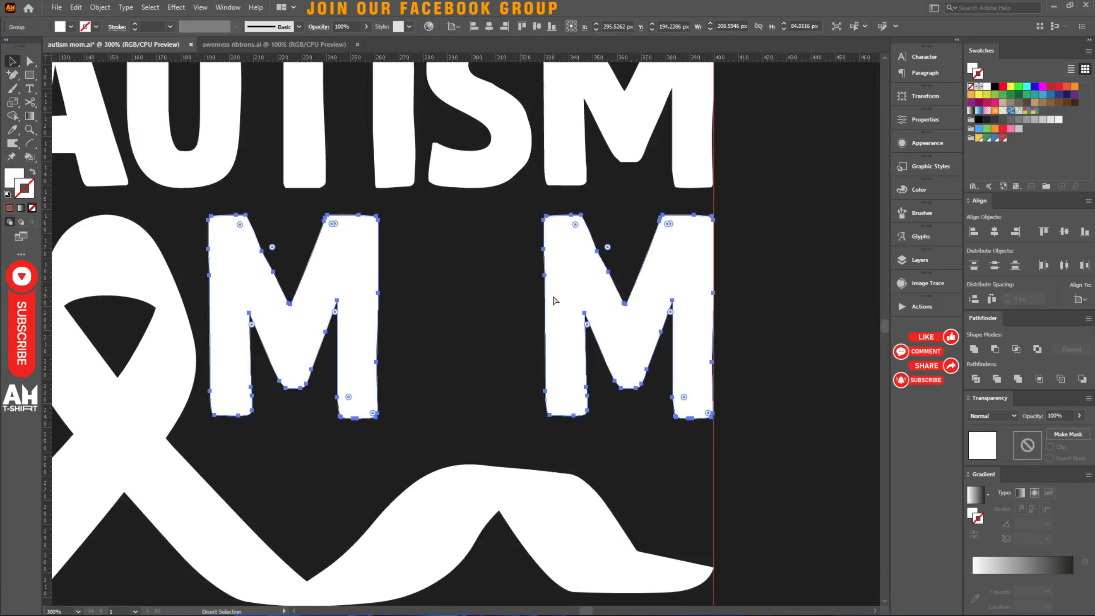
key(ctrl+f)
drag(319, 436, 572, 335)
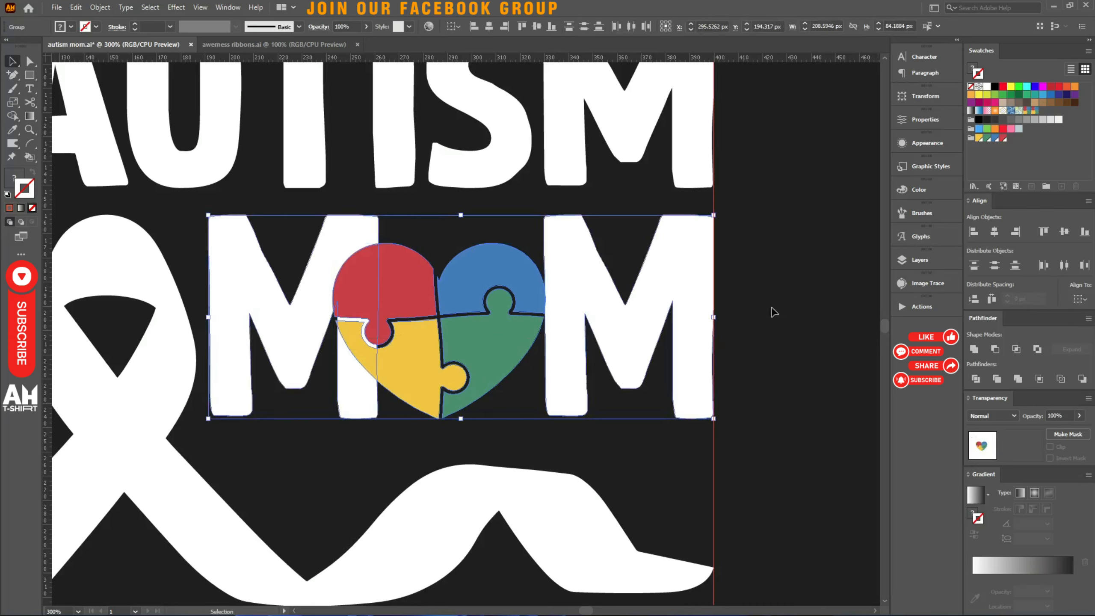
click(1063, 232)
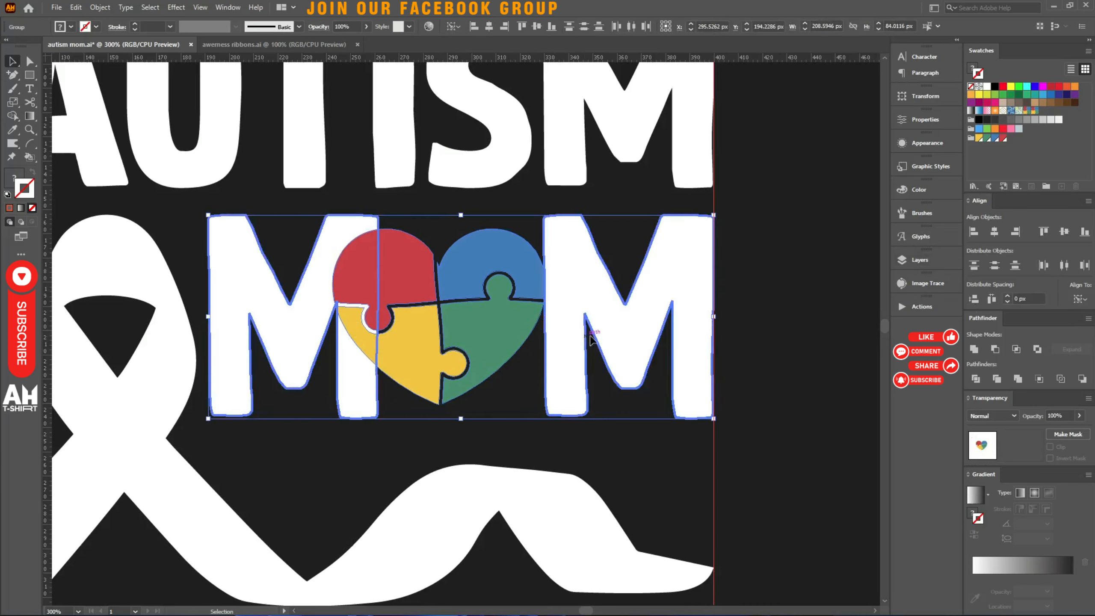
Step: Scale the puzzle heart down to about 65 by 54 px so it fits between the two Ms
click(606, 314)
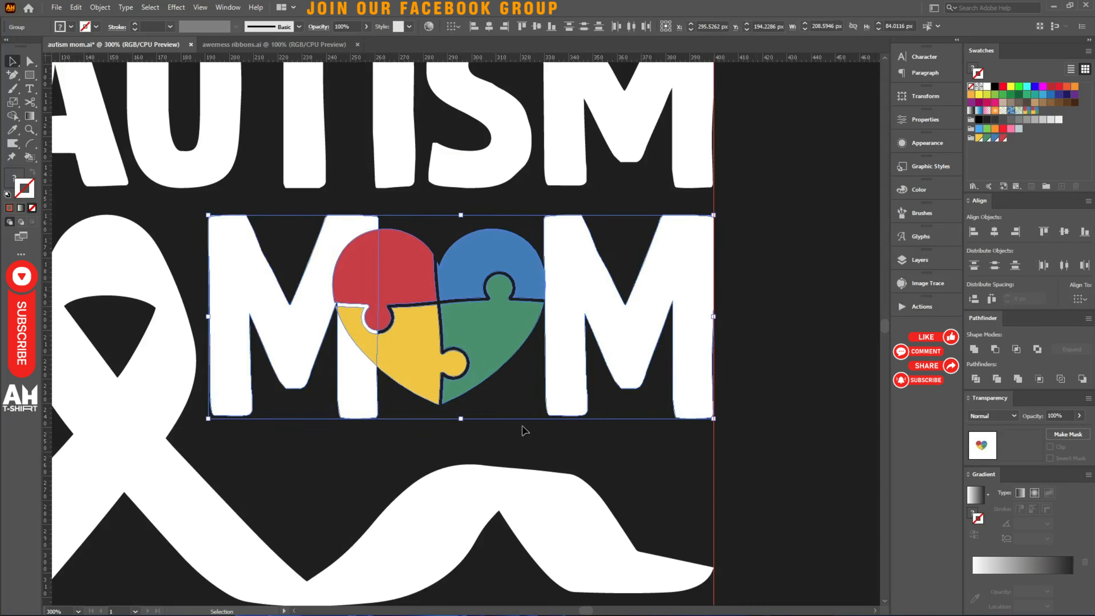
click(489, 425)
click(447, 348)
drag(333, 316, 387, 316)
click(565, 348)
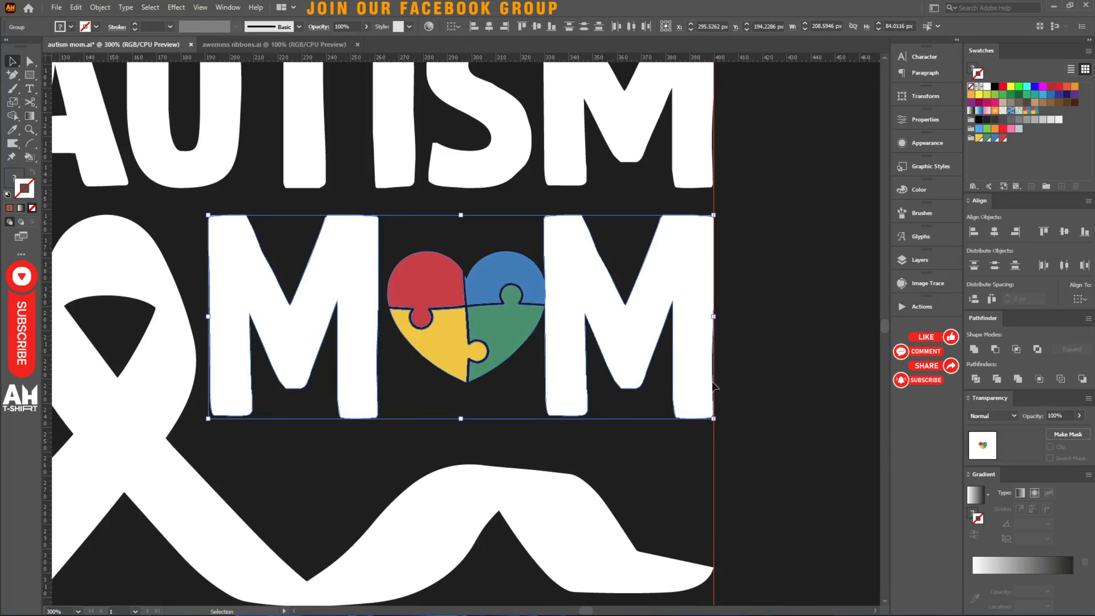
Step: Put the heart inside the isolated group of the two Ms and centre it horizontally between the letters
click(456, 415)
click(473, 338)
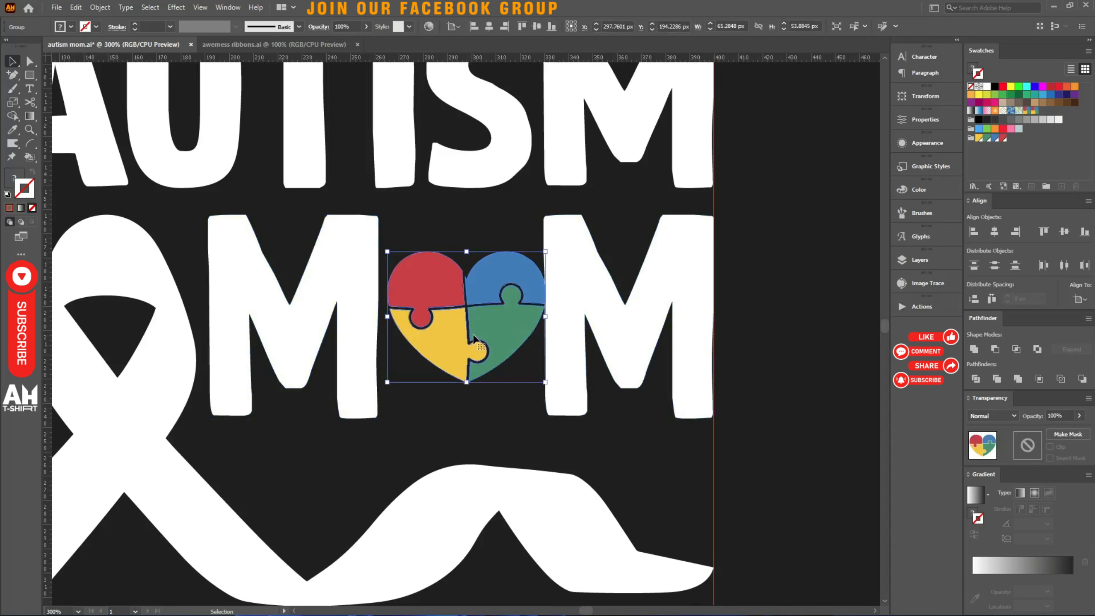
key(a)
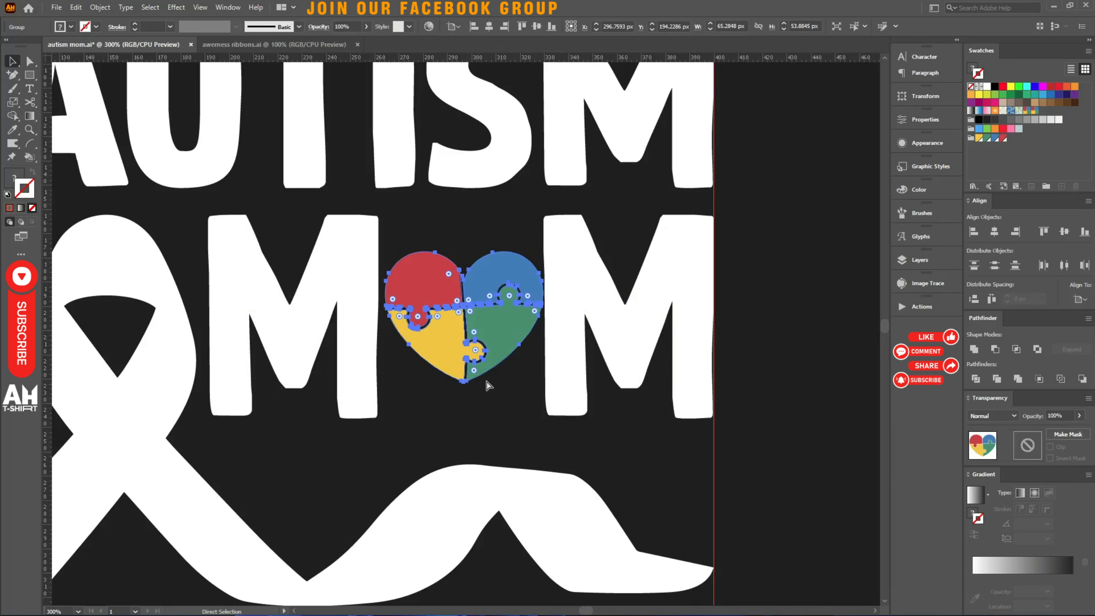
key(Delete)
click(576, 280)
double_click(575, 280)
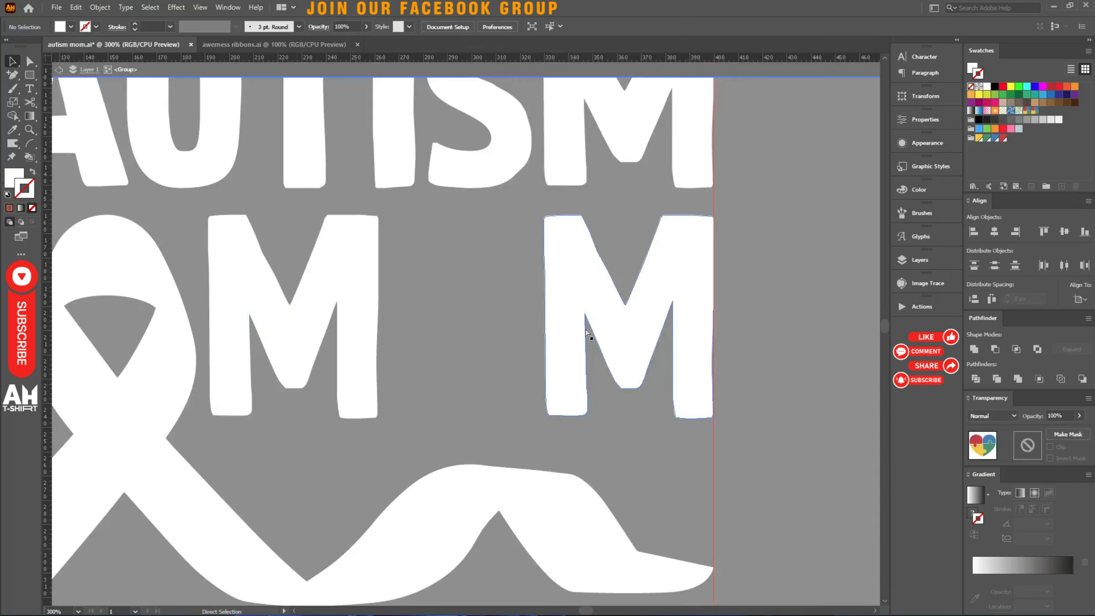
key(ctrl+z)
key(v)
key(ctrl+a)
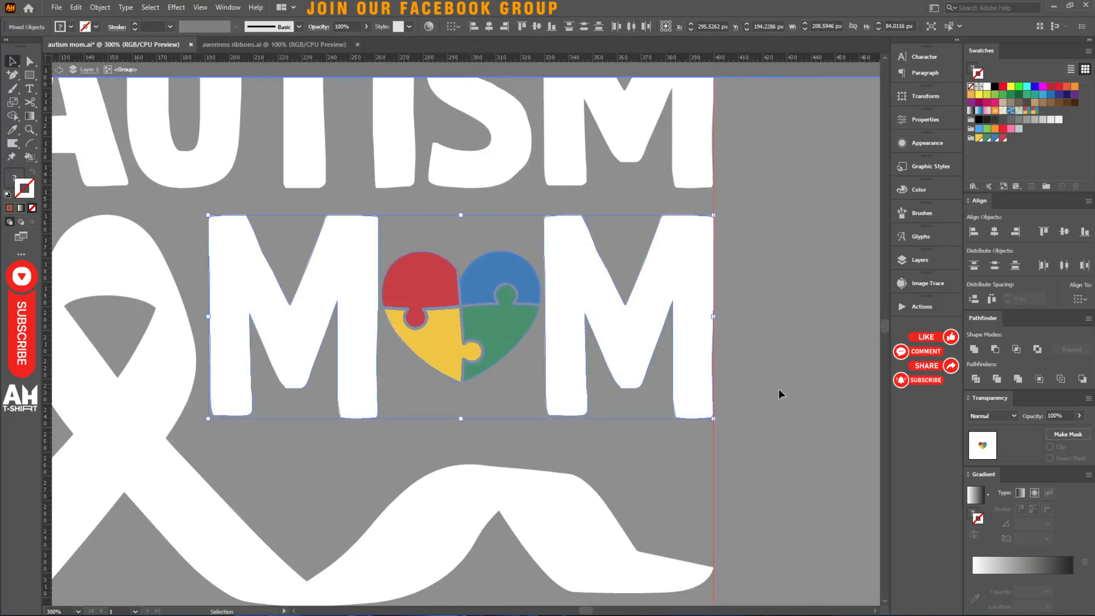
click(718, 431)
Step: Enlarge the heart from its centre to about 75 px wide, and stretch its height to about 84 px to match the letters
scroll(499, 332, up, 2)
click(500, 332)
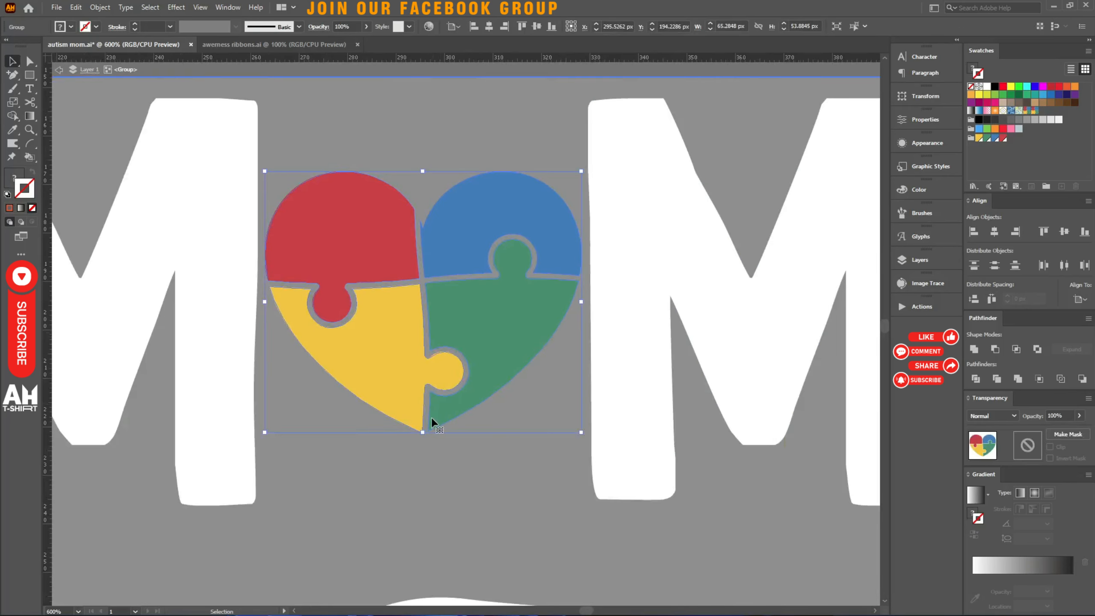
scroll(409, 429, down, 2)
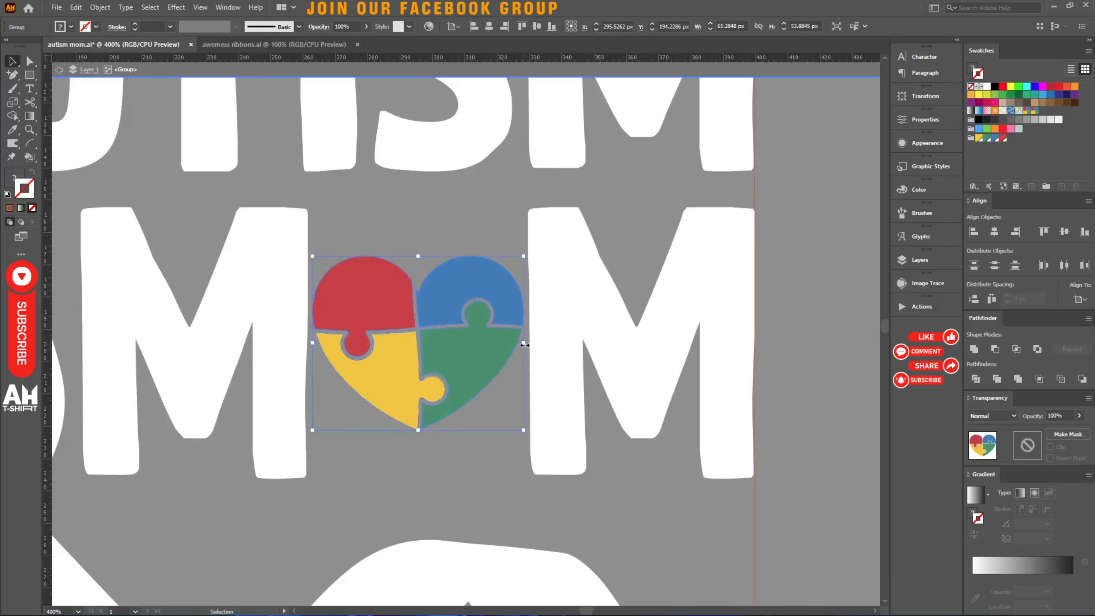
drag(524, 346, 540, 342)
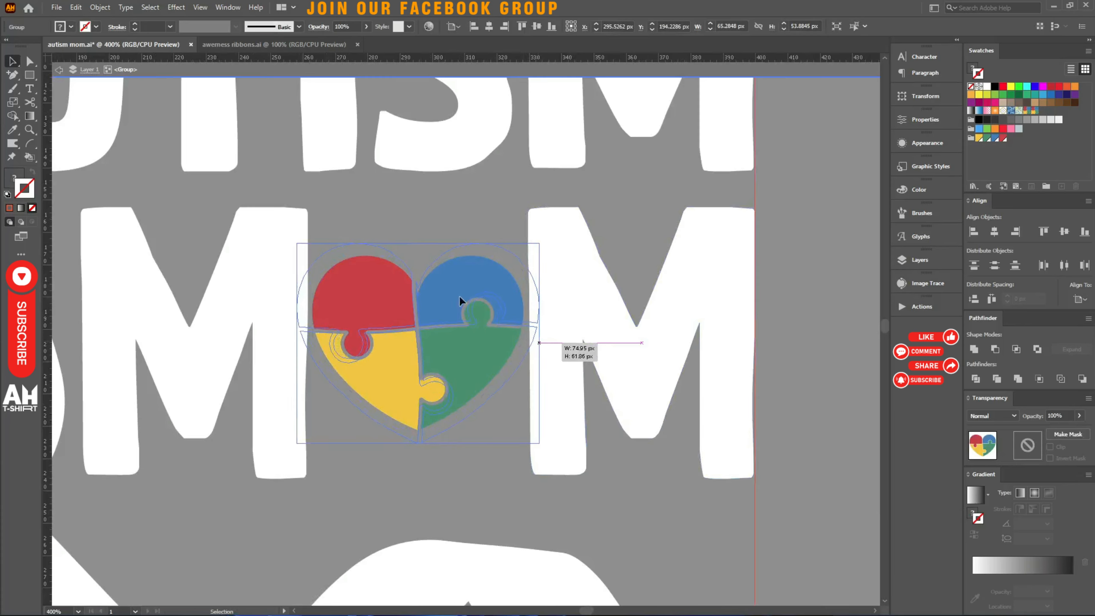
drag(423, 246, 421, 207)
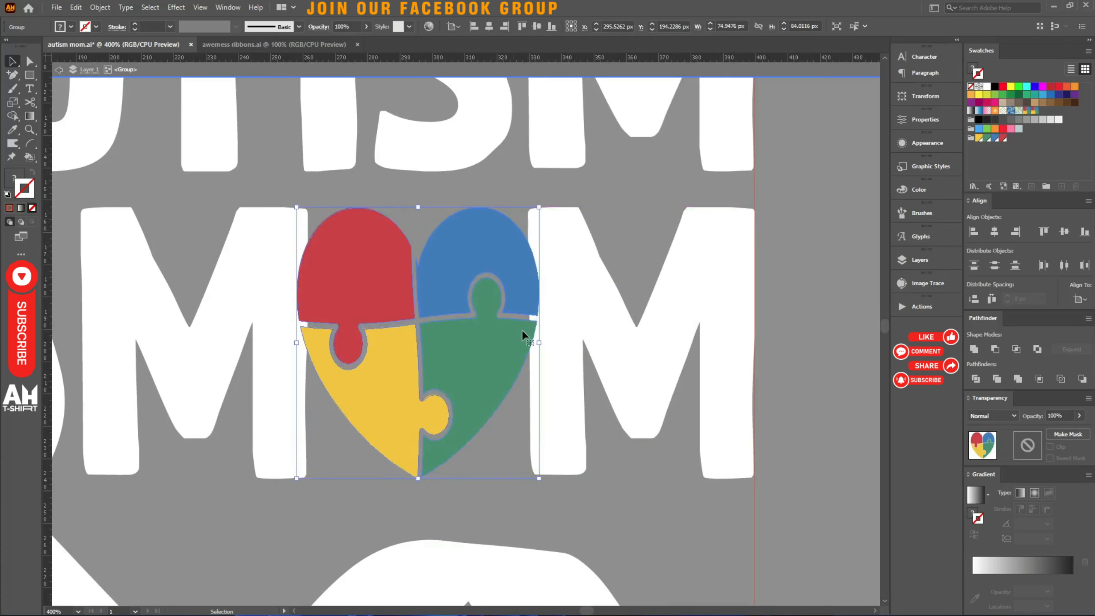
click(418, 214)
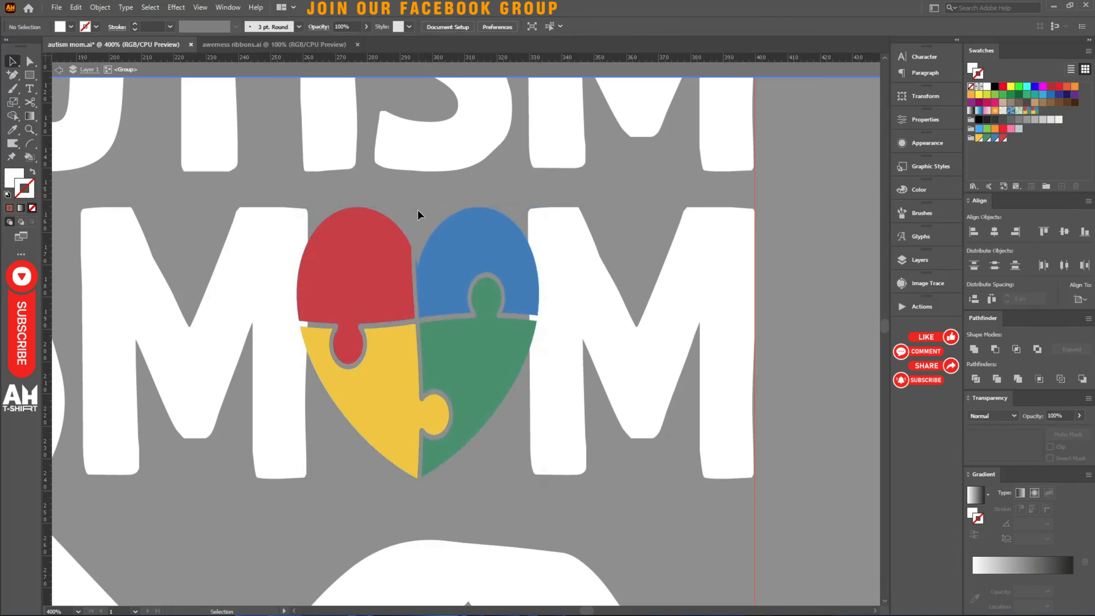
Step: Apply Offset Path to the heart's pieces with a 1 px offset and round joins
click(448, 267)
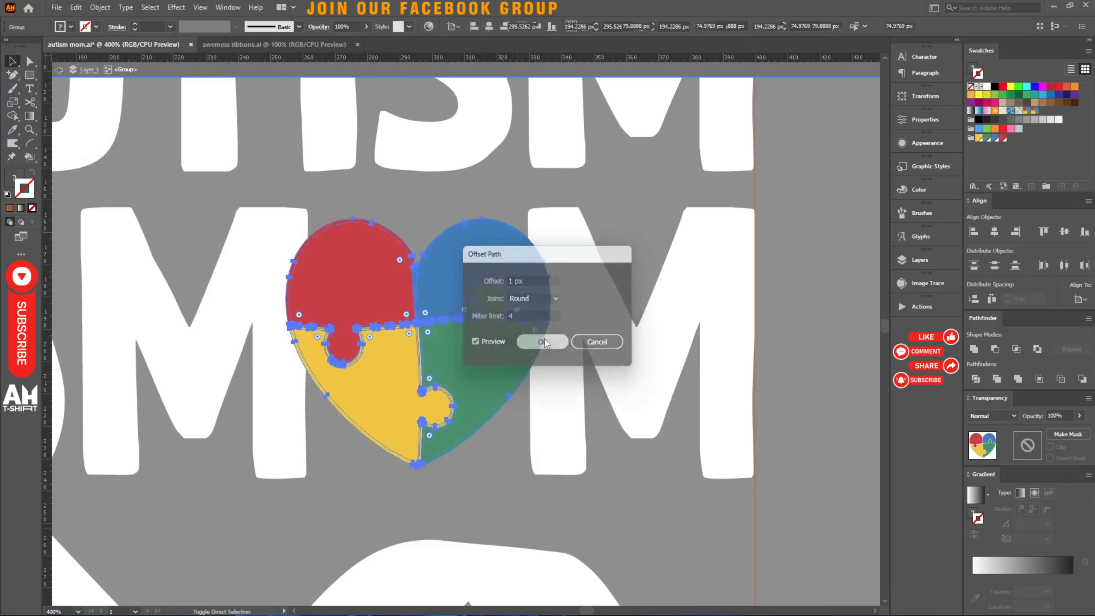
click(544, 339)
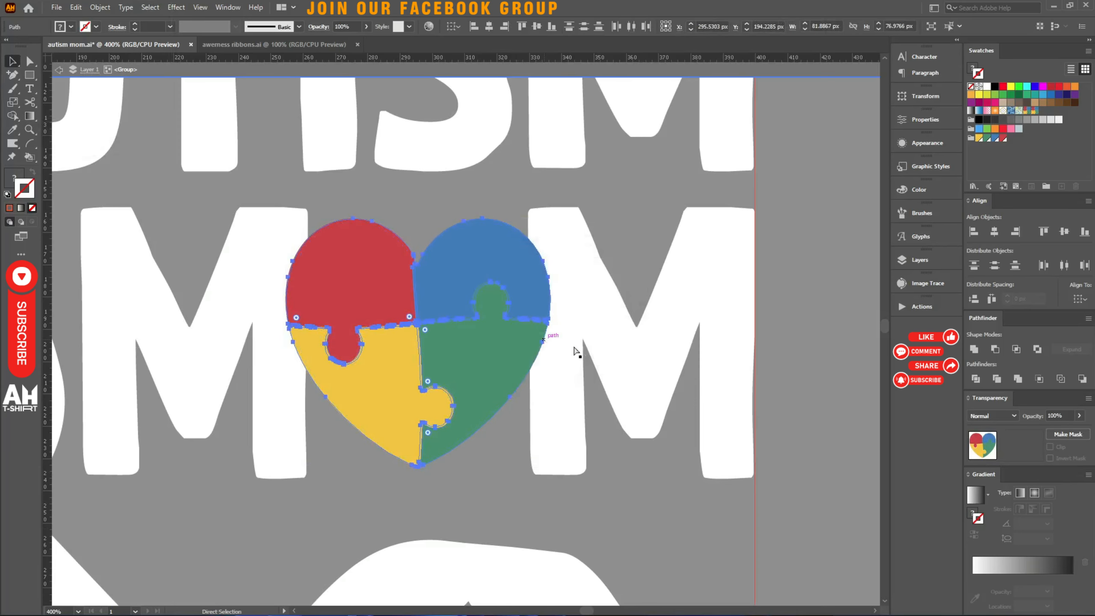
click(595, 337)
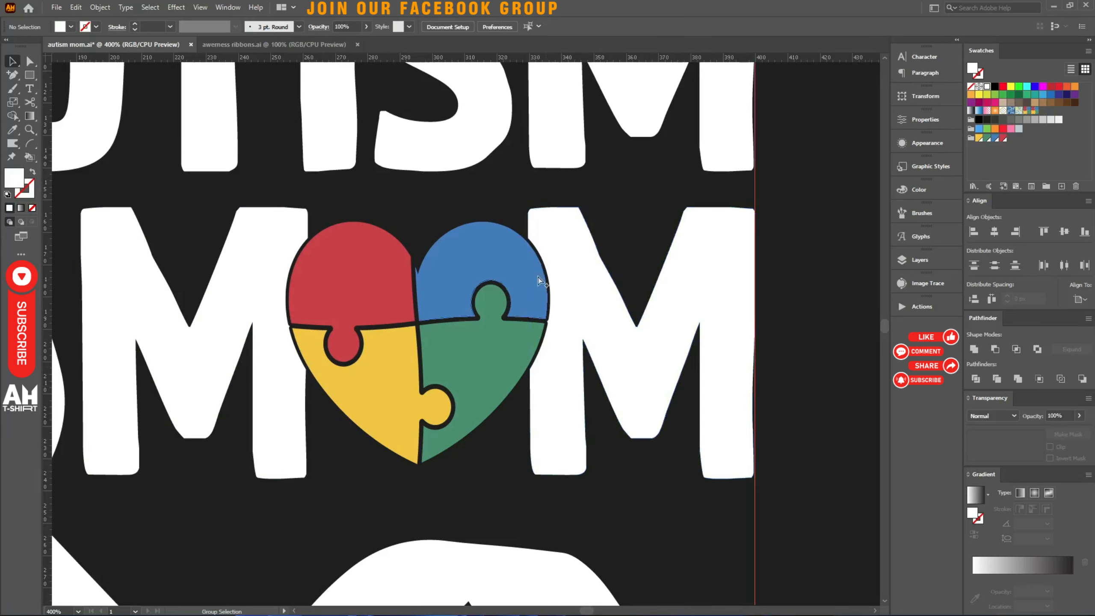
Step: Review the complete T-shirt design and save the document
key(ctrl+plus)
key(ctrl+minus)
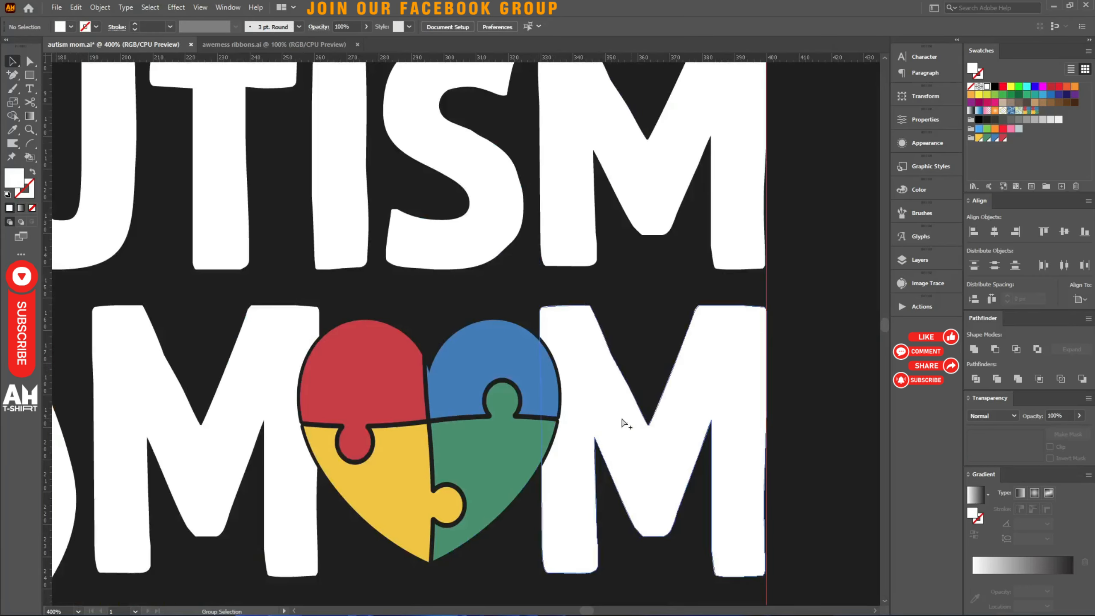
scroll(492, 361, down, 4)
scroll(530, 345, down, 2)
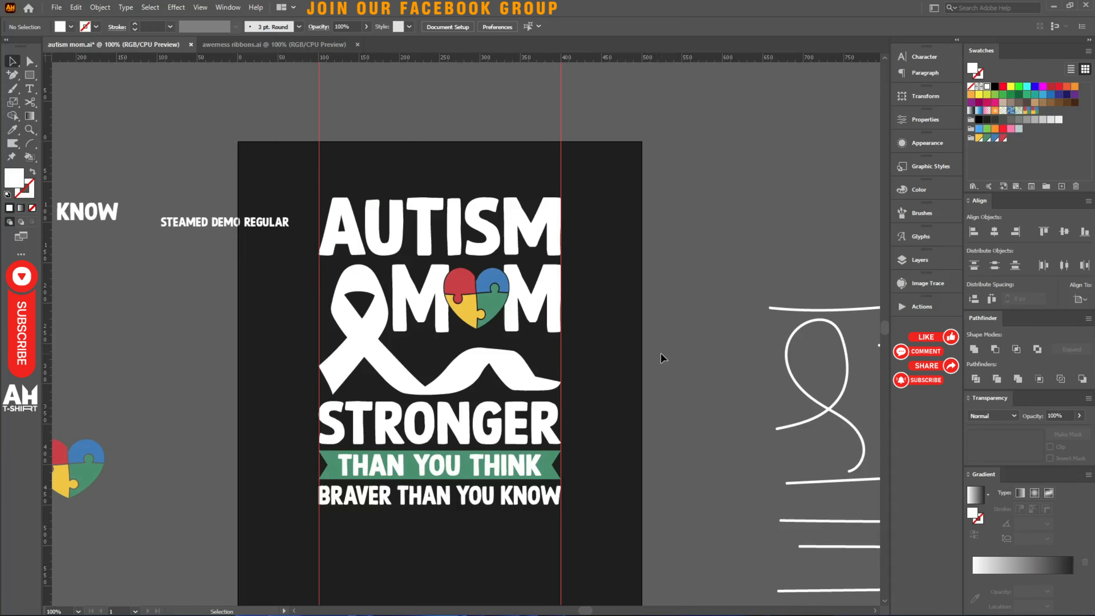
key(ctrl+s)
Step: Bring the original puzzle heart from beside the artboard to just above the word AUTISM
scroll(606, 329, down, 2)
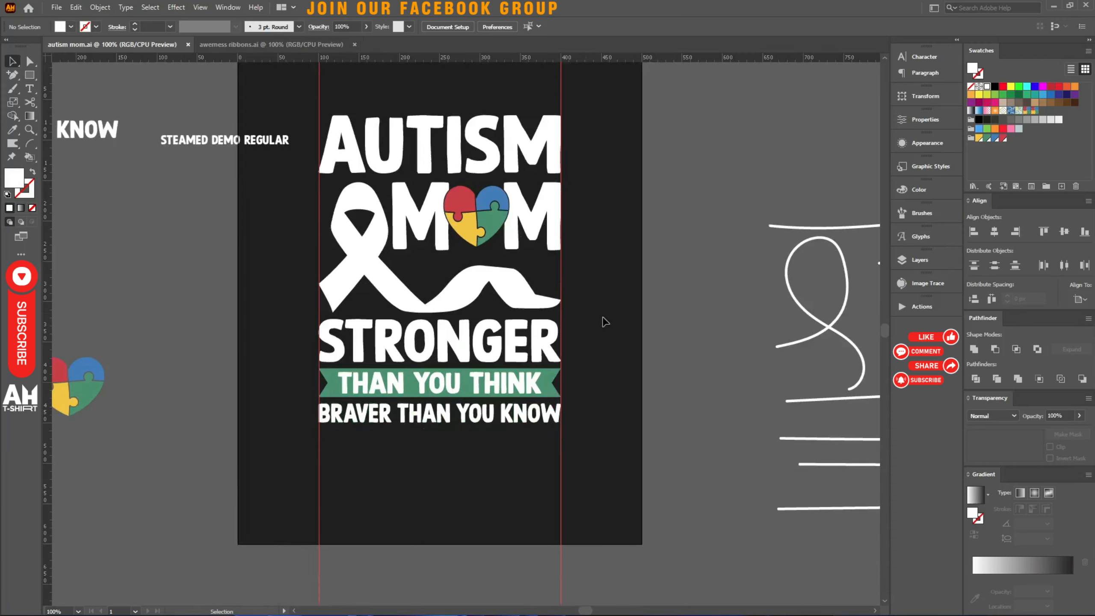
scroll(595, 314, up, 2)
drag(98, 473, 438, 173)
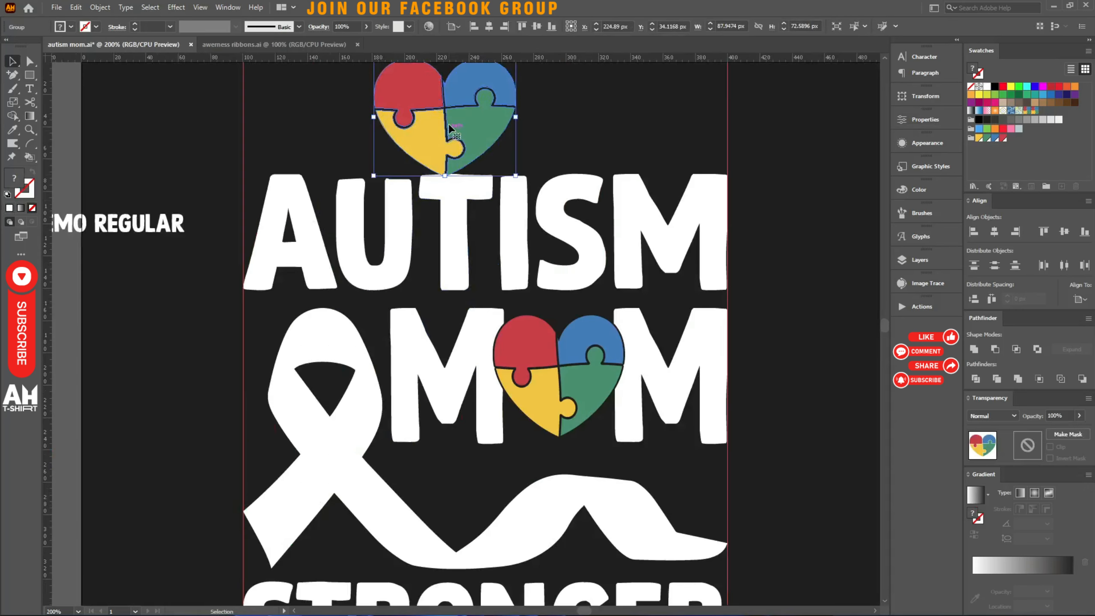
Step: Use the Eyedropper to fill the A, U and T of AUTISM with the heart's red, blue and yellow
click(299, 154)
key(i)
scroll(296, 139, up, 2)
click(410, 137)
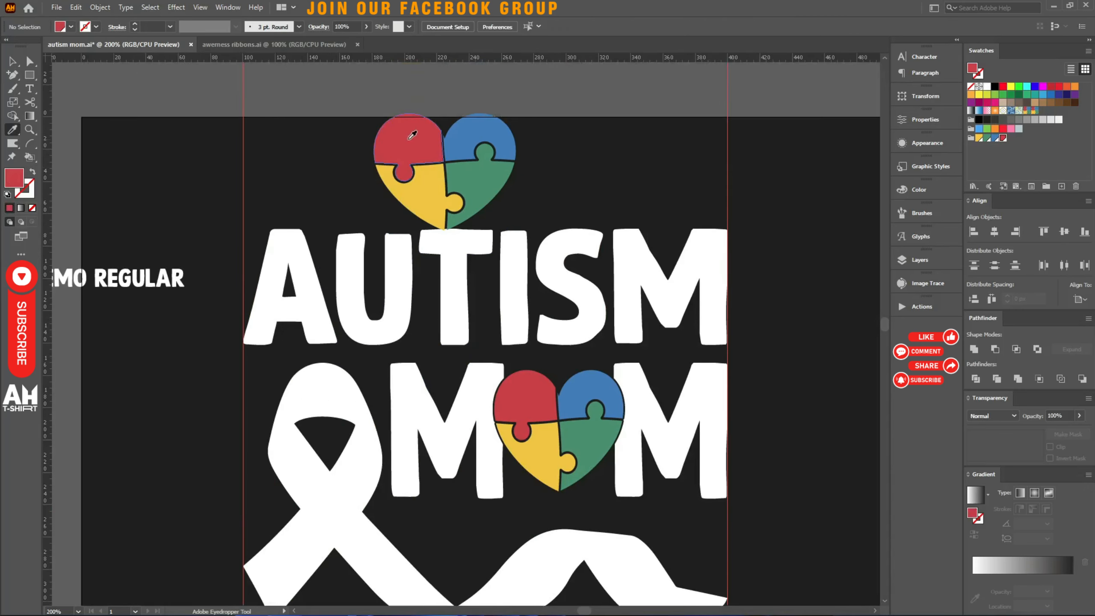
alt+click(284, 248)
click(481, 148)
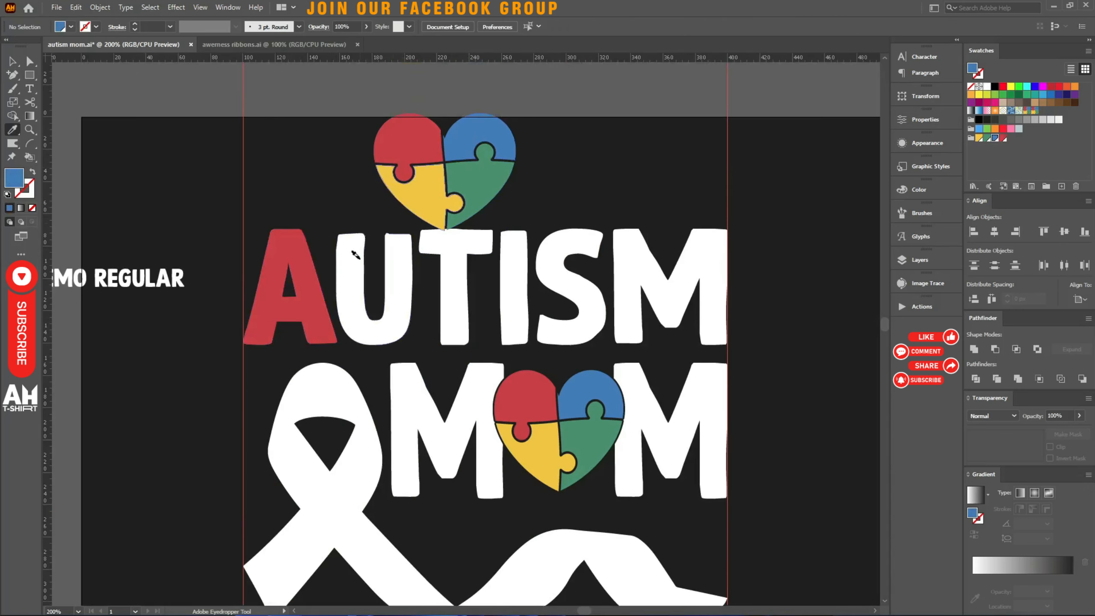
alt+click(354, 252)
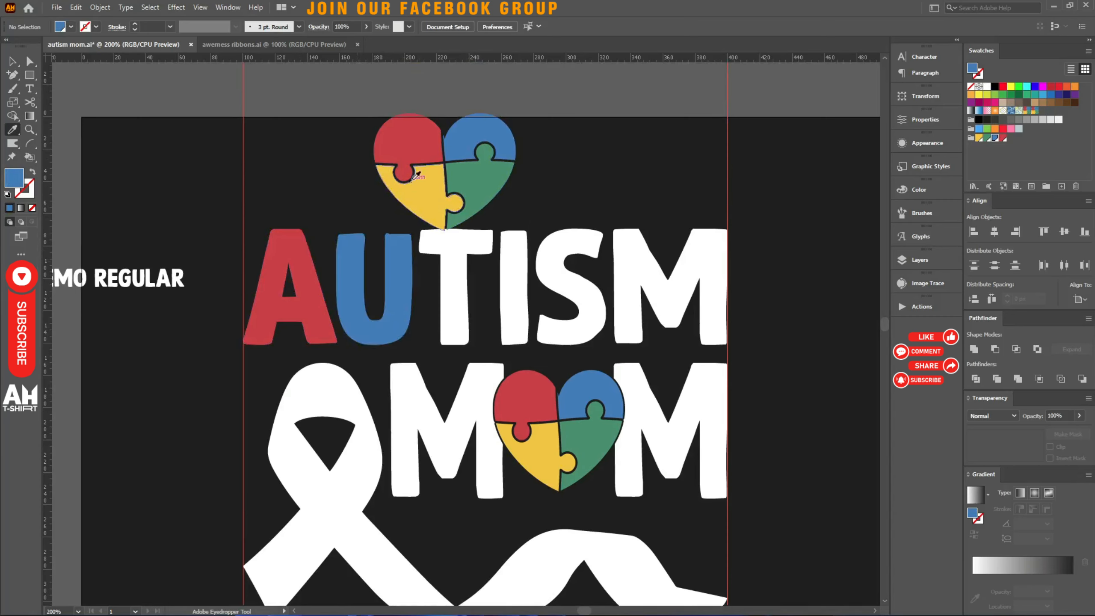
click(411, 183)
alt+click(454, 263)
Step: Fill the I, S and M of AUTISM with the heart's green, red and blue
click(485, 194)
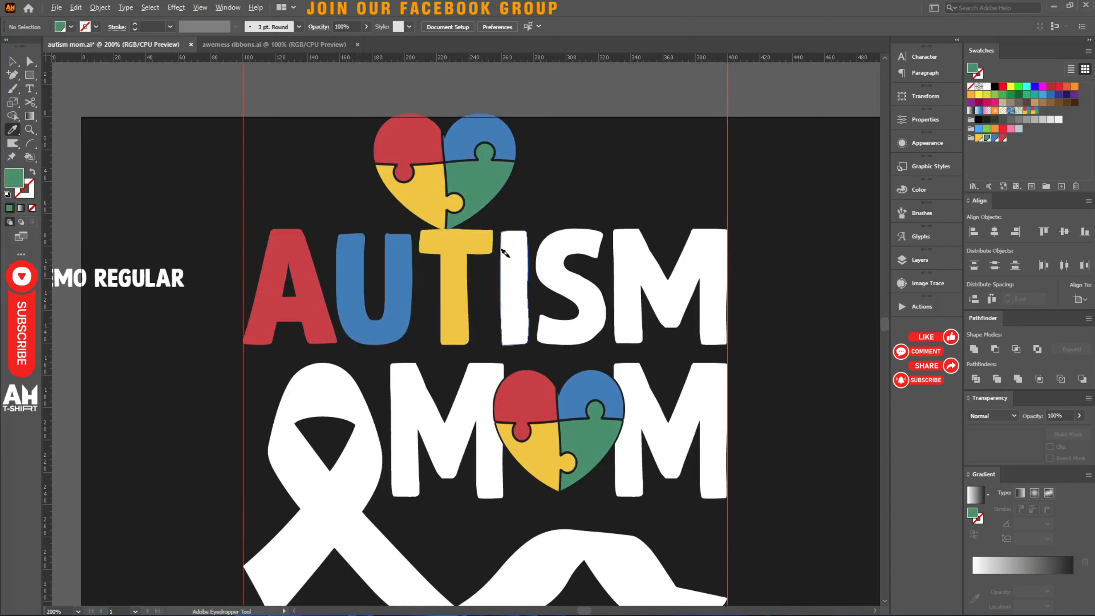
alt+click(504, 252)
click(421, 151)
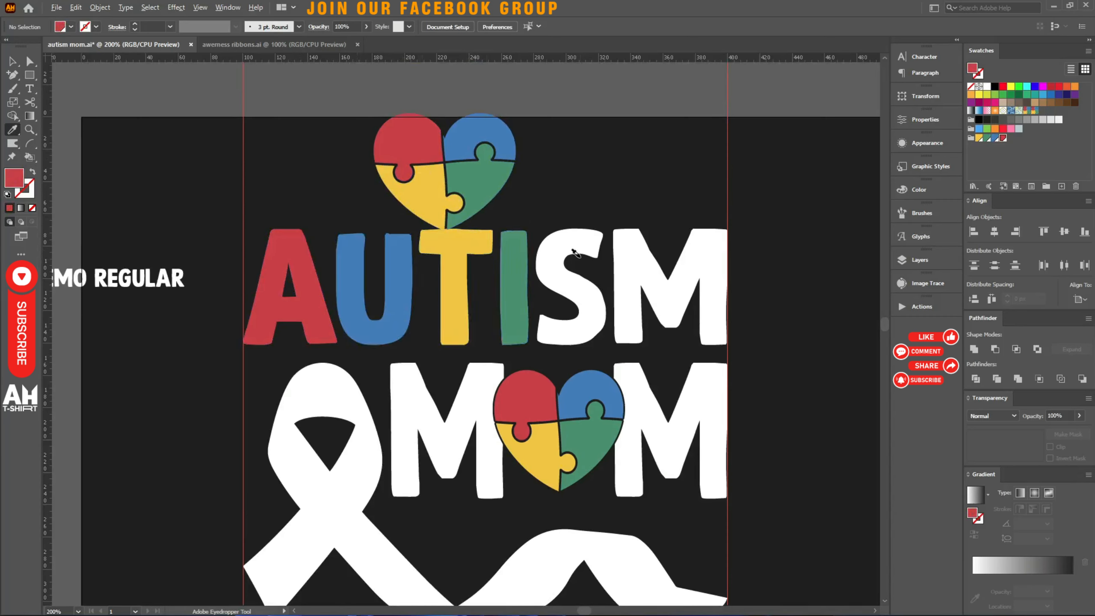
alt+click(573, 242)
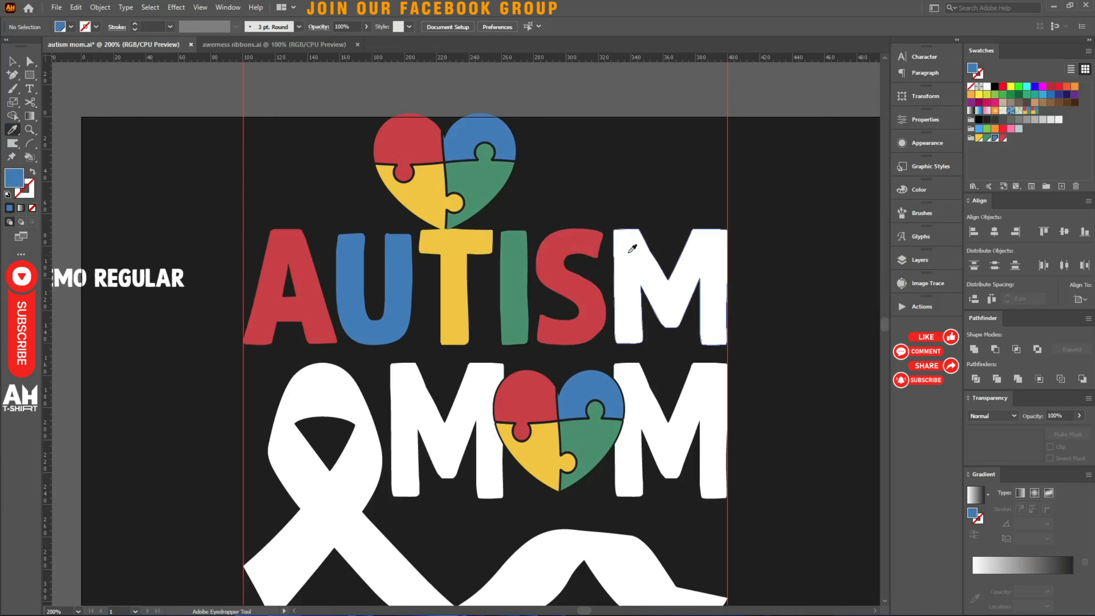
alt+click(631, 240)
Step: Try yellow and blue fills on the two M letters of MOM
scroll(631, 240, down, 3)
click(447, 141)
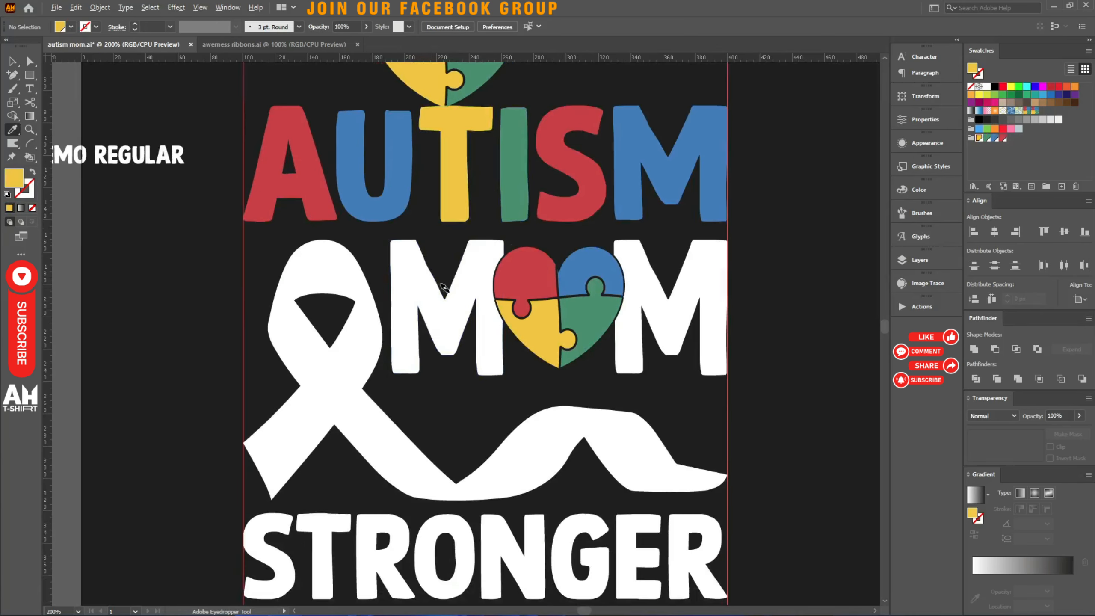
alt+click(464, 276)
alt+click(660, 332)
alt+click(642, 276)
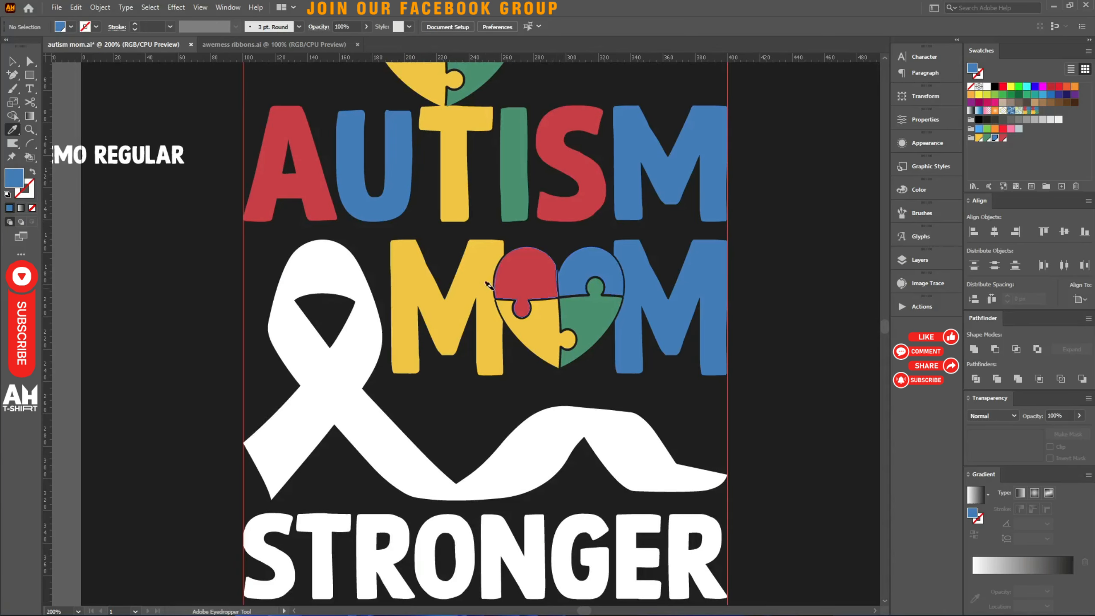
alt+click(466, 328)
Step: Fill both M letters of MOM with the yellow sampled from the T of AUTISM
click(461, 142)
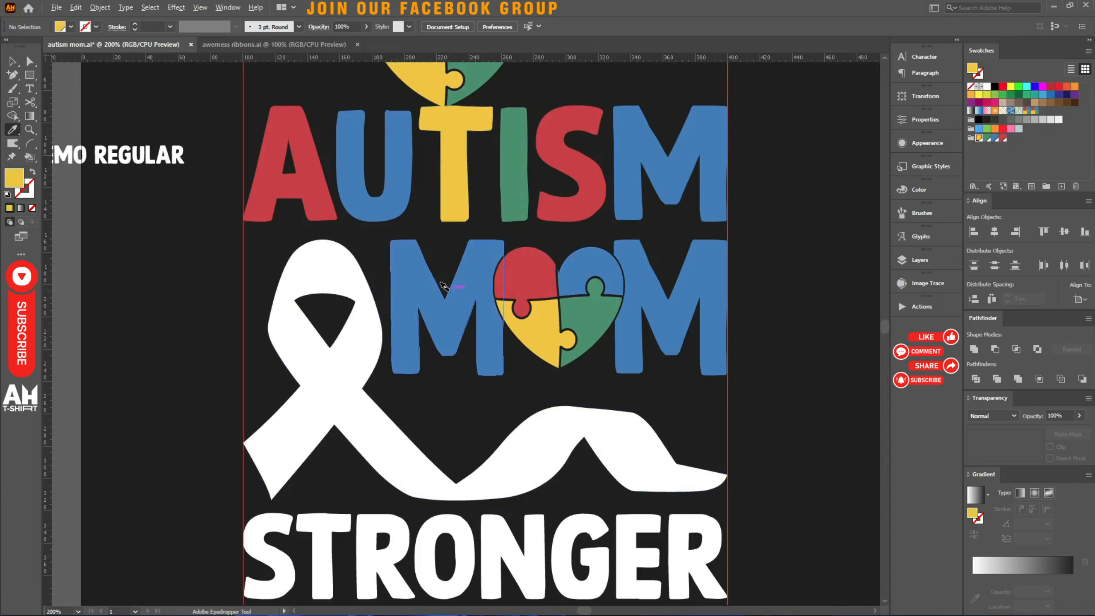
alt+click(456, 288)
scroll(485, 278, down, 3)
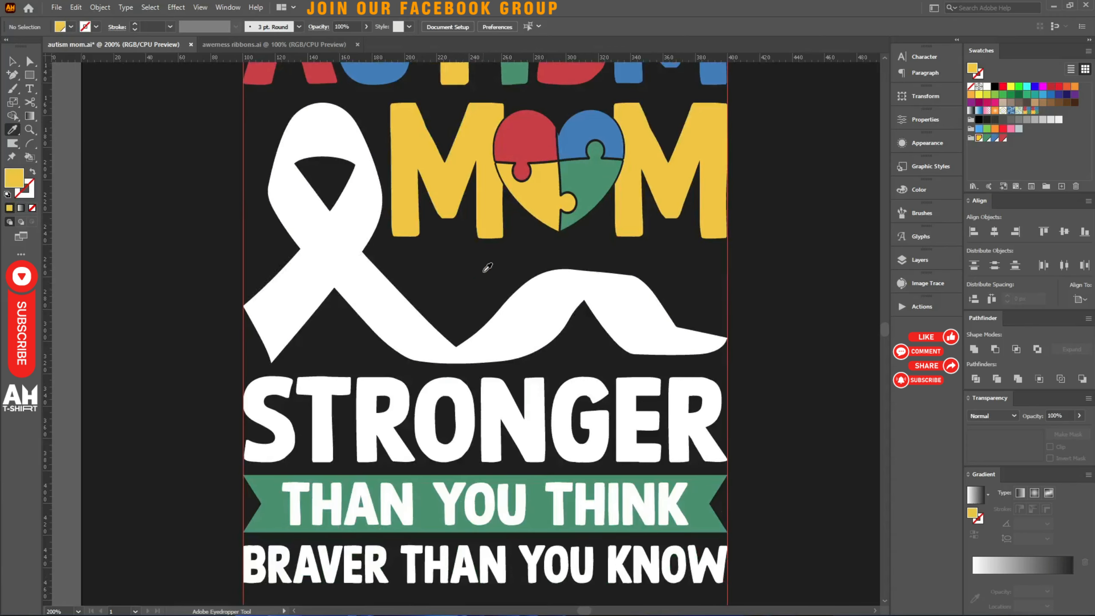
Step: Fill the S, T, R and O of STRONGER with sampled red, blue, yellow and green
scroll(487, 276, down, 1)
key(ctrl+1)
scroll(458, 220, up, 2)
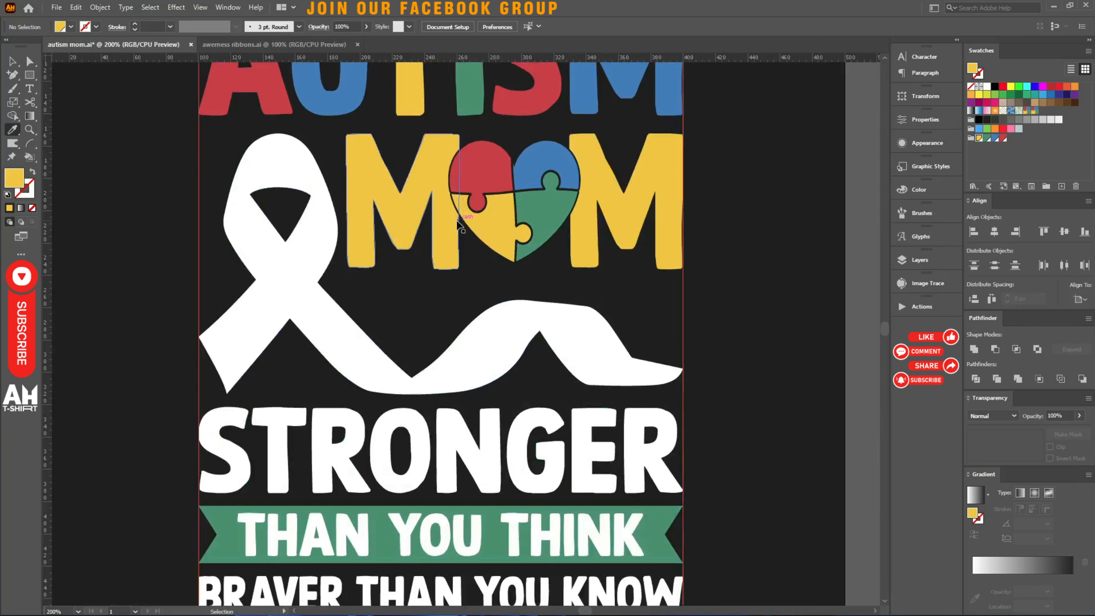
click(478, 186)
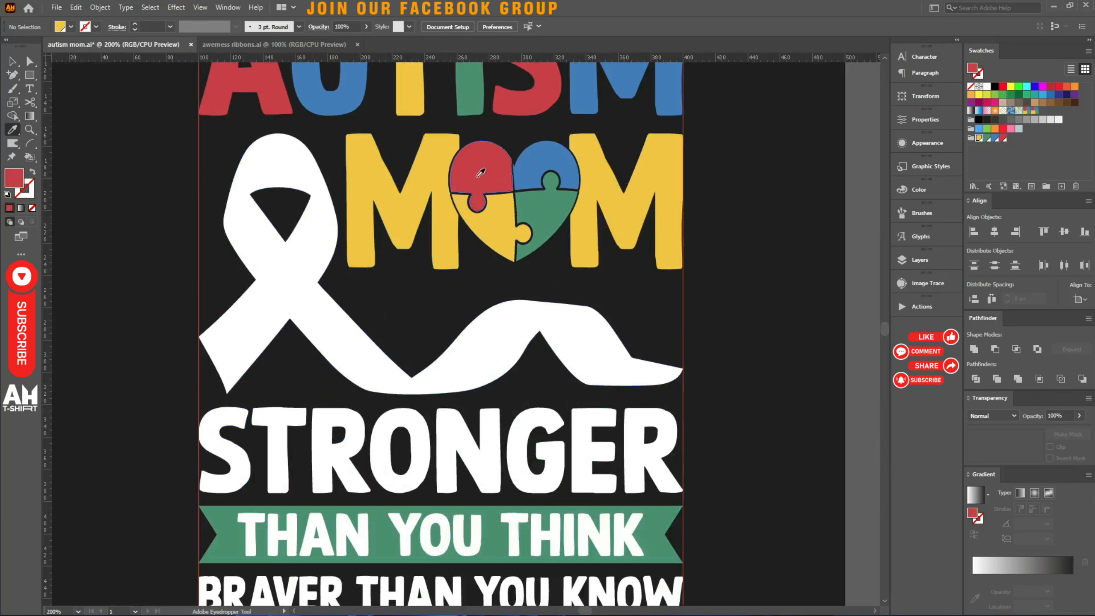
alt+click(231, 449)
click(552, 176)
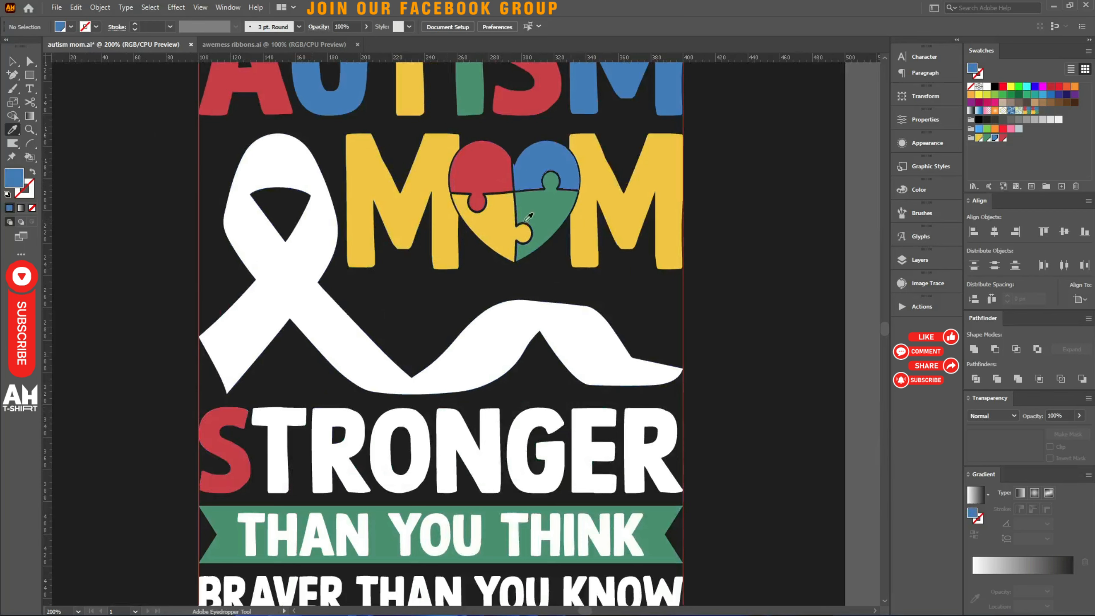
alt+click(281, 413)
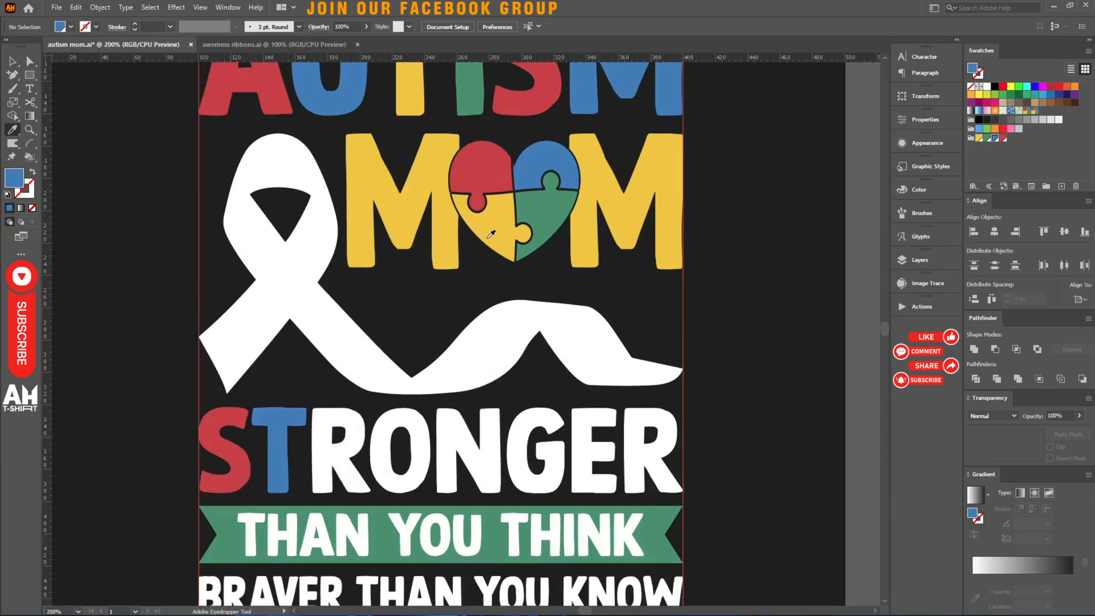
click(423, 230)
alt+click(340, 426)
click(545, 228)
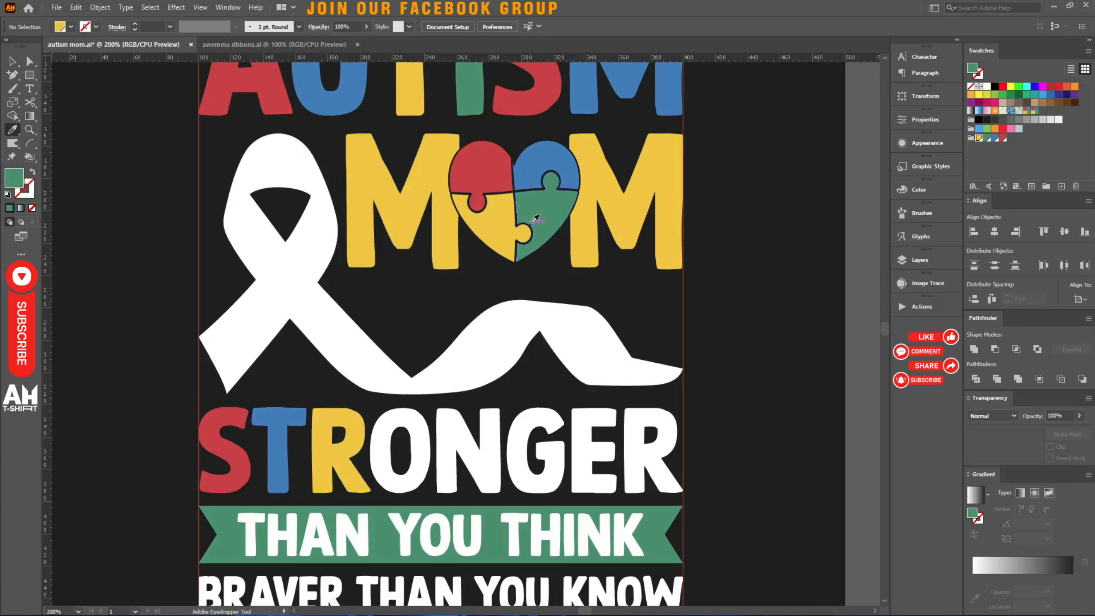
alt+click(393, 420)
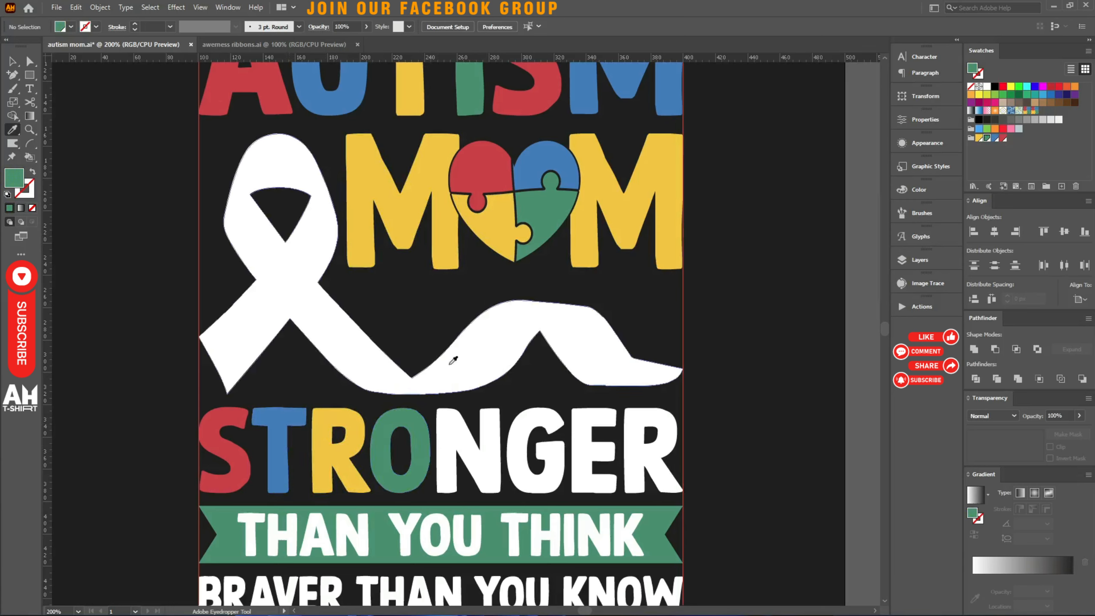
Step: Fill the remaining N, G, E and R of STRONGER with sampled red, blue, yellow and green
click(483, 172)
alt+click(448, 429)
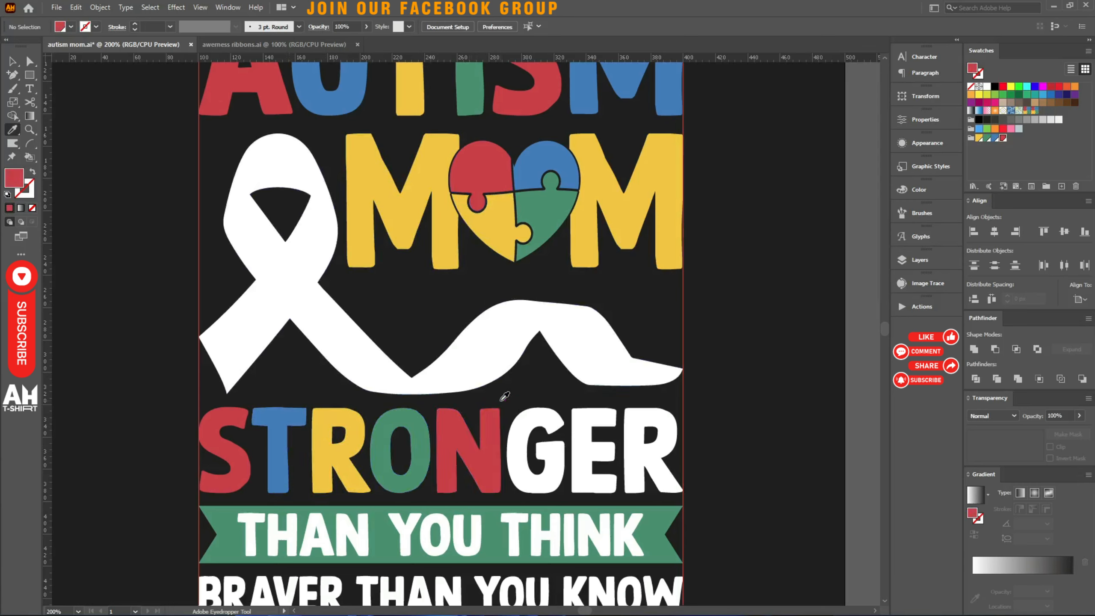
click(564, 175)
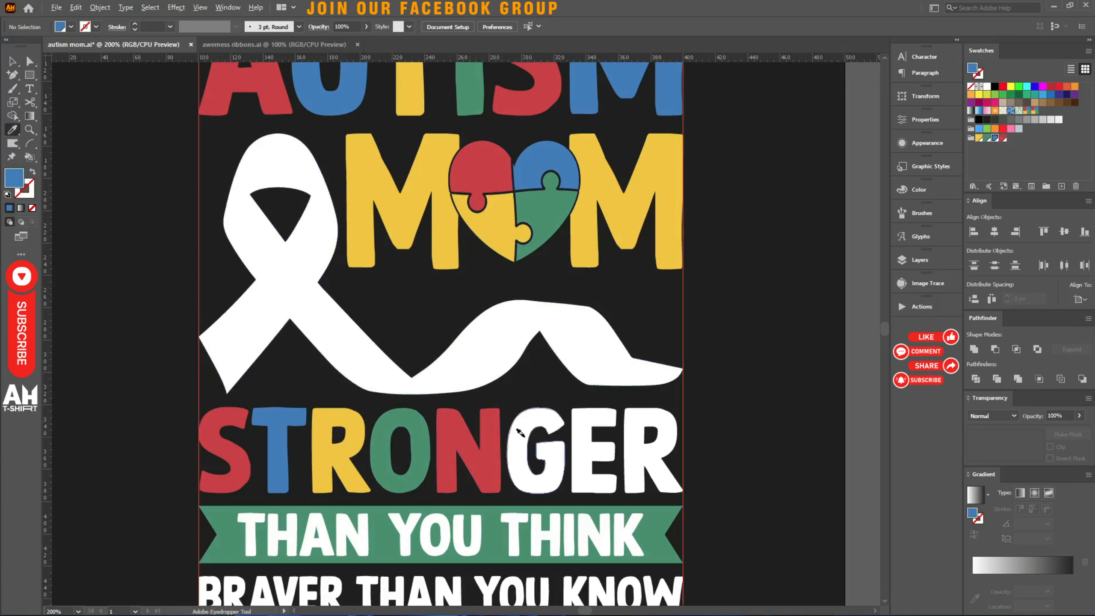
alt+click(525, 433)
click(646, 224)
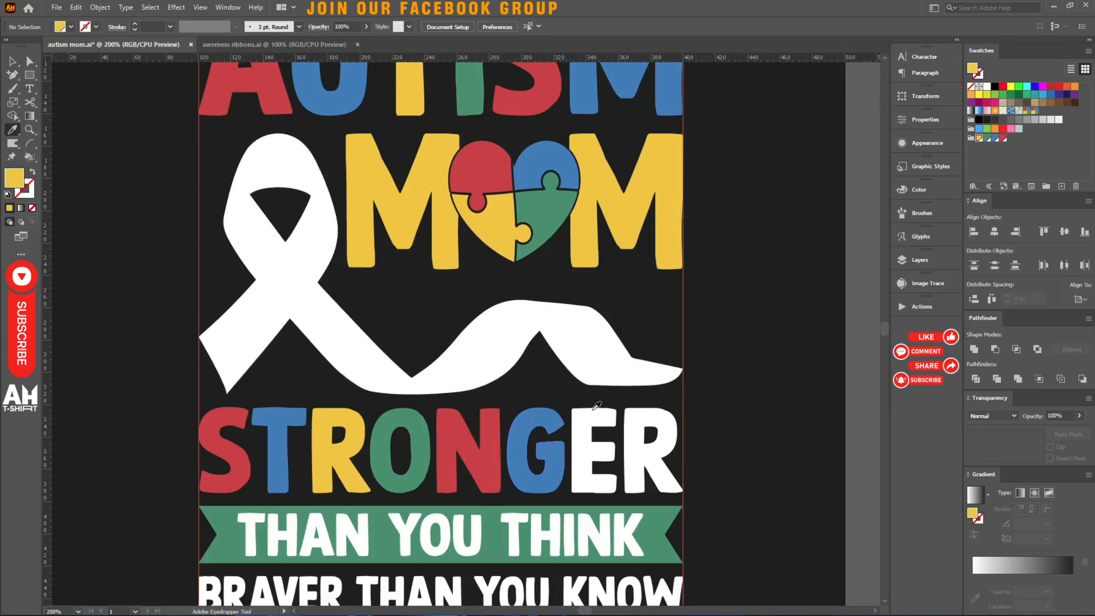
alt+click(578, 433)
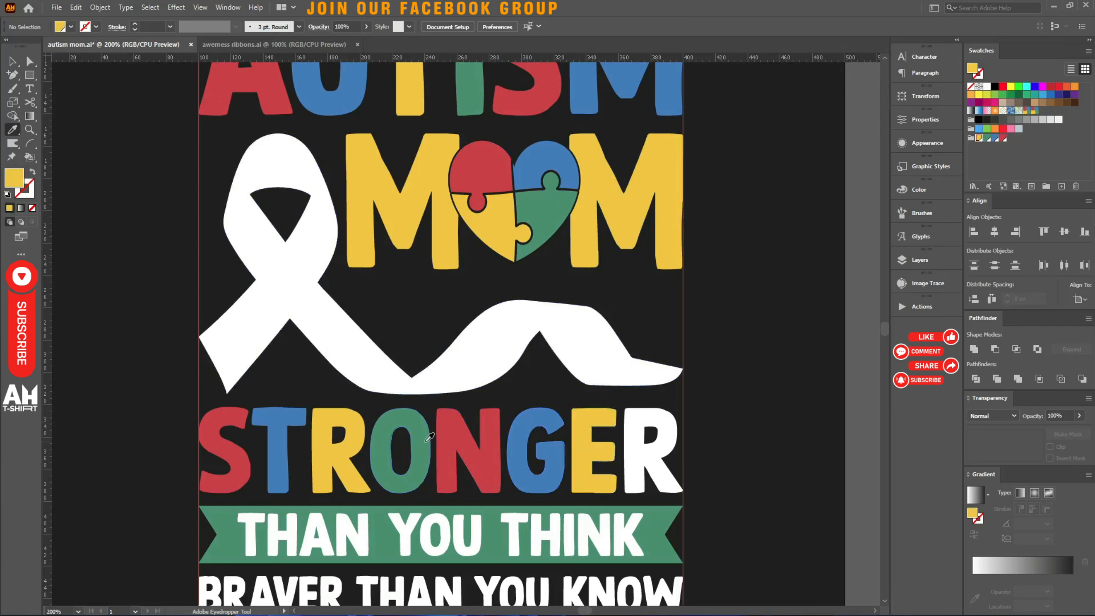
click(420, 439)
alt+click(645, 420)
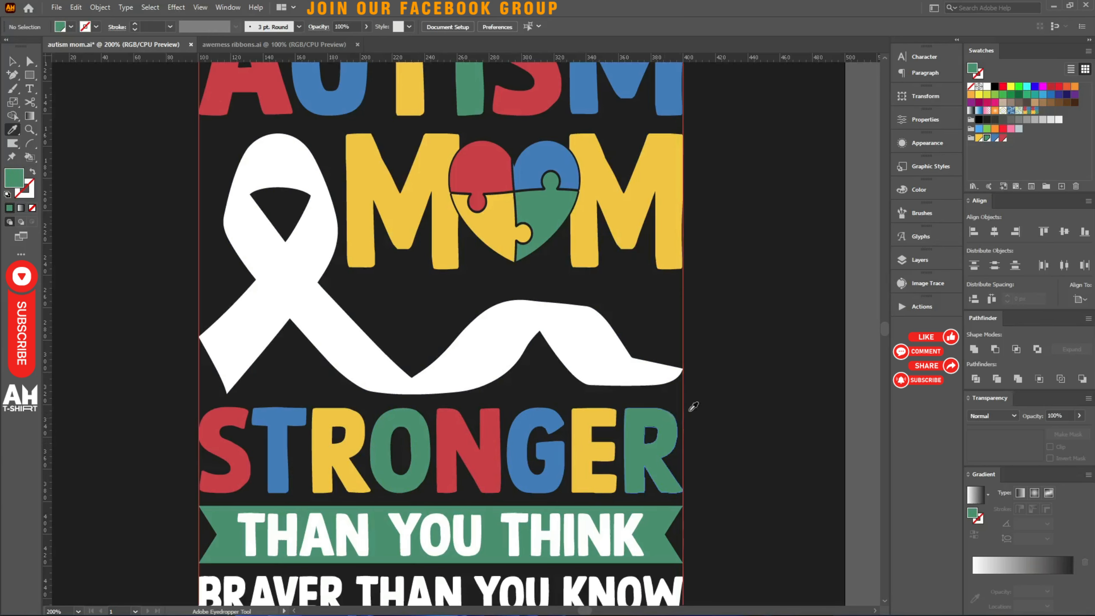
Step: Try the blue of STRONGER's G as the fill of the banner behind THAN YOU THINK
scroll(728, 341, down, 3)
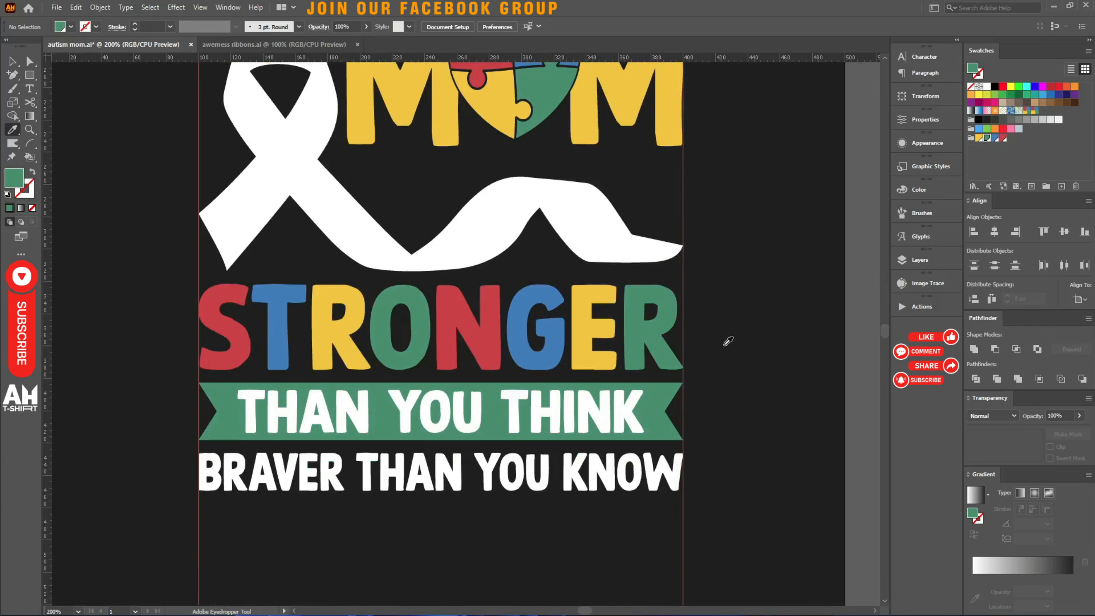
click(541, 343)
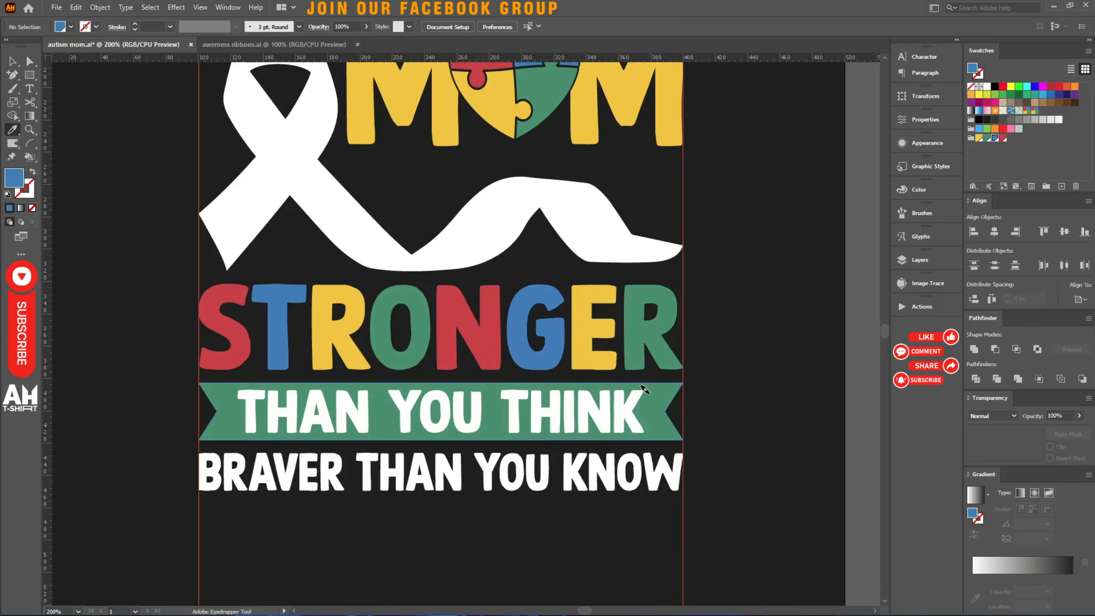
alt+click(644, 390)
key(v)
click(654, 412)
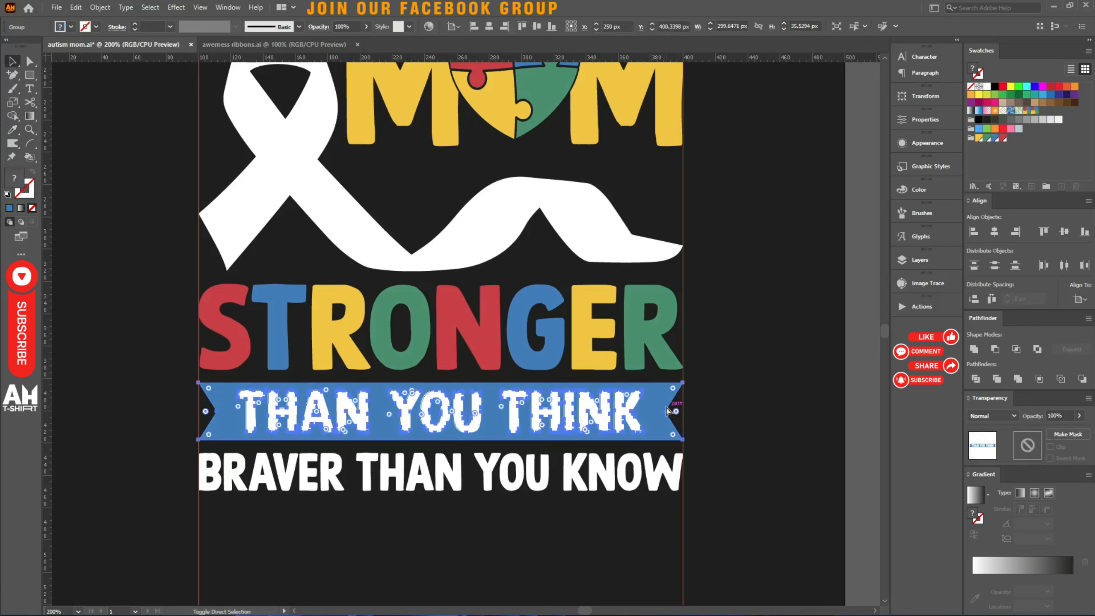
click(745, 464)
Step: Try the yellow of STRONGER's E as the fill of the THAN YOU THINK lettering on the blue banner
click(628, 419)
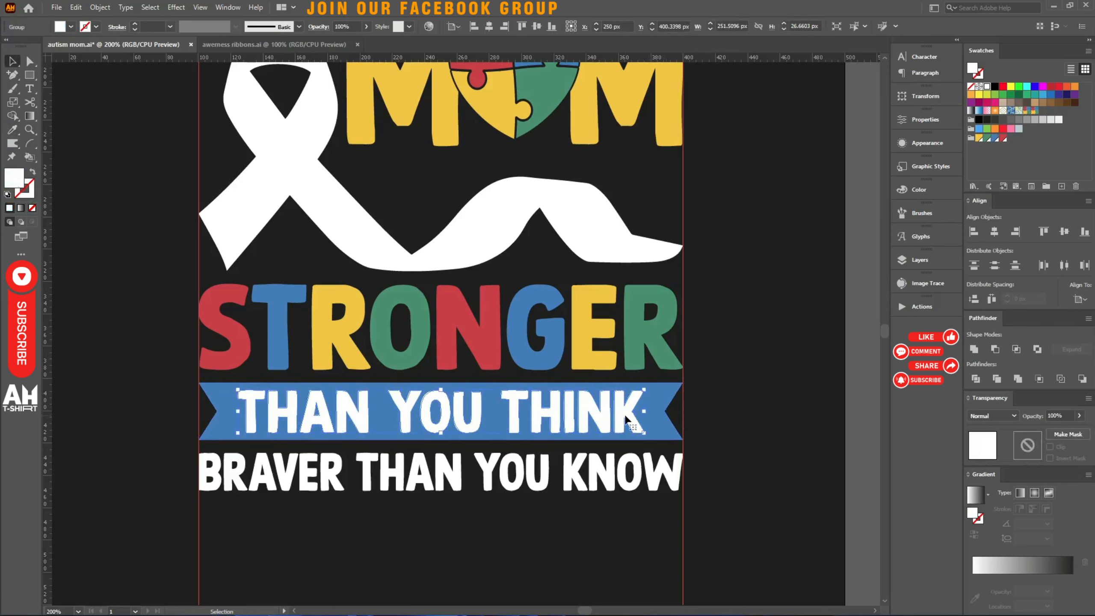
key(i)
click(586, 317)
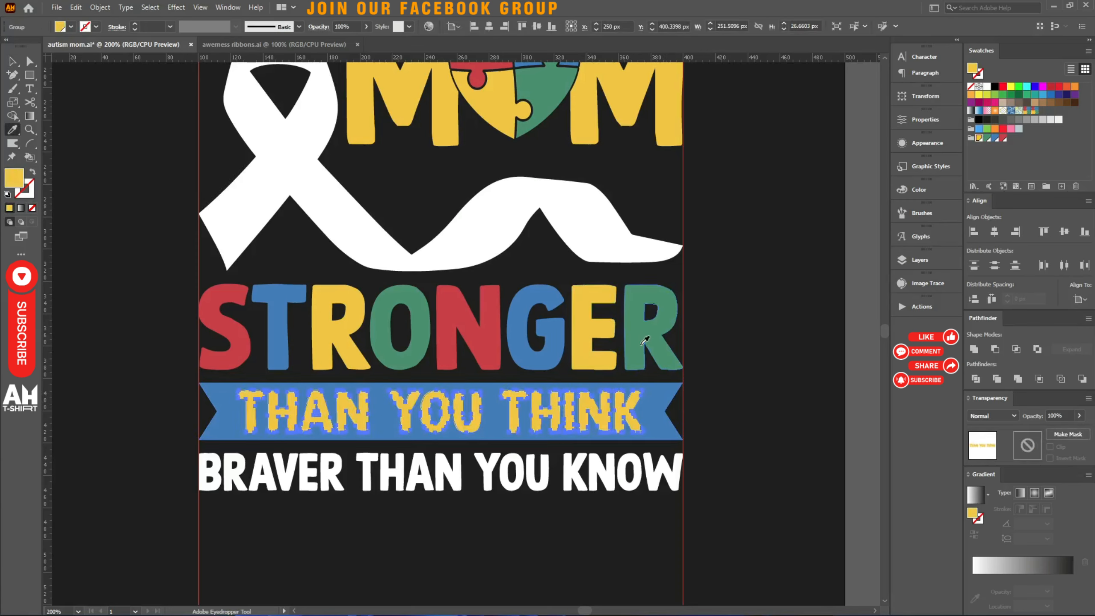
key(v)
click(762, 427)
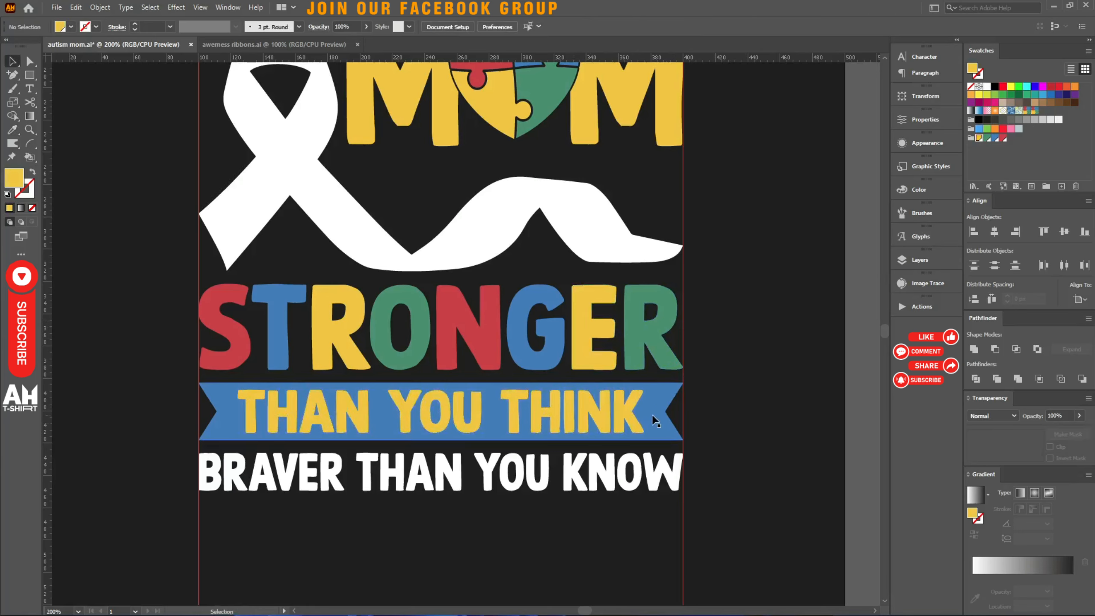
Step: Try sampled green and red fills on the THAN YOU THINK lettering
click(631, 413)
key(i)
click(631, 345)
key(v)
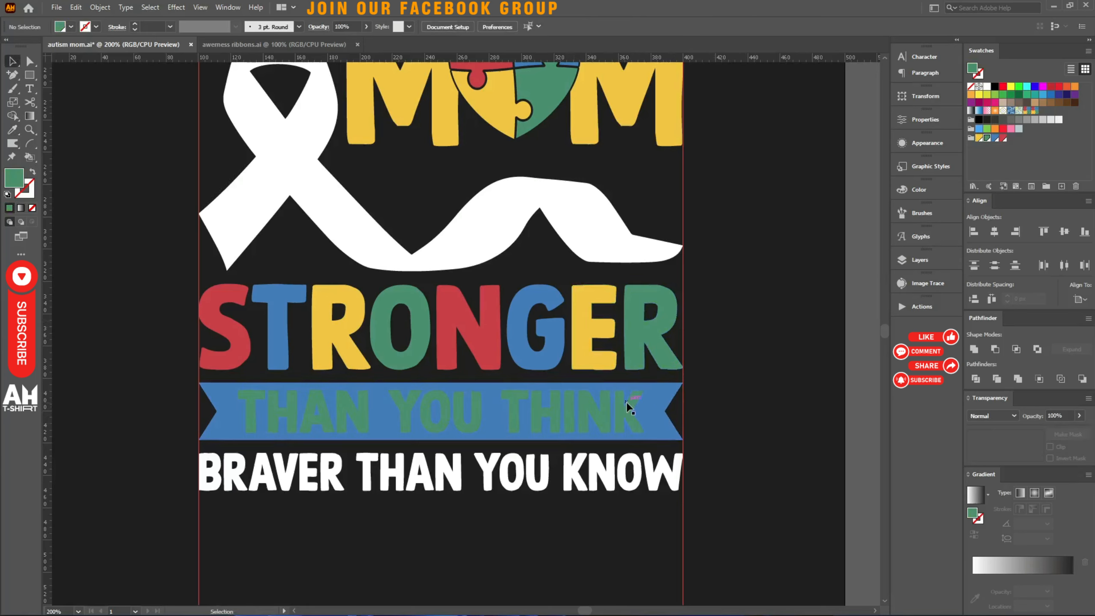
key(i)
click(474, 342)
key(v)
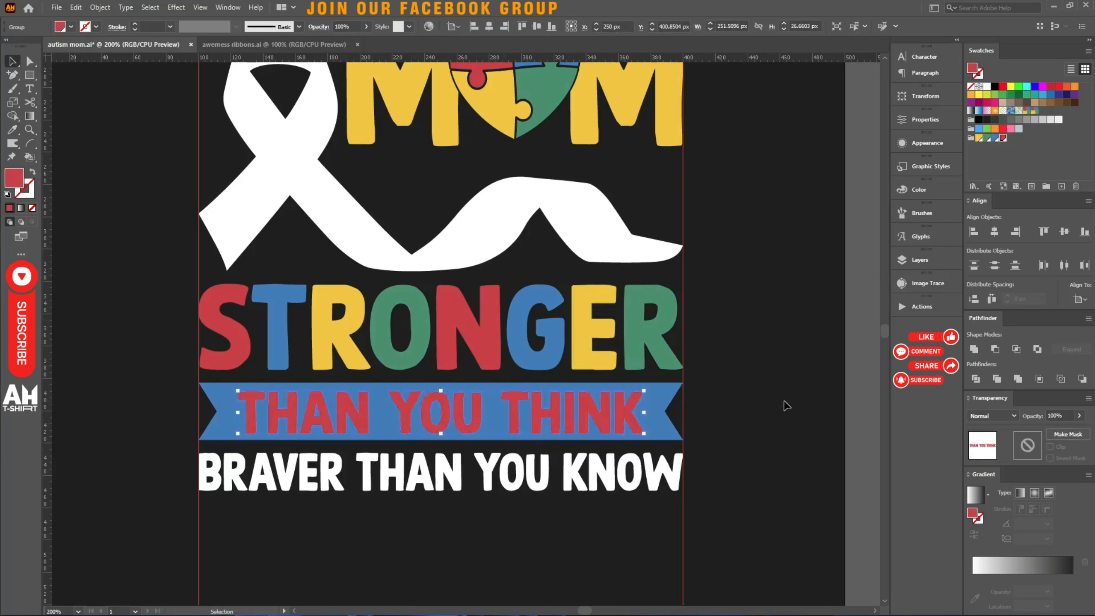
Step: Fill the banner with STRONGER's red and its THAN YOU THINK lettering with STRONGER's yellow
click(782, 403)
click(657, 417)
key(i)
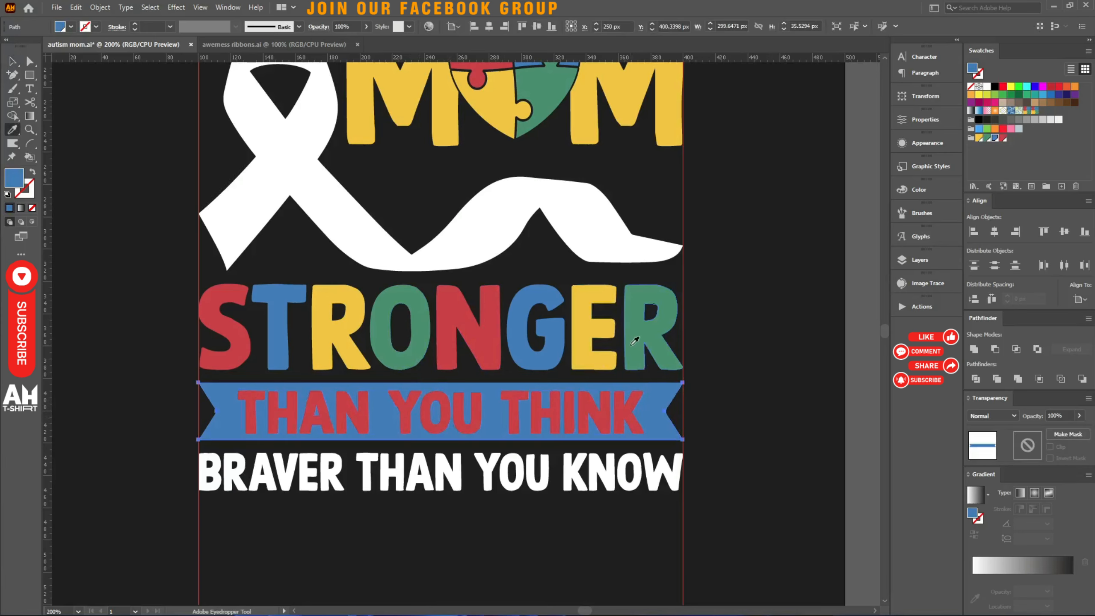
click(500, 334)
ctrl+click(543, 412)
click(578, 354)
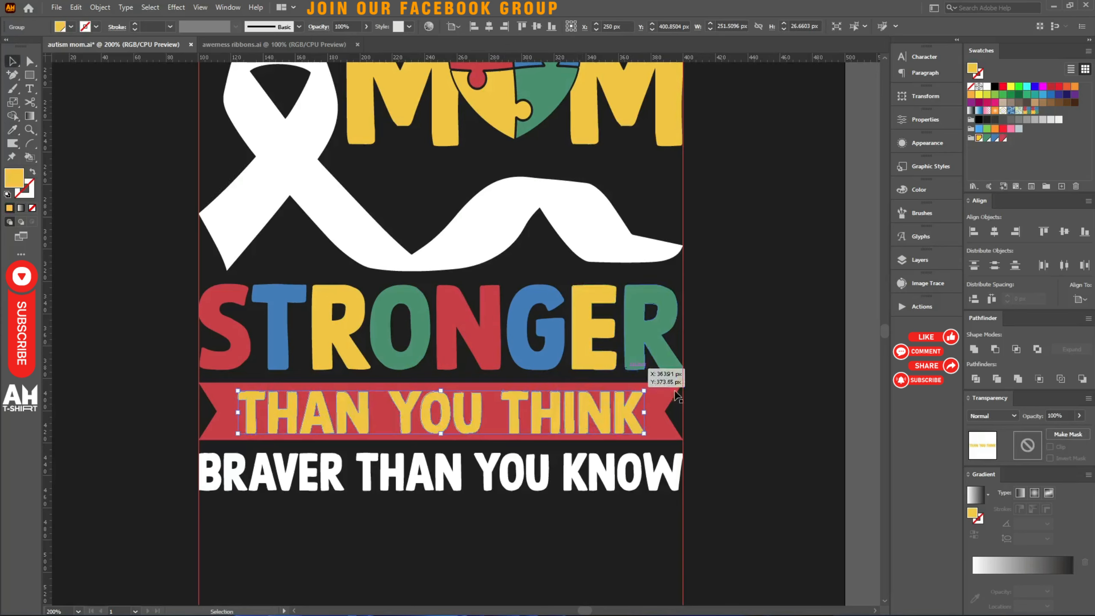
key(v)
click(748, 383)
scroll(754, 385, down, 4)
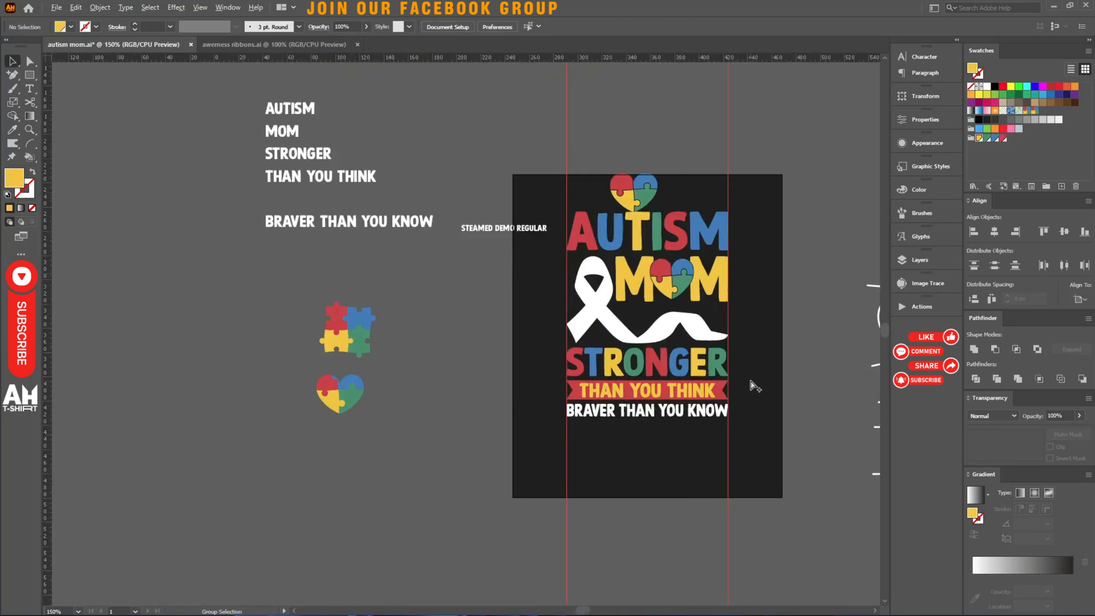
scroll(753, 384, up, 4)
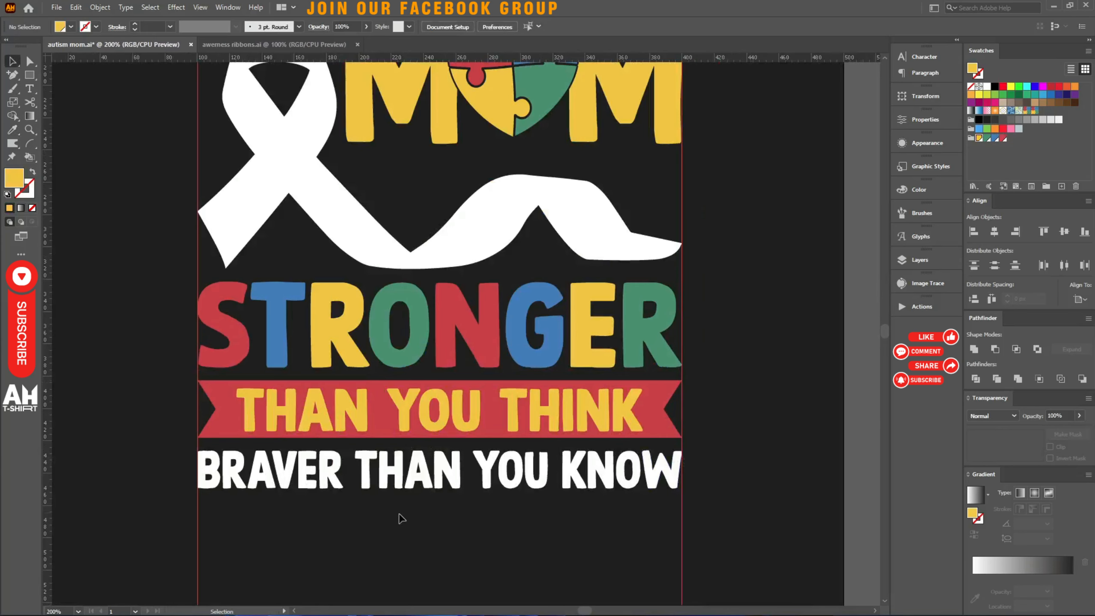
scroll(386, 501, down, 2)
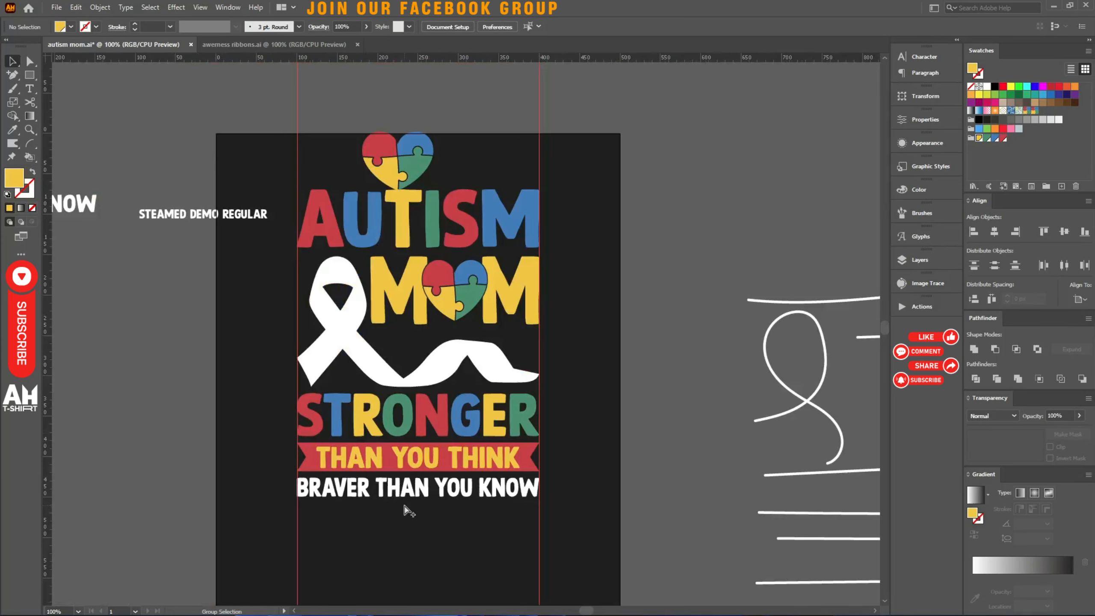
scroll(408, 511, up, 2)
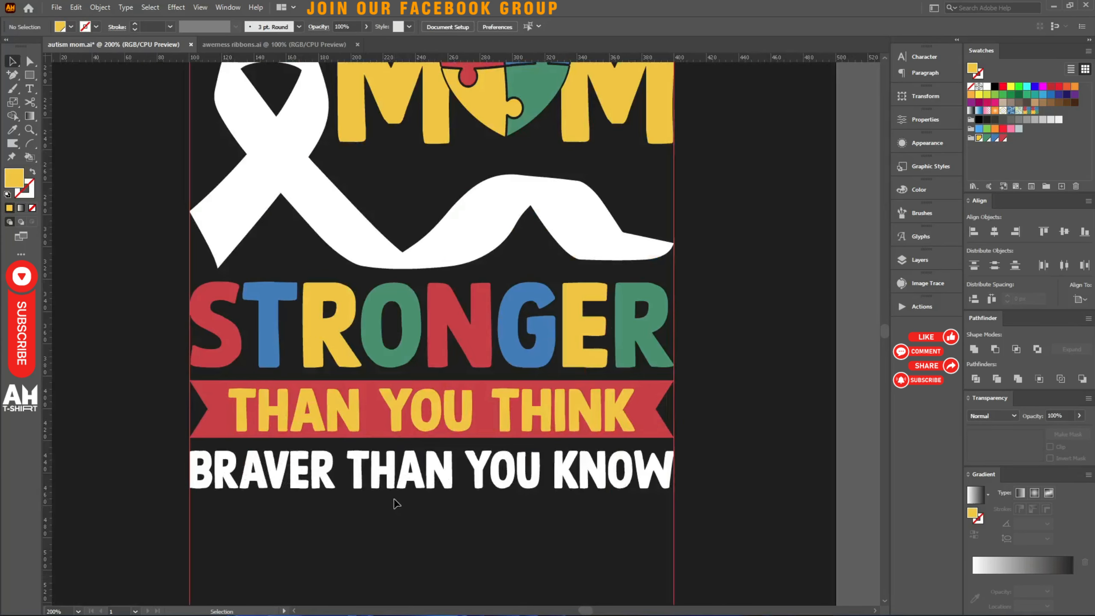
Step: Fill the word BRAVER with the palette's blue and the neighbouring THAN with its yellow in the design's last line
scroll(295, 489, up, 2)
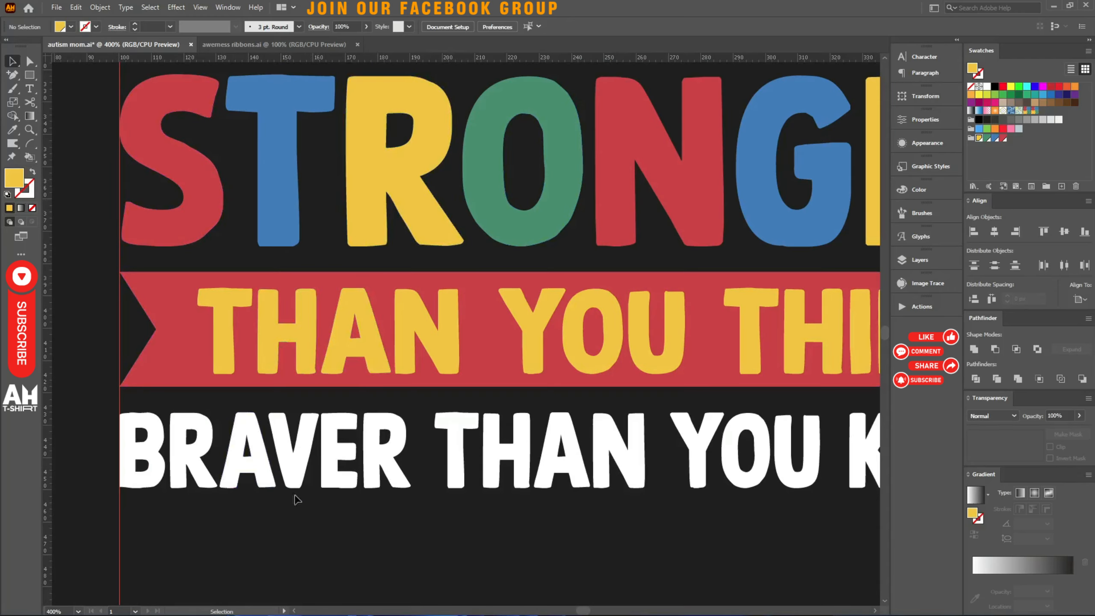
scroll(296, 499, down, 3)
scroll(300, 525, up, 2)
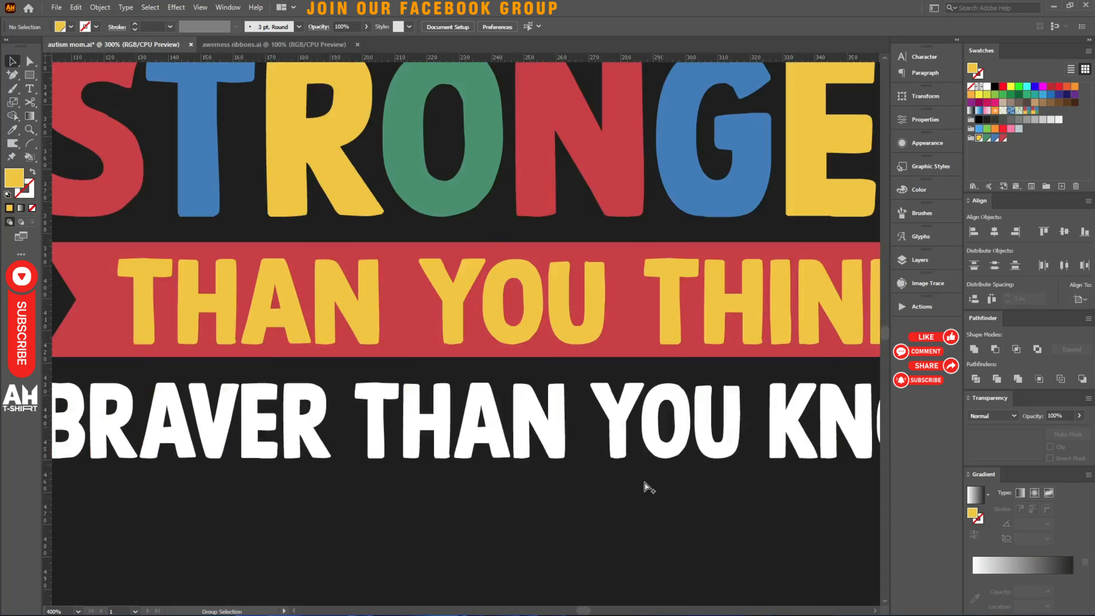
scroll(649, 487, down, 2)
key(a)
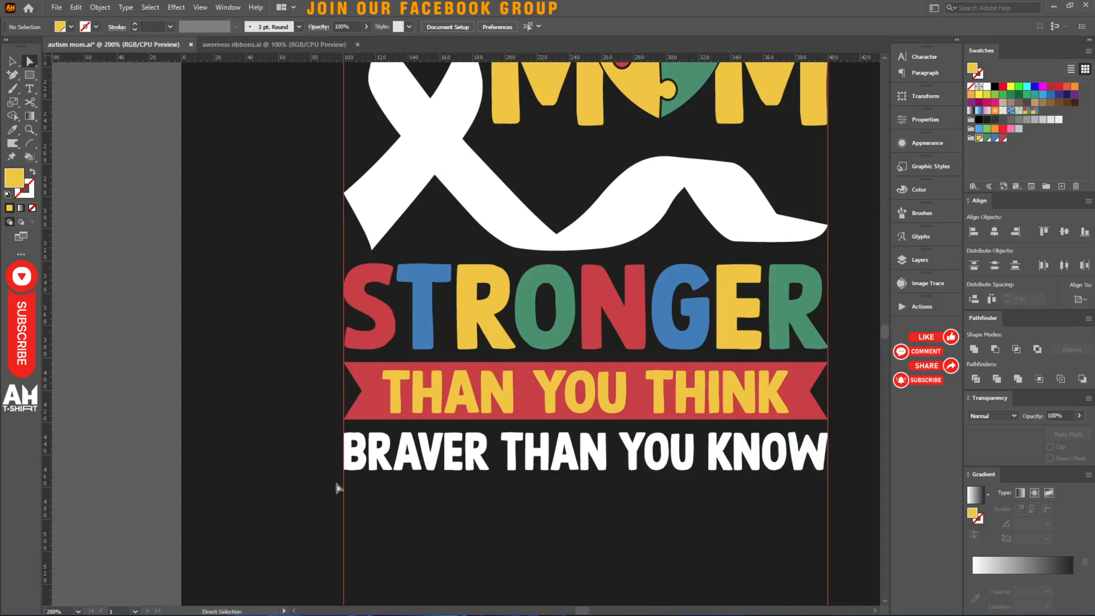
scroll(517, 483, up, 1)
drag(474, 502, 226, 430)
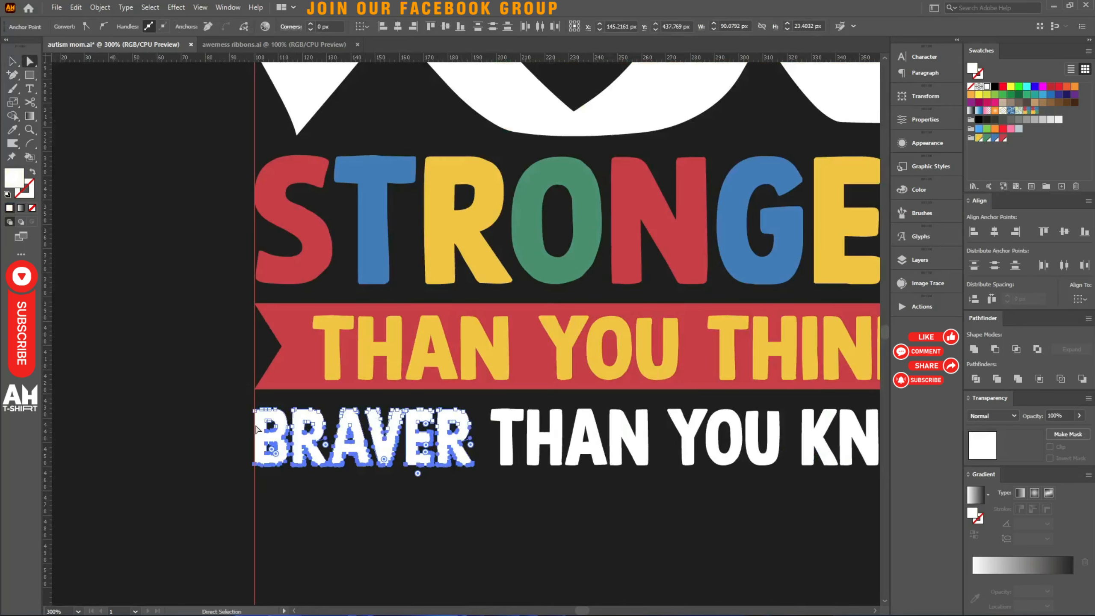
click(992, 138)
drag(494, 500, 658, 439)
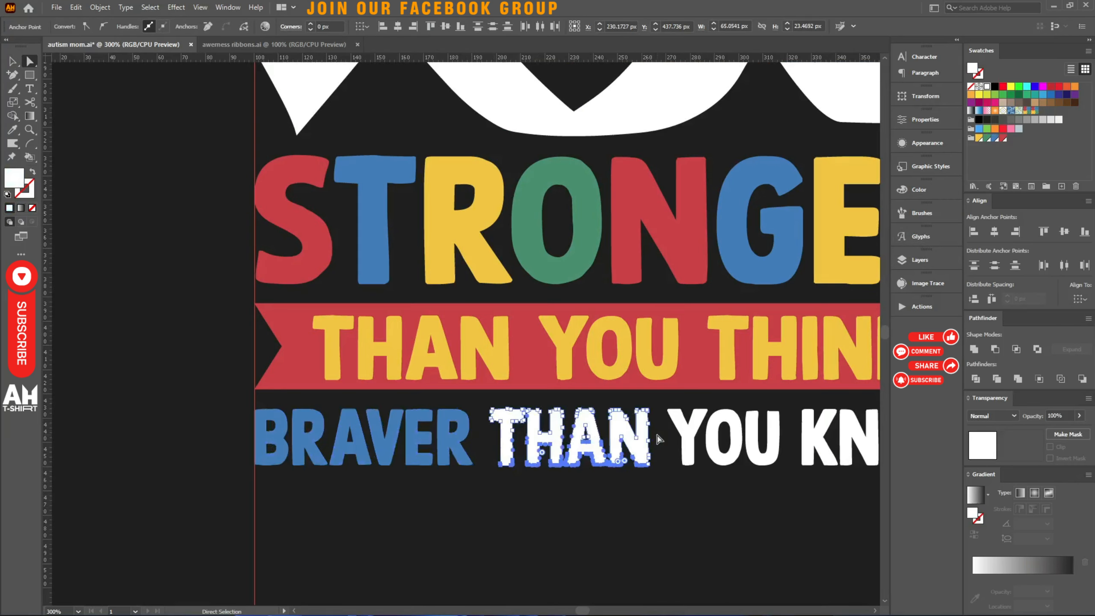
click(977, 140)
Step: Fill the word YOU with the palette's green and KNOW with its red in the design's last line
drag(708, 483, 515, 412)
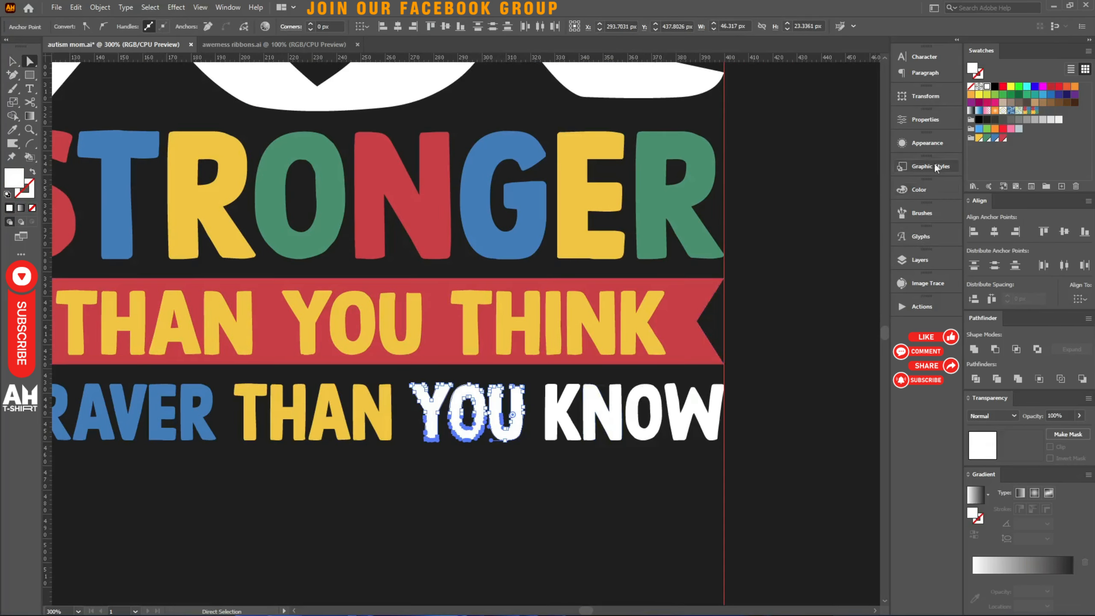
click(987, 139)
drag(778, 501, 556, 402)
click(1002, 138)
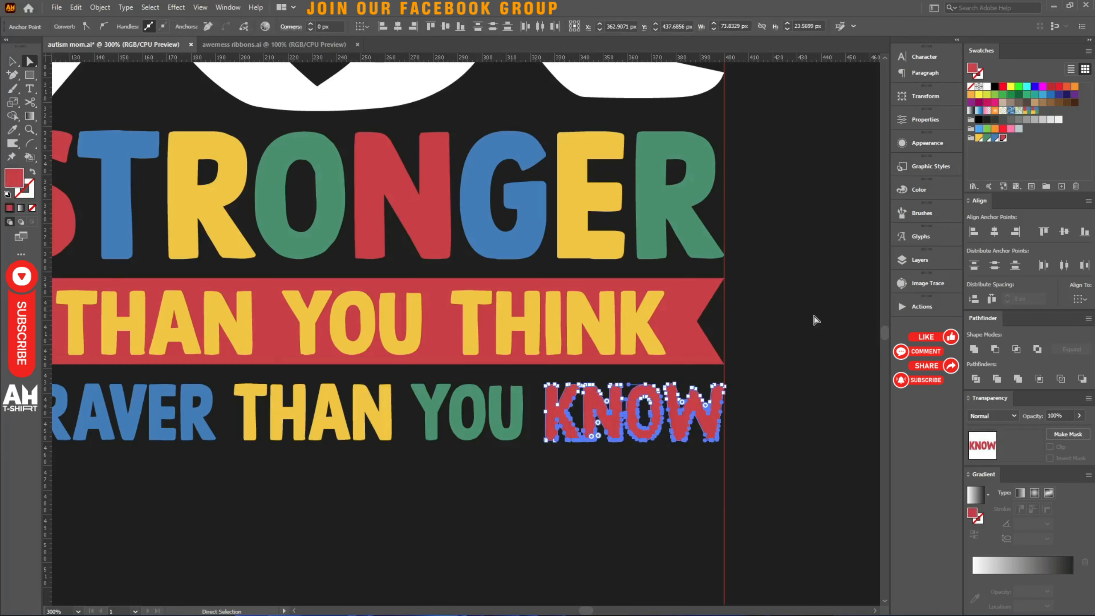
click(775, 324)
scroll(758, 336, down, 3)
Step: Move the spare puzzle heart from above AUTISM off the artboard to its left side
key(v)
scroll(758, 336, down, 1)
scroll(567, 254, up, 1)
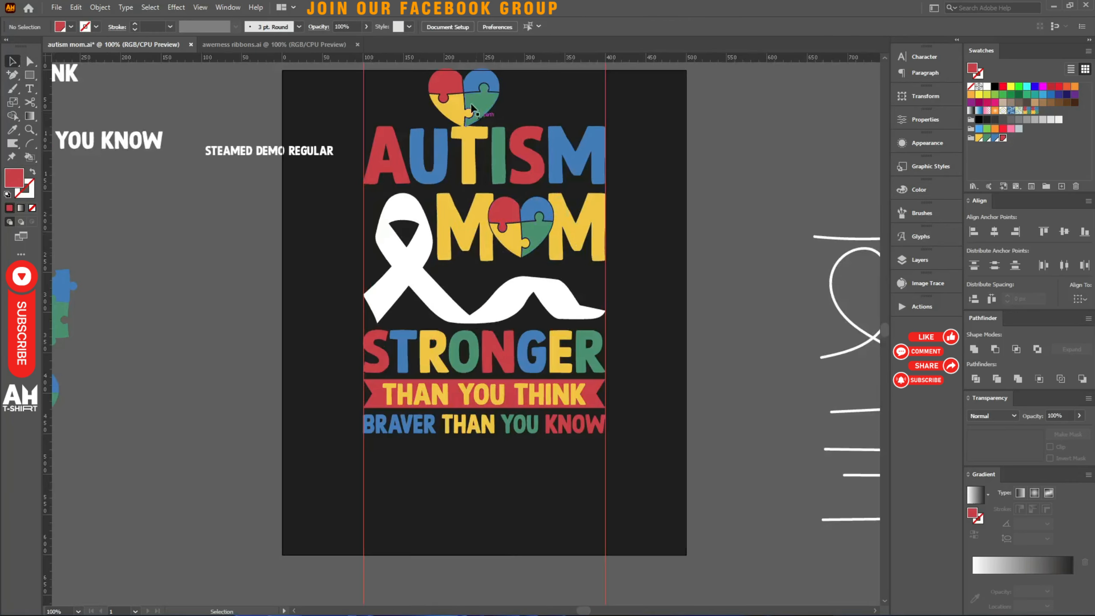
drag(469, 104, 222, 351)
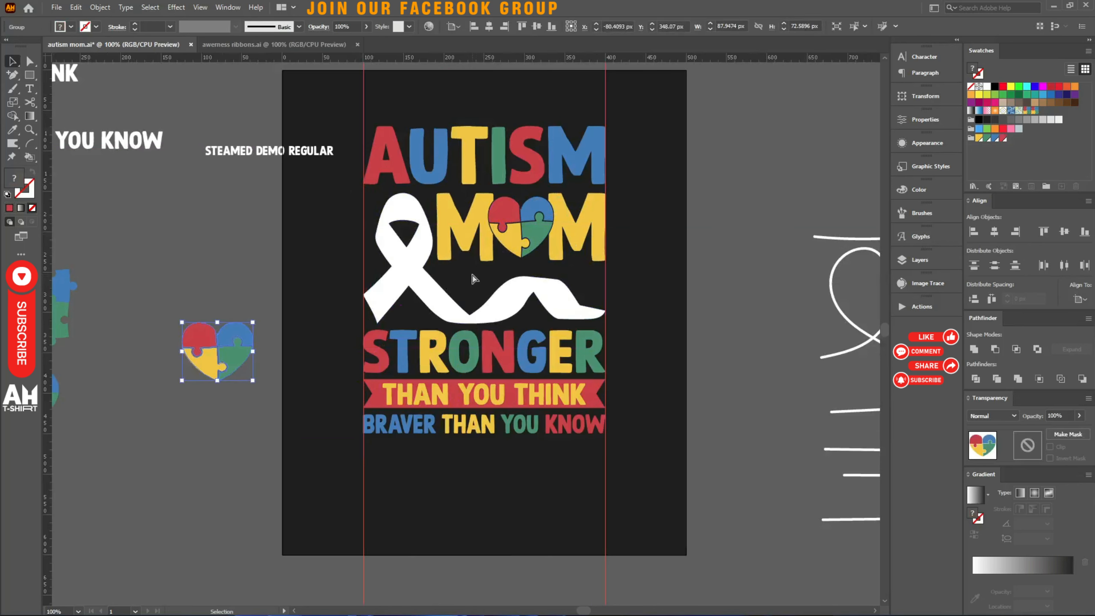
Step: Scale the white ribbon proportionally from its centre to about 1290 px wide and fill it with the larger-scale puzzle-piece pattern
scroll(436, 267, down, 2)
click(507, 270)
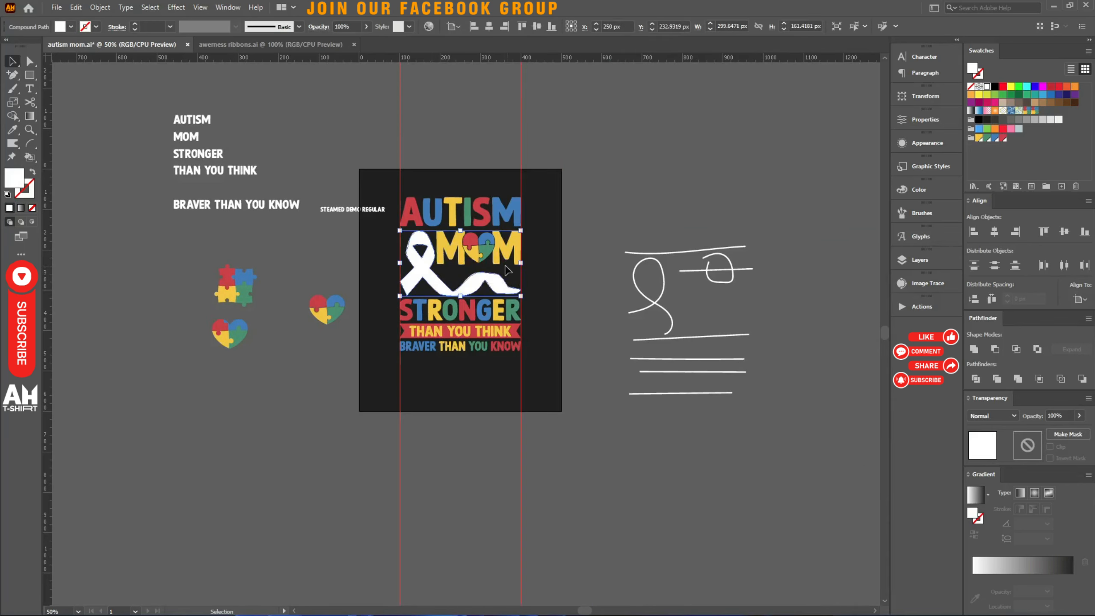
drag(521, 263, 721, 263)
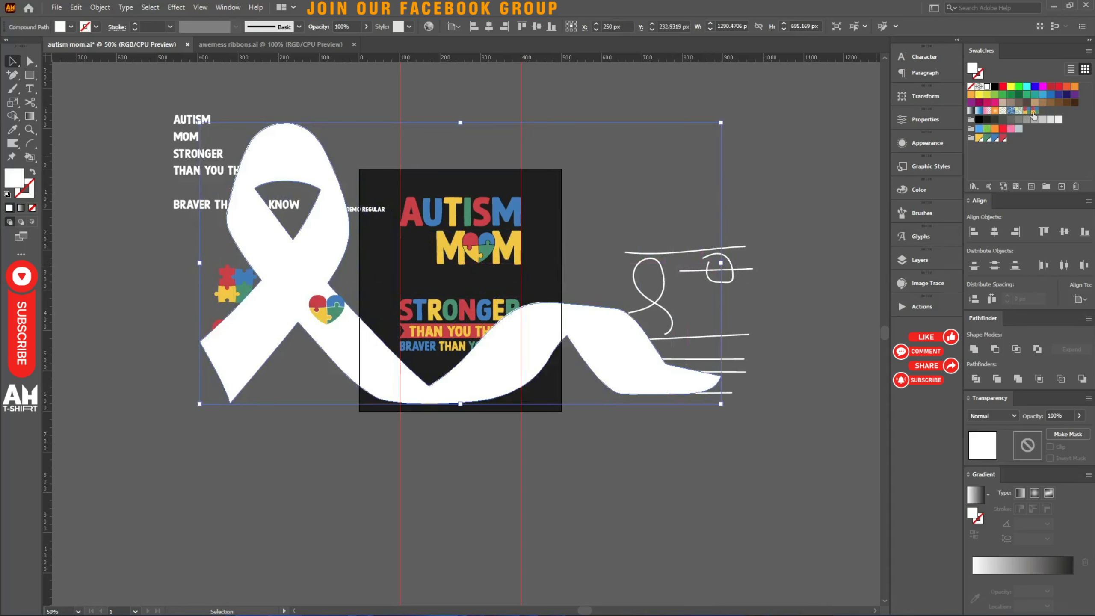
click(1033, 111)
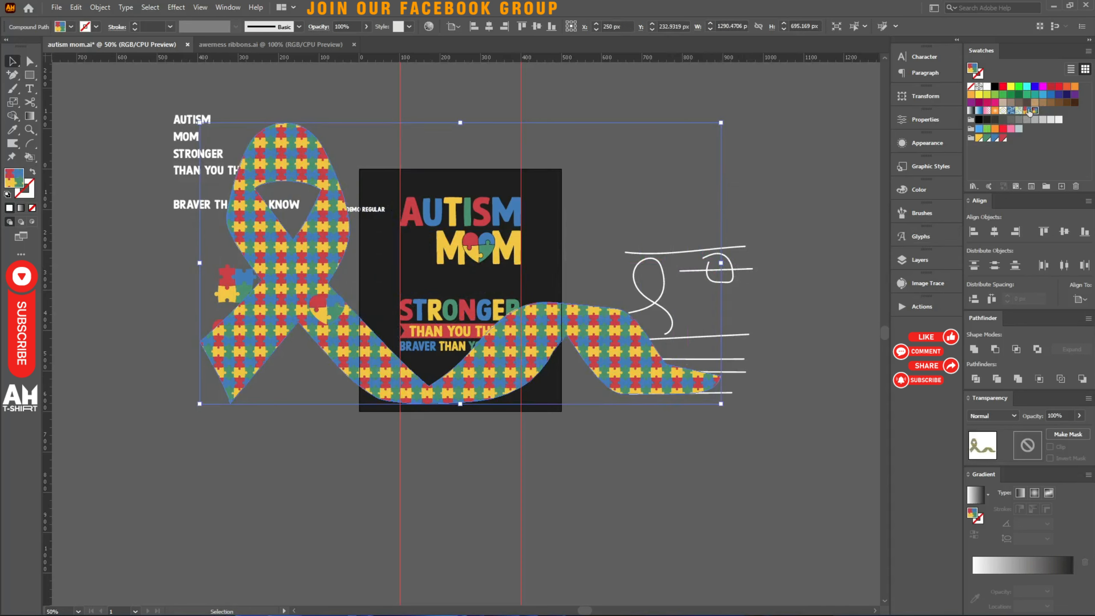
click(1027, 110)
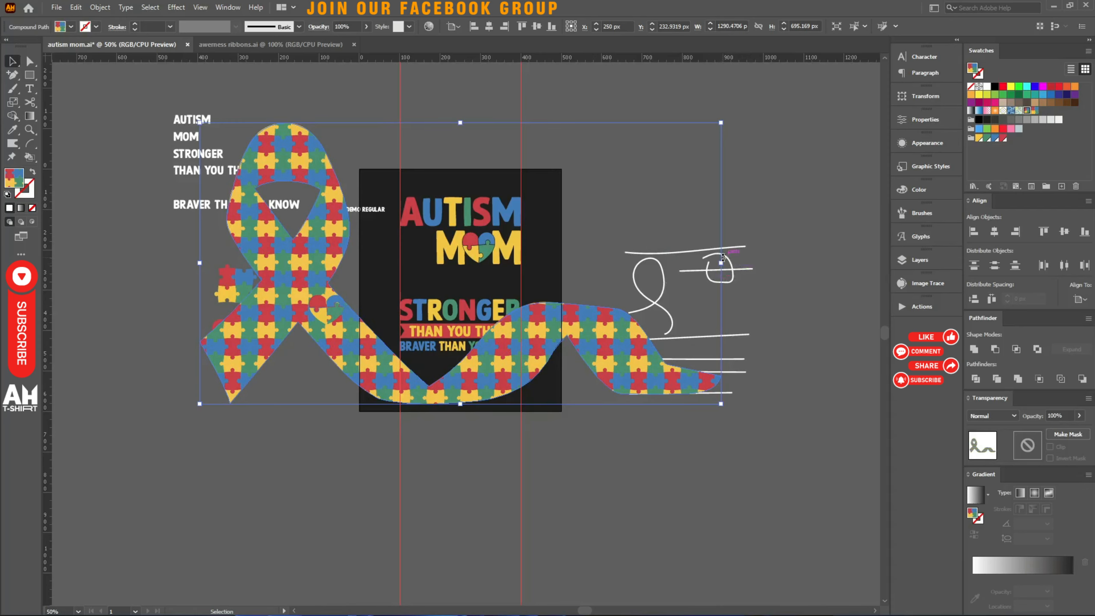
Step: Try scaling the pattern-filled ribbon back down to the width between the guides
drag(720, 264, 521, 263)
click(546, 306)
scroll(427, 266, up, 5)
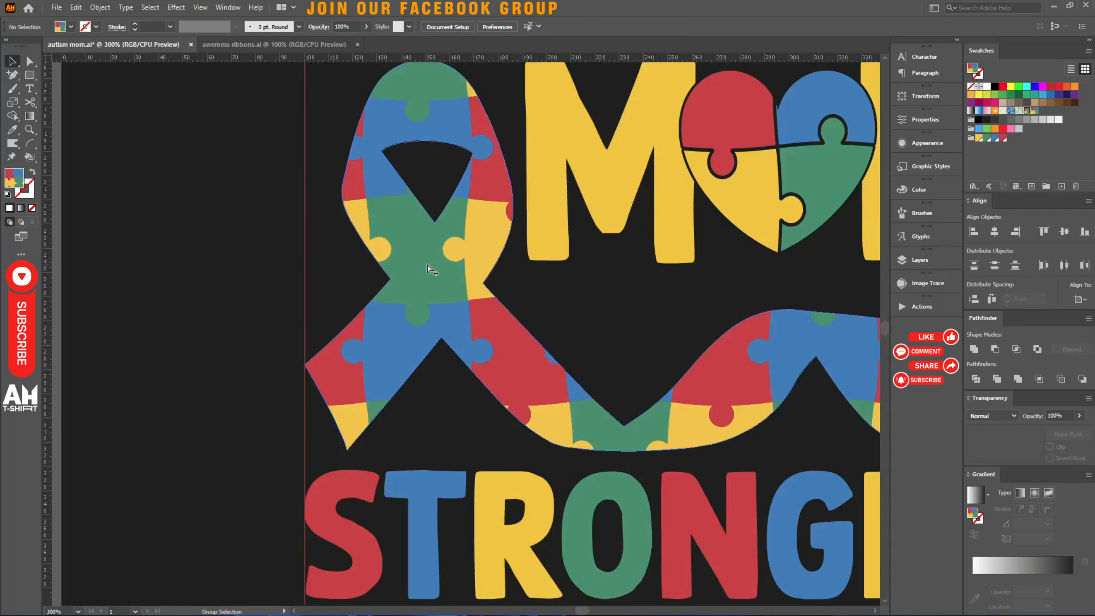
scroll(319, 279, down, 4)
key(ctrl+z)
key(ctrl+z)
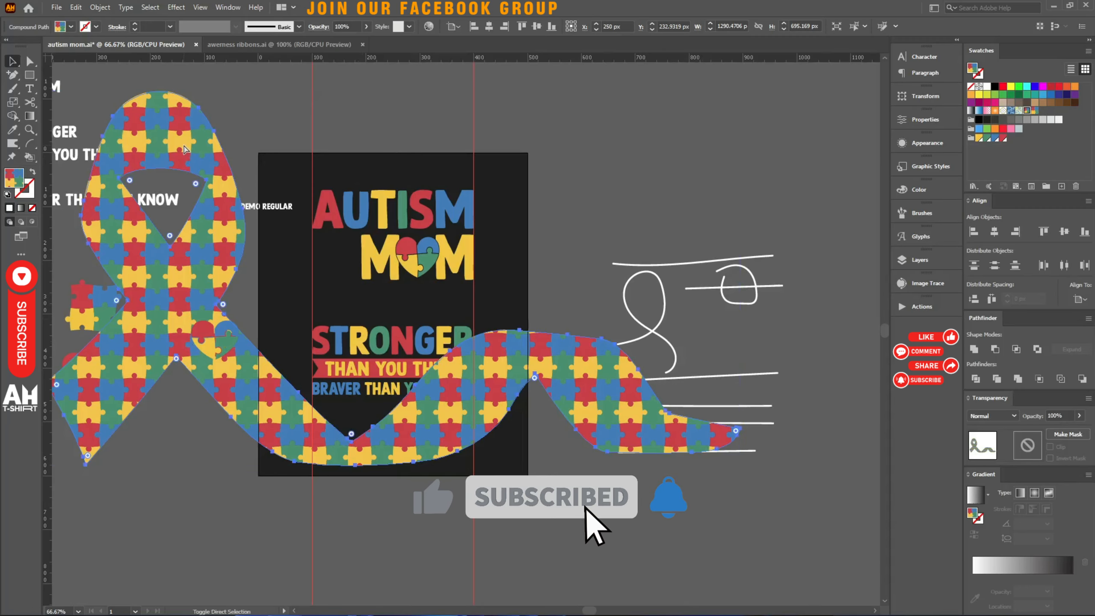
Step: Expand the enlarged ribbon's puzzle pattern fill into shapes and show the artwork in outline view
key(ctrl+shift+x)
key(Return)
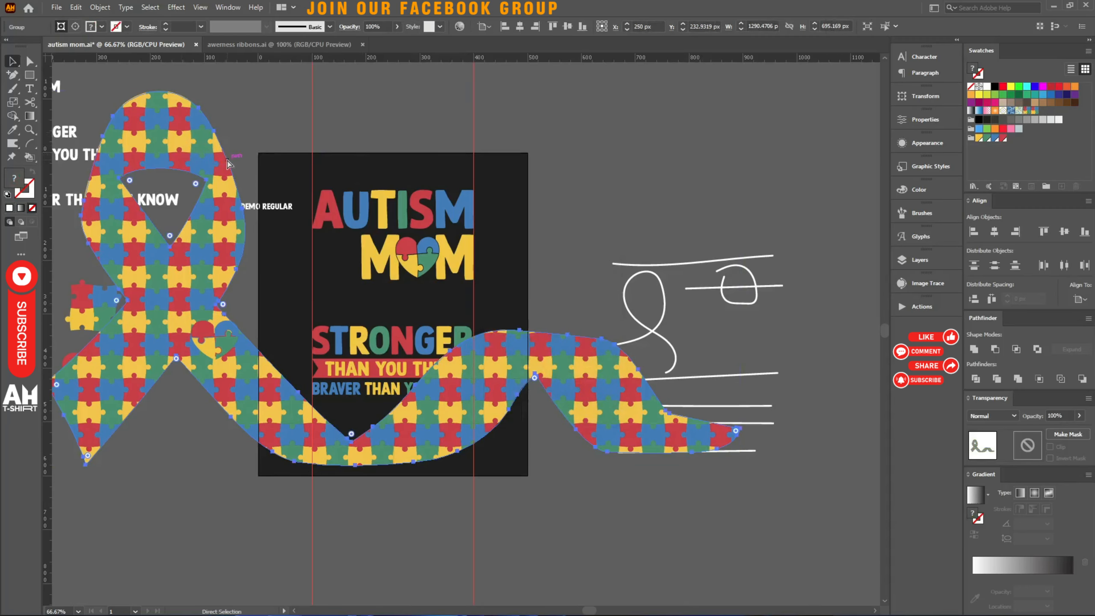
key(ctrl+y)
scroll(452, 172, down, 4)
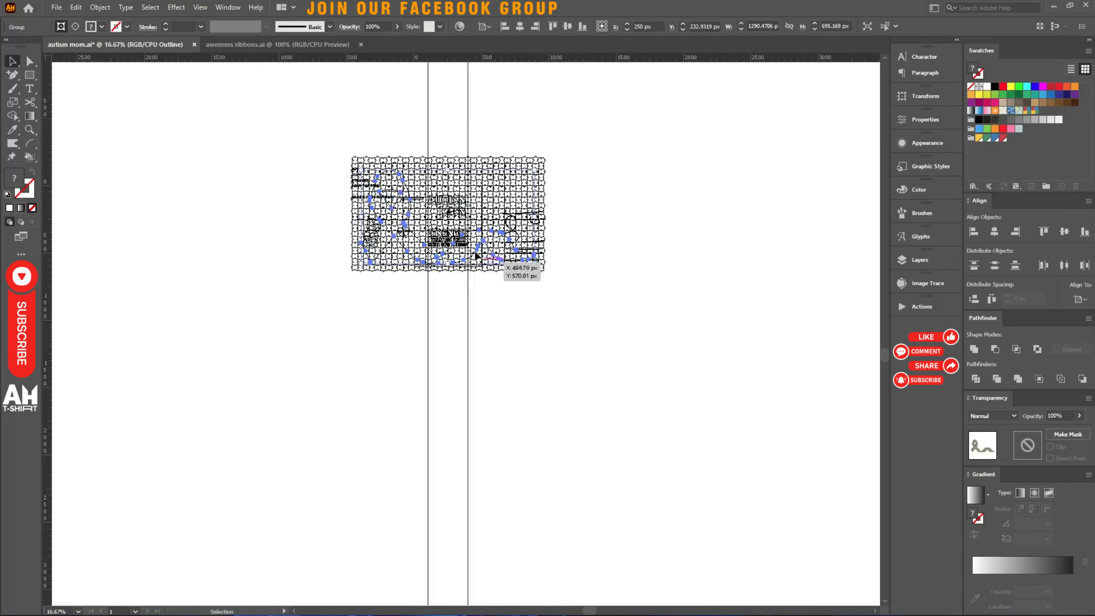
scroll(450, 174, up, 2)
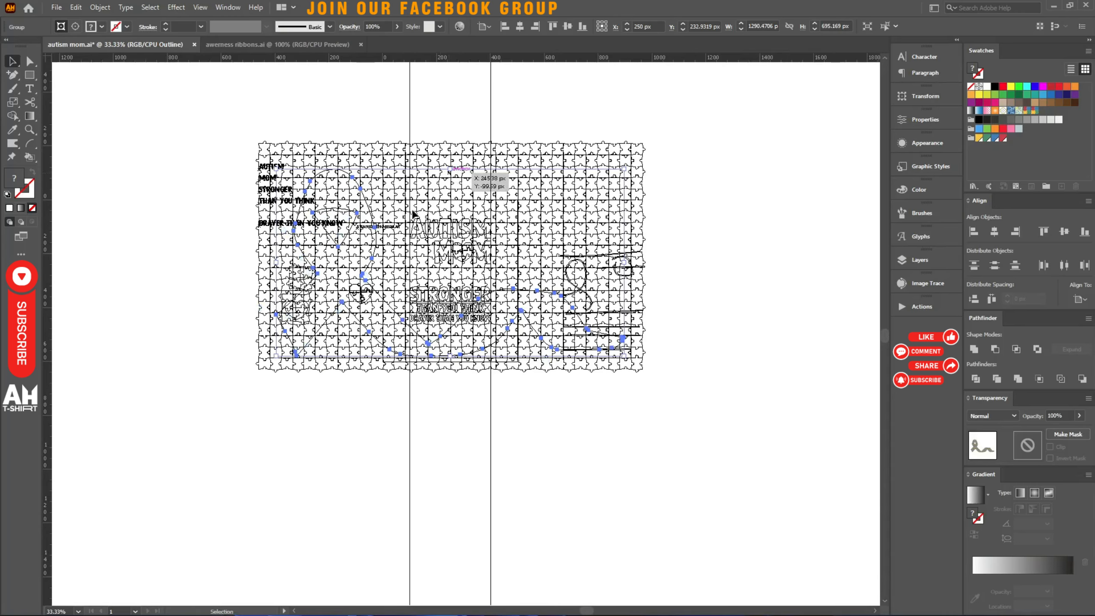
Step: Apply Divide to the expanded ribbon group to cut the puzzle pieces to its outline, and restore the colour preview
click(304, 432)
drag(290, 399, 313, 351)
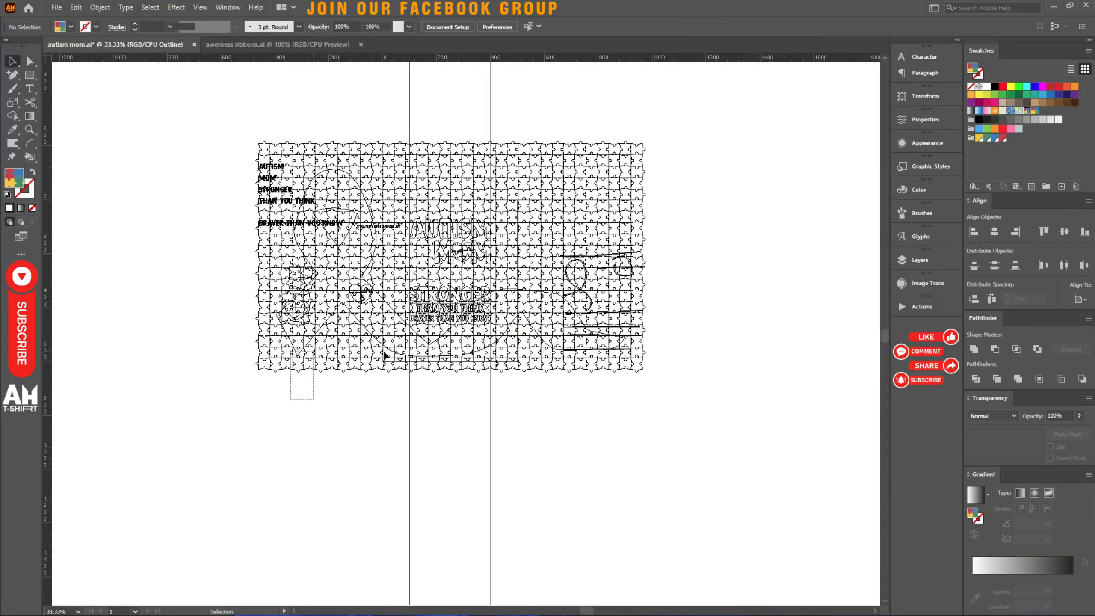
click(429, 355)
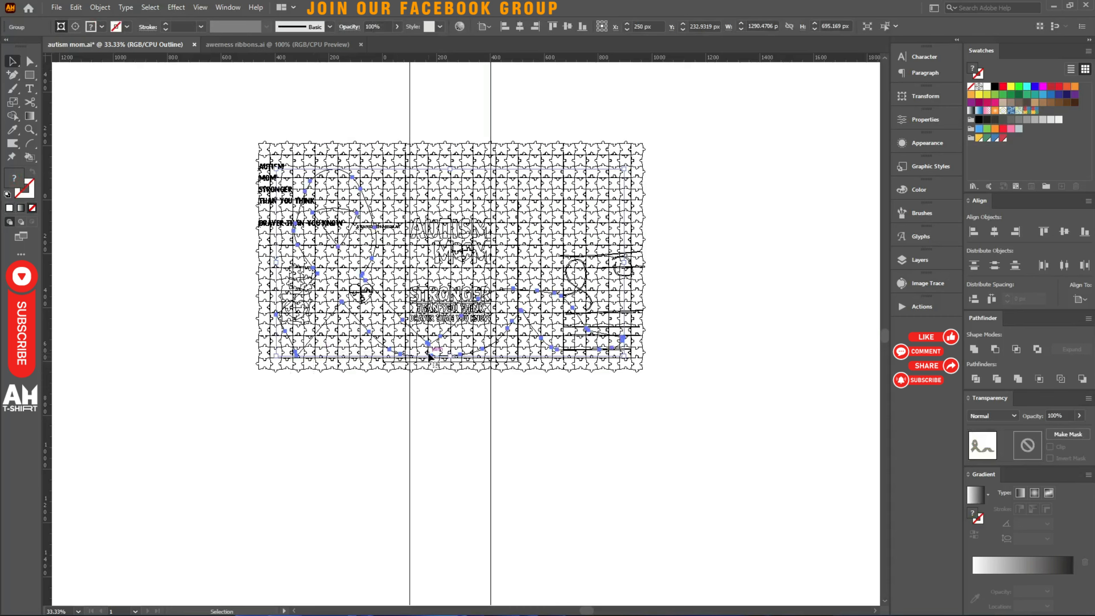
click(975, 381)
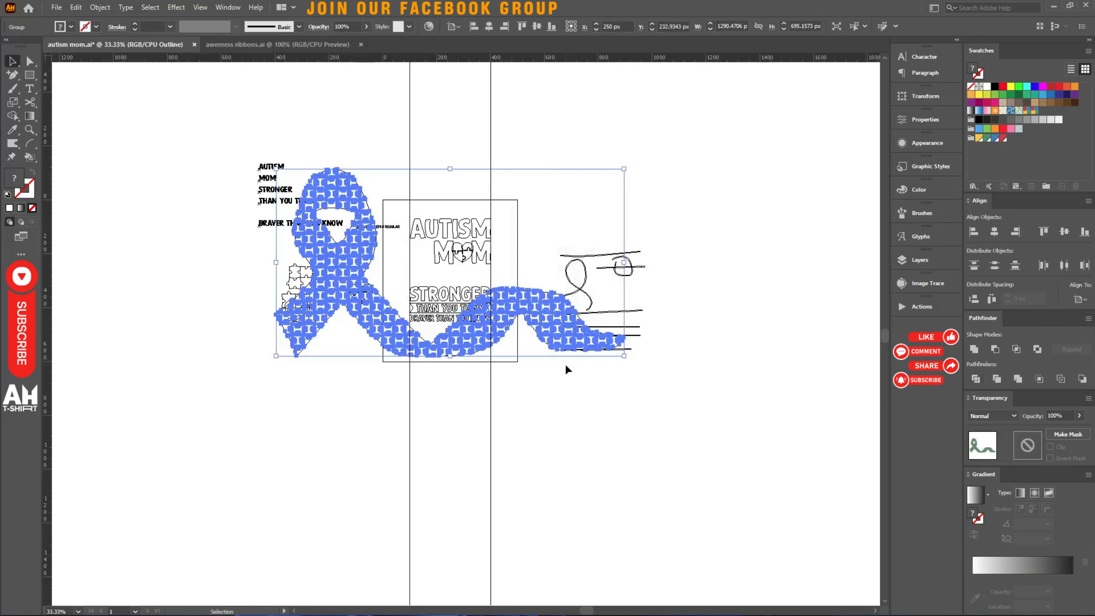
scroll(365, 289, up, 3)
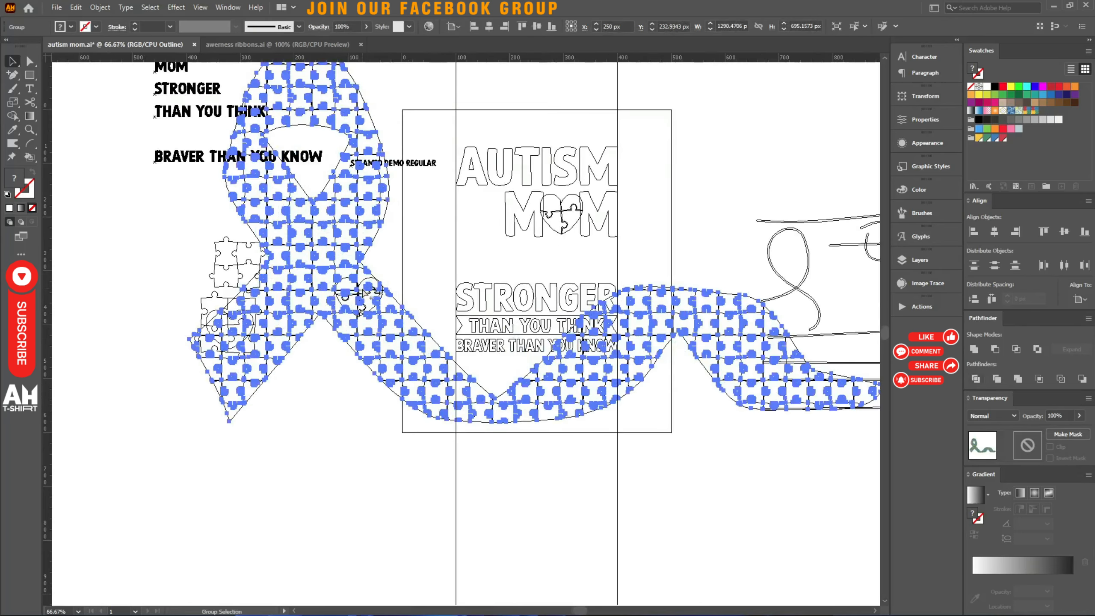
click(302, 456)
scroll(302, 455, down, 2)
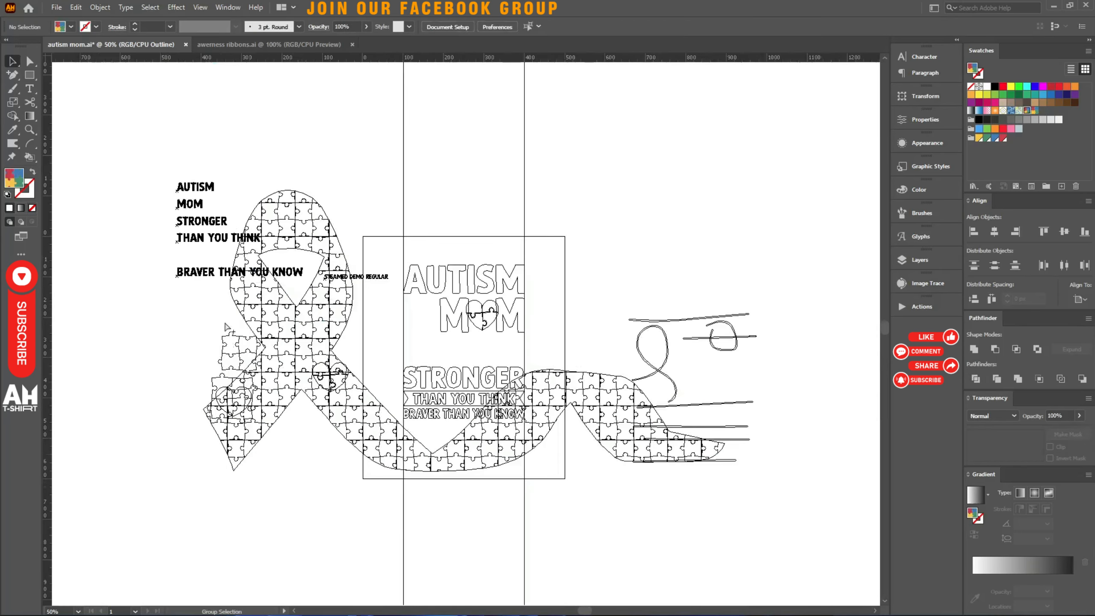
key(ctrl+y)
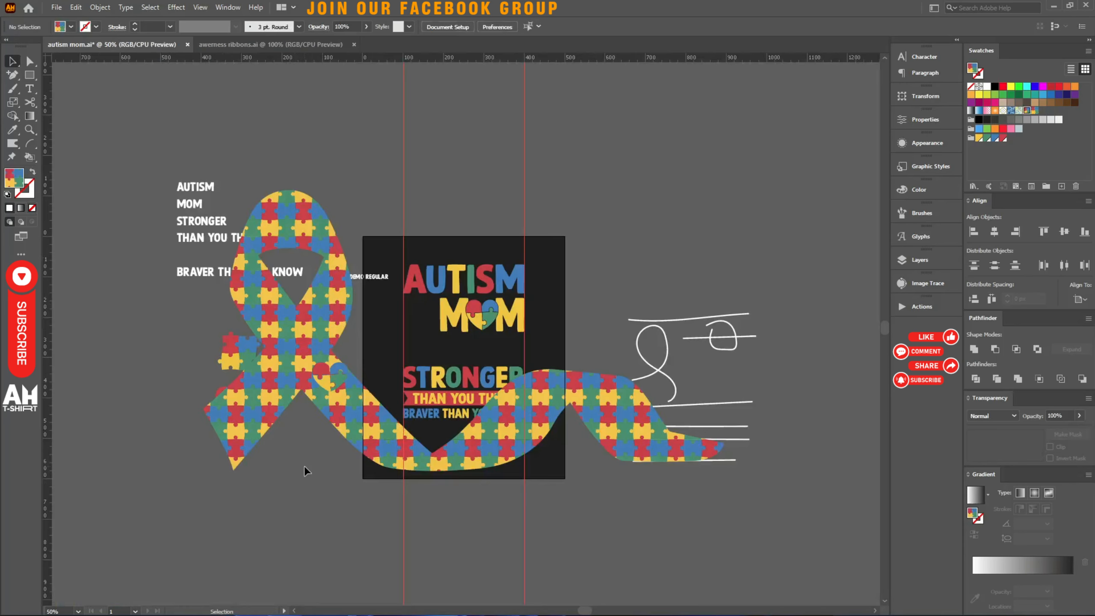
Step: Scale the divided puzzle ribbon down from its centre to about 300 px wide, matching the space between the guides
scroll(305, 466, up, 2)
scroll(319, 330, down, 1)
click(322, 328)
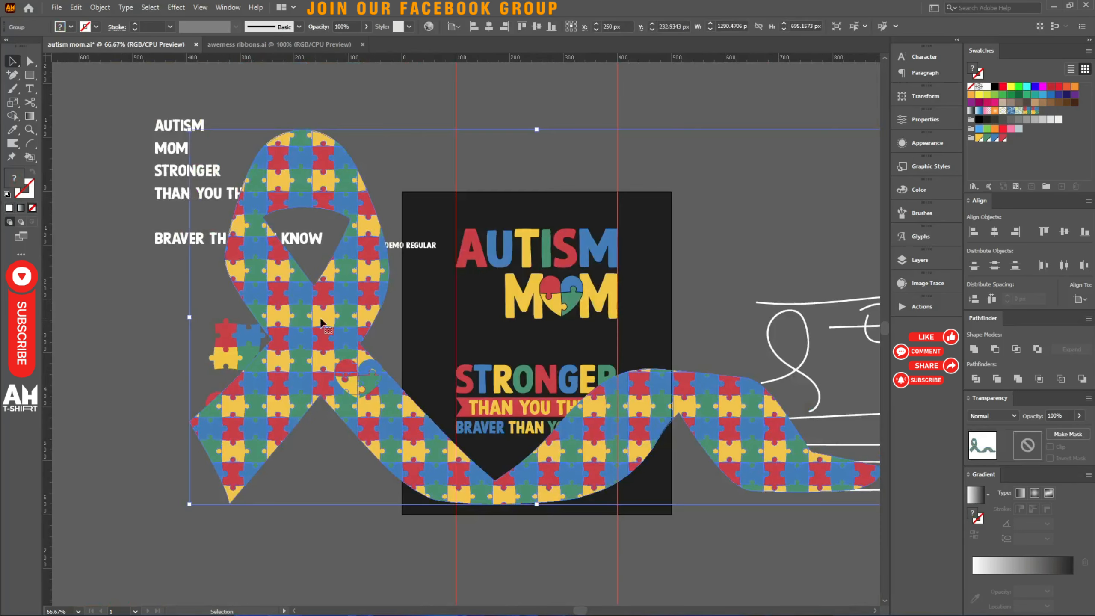
drag(189, 319, 478, 320)
scroll(466, 321, up, 5)
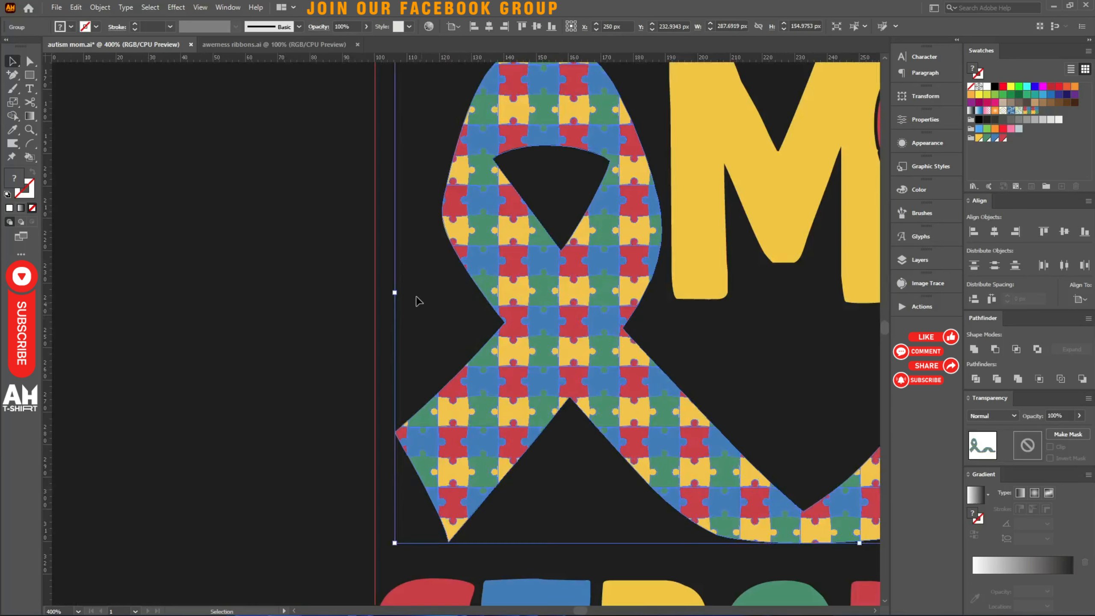
drag(395, 293, 376, 293)
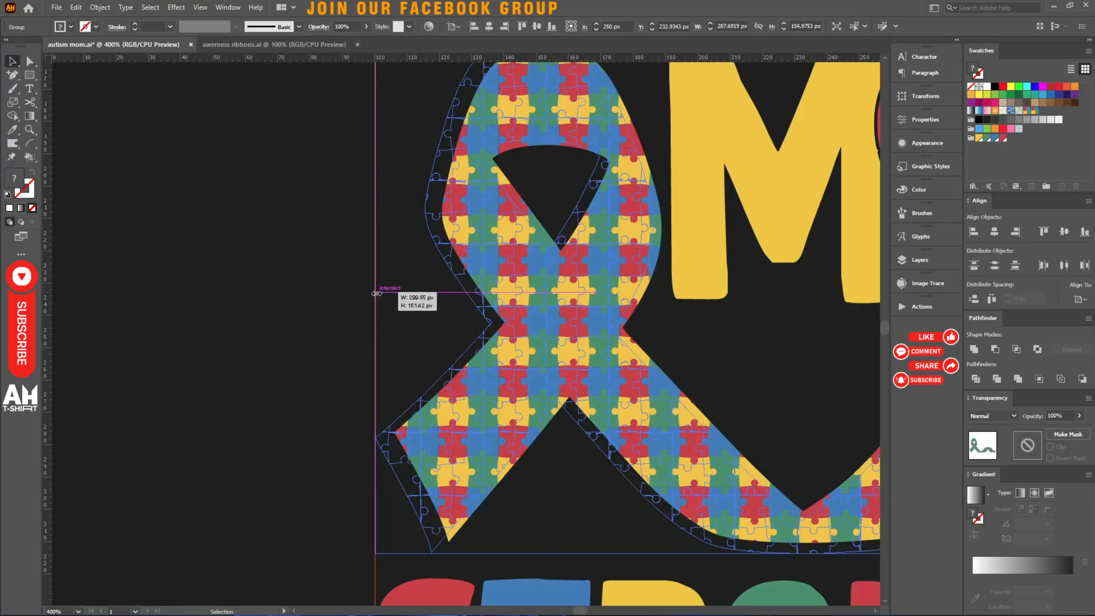
click(189, 321)
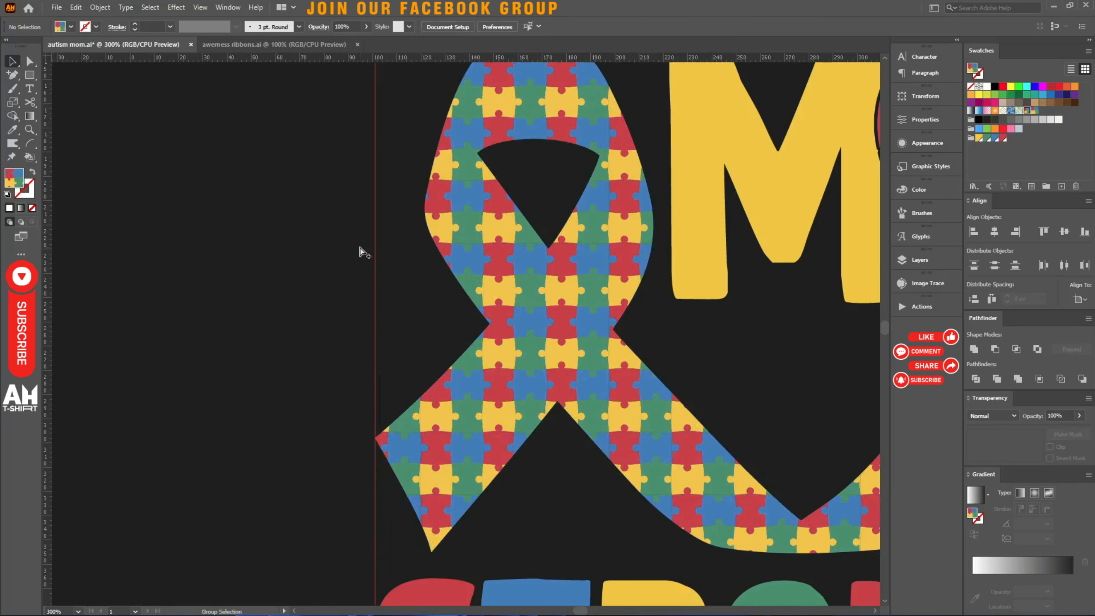
scroll(360, 249, down, 1)
scroll(552, 362, down, 2)
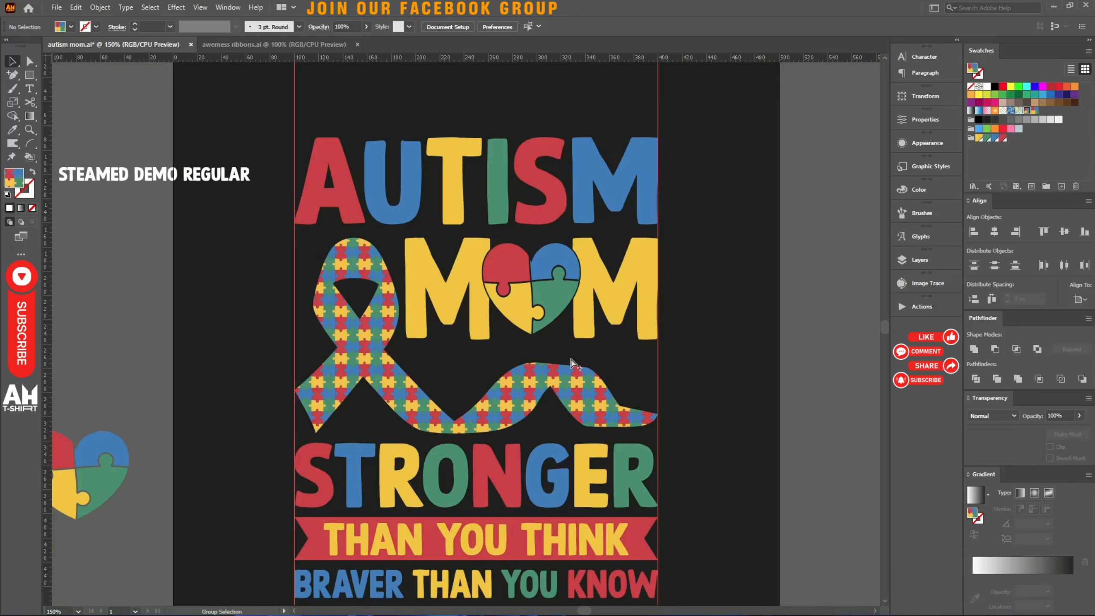
Step: Duplicate the puzzle ribbon onto the empty area right of the artboard and shift the copy slightly closer to the artboard
scroll(574, 354, up, 3)
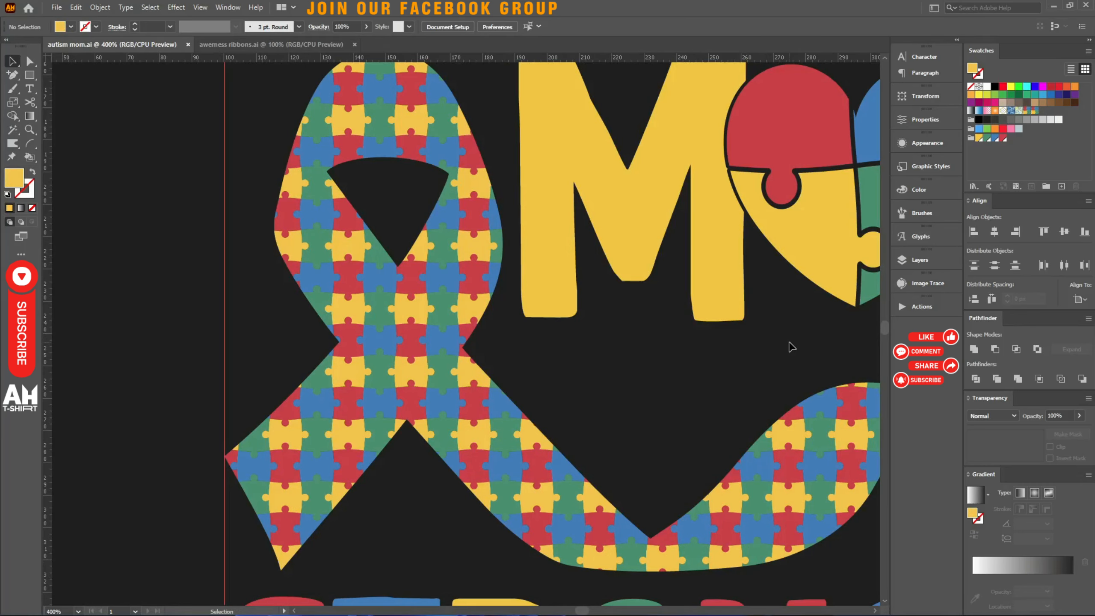
scroll(603, 354, down, 2)
scroll(409, 282, up, 2)
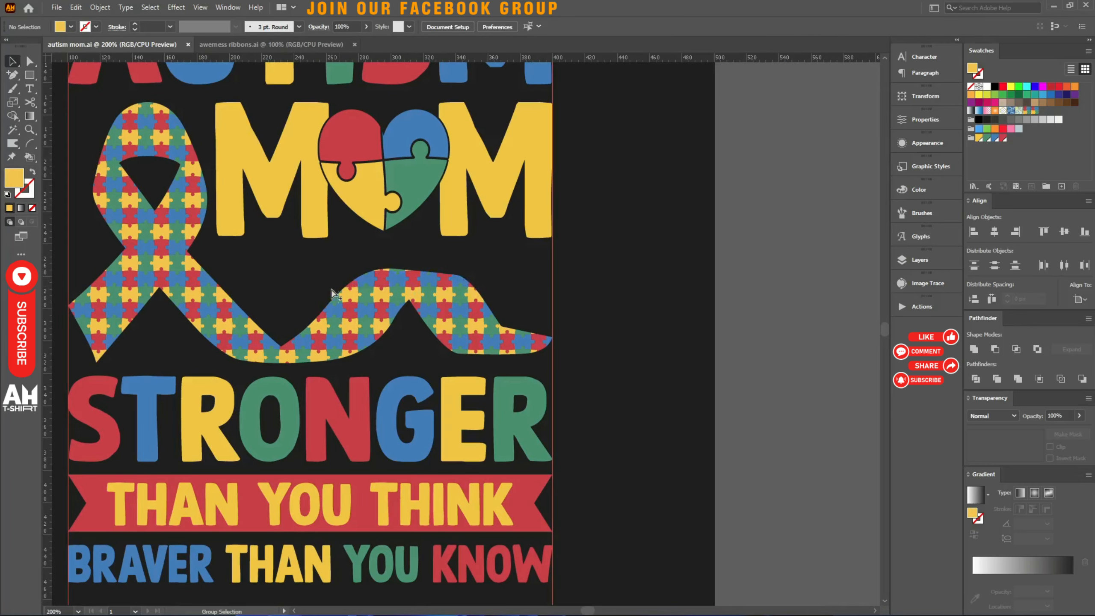
scroll(326, 298, down, 2)
drag(309, 346, 293, 411)
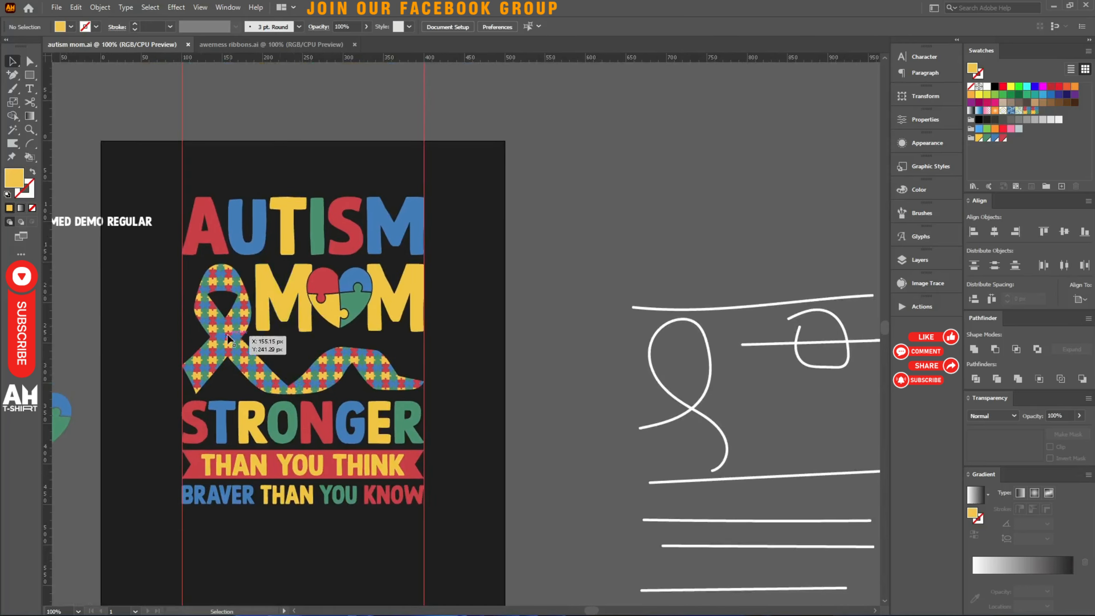
drag(233, 330, 574, 195)
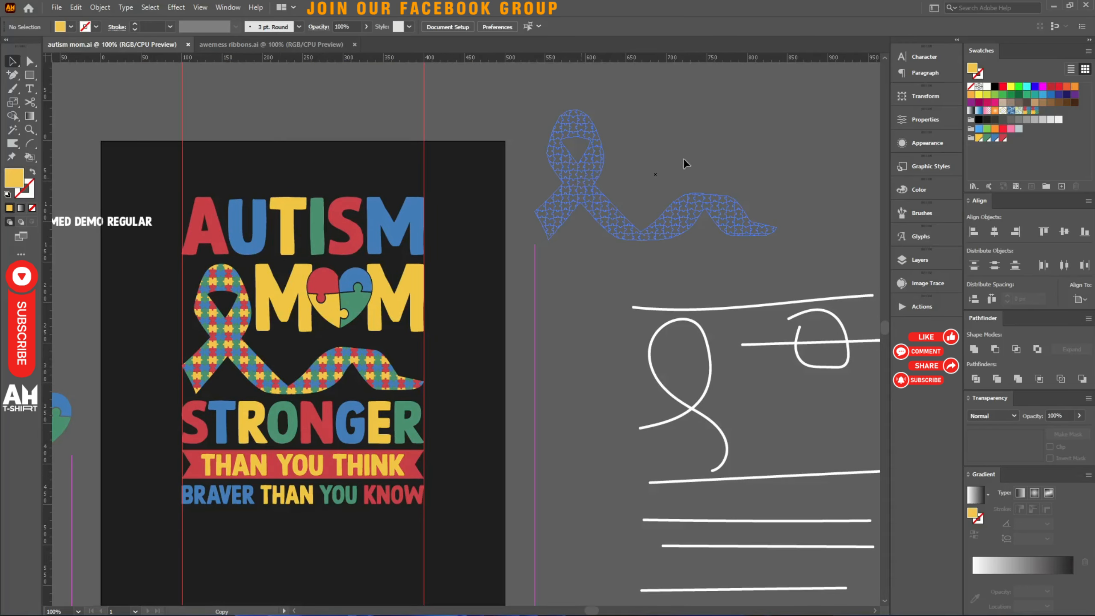
scroll(674, 142, up, 3)
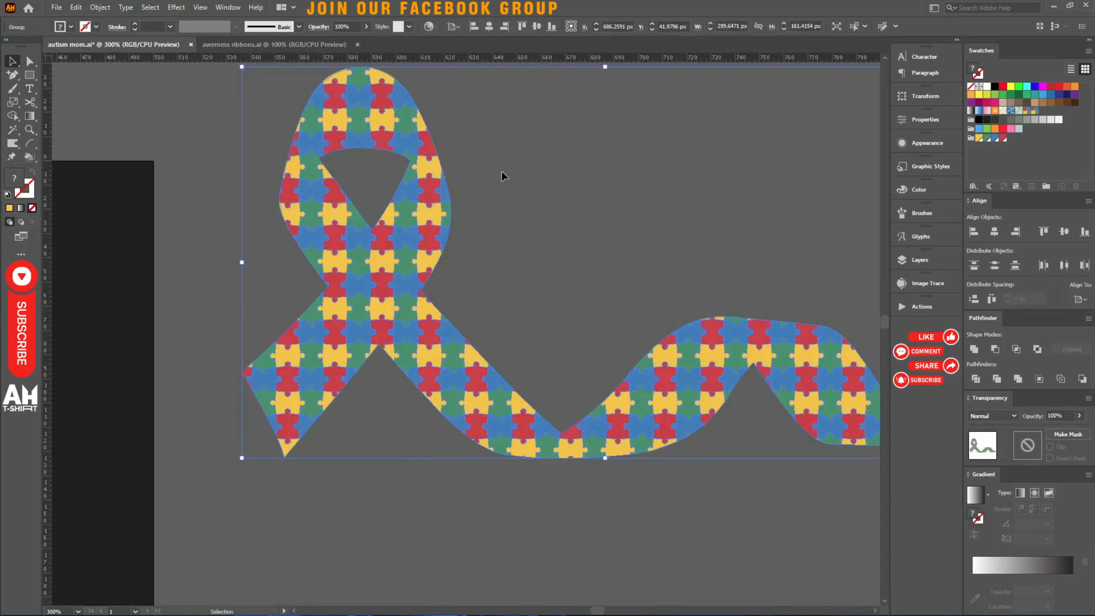
scroll(474, 194, up, 1)
drag(435, 234, 366, 239)
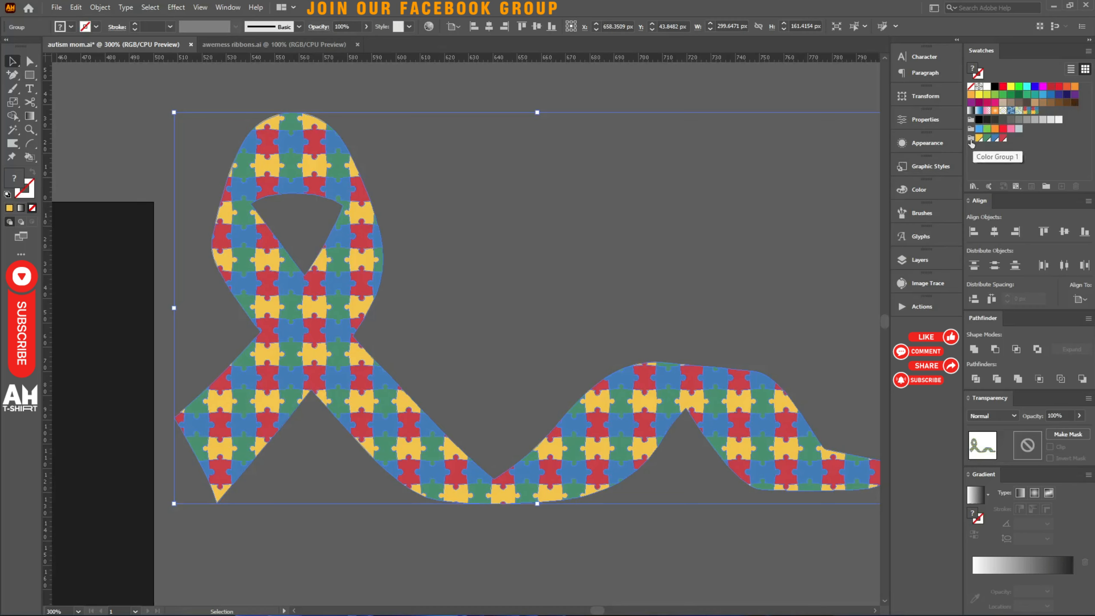
Step: Run the Randomus script on the ribbon copy to randomly fill all its puzzle pieces from the yellow, green, blue and red swatch group
click(971, 139)
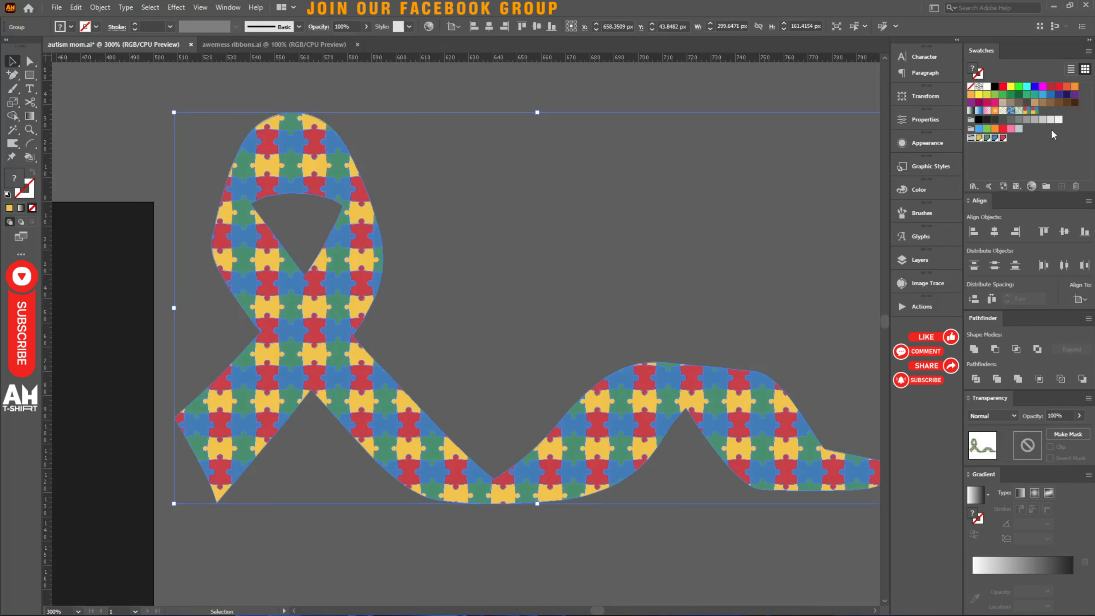
click(56, 7)
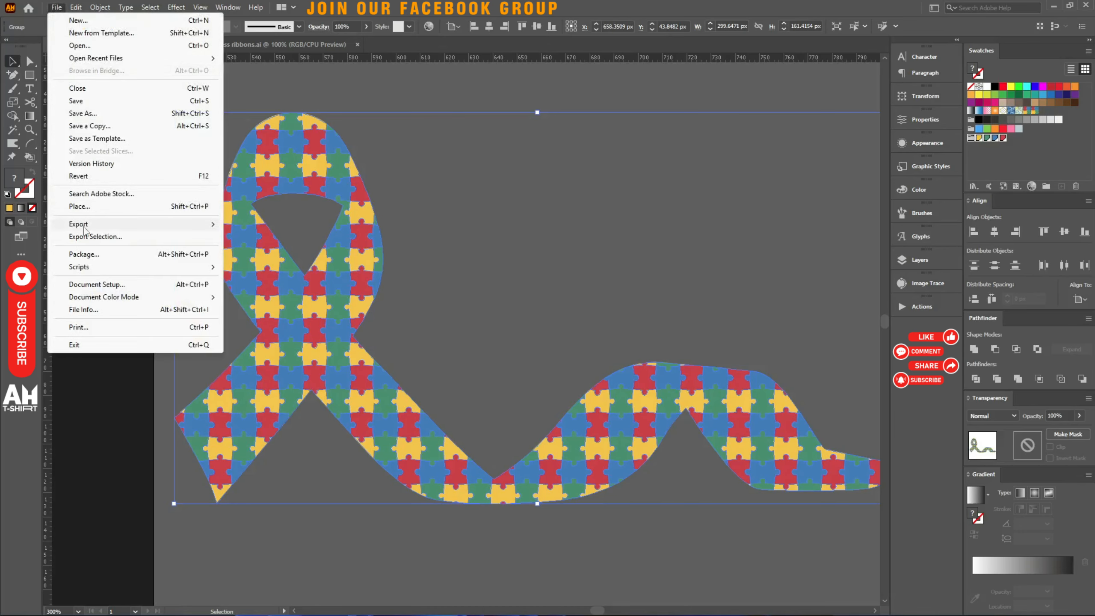
mouse_move(151, 267)
click(239, 292)
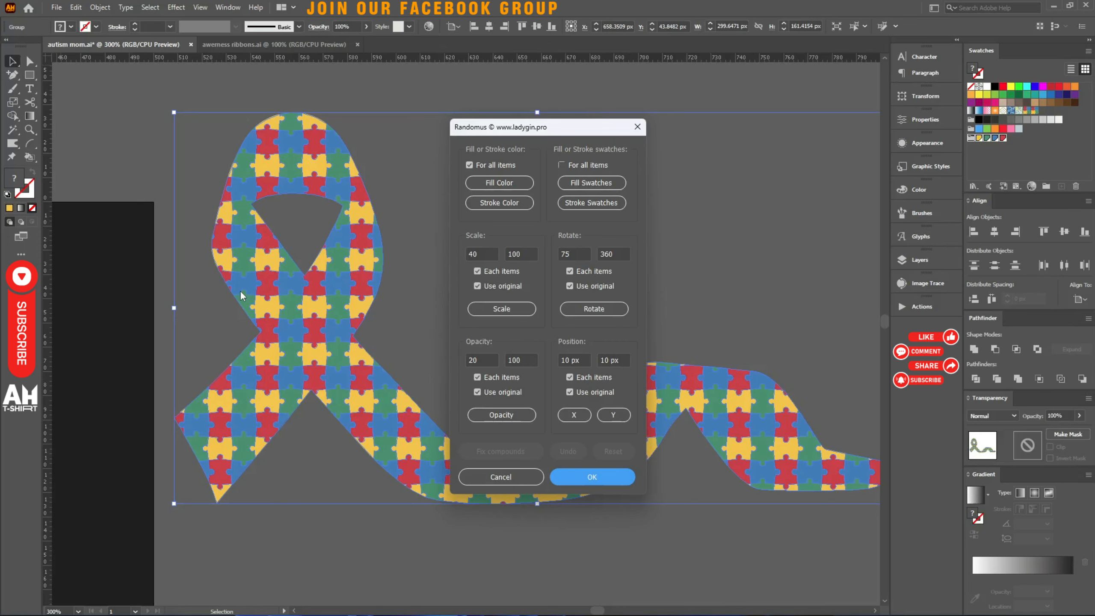
drag(495, 128, 520, 56)
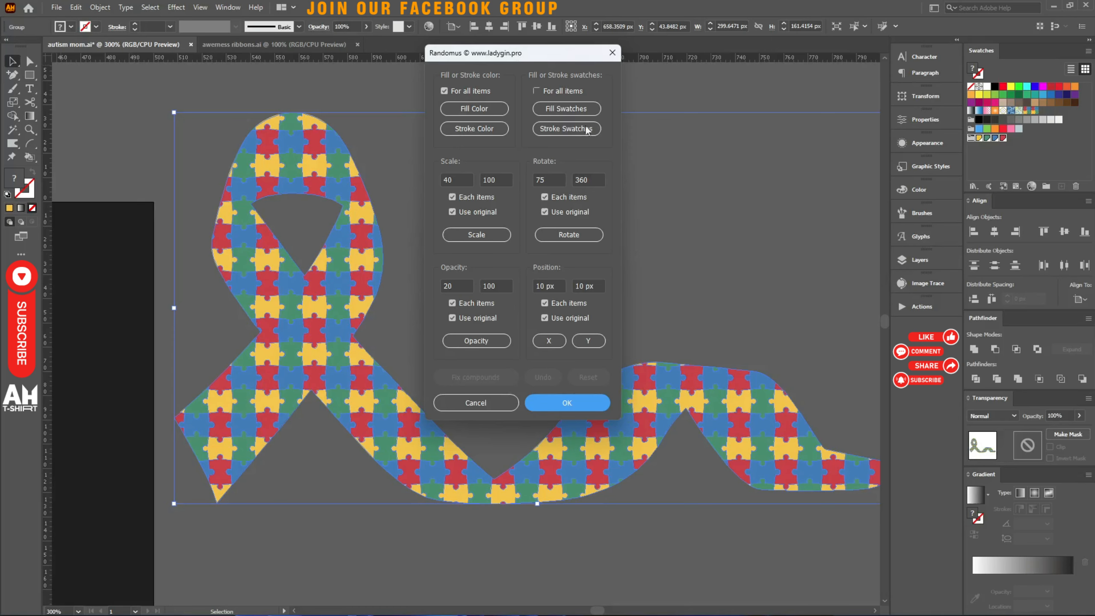
drag(523, 59, 534, 65)
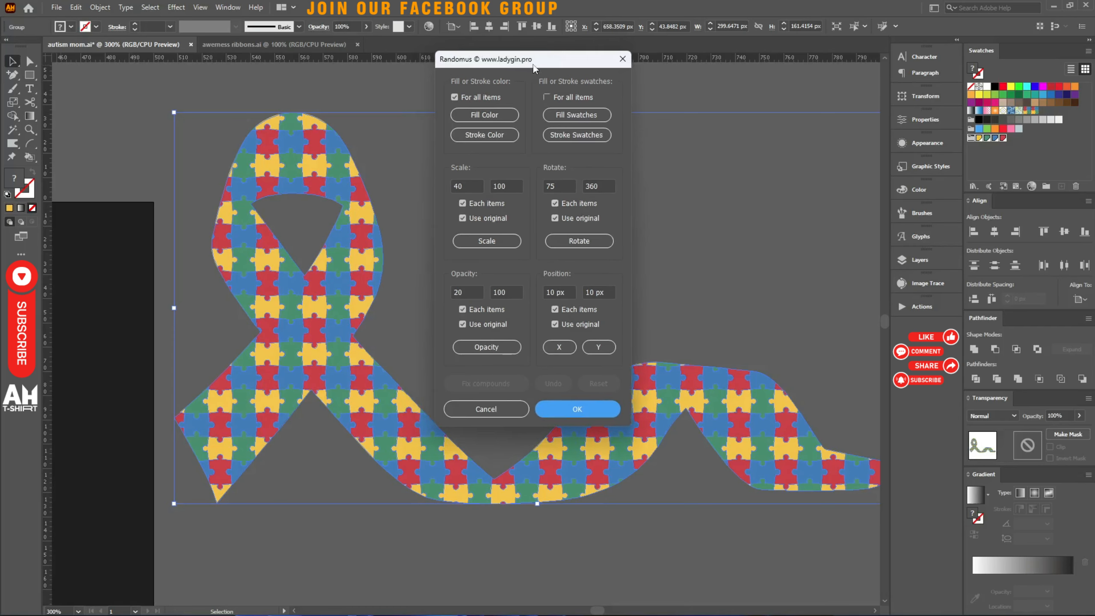
click(547, 97)
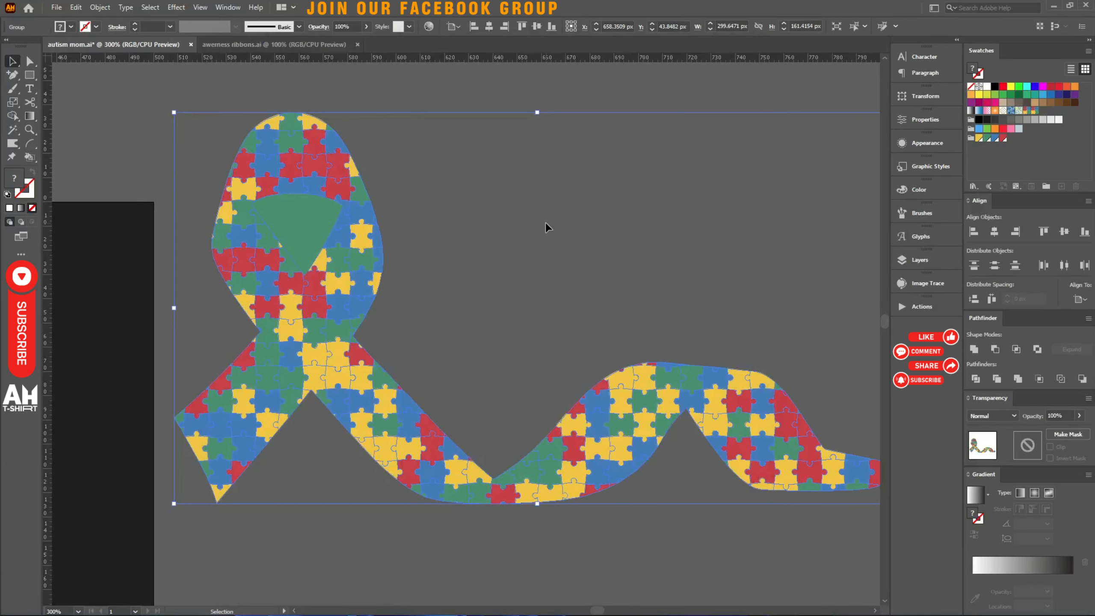
click(472, 243)
Step: Remove the green piece filling the opening of the recoloured ribbon's loop
scroll(477, 246, down, 1)
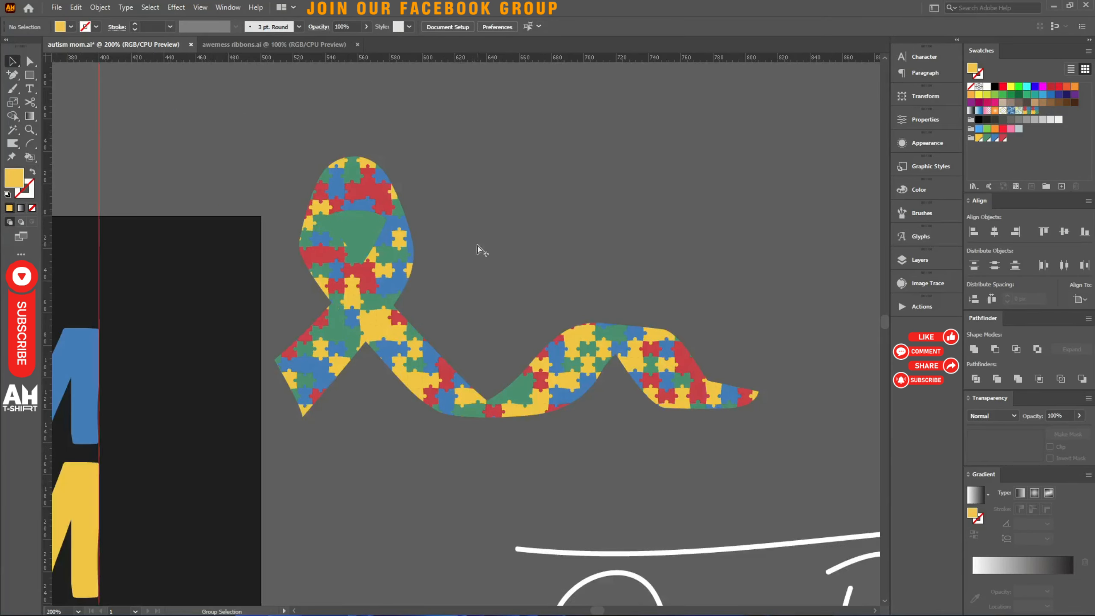
drag(601, 249, 573, 232)
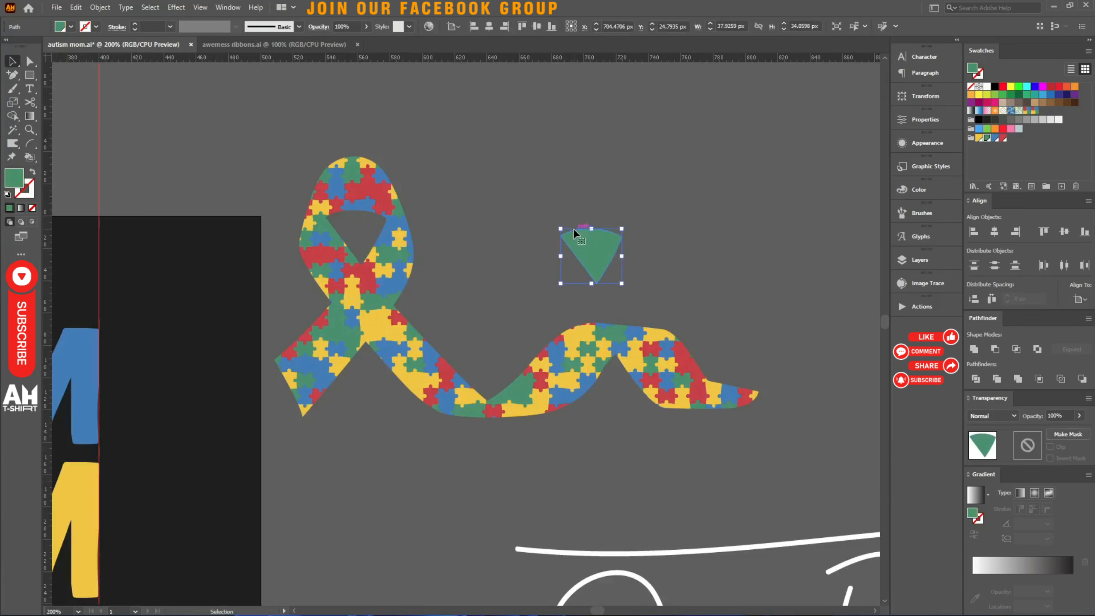
key(Delete)
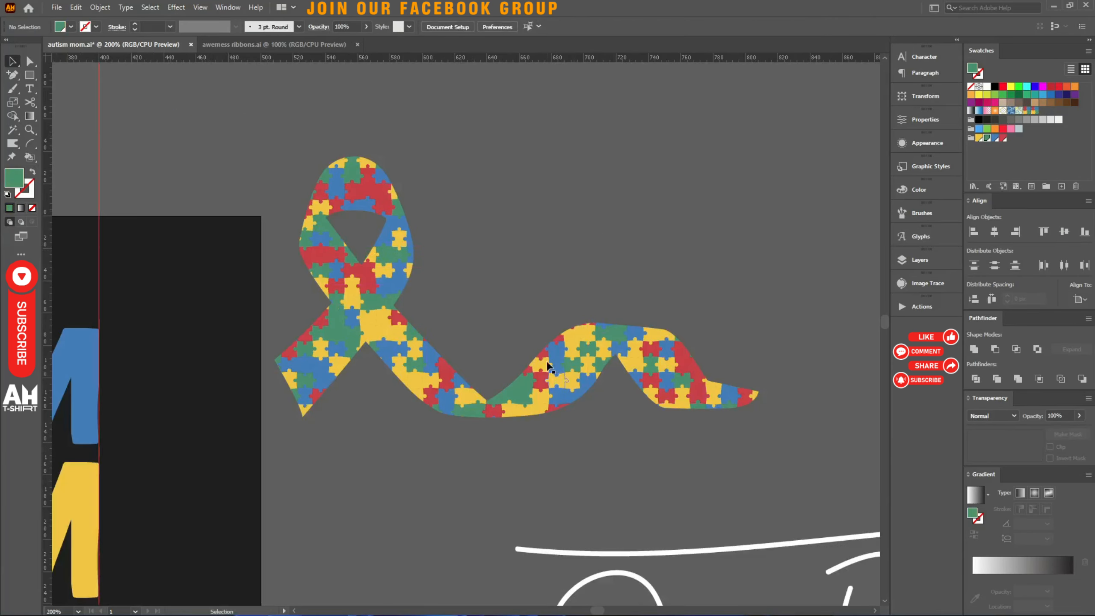
scroll(556, 375, up, 2)
scroll(427, 336, down, 2)
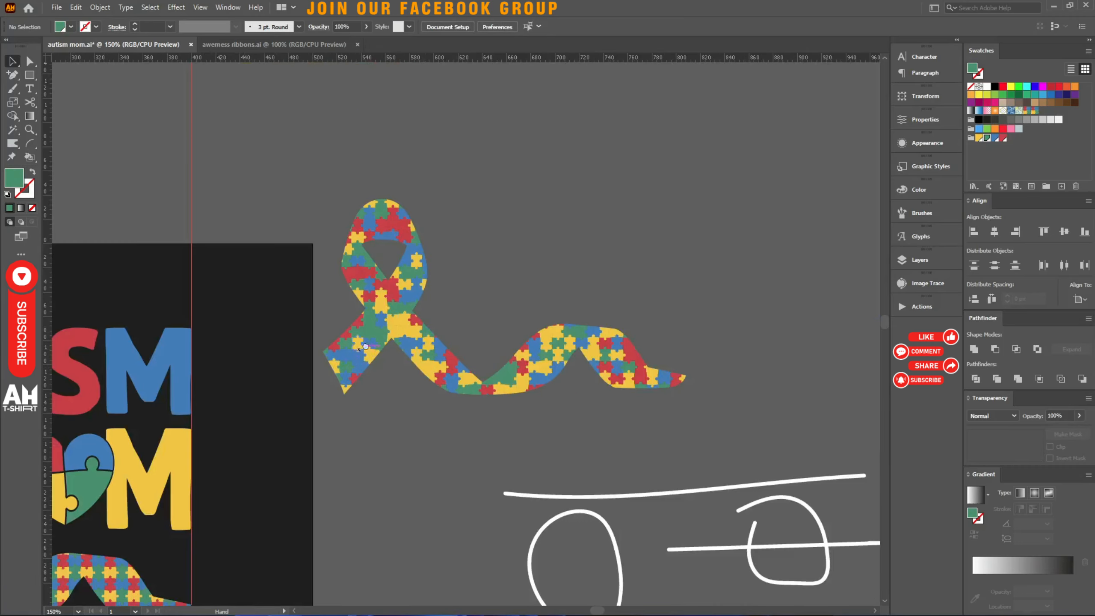
Step: Move the recoloured ribbon onto the artboard and align it exactly over the previous ribbon above STRONGER
drag(438, 491, 875, 355)
drag(748, 299, 723, 257)
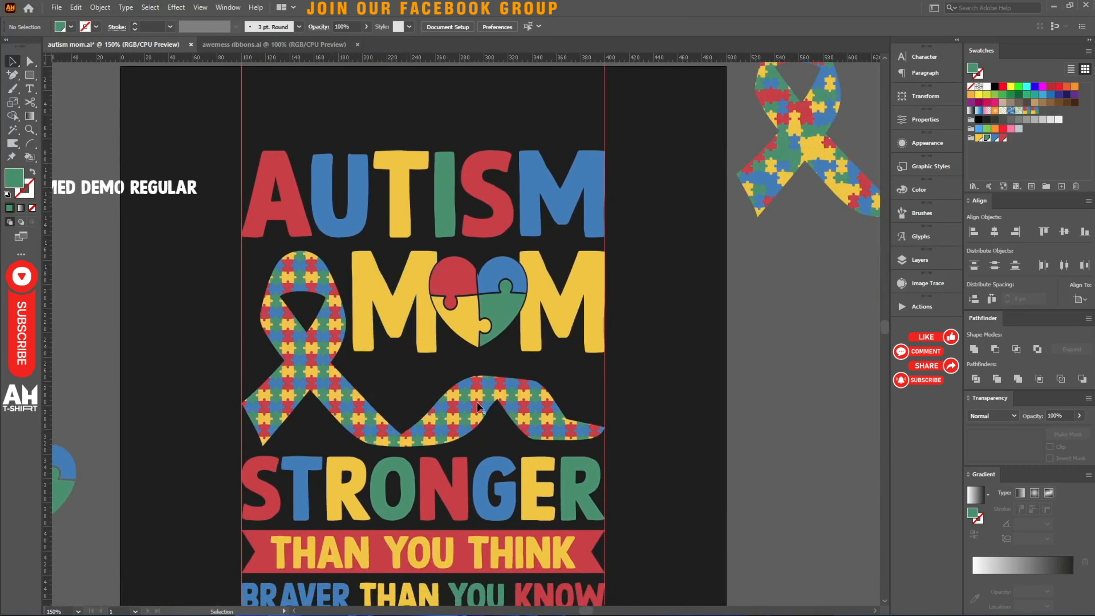
drag(688, 347, 500, 376)
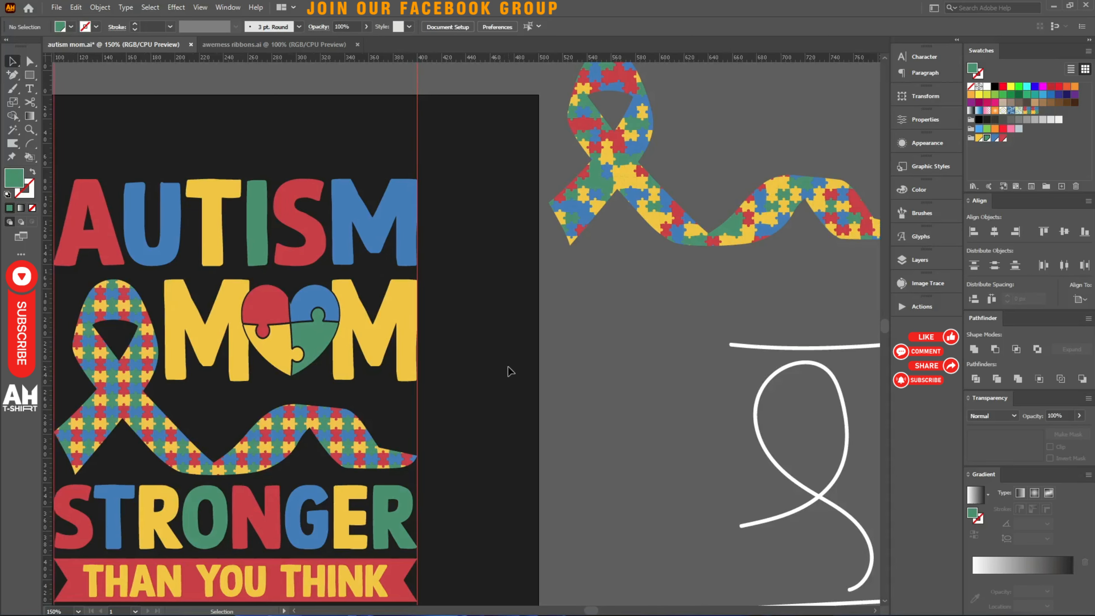
mouse_move(673, 335)
mouse_down()
mouse_move(574, 362)
mouse_move(594, 332)
mouse_move(693, 271)
mouse_move(561, 363)
mouse_move(657, 320)
mouse_up()
drag(627, 172, 209, 447)
click(993, 233)
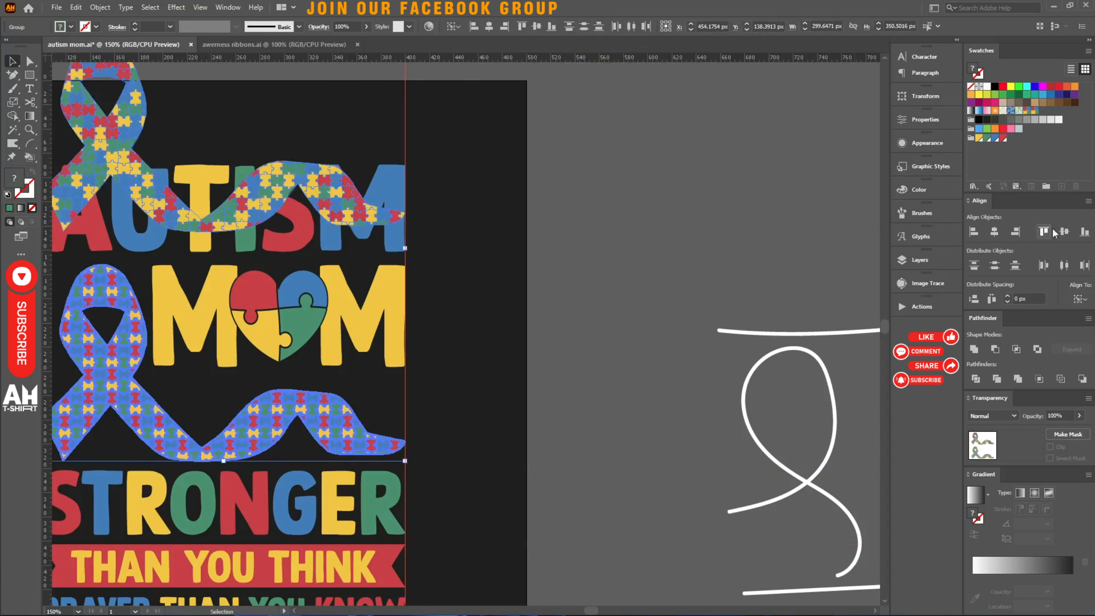
click(540, 322)
Step: Examine the recoloured ribbon's puzzle pieces and how it fits the whole T-shirt design
scroll(337, 362, up, 2)
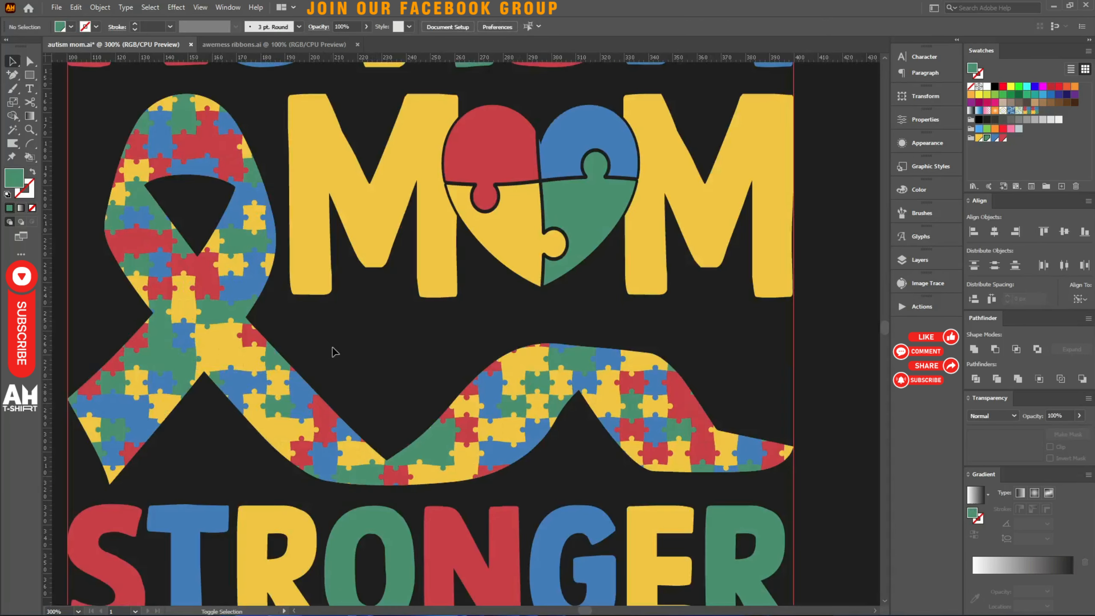
click(295, 415)
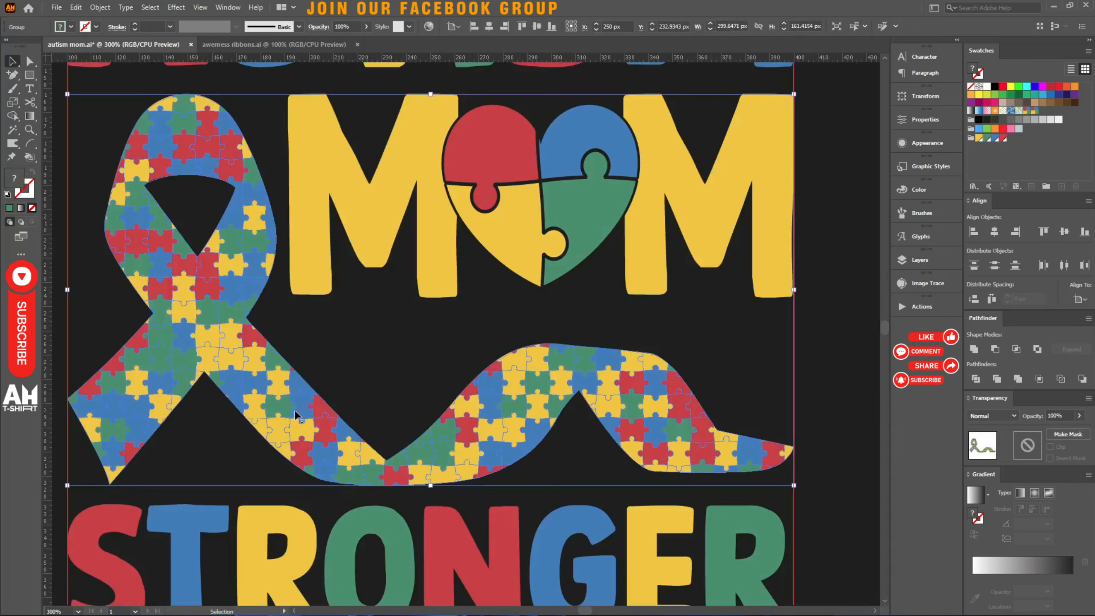
click(331, 326)
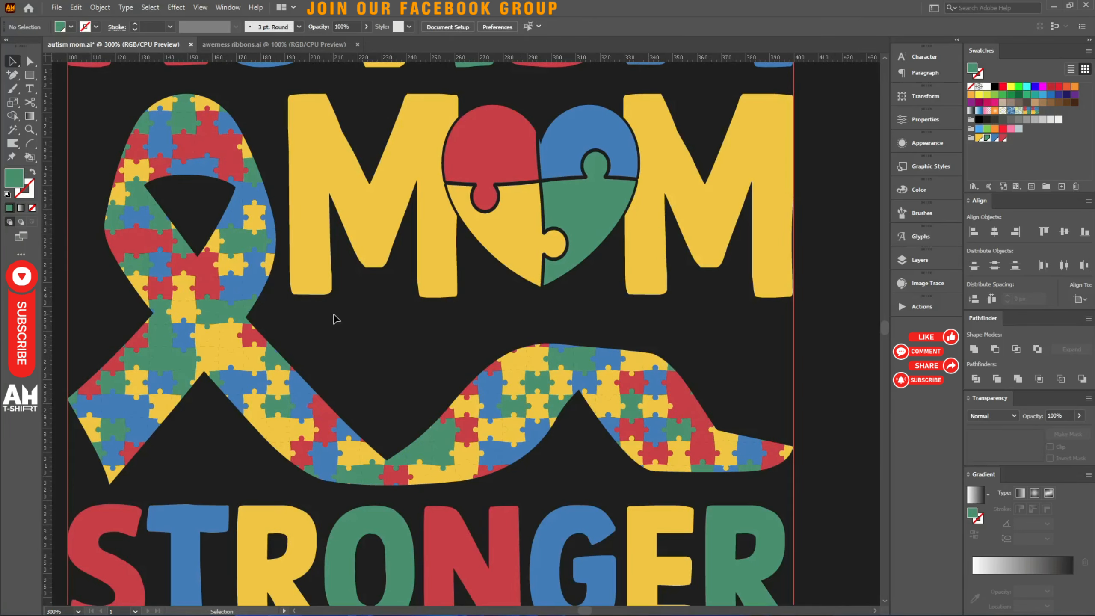
scroll(319, 332, down, 1)
scroll(623, 283, down, 1)
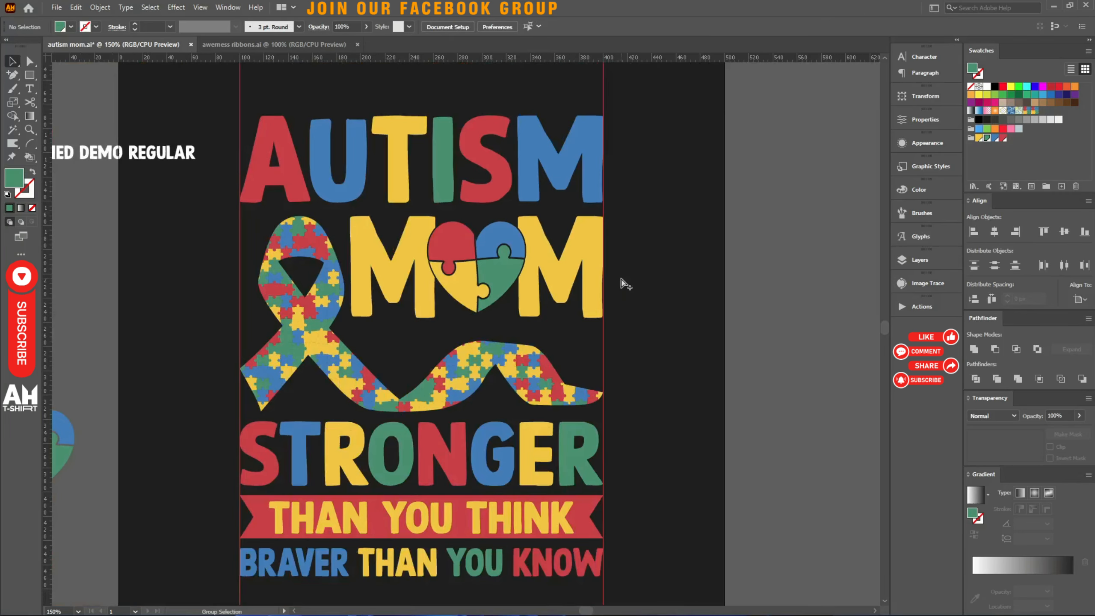
scroll(625, 328, down, 2)
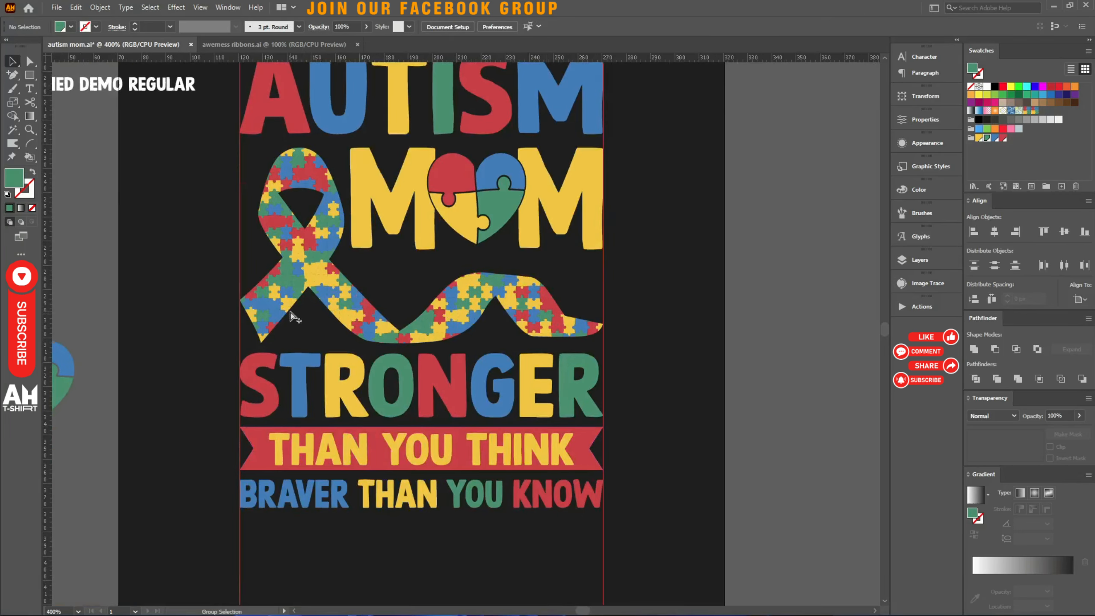
scroll(292, 316, up, 3)
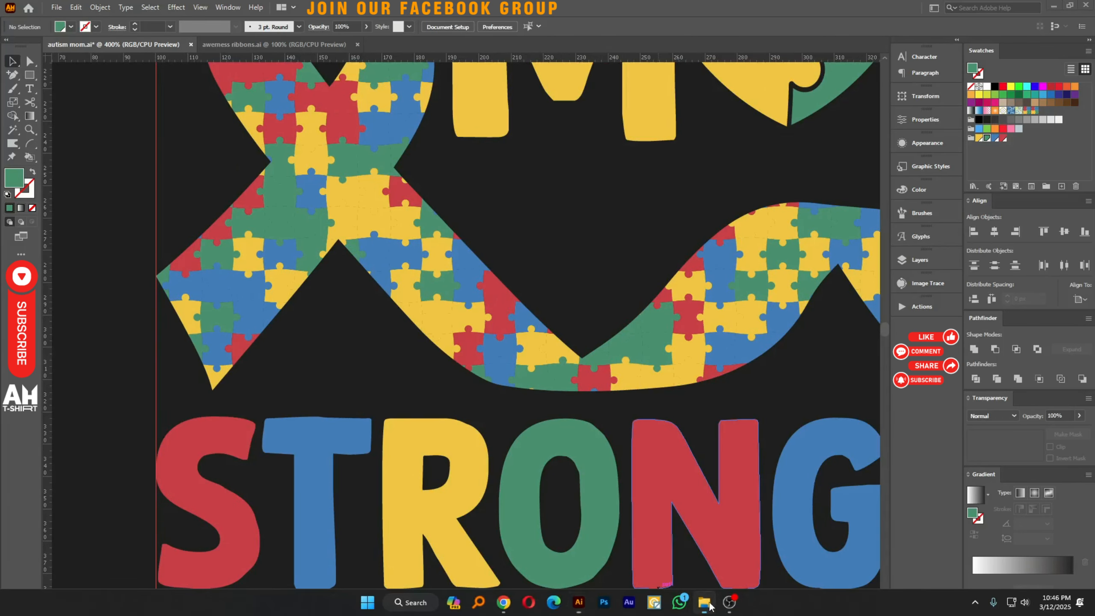
Step: Find Hand 05.eps in the autism resource folder and open it in Illustrator
click(706, 603)
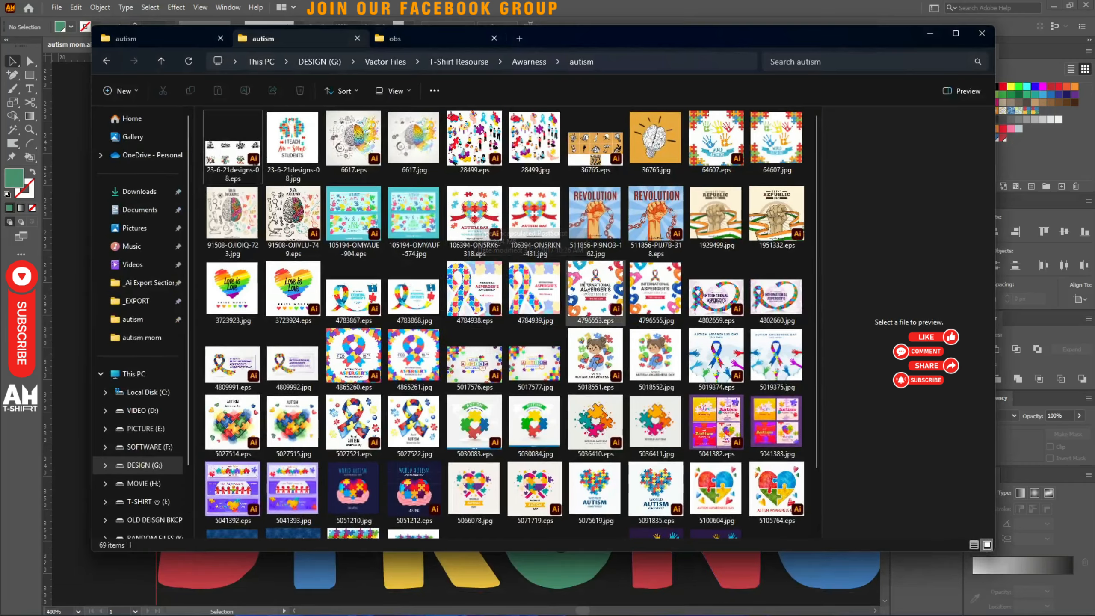
click(732, 376)
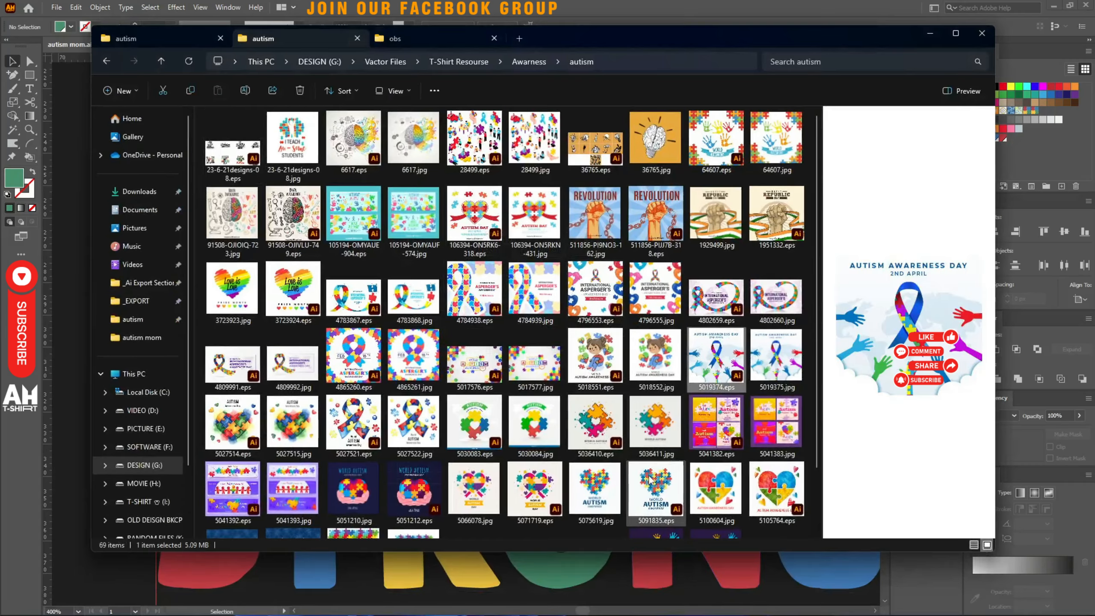
scroll(399, 444, down, 2)
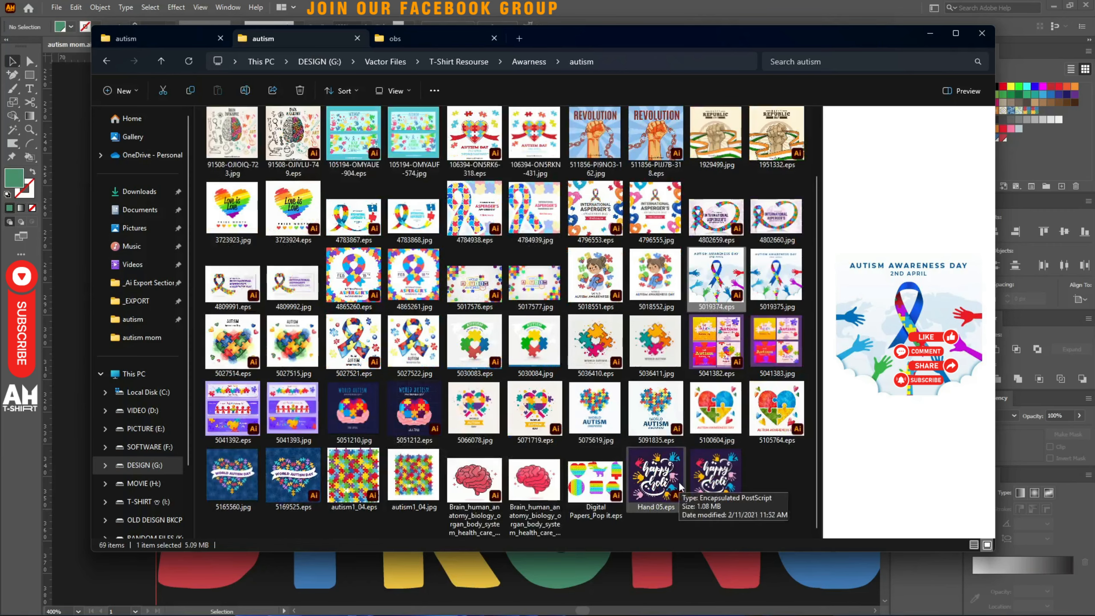
drag(656, 476, 603, 8)
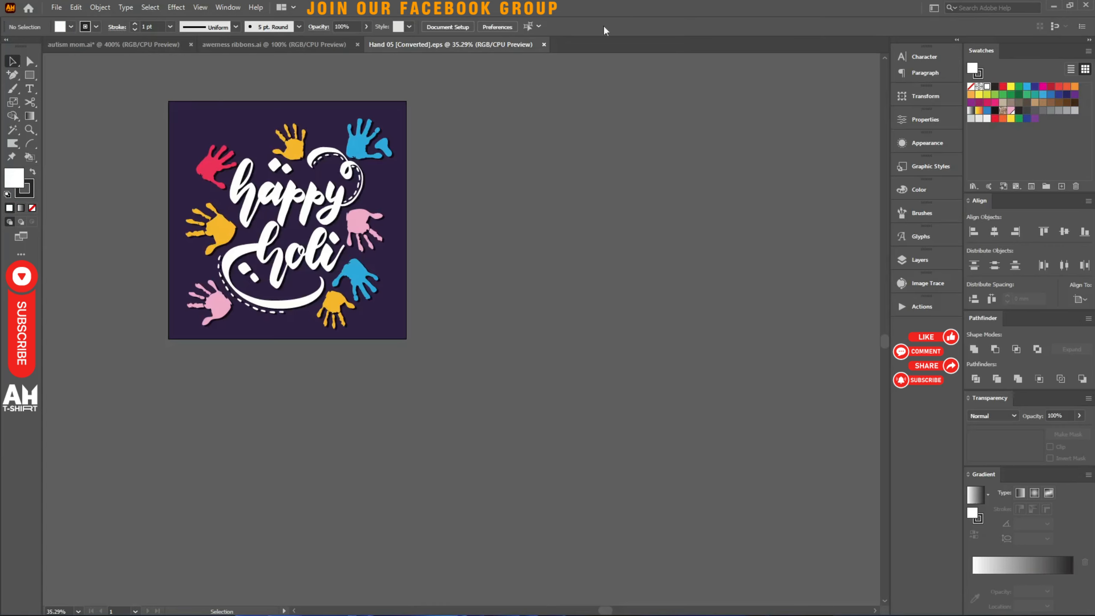
Step: Copy the red handprint from the happy holi artwork and paste it into the autism mom document
scroll(238, 168, up, 3)
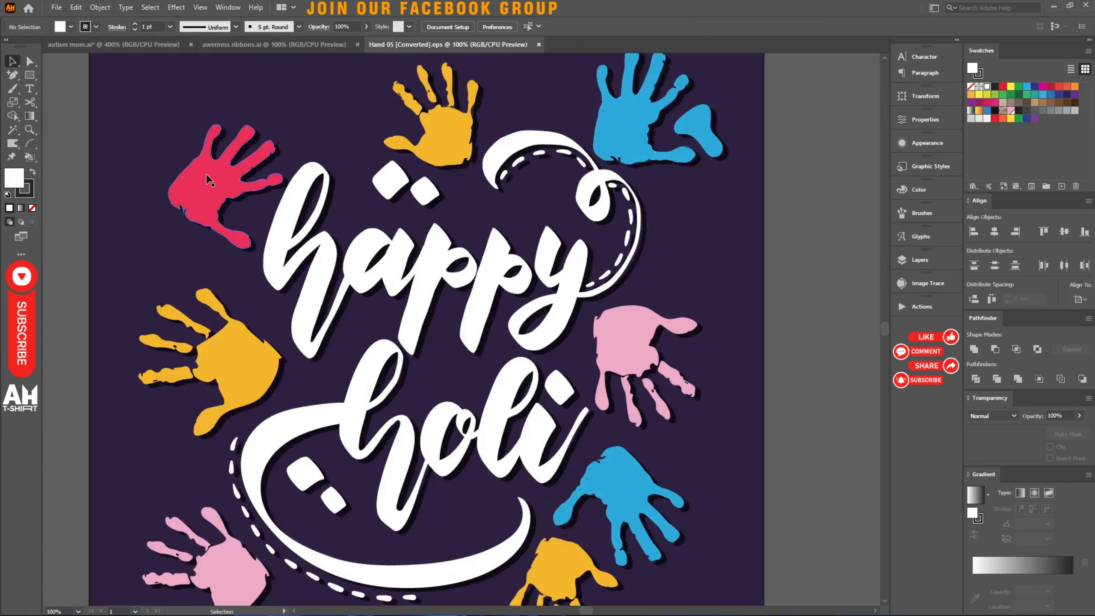
double_click(206, 173)
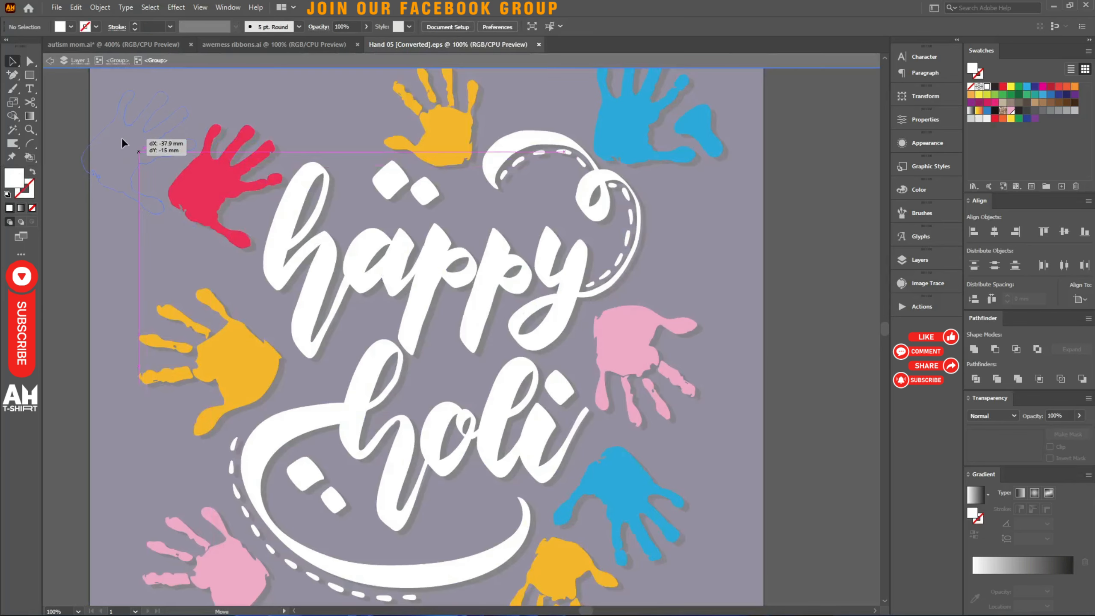
click(104, 40)
key(ctrl+v)
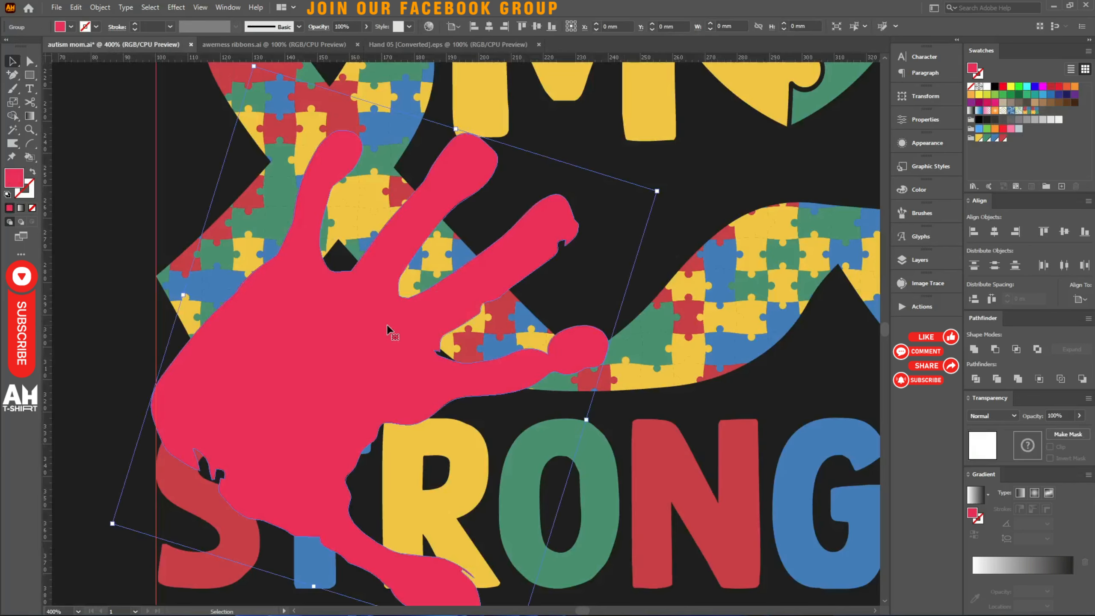
Step: Scale the pasted handprint down to about 13 px wide in the gap below the ribbon's crossing
drag(586, 422, 345, 359)
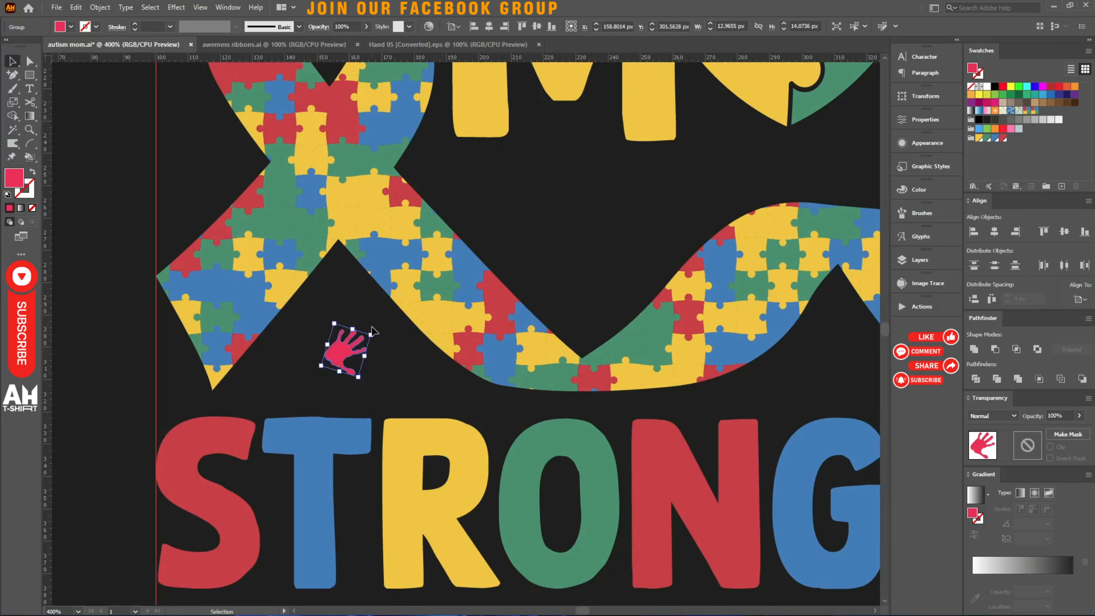
click(372, 327)
scroll(341, 372, down, 2)
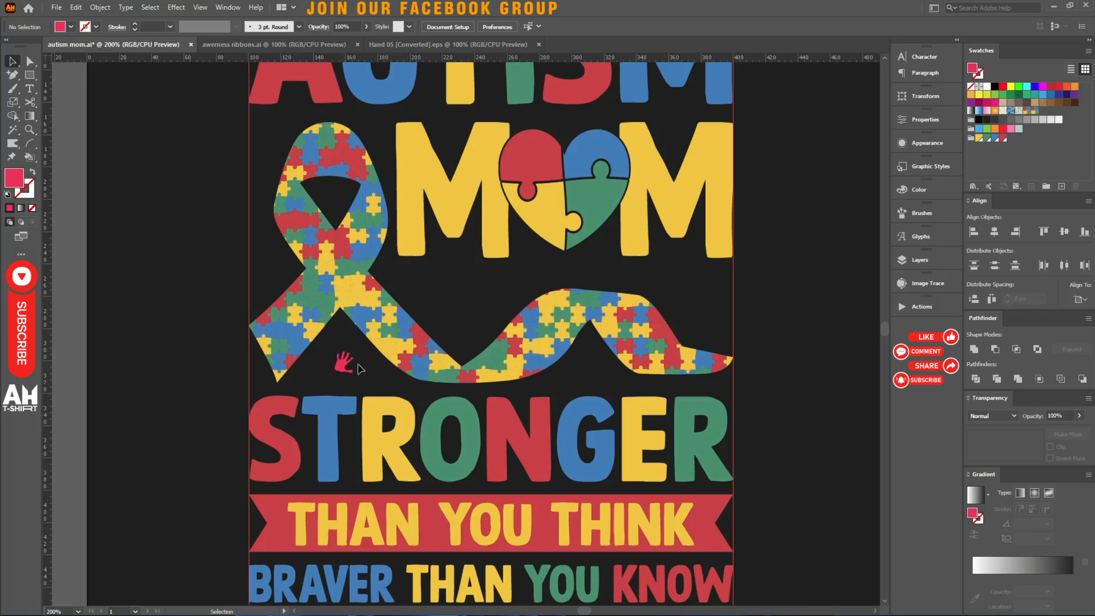
Step: Try rotated handprint copies above the ribbon's dip and above its tail end, and delete them
drag(343, 368, 684, 302)
click(788, 325)
scroll(483, 317, up, 1)
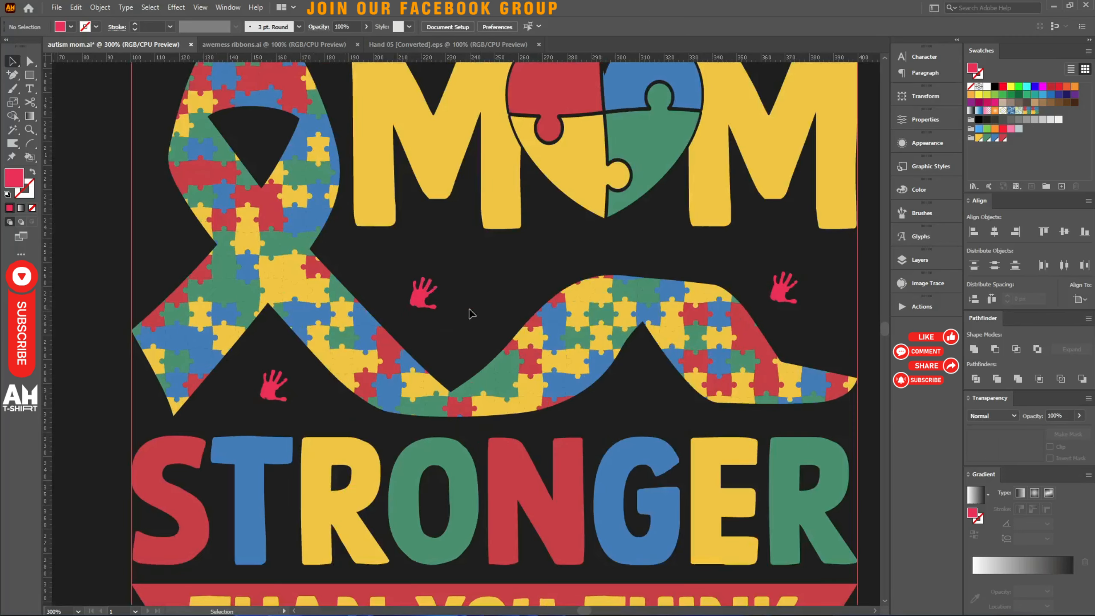
click(791, 295)
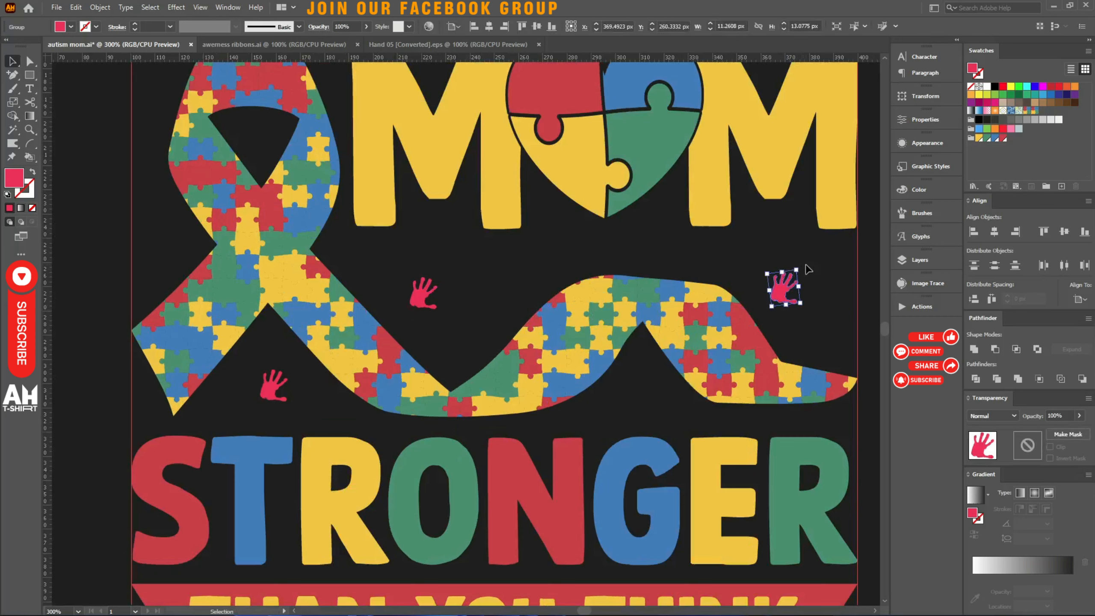
drag(801, 264, 786, 259)
drag(400, 292, 796, 302)
click(464, 349)
key(Delete)
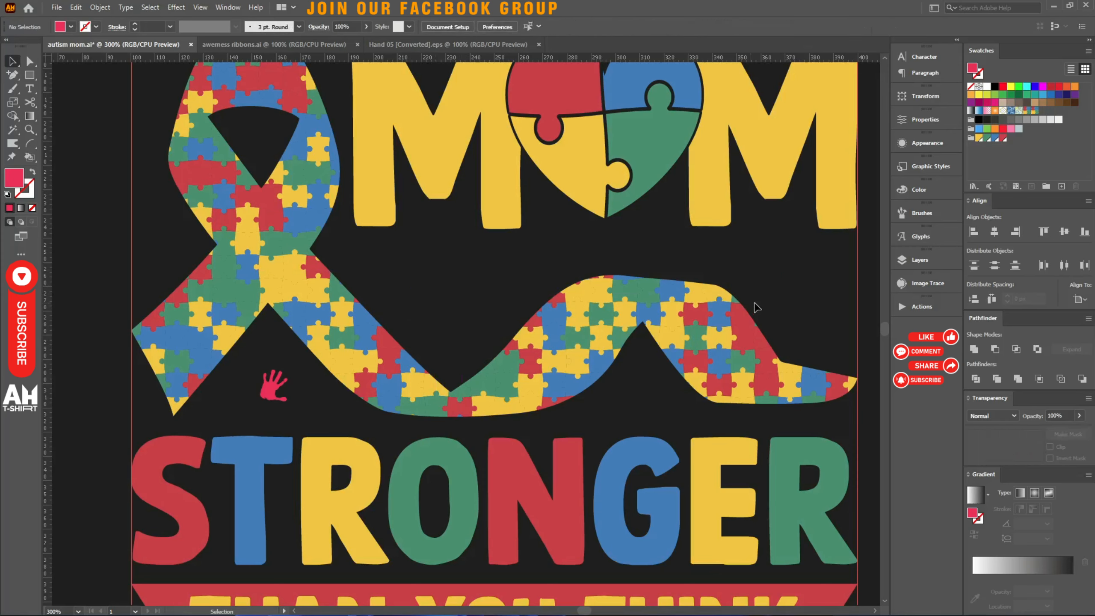
Step: Duplicate the handprint into the empty spaces around the ribbon and above the two Ms of MOM
click(268, 398)
drag(285, 389, 643, 404)
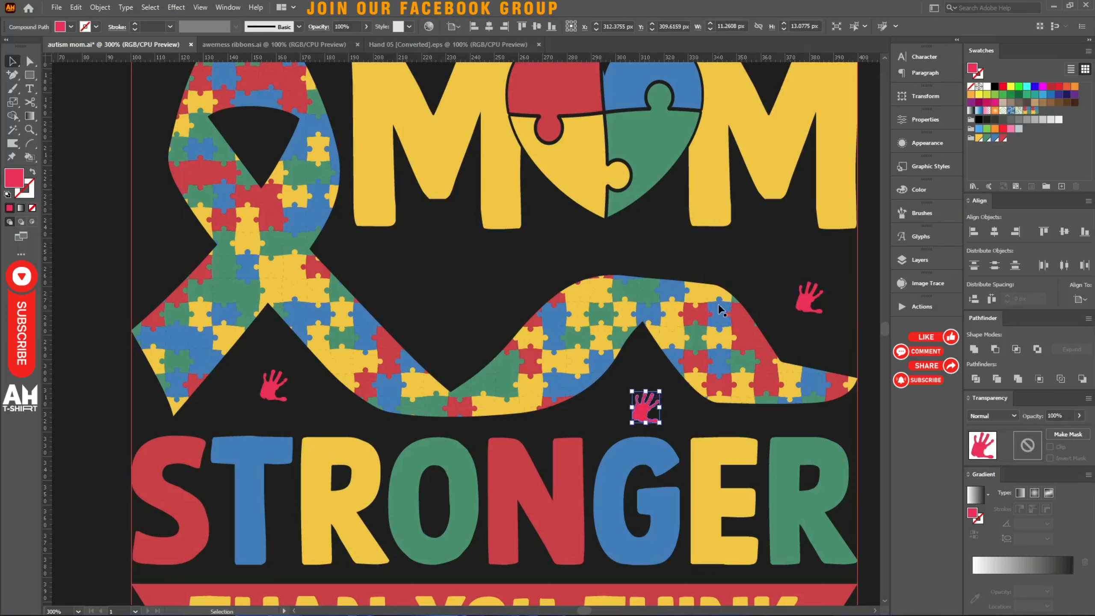
scroll(733, 409, up, 5)
drag(760, 411, 113, 339)
drag(224, 509, 113, 154)
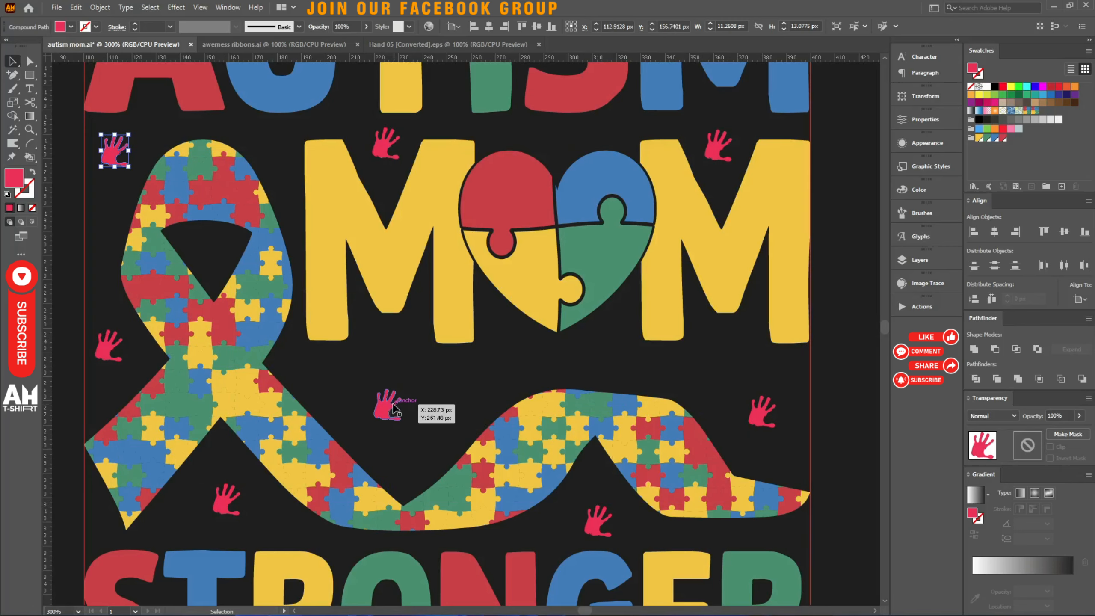
drag(390, 408, 272, 139)
click(477, 385)
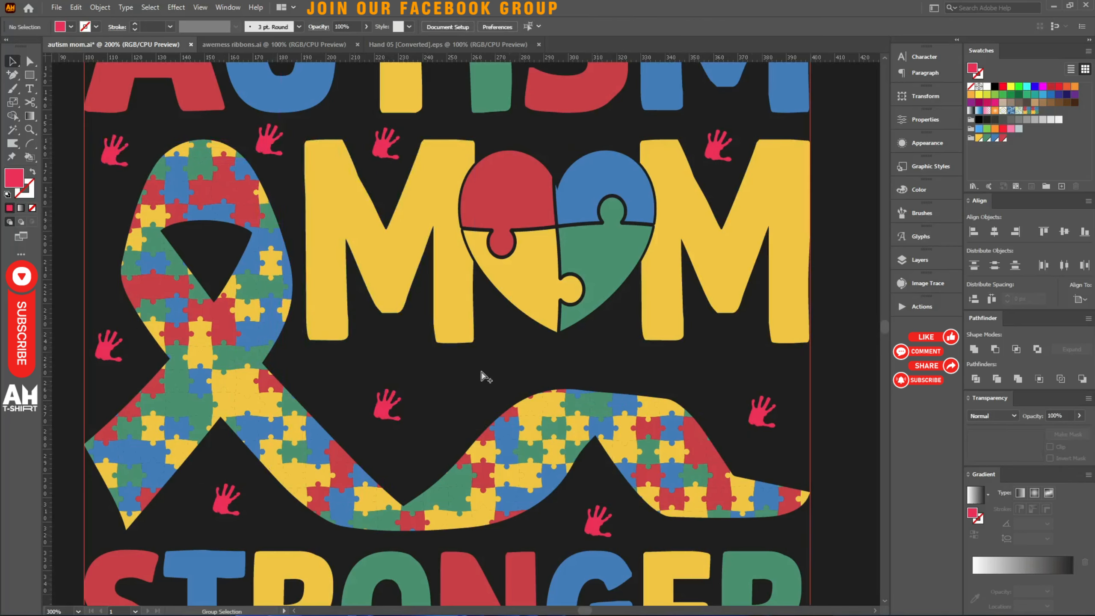
scroll(481, 373, down, 3)
drag(221, 461, 356, 337)
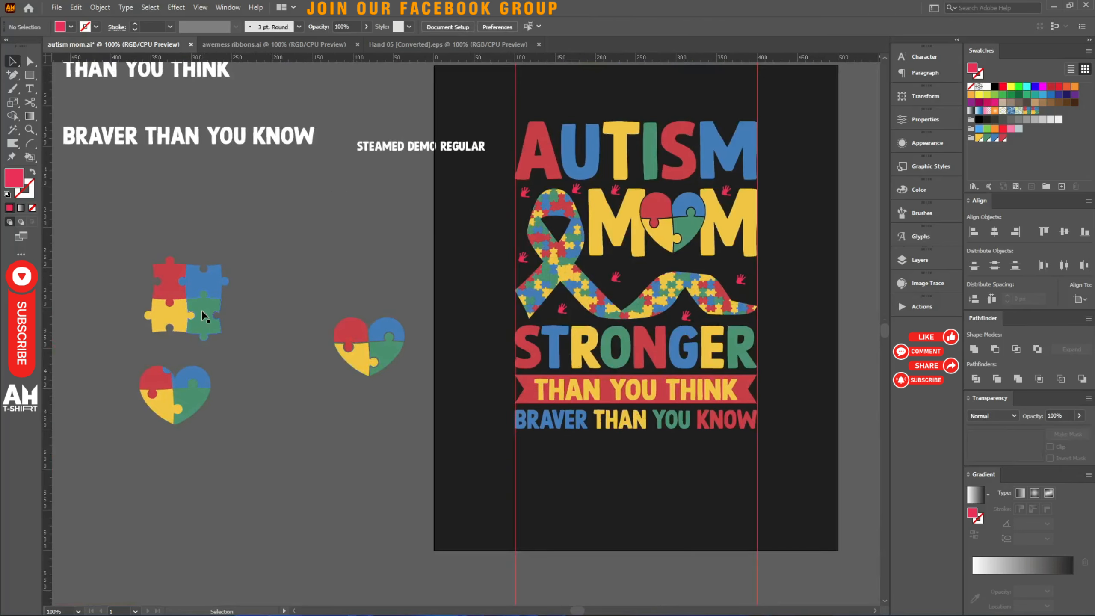
Step: Place a copy of the four-piece puzzle beside the ribbon, scaled down to about 27 px wide
drag(205, 316, 486, 253)
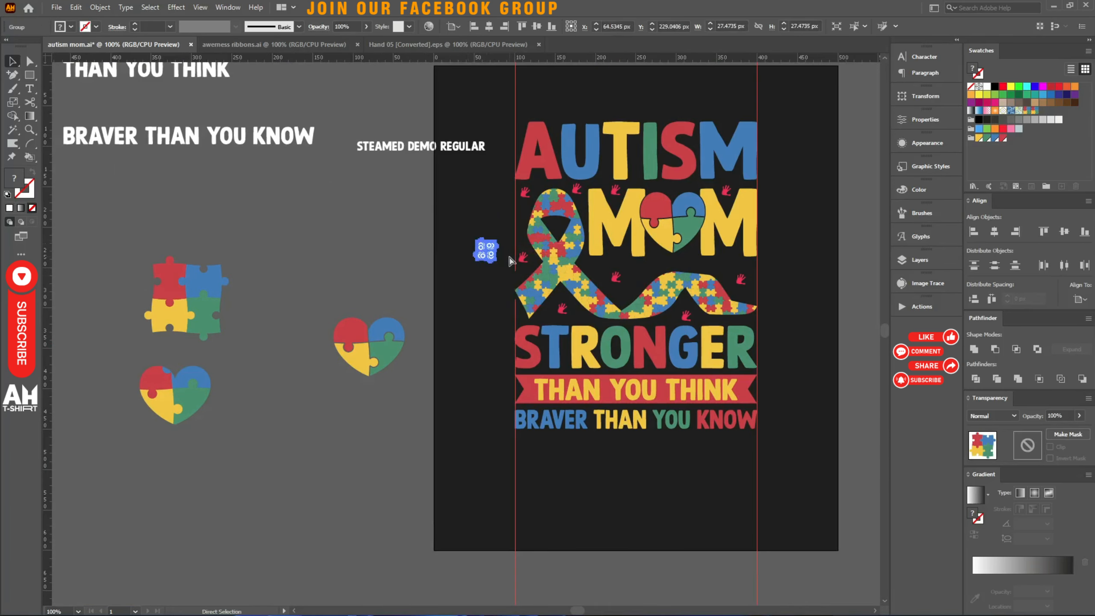
scroll(550, 245, up, 2)
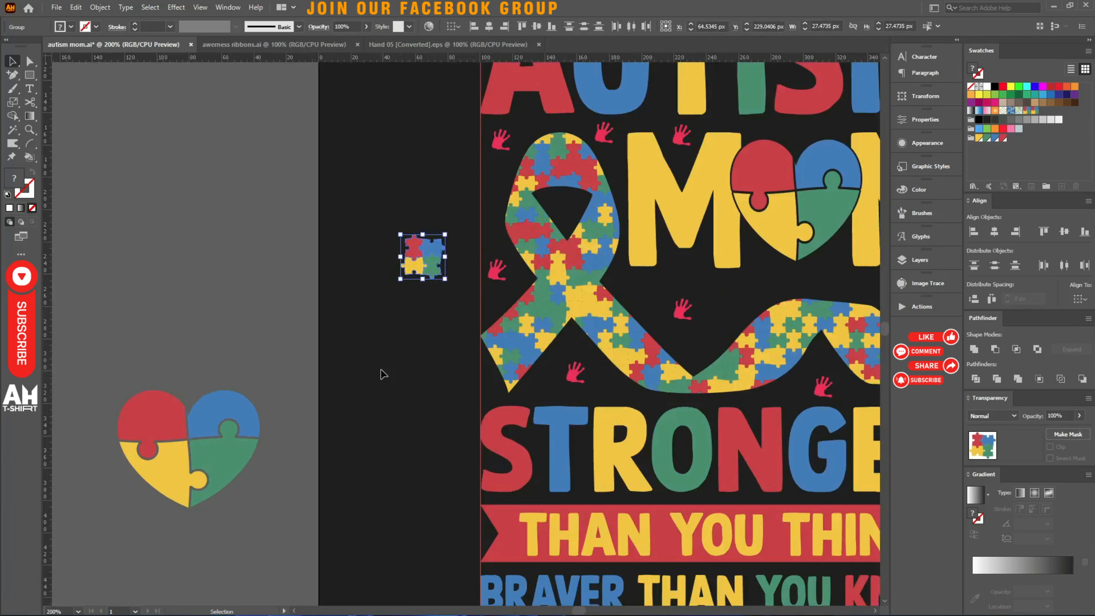
click(381, 369)
Step: Separate the small puzzle copy into its red-yellow and blue-green pairs and scale the pieces down further
drag(396, 348, 239, 356)
scroll(271, 270, up, 1)
drag(277, 277, 271, 355)
drag(291, 403, 196, 267)
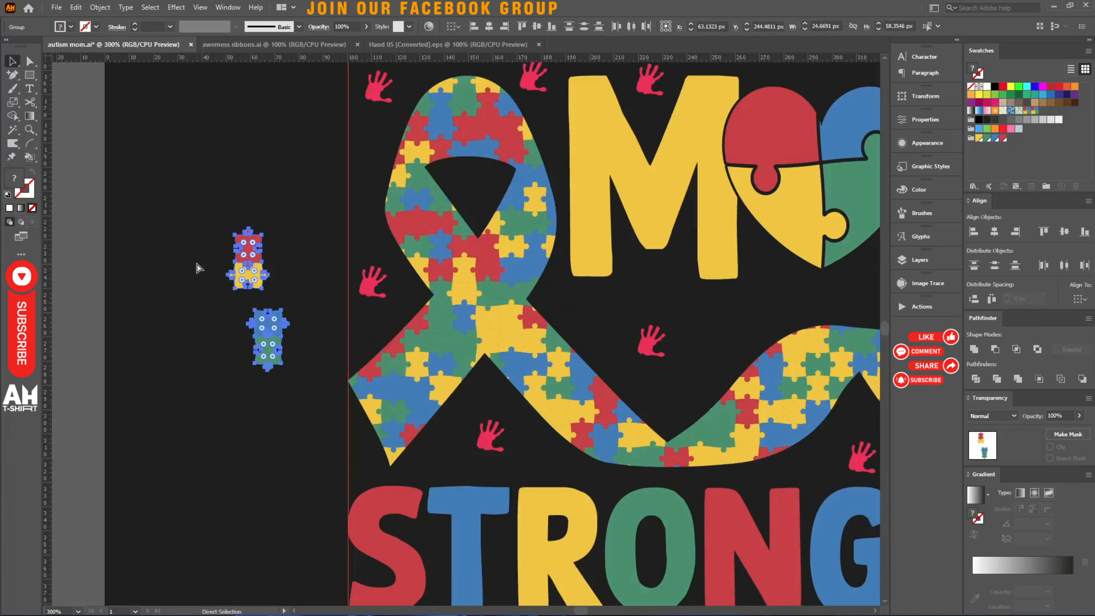
key(ctrl)
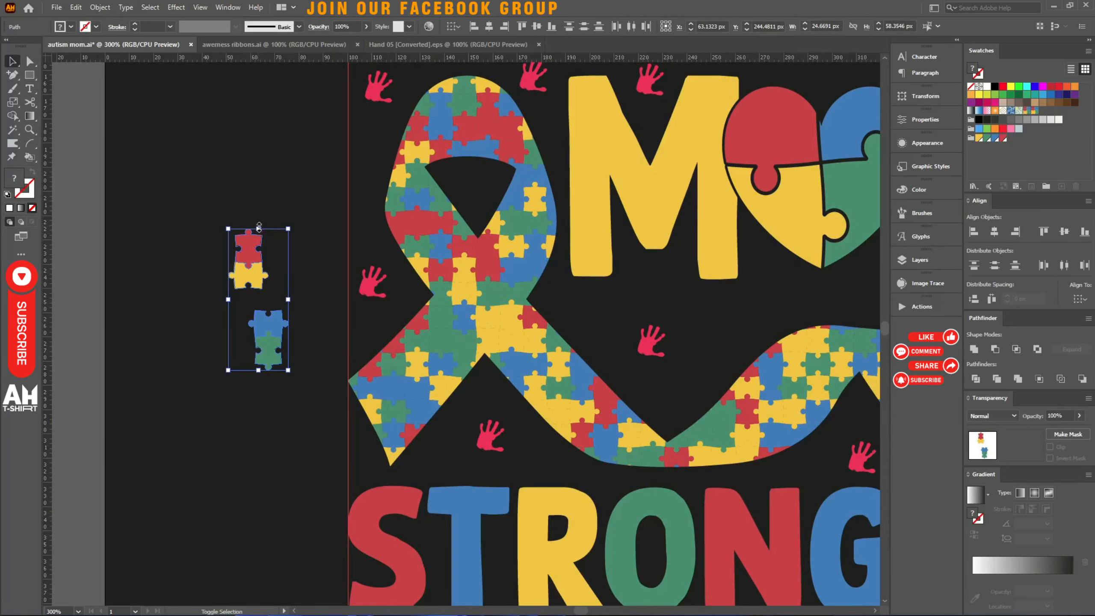
drag(258, 227, 258, 269)
click(260, 405)
Step: Move the yellow and green pieces under the ribbon's crossing, and the blue and red ones into the gap below the first M
drag(263, 369, 536, 471)
drag(251, 302, 483, 428)
drag(537, 427, 449, 374)
drag(180, 284, 491, 259)
drag(165, 224, 617, 303)
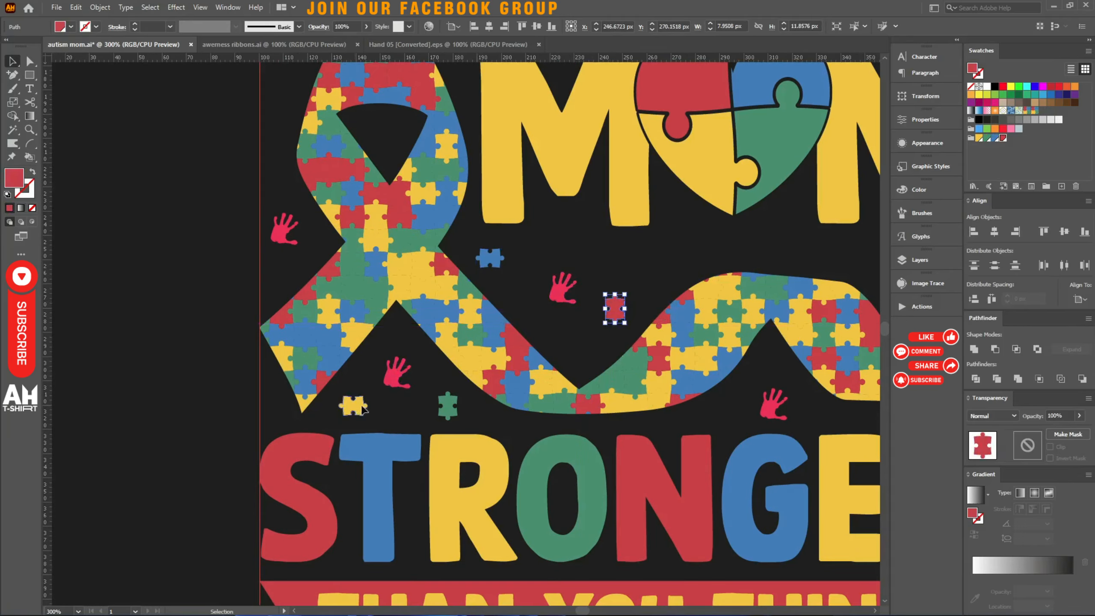
Step: Duplicate the yellow, green and red puzzle pieces into the empty spaces between MOM and the ribbon's wave
drag(363, 408, 575, 241)
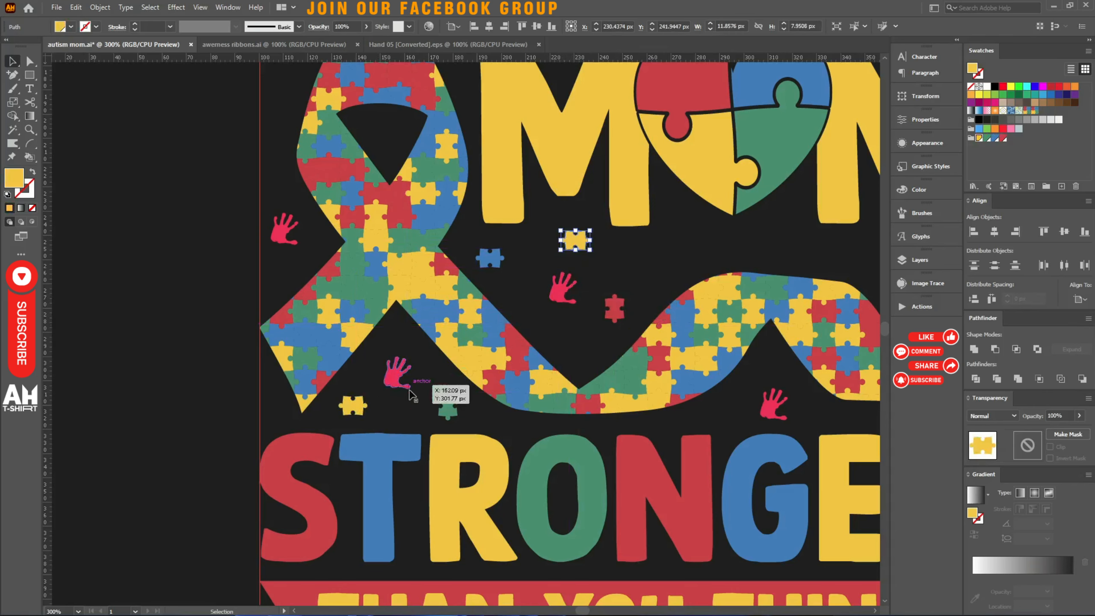
drag(448, 410, 563, 334)
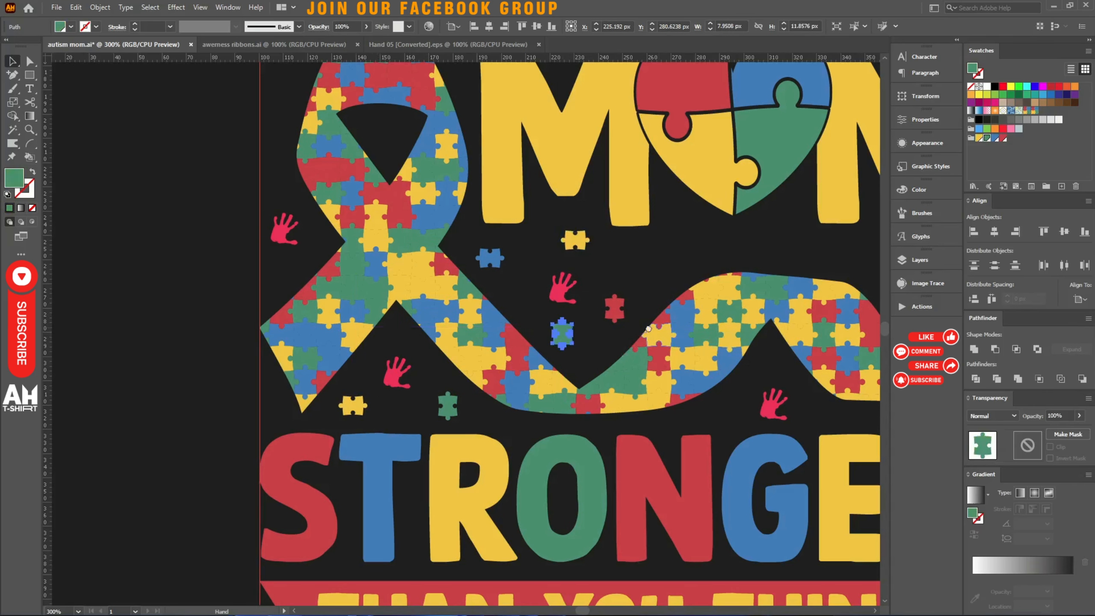
drag(647, 329, 427, 335)
drag(119, 415, 439, 260)
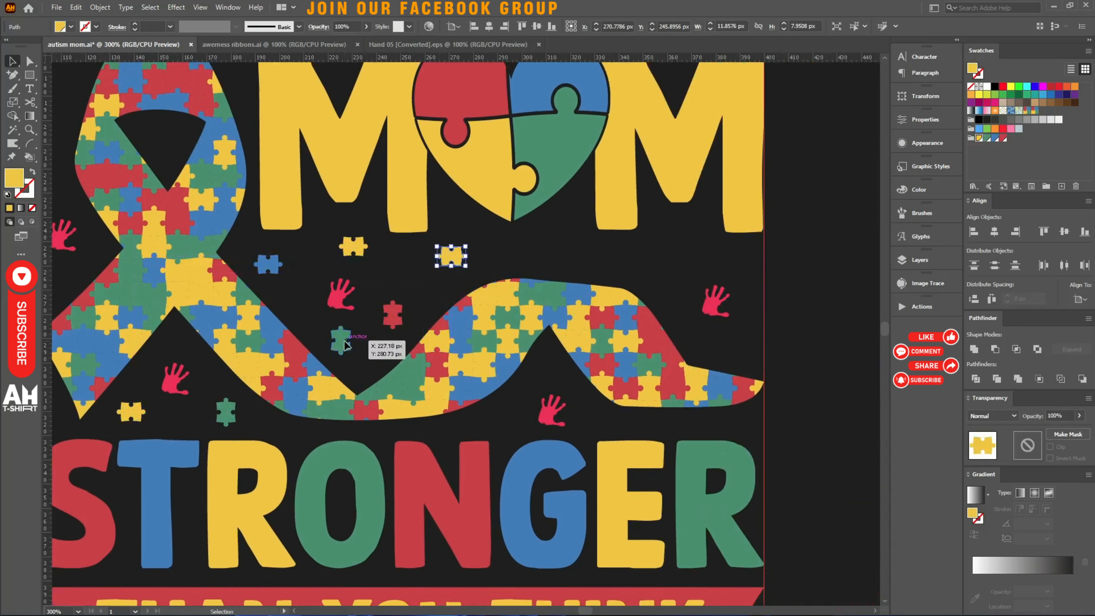
drag(344, 341, 675, 261)
drag(392, 315, 564, 247)
Step: Replace the handprint above the ribbon loop with a blue piece, and duplicate pieces above the heart and along the ribbon's outer edge
scroll(517, 368, down, 1)
drag(488, 329, 512, 209)
click(320, 213)
key(Delete)
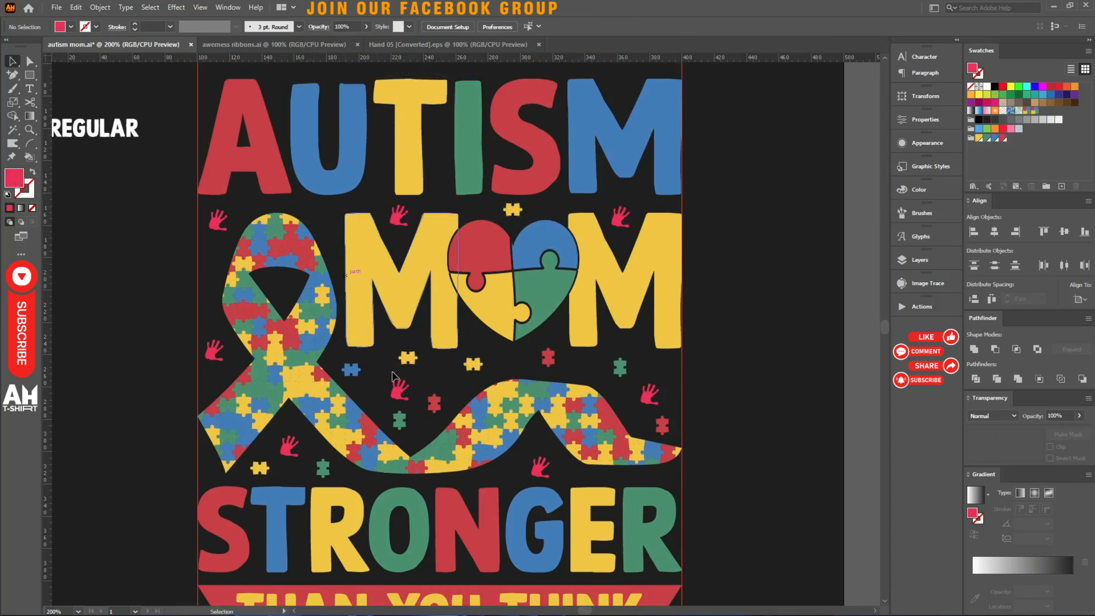
drag(352, 364, 325, 211)
drag(434, 402, 224, 312)
drag(323, 469, 212, 470)
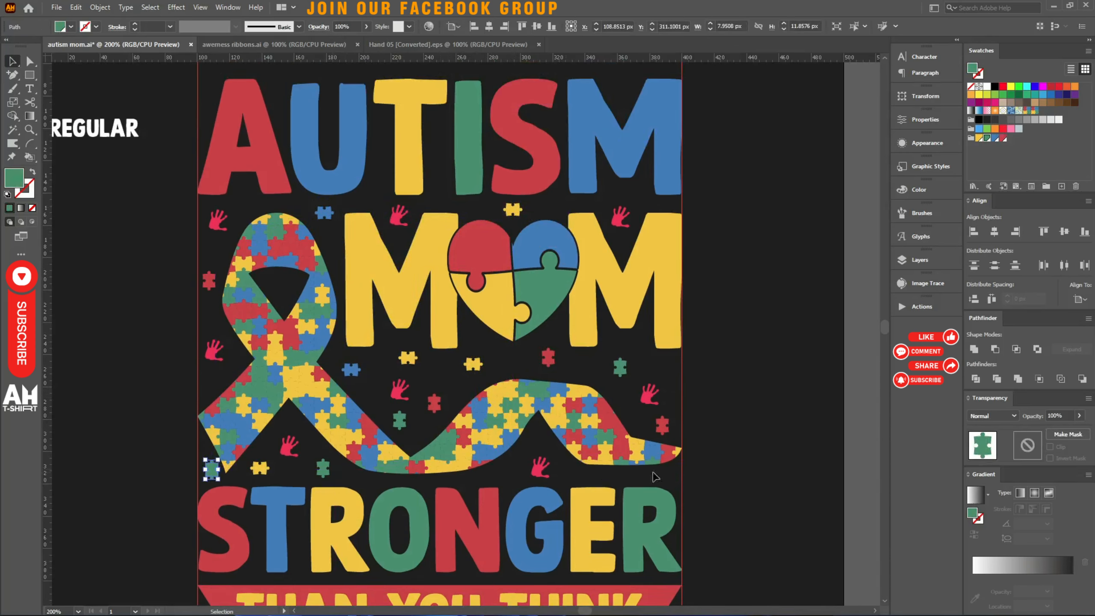
Step: Nudge the puzzle pieces and handprint below the first M and the heart to space them evenly above the ribbon's dip
scroll(662, 459, up, 2)
drag(619, 329, 633, 323)
drag(574, 273, 550, 268)
drag(434, 268, 409, 269)
scroll(714, 360, down, 1)
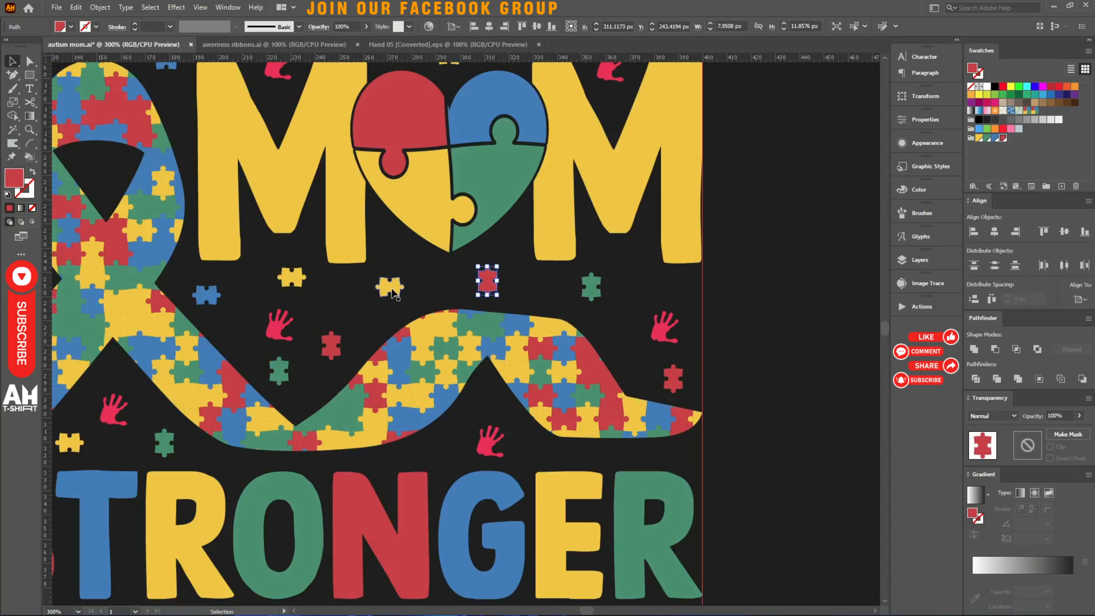
drag(391, 287, 403, 286)
drag(331, 346, 349, 331)
drag(282, 366, 298, 376)
drag(285, 323, 287, 271)
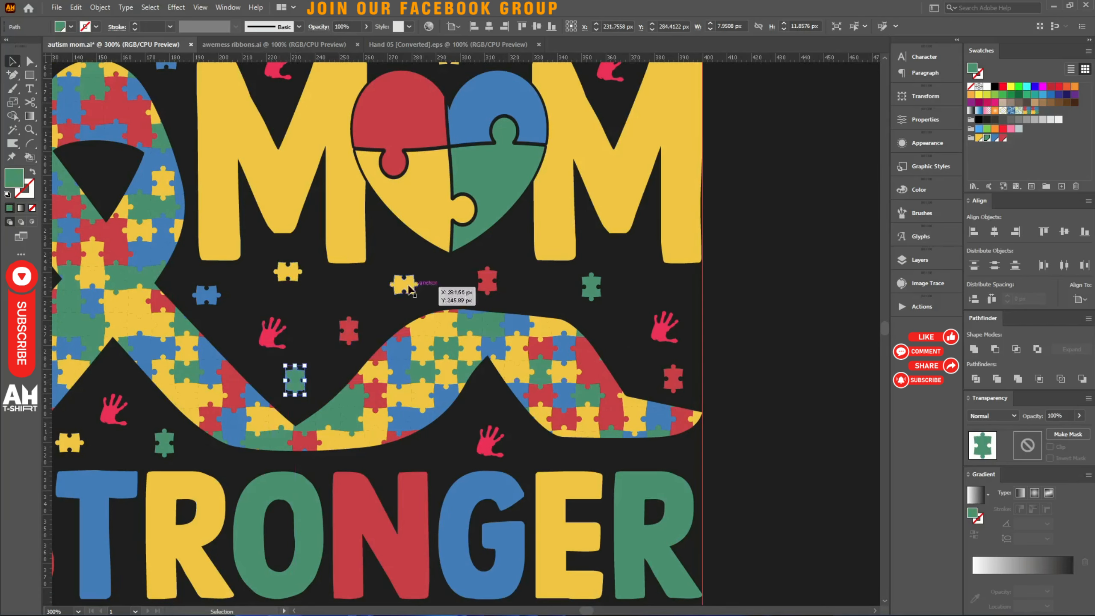
Step: Shift the handprint, red piece and green piece above the ribbon's tail end for more even spacing
drag(665, 326, 636, 333)
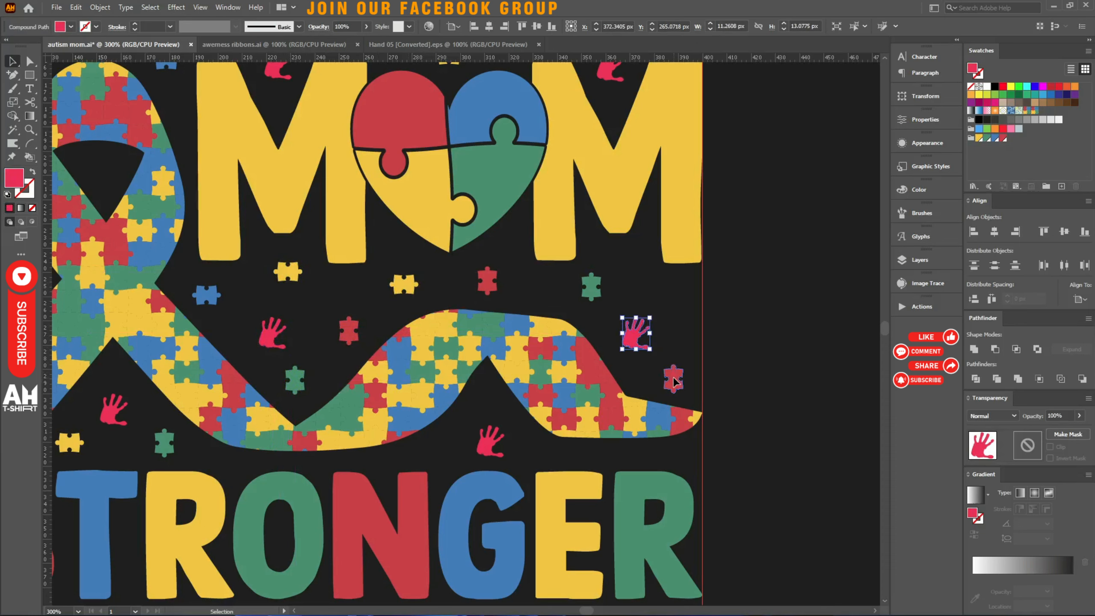
drag(673, 382, 679, 376)
drag(592, 292, 589, 288)
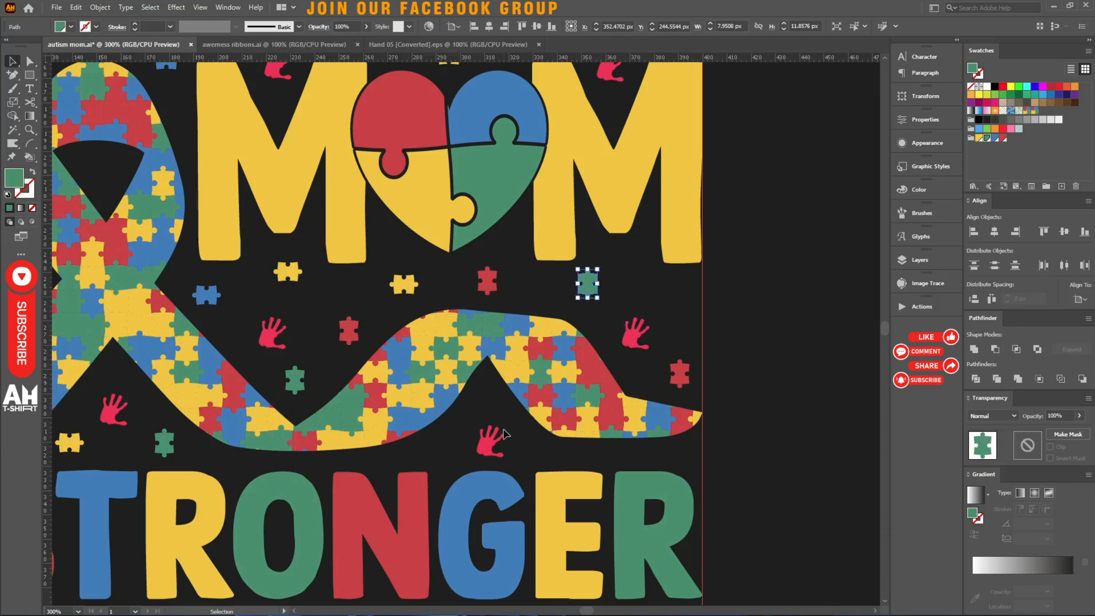
Step: Raise the handprint under the ribbon's hump and duplicate a yellow puzzle piece below it, above STRONGER
drag(498, 438, 495, 411)
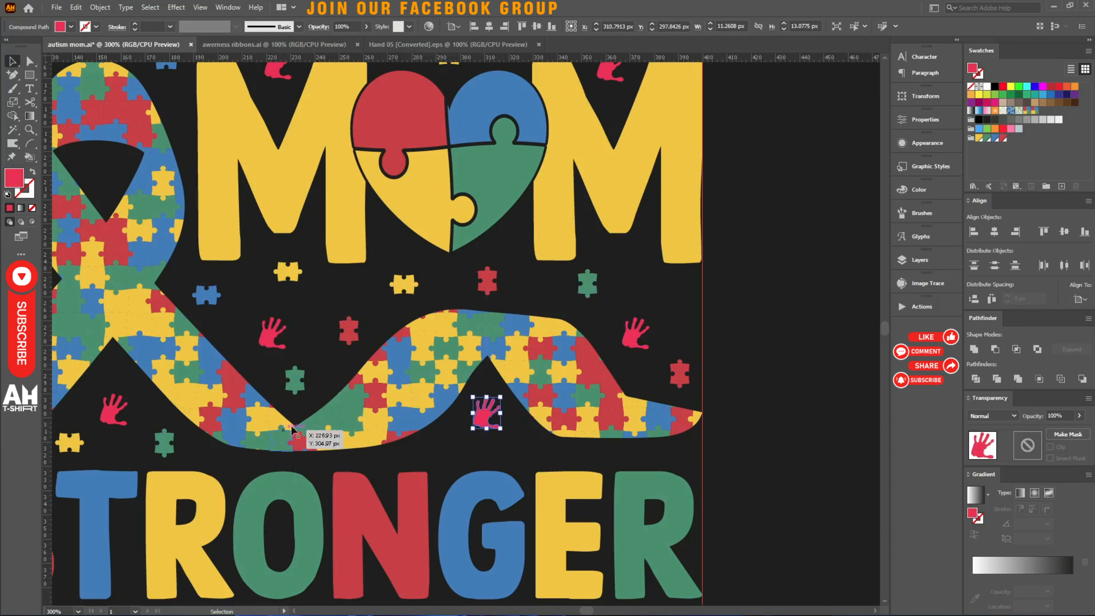
drag(402, 294, 519, 458)
click(458, 451)
scroll(501, 394, down, 3)
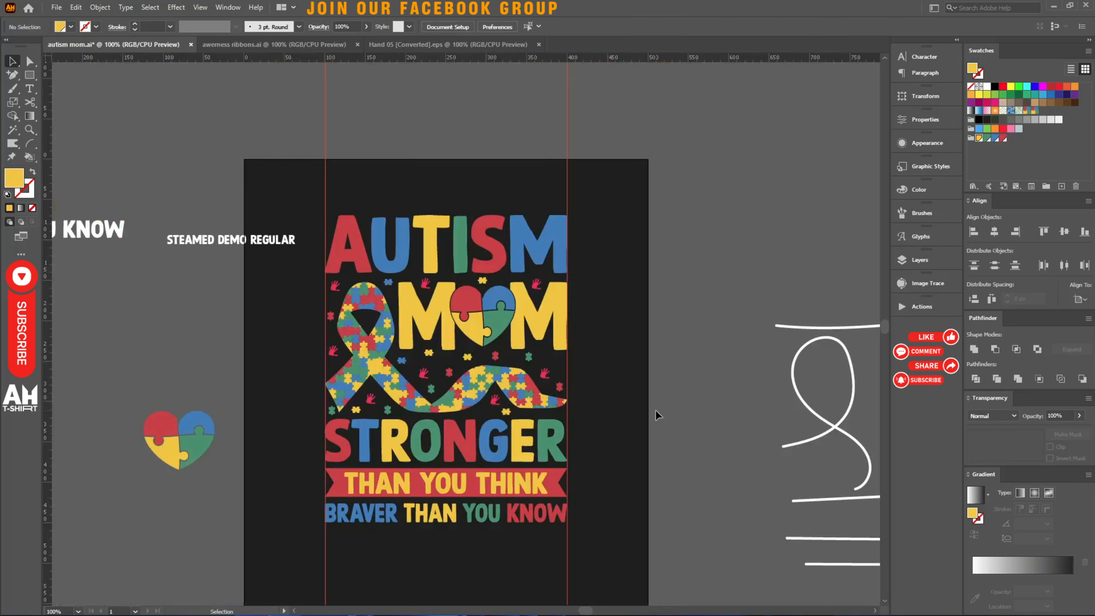
Step: Group all the handprints and loose puzzle pieces, leaving out the AUTISM and MOM lettering
scroll(474, 358, up, 1)
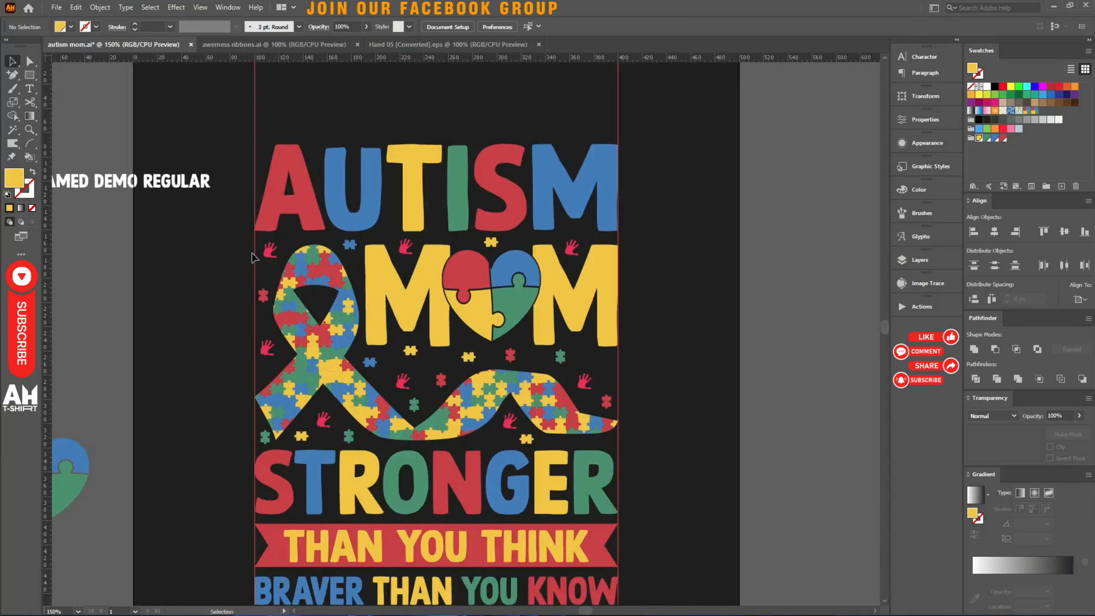
drag(308, 268, 628, 450)
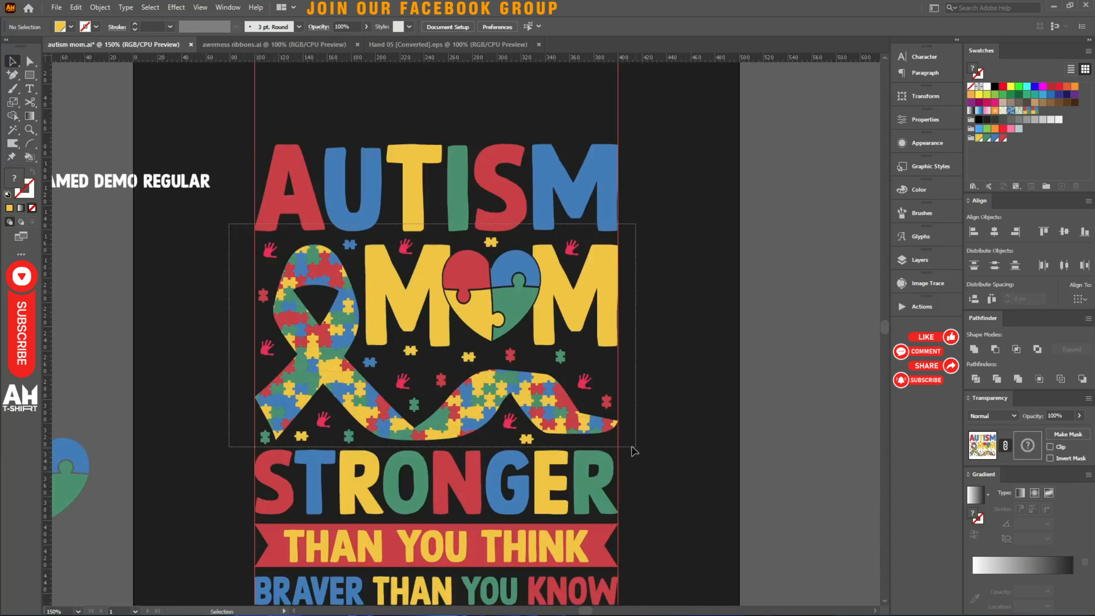
shift+click(523, 289)
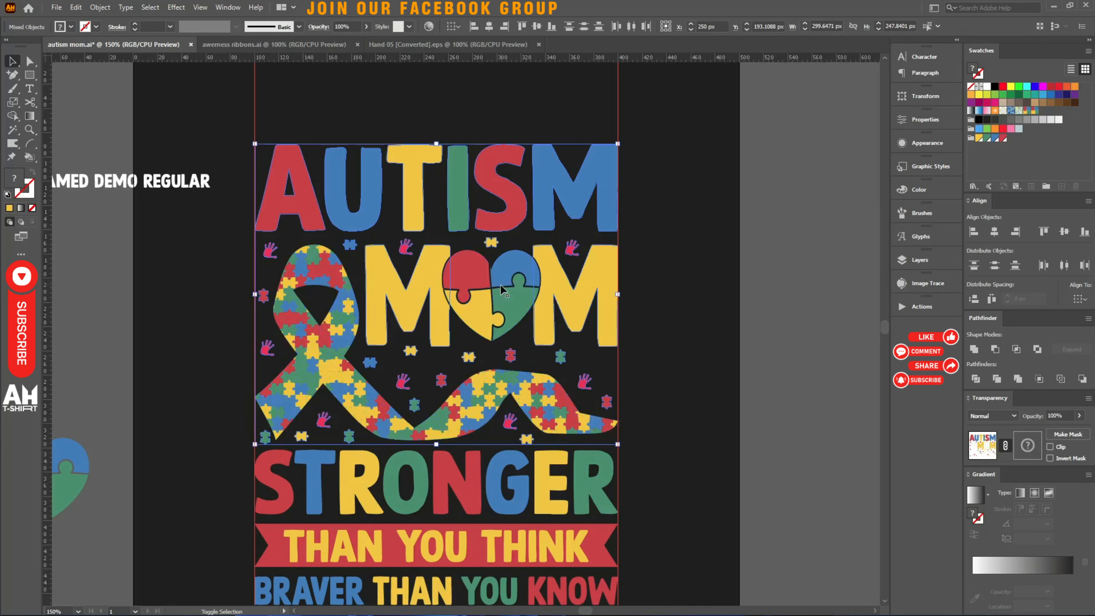
shift+click(489, 208)
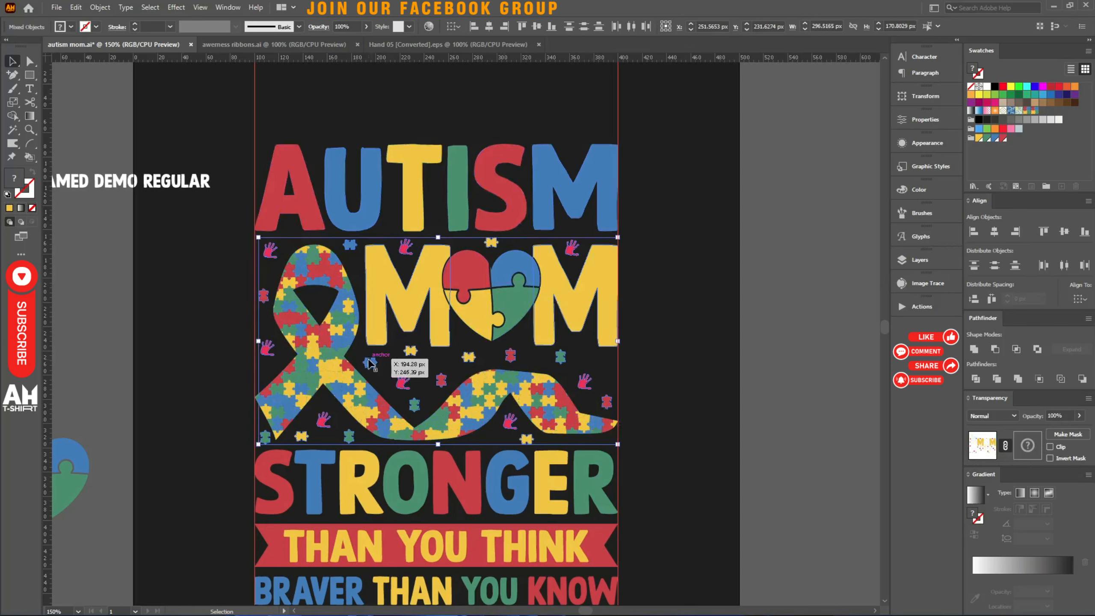
drag(369, 358, 685, 240)
key(ctrl+z)
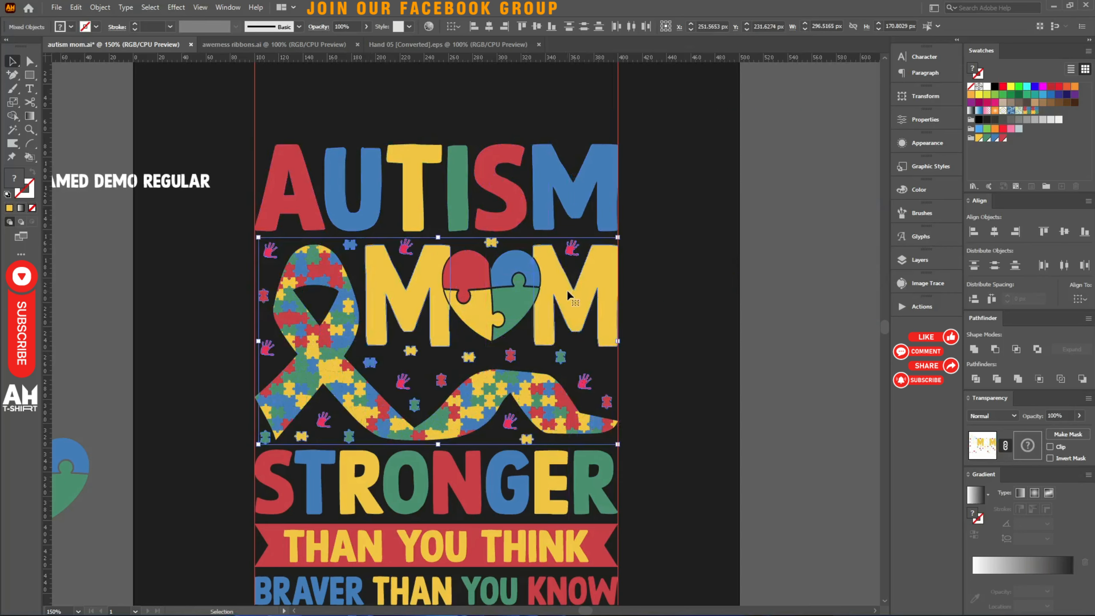
shift+click(568, 292)
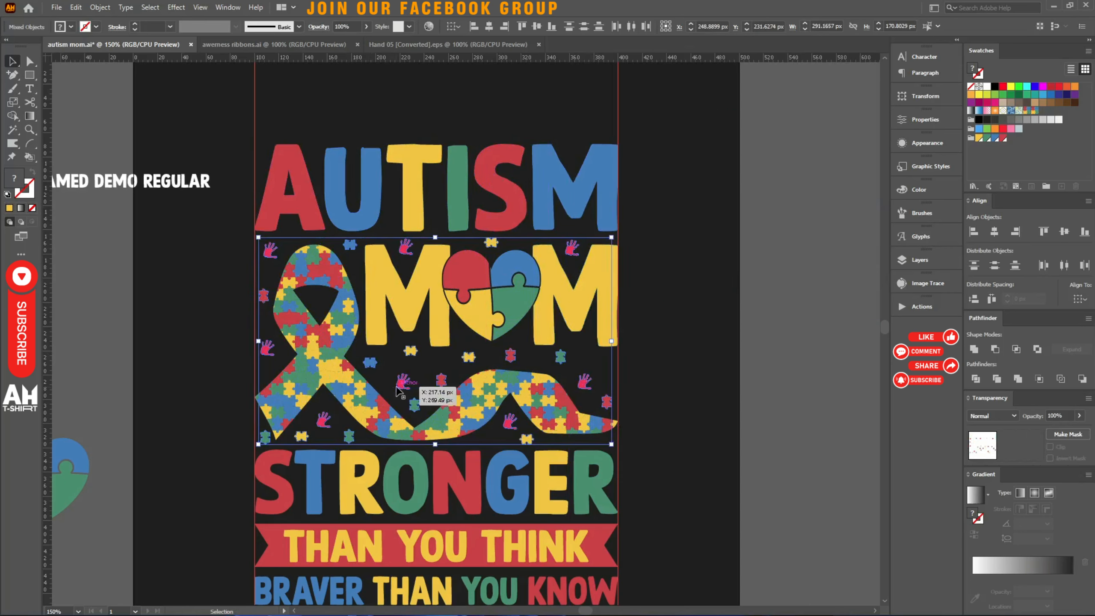
drag(396, 387, 656, 319)
key(ctrl+z)
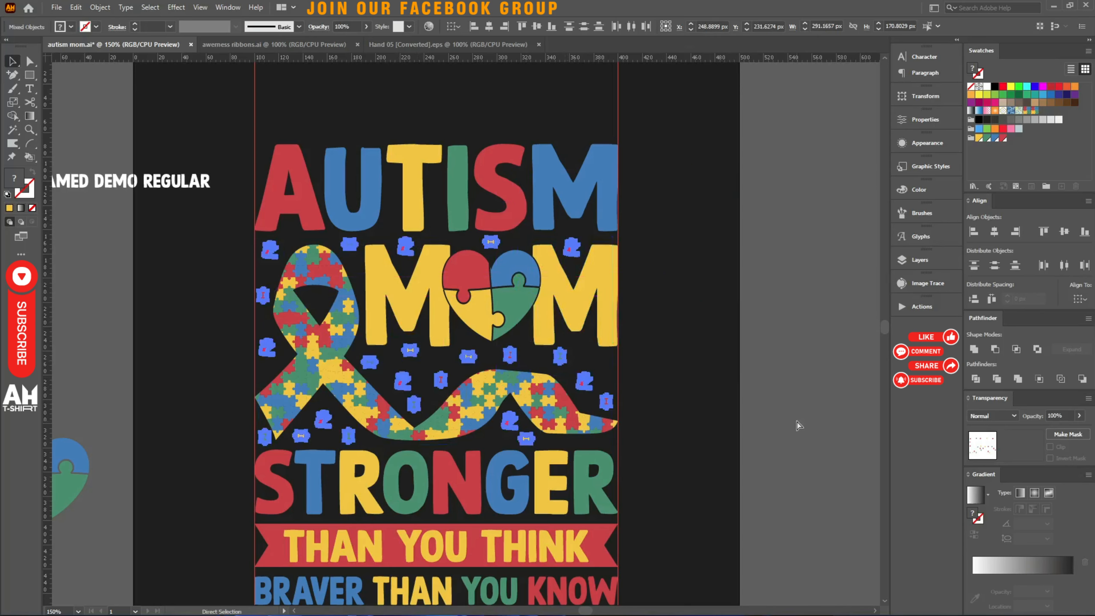
click(798, 426)
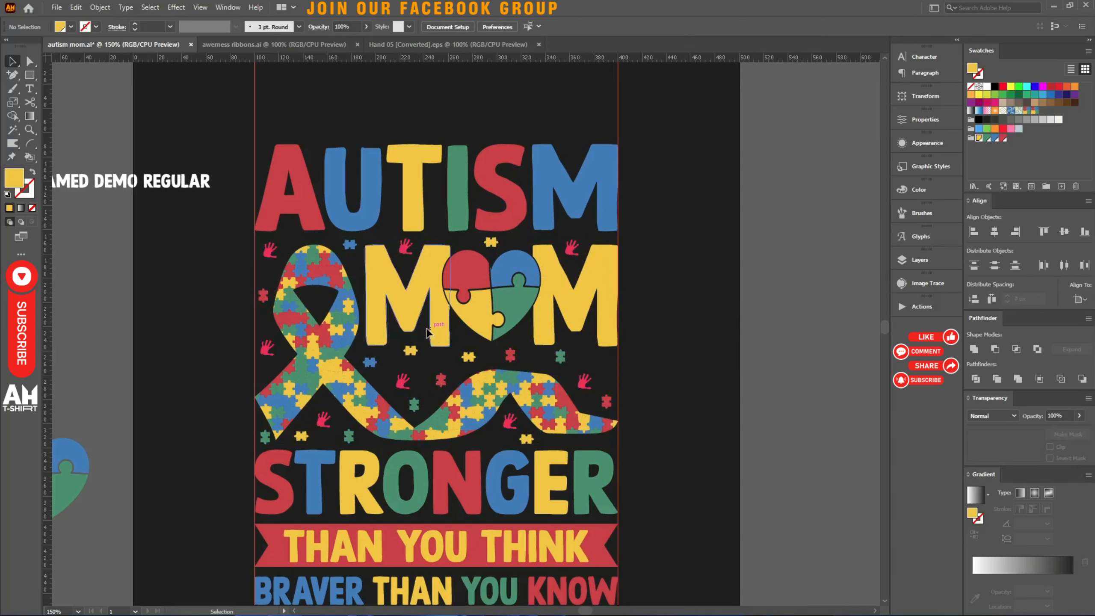
Step: Group the MOM letters with the puzzle heart, then test-move the motif group and undo the move
drag(420, 330, 590, 308)
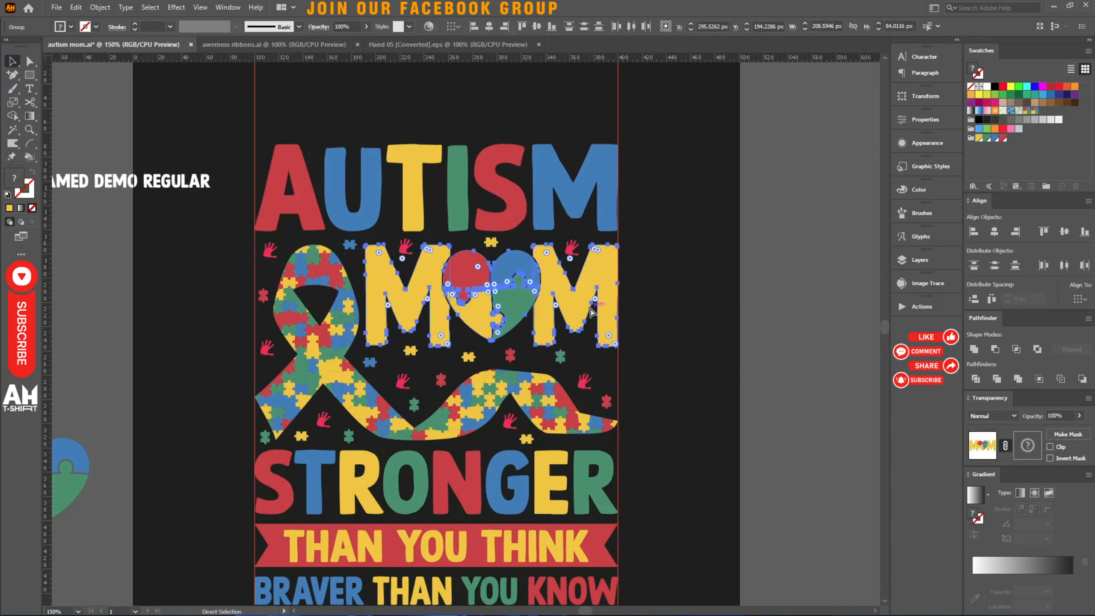
key(ctrl+g)
drag(407, 376, 740, 231)
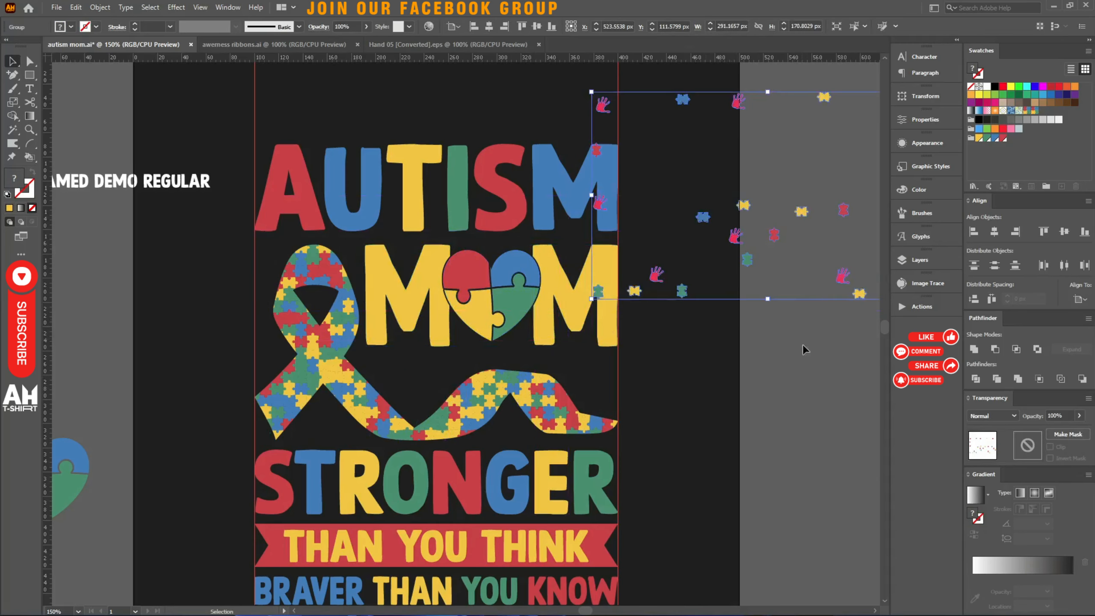
key(ctrl+z)
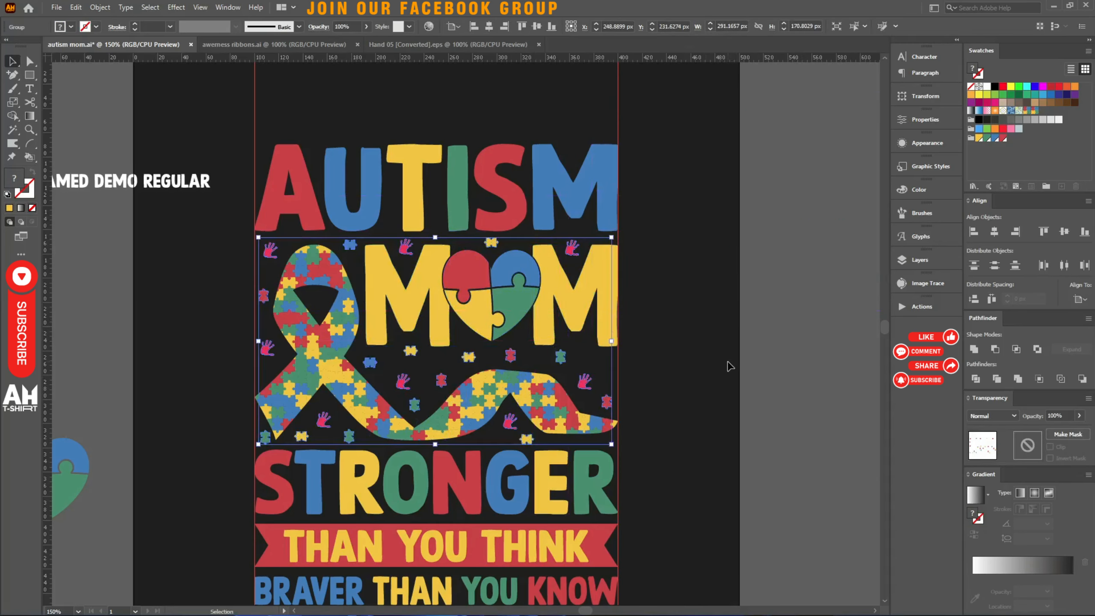
scroll(464, 360, up, 2)
click(425, 370)
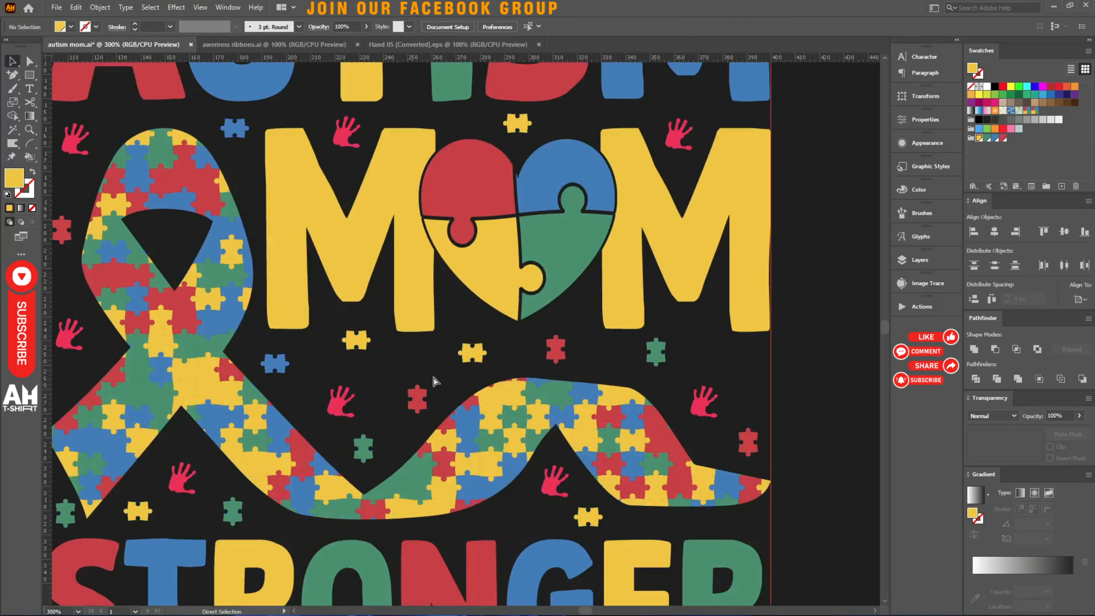
scroll(448, 387, down, 1)
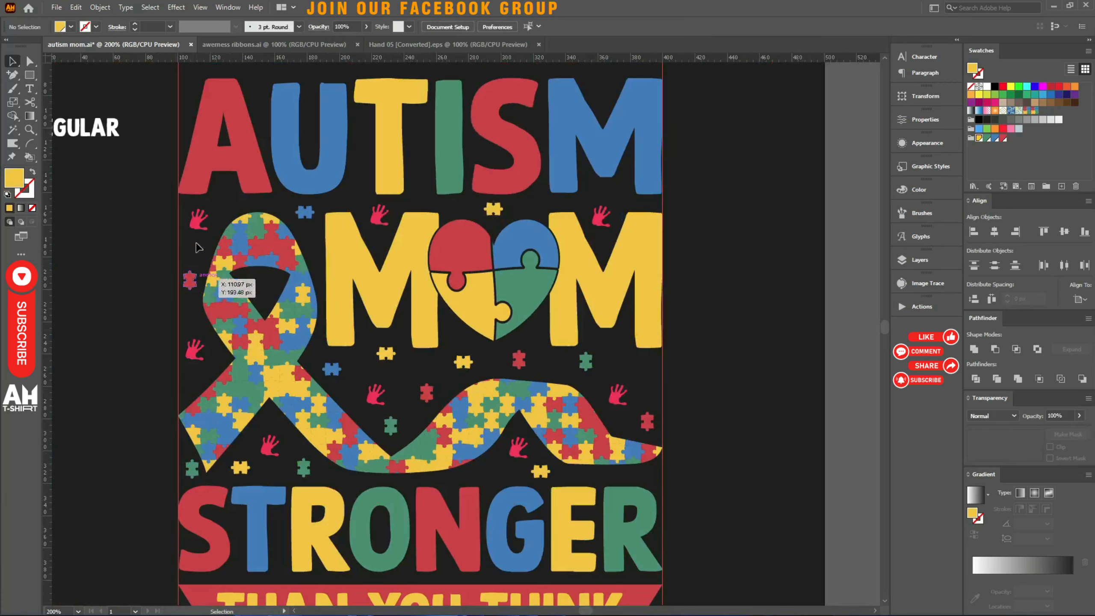
scroll(629, 404, up, 2)
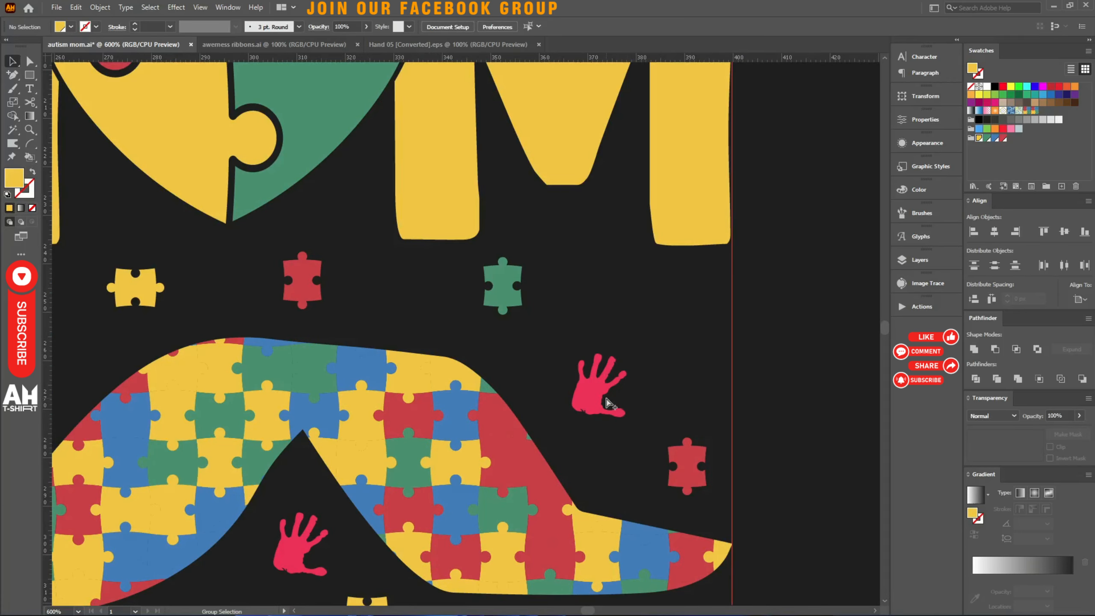
scroll(627, 403, down, 3)
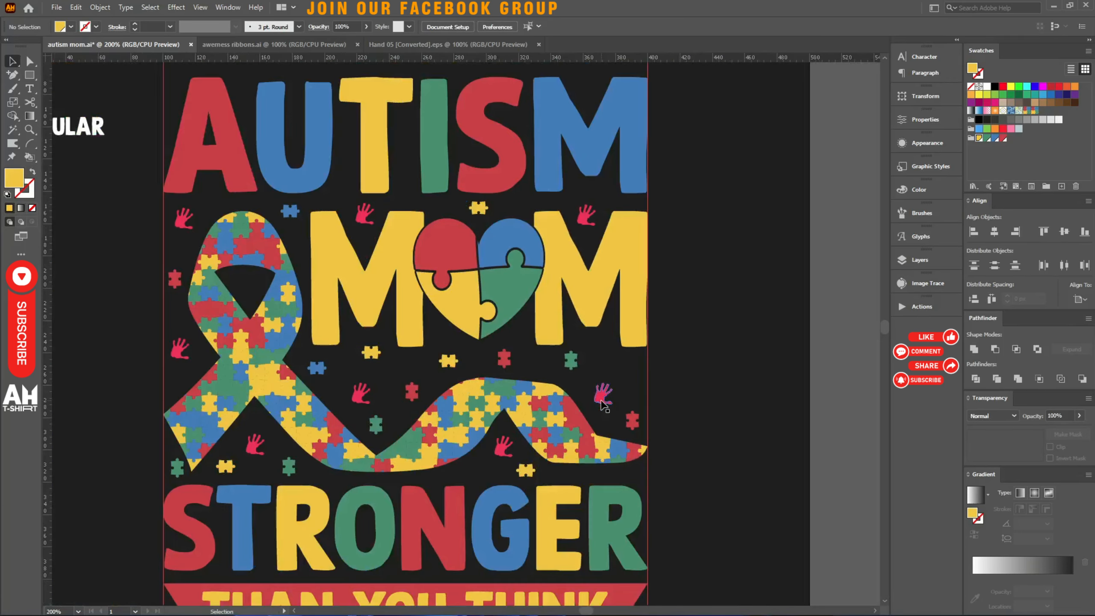
Step: Randomly recolour the grouped handprints and puzzle pieces with the yellow, green, blue and red swatch group using Randomus Fill Swatches
click(596, 404)
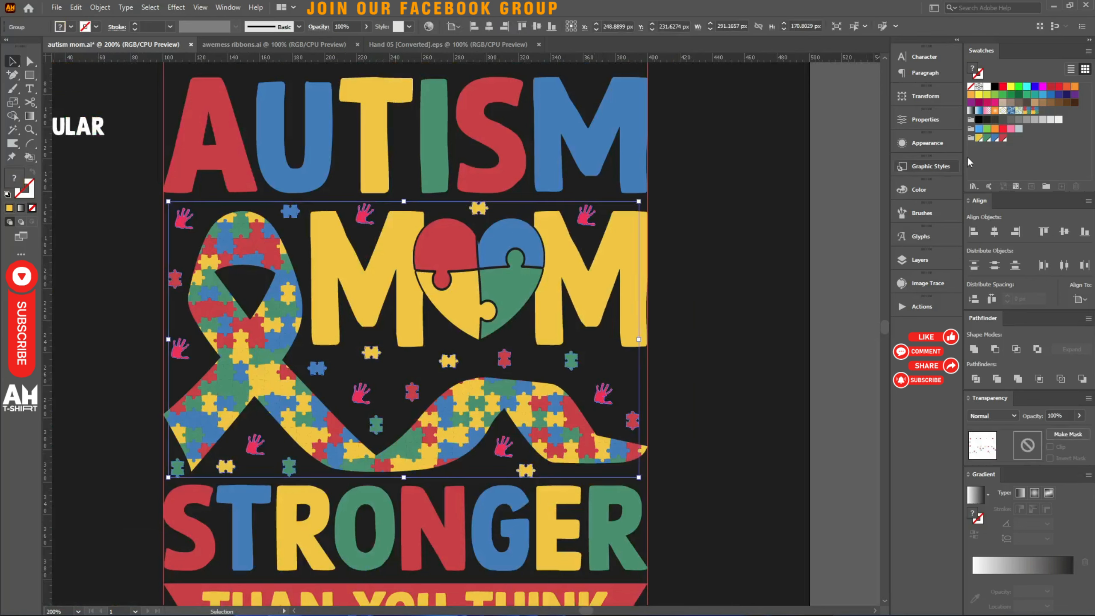
click(971, 140)
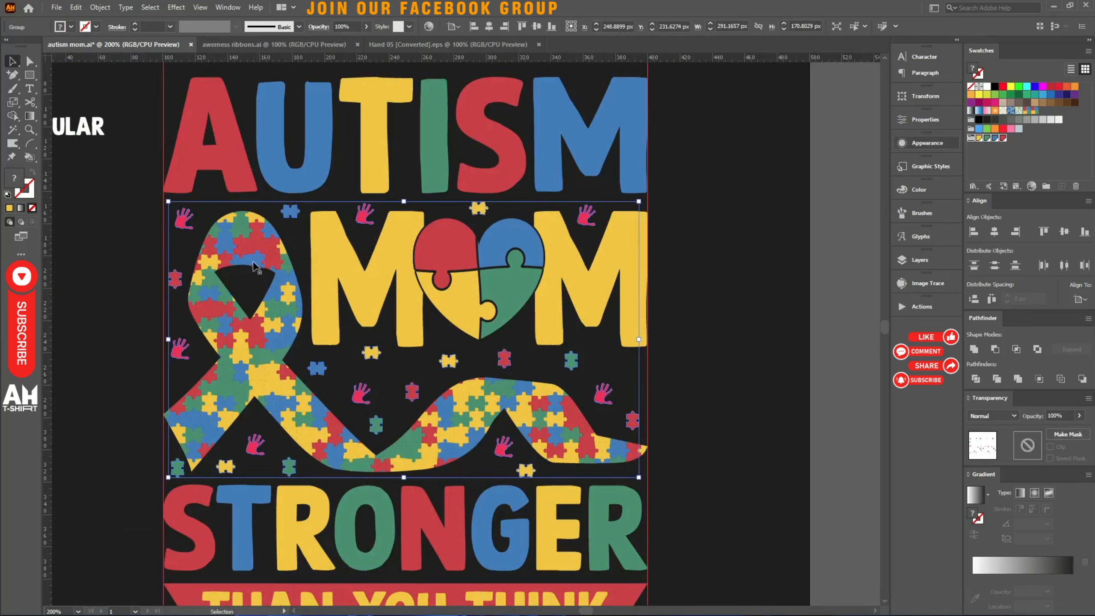
click(54, 7)
mouse_move(79, 267)
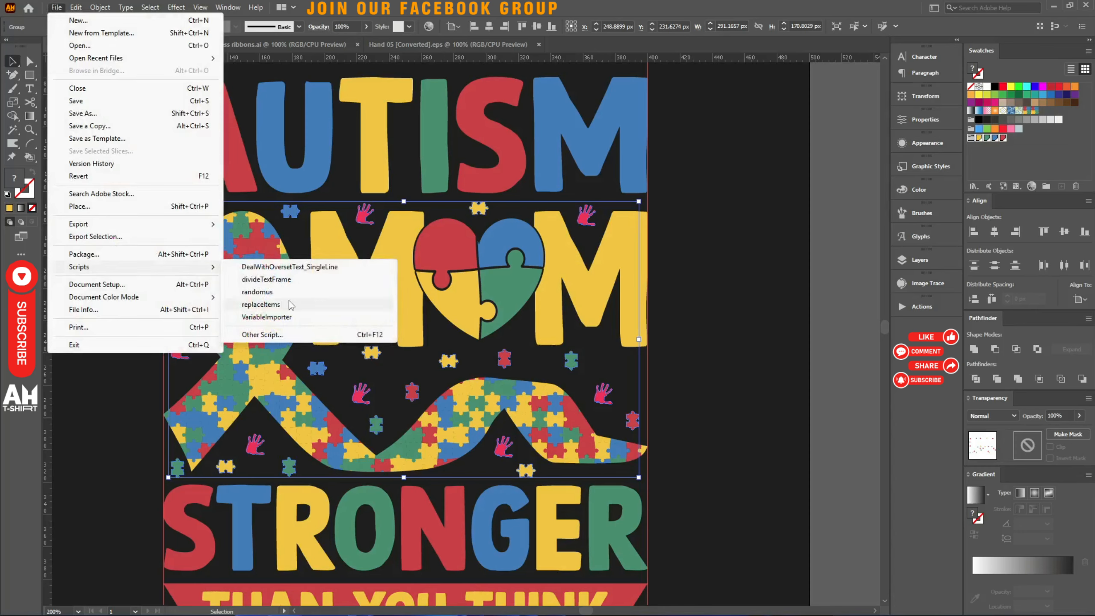
click(257, 292)
click(591, 182)
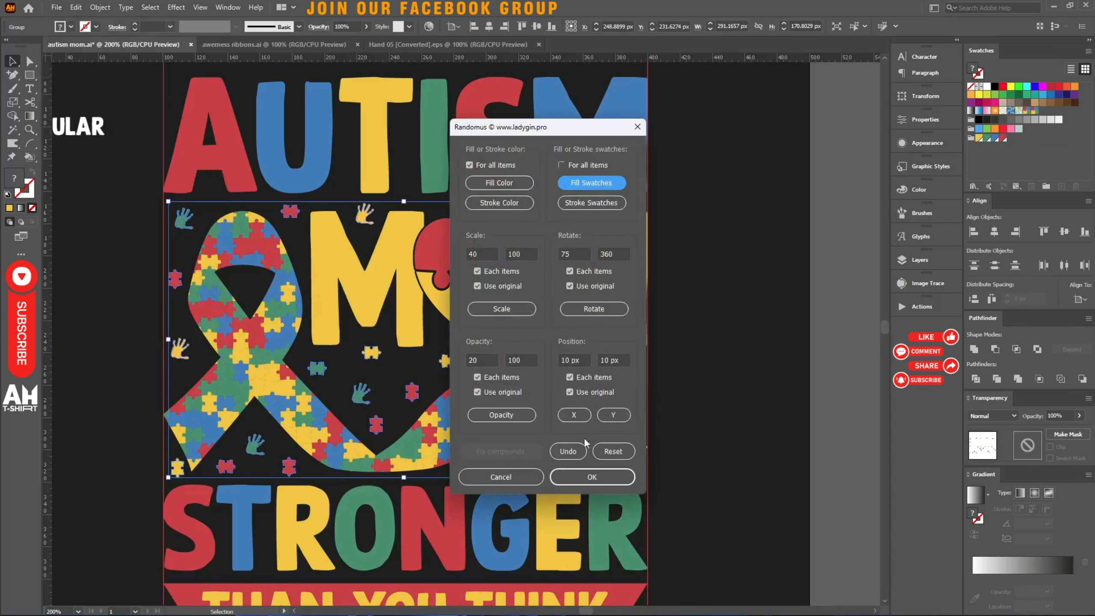
click(591, 476)
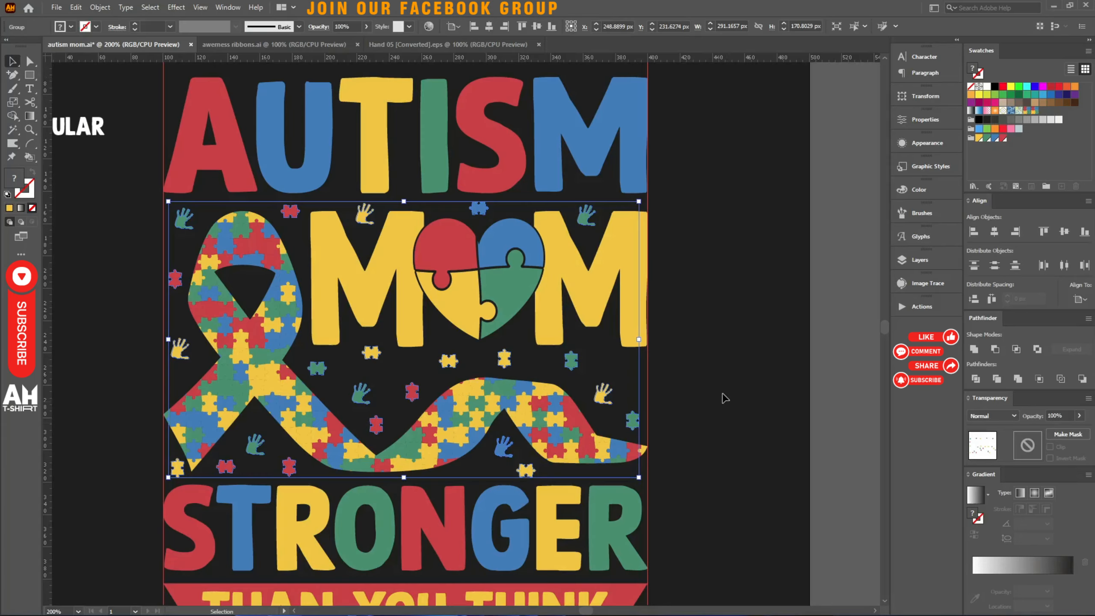
click(723, 396)
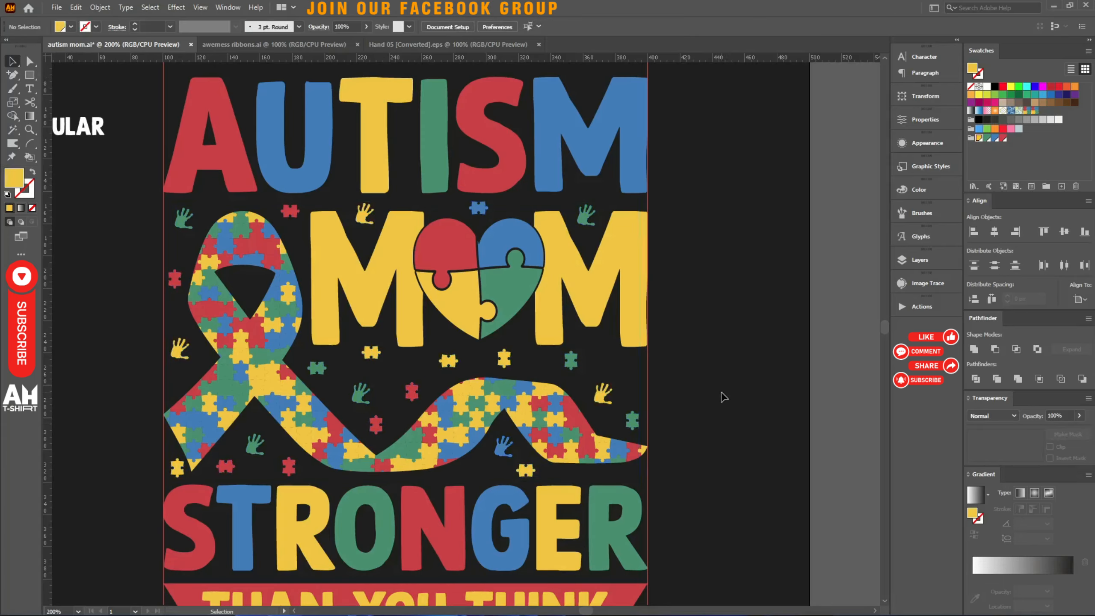
Step: Recolour individual loose puzzle pieces blue with the Eyedropper, below MOM, in the ribbon's dip and above the T of STRONGER
key(i)
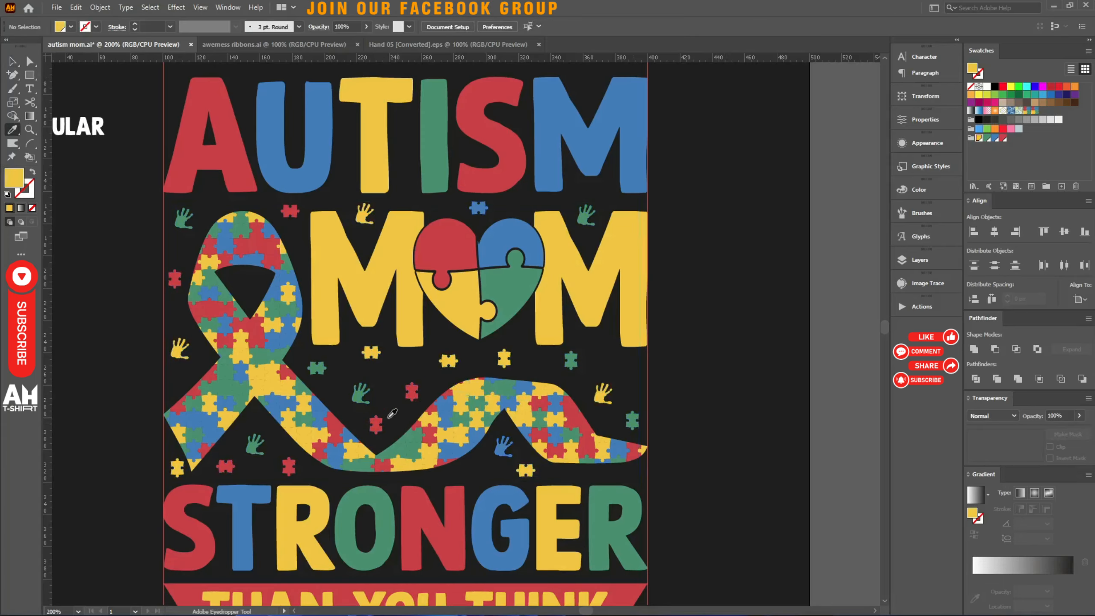
scroll(347, 429, up, 1)
click(578, 442)
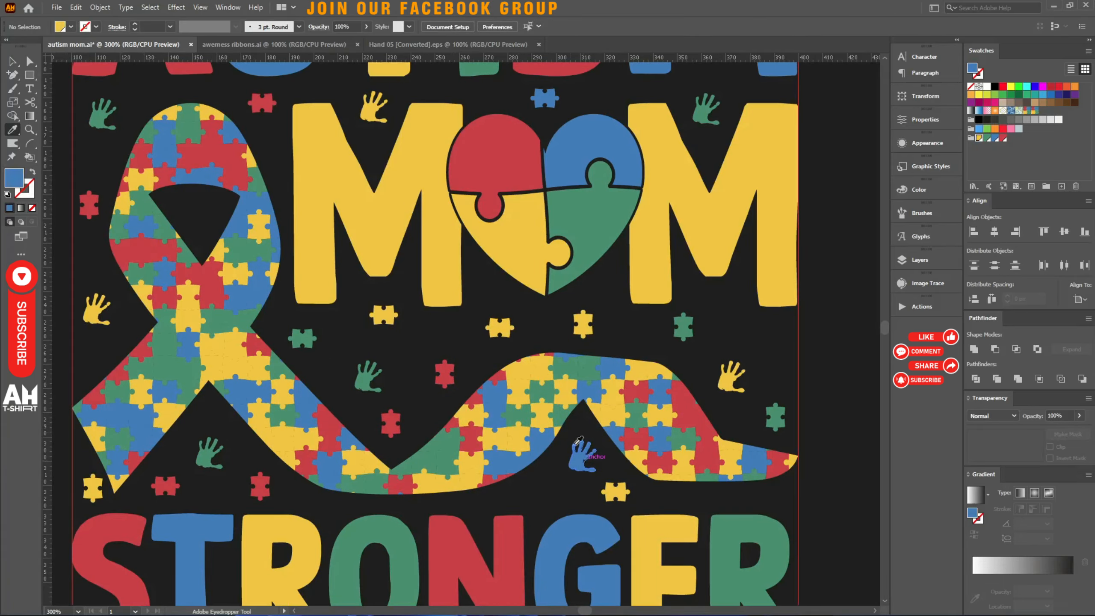
alt+click(500, 327)
alt+click(302, 339)
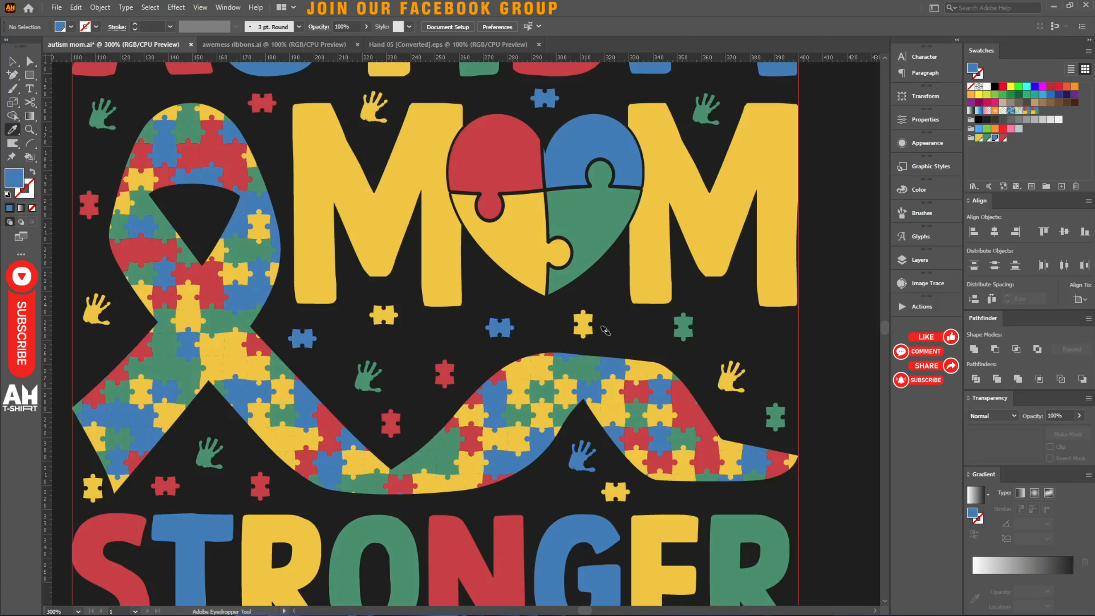
alt+click(389, 424)
scroll(678, 430, up, 2)
scroll(541, 318, down, 1)
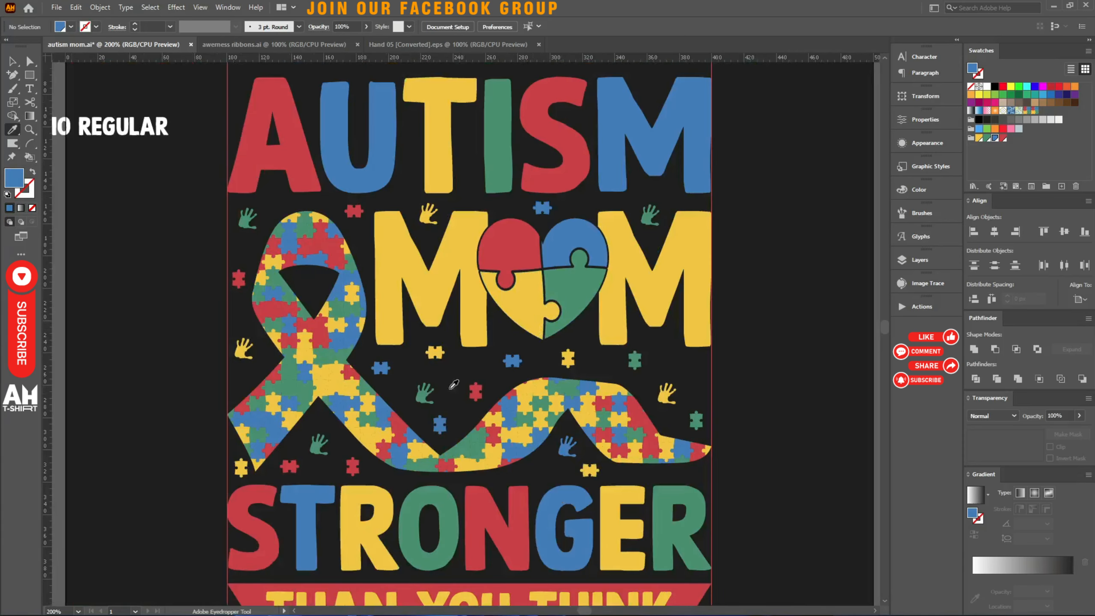
scroll(352, 472, up, 1)
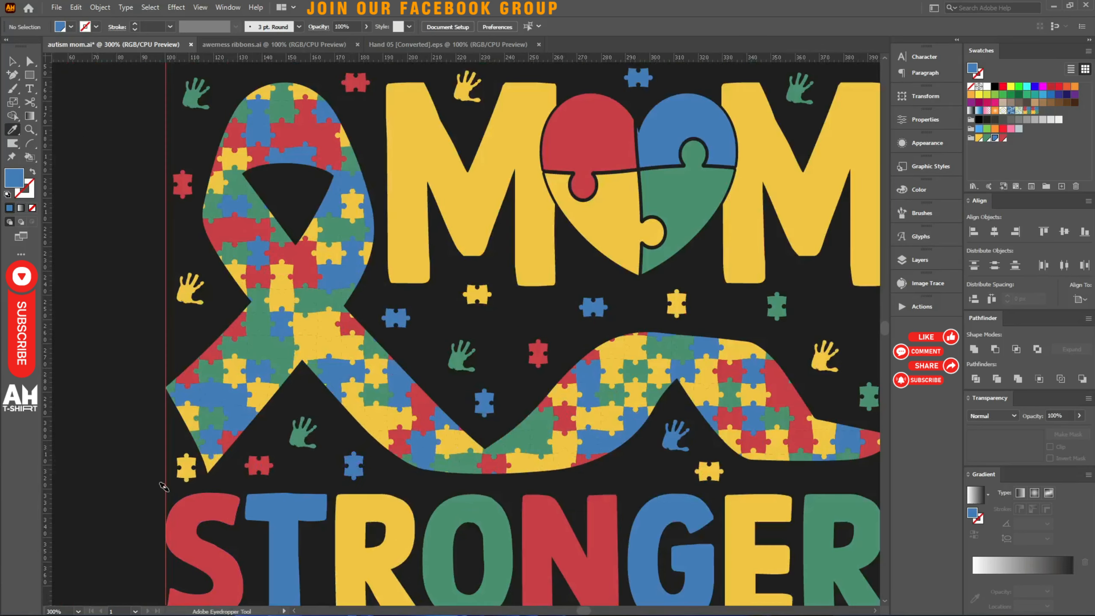
key(v)
Step: Select the handprint and puzzle piece group, run the randomus script again, and move its dialog clear of the artwork
scroll(351, 393, down, 1)
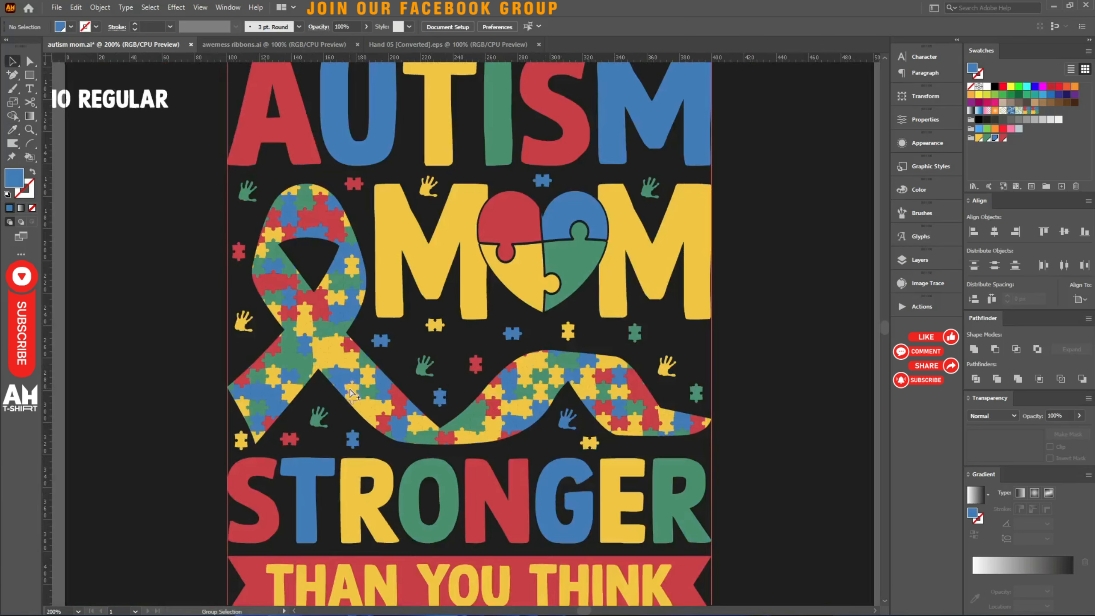
scroll(544, 181, up, 3)
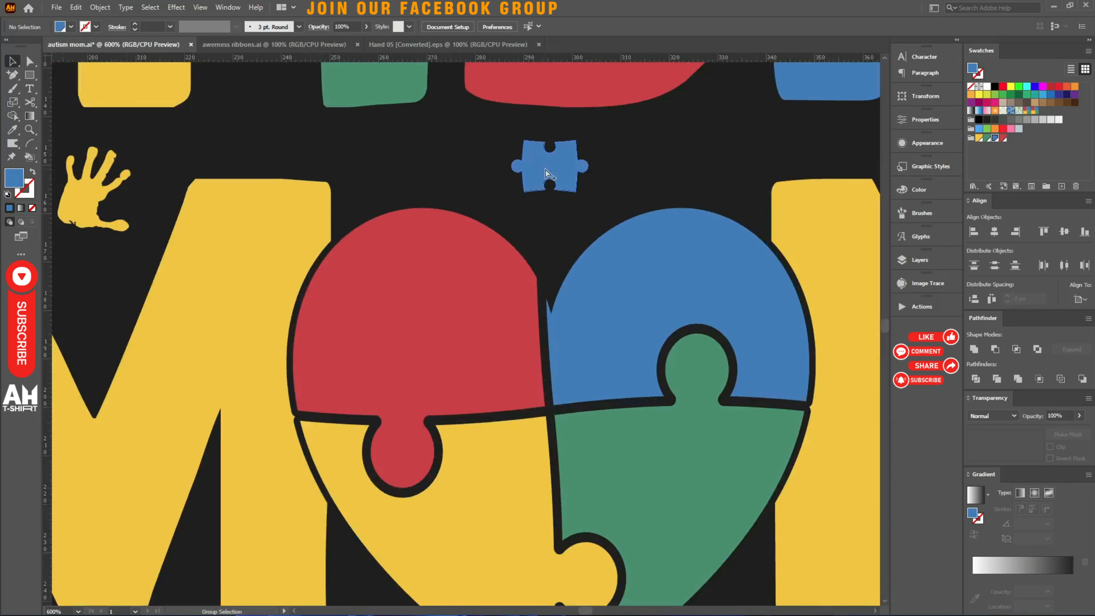
scroll(545, 174, down, 2)
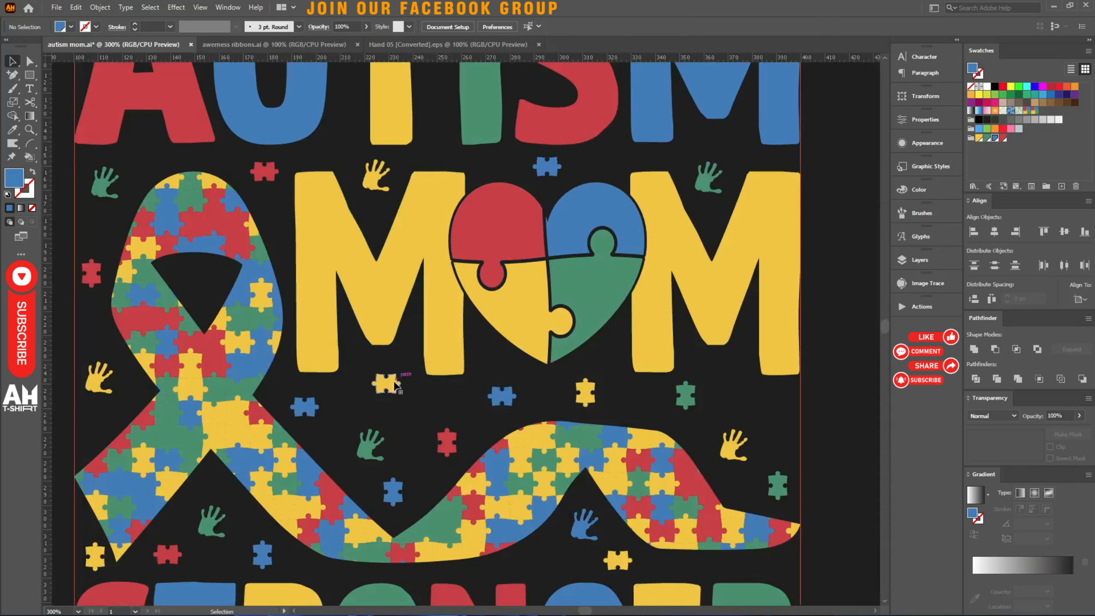
scroll(395, 383, down, 1)
drag(389, 399, 388, 376)
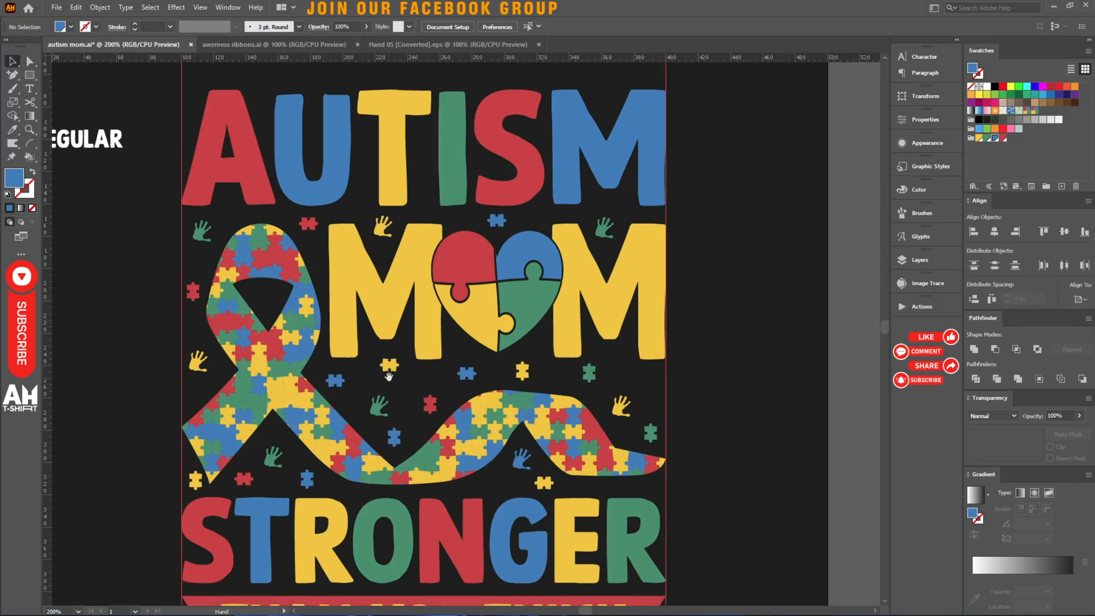
click(370, 417)
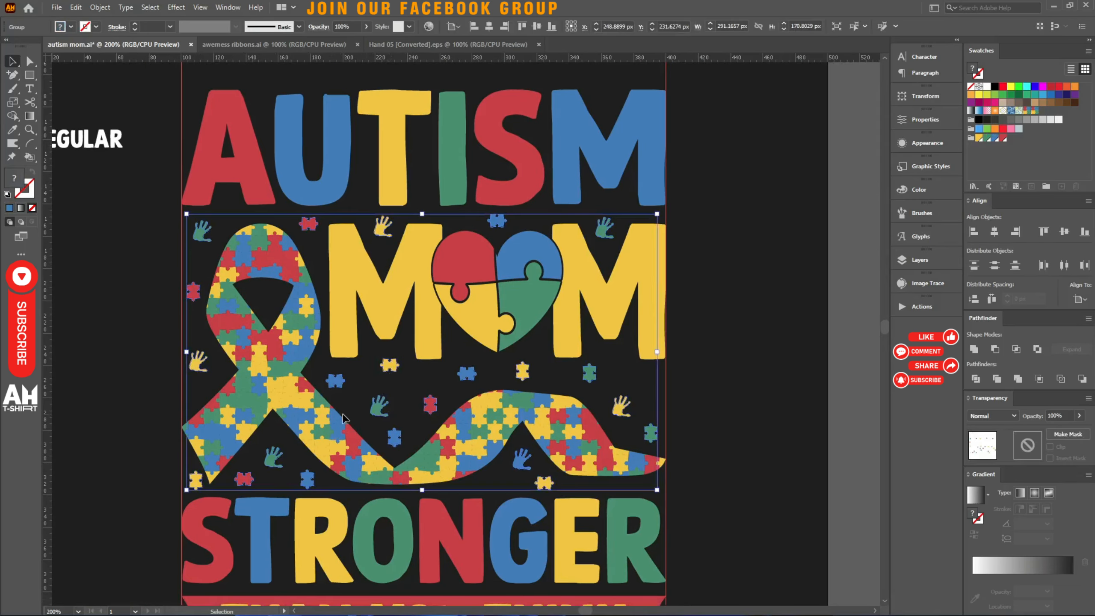
click(57, 8)
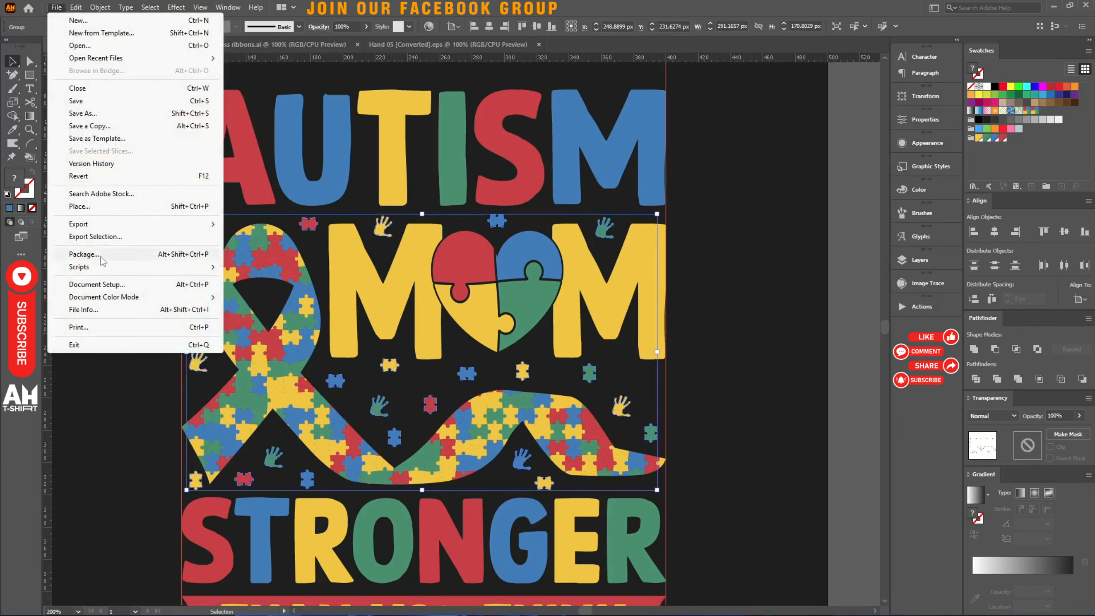
mouse_move(104, 267)
click(248, 292)
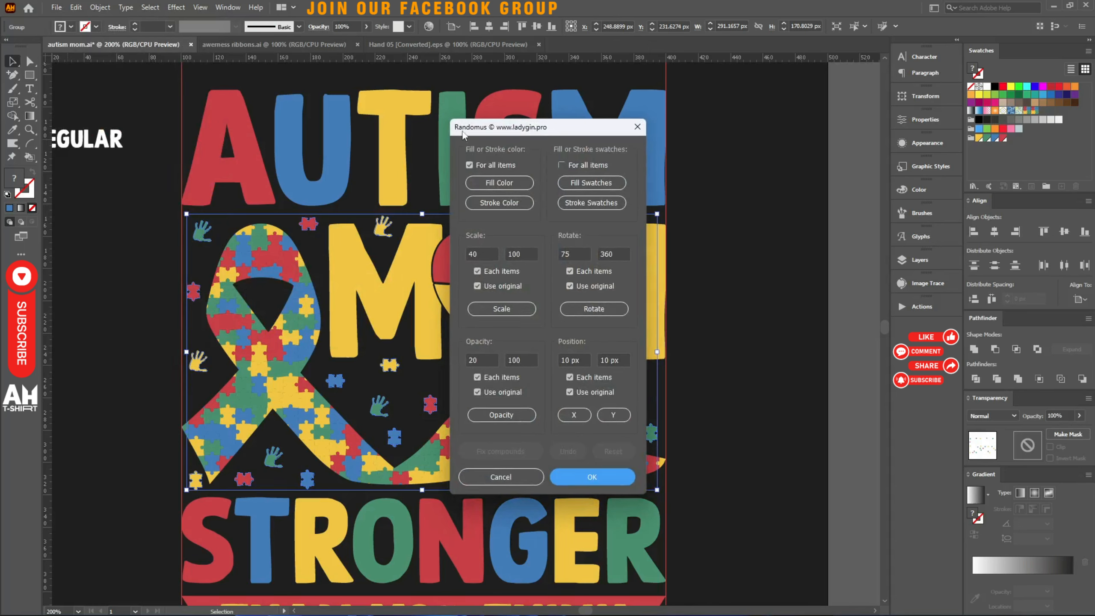
drag(464, 135, 725, 74)
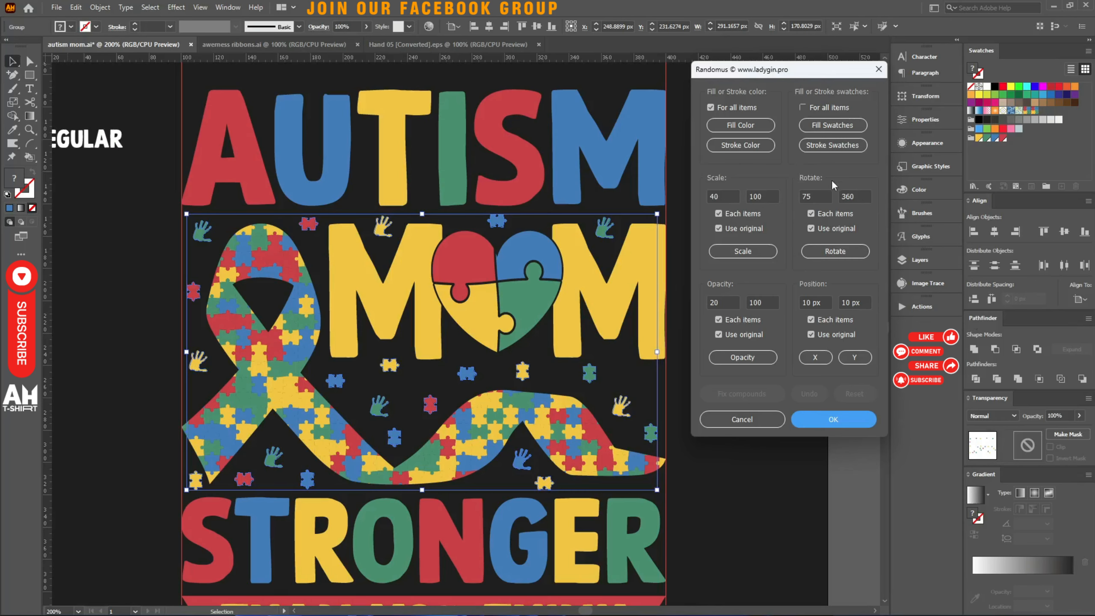
Step: Rotate each handprint and puzzle piece randomly with Use original off and a rotation range of 70 to 360
double_click(813, 197)
text(0)
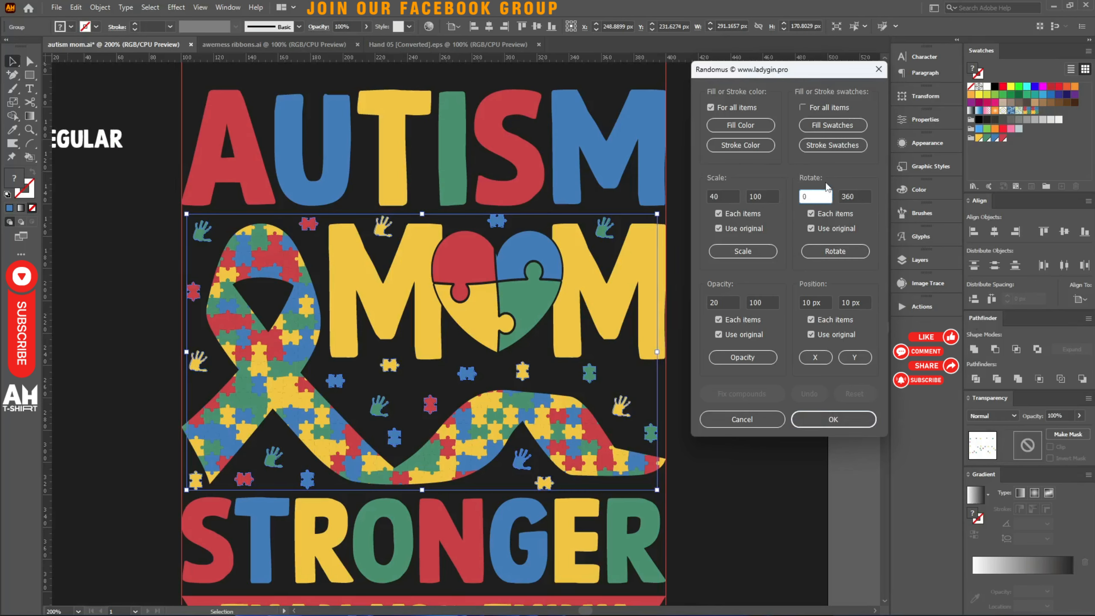
drag(802, 75, 745, 66)
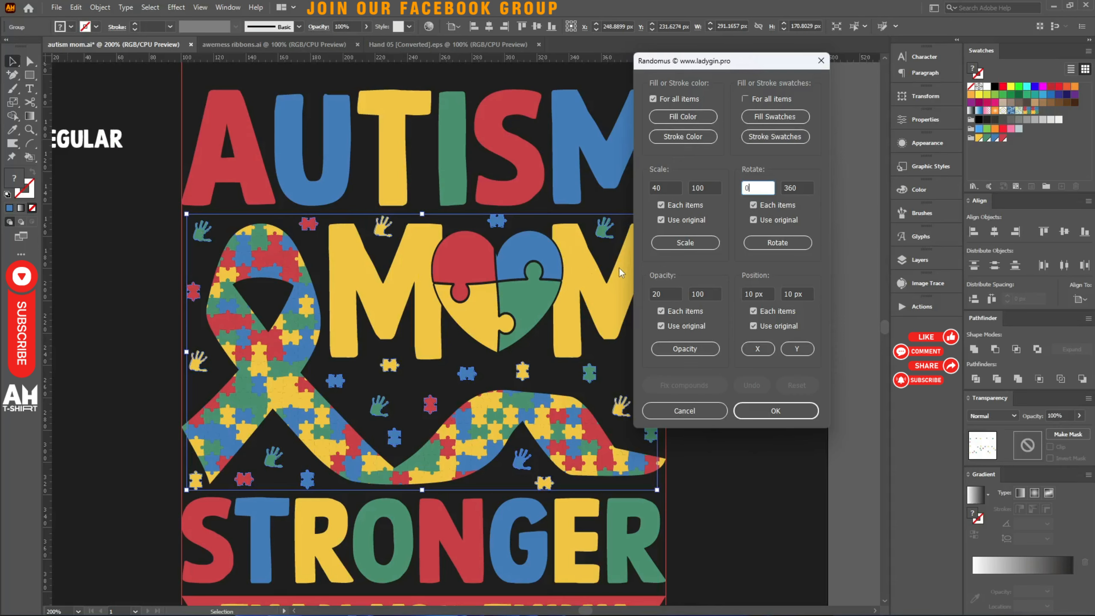
click(754, 219)
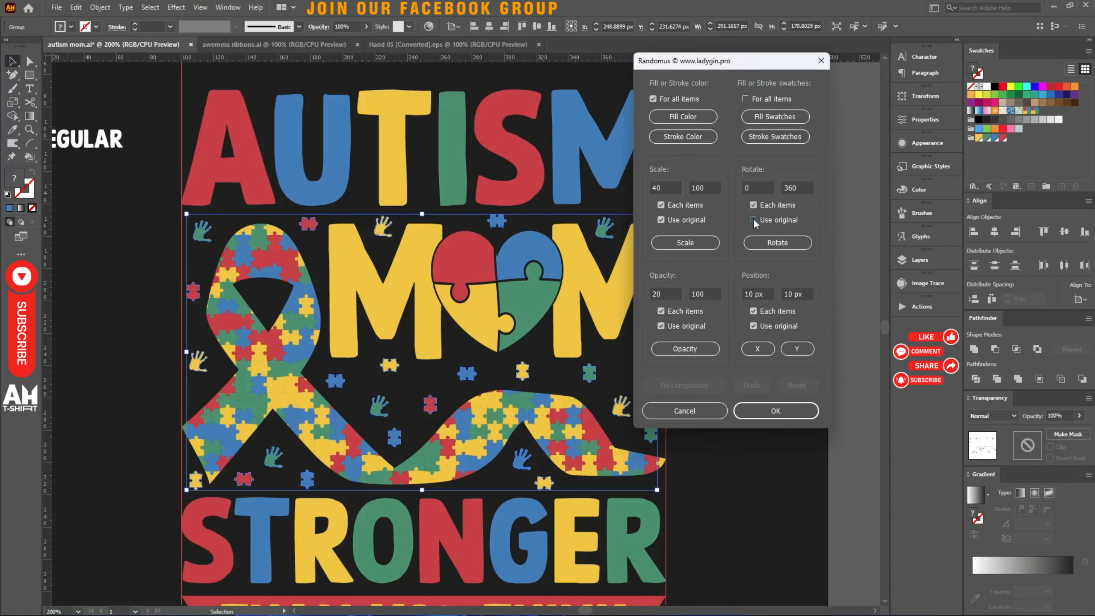
double_click(798, 186)
double_click(761, 187)
text(70)
click(768, 245)
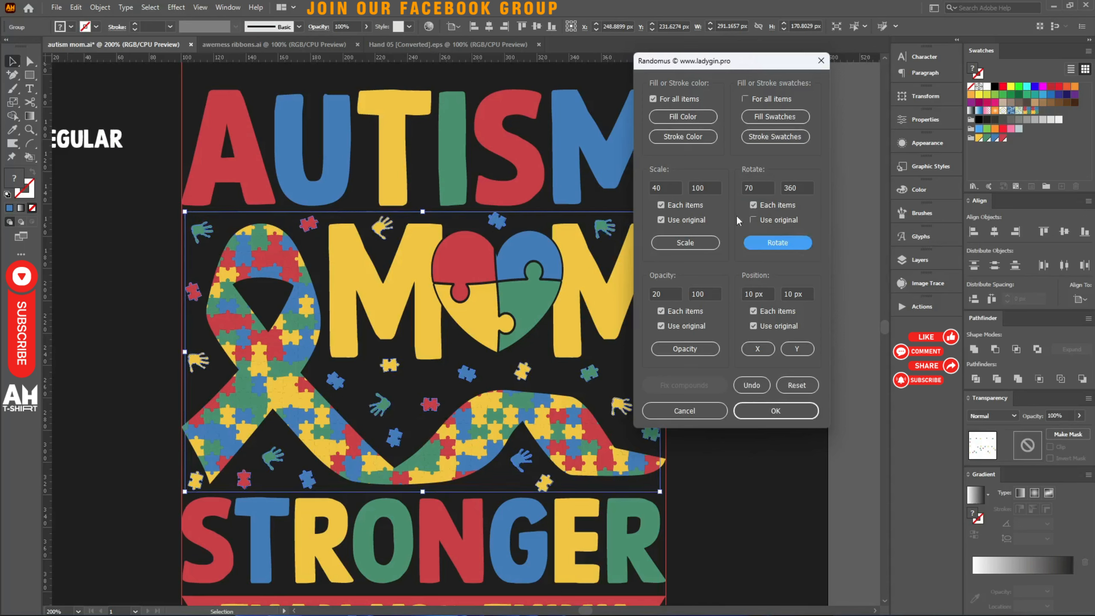
Step: Set the minimum rotation to 80, rerun the random rotation several times, and accept the result
drag(757, 189, 722, 190)
text(80)
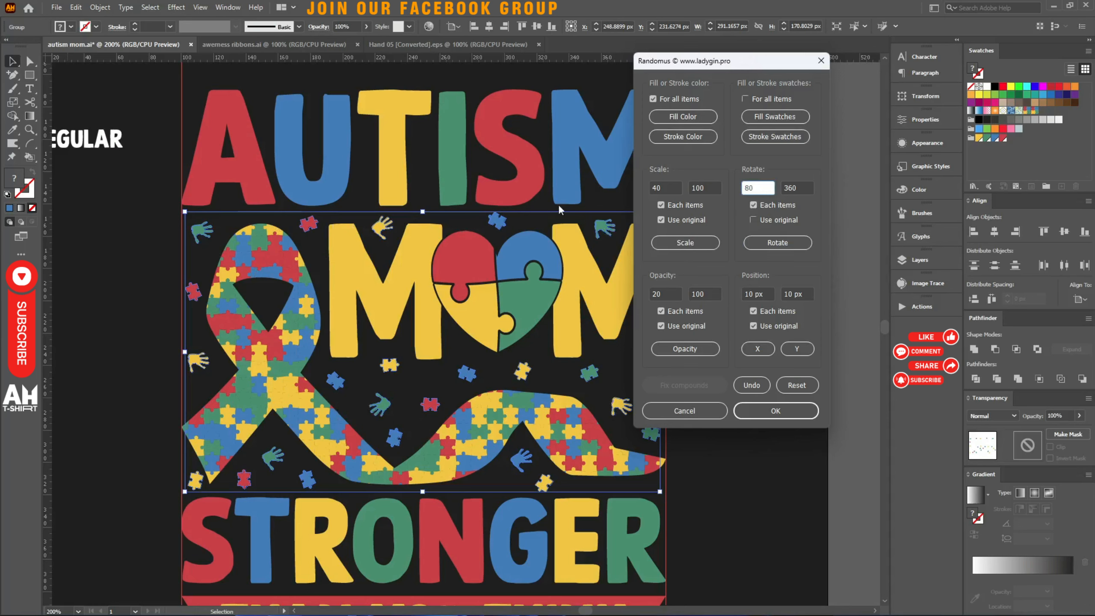
click(761, 242)
click(764, 243)
click(765, 241)
click(766, 240)
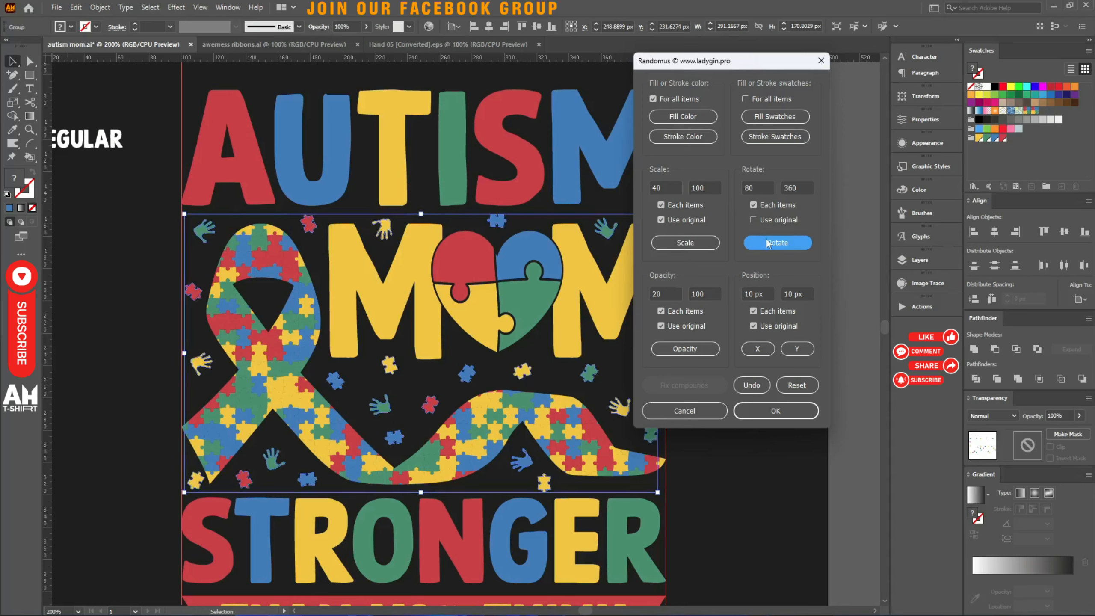
click(768, 243)
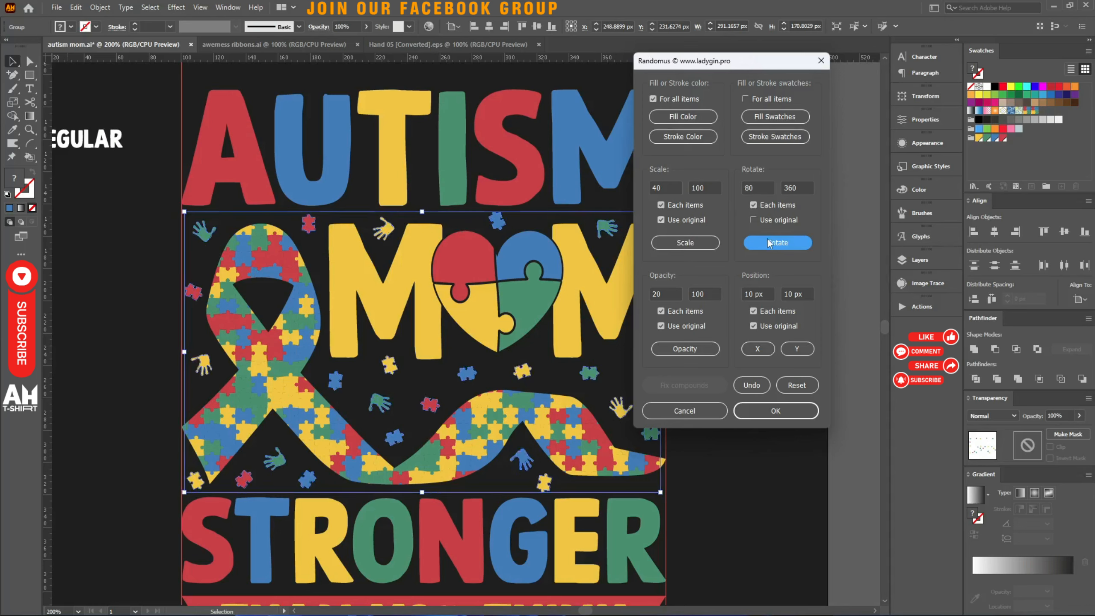
click(767, 243)
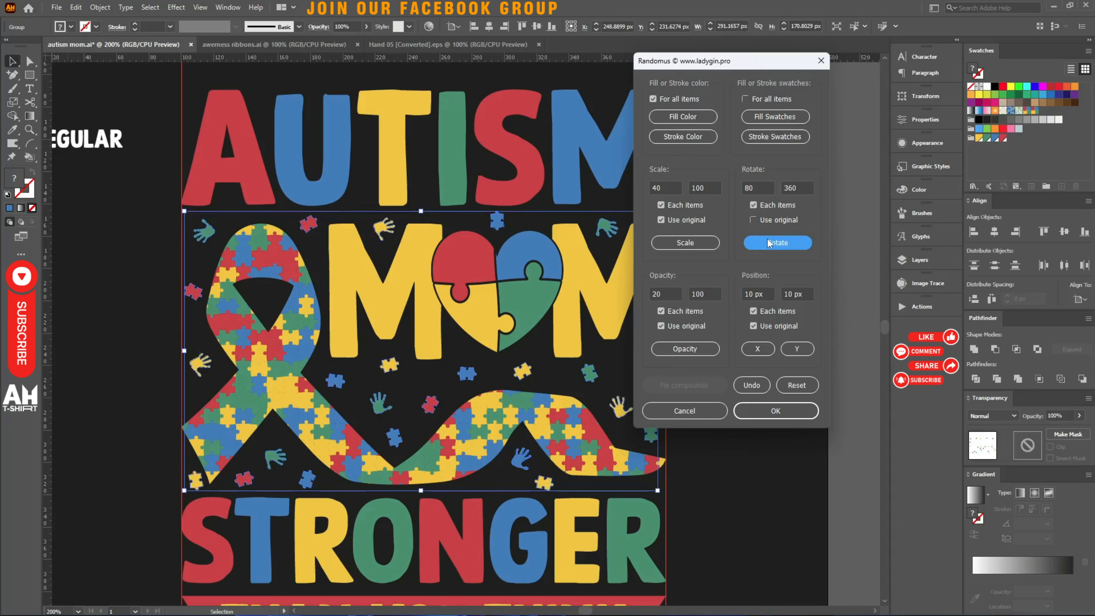
click(755, 411)
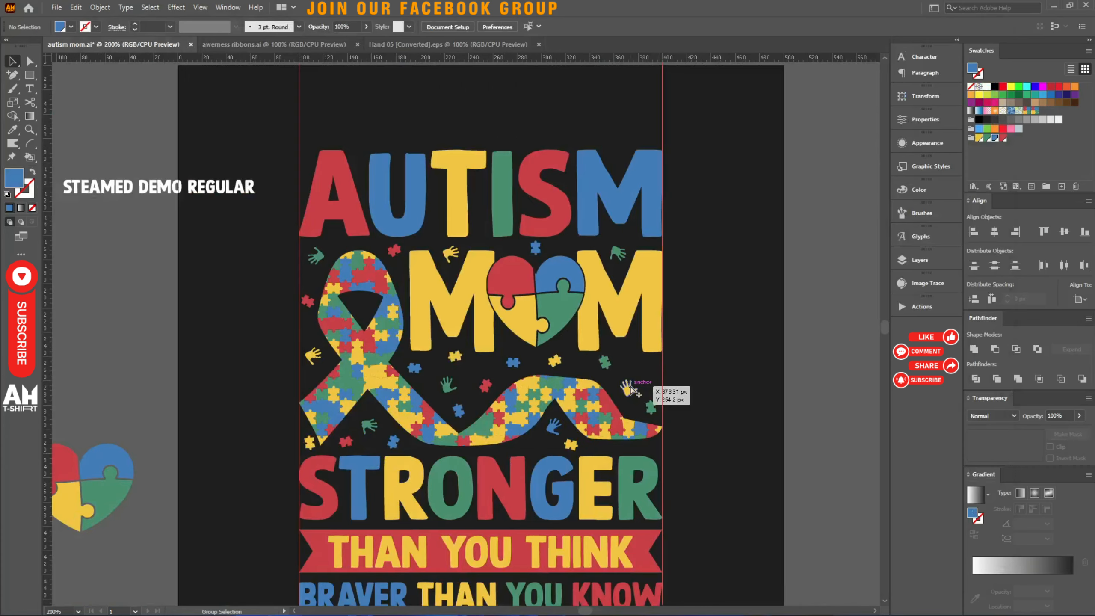
Step: Duplicate the blue puzzle piece beneath the heart into the gap below the last M of MOM
scroll(630, 388, up, 2)
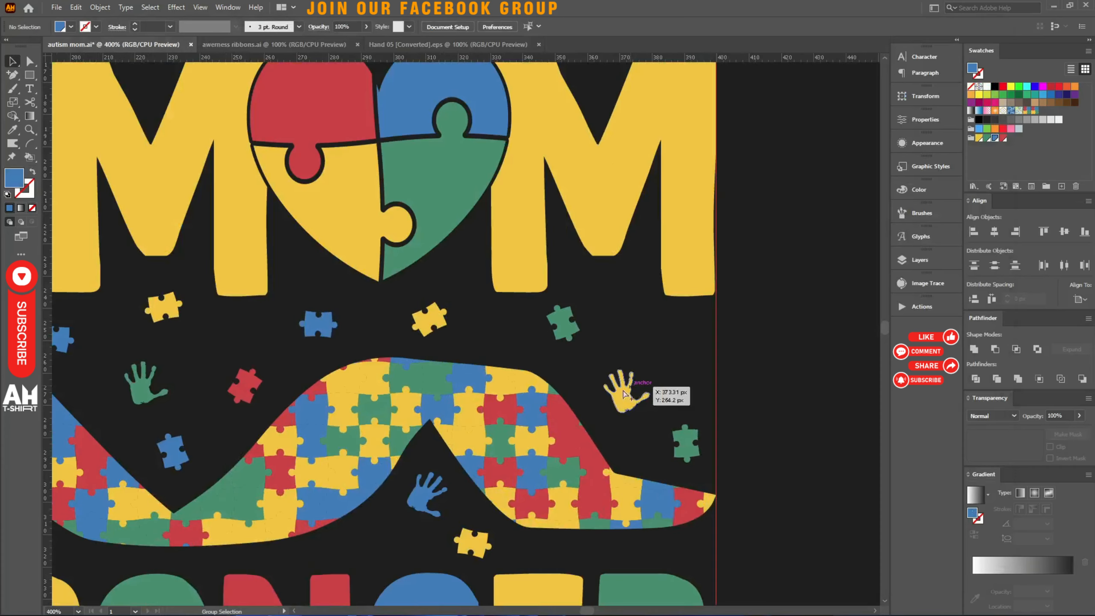
drag(326, 328, 674, 330)
click(793, 352)
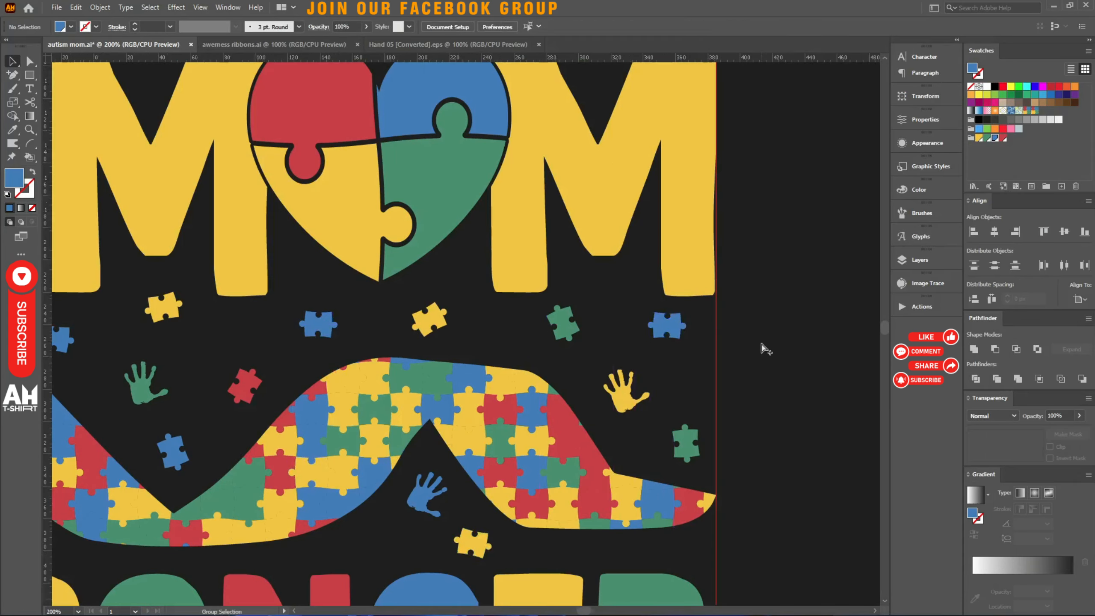
scroll(760, 350, down, 3)
scroll(345, 350, down, 1)
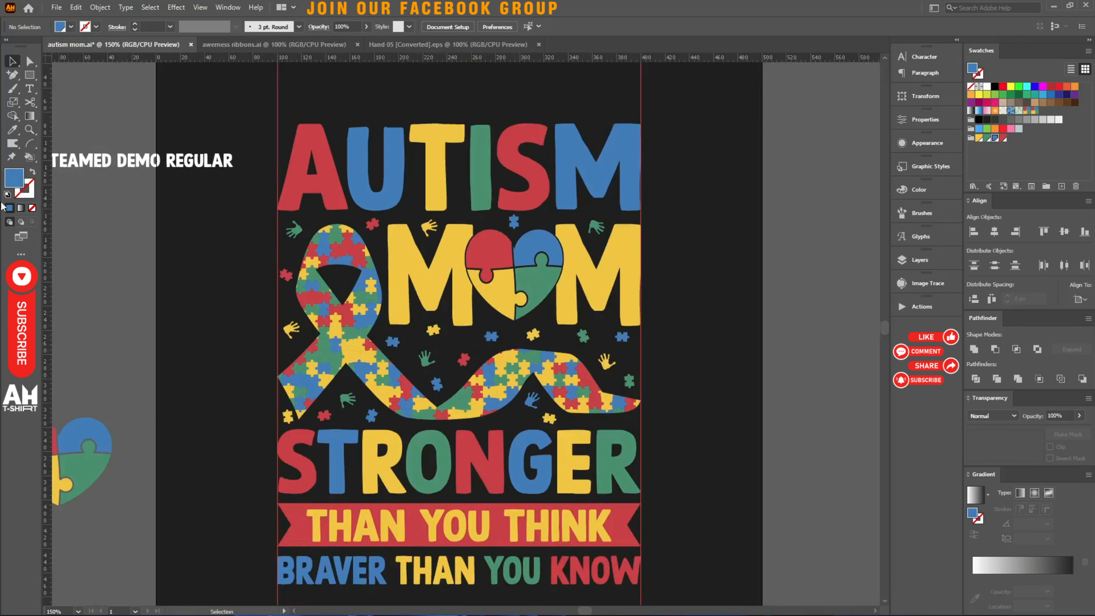
click(57, 7)
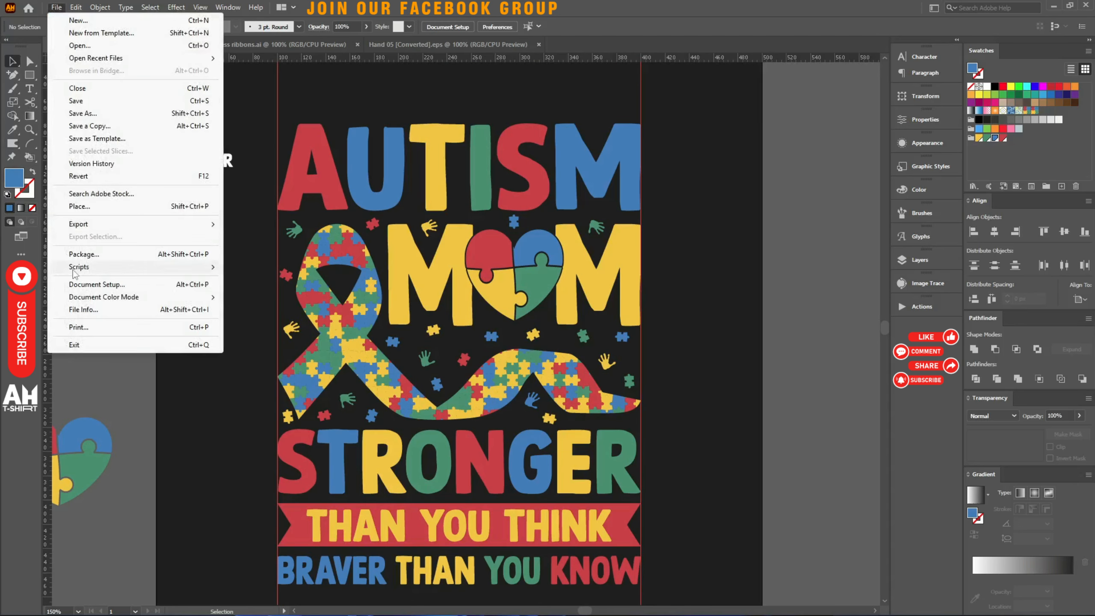
mouse_move(110, 268)
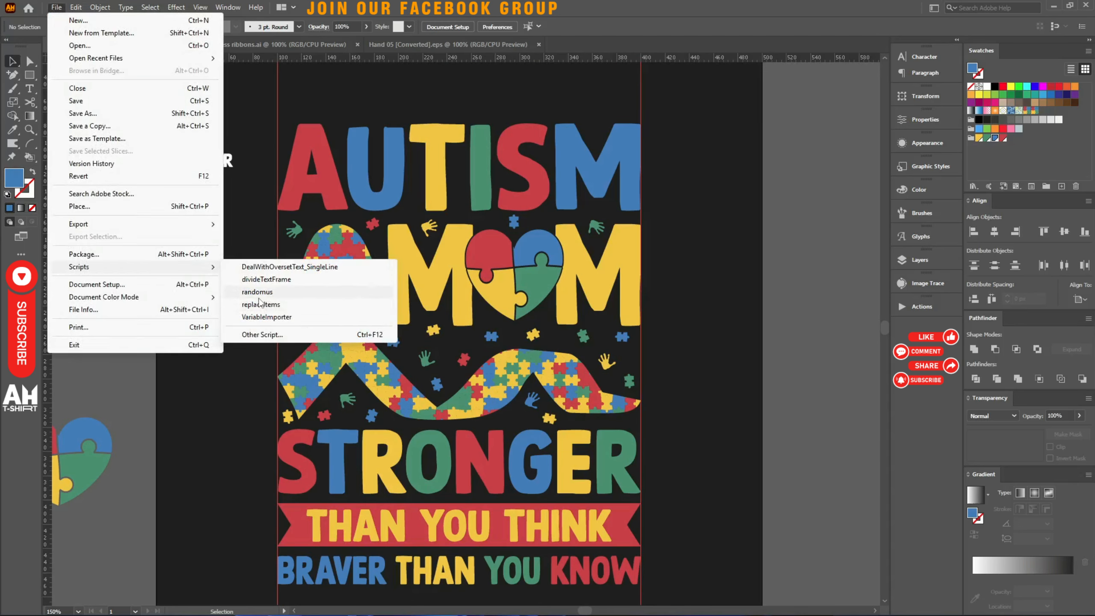
click(698, 272)
Step: Move the STEAMED DEMO REGULAR font label off the artboard, placing it just above the BRAVER THAN YOU KNOW text
scroll(601, 284, down, 2)
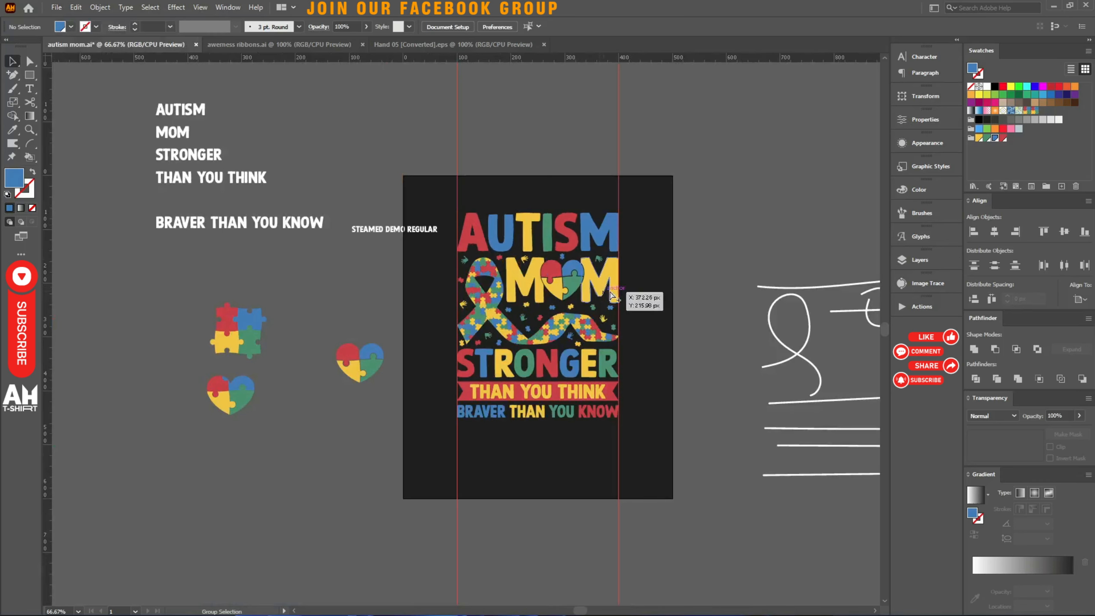
drag(390, 237, 269, 212)
Step: Hide the guides on the artboard
click(502, 484)
right_click(535, 471)
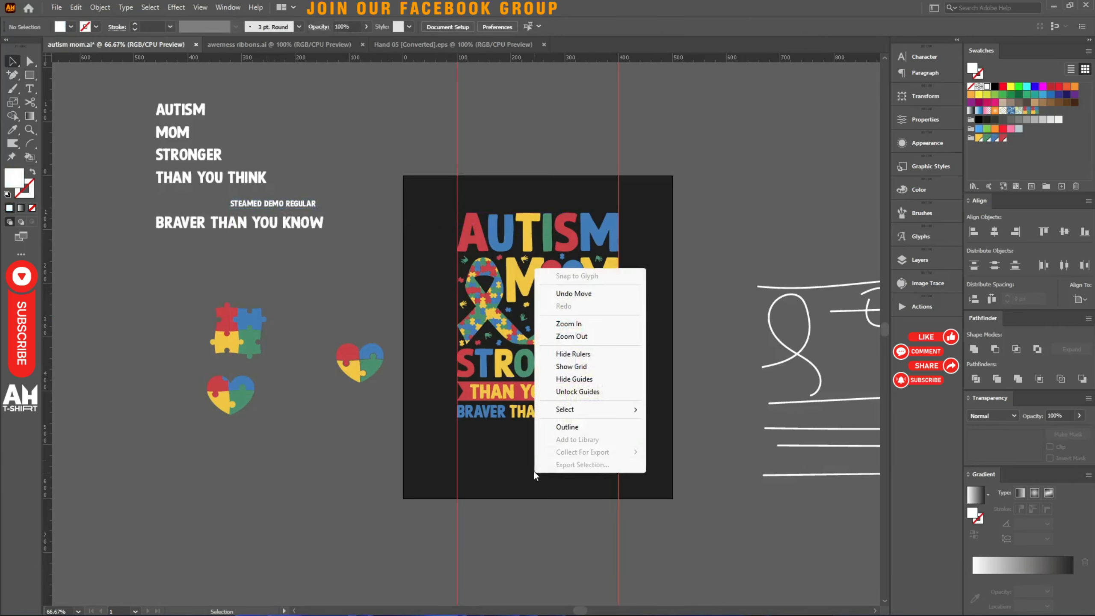
click(565, 379)
scroll(648, 362, up, 1)
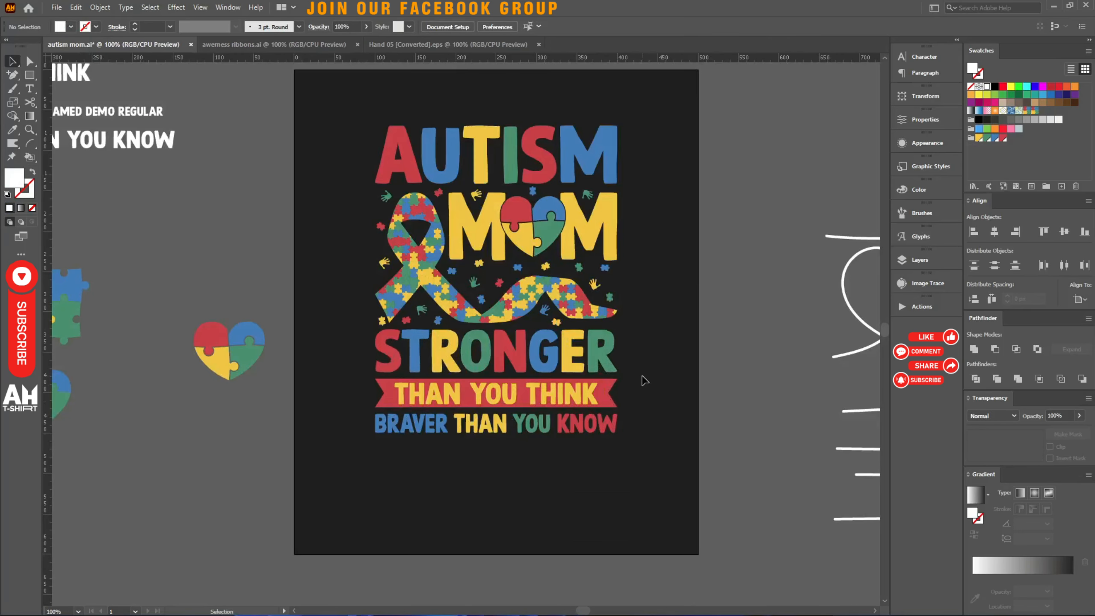
scroll(565, 130, up, 1)
scroll(531, 182, down, 1)
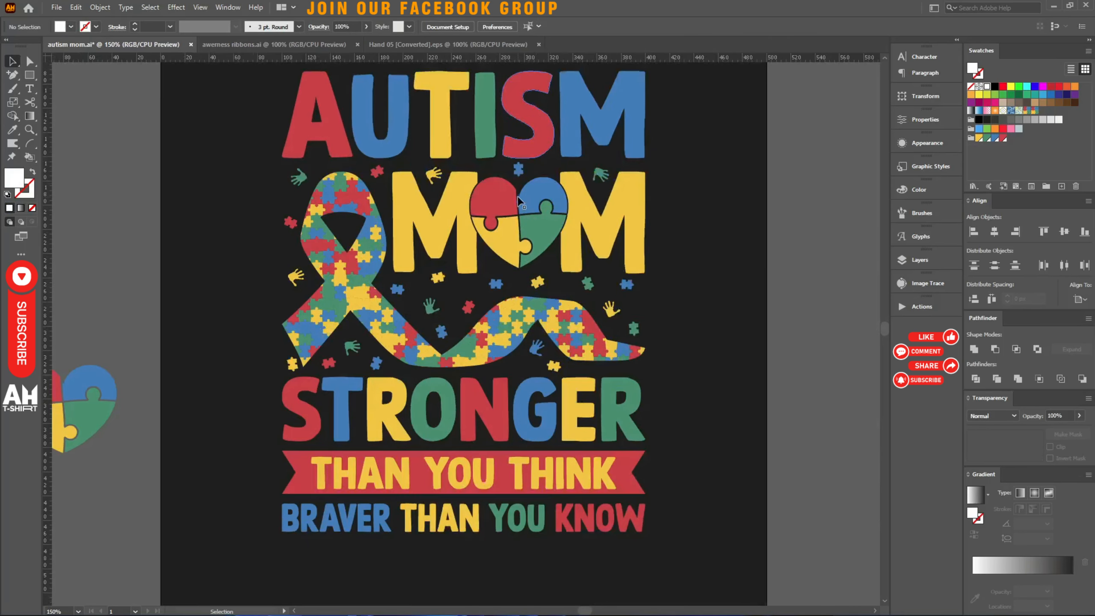
scroll(517, 199, down, 1)
drag(695, 390, 688, 447)
drag(676, 360, 696, 397)
Step: Apply a 1 pt white stroke to the AUTISM lettering
drag(712, 116, 434, 182)
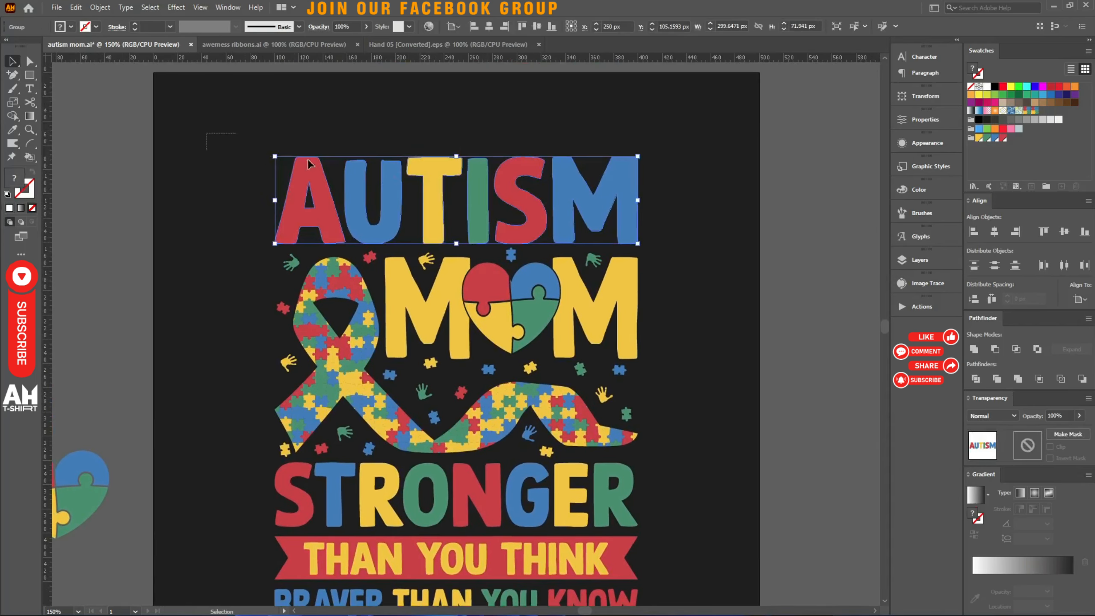
scroll(299, 168, up, 1)
key(x)
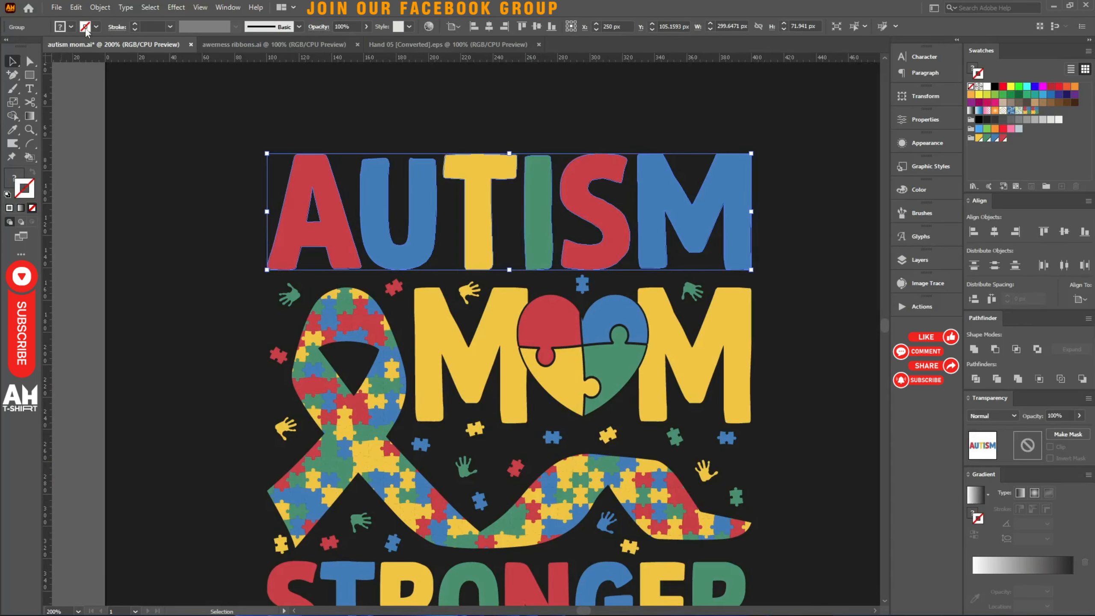
click(95, 27)
click(24, 46)
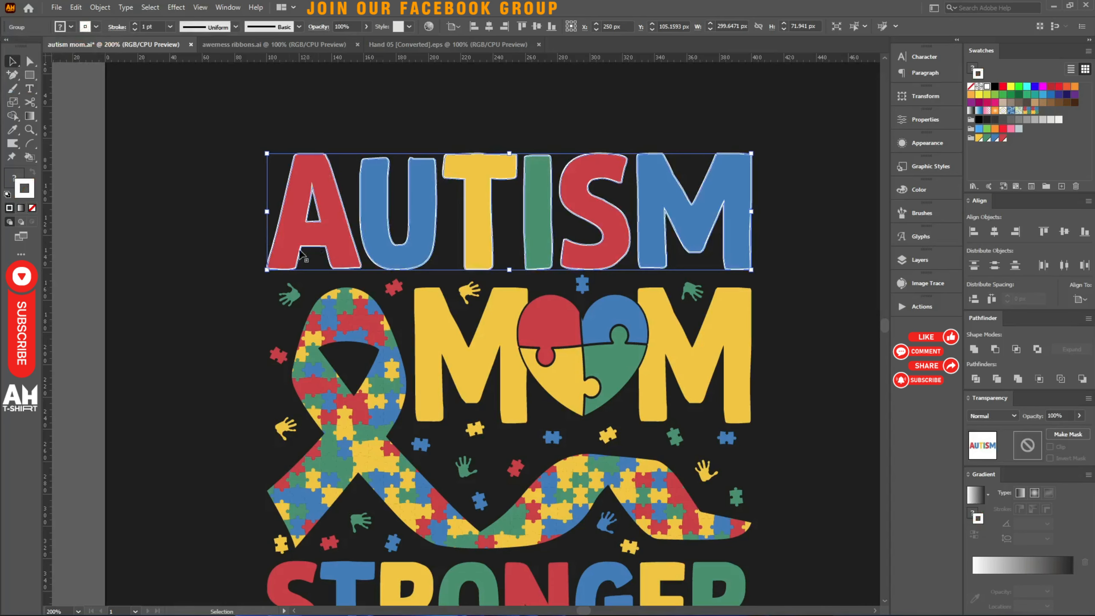
Step: Align the white stroke of the AUTISM lettering to the inside of its letters
scroll(237, 258, up, 3)
click(124, 29)
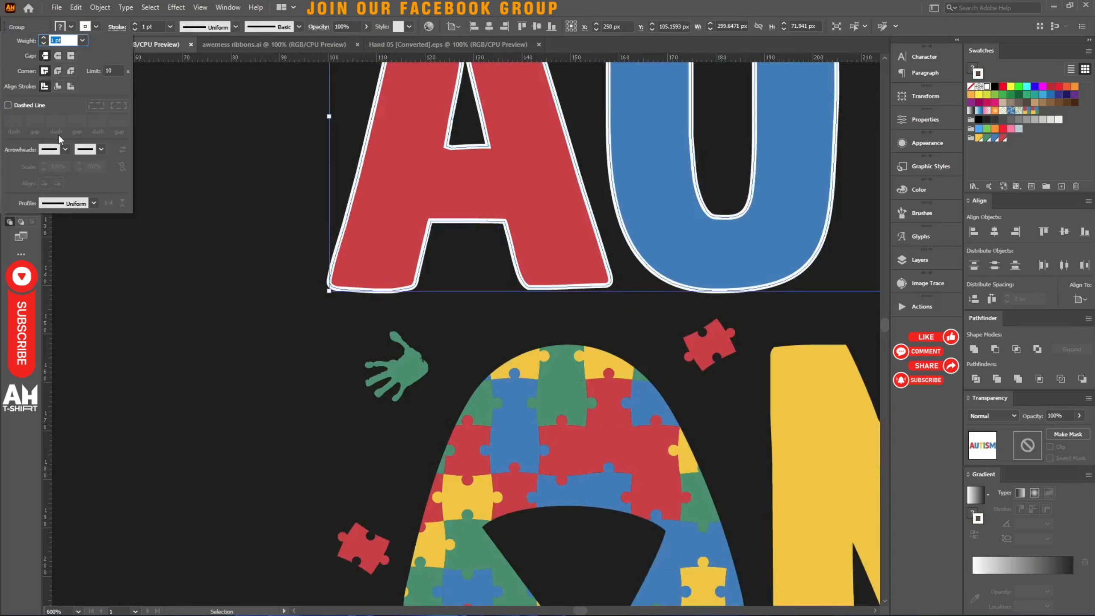
click(57, 86)
click(243, 26)
click(287, 127)
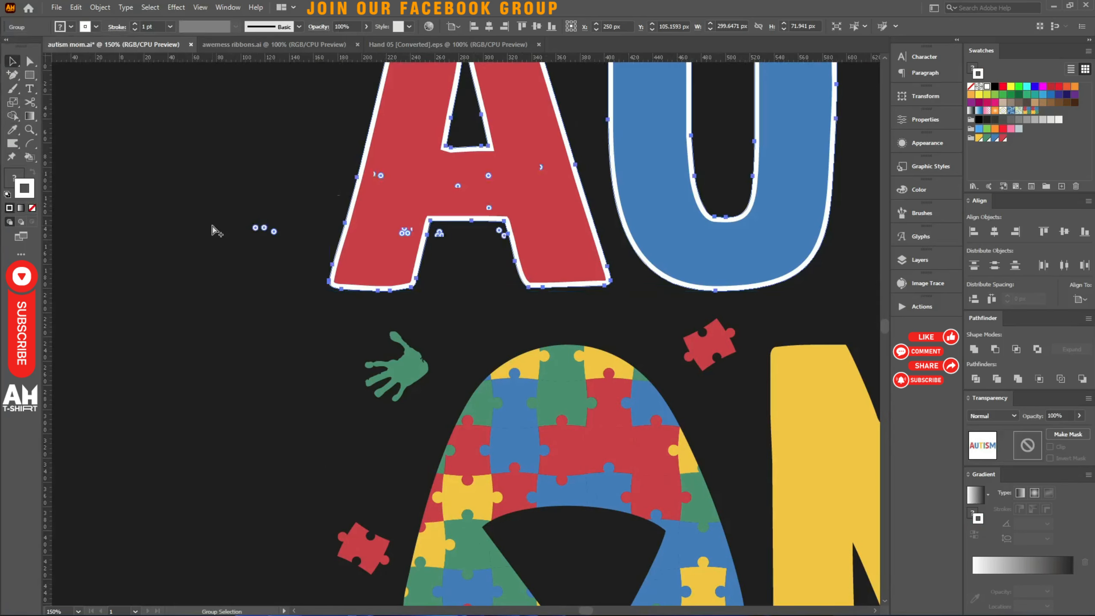
key(ctrl+0)
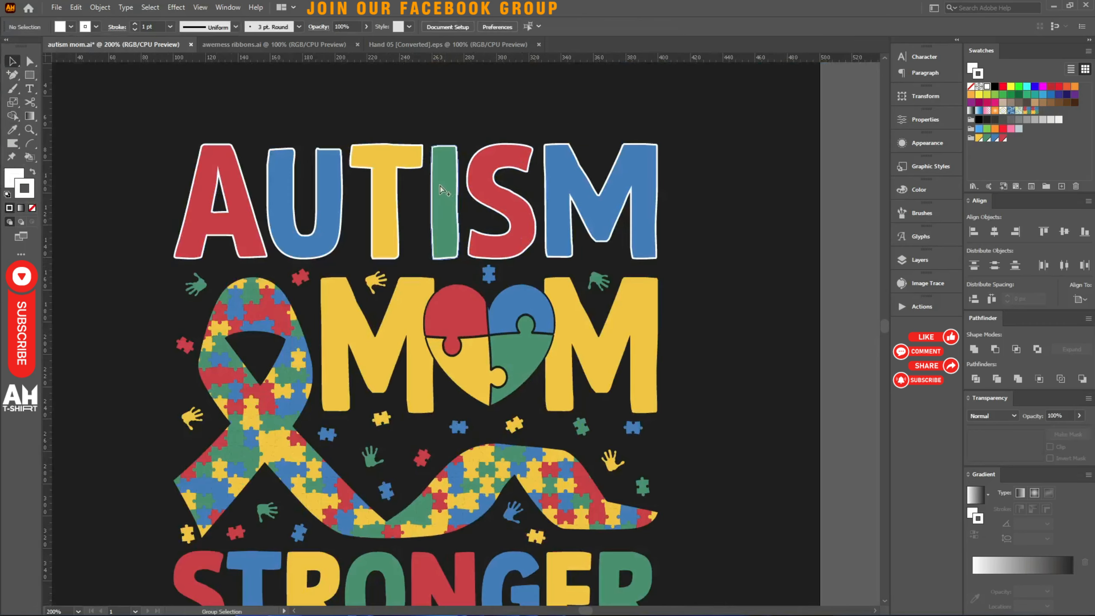
scroll(416, 195, up, 4)
scroll(420, 254, down, 4)
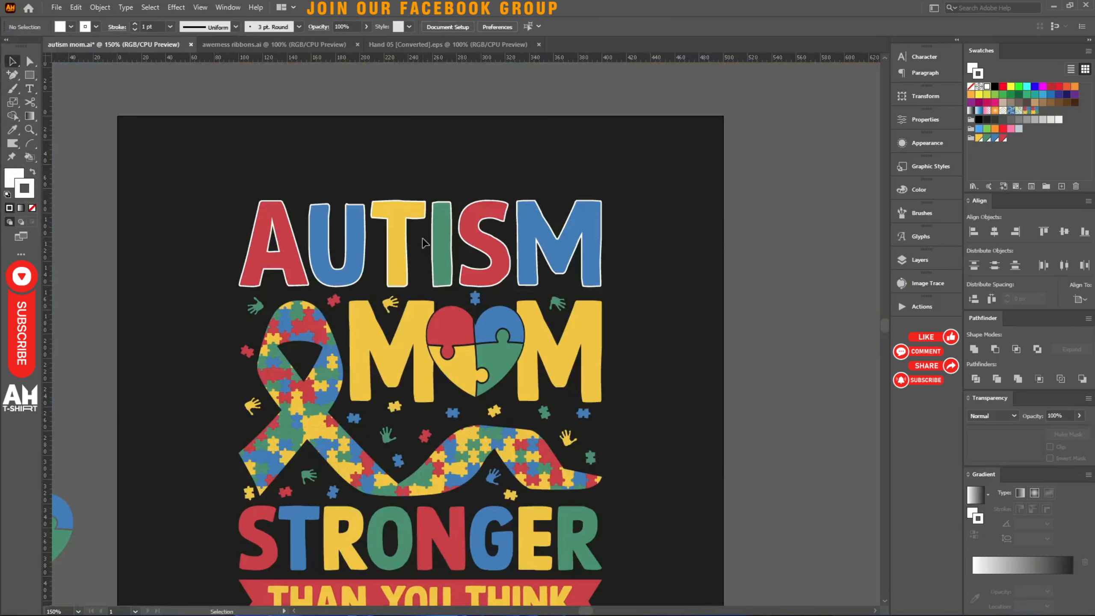
drag(420, 254, 403, 146)
key(Delete)
key(ctrl+z)
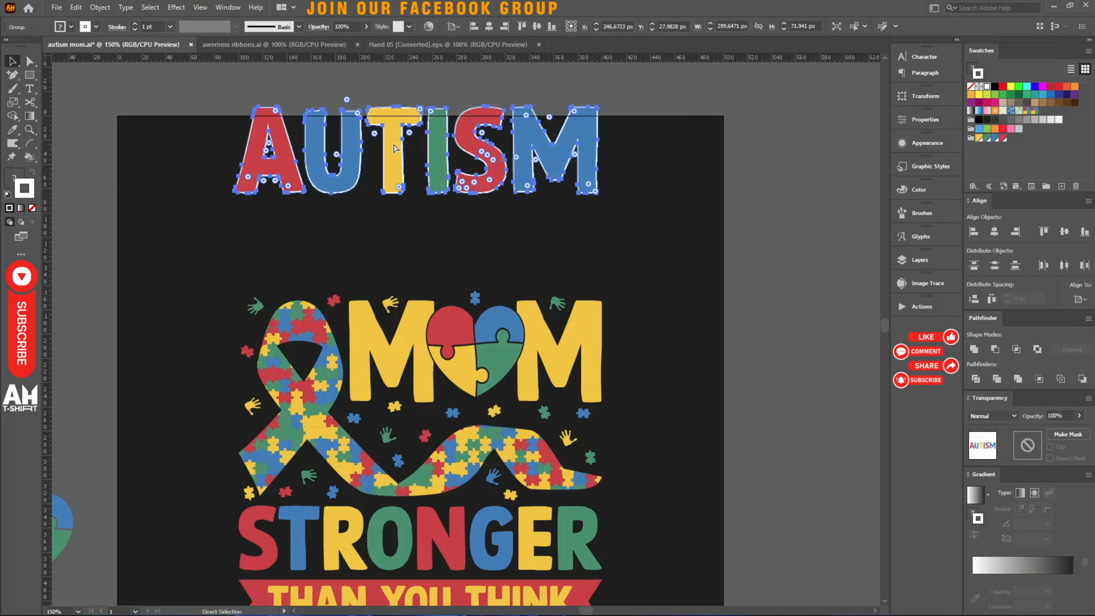
key(ctrl+z)
Step: Expand the white stroke of the AUTISM lettering into filled shapes
drag(233, 146, 354, 215)
key(slash)
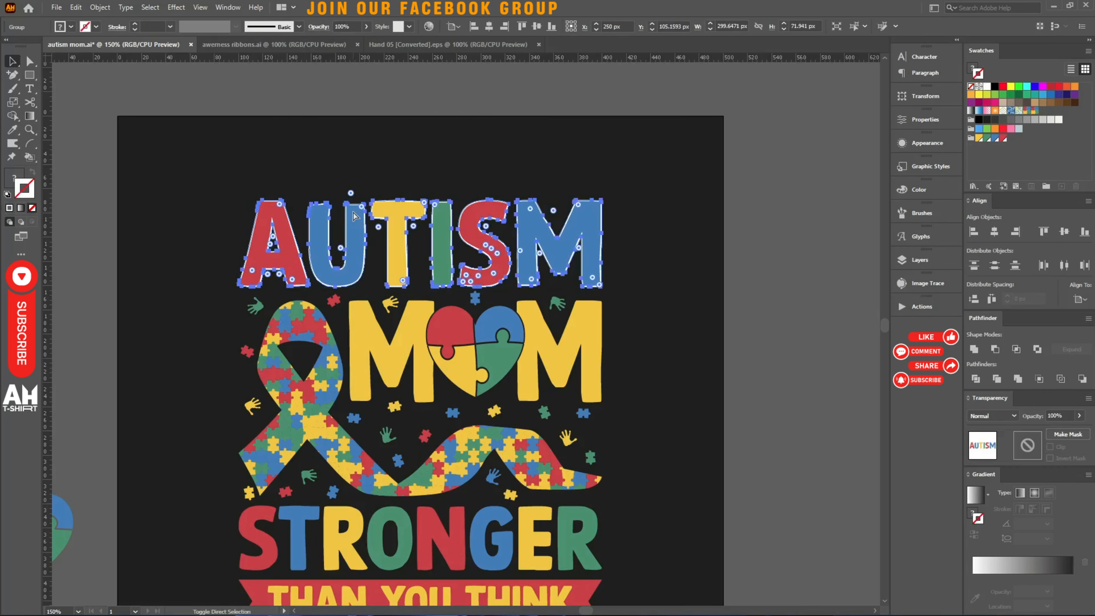
Step: Give the STRONGER lettering a 1 pt white stroke aligned to the inside and expand it into filled shapes
scroll(347, 238, down, 5)
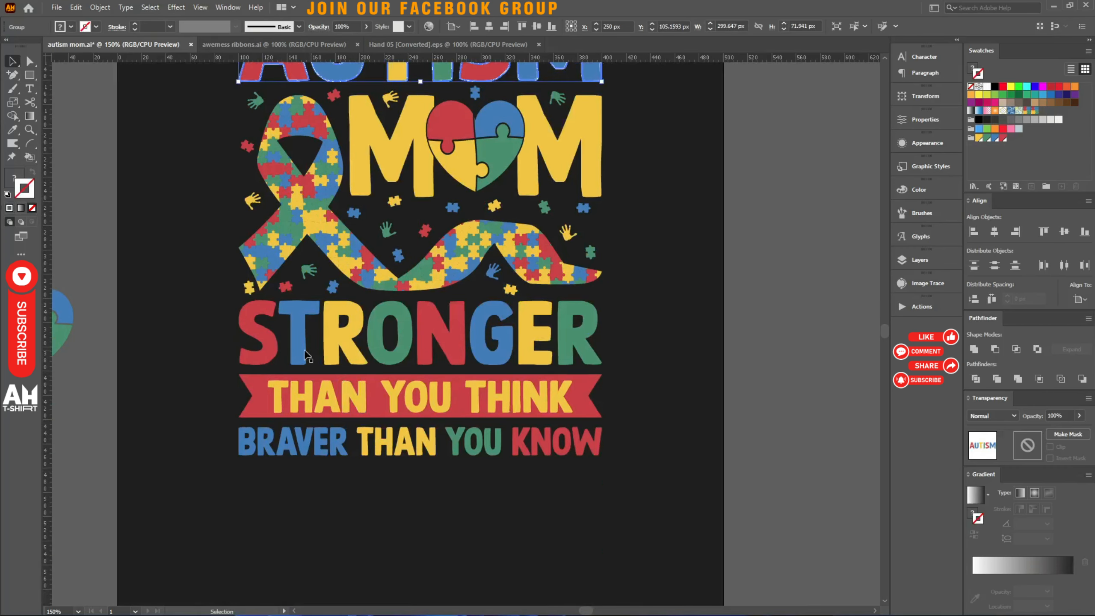
click(296, 354)
click(96, 27)
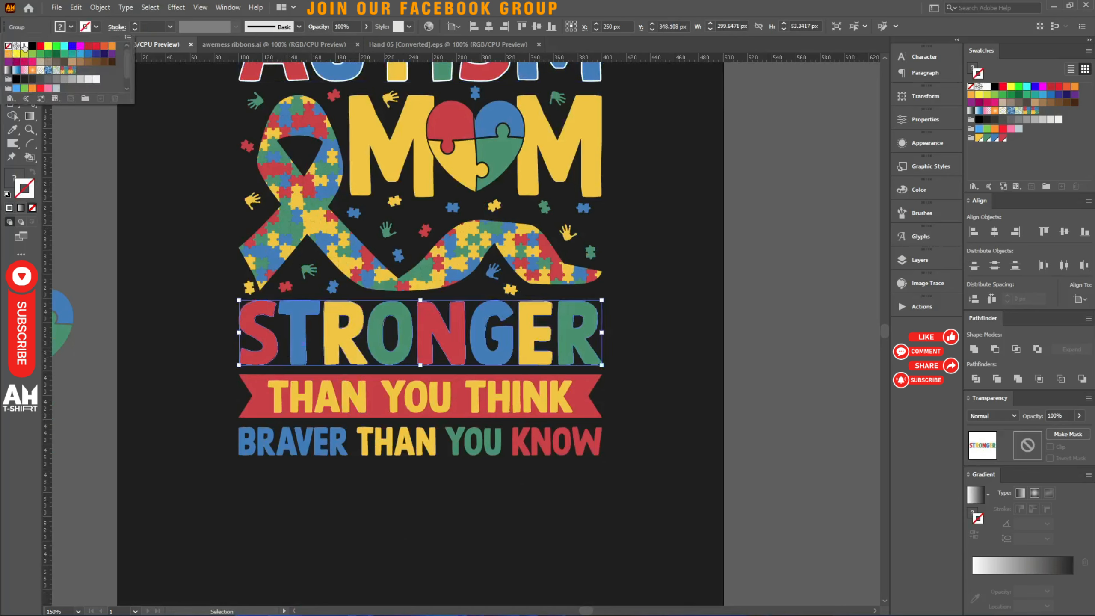
click(23, 48)
click(118, 27)
click(53, 86)
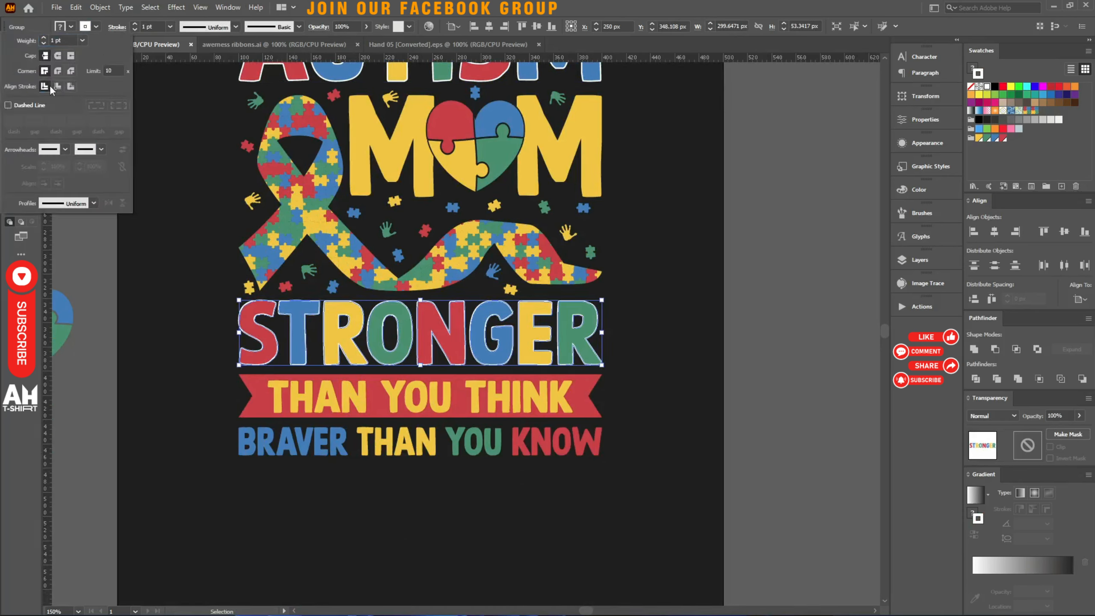
click(259, 9)
key(ctrl+z)
key(ctrl+z)
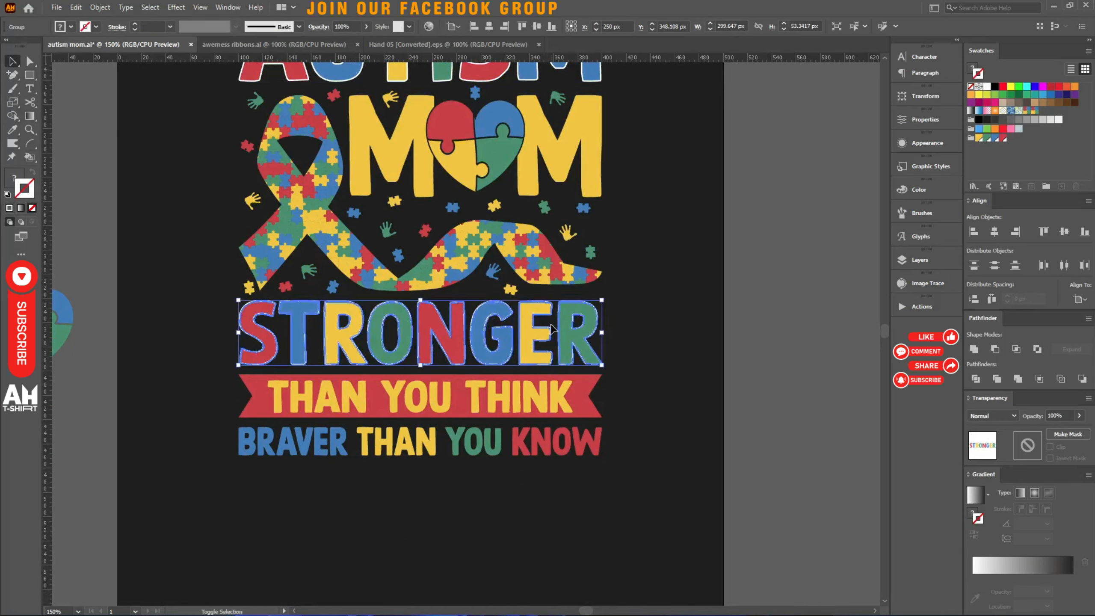
Step: Apply a white stroke to the BRAVER THAN YOU KNOW lettering
drag(307, 520, 380, 437)
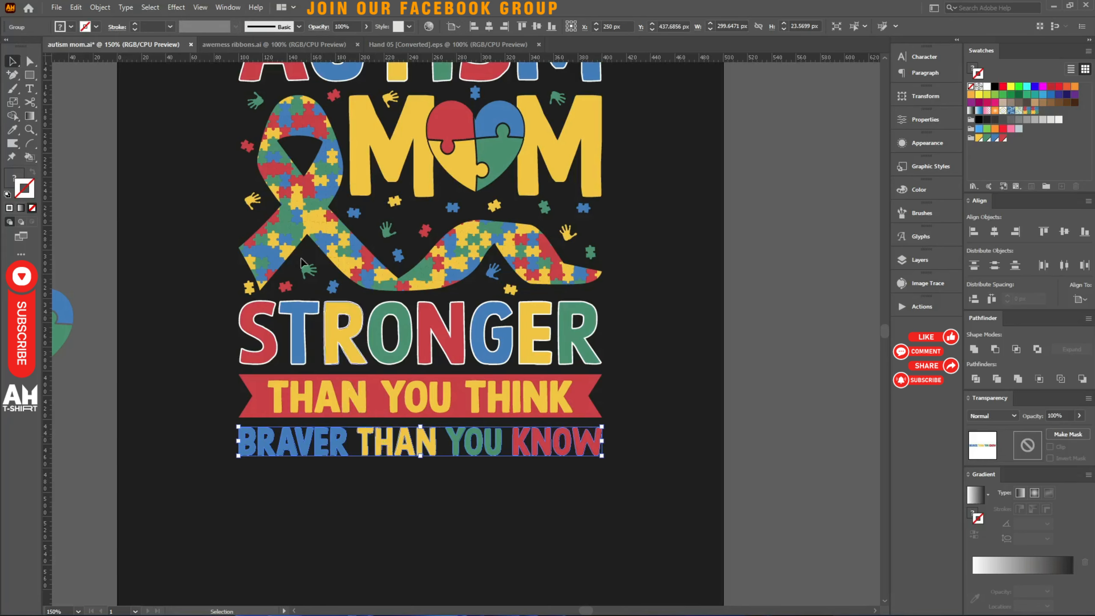
click(96, 27)
click(21, 46)
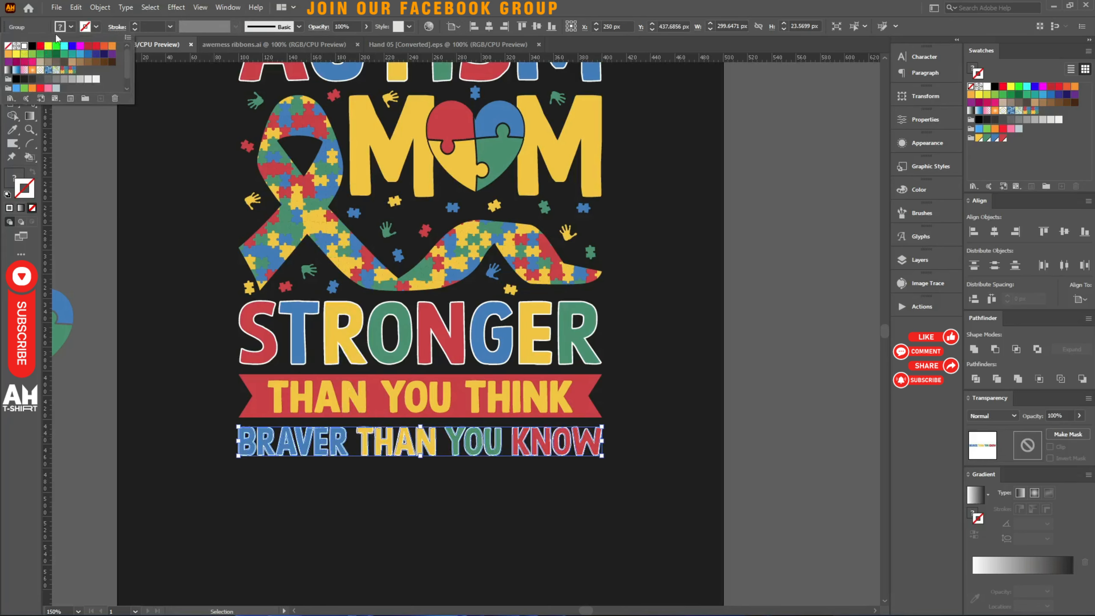
click(306, 3)
scroll(305, 489, up, 4)
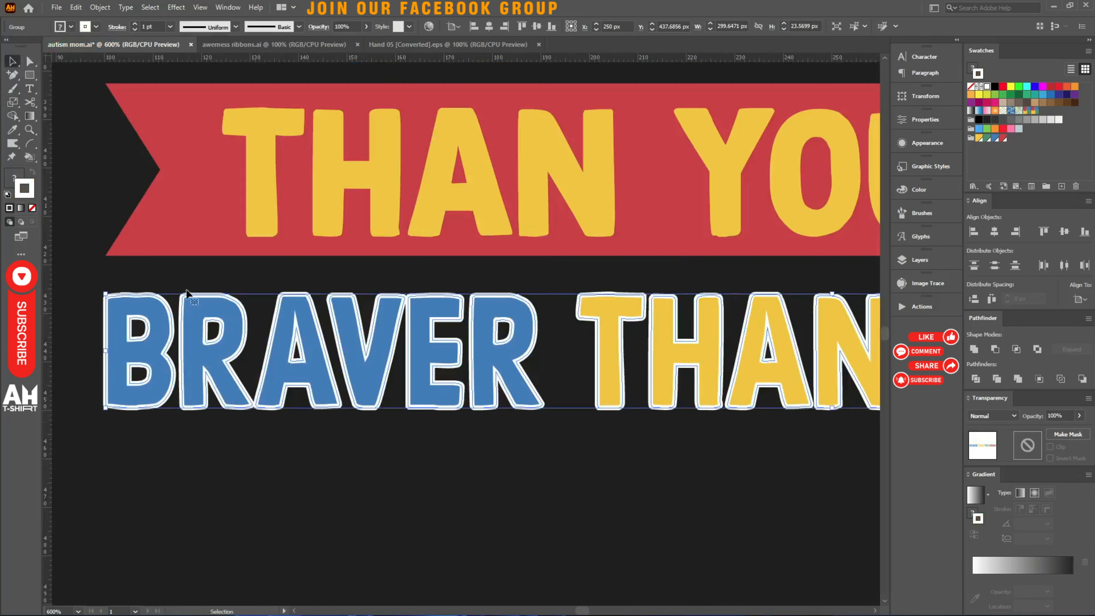
Step: Set the BRAVER THAN YOU KNOW stroke to 0.6 pt aligned inside and expand it into filled shapes
click(116, 28)
click(57, 86)
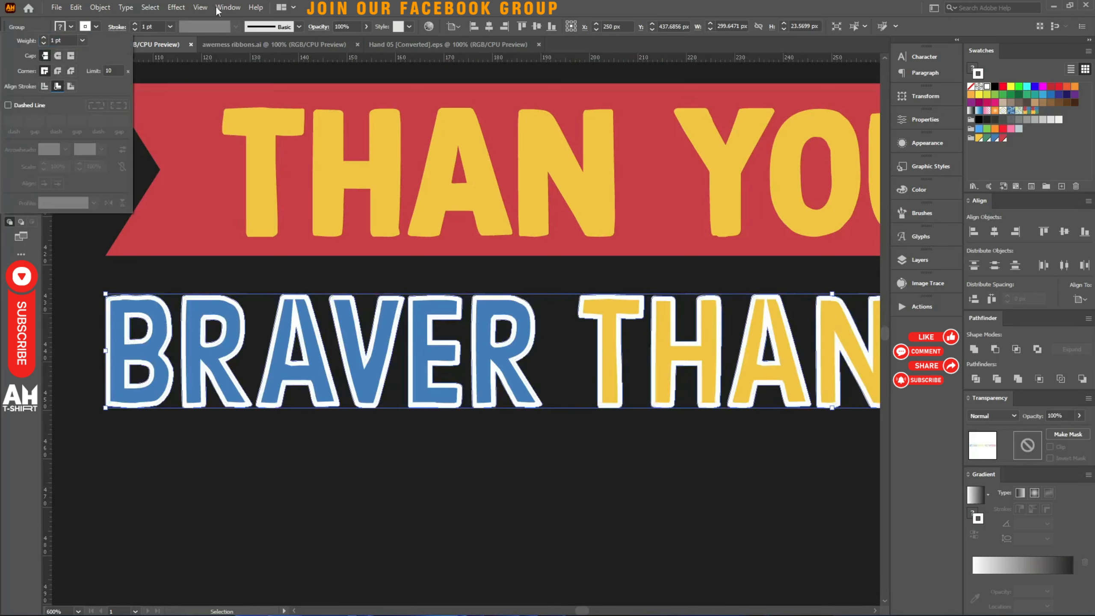
scroll(153, 27, down, 2)
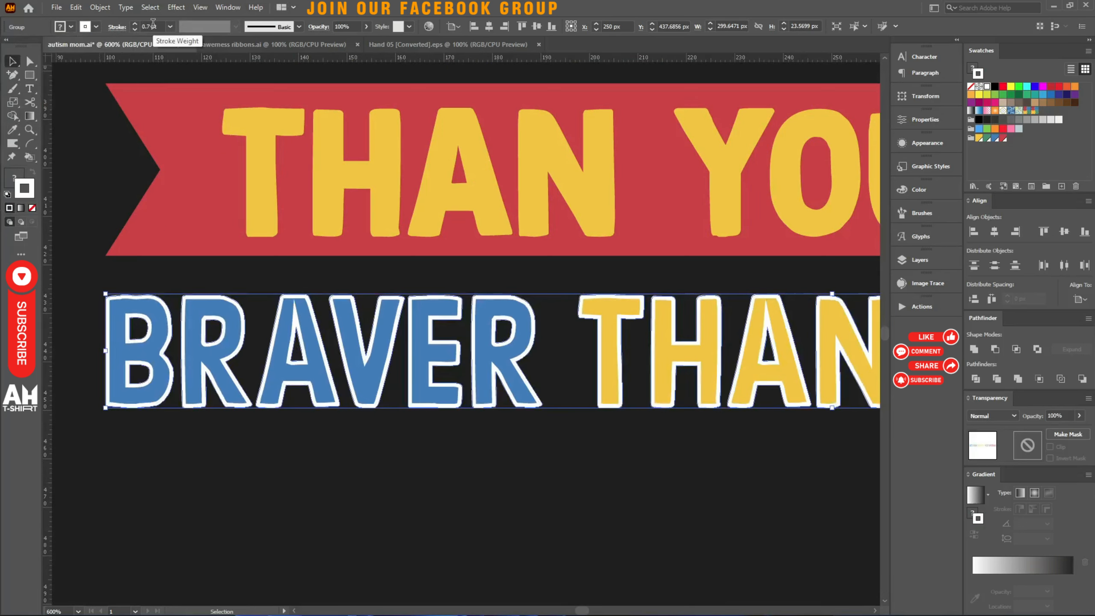
key(a)
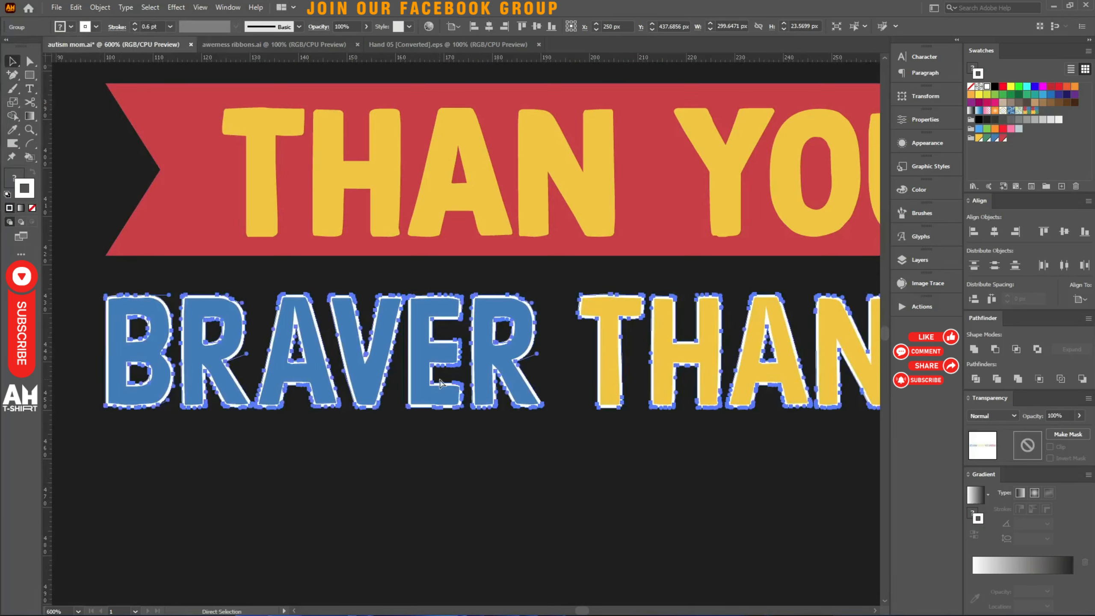
key(v)
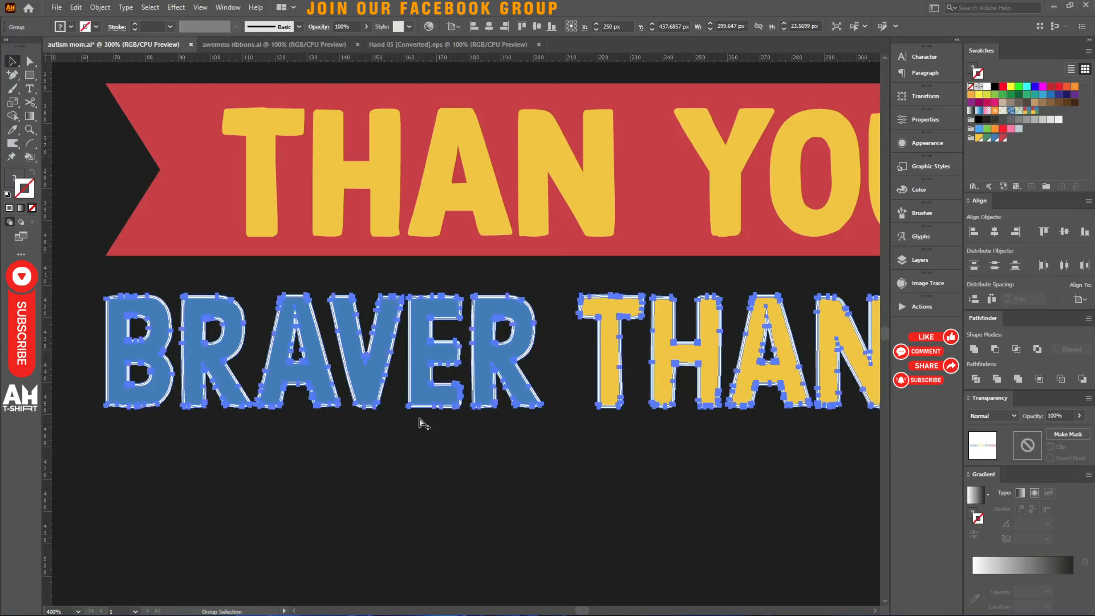
scroll(419, 419, down, 3)
click(516, 536)
scroll(372, 474, down, 2)
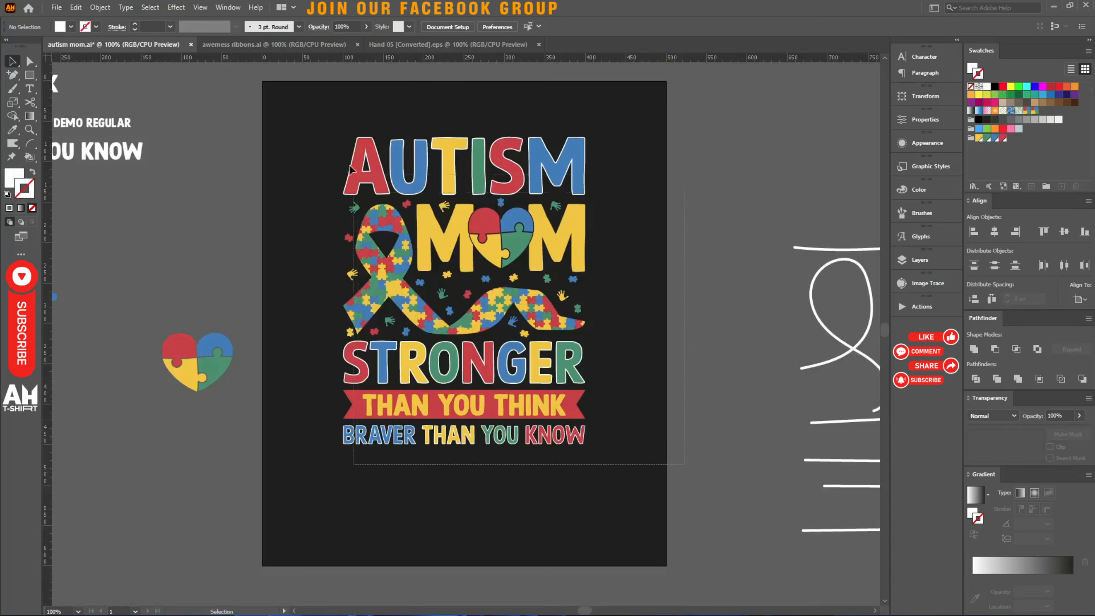
Step: Duplicate the red puzzle piece below the ribbon above the G of STRONGER, and a blue piece into the gap above its last R
scroll(493, 321, up, 2)
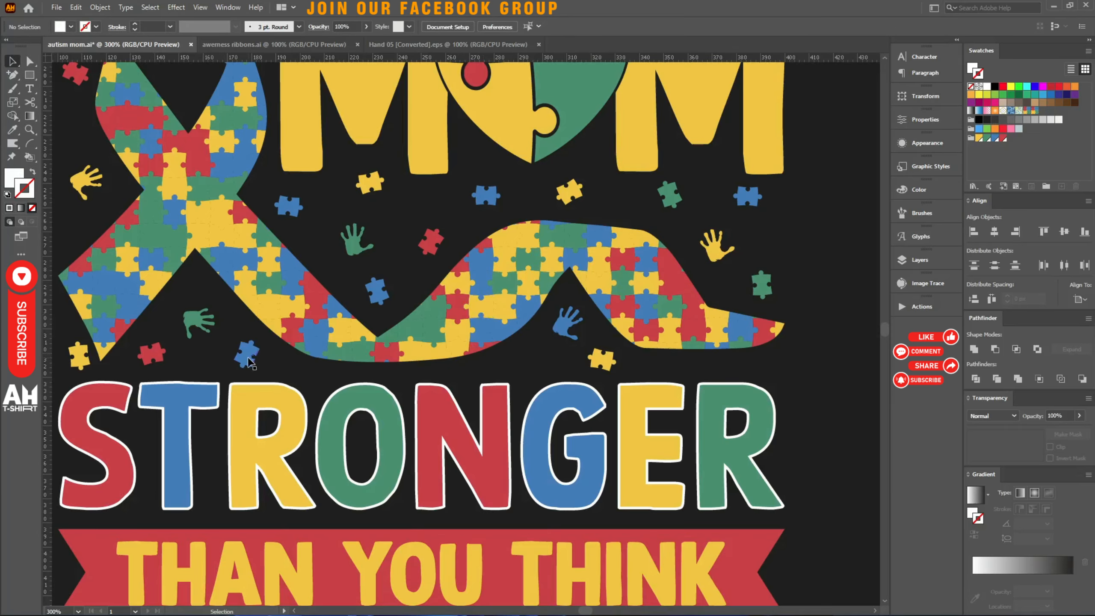
double_click(431, 241)
drag(435, 246, 539, 361)
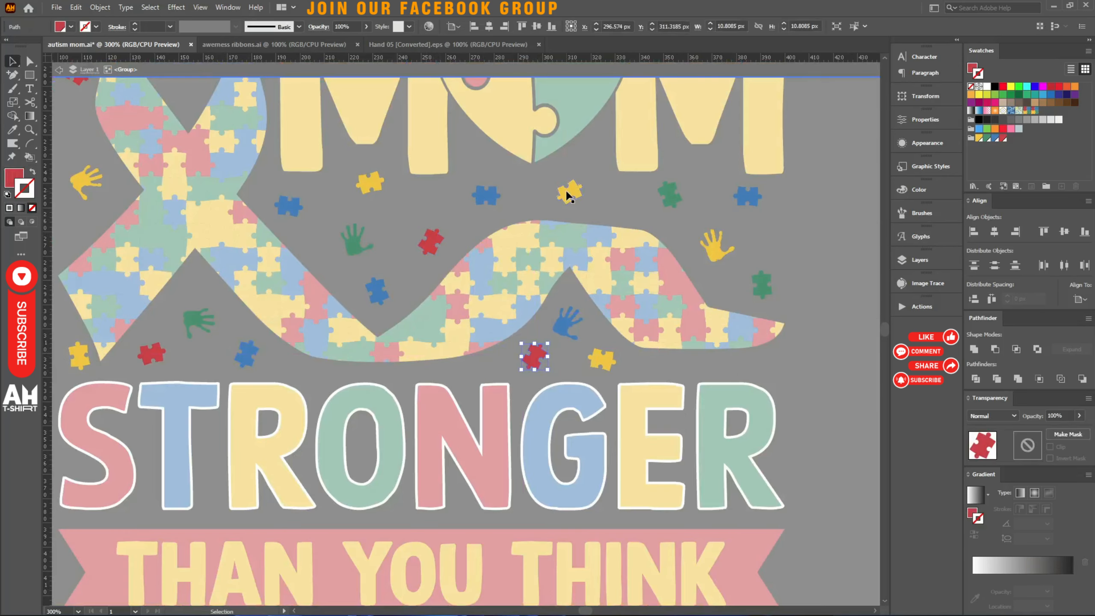
drag(746, 199, 702, 366)
click(749, 358)
drag(206, 326, 205, 310)
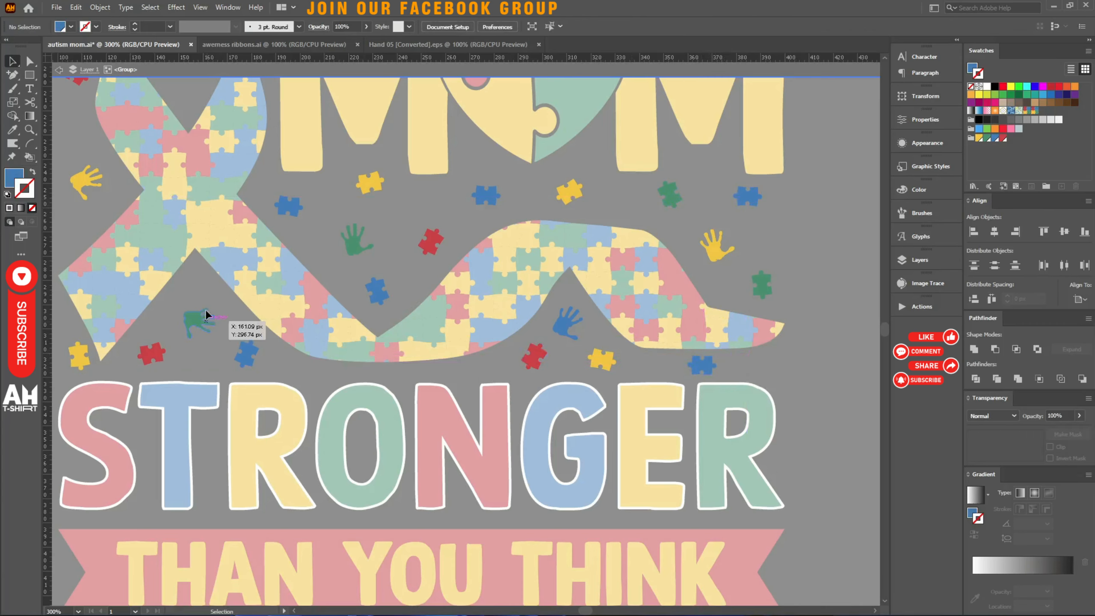
click(236, 355)
key(Escape)
Step: Group the entire T-shirt design and centre it vertically on the artboard
scroll(365, 263, down, 3)
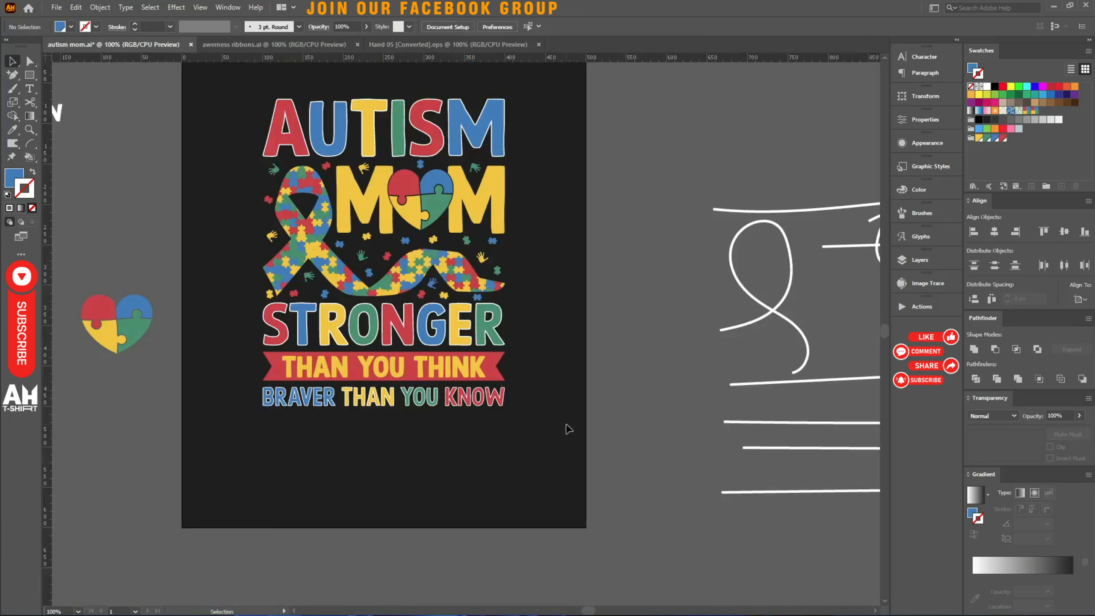
drag(565, 454, 221, 92)
key(ctrl+g)
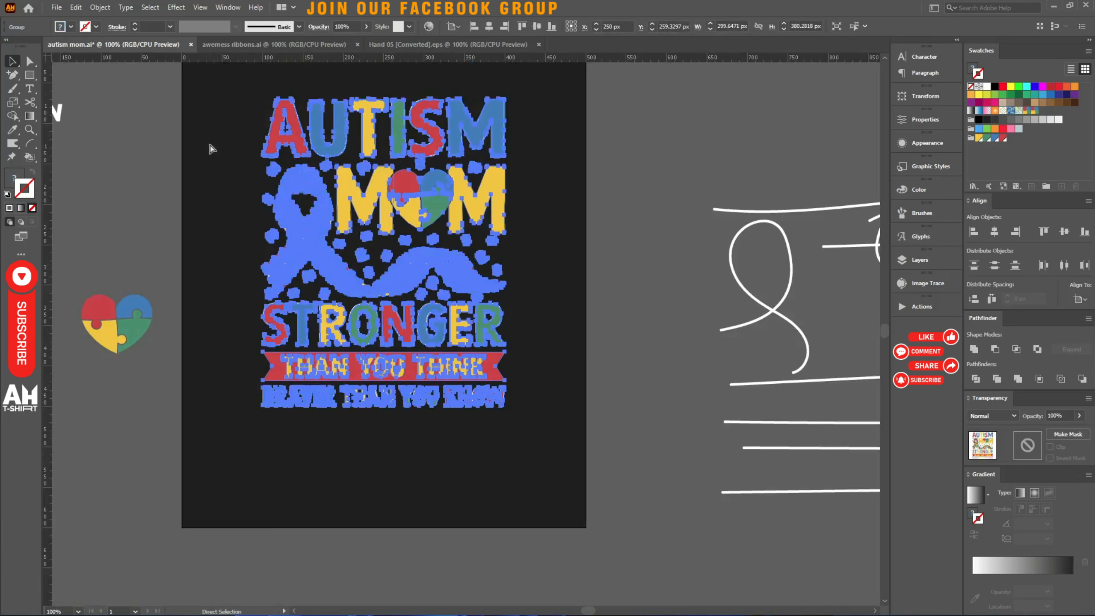
click(536, 27)
Step: Enlarge the grouped design proportionally about its centre to 470 px high and save the document
scroll(390, 185, up, 2)
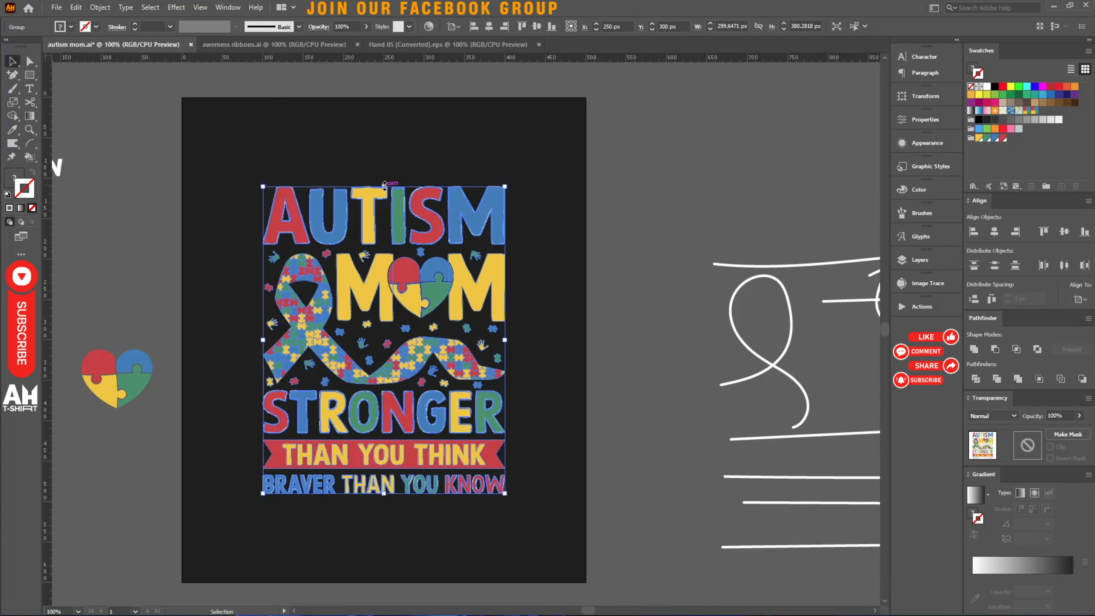
drag(385, 185, 384, 150)
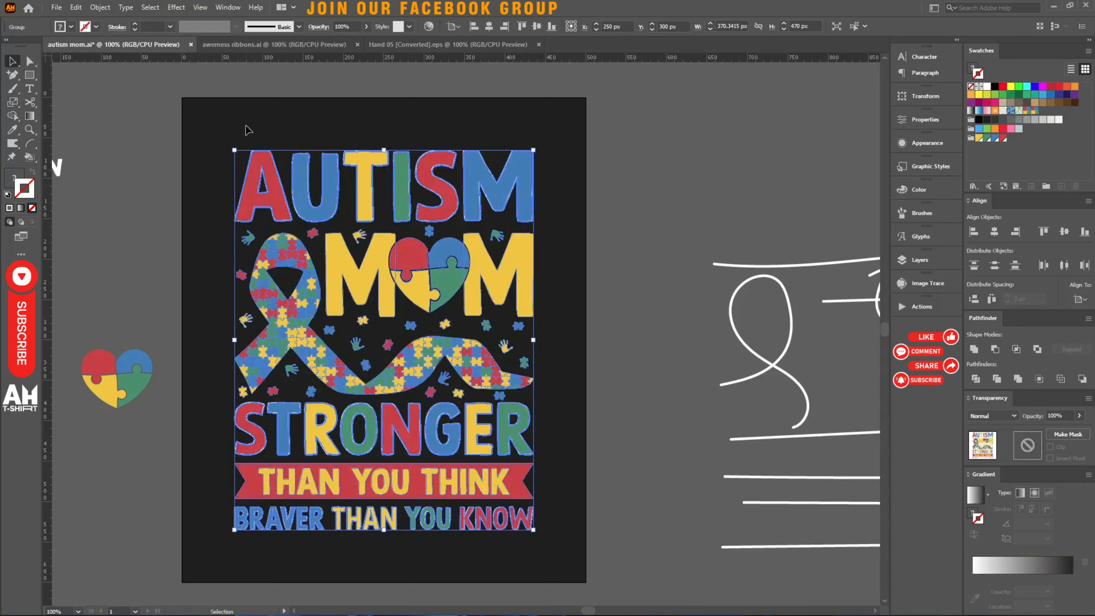
click(272, 144)
key(ctrl+0)
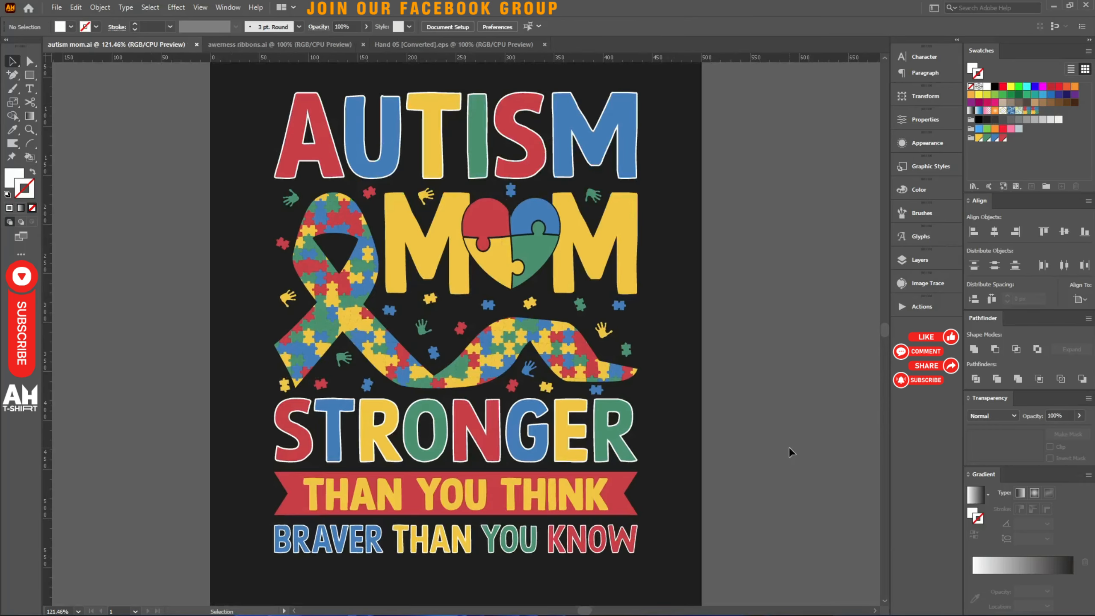